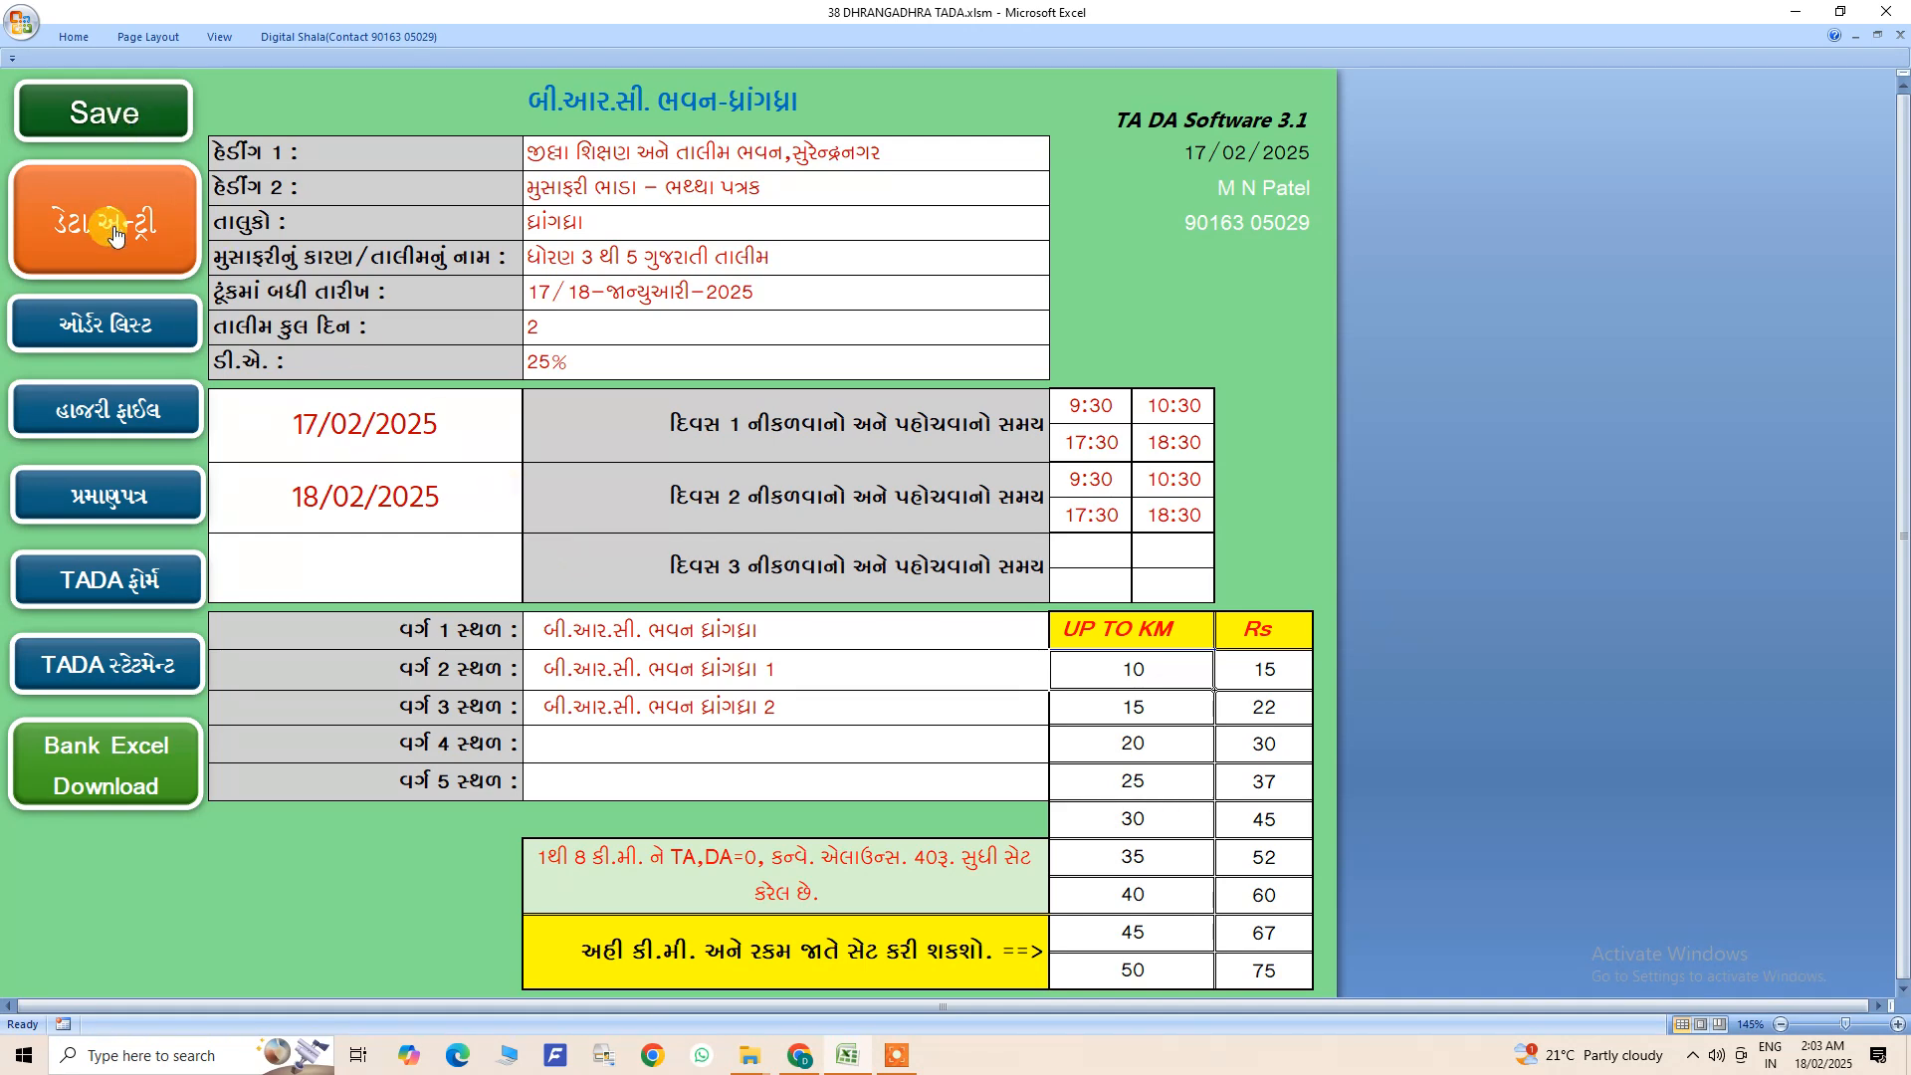
- Look over the training headings, dates, travel times and class venues on the home sheet
left_click(660, 151)
left_click_drag(660, 151, 662, 362)
left_click_drag(426, 410, 448, 513)
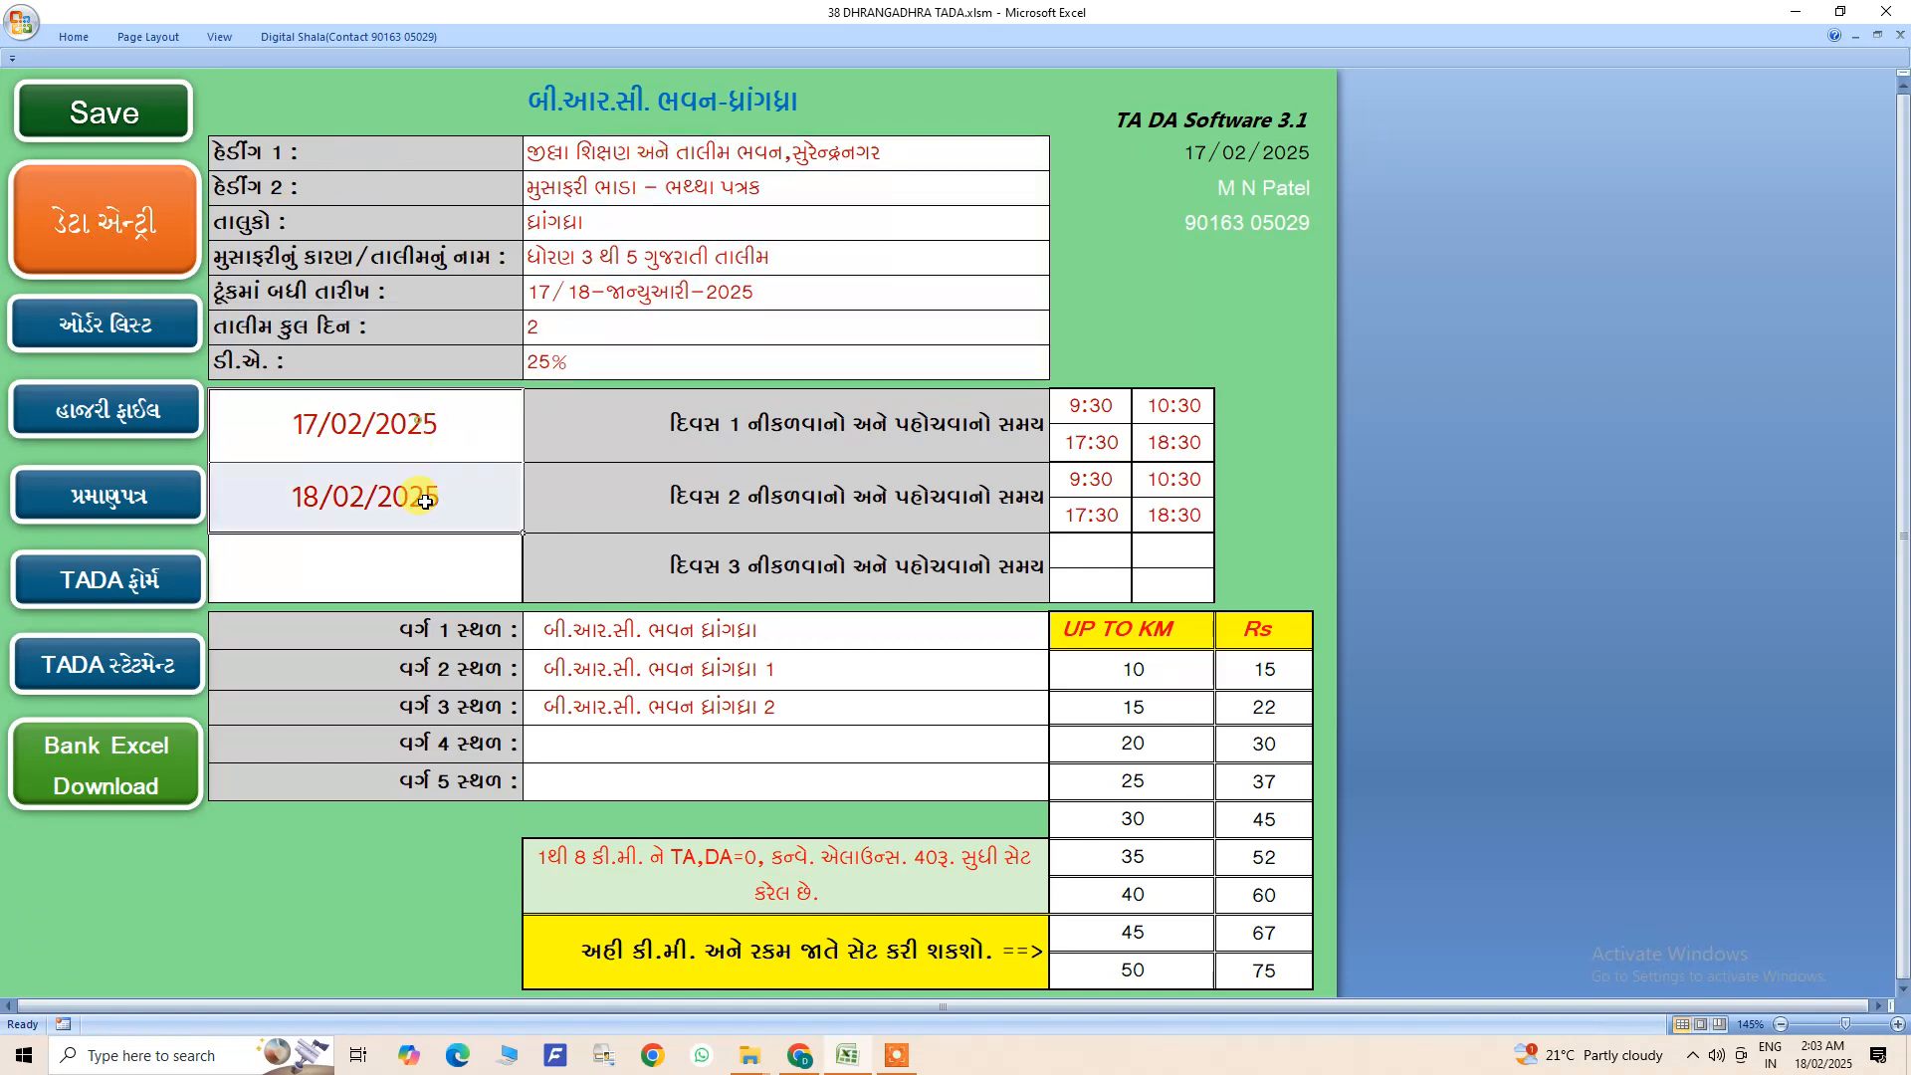
left_click_drag(1100, 409, 1159, 516)
left_click_drag(939, 627, 746, 670)
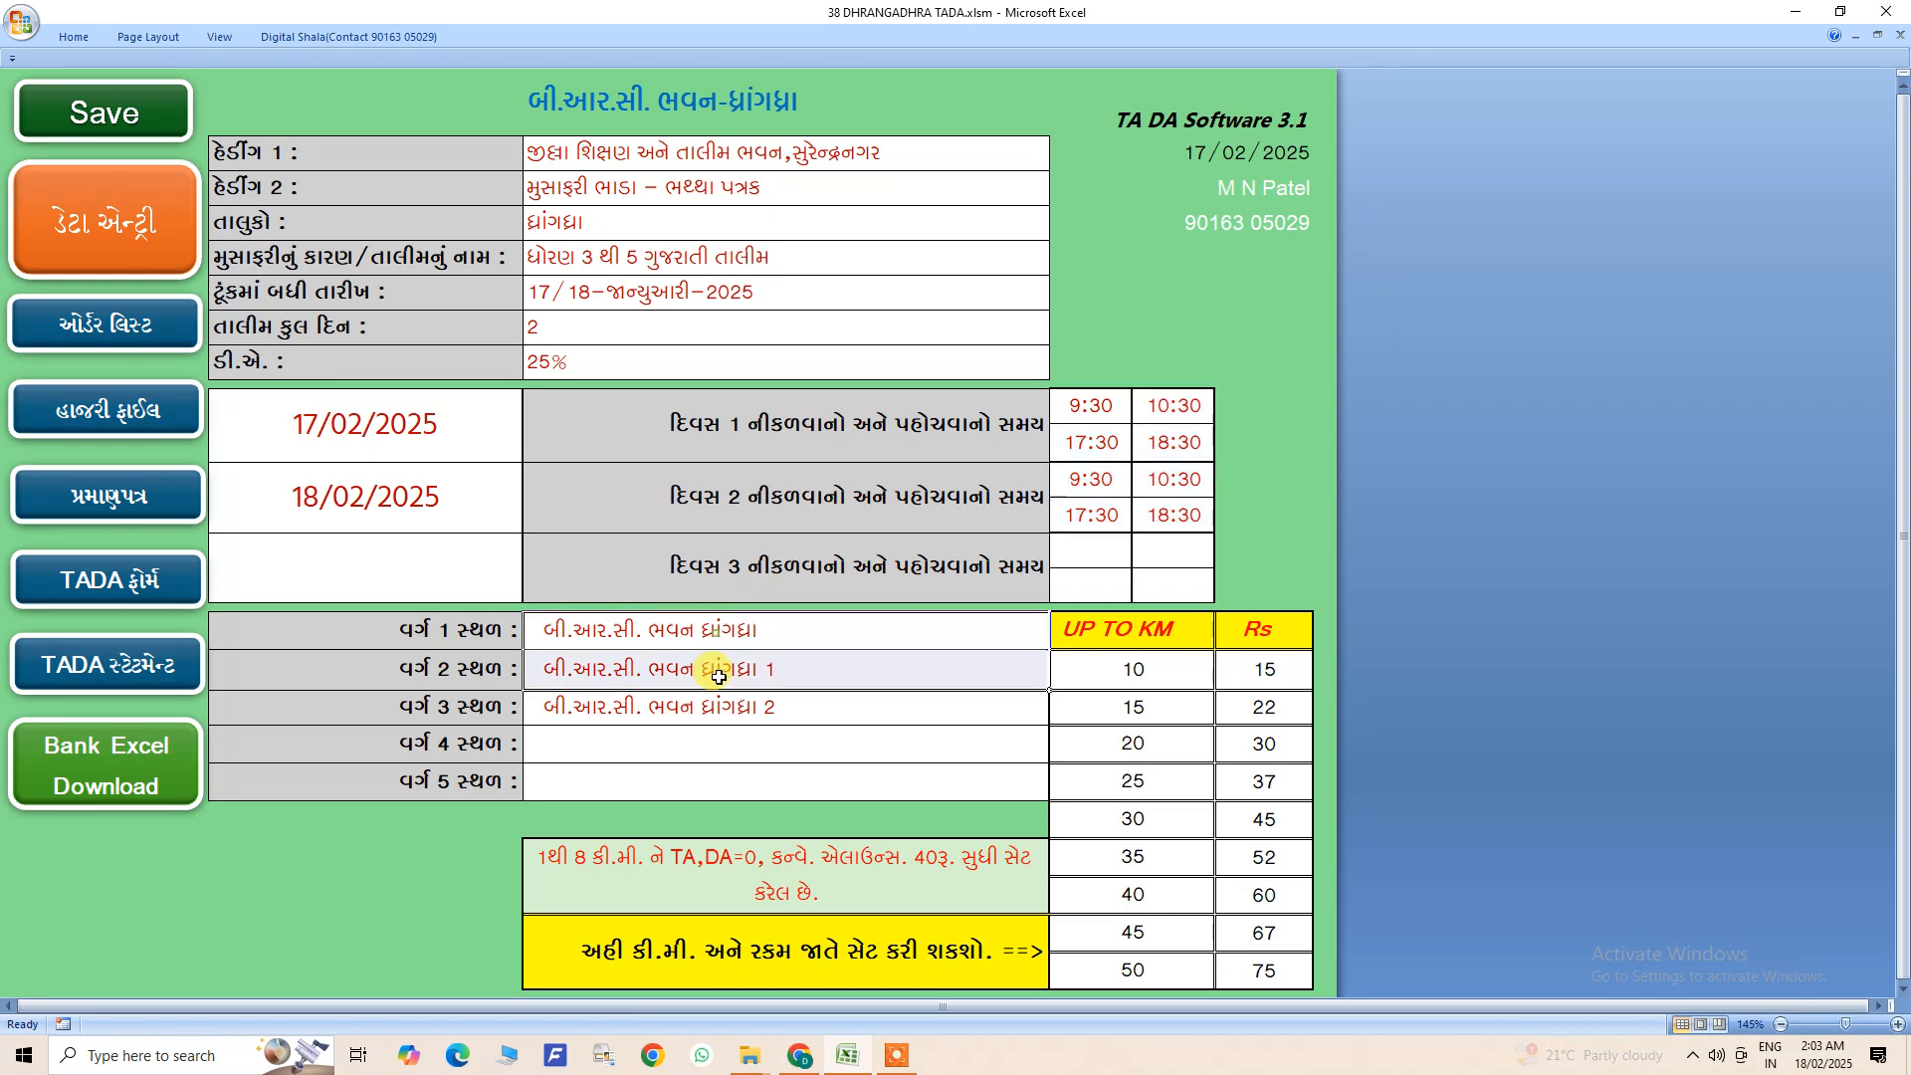
- View the trainee data entry sheet across its columns and return to the home sheet
left_click(104, 221)
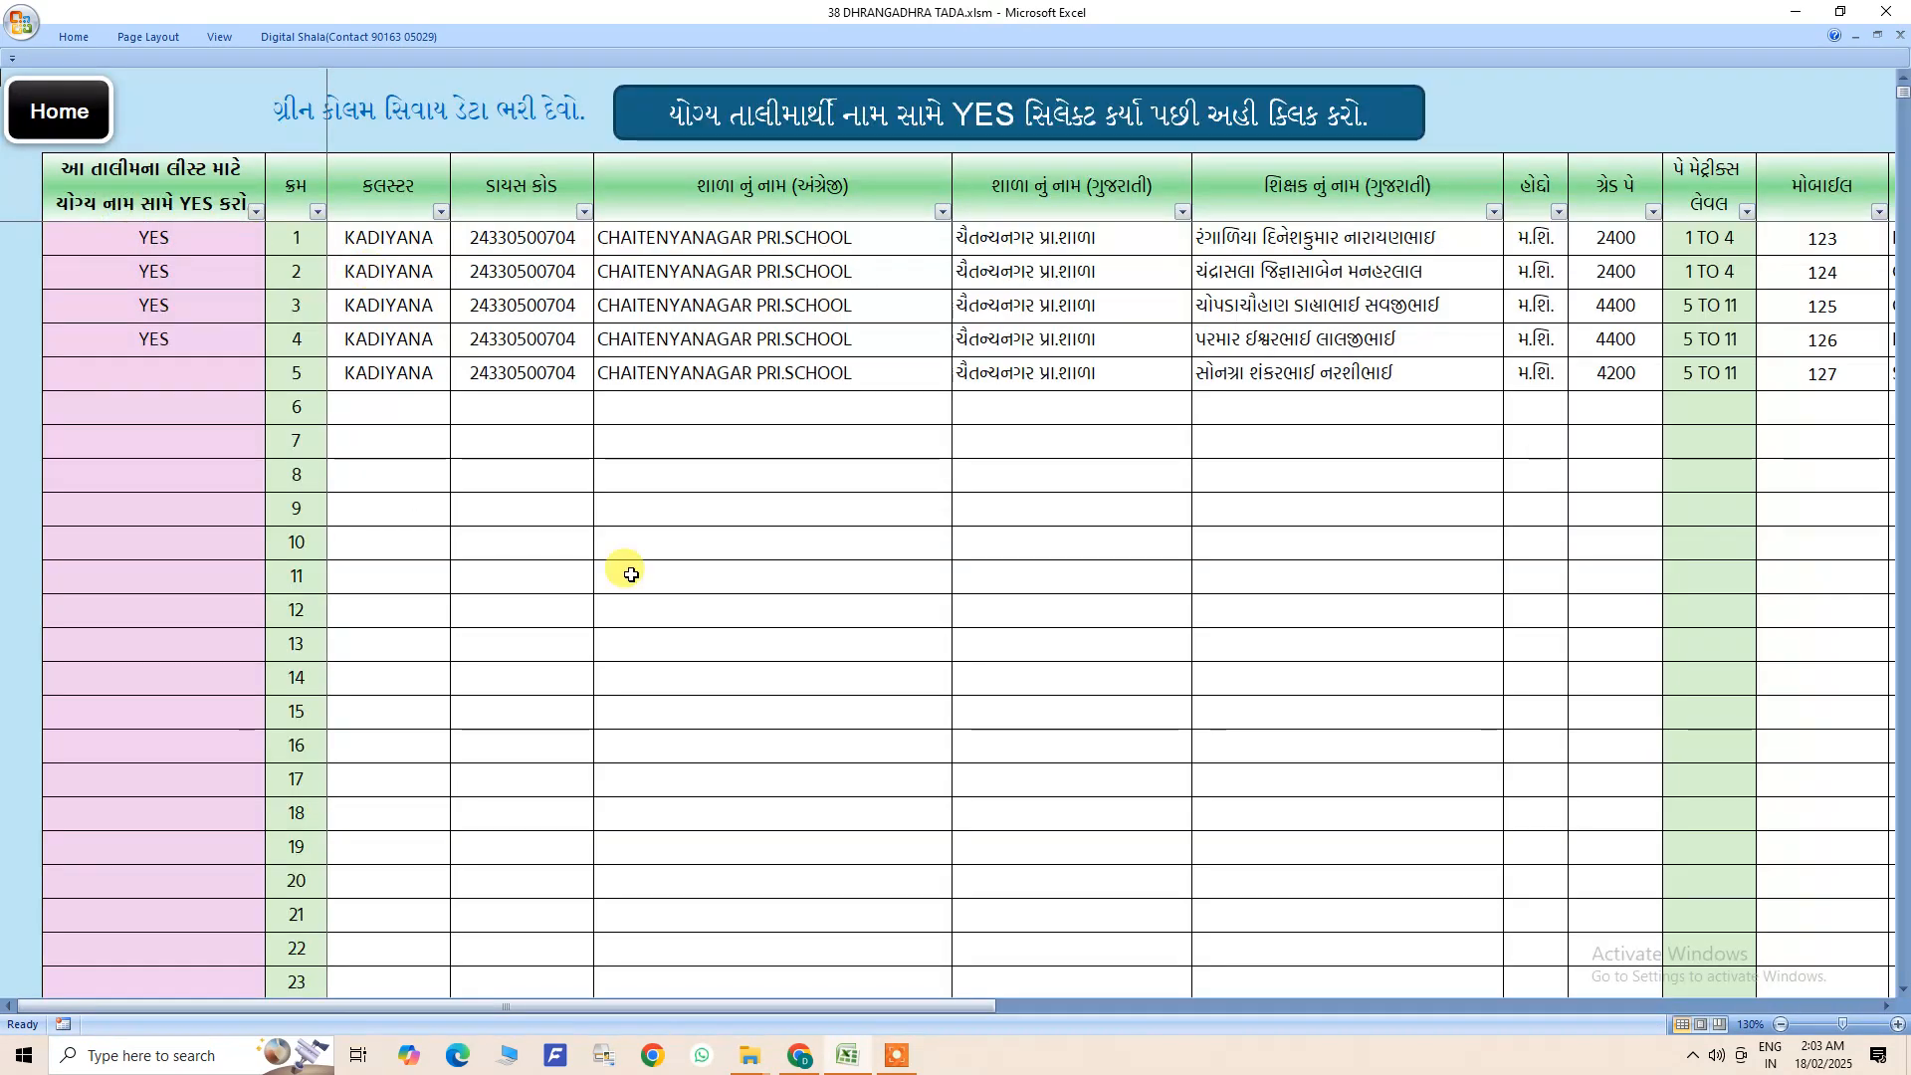
left_click_drag(904, 1007, 538, 786)
left_click(55, 110)
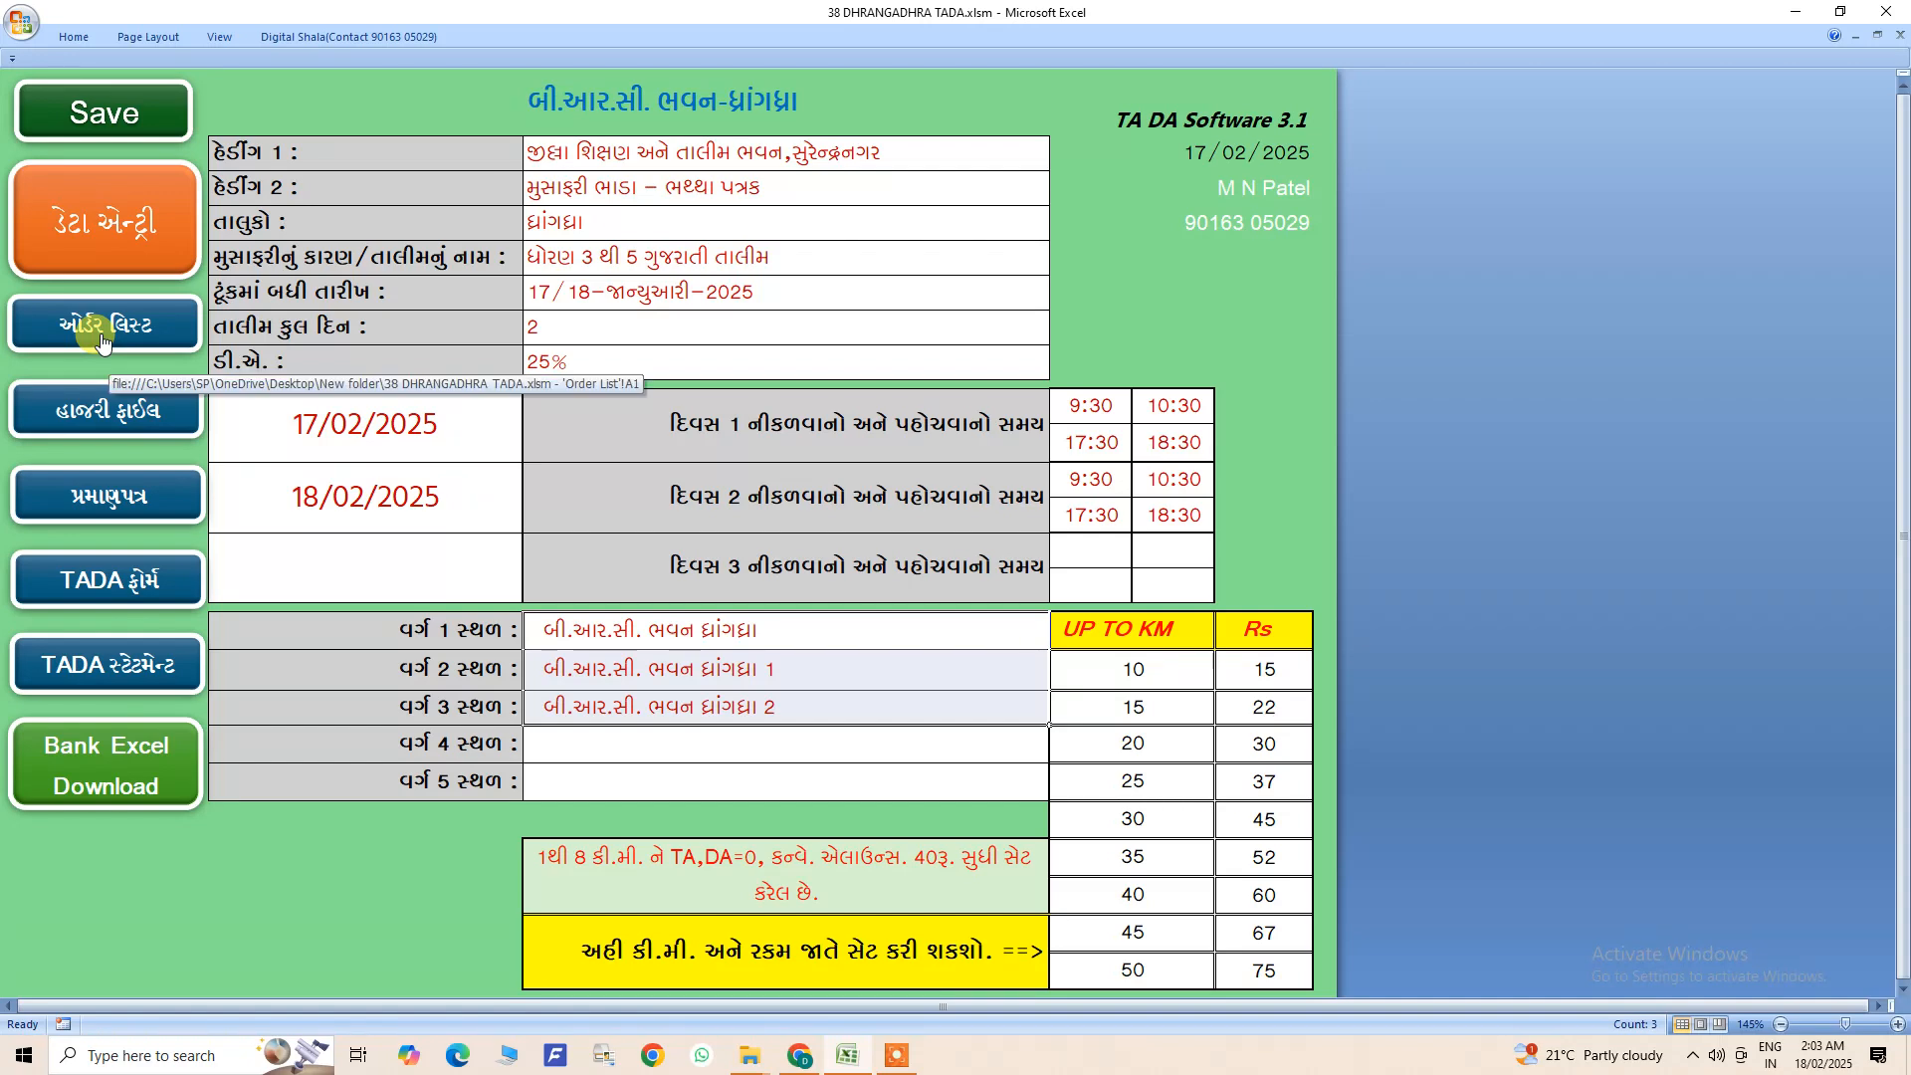
- View the order list and the class 1 attendance sheet, including its class selector, and return to the home sheet
left_click(101, 339)
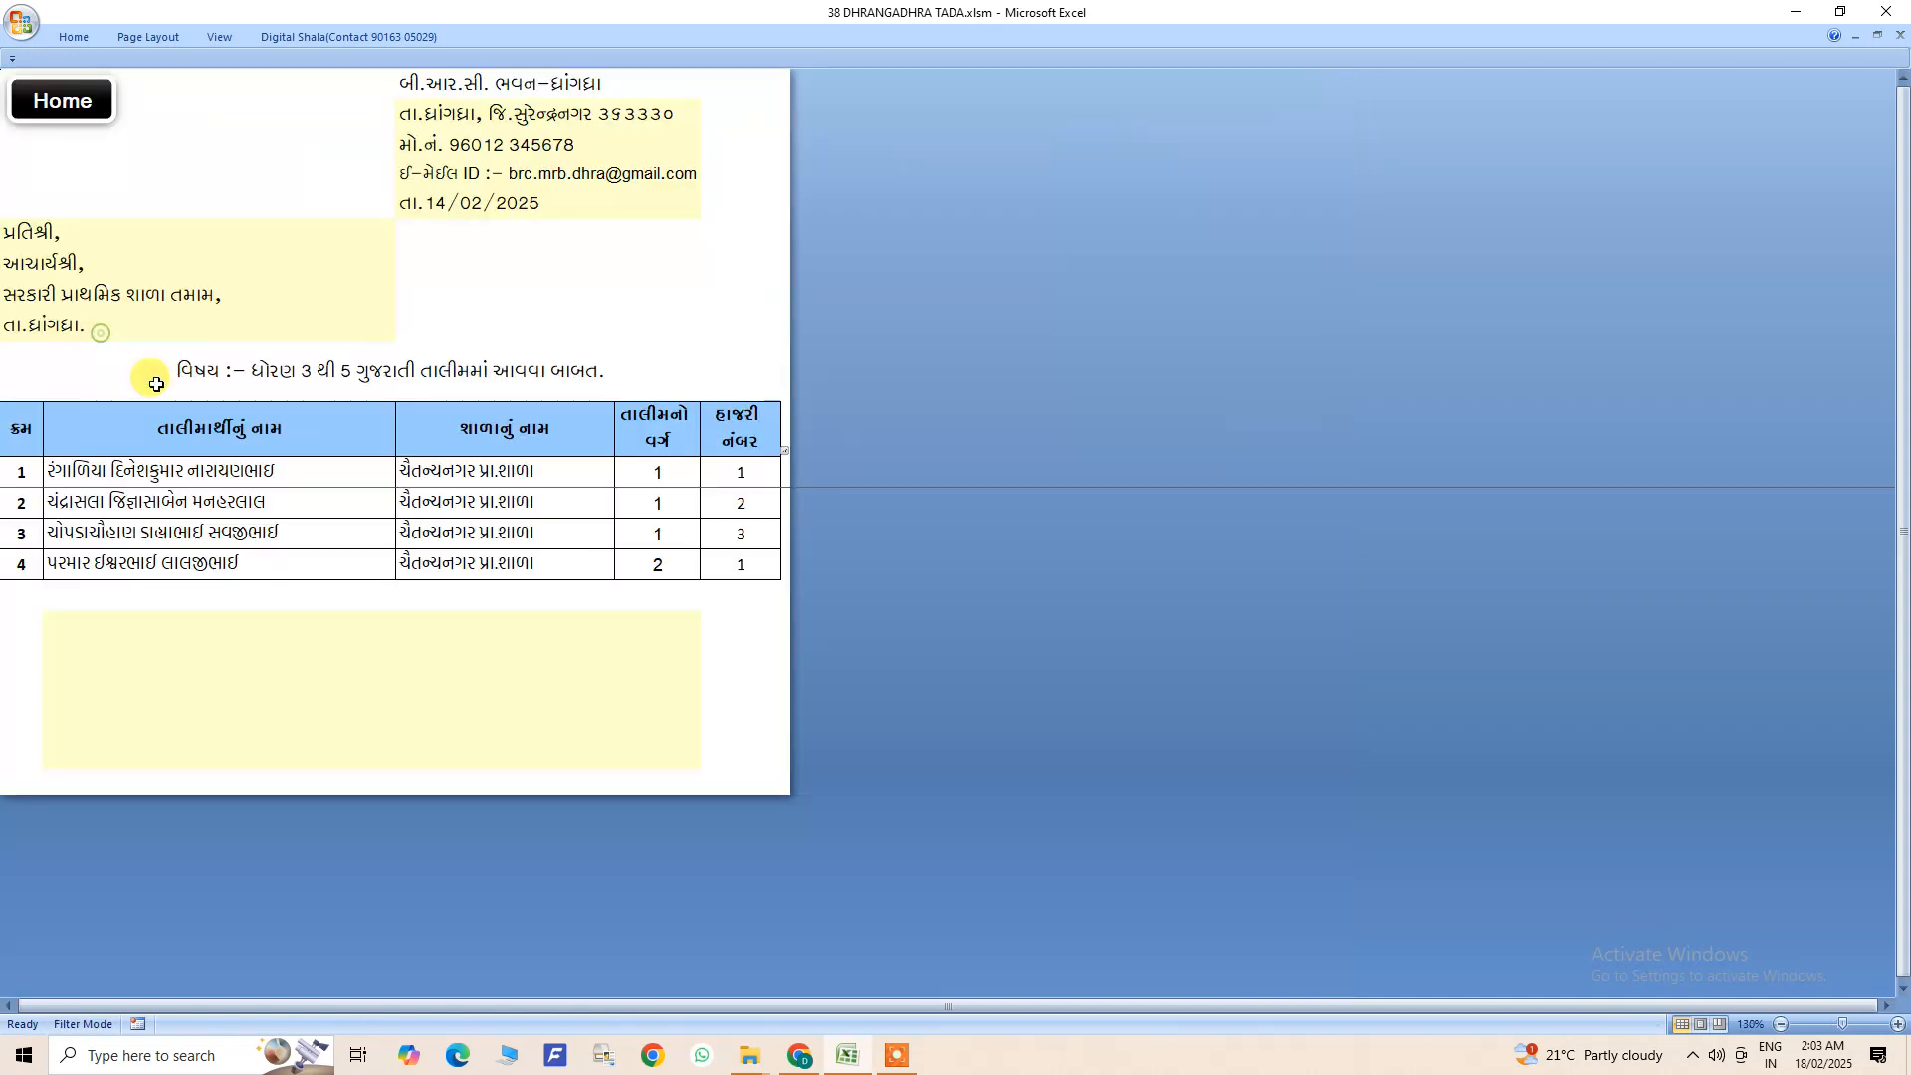
left_click(76, 116)
left_click(118, 410)
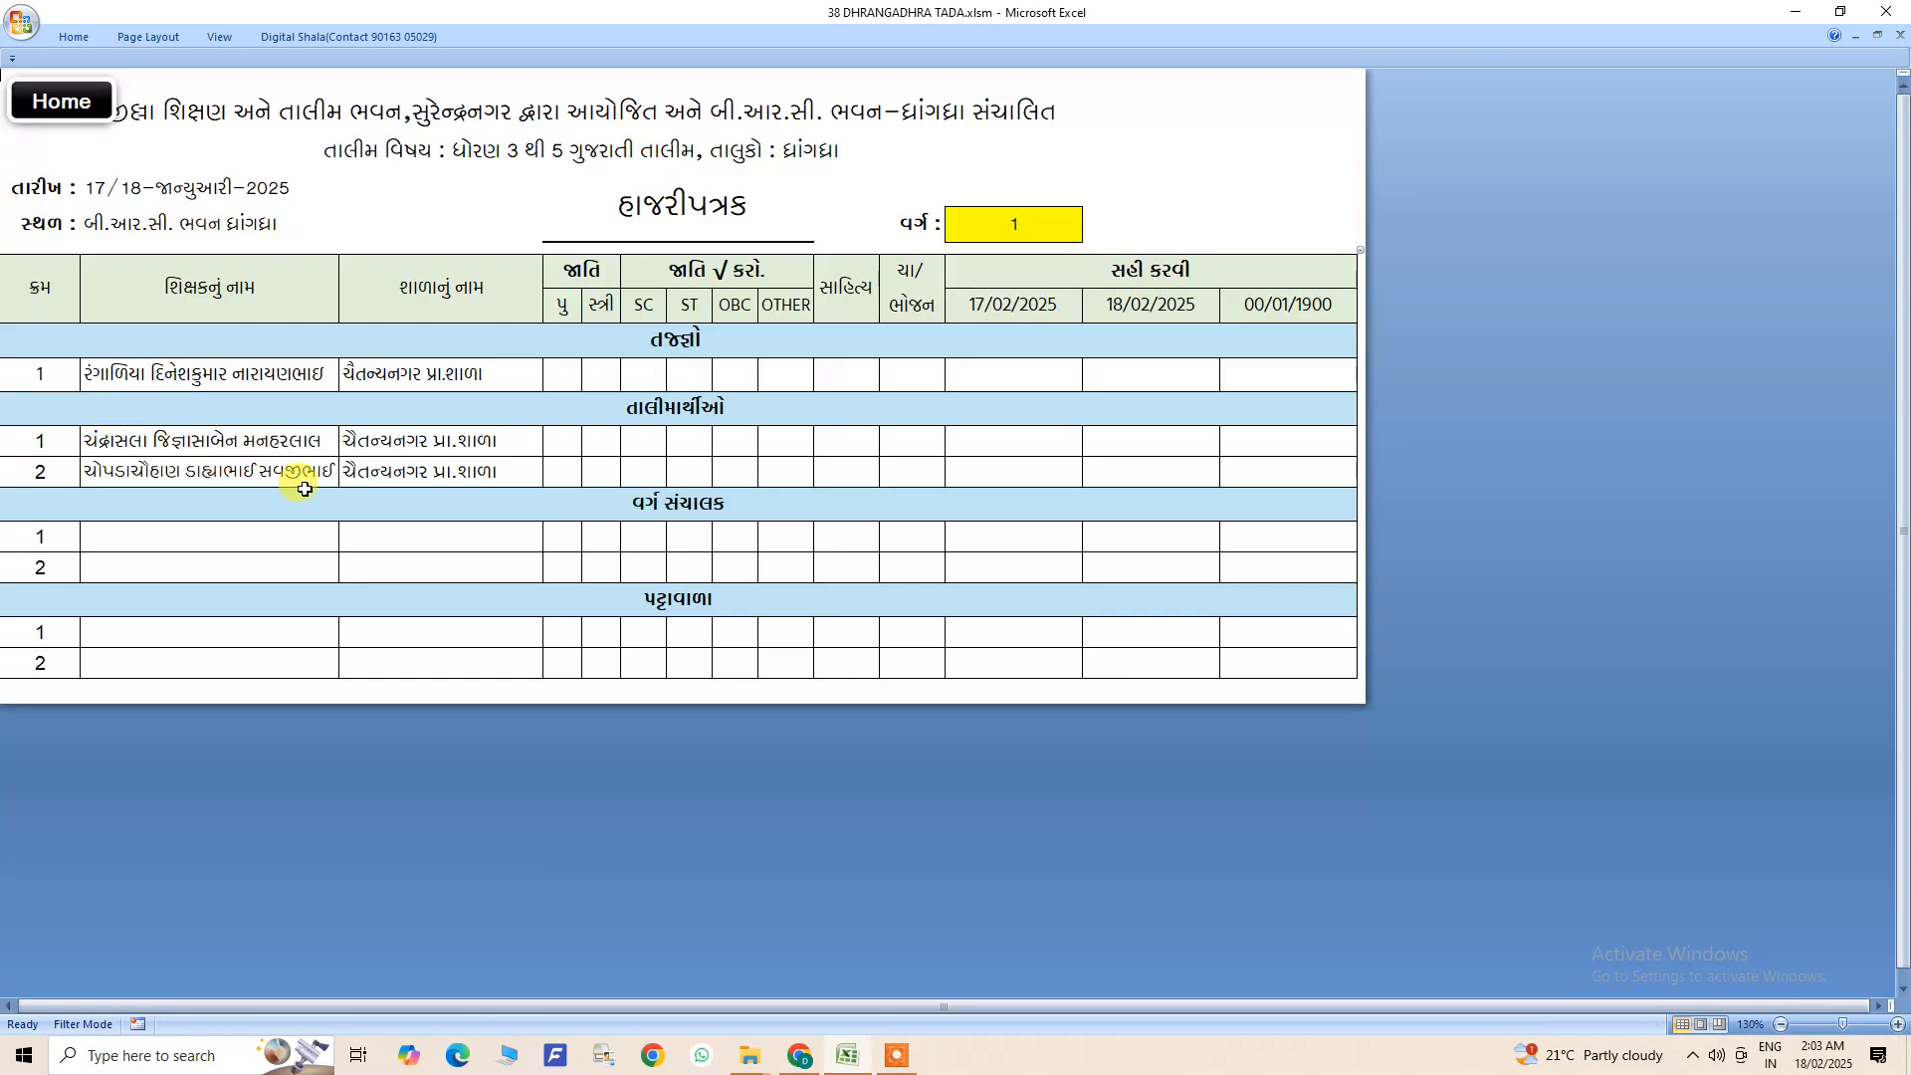
left_click(998, 226)
left_click(1091, 233)
left_click(981, 269)
left_click(57, 102)
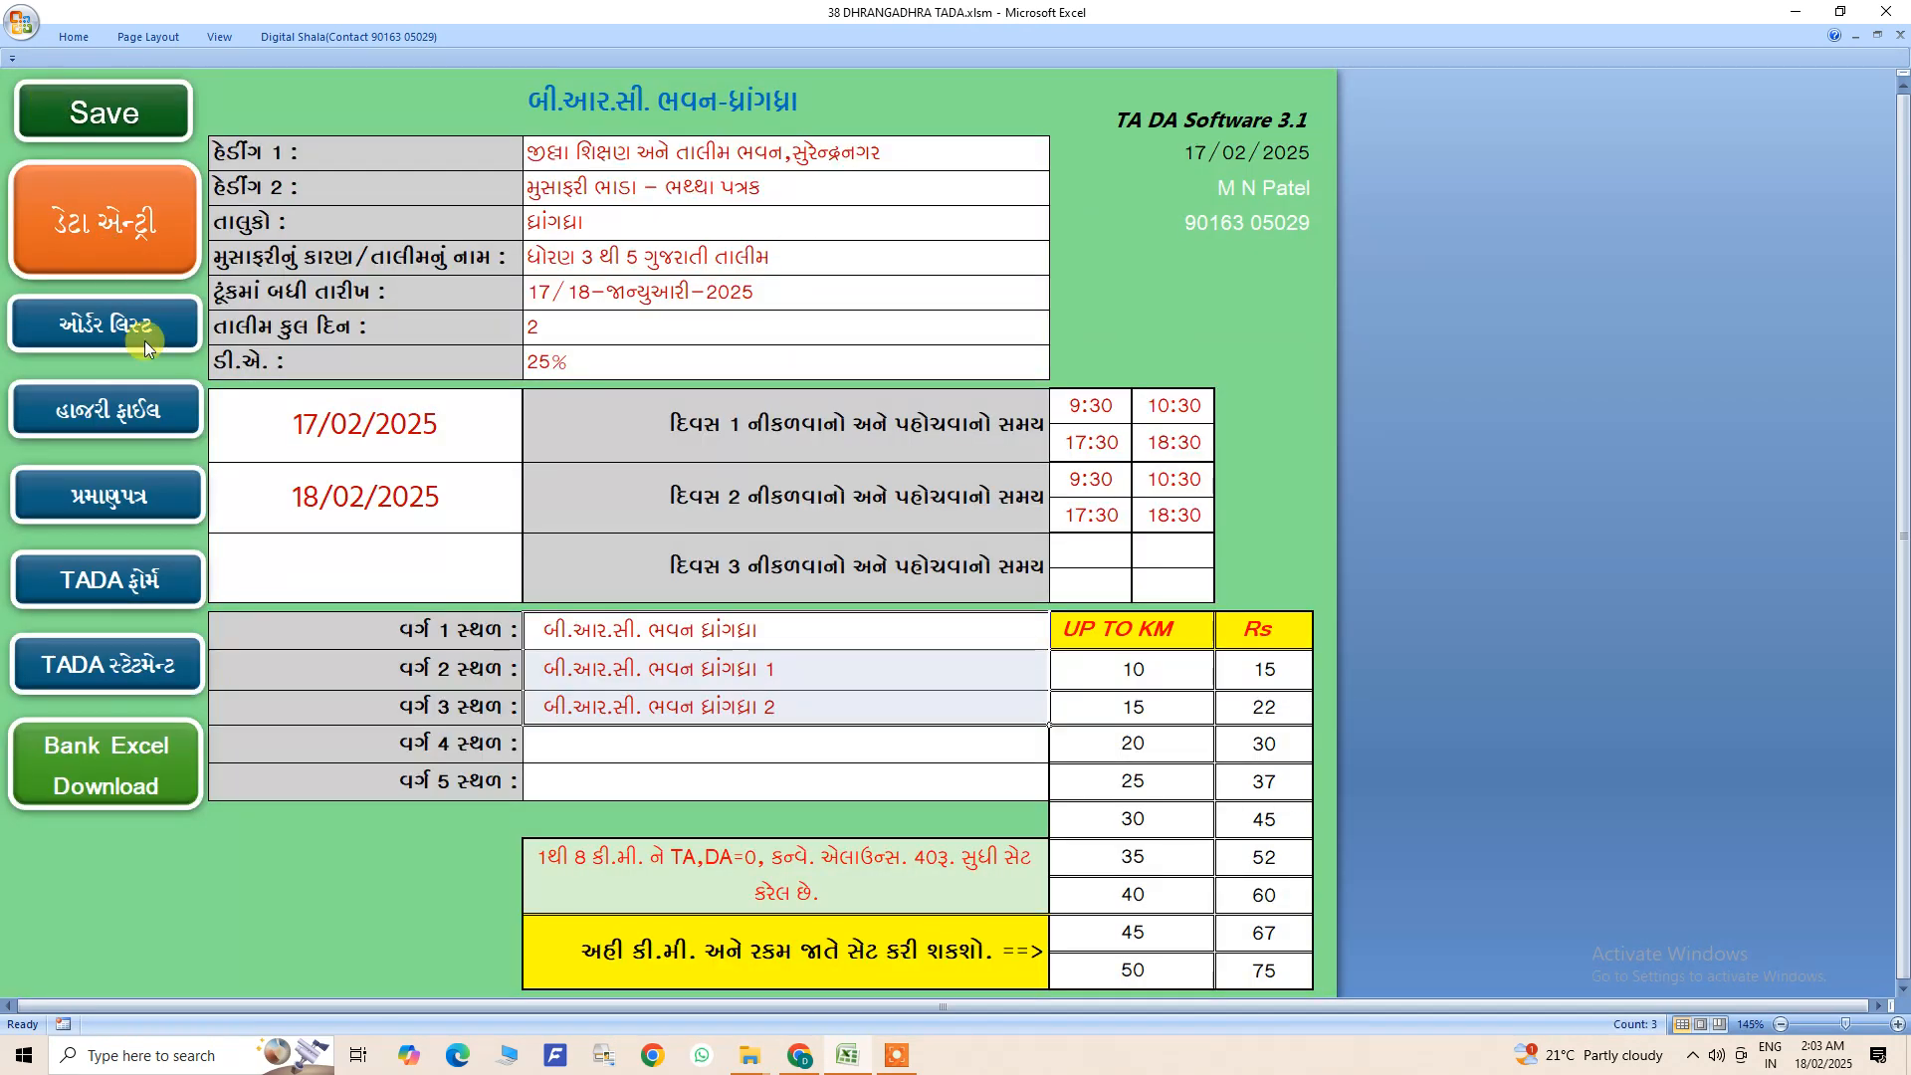
- View the attendance certificates and read through the whole TADA form, ending back on the home sheet
left_click(99, 496)
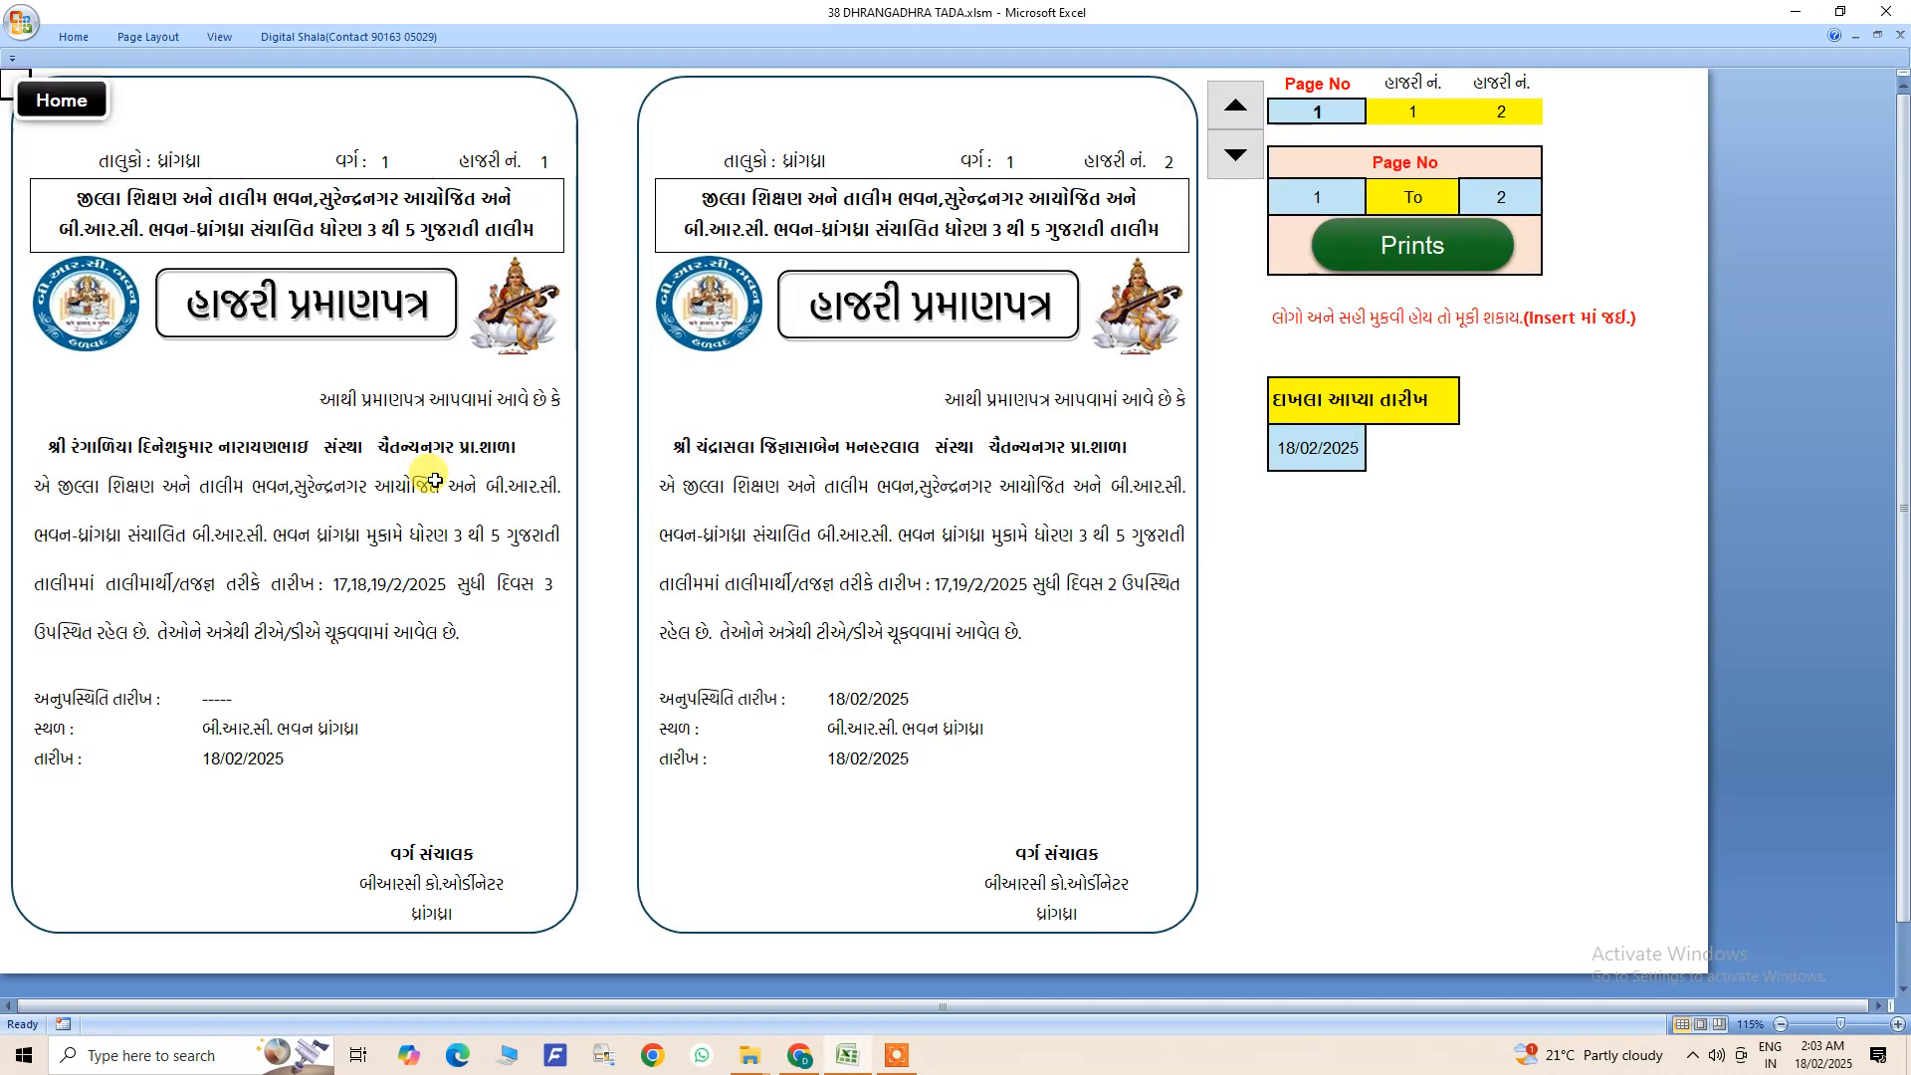
left_click(40, 99)
left_click(100, 577)
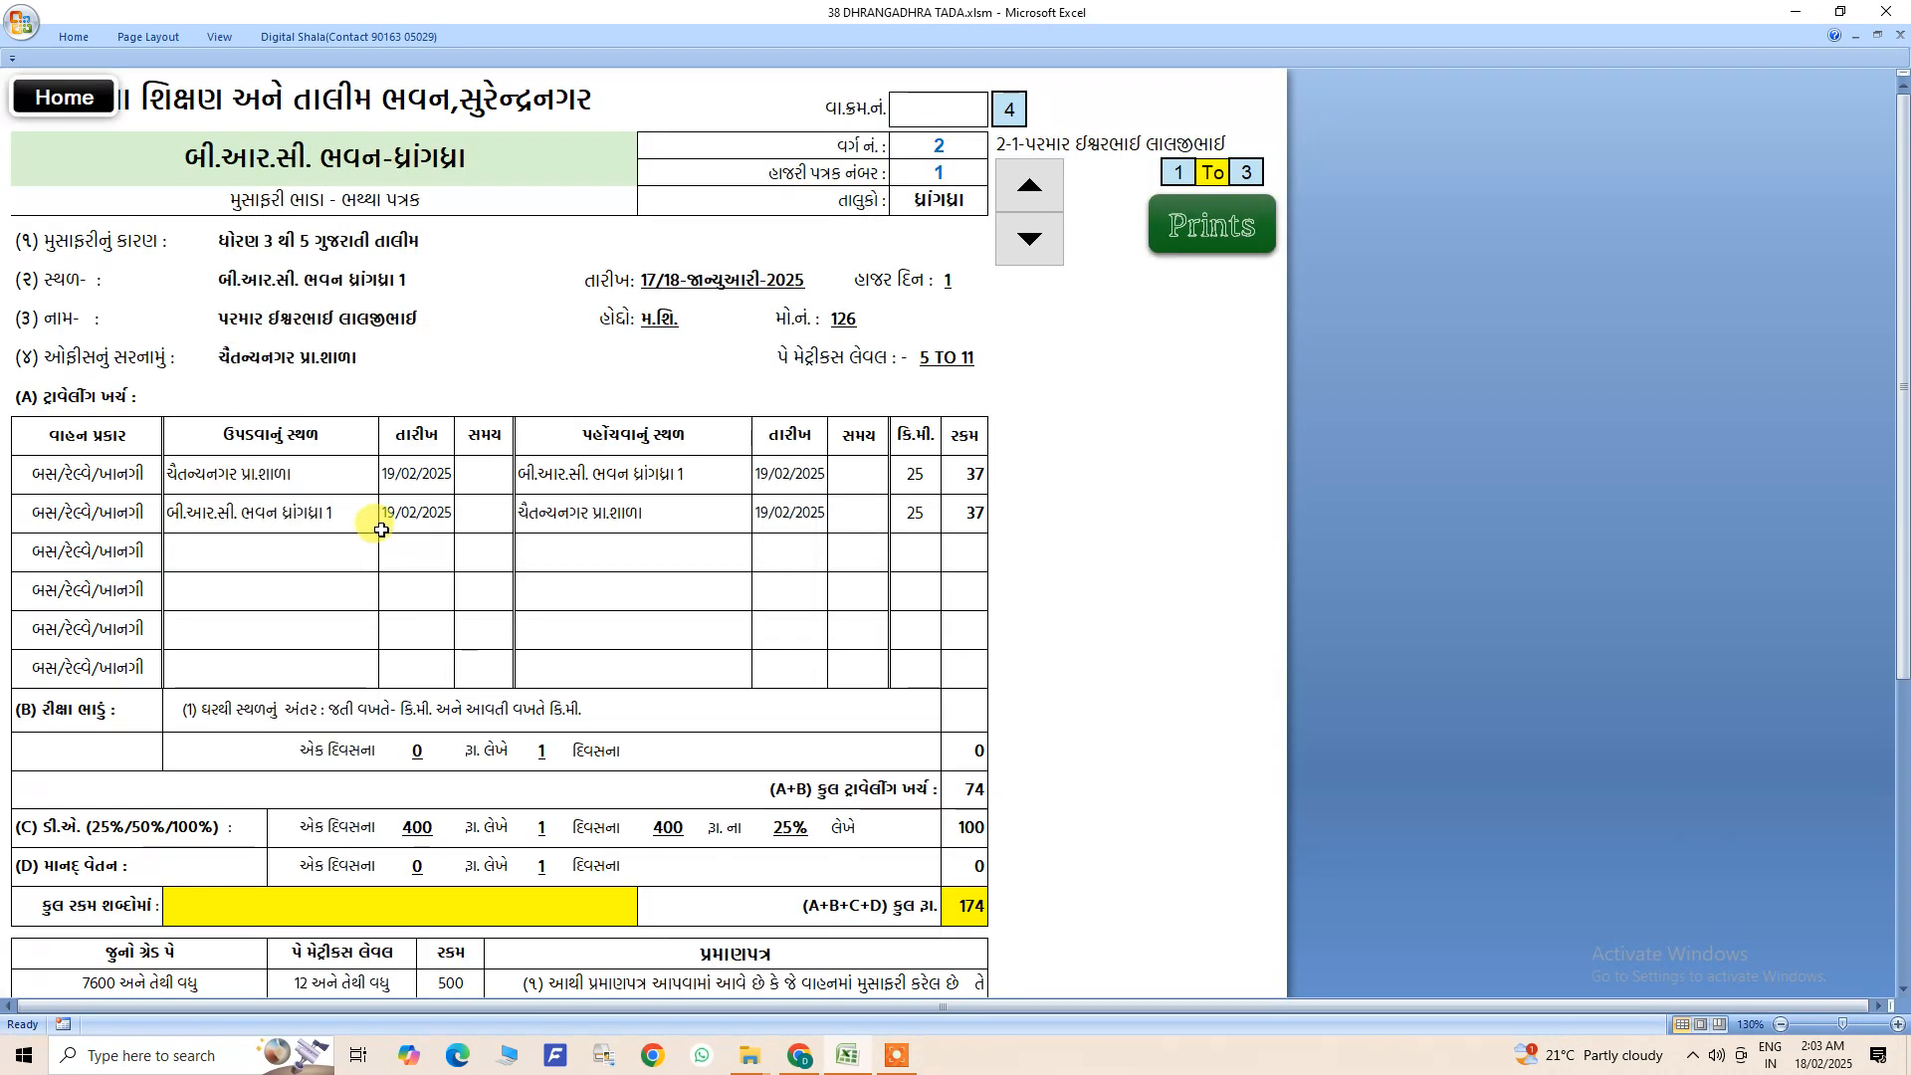
scroll(379, 525, "down", 1)
scroll(376, 532, "down", 5)
scroll(375, 520, "up", 6)
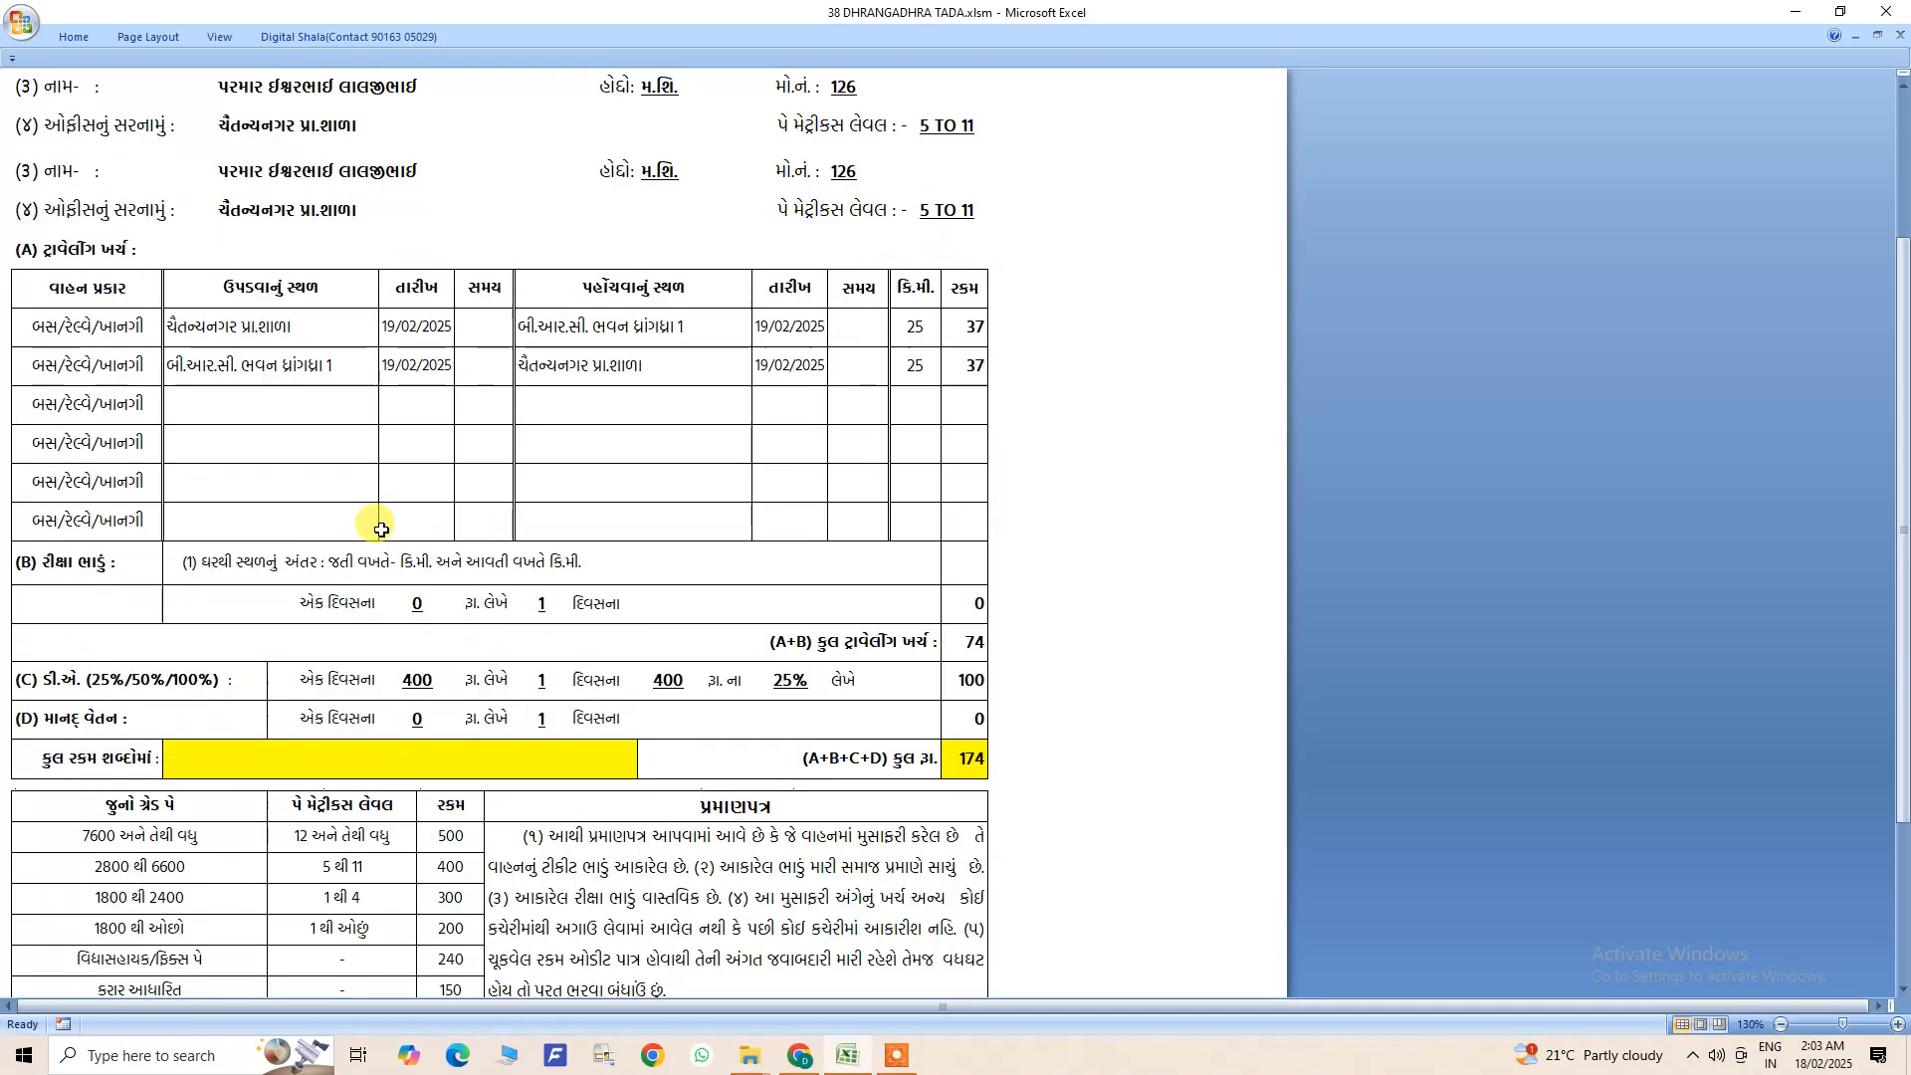
scroll(370, 496, "down", 3)
scroll(369, 497, "up", 3)
left_click(55, 98)
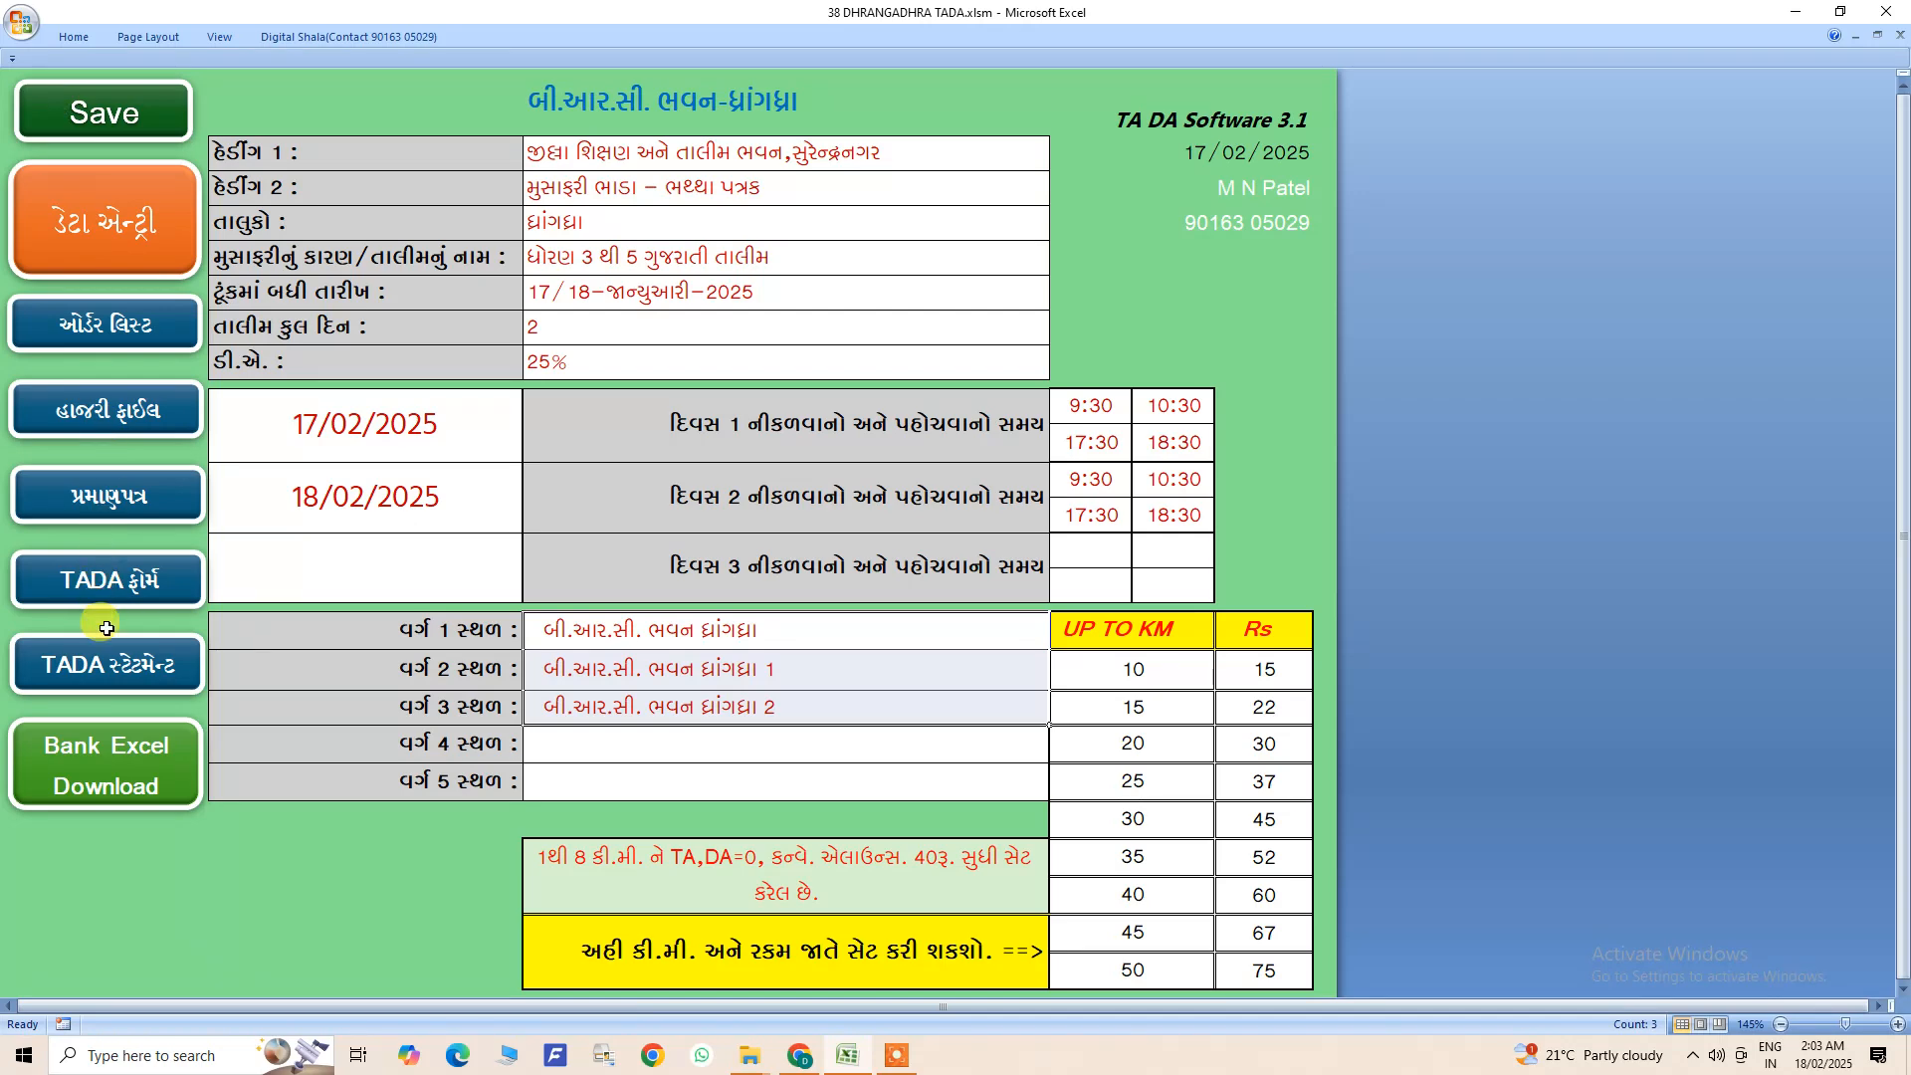
- View the TADA statement and the YES selection column of the data entry sheet, ending back on the home sheet
left_click(103, 661)
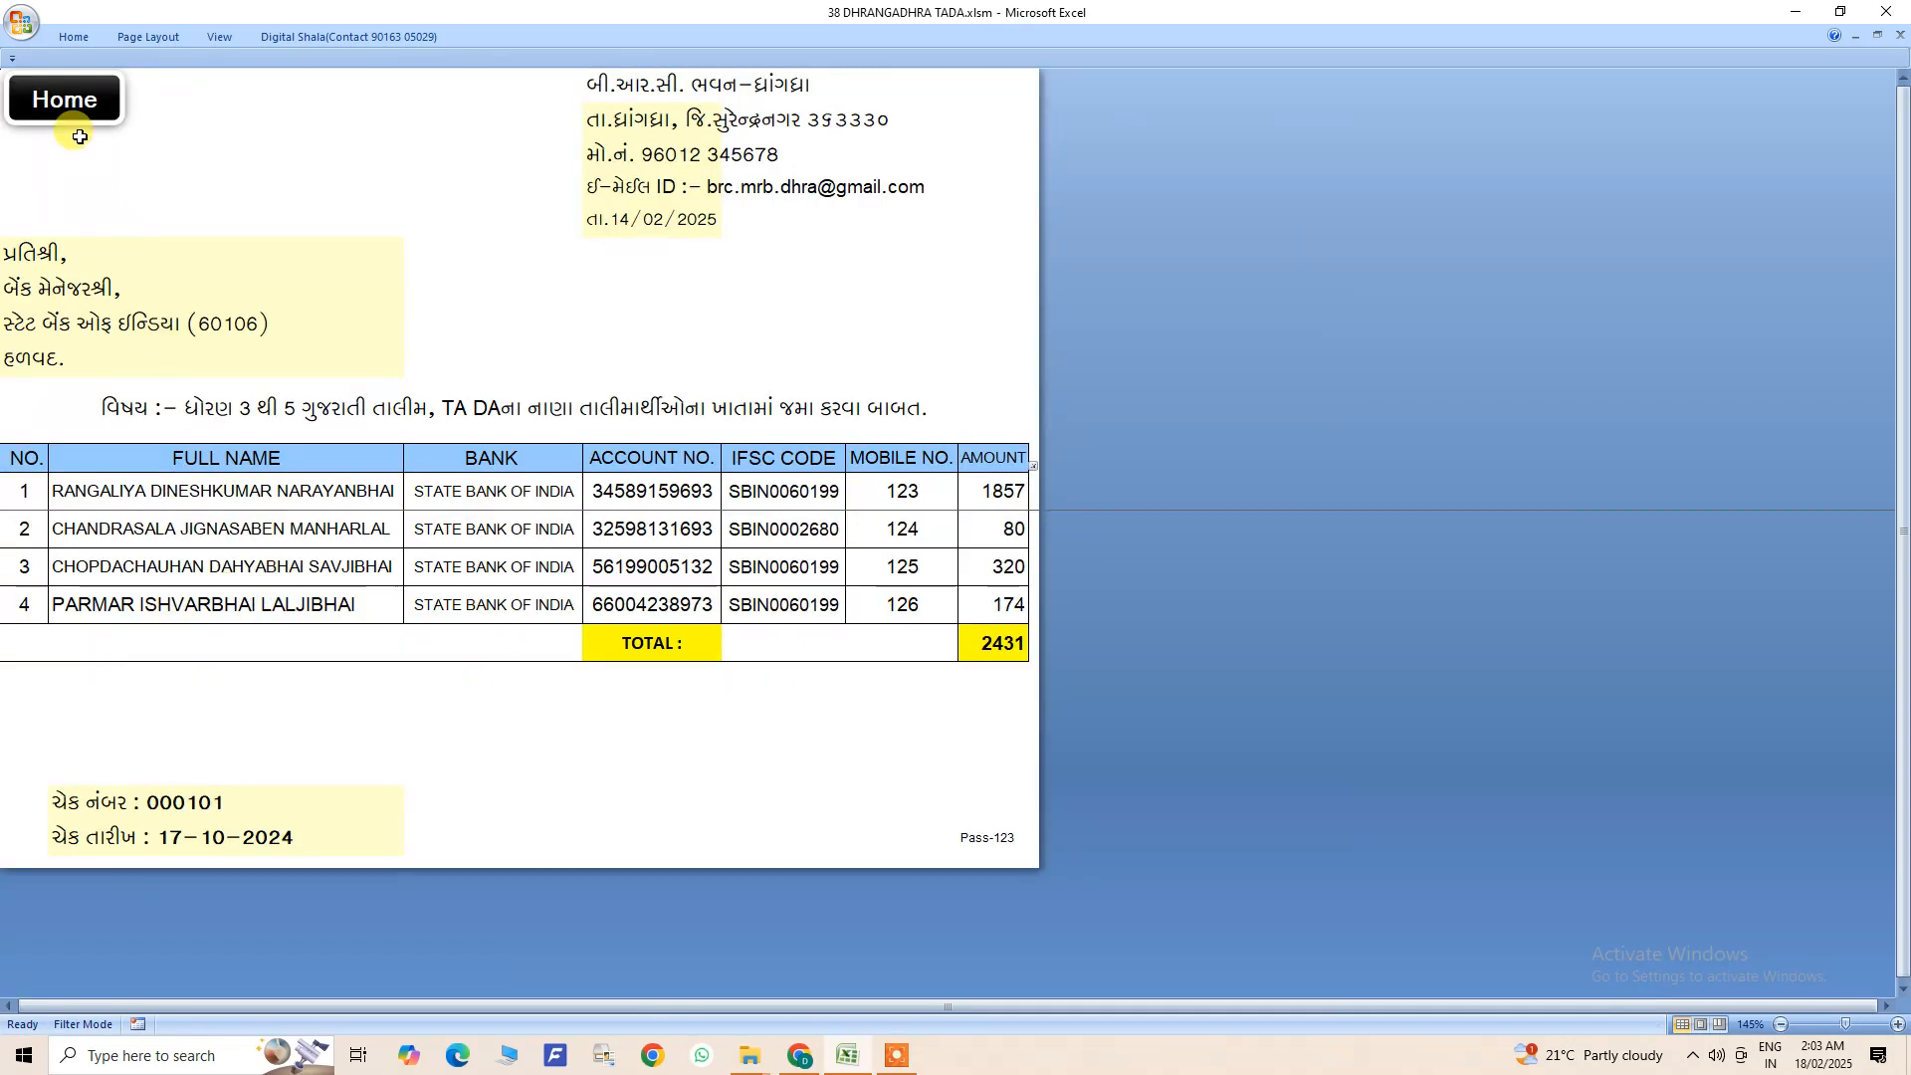
left_click(68, 102)
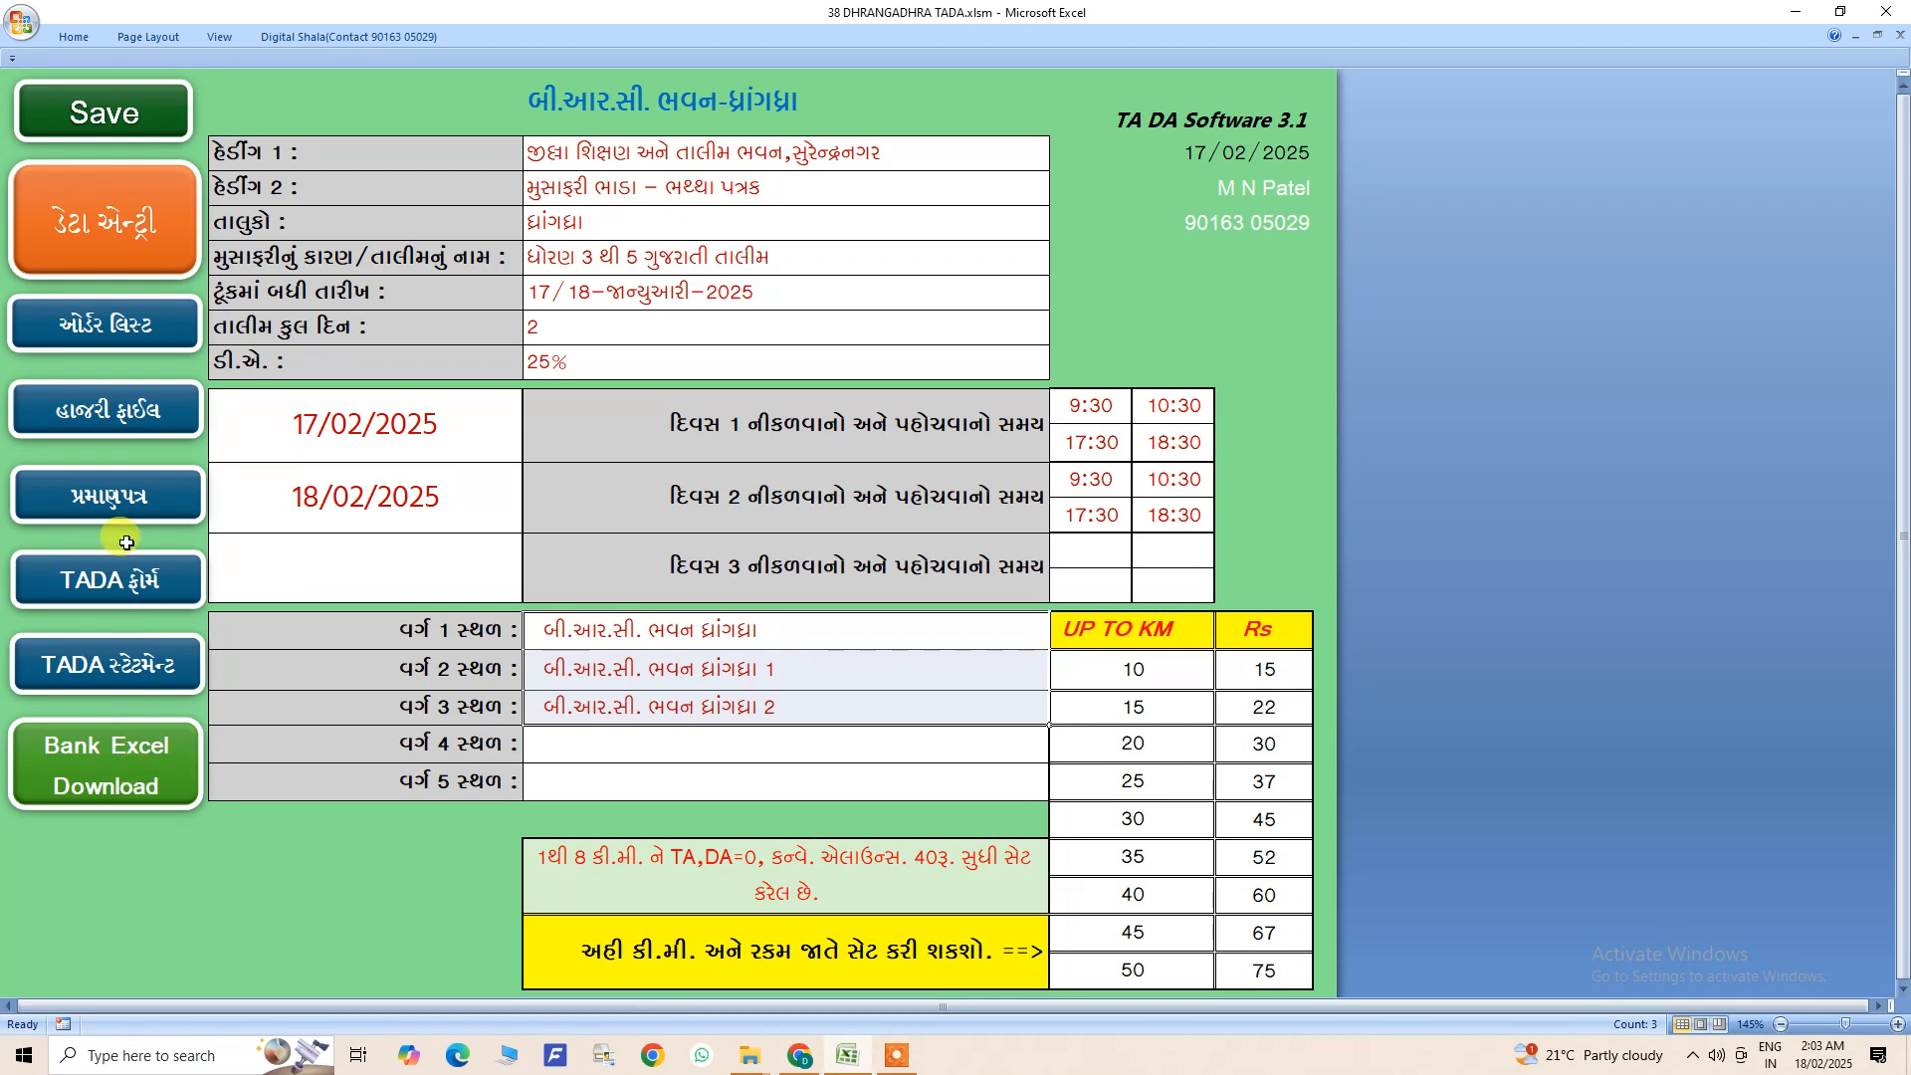
left_click(129, 243)
left_click(149, 239)
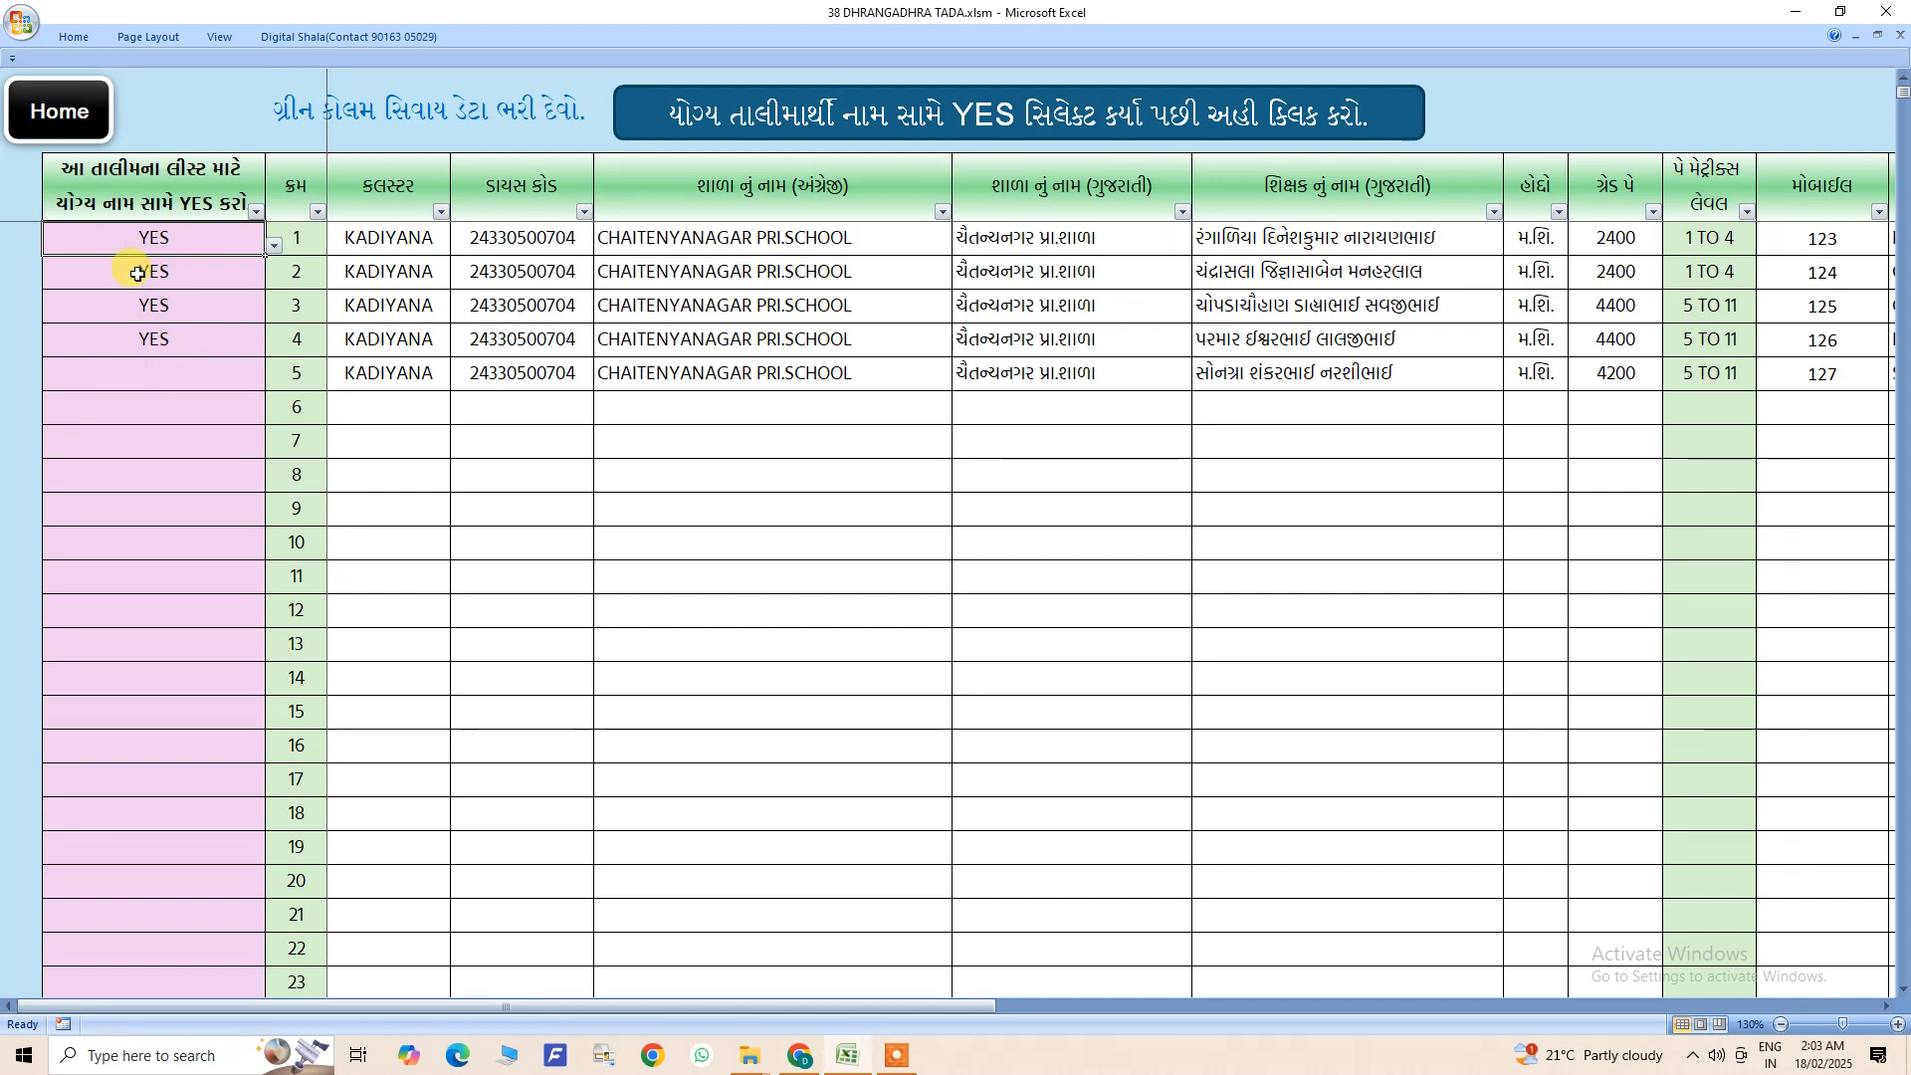
left_click(79, 110)
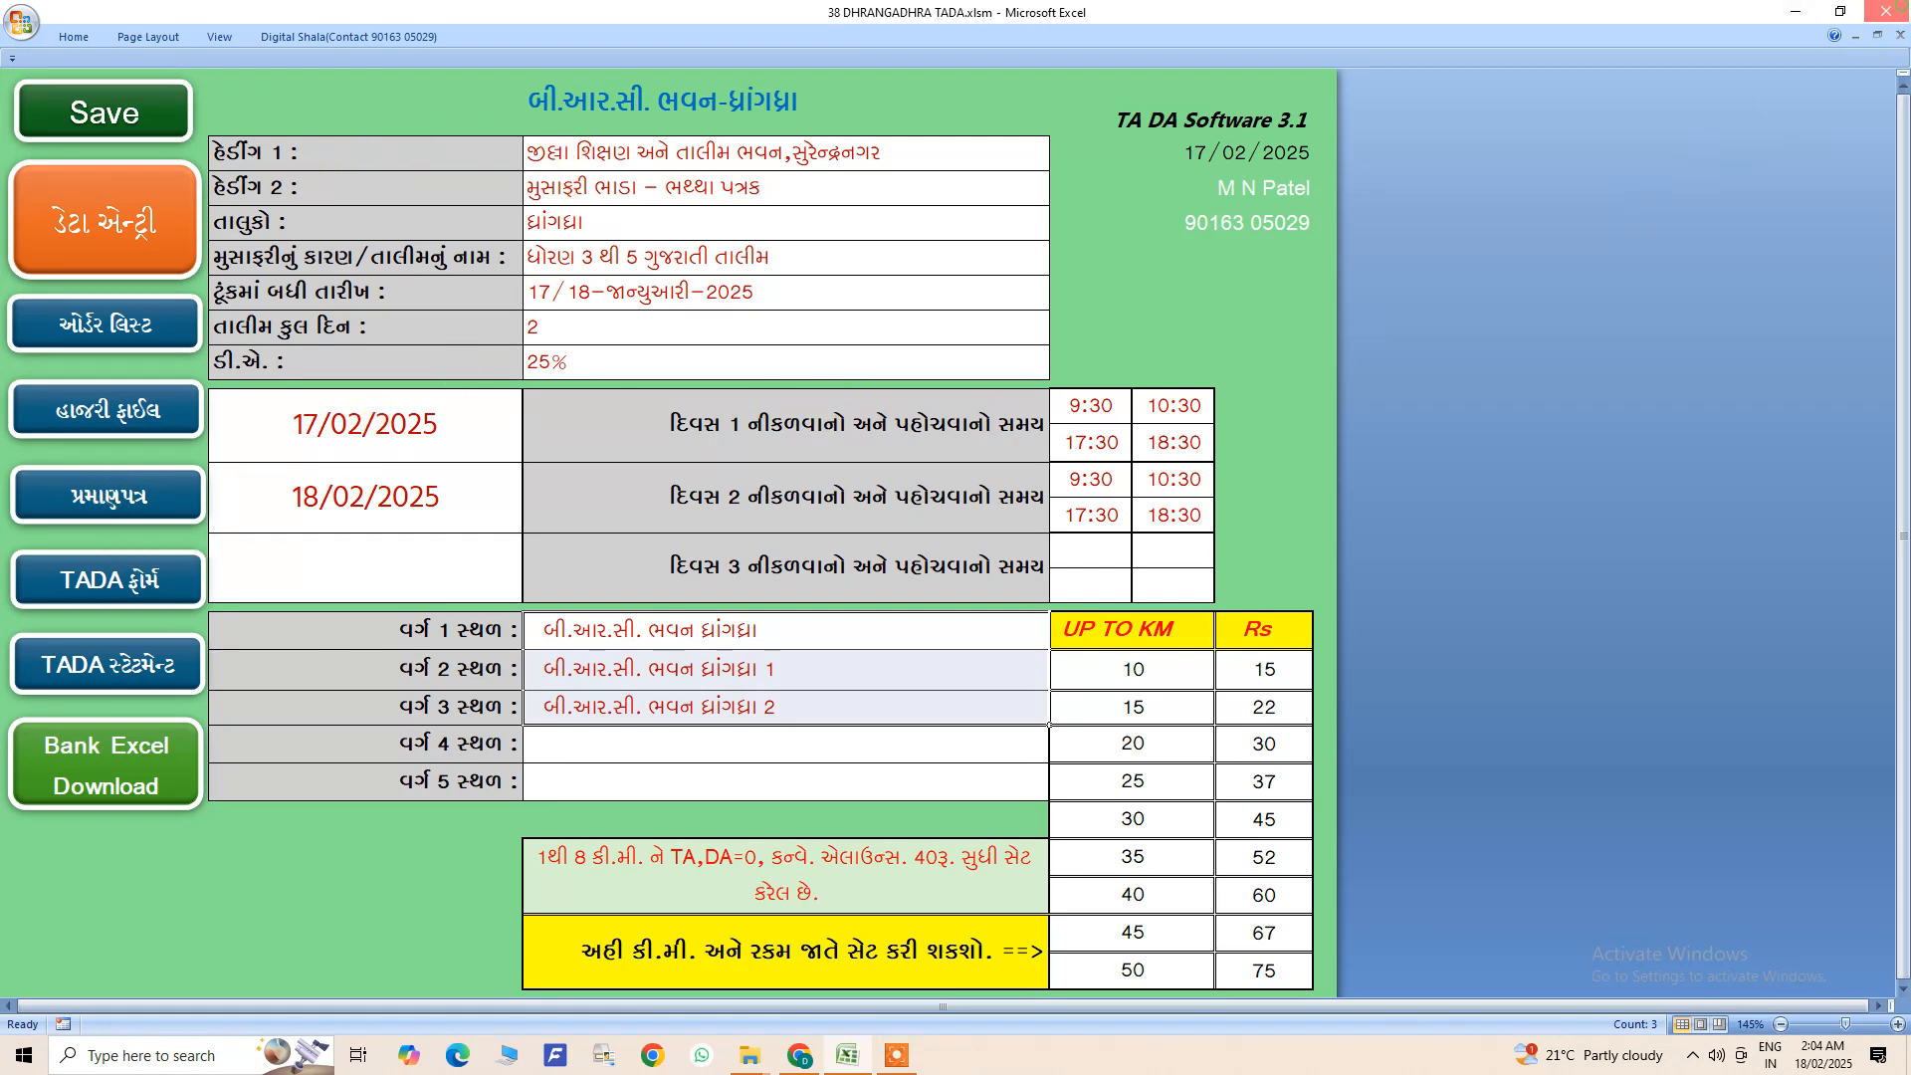
- Close the 38 DHRANGADHRA TADA.xlsm workbook and select its file in File Explorer
left_click(1886, 10)
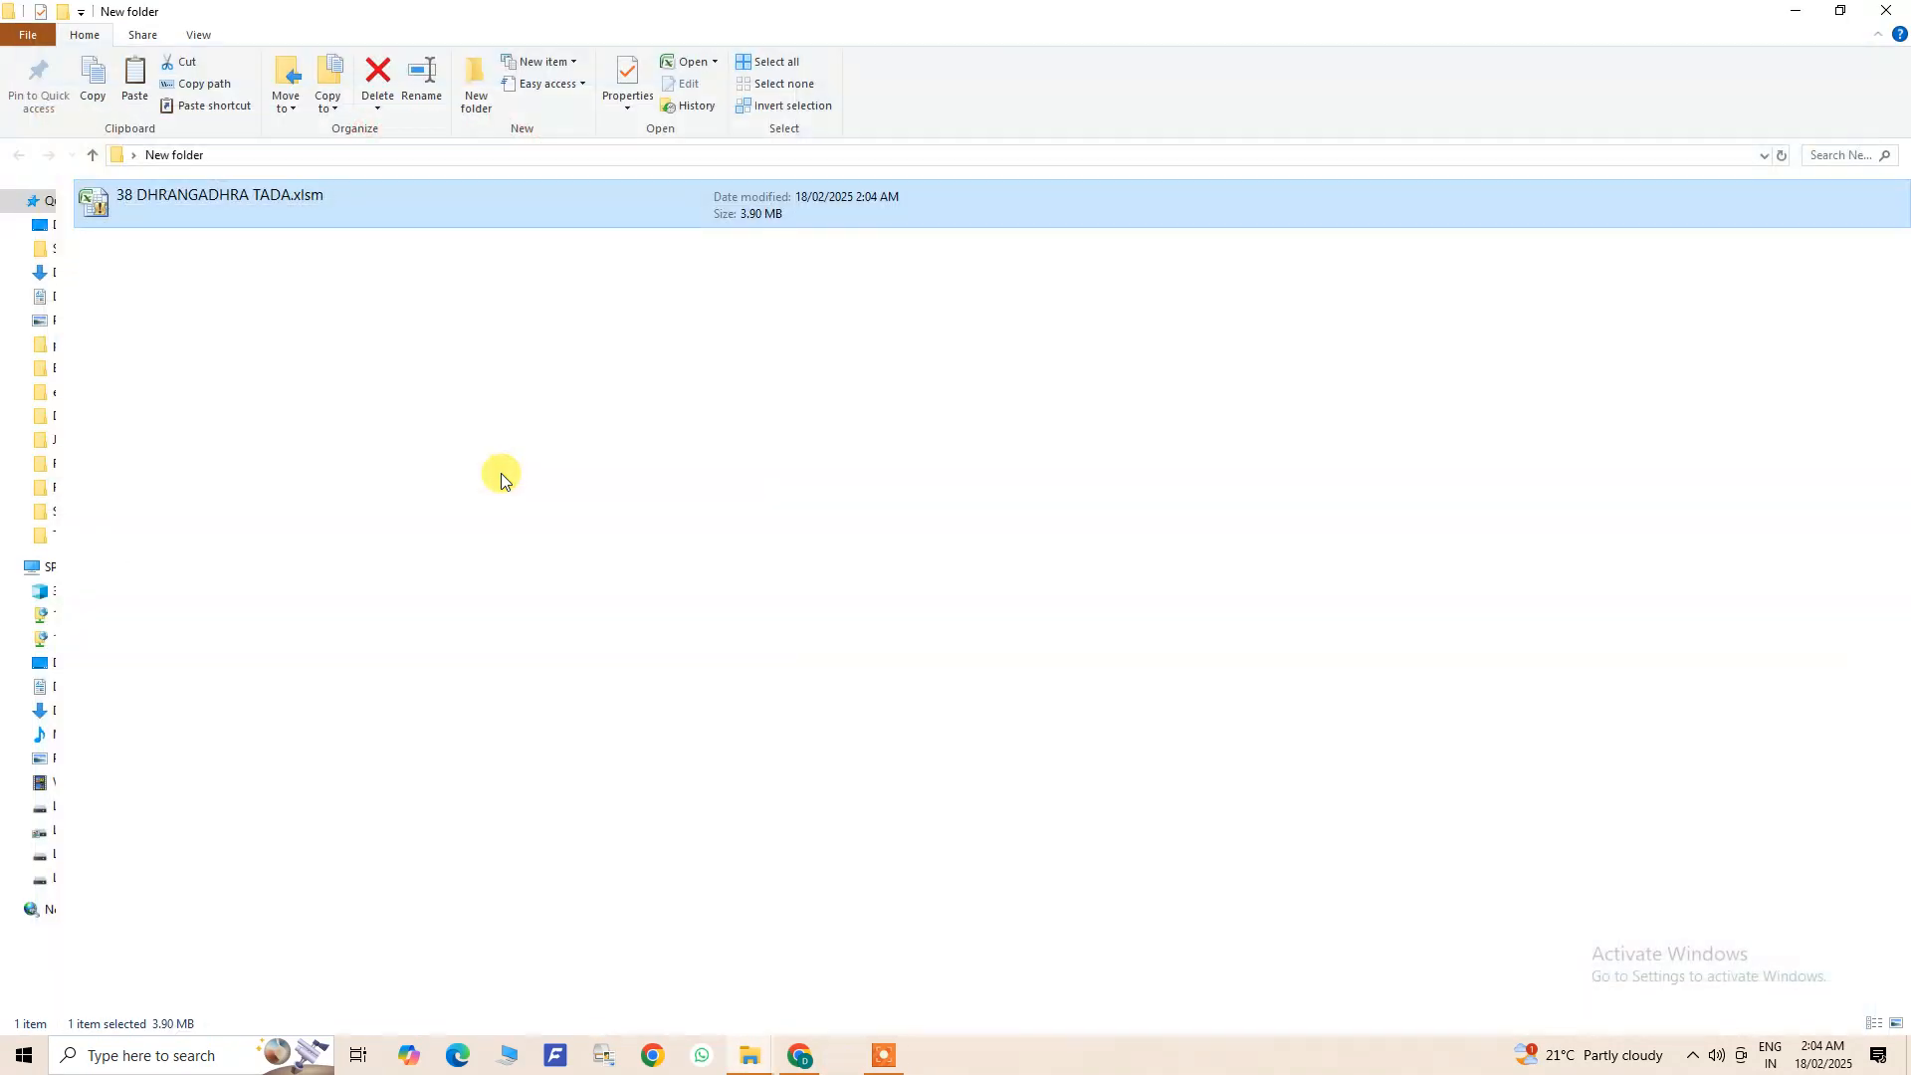
right_click(189, 204)
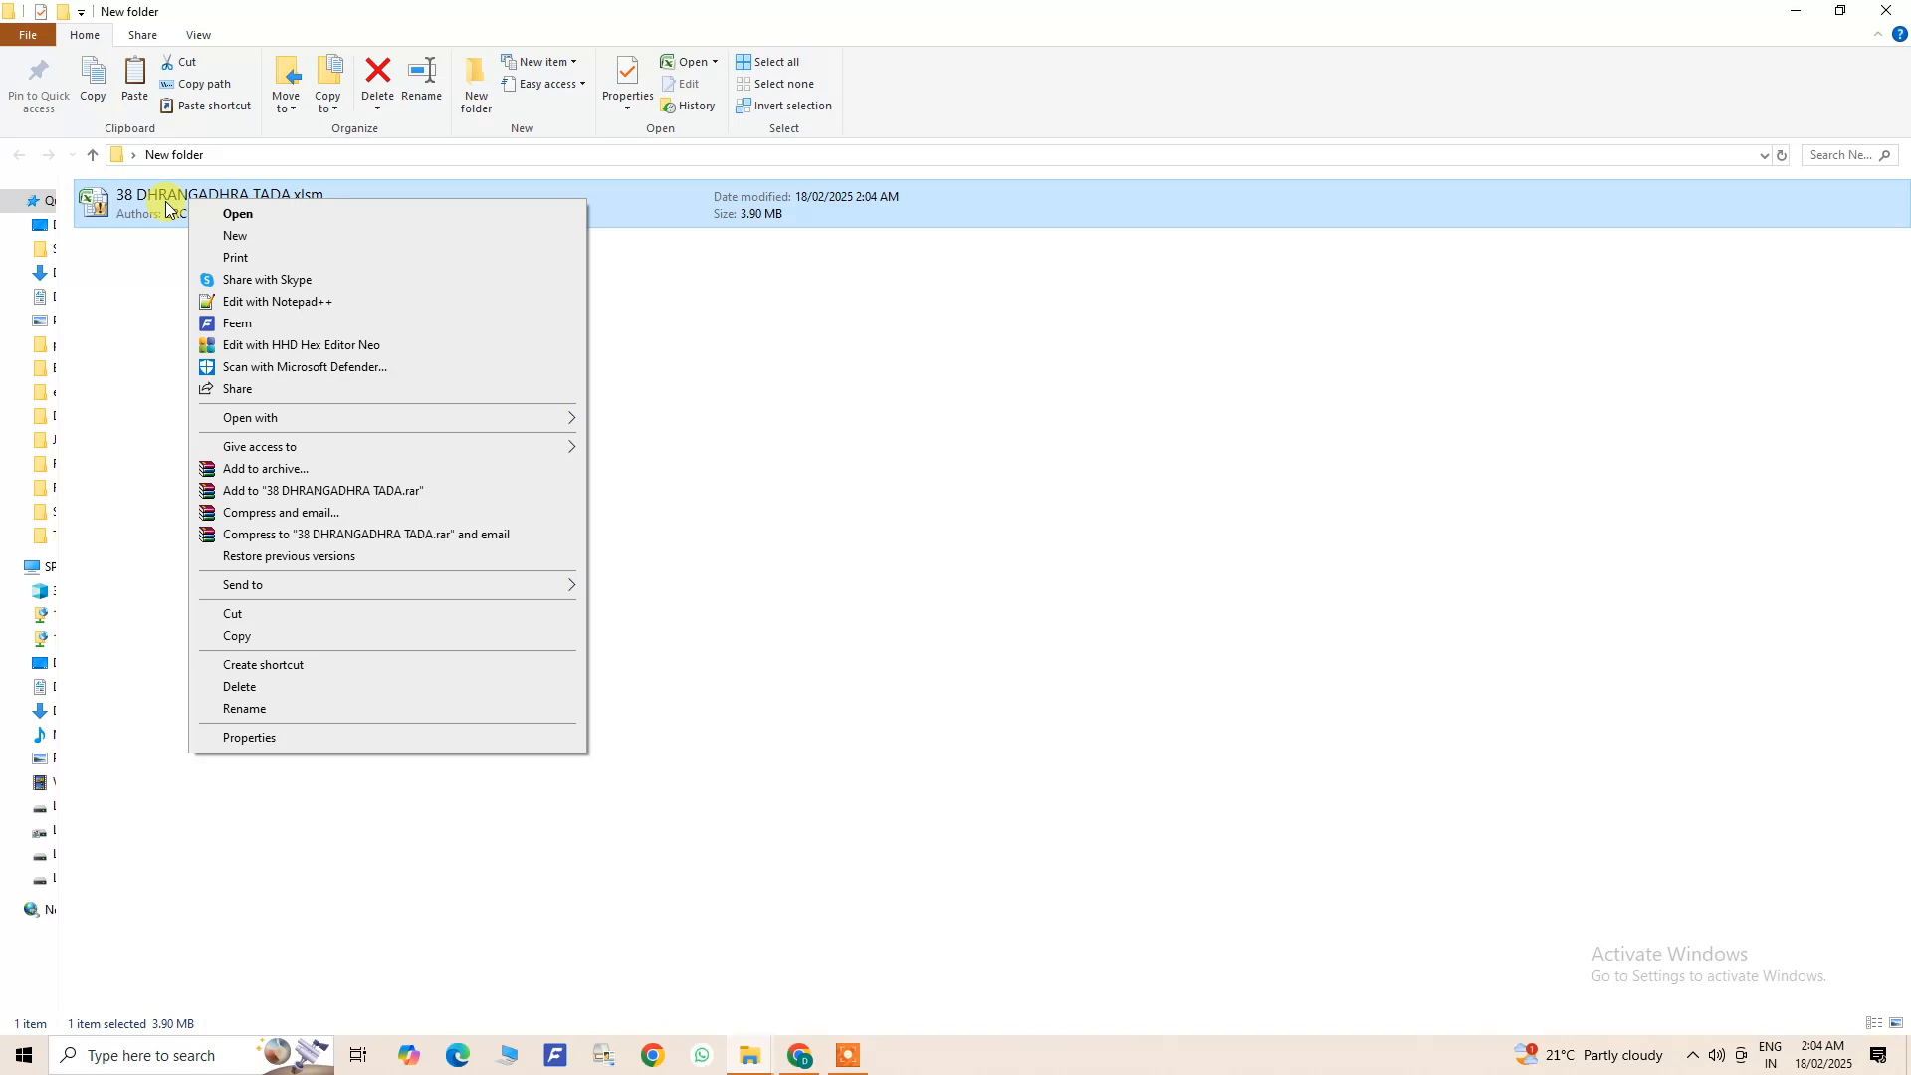
left_click(153, 215)
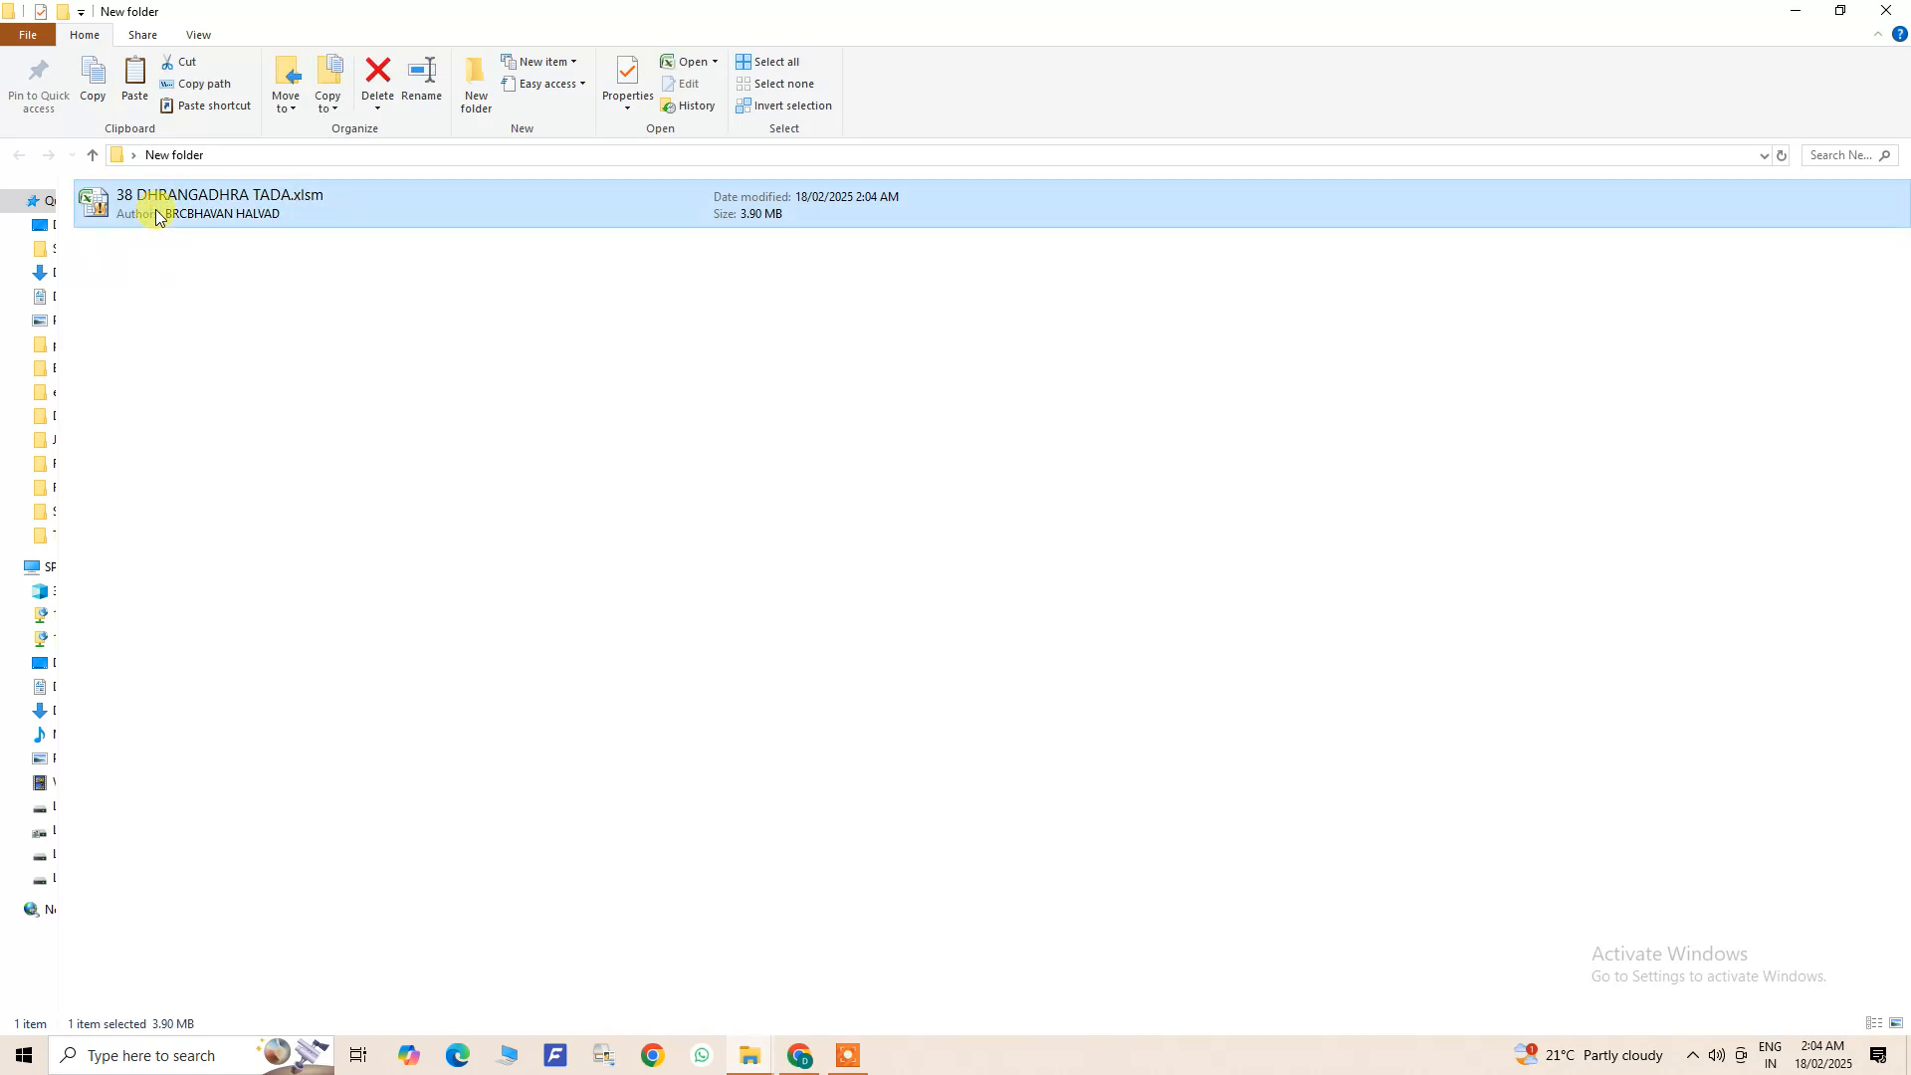
- Search Windows for Excel and start it with a blank workbook
left_click(107, 1059)
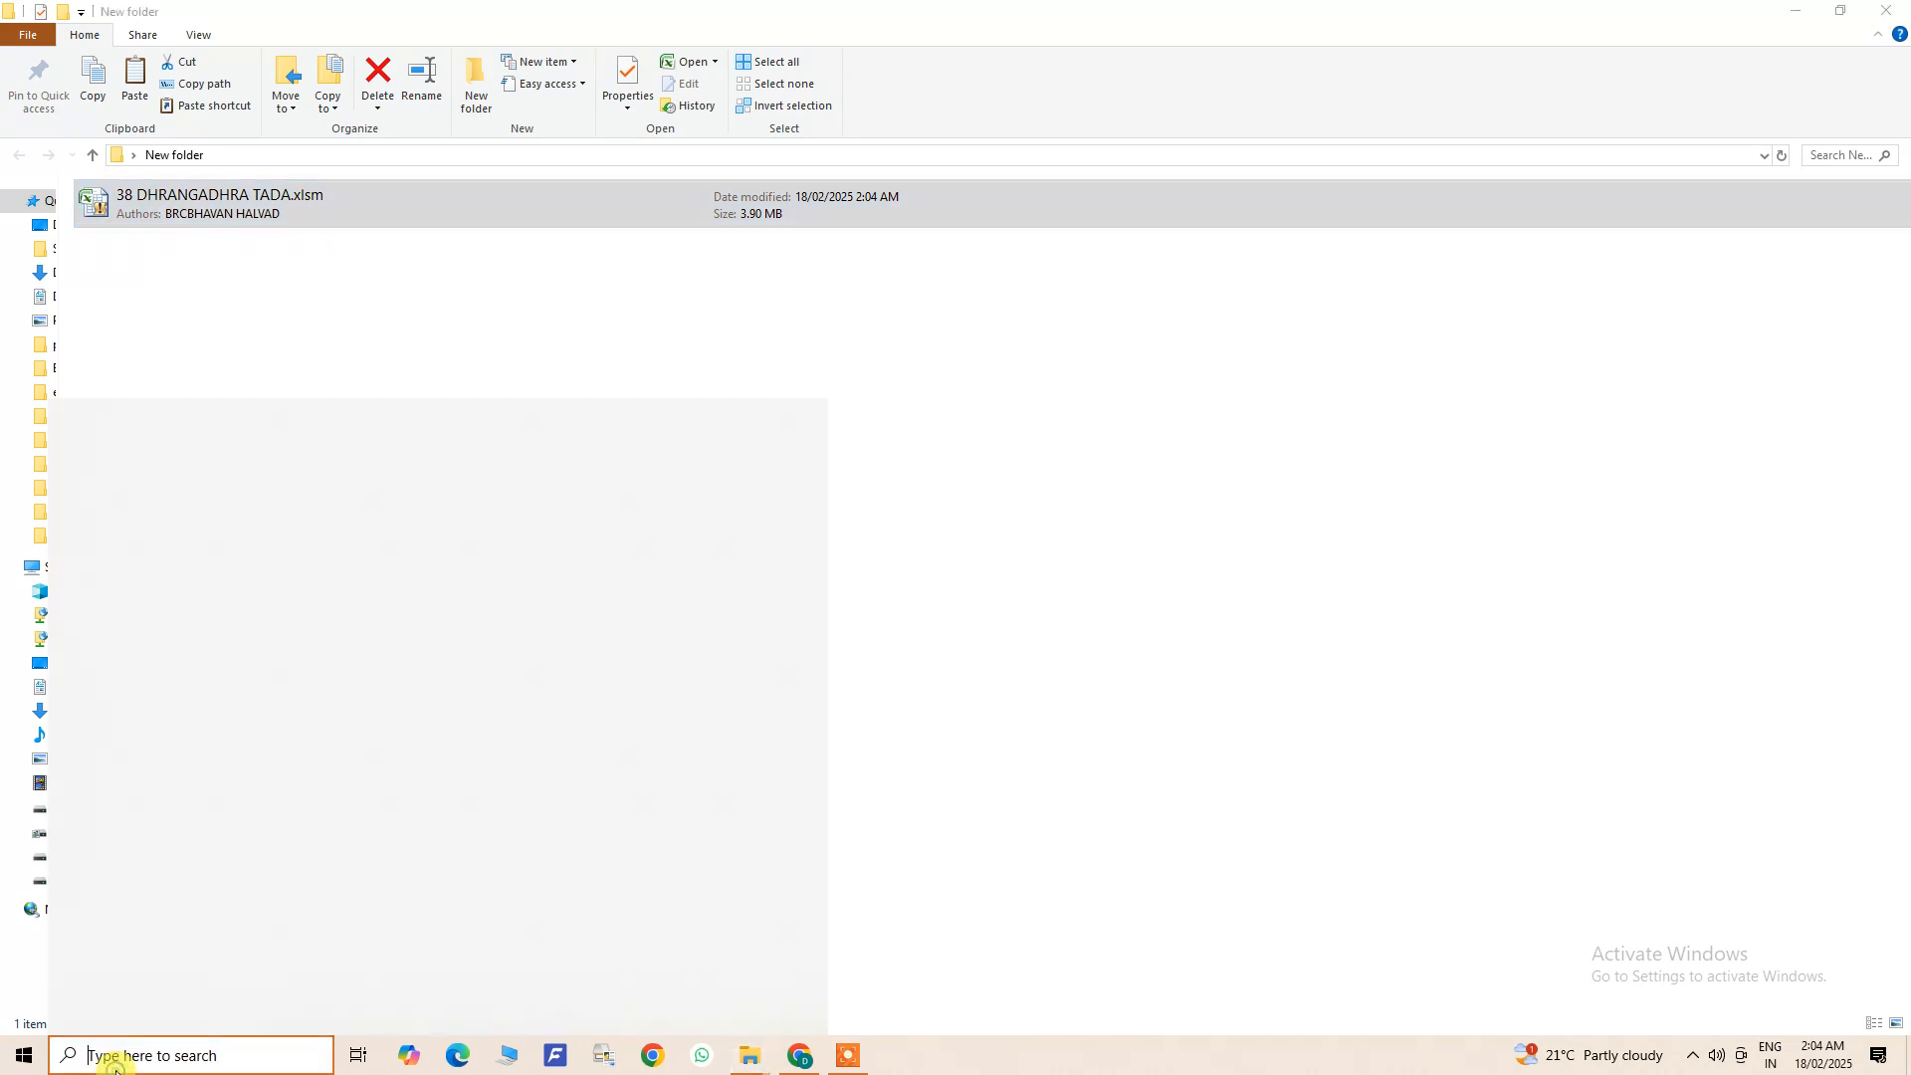
type("ex")
left_click(277, 517)
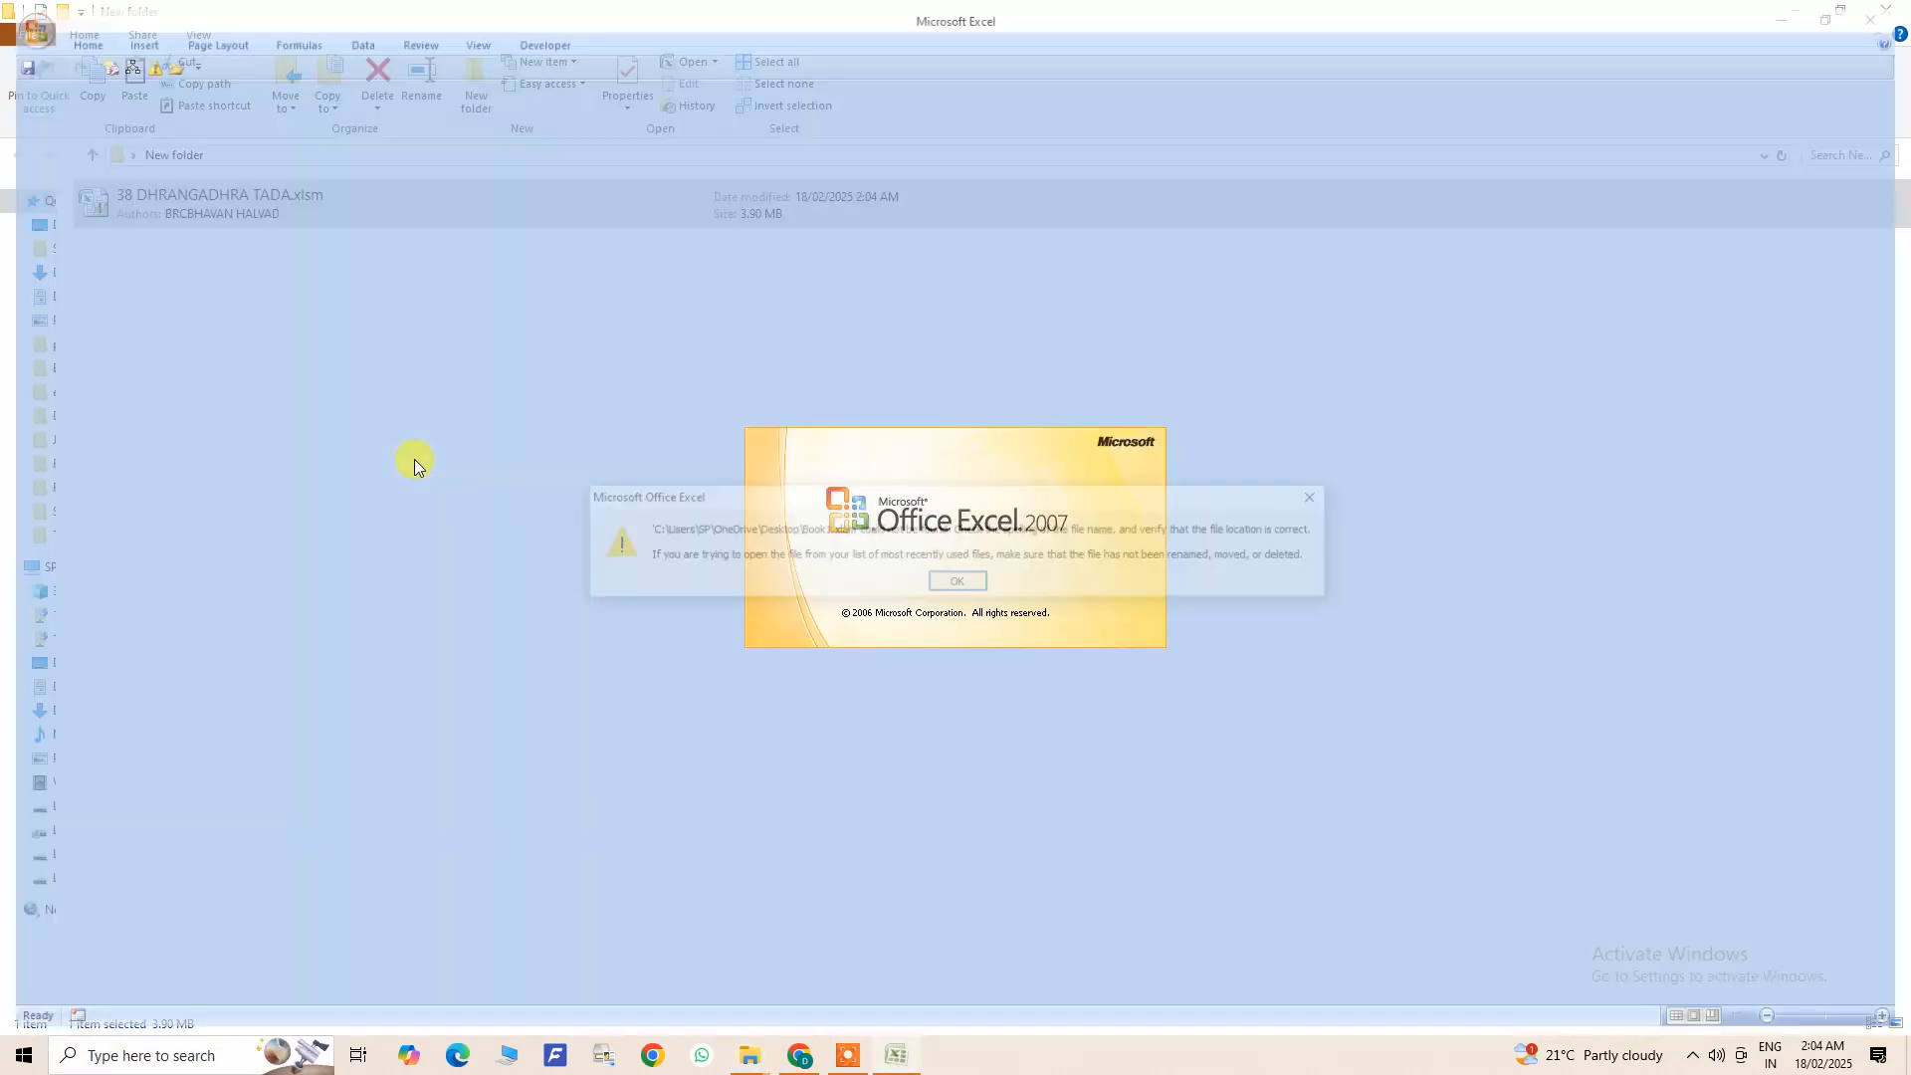
left_click(952, 582)
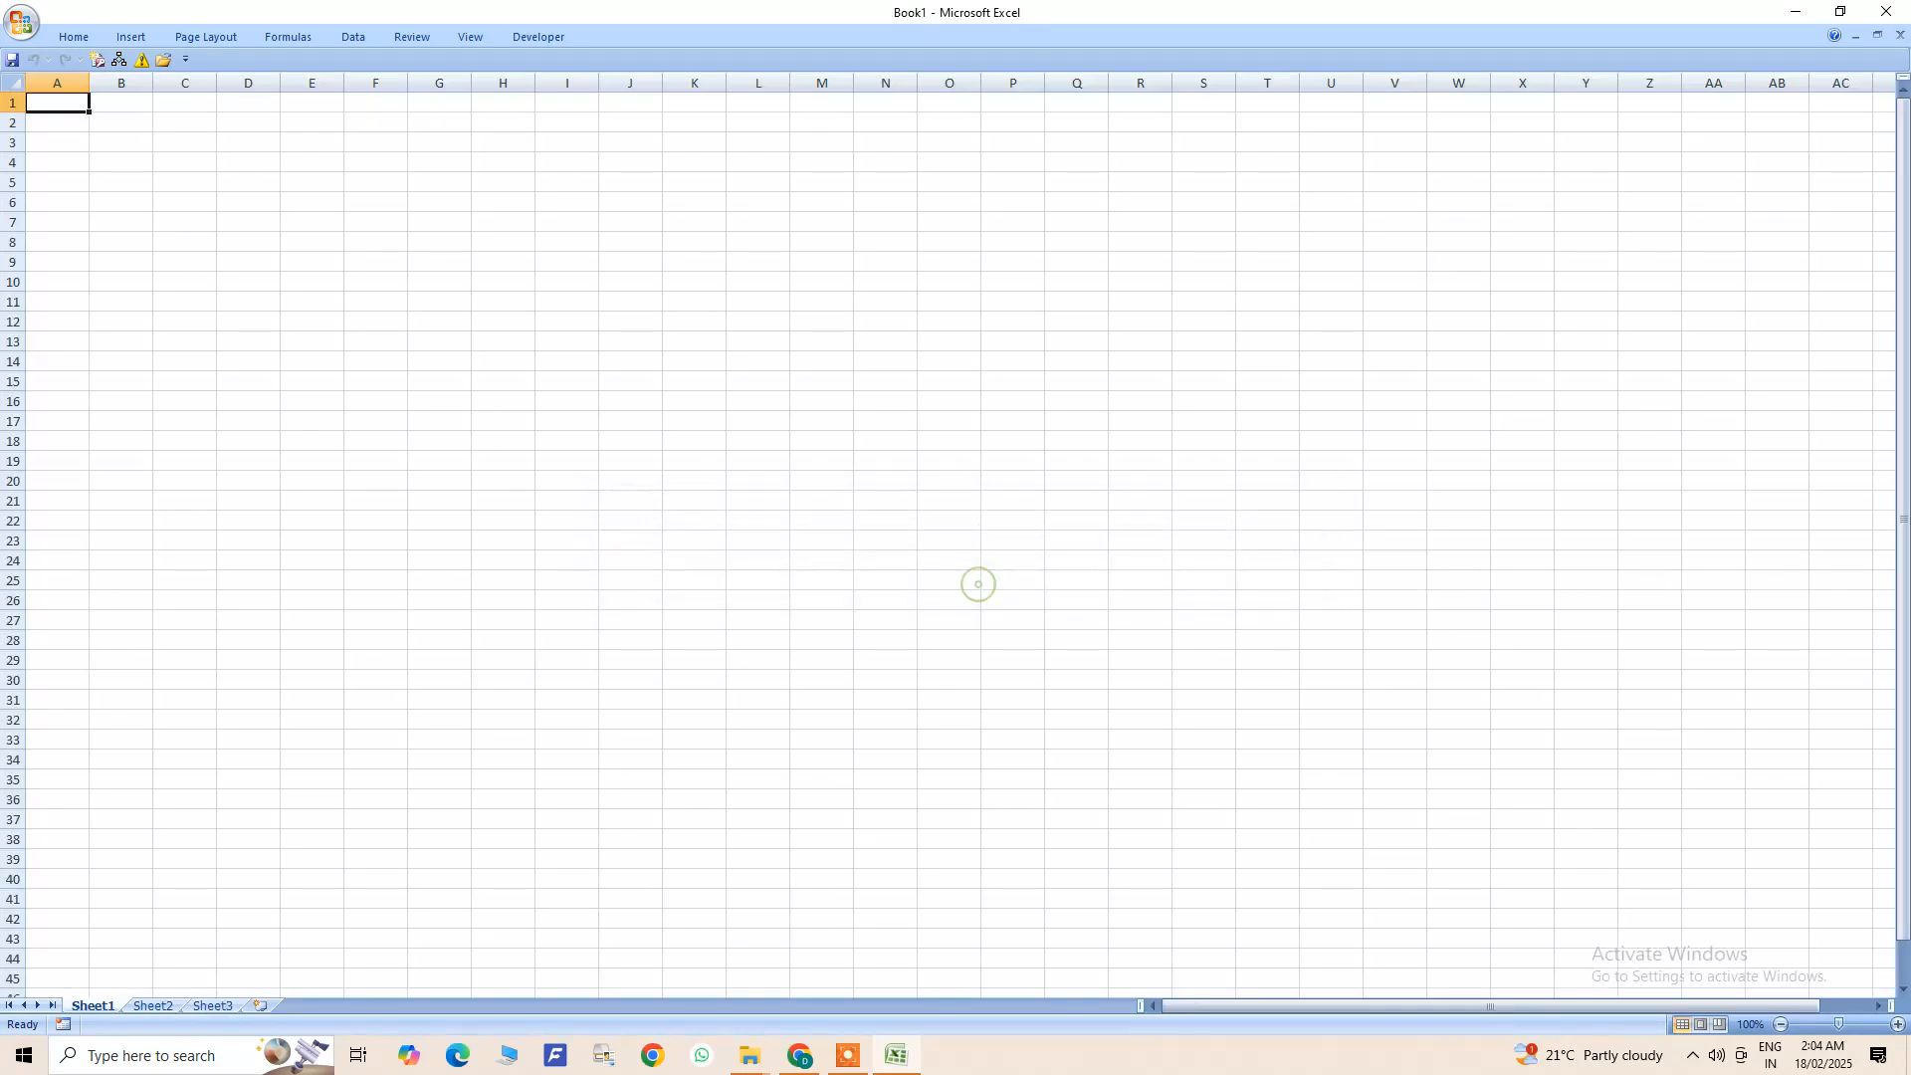
- Enable all macros in Excel's Trust Center macro settings and confirm the options
left_click(22, 22)
left_click(299, 457)
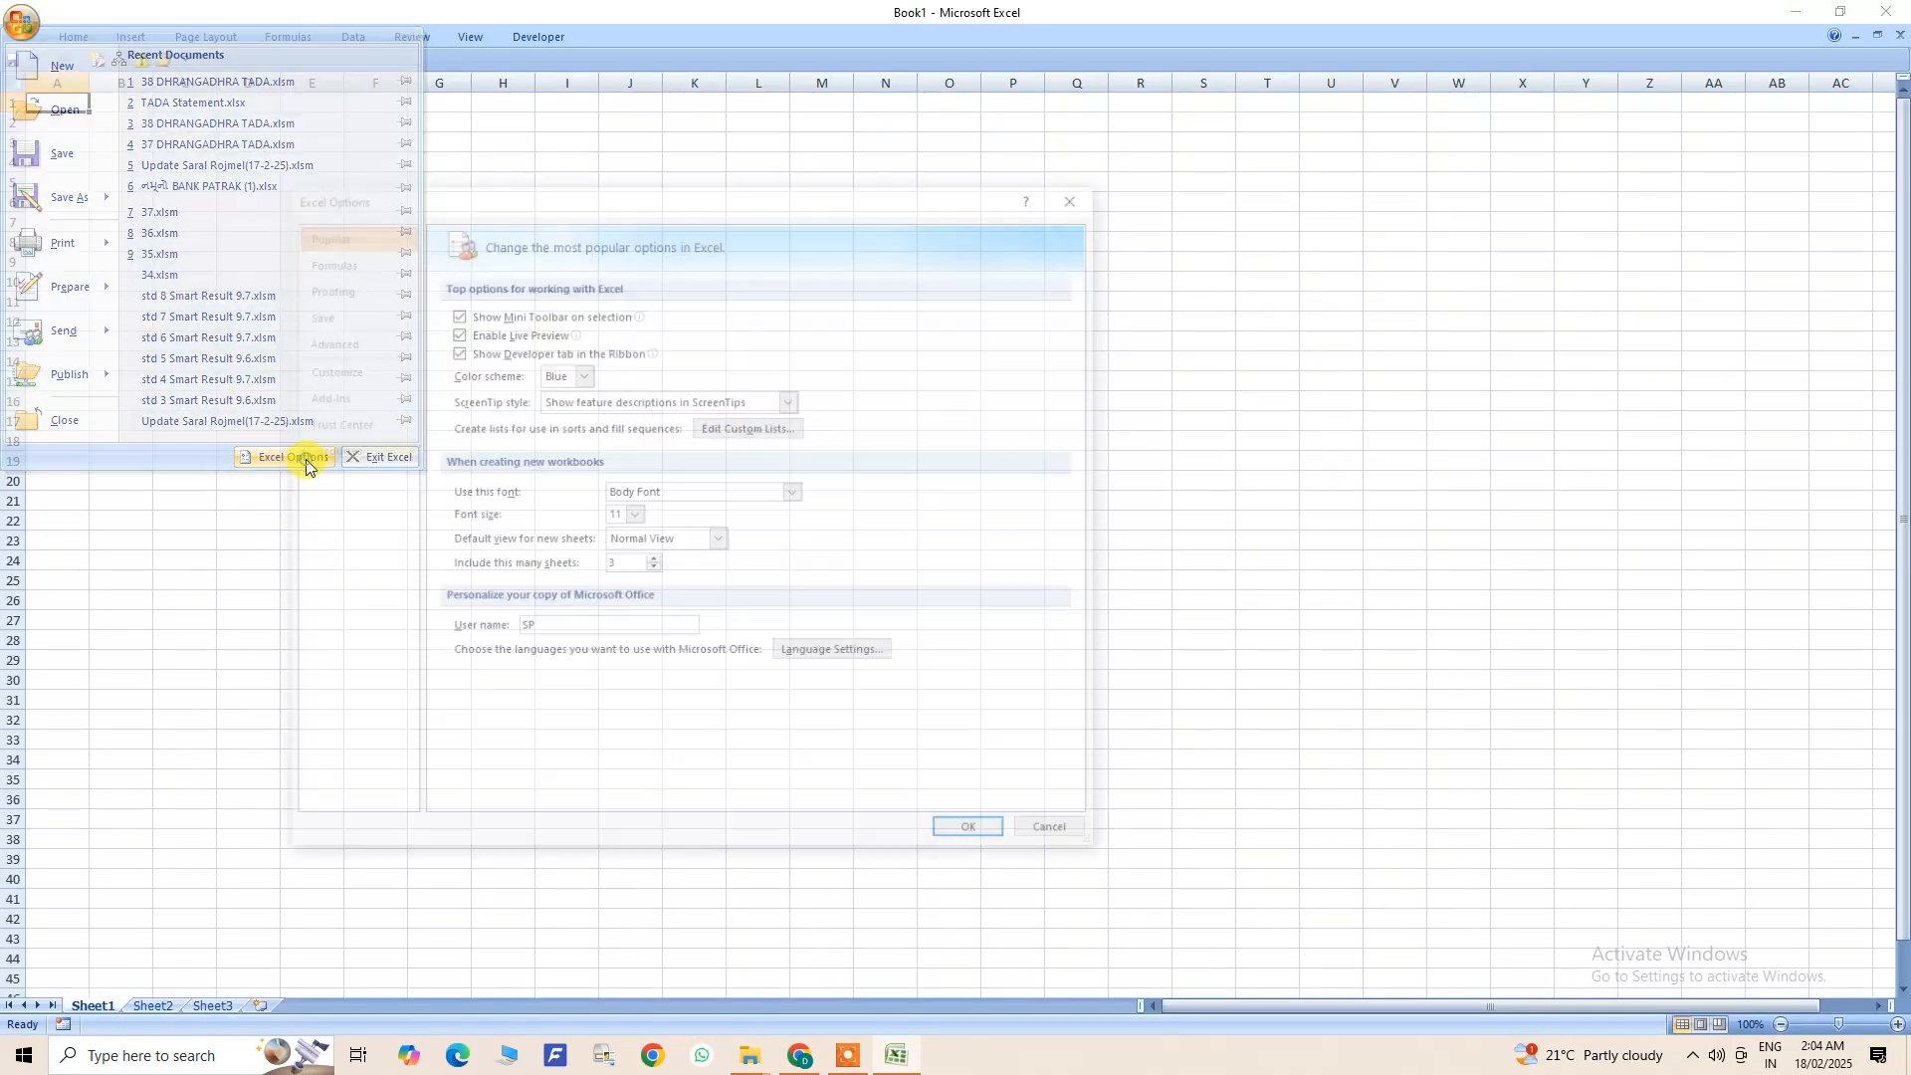
left_click(343, 427)
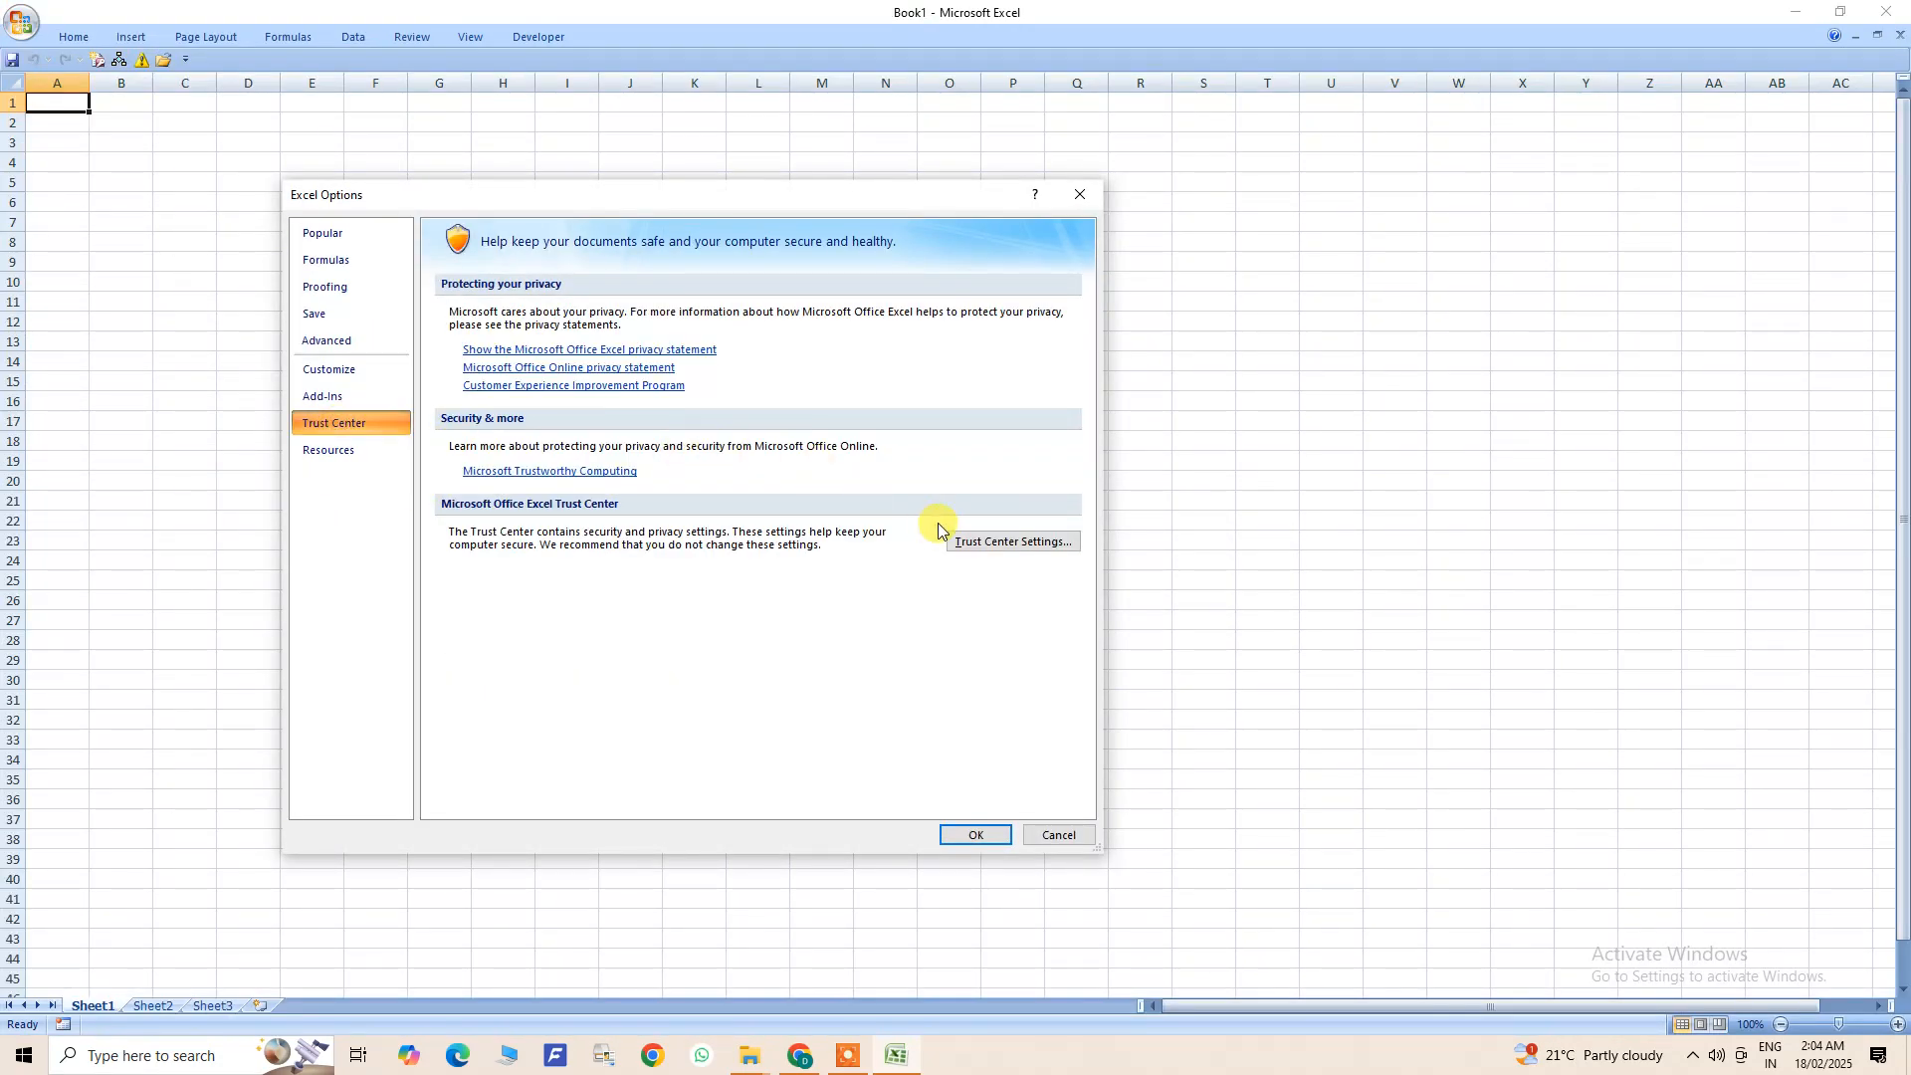
left_click(994, 543)
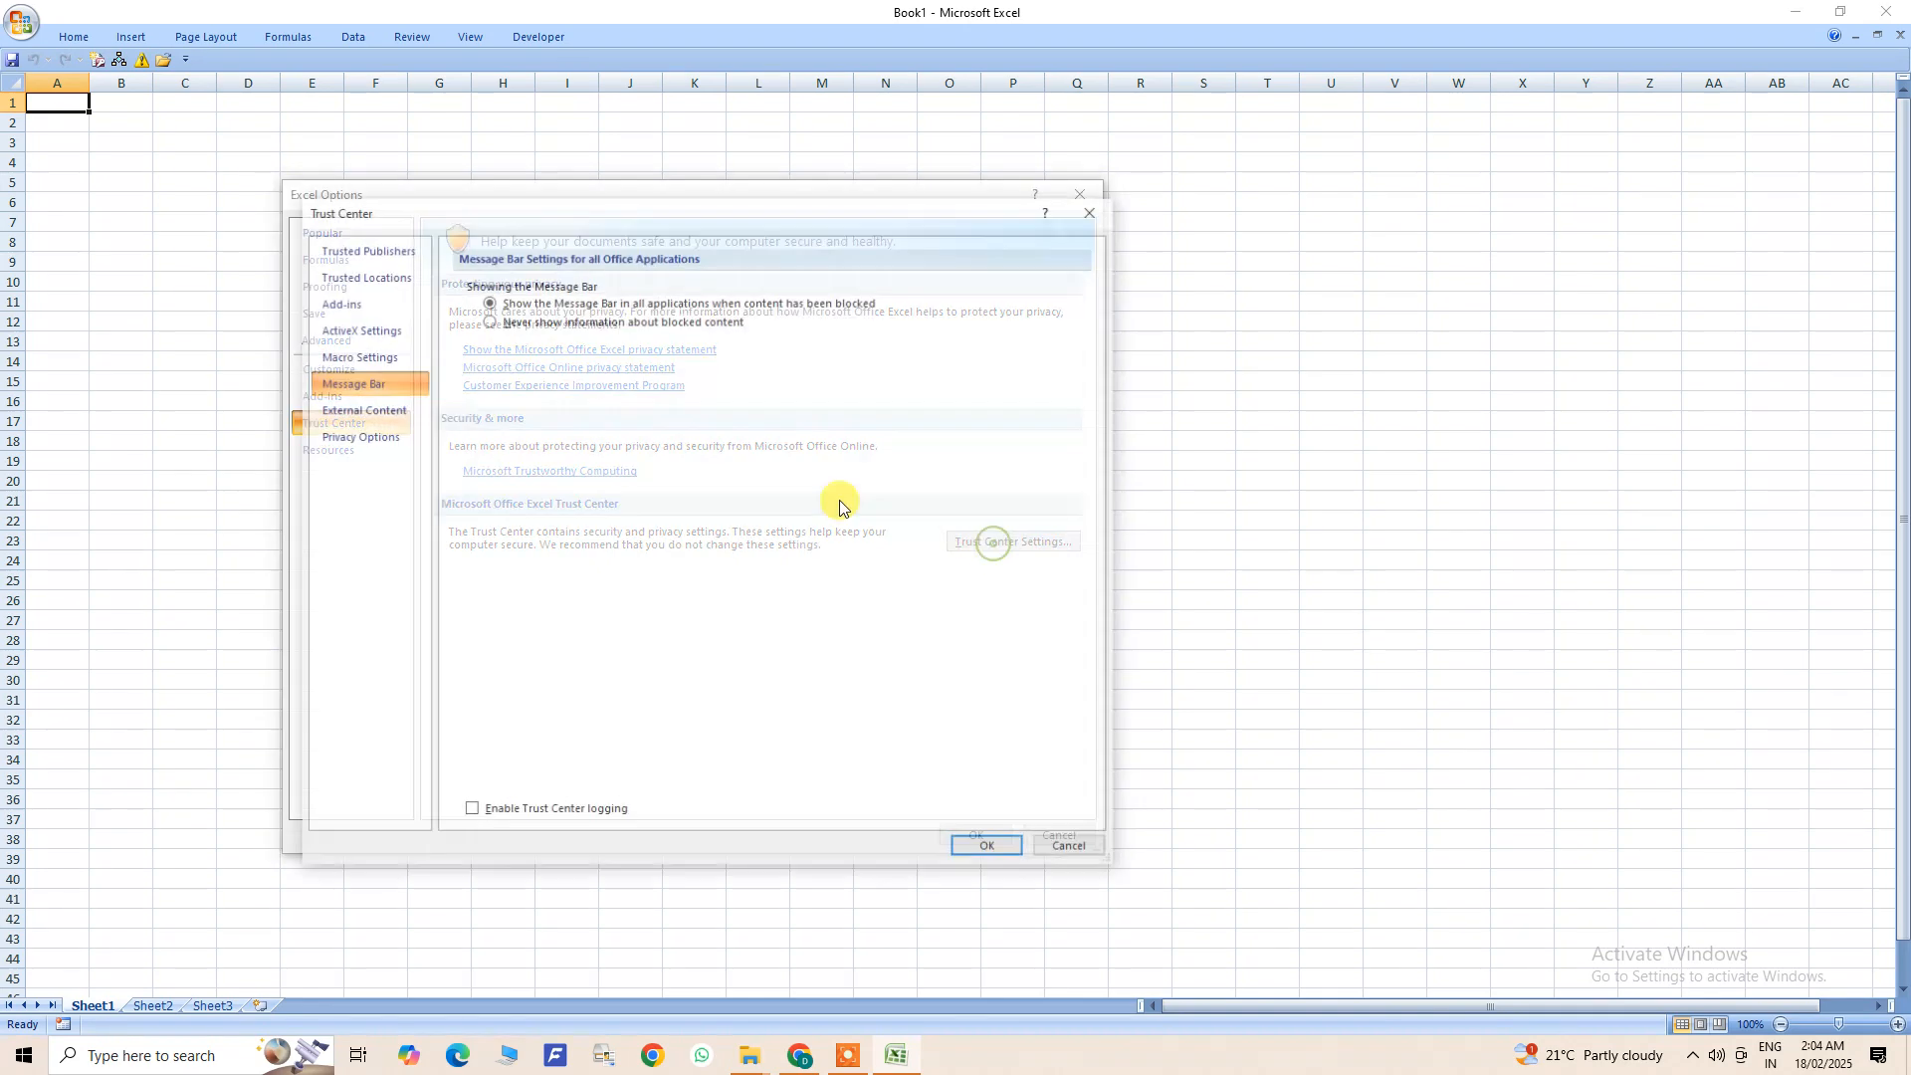
left_click(388, 356)
left_click(488, 359)
left_click(990, 849)
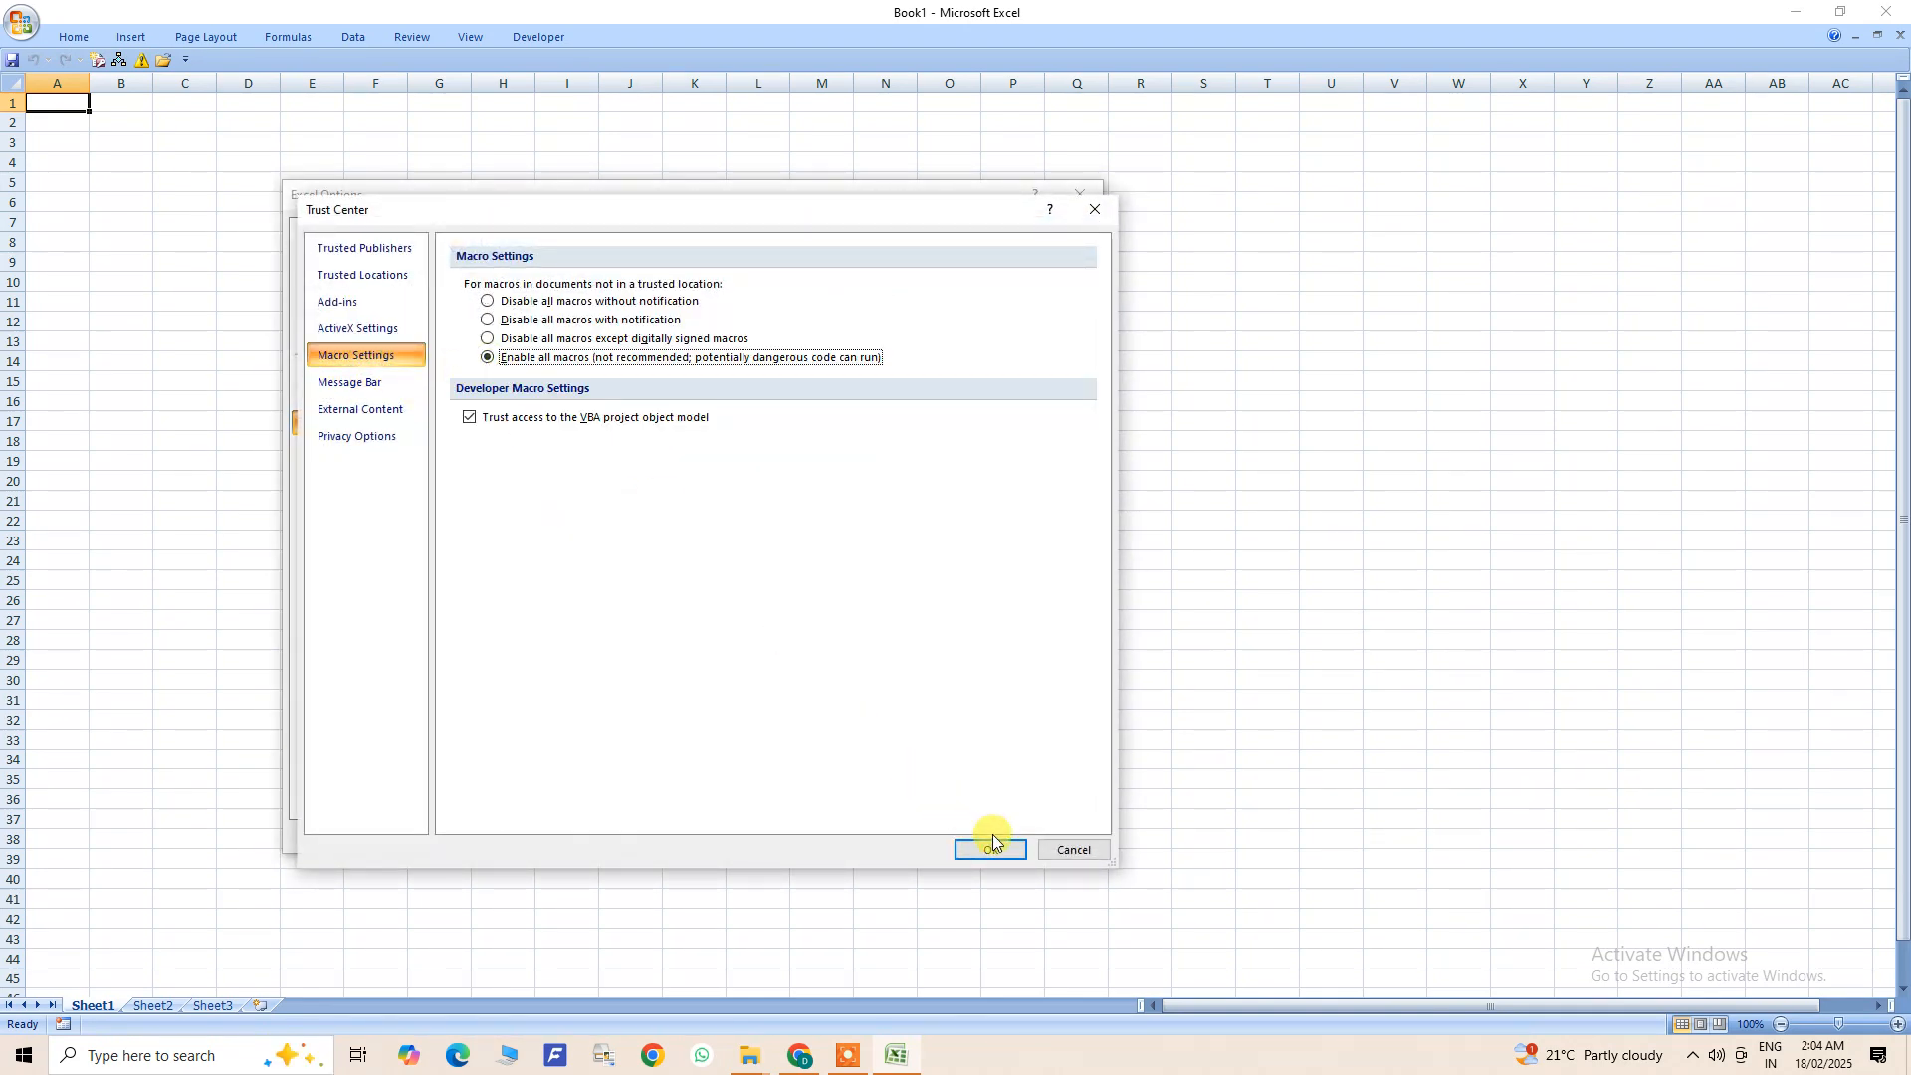
left_click(977, 834)
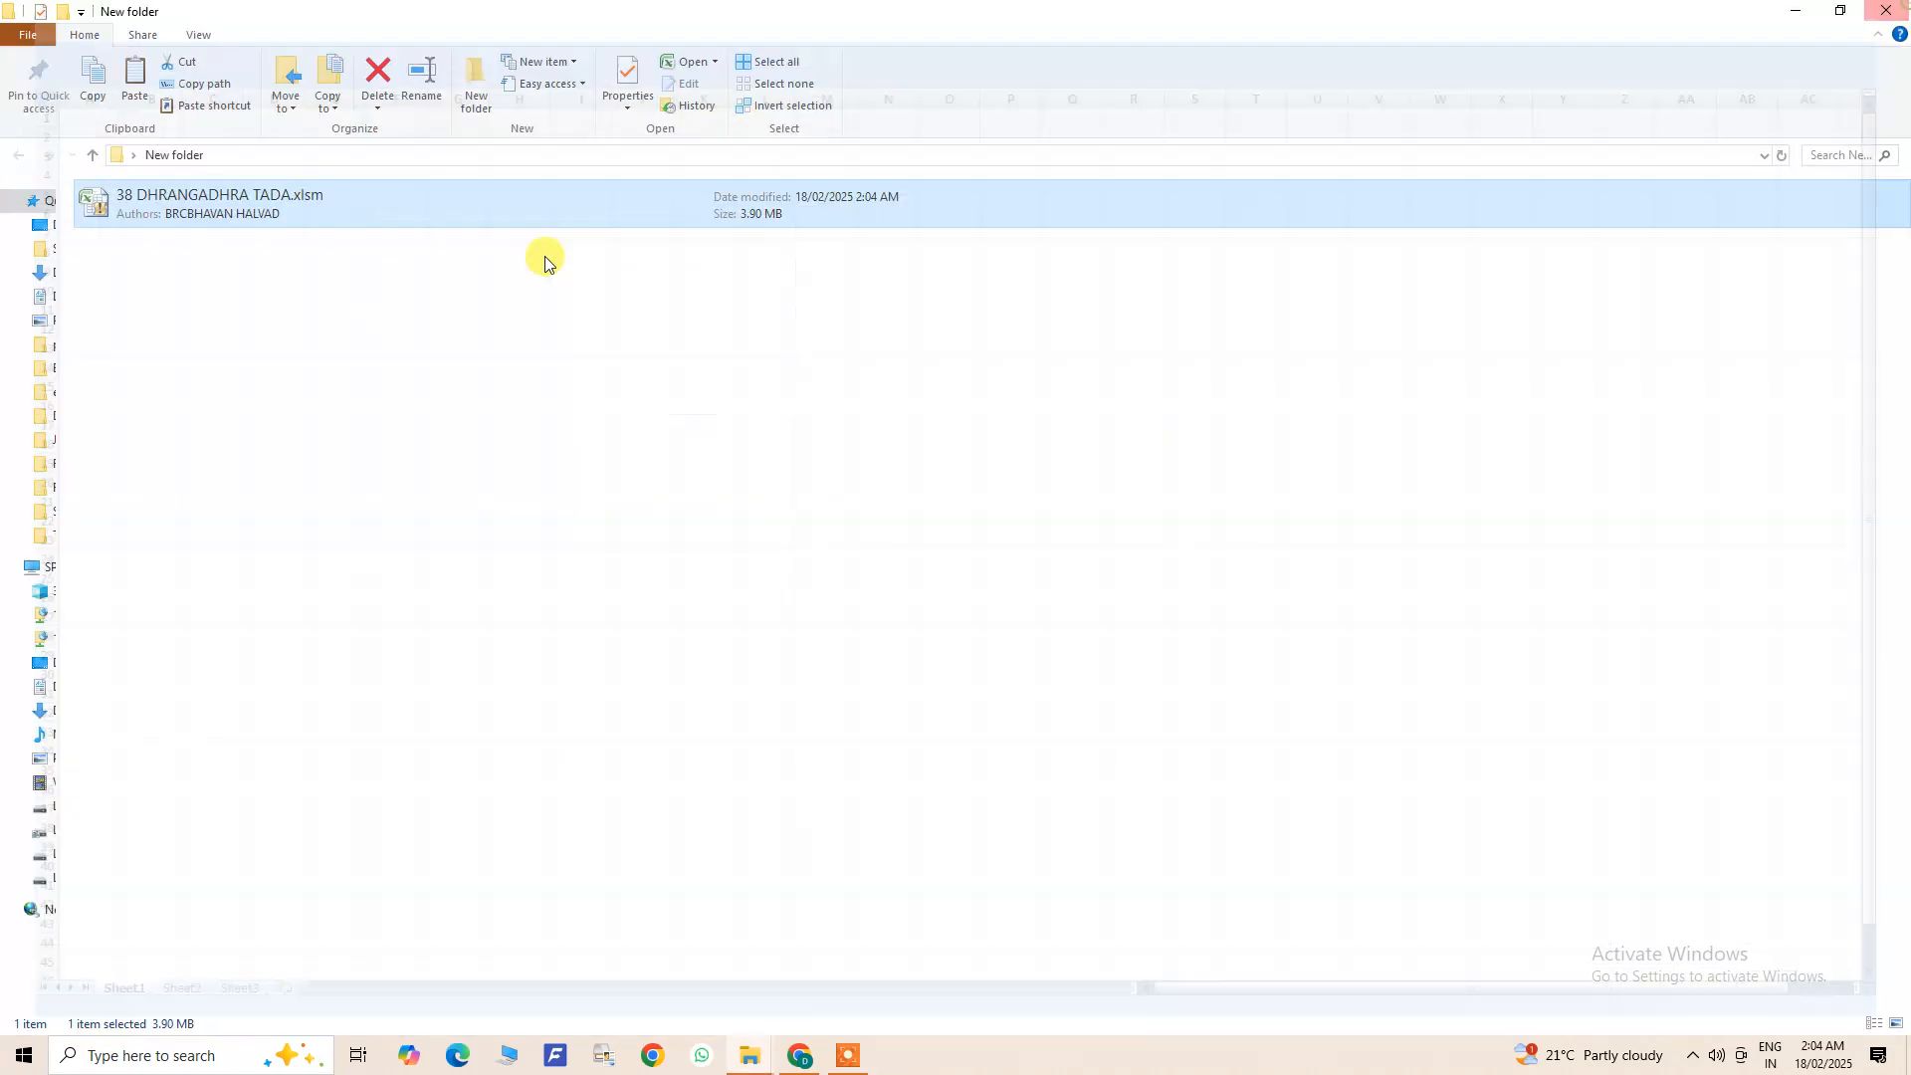
- Check the general properties and attributes of the 38 DHRANGADHRA TADA.xlsm file in File Explorer
right_click(156, 209)
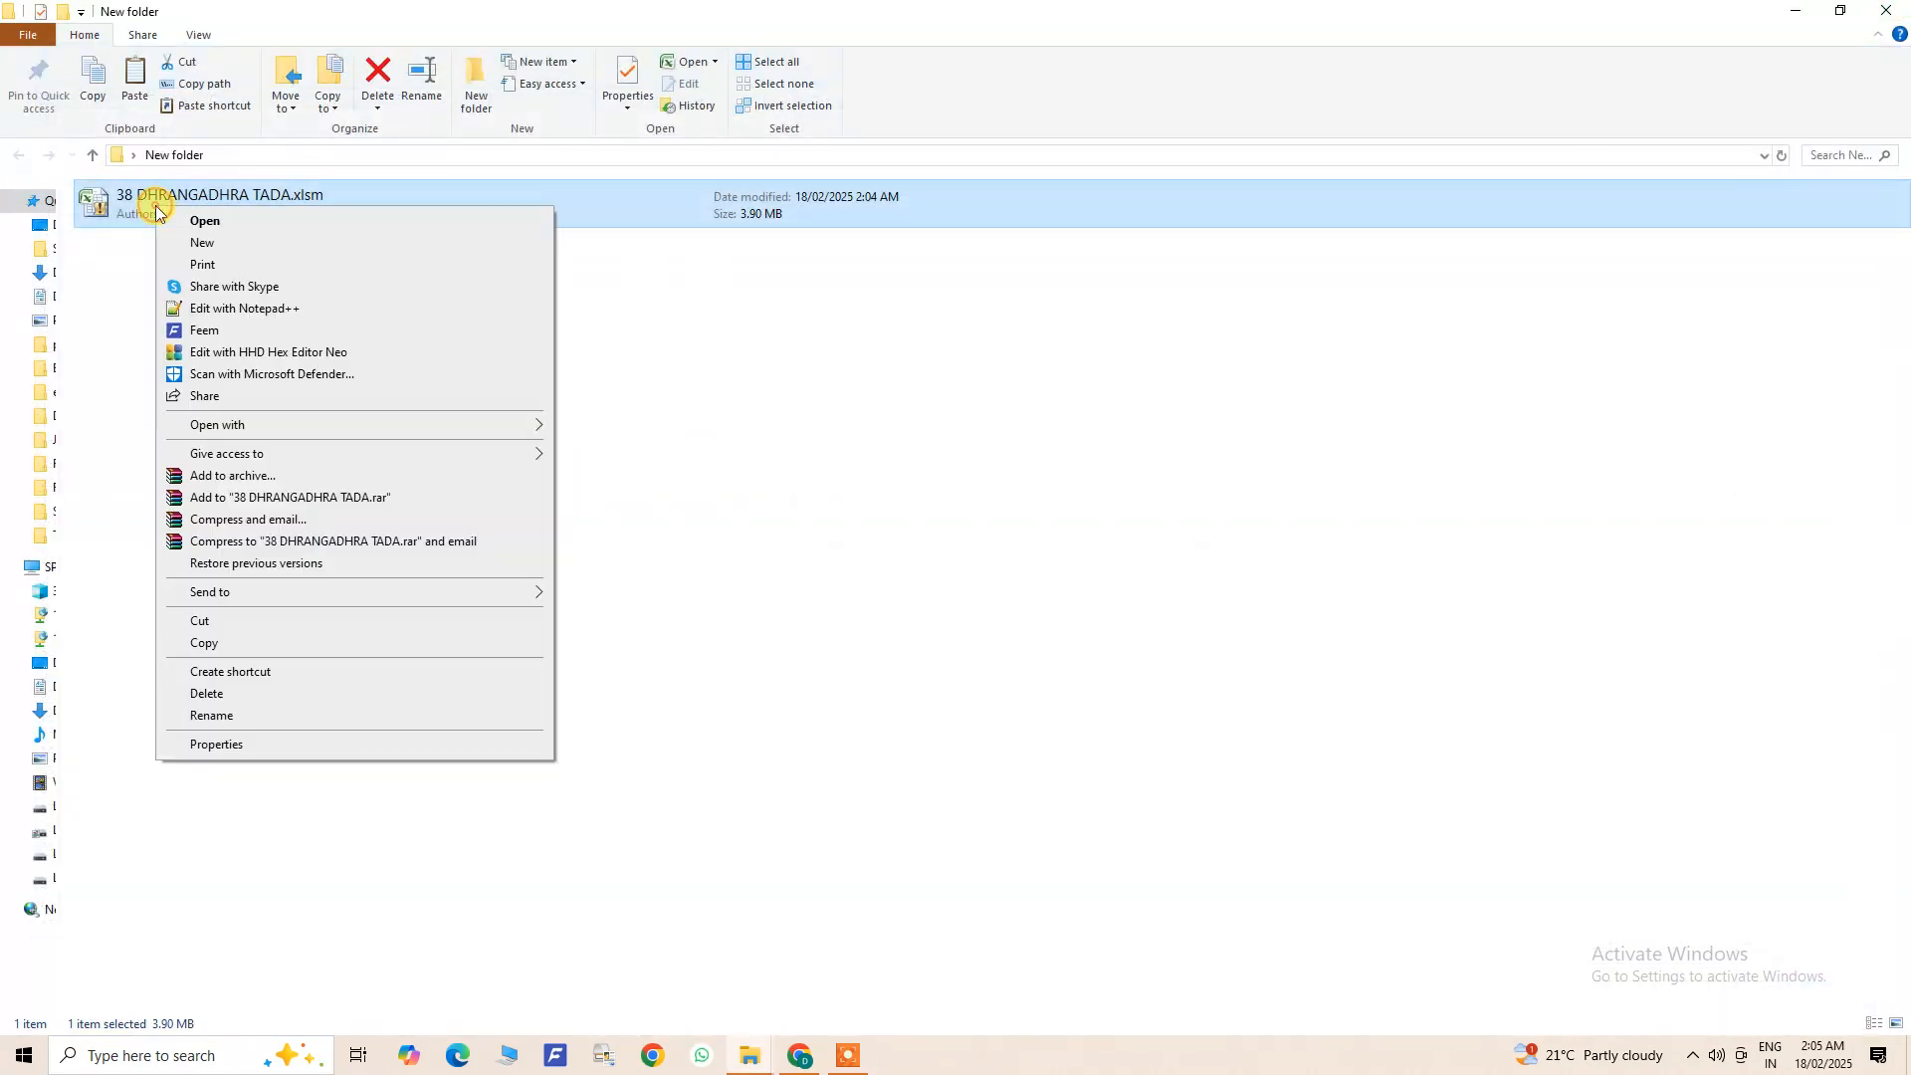
left_click(261, 743)
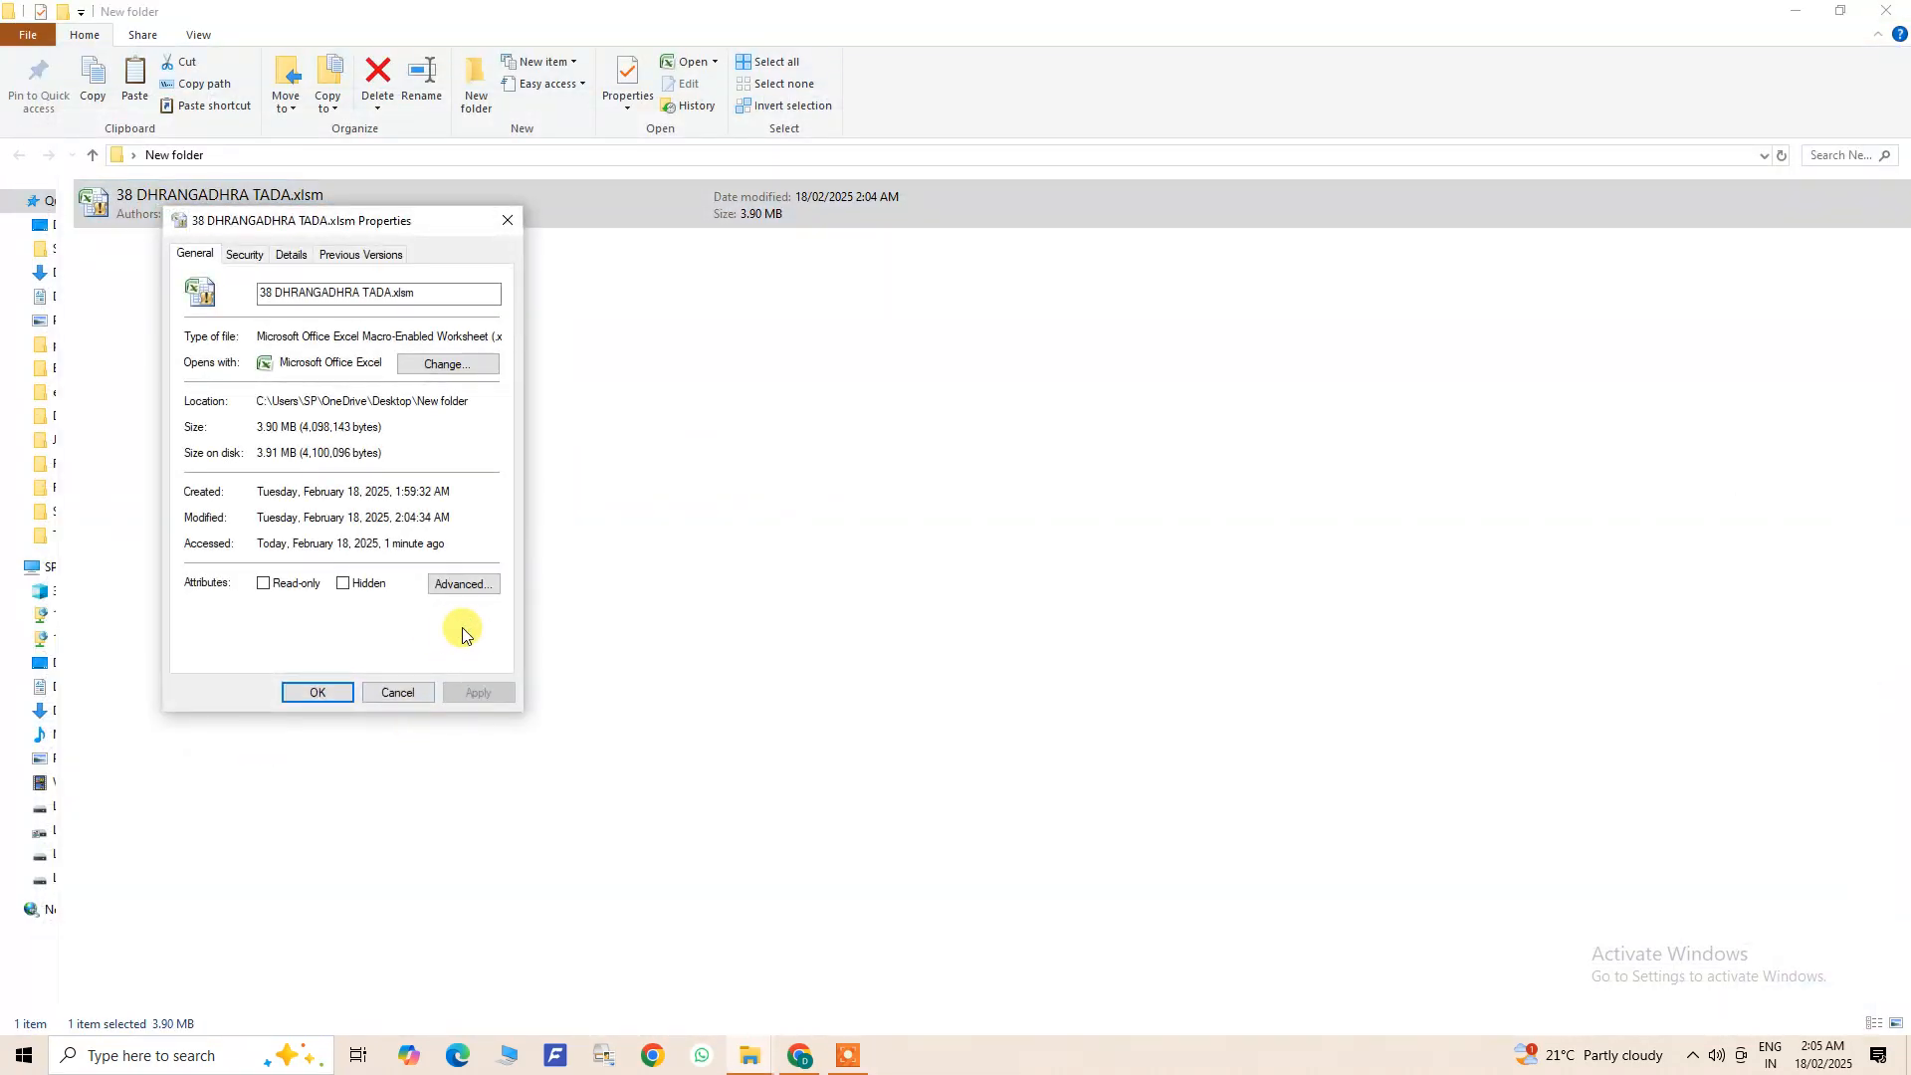
left_click(328, 694)
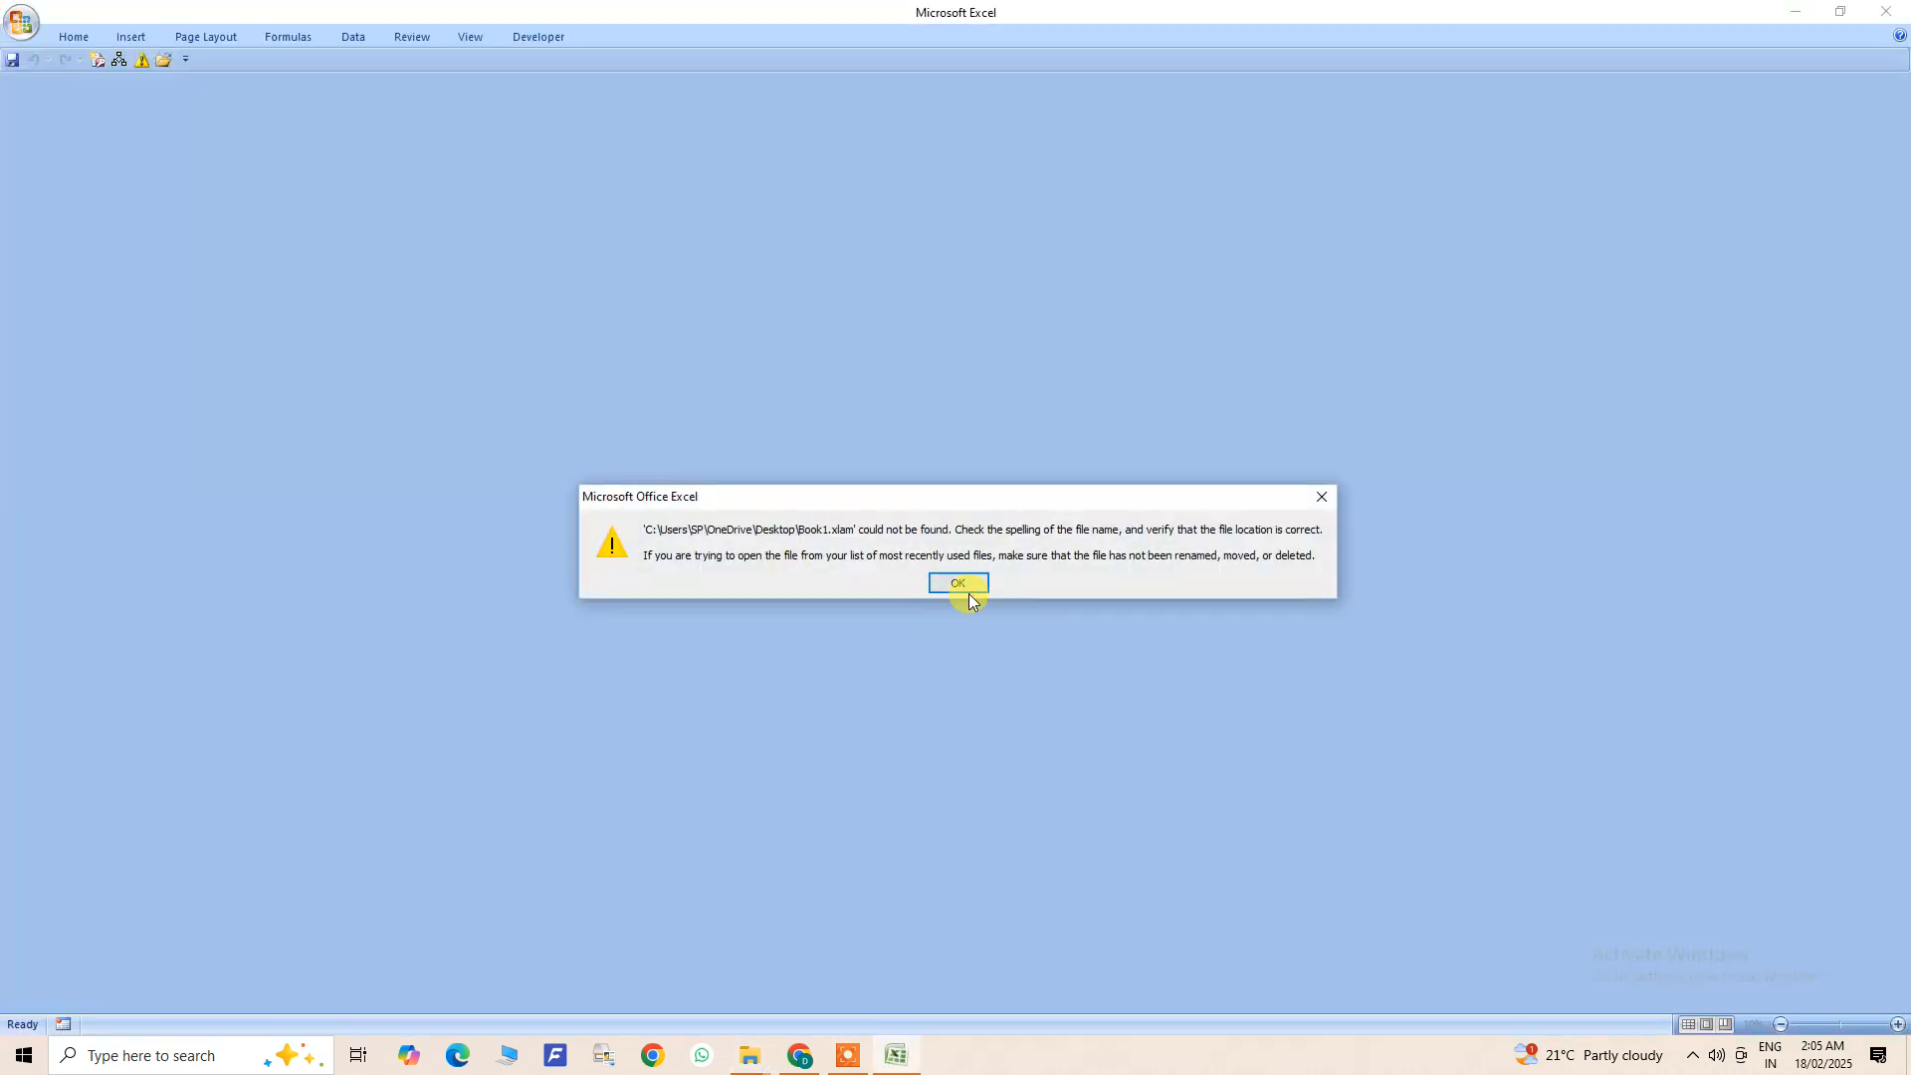
- Reopen the 38 DHRANGADHRA TADA.xlsm workbook in Excel and select the first heading's value cell
left_click(966, 587)
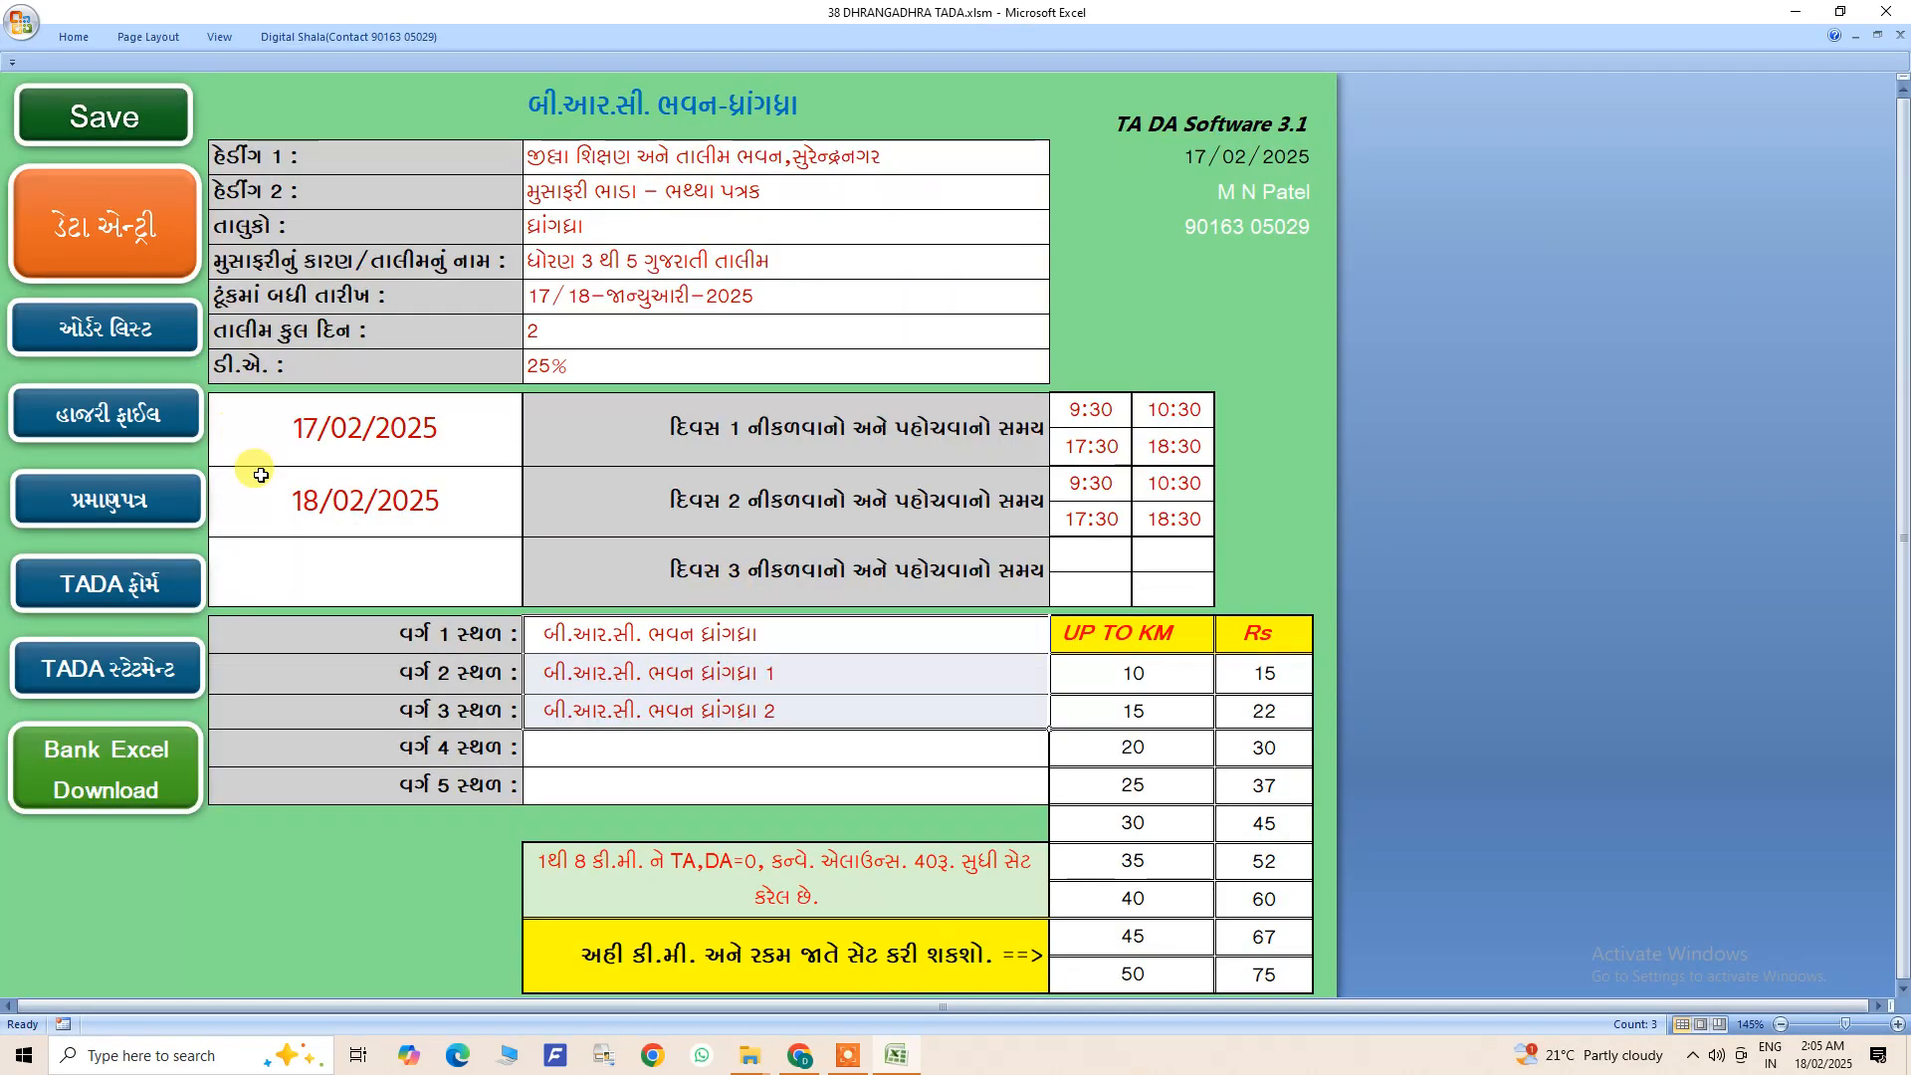
left_click(570, 158)
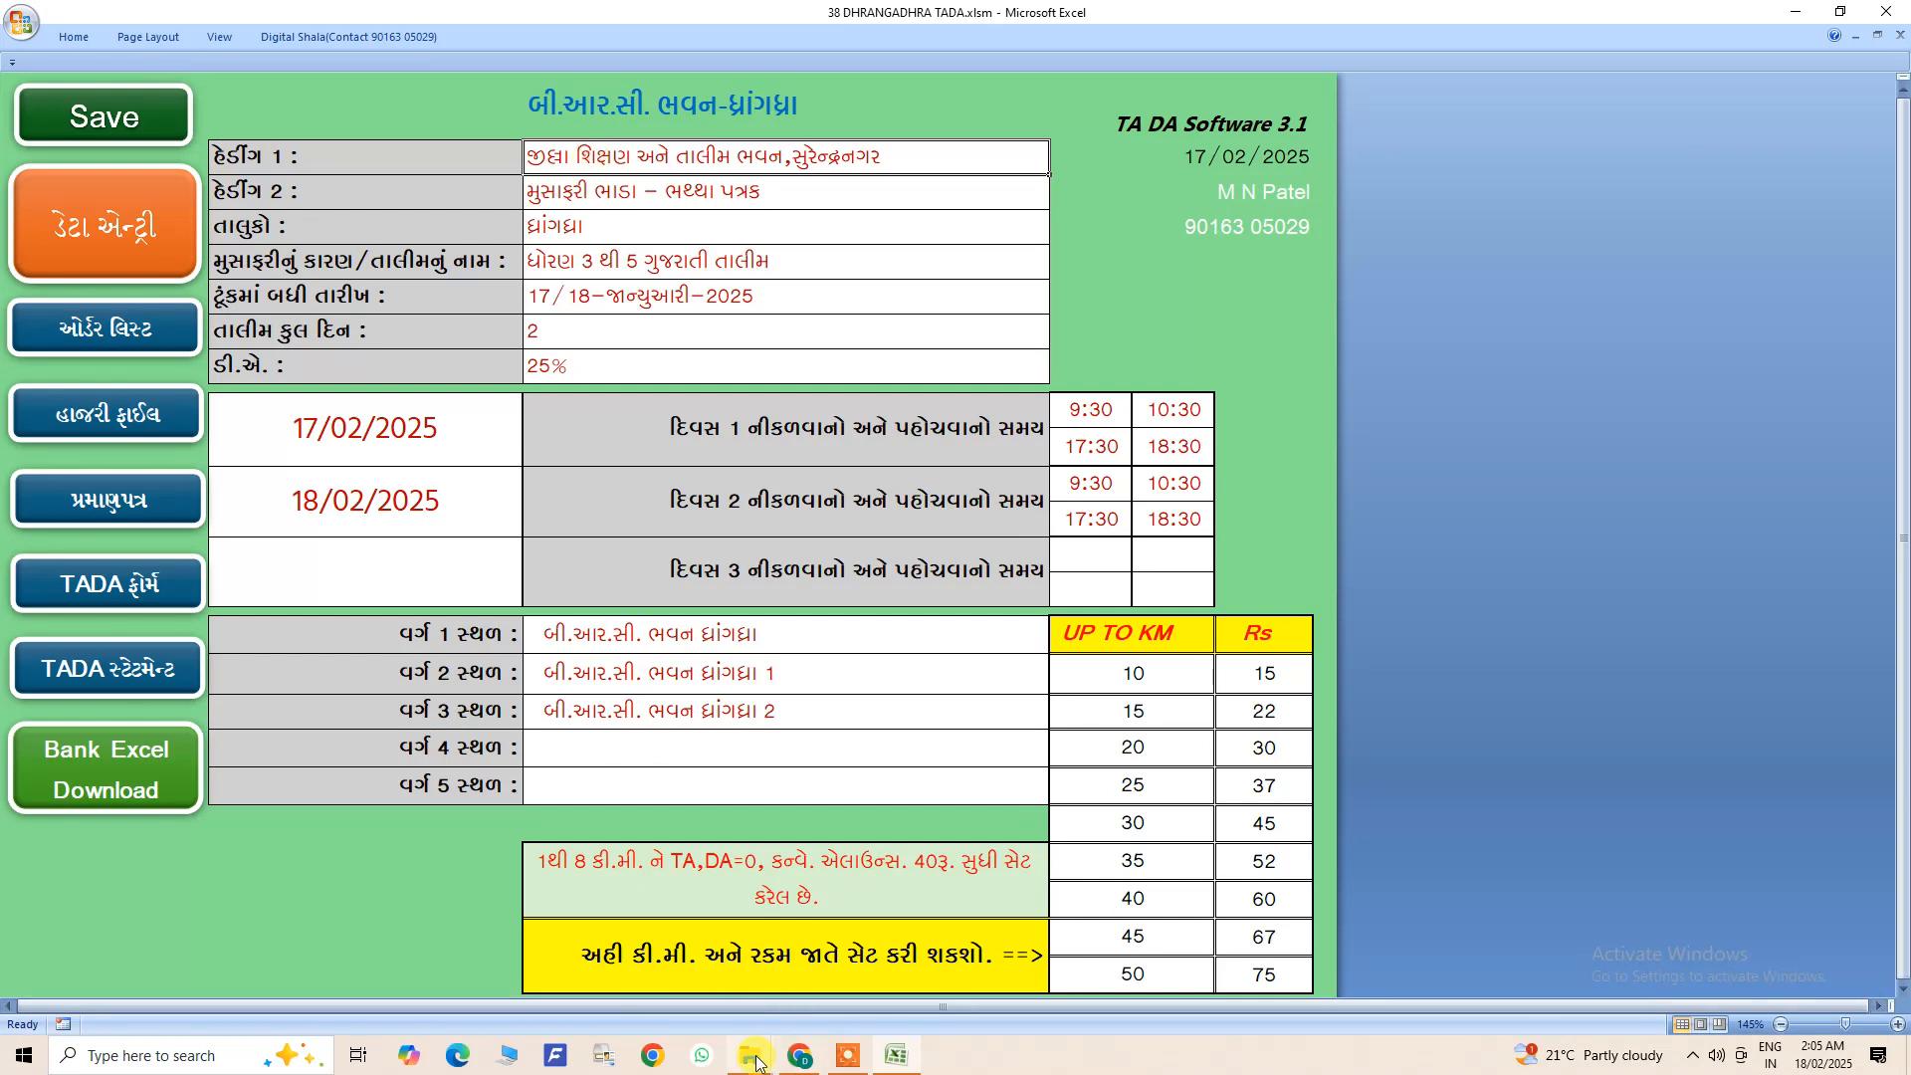
- Switch to File Explorer and copy the 38 DHRANGADHRA TADA.xlsm file
mouse_move(756, 1061)
left_click(808, 985)
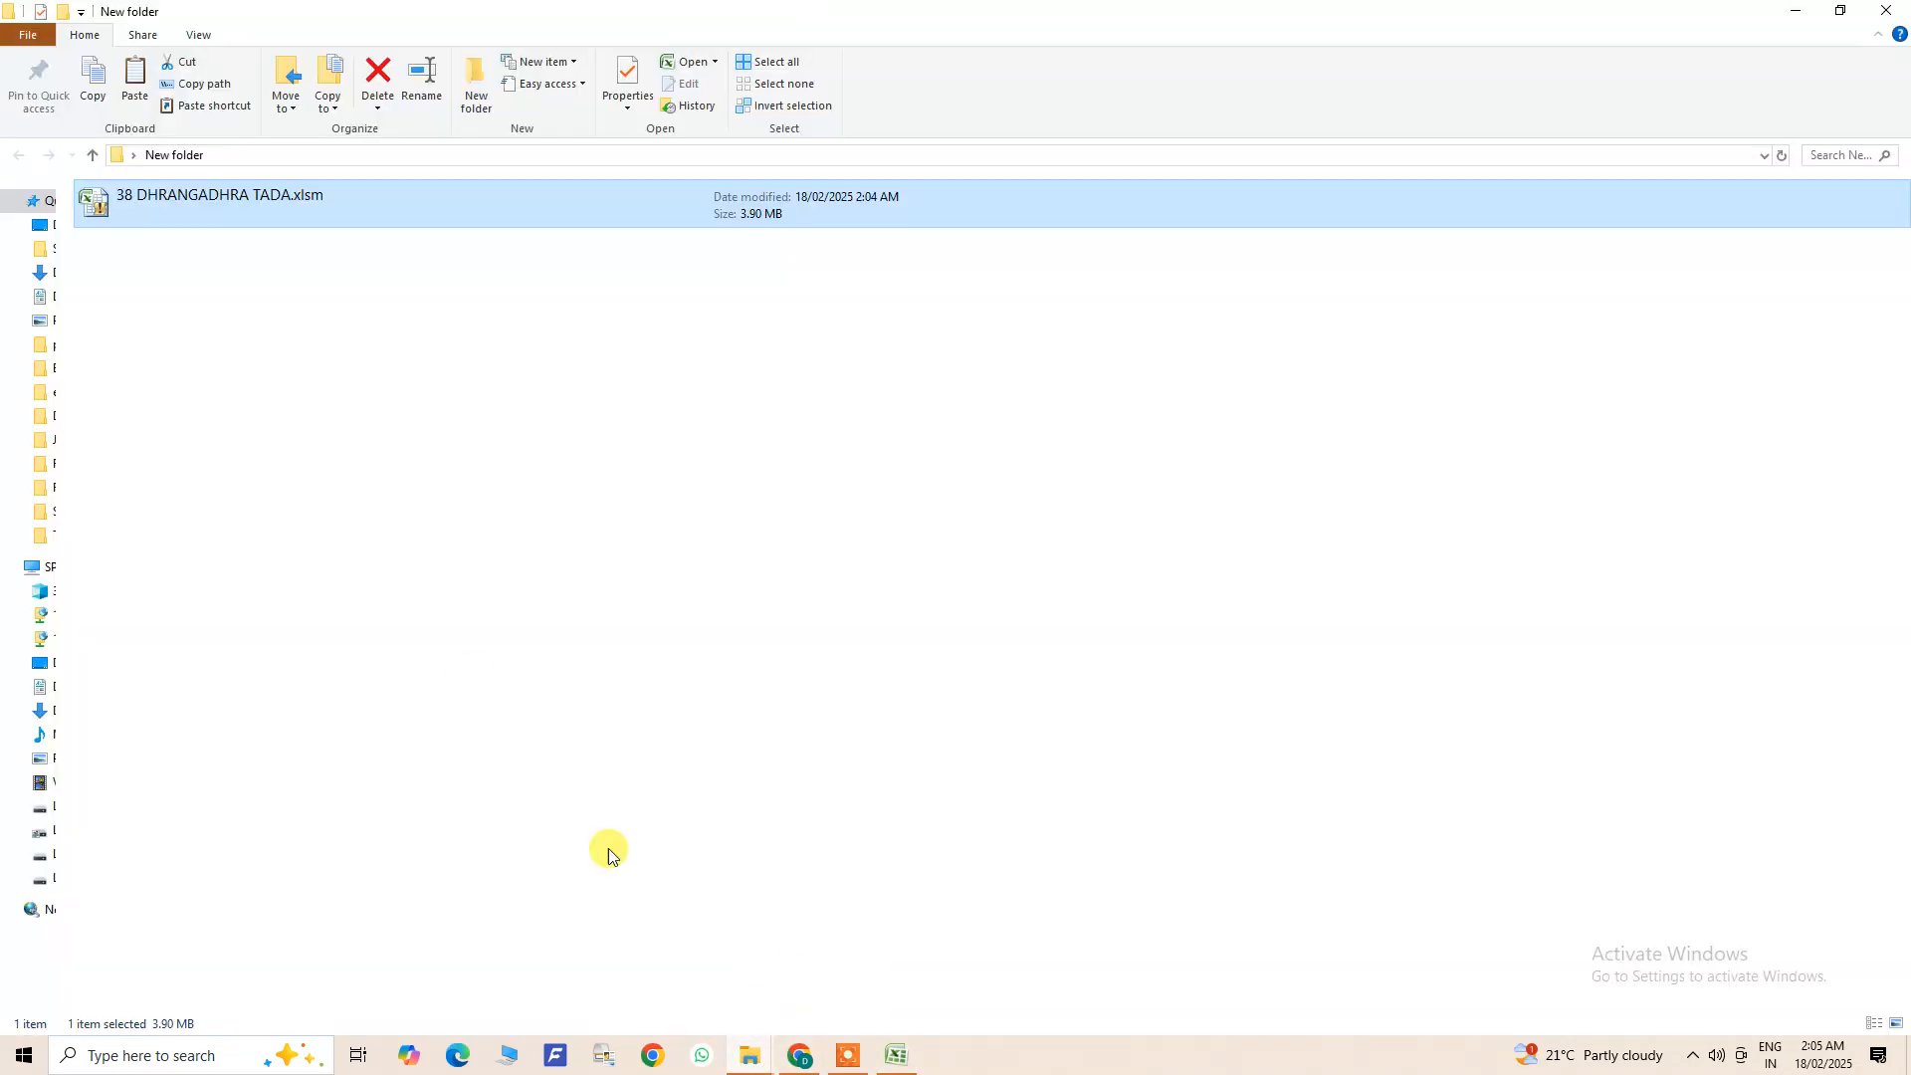
right_click(252, 209)
left_click(328, 635)
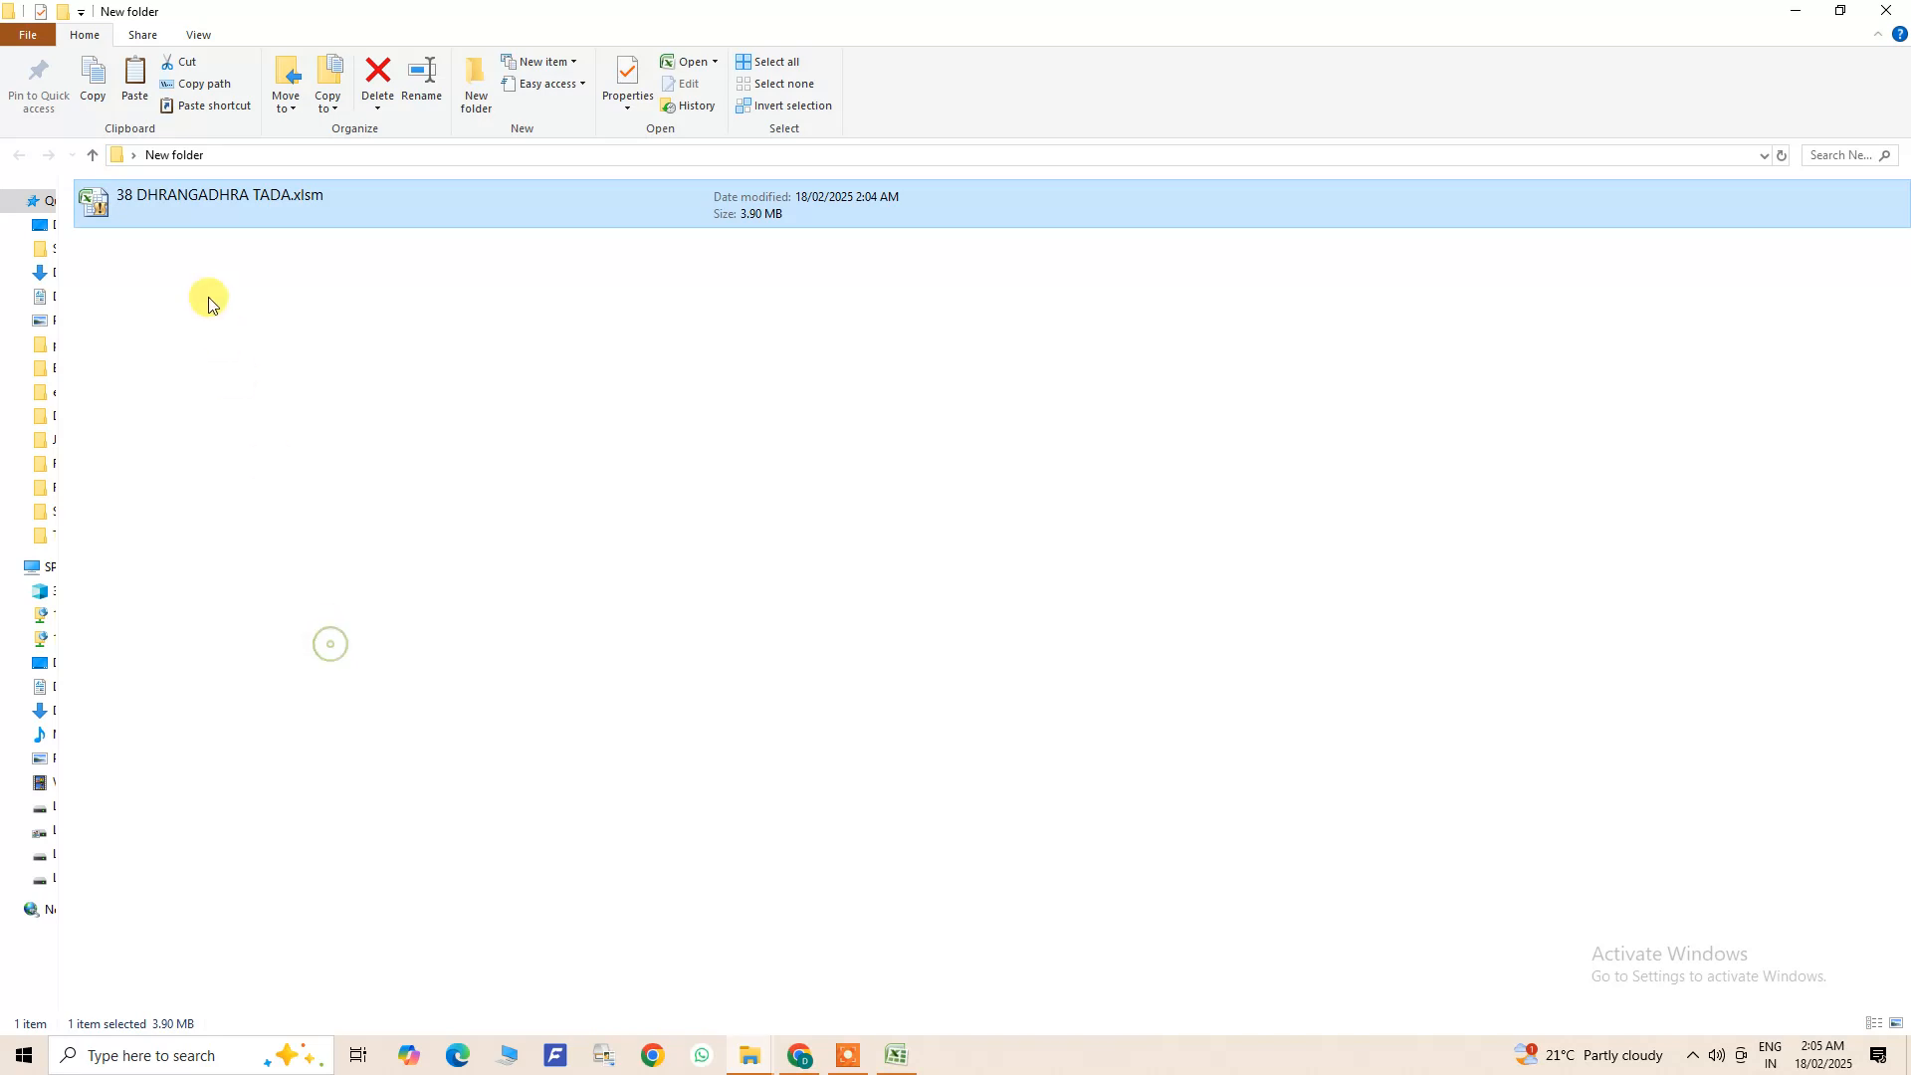
right_click(207, 283)
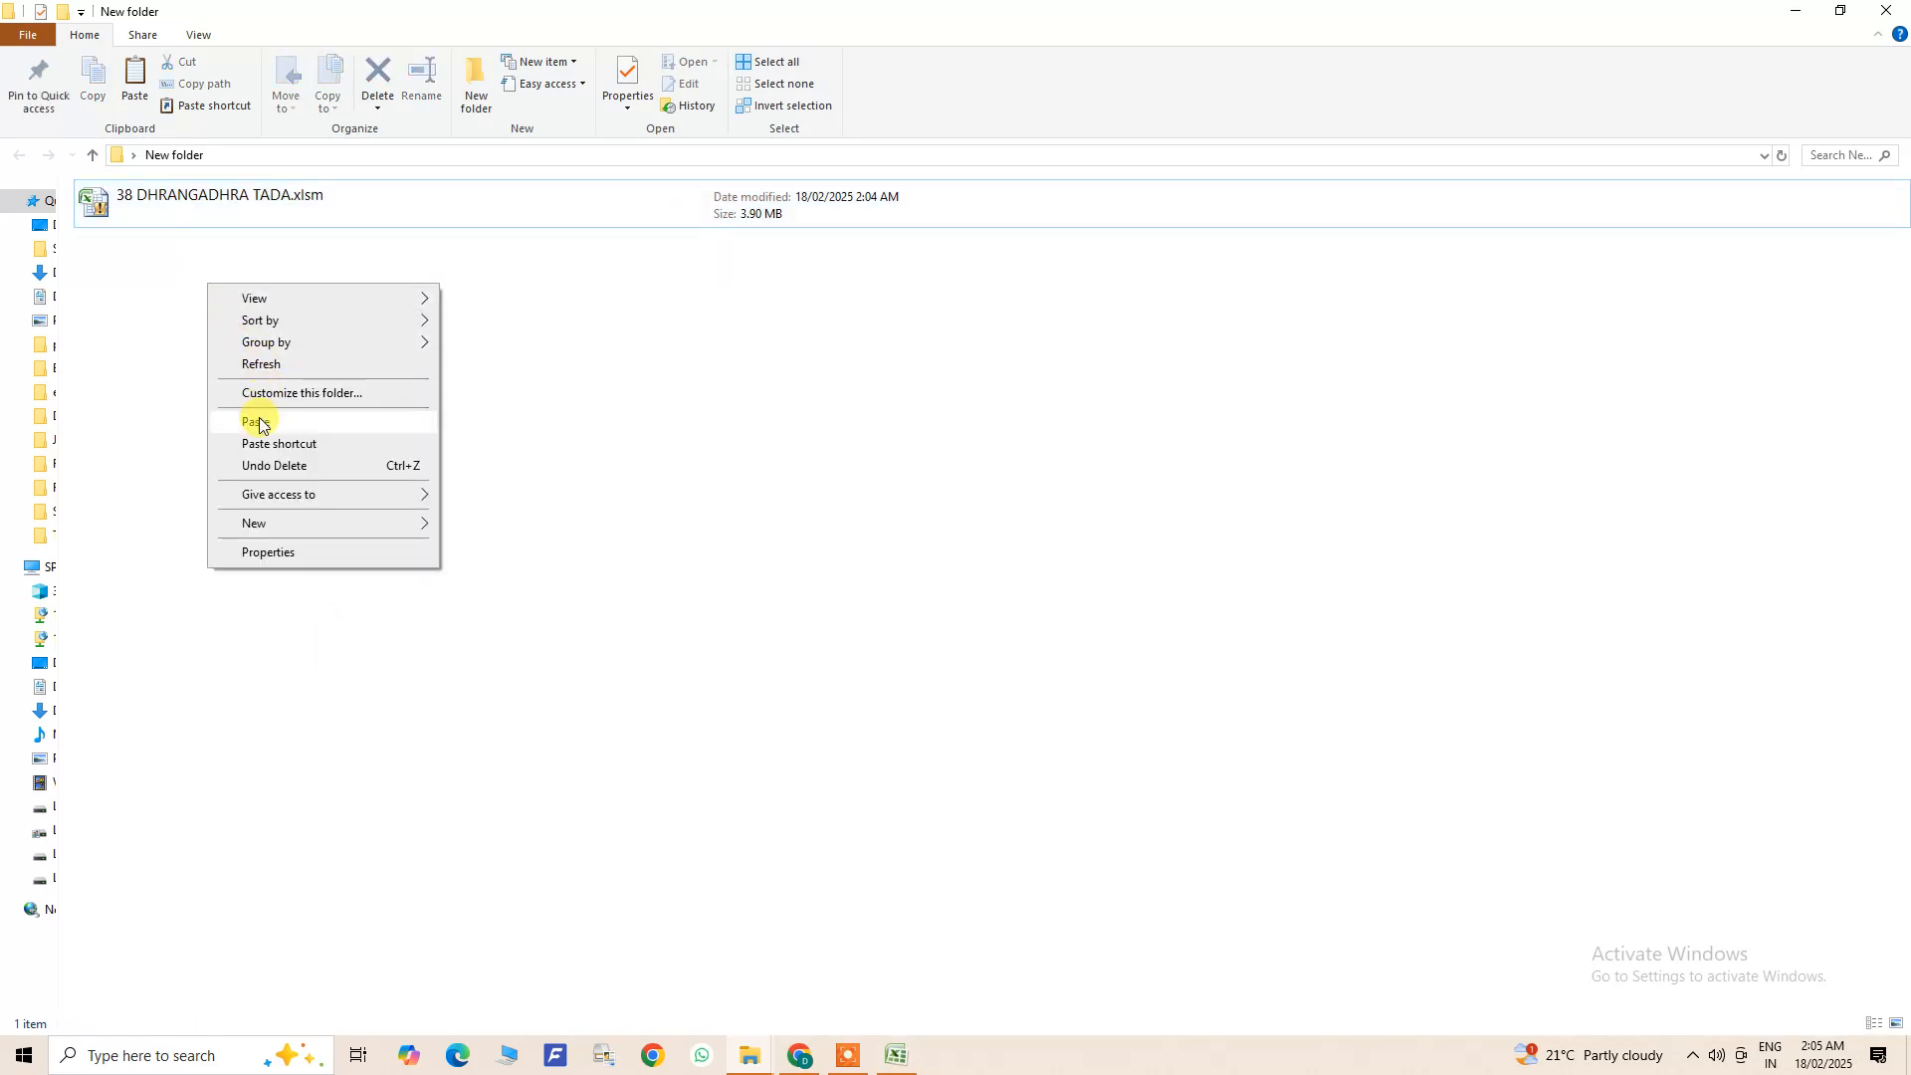
left_click(213, 194)
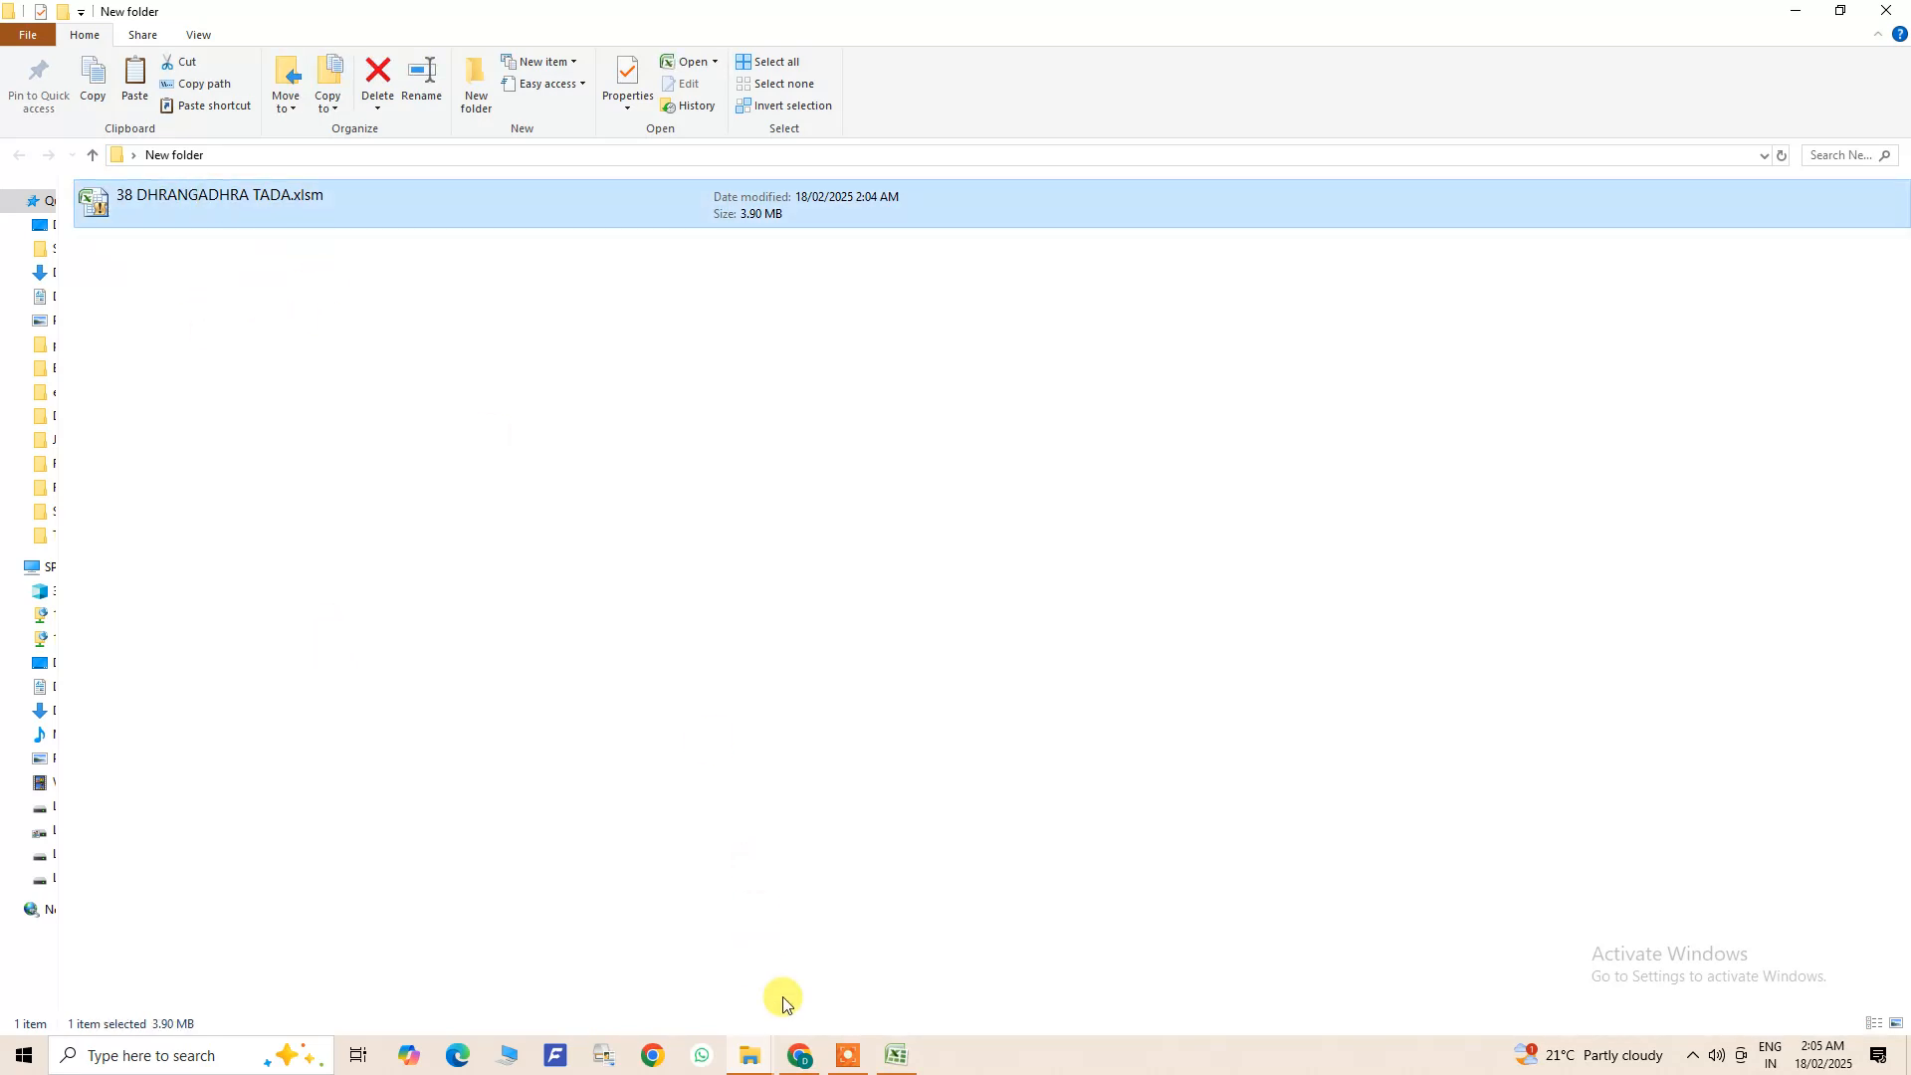
- Switch back to the Excel workbook and examine the home sheet's heading, taluka, training name, short date, total days and D.A. values
left_click(895, 1055)
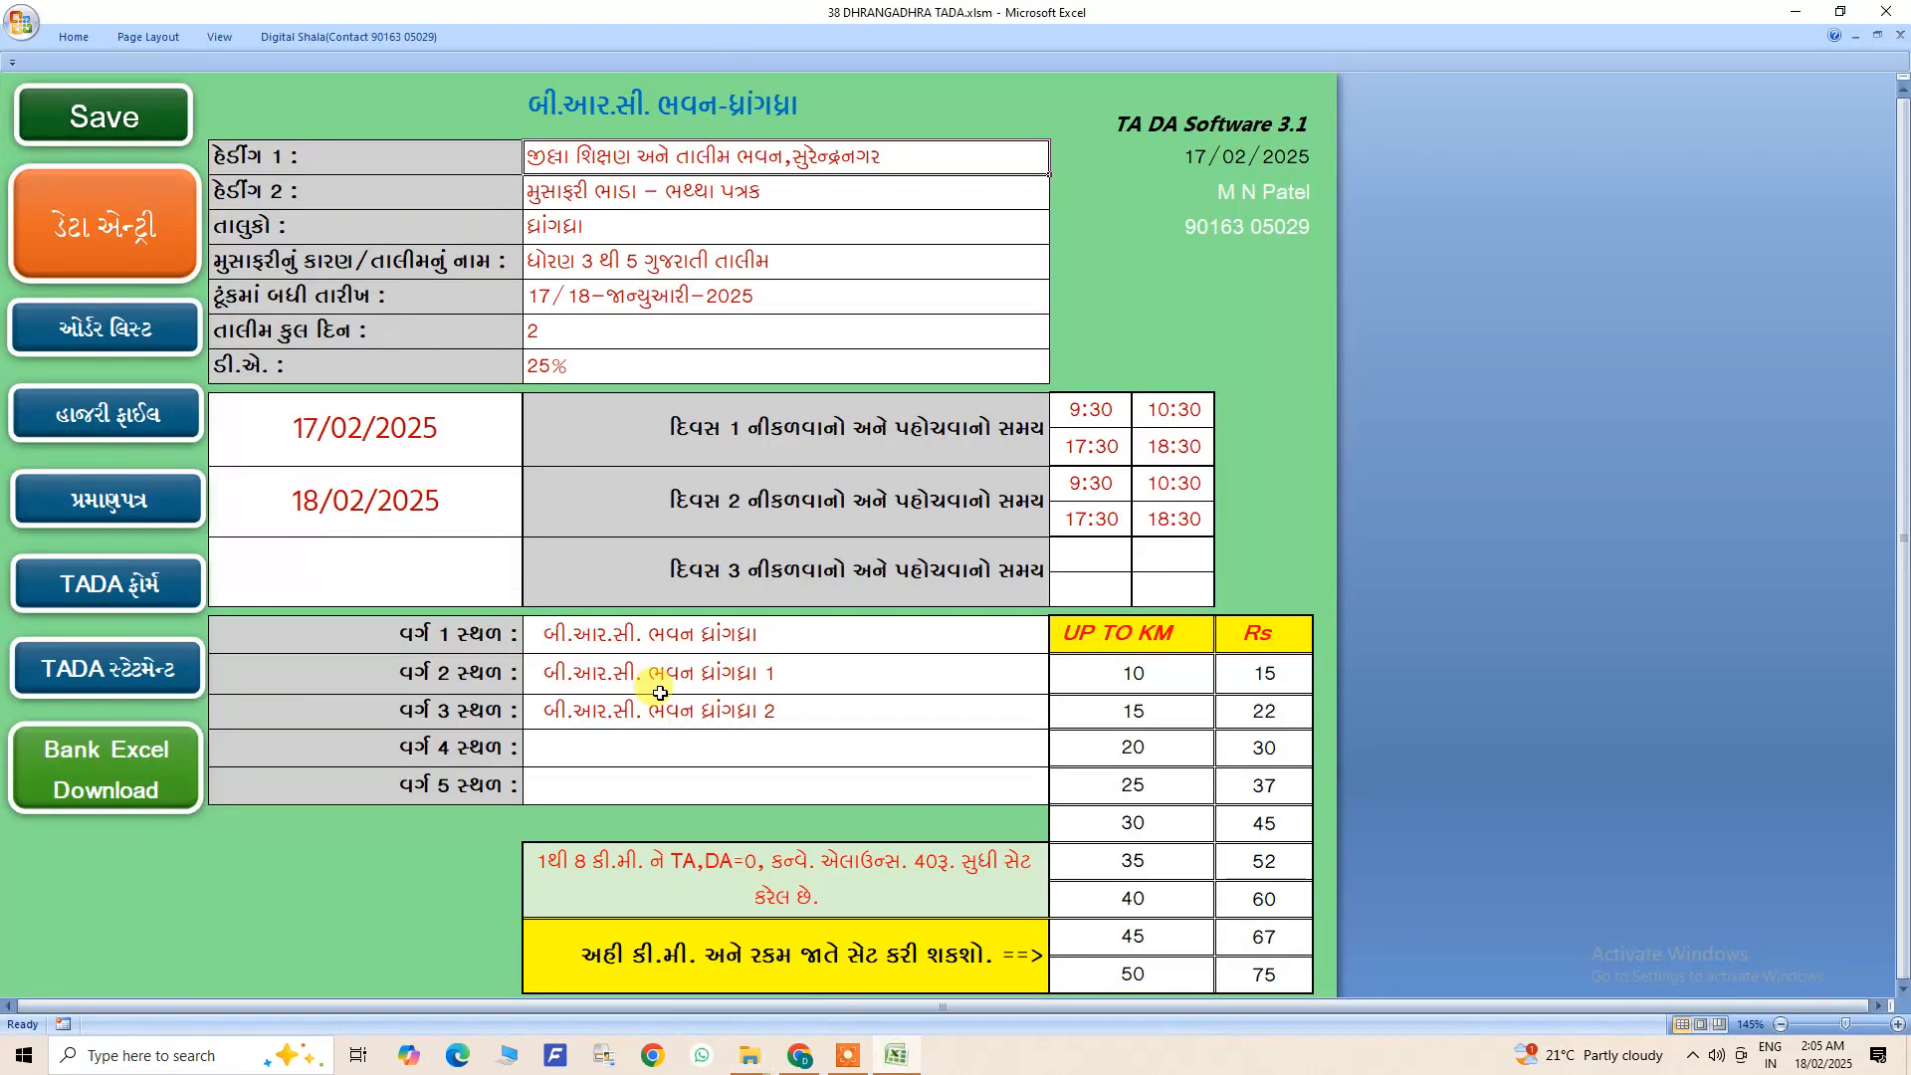
double_click(597, 157)
double_click(585, 190)
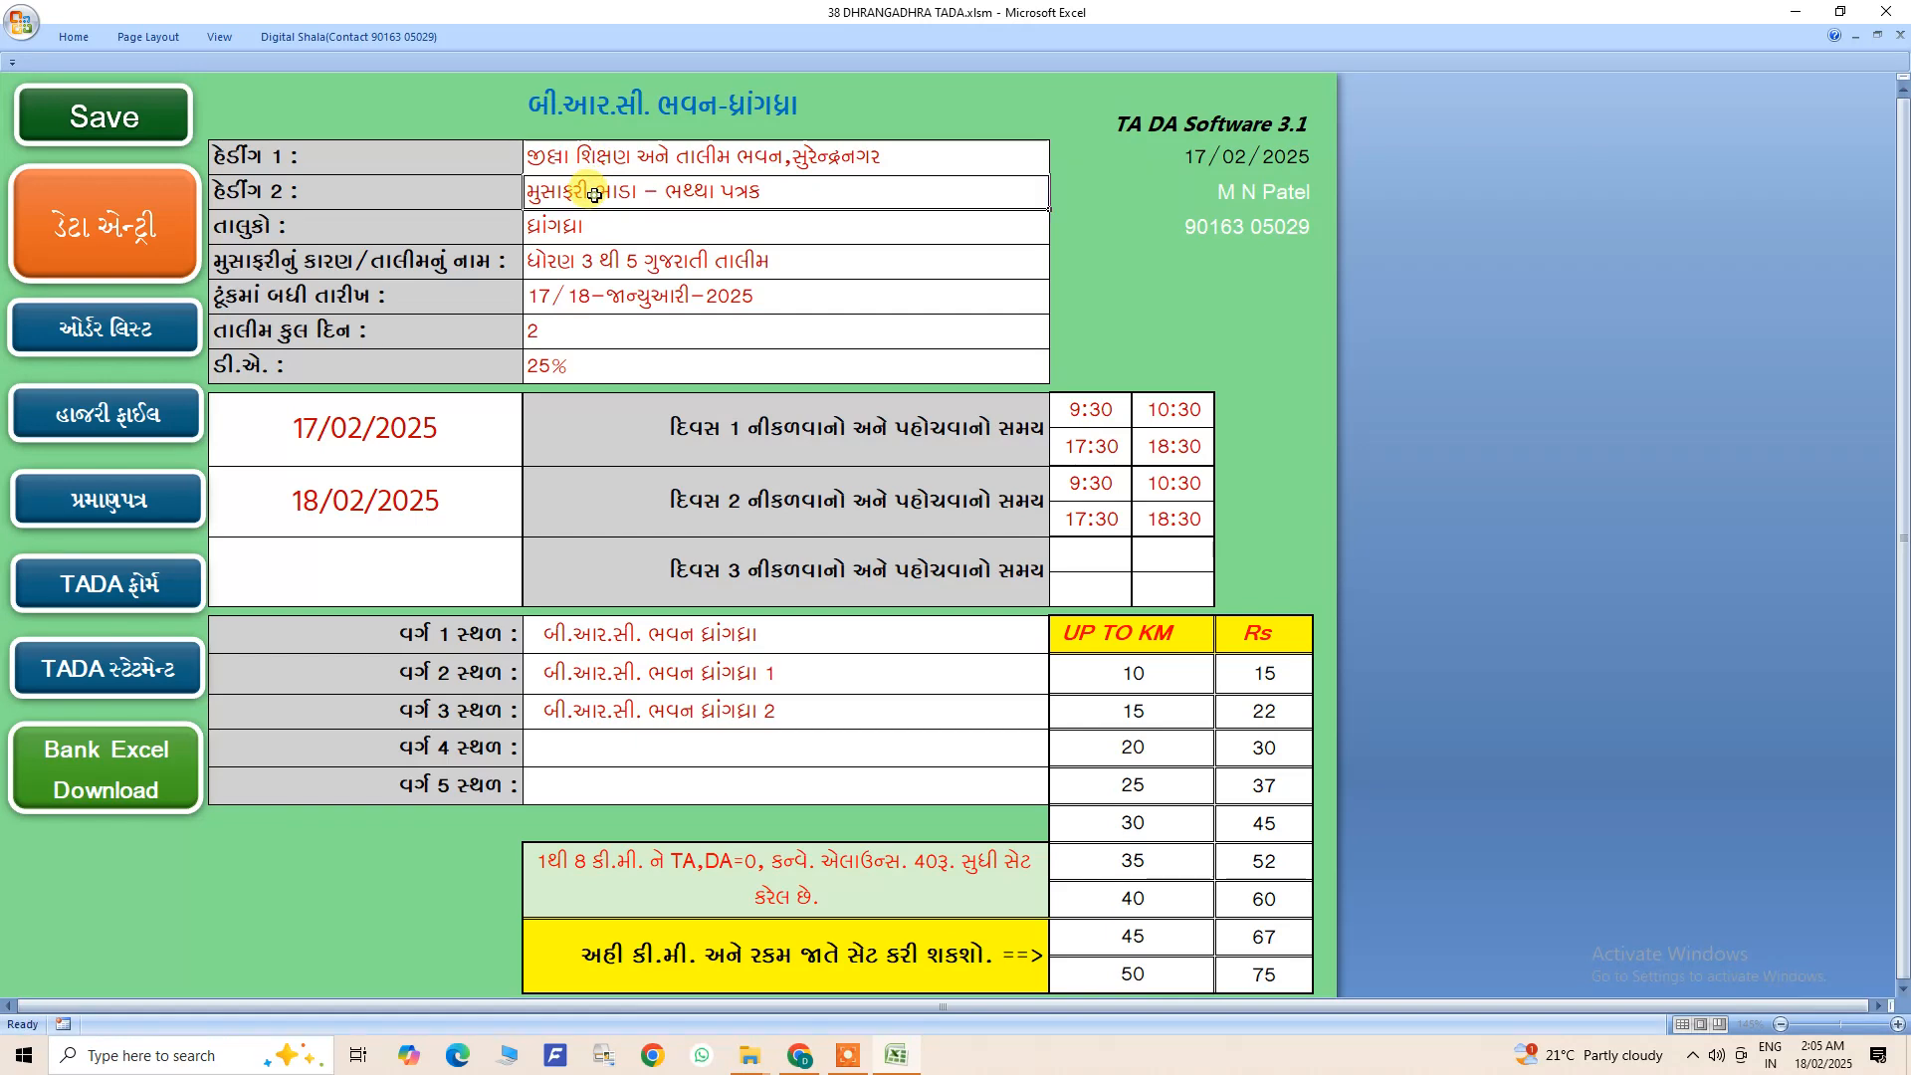
double_click(600, 228)
left_click(598, 257)
left_click_drag(597, 157, 606, 357)
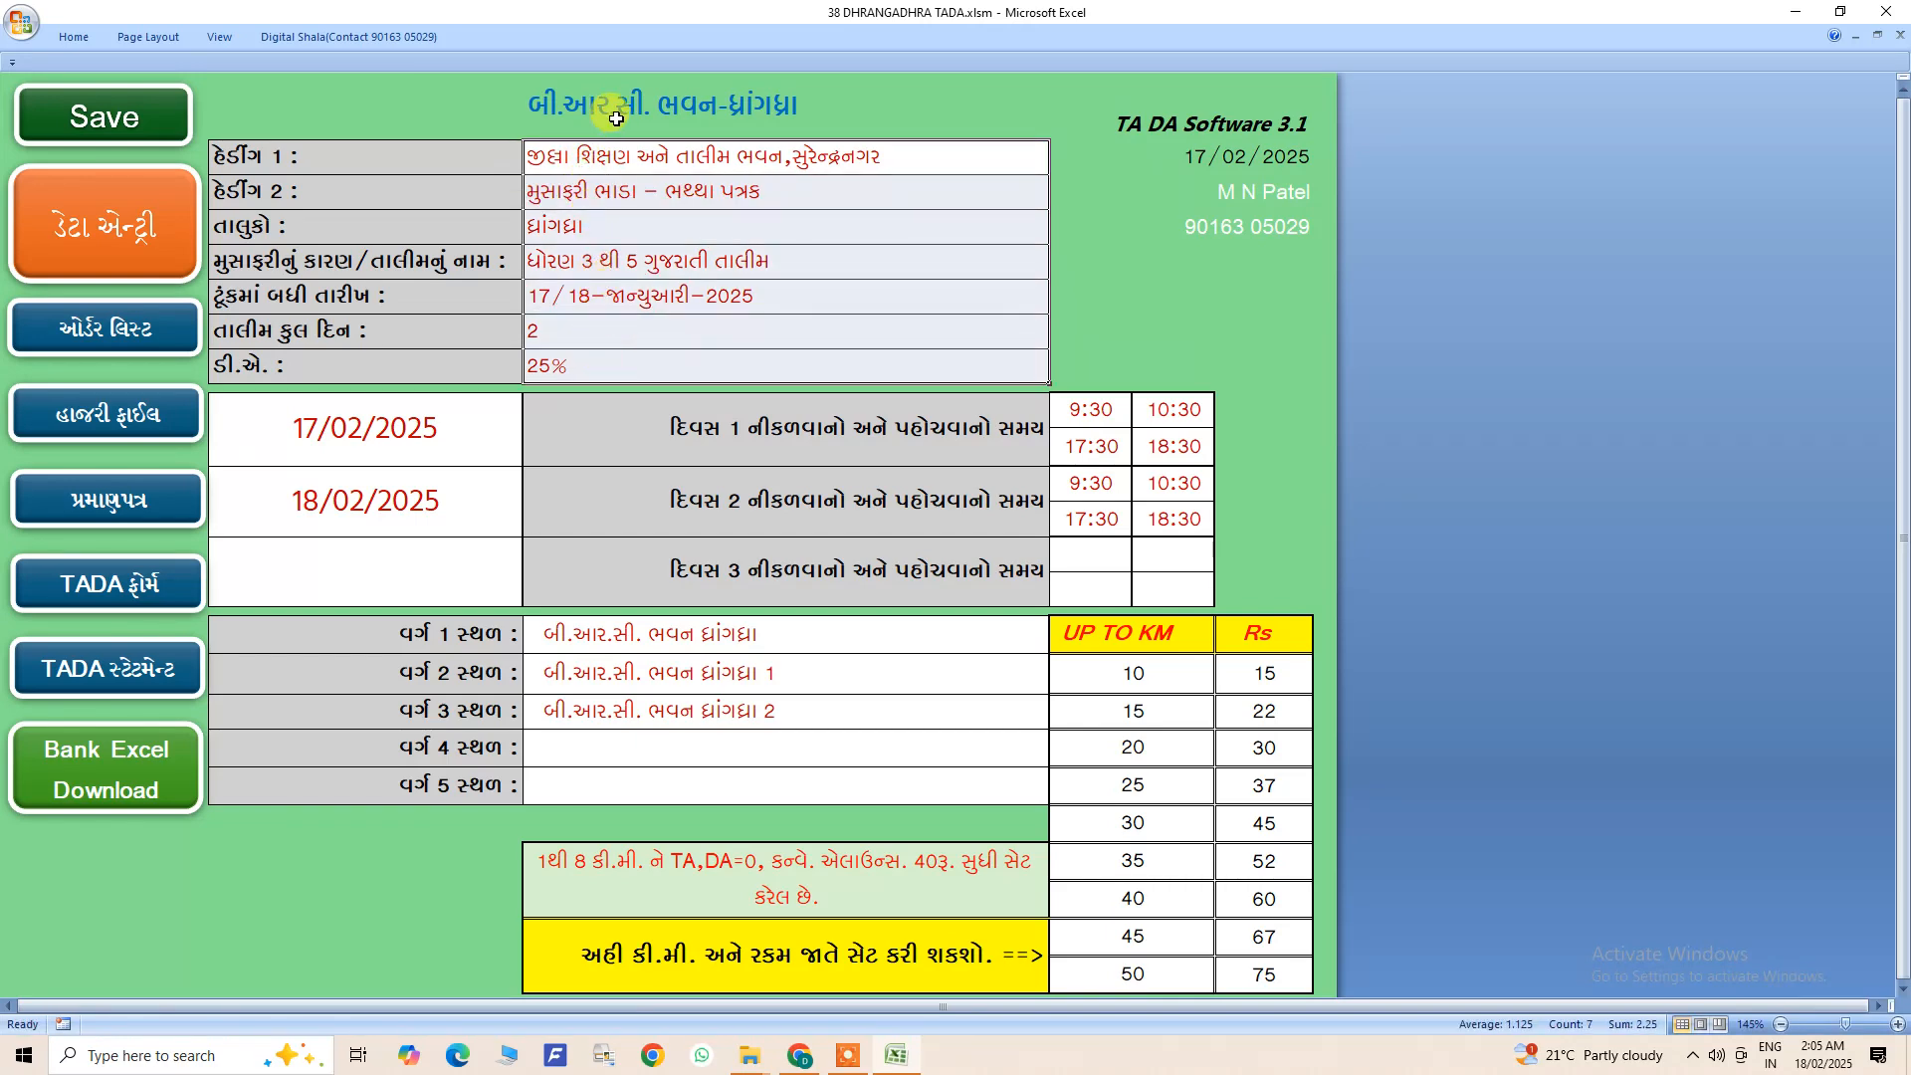
left_click_drag(618, 156, 617, 359)
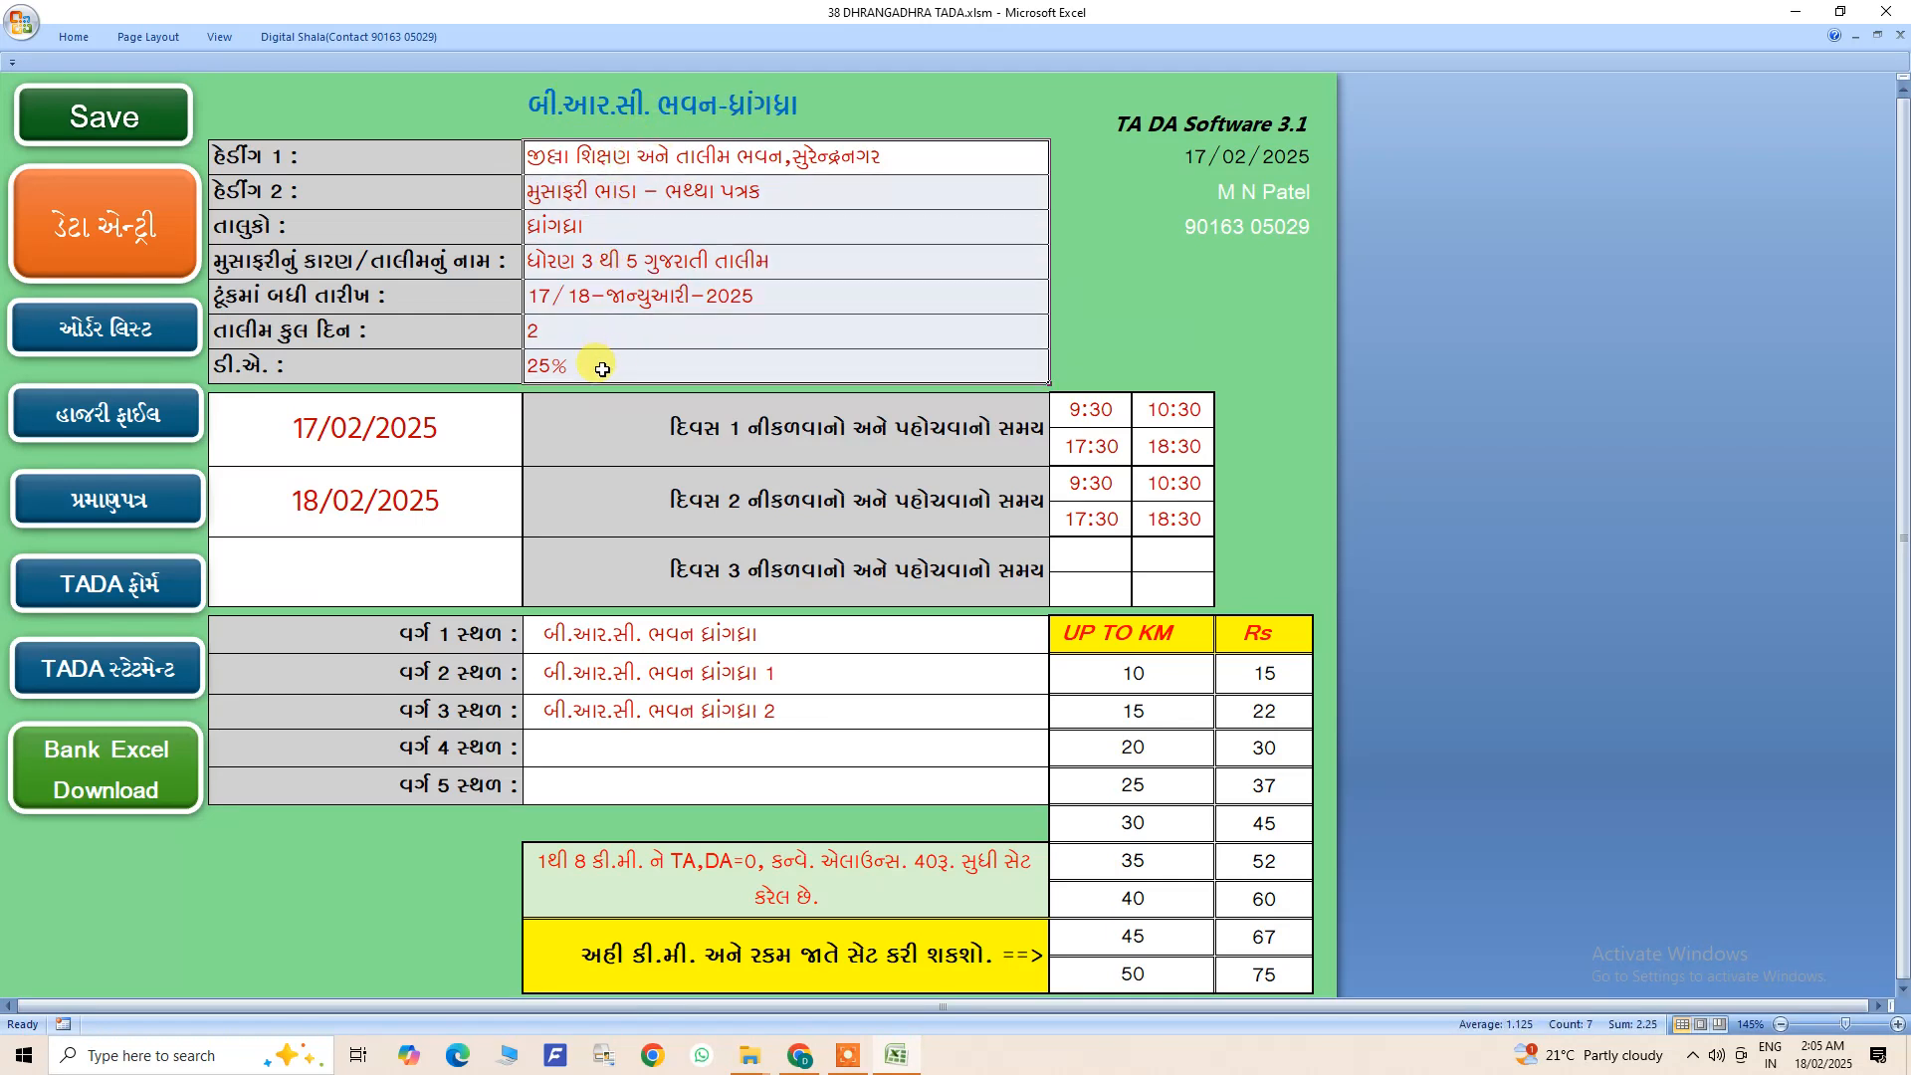
- Check the three training date cells and the departure and arrival times for day 1
mouse_move(401, 428)
left_mouse_down()
mouse_move(402, 584)
mouse_move(401, 434)
left_mouse_up()
left_click(401, 504)
left_click(410, 568)
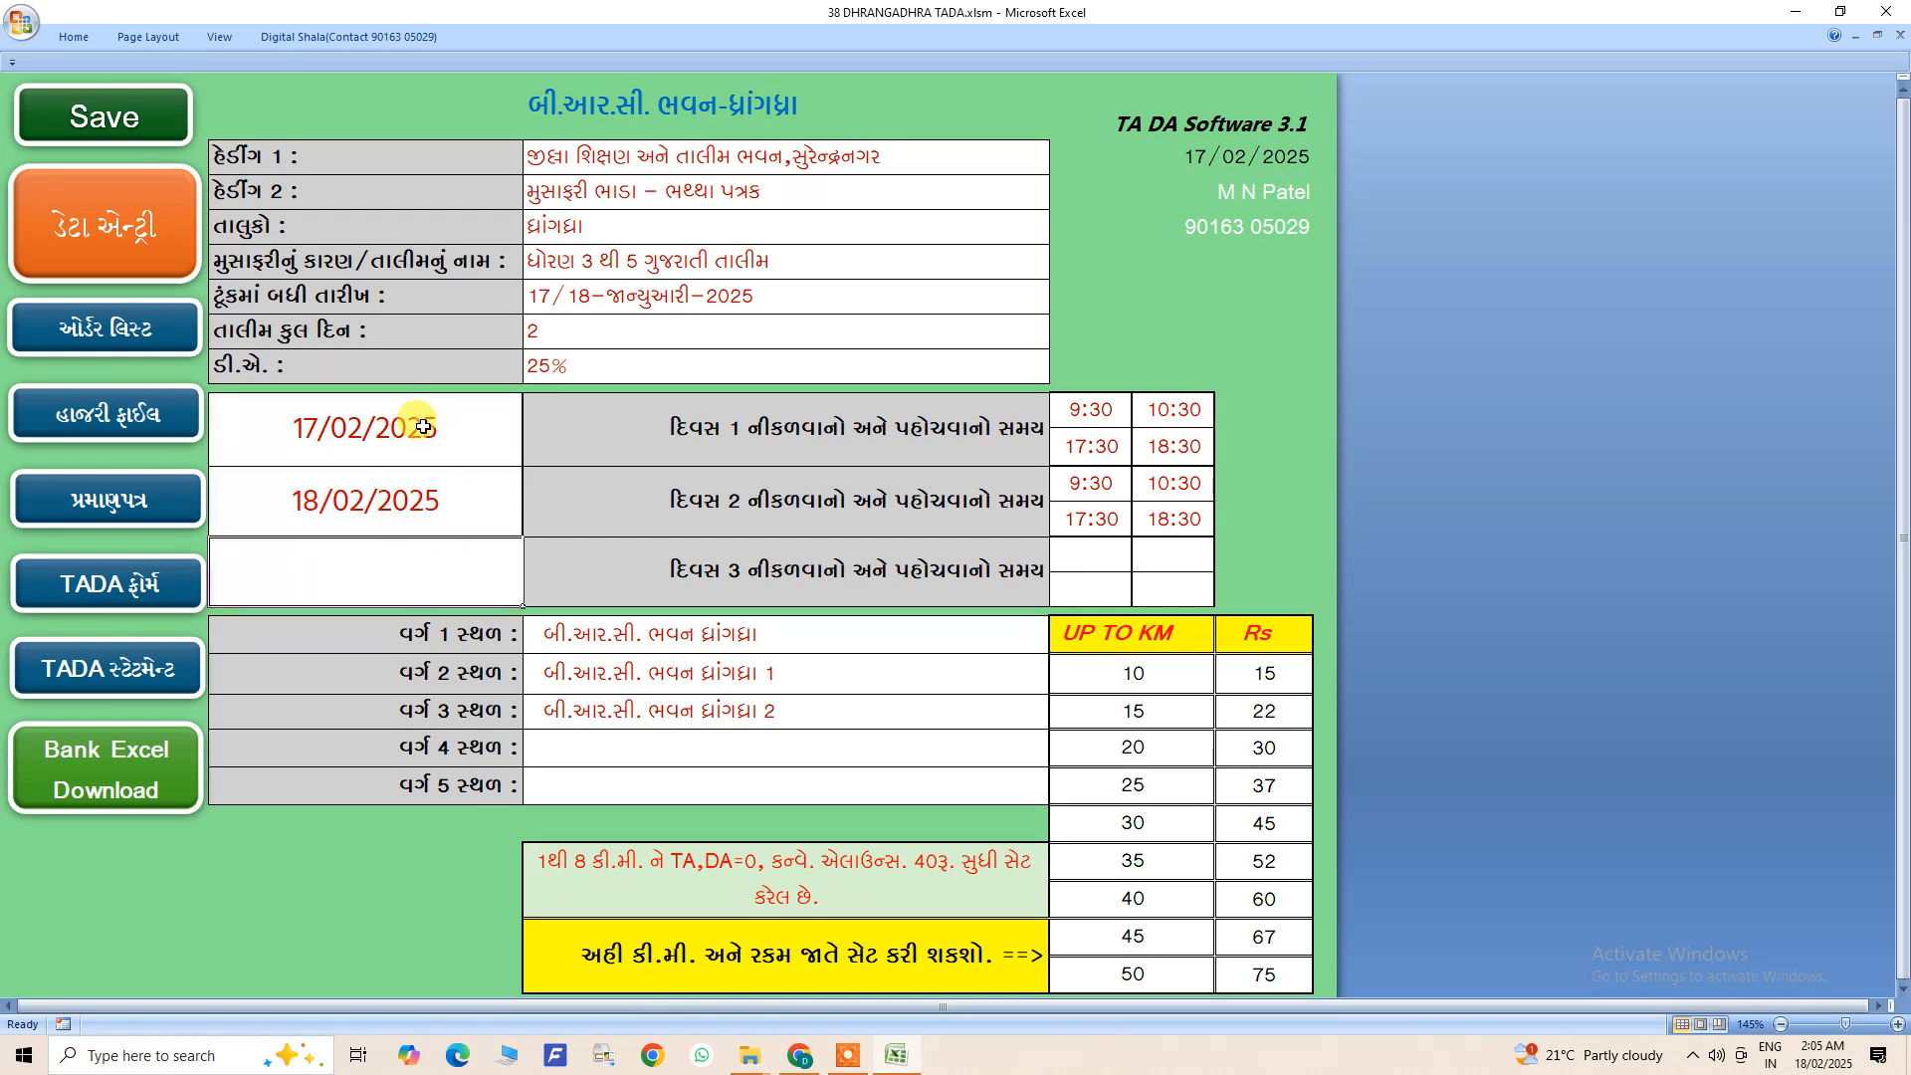
left_click(1077, 409)
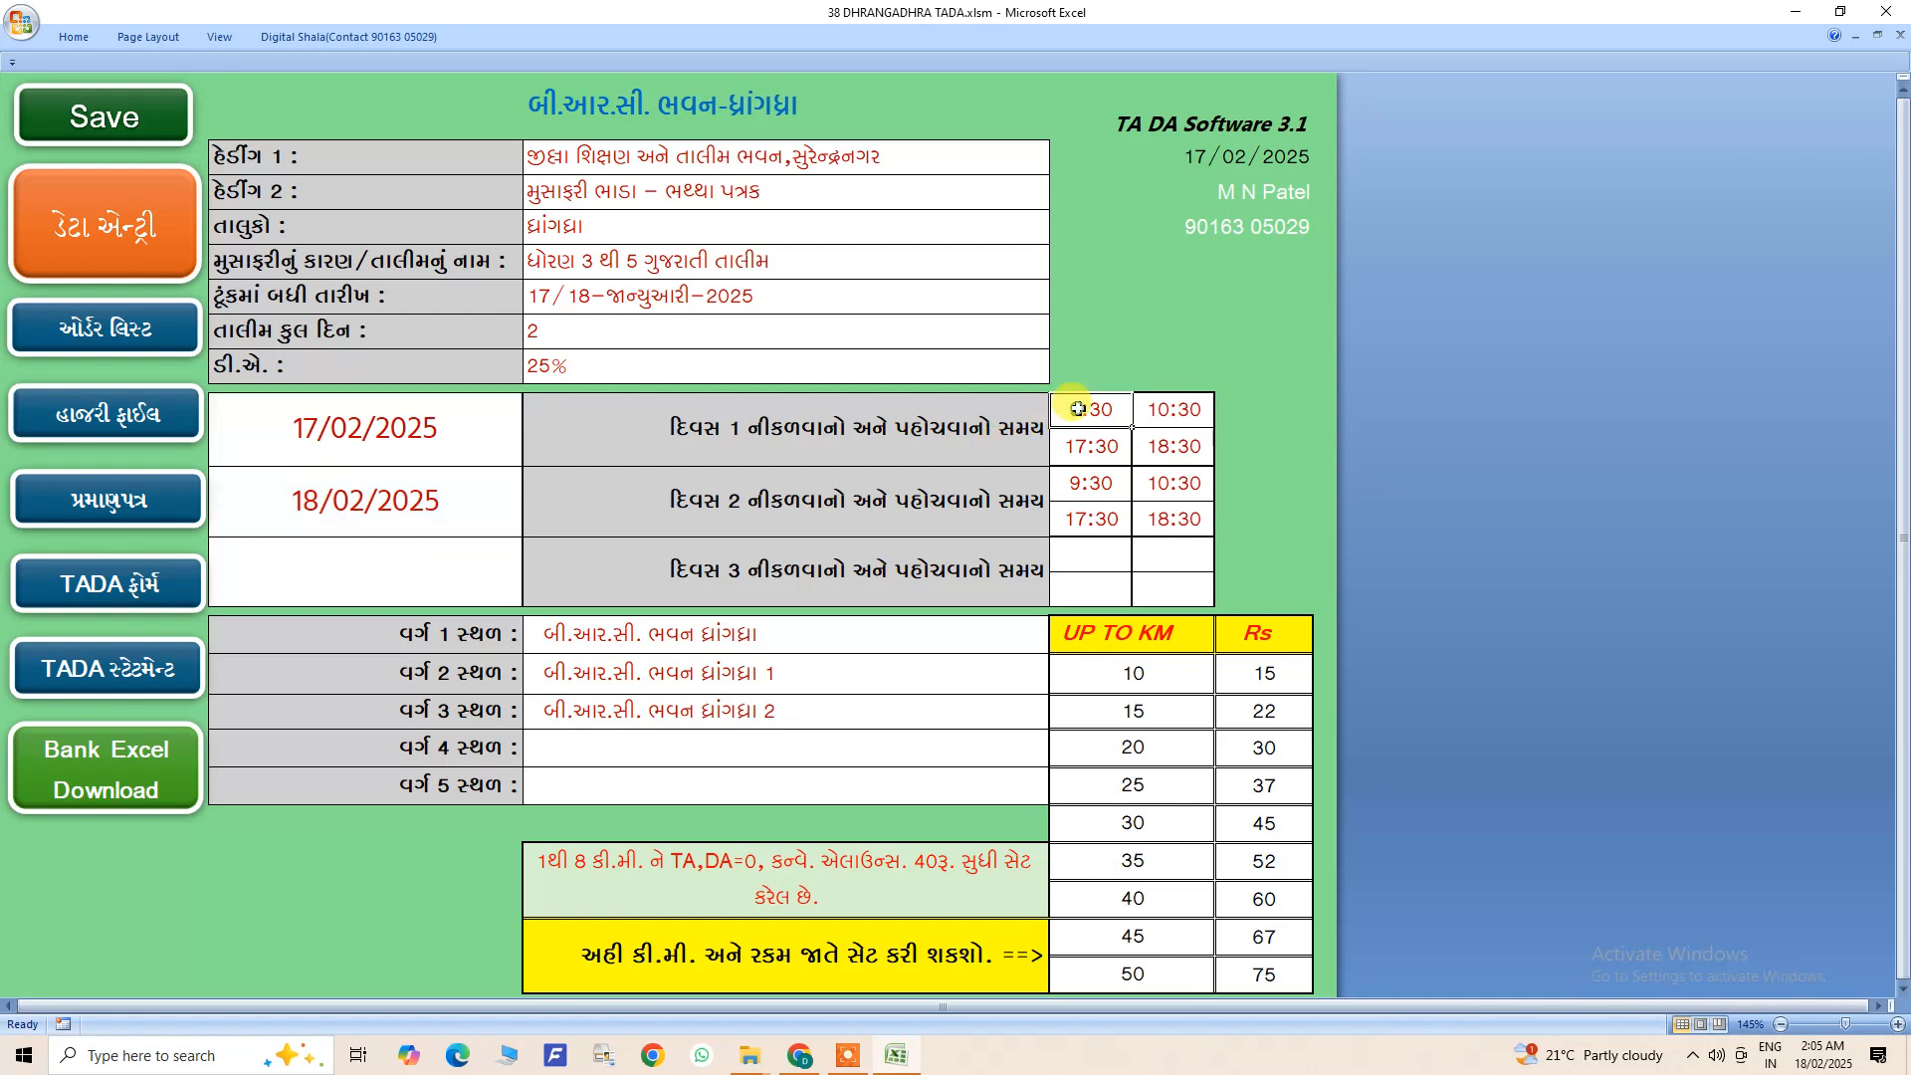
left_click(1174, 410)
left_click(1106, 446)
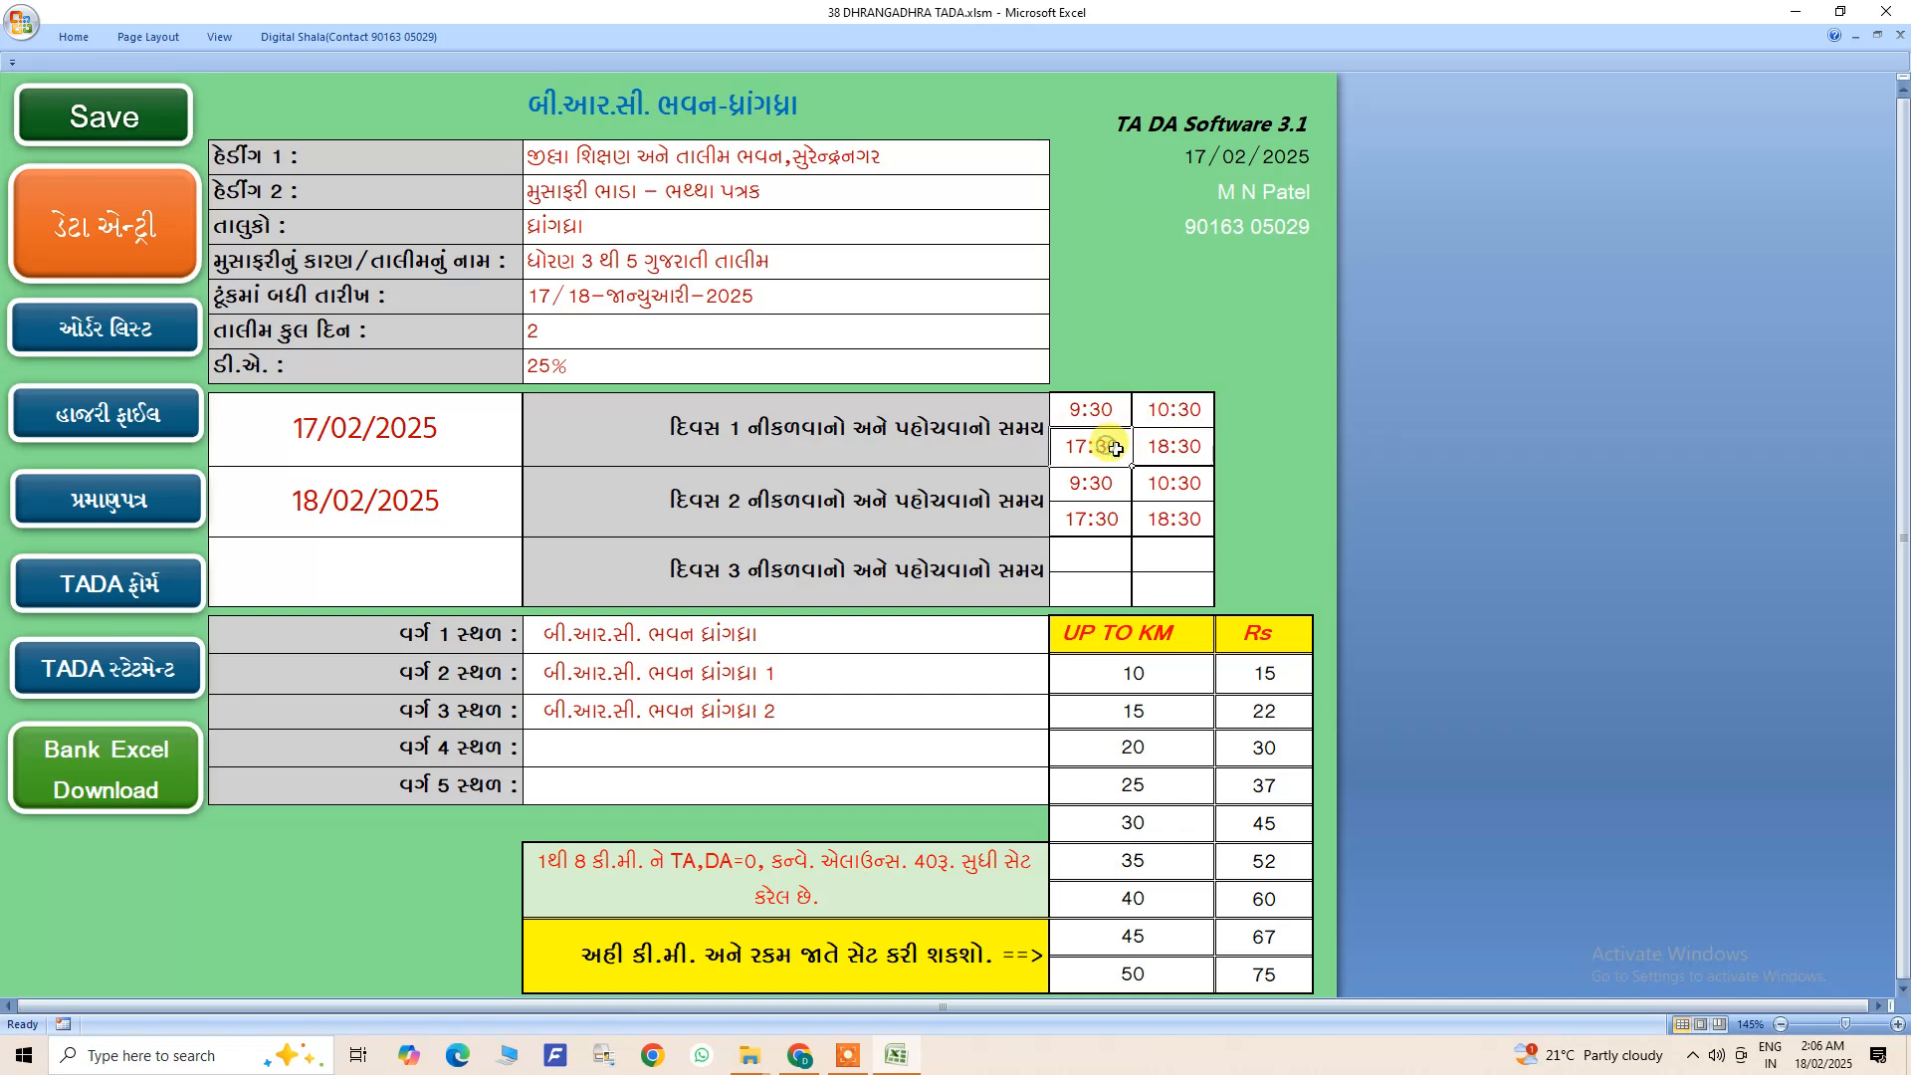
left_click(1173, 449)
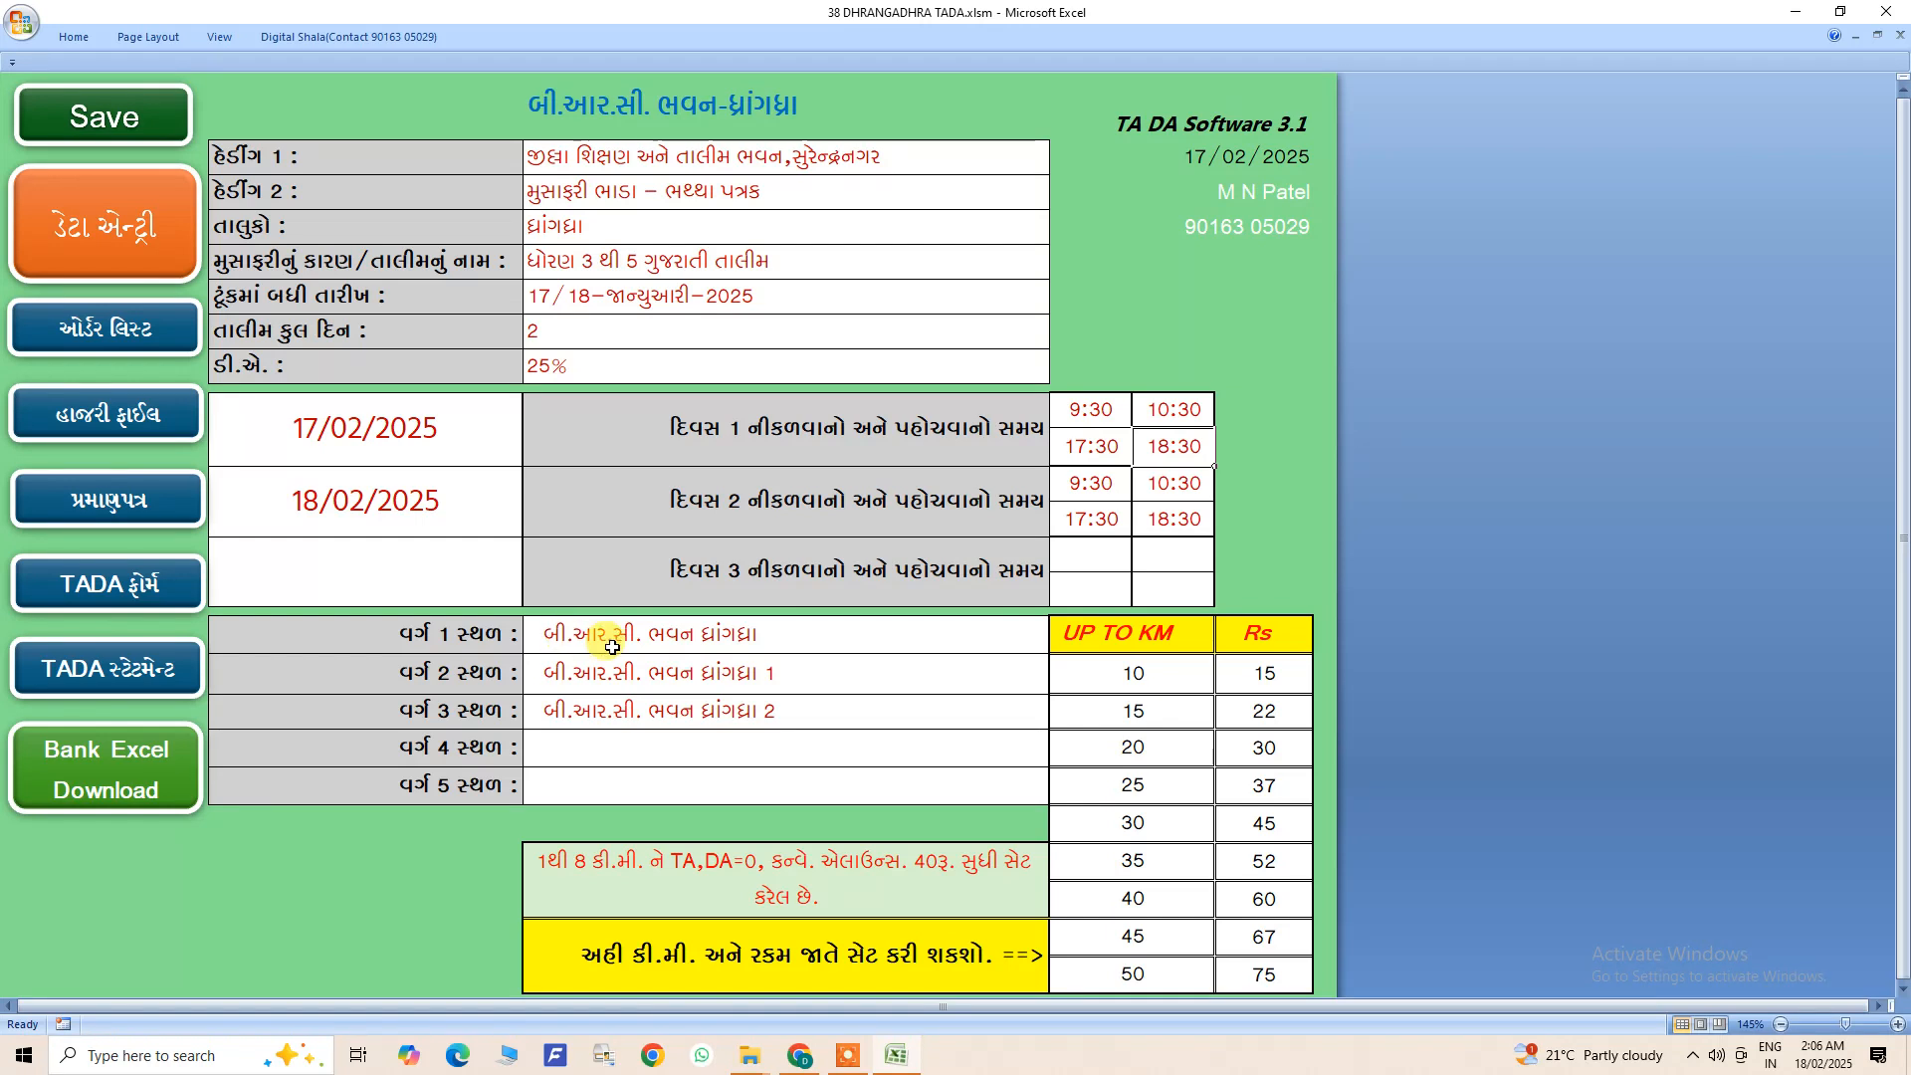
- Examine the venue names entered for classes 1, 2 and 3
left_click(561, 641)
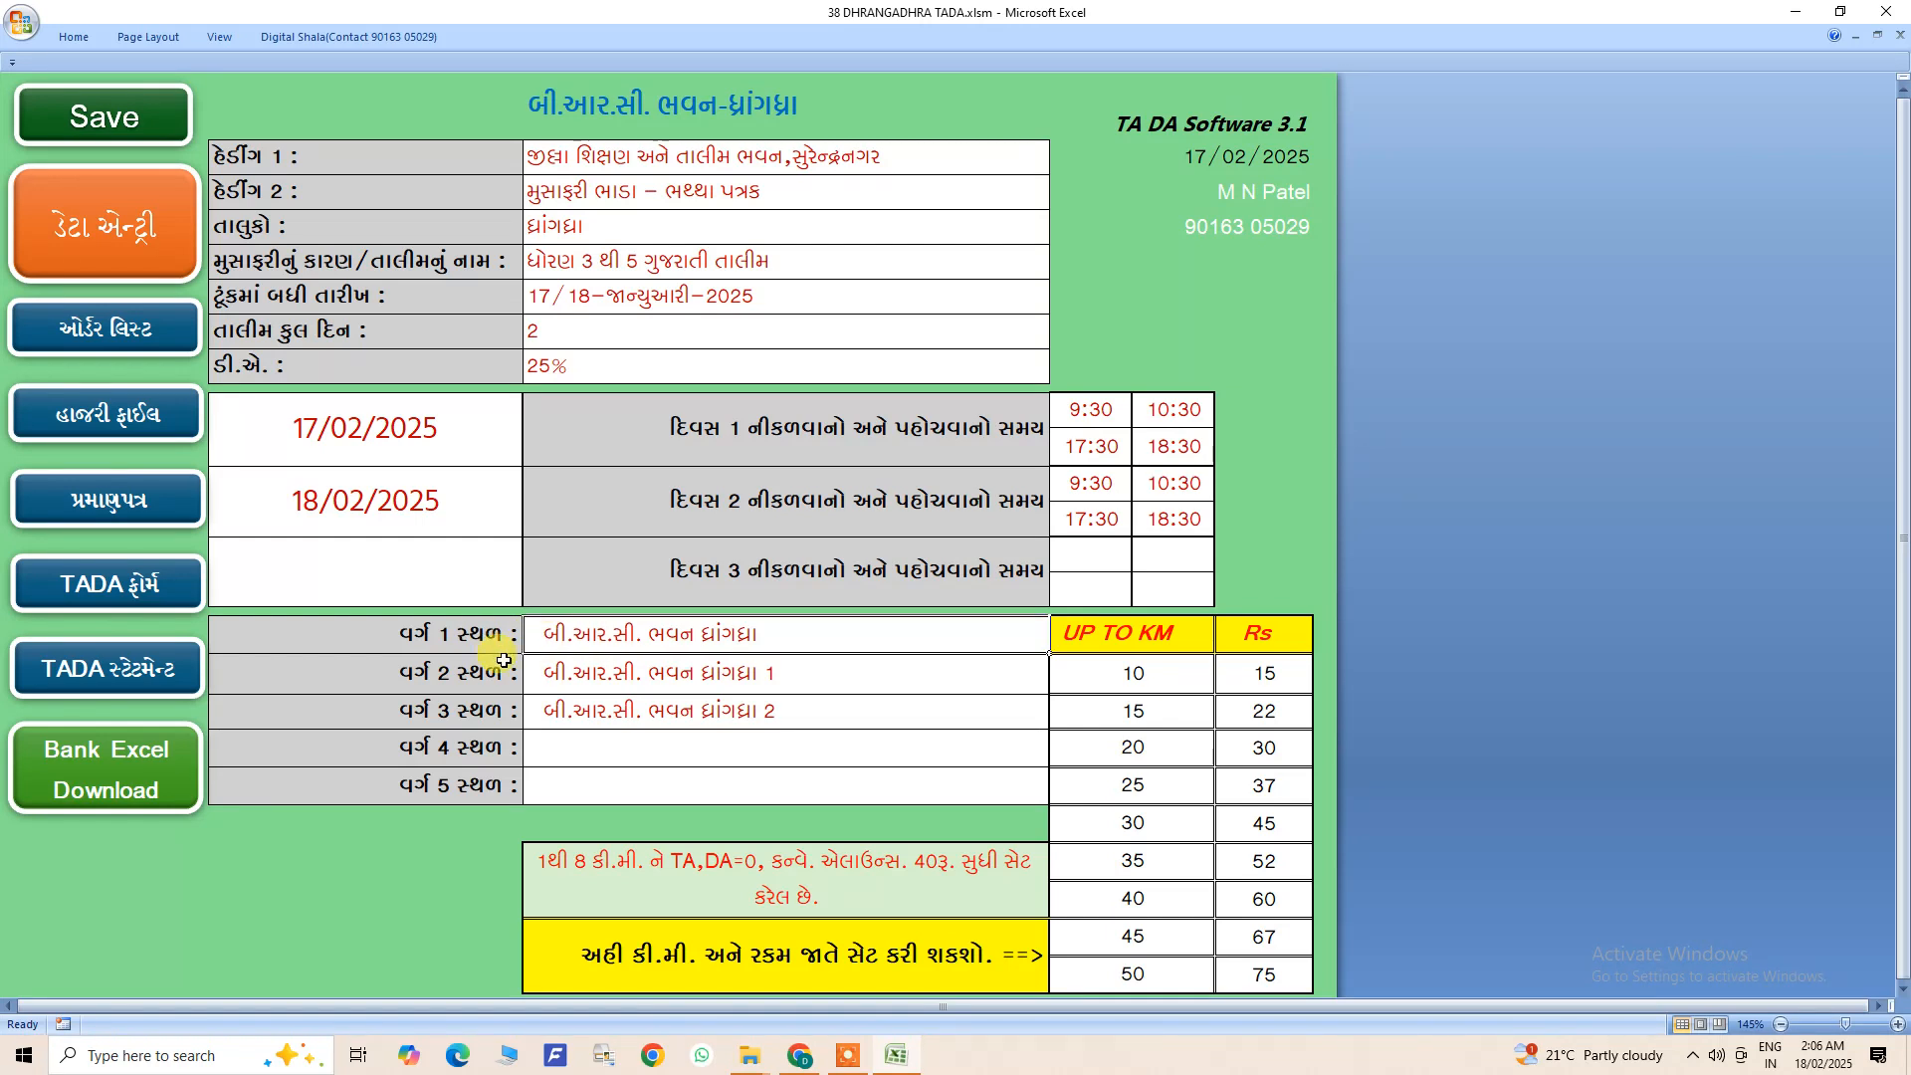
double_click(597, 673)
left_click_drag(637, 635, 652, 713)
left_click(660, 640)
left_click(674, 673)
left_click(687, 716)
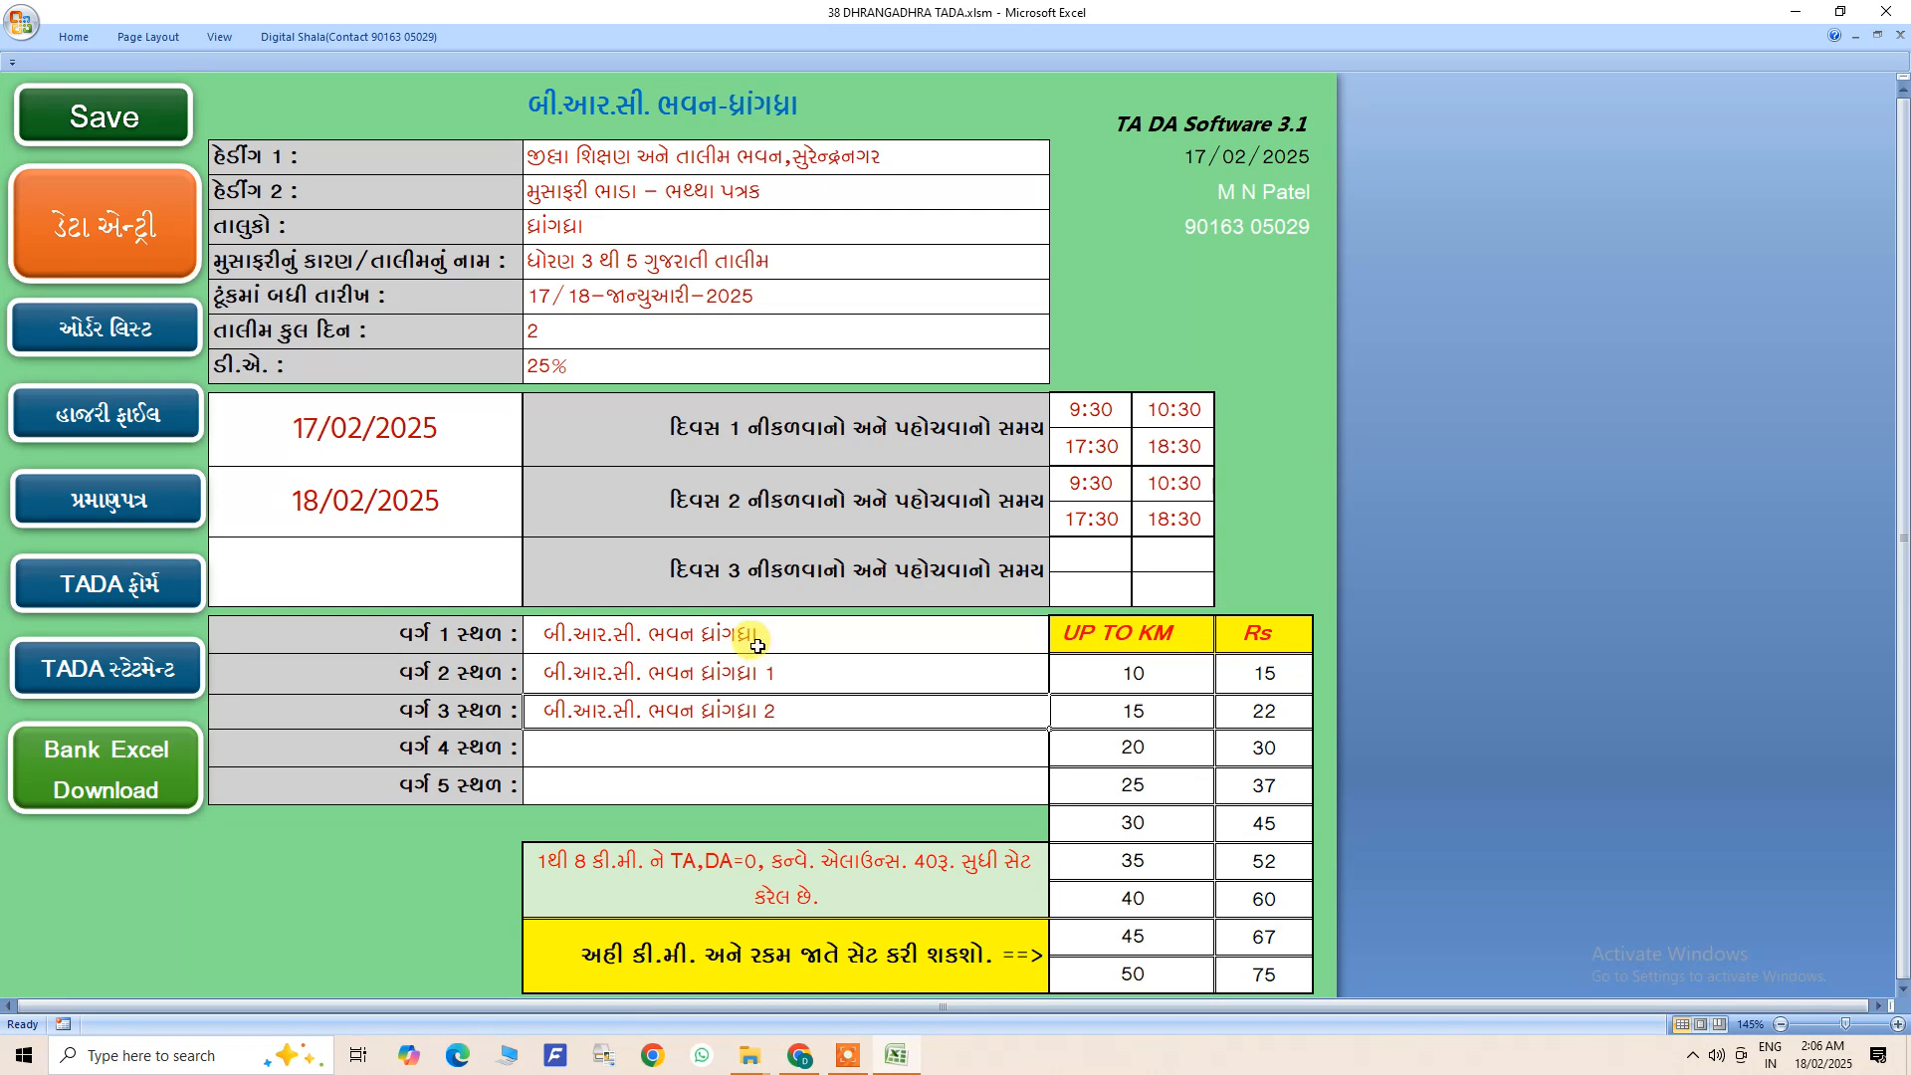
- Remove the trailing numbers from the class 2 and class 3 venues so both read બી.આર.સી. ભવન ધ્રાંગધ્રા
left_click_drag(769, 635, 764, 700)
double_click(792, 672)
key("BackSpace")
double_click(786, 707)
key("BackSpace")
left_click(767, 754)
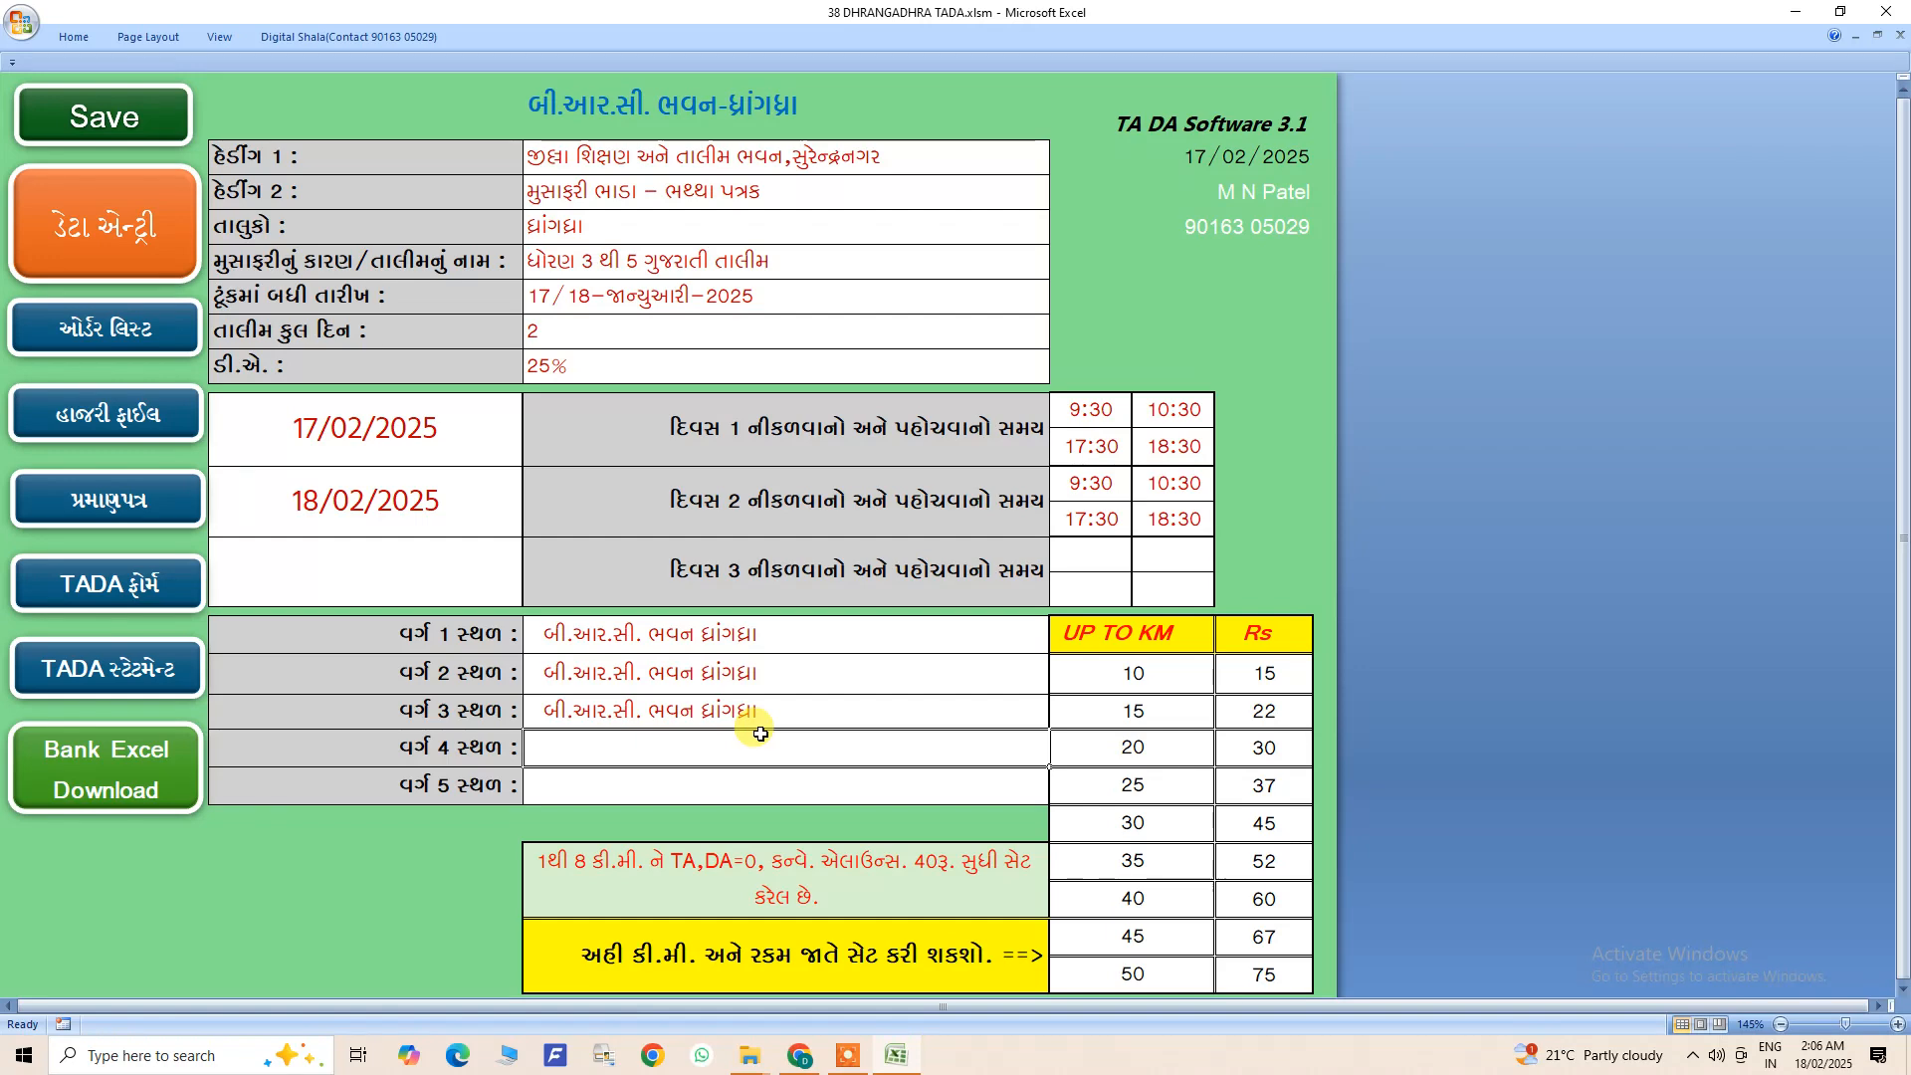
- Examine the UP TO KM distance limits and the fare set for the first few slabs
scroll(761, 734, "down", 1)
left_click_drag(1131, 531, 1252, 831)
left_click(1249, 792)
left_click(1156, 532)
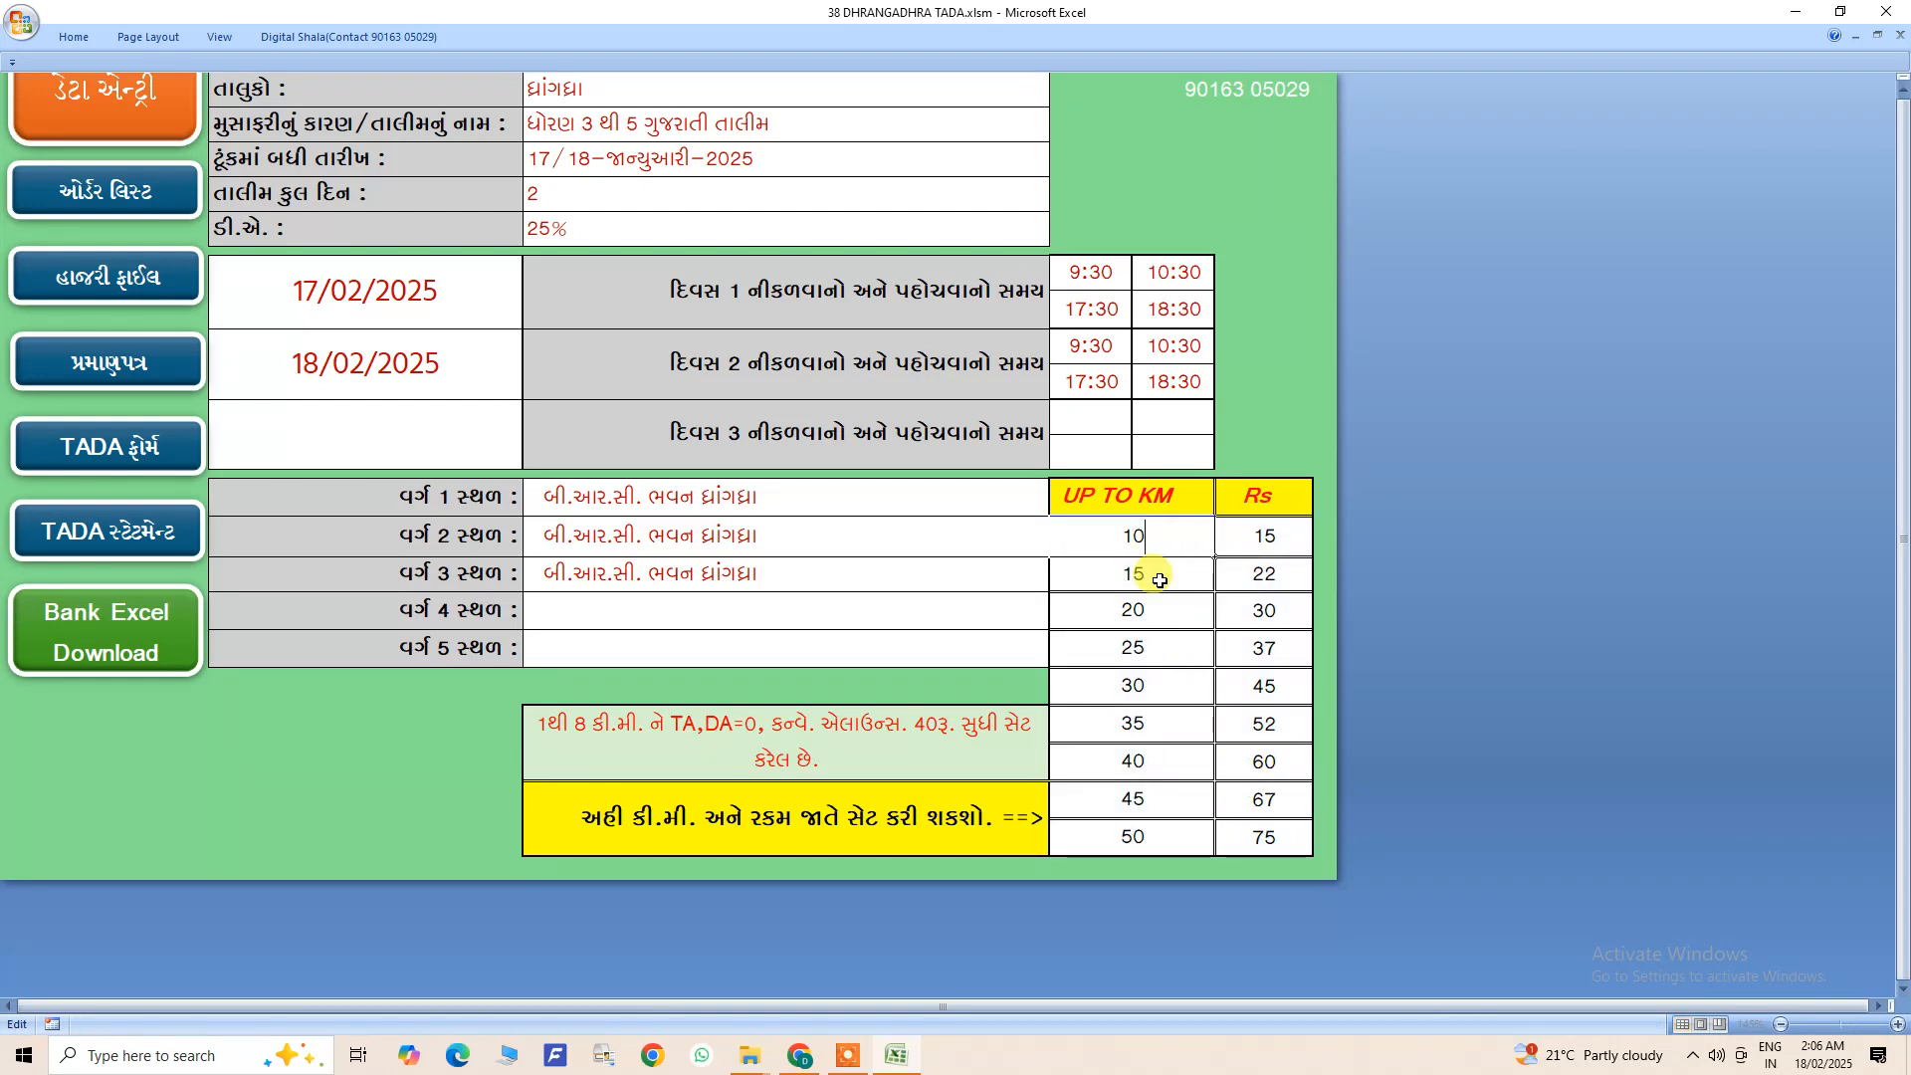
double_click(1264, 535)
double_click(1143, 570)
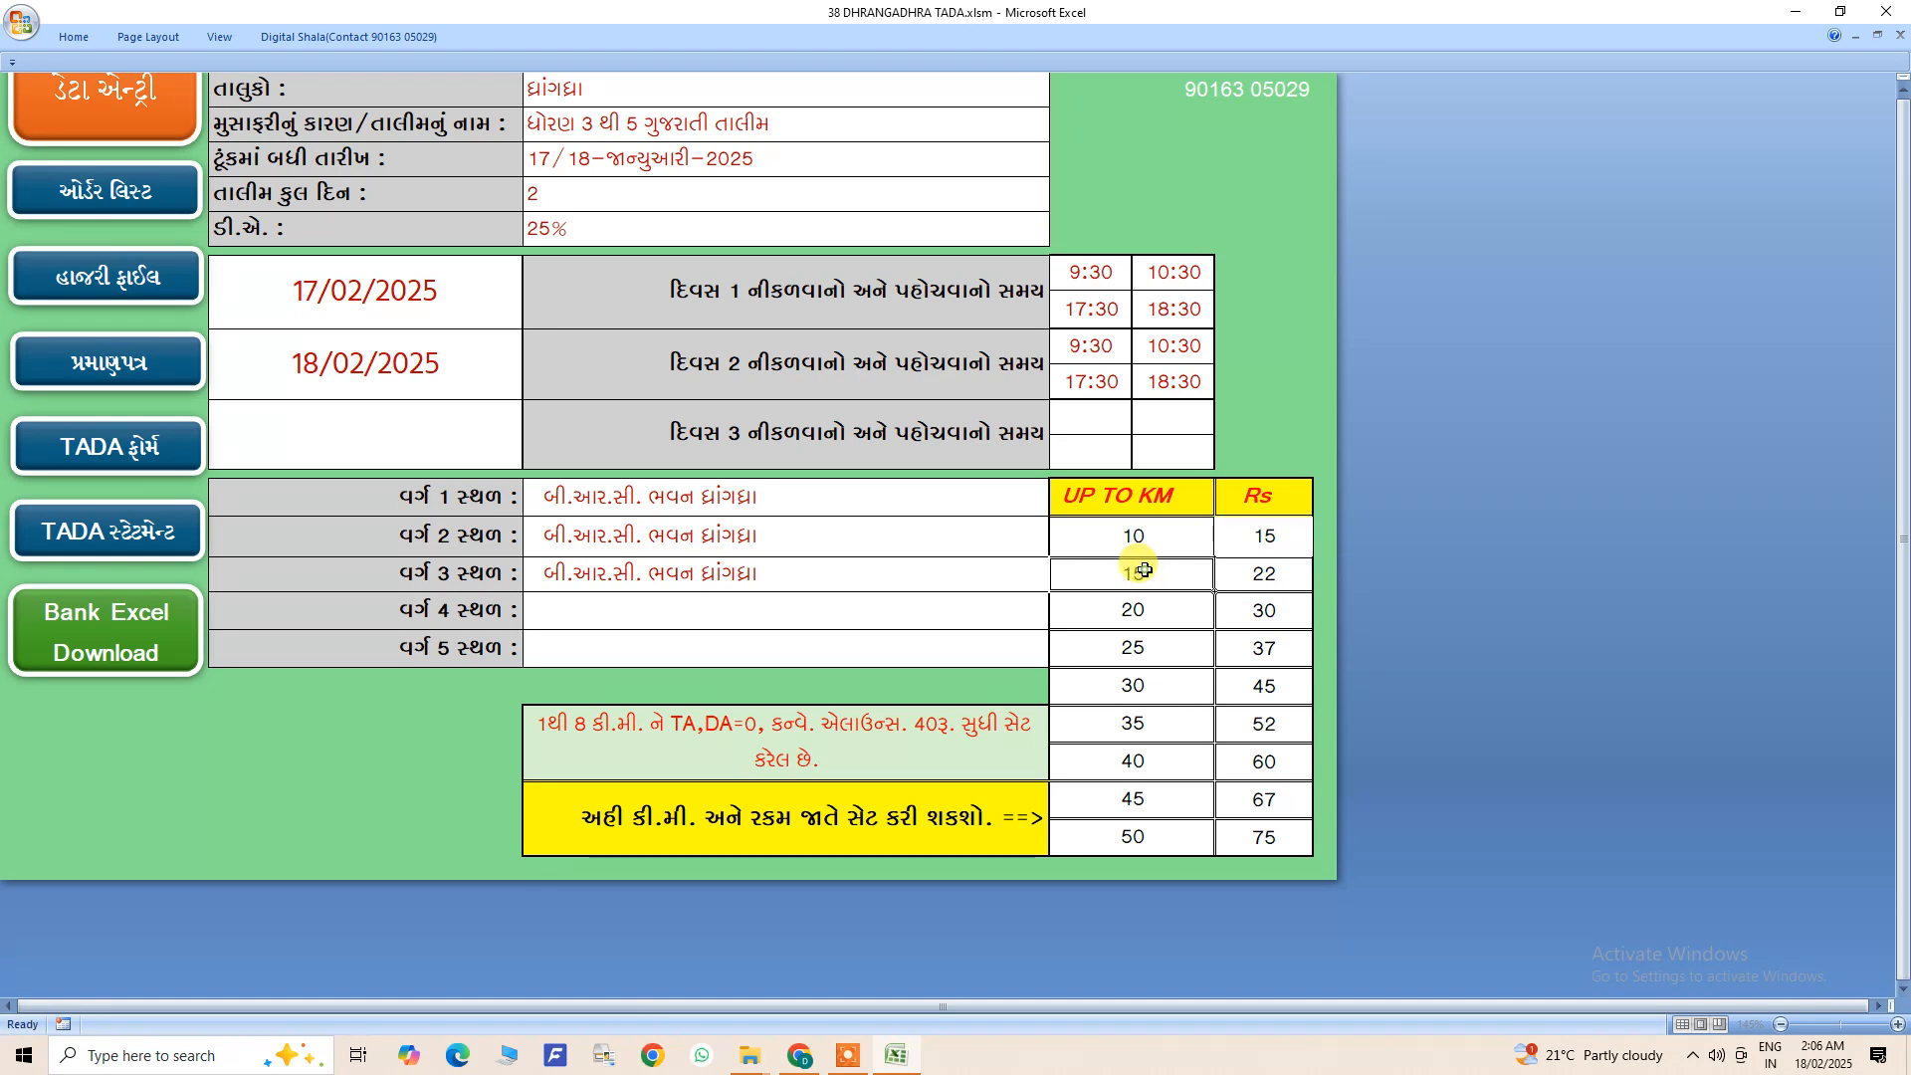
left_click(1262, 574)
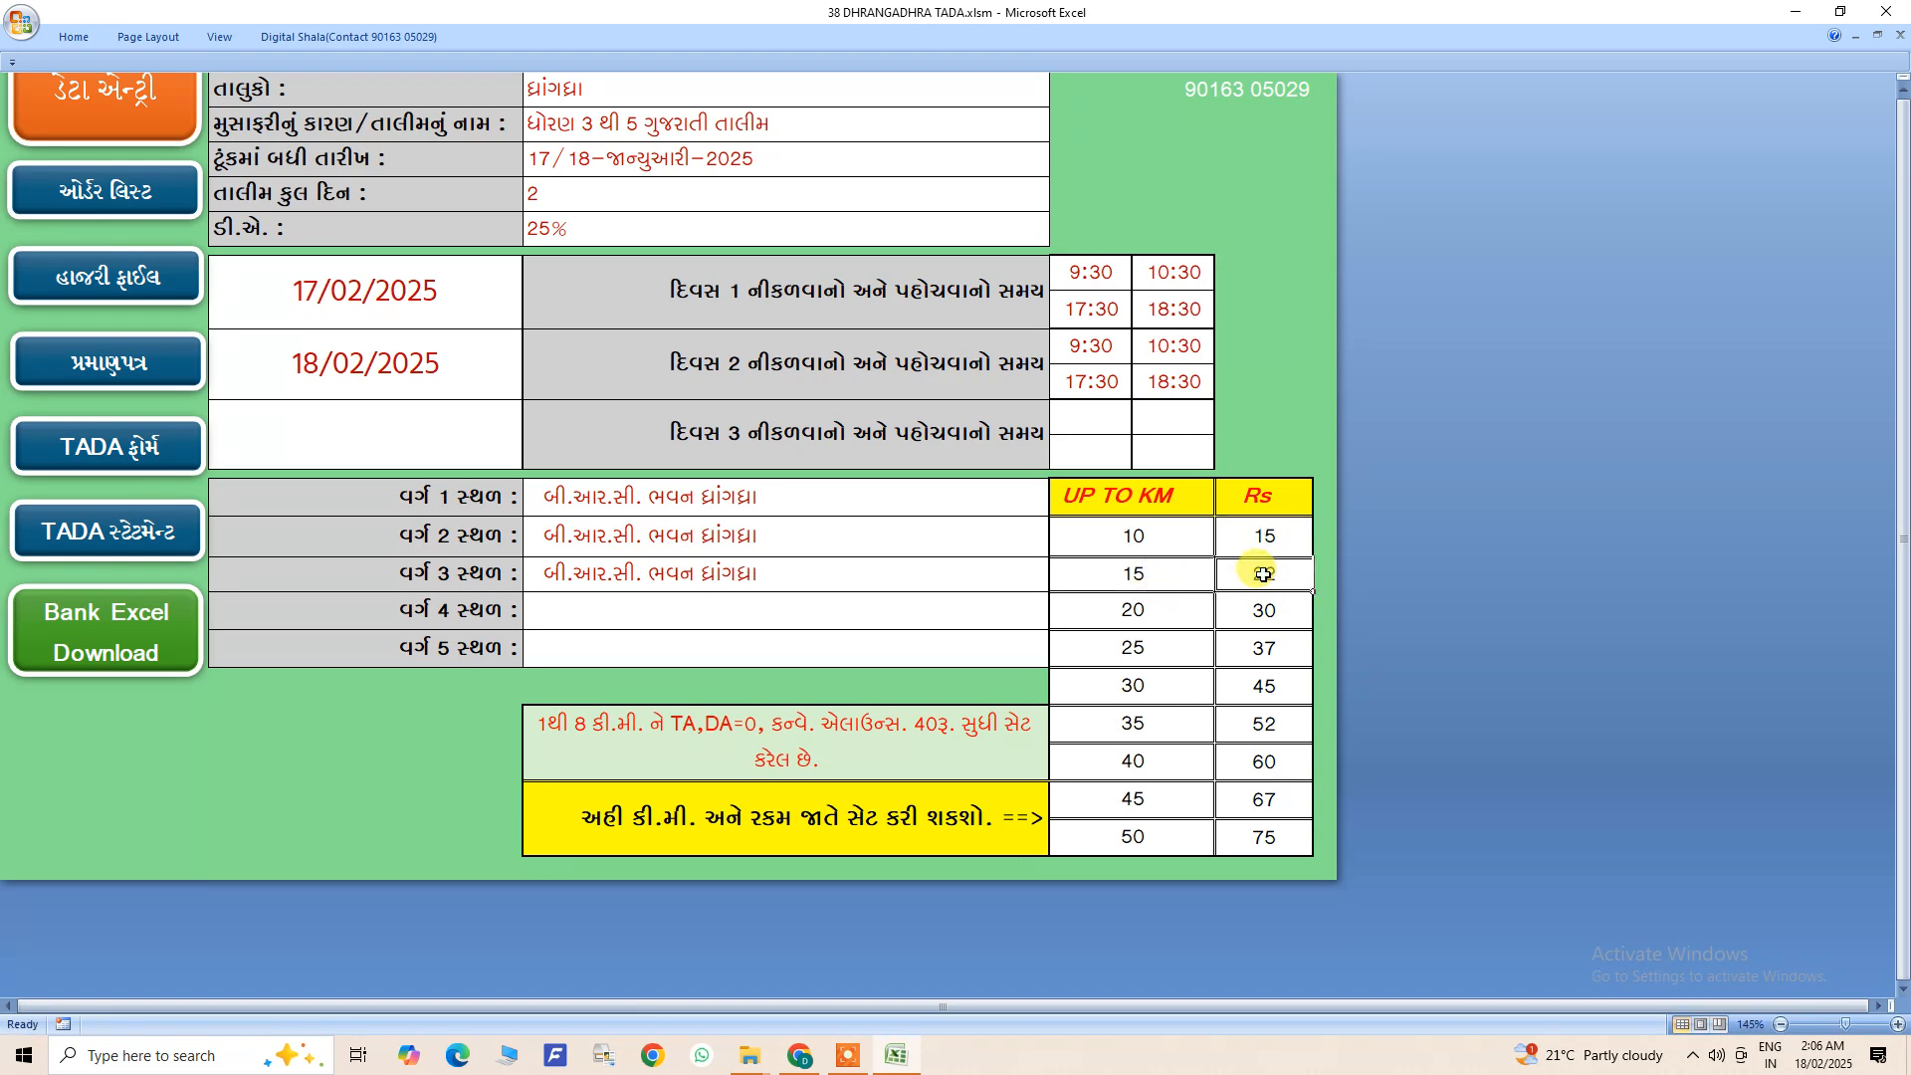
left_click(1152, 538)
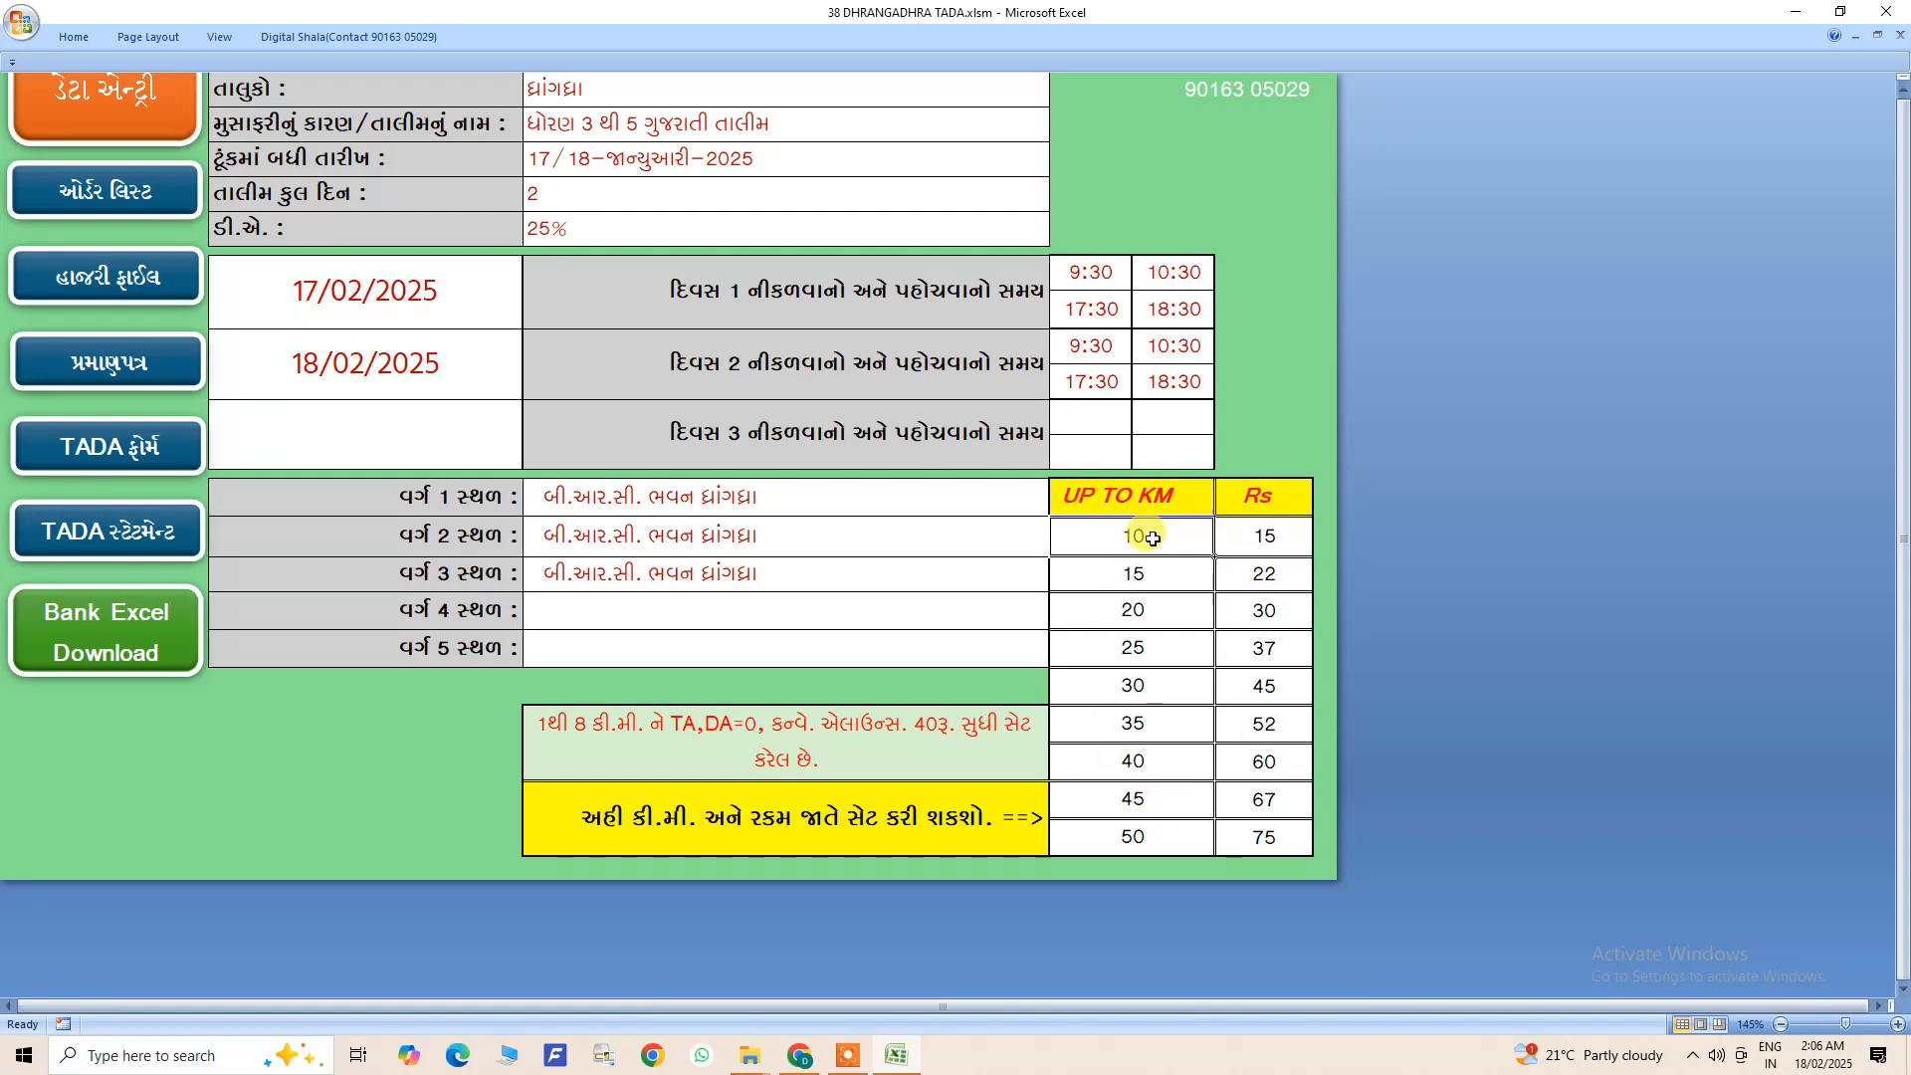
left_click(1250, 597)
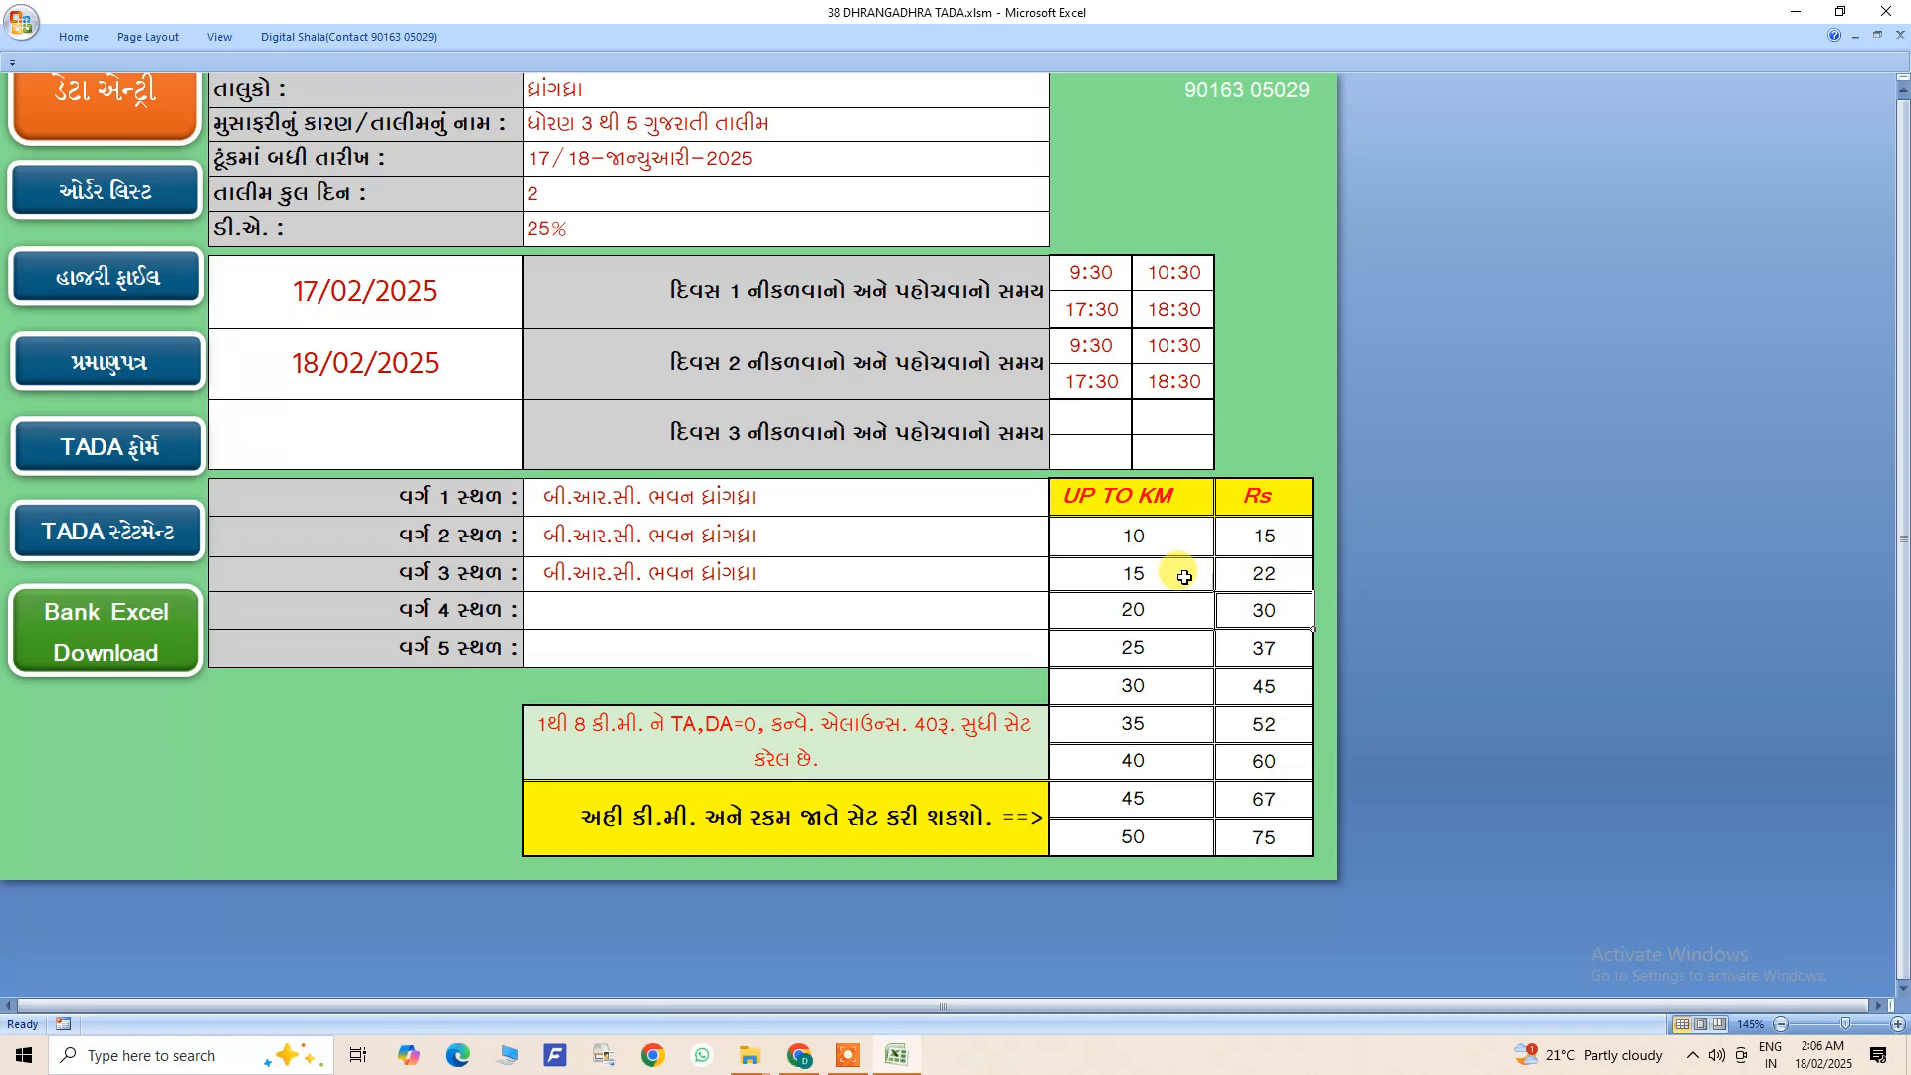
- Review the whole Rs column of the fare table against its distance limits
left_click_drag(1260, 536, 1279, 834)
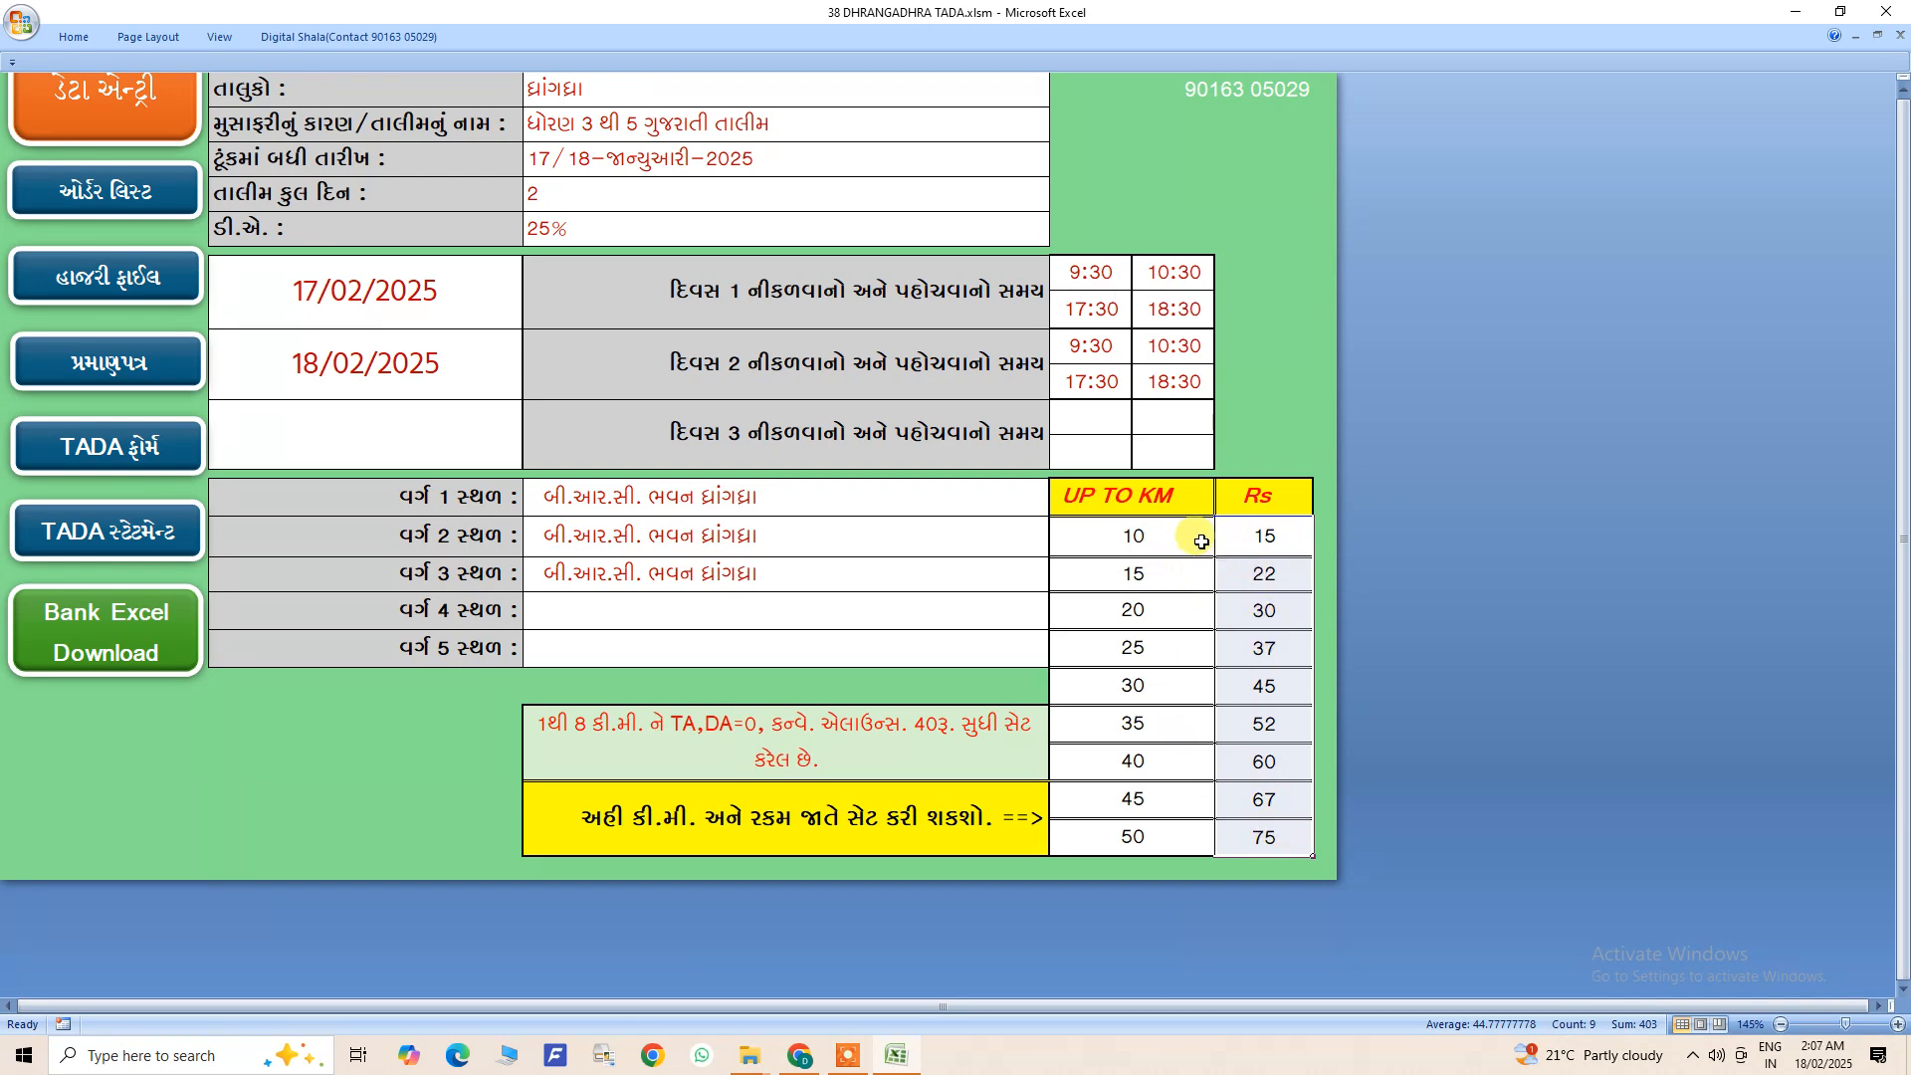
left_click(1199, 581)
left_click(1230, 700)
left_click(1191, 699)
scroll(1176, 748, "up", 1)
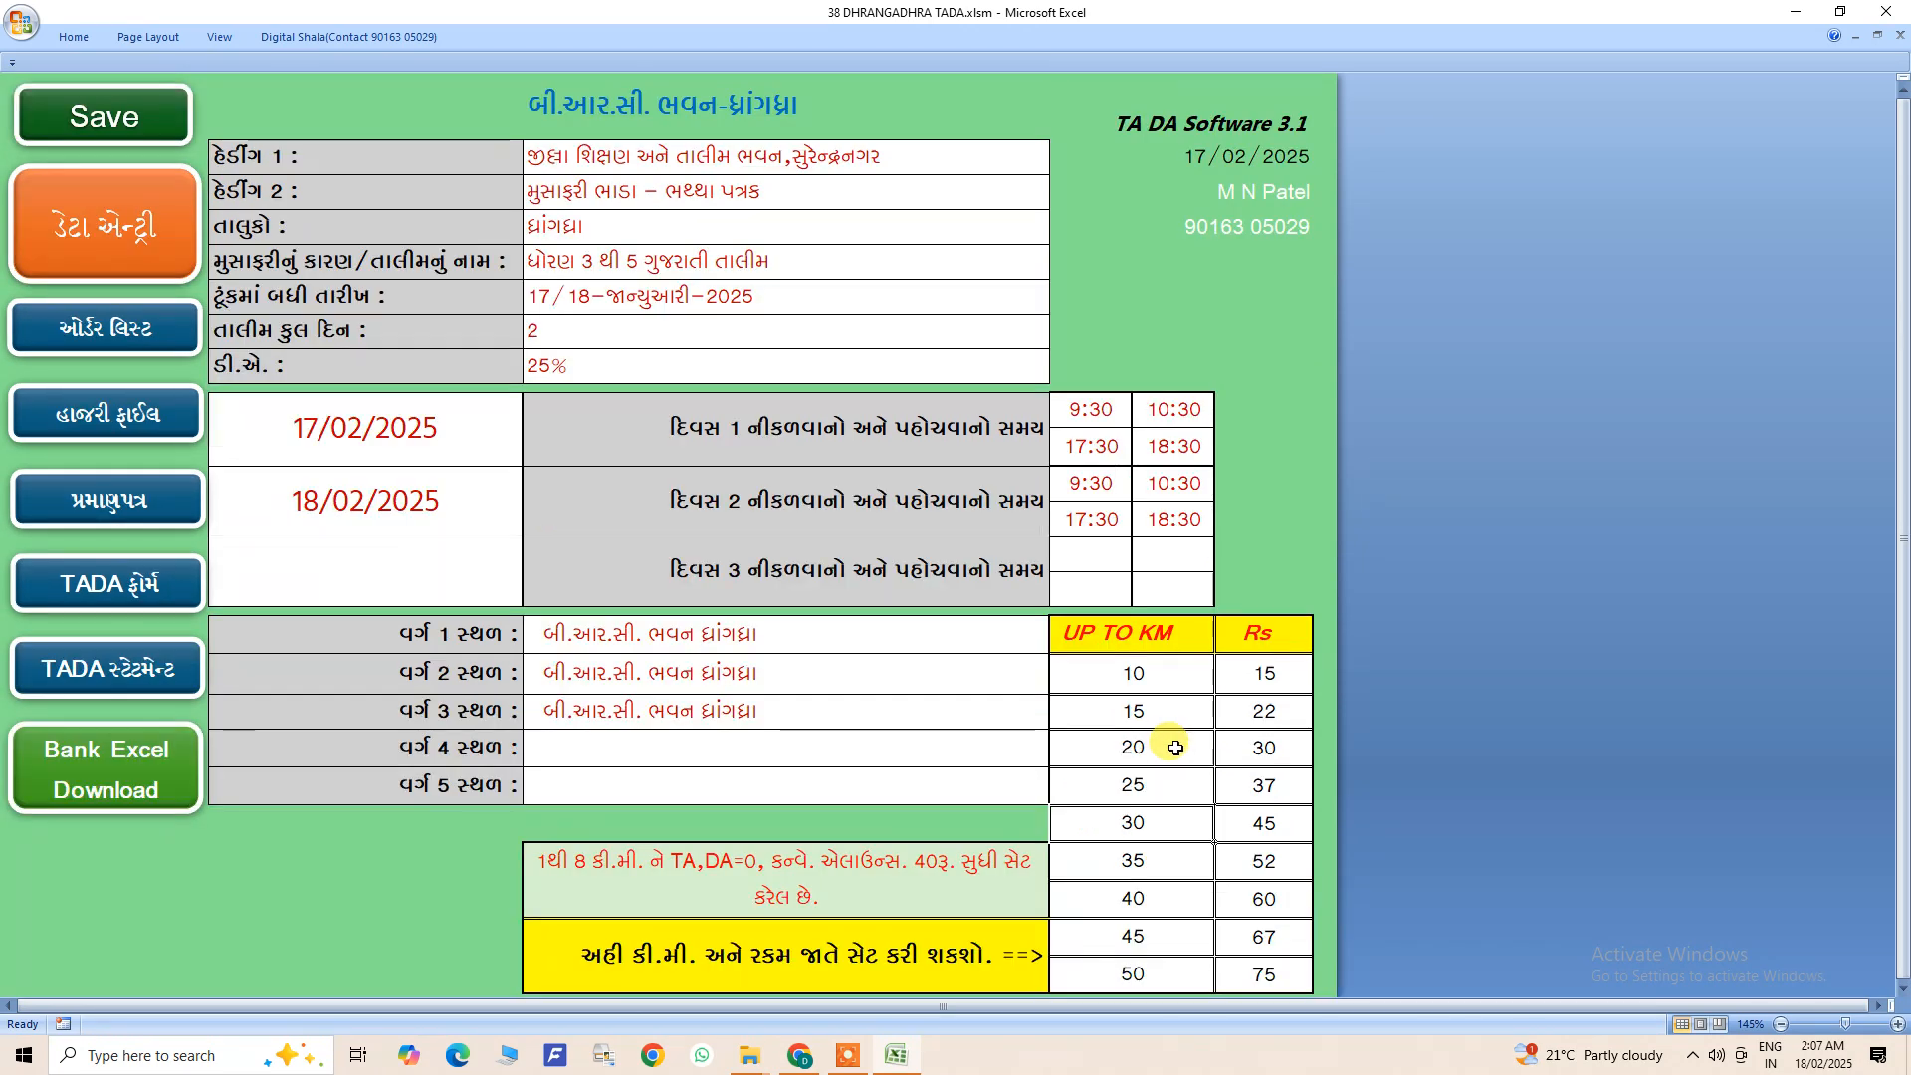
scroll(1175, 742, "down", 1)
scroll(1218, 641, "up", 1)
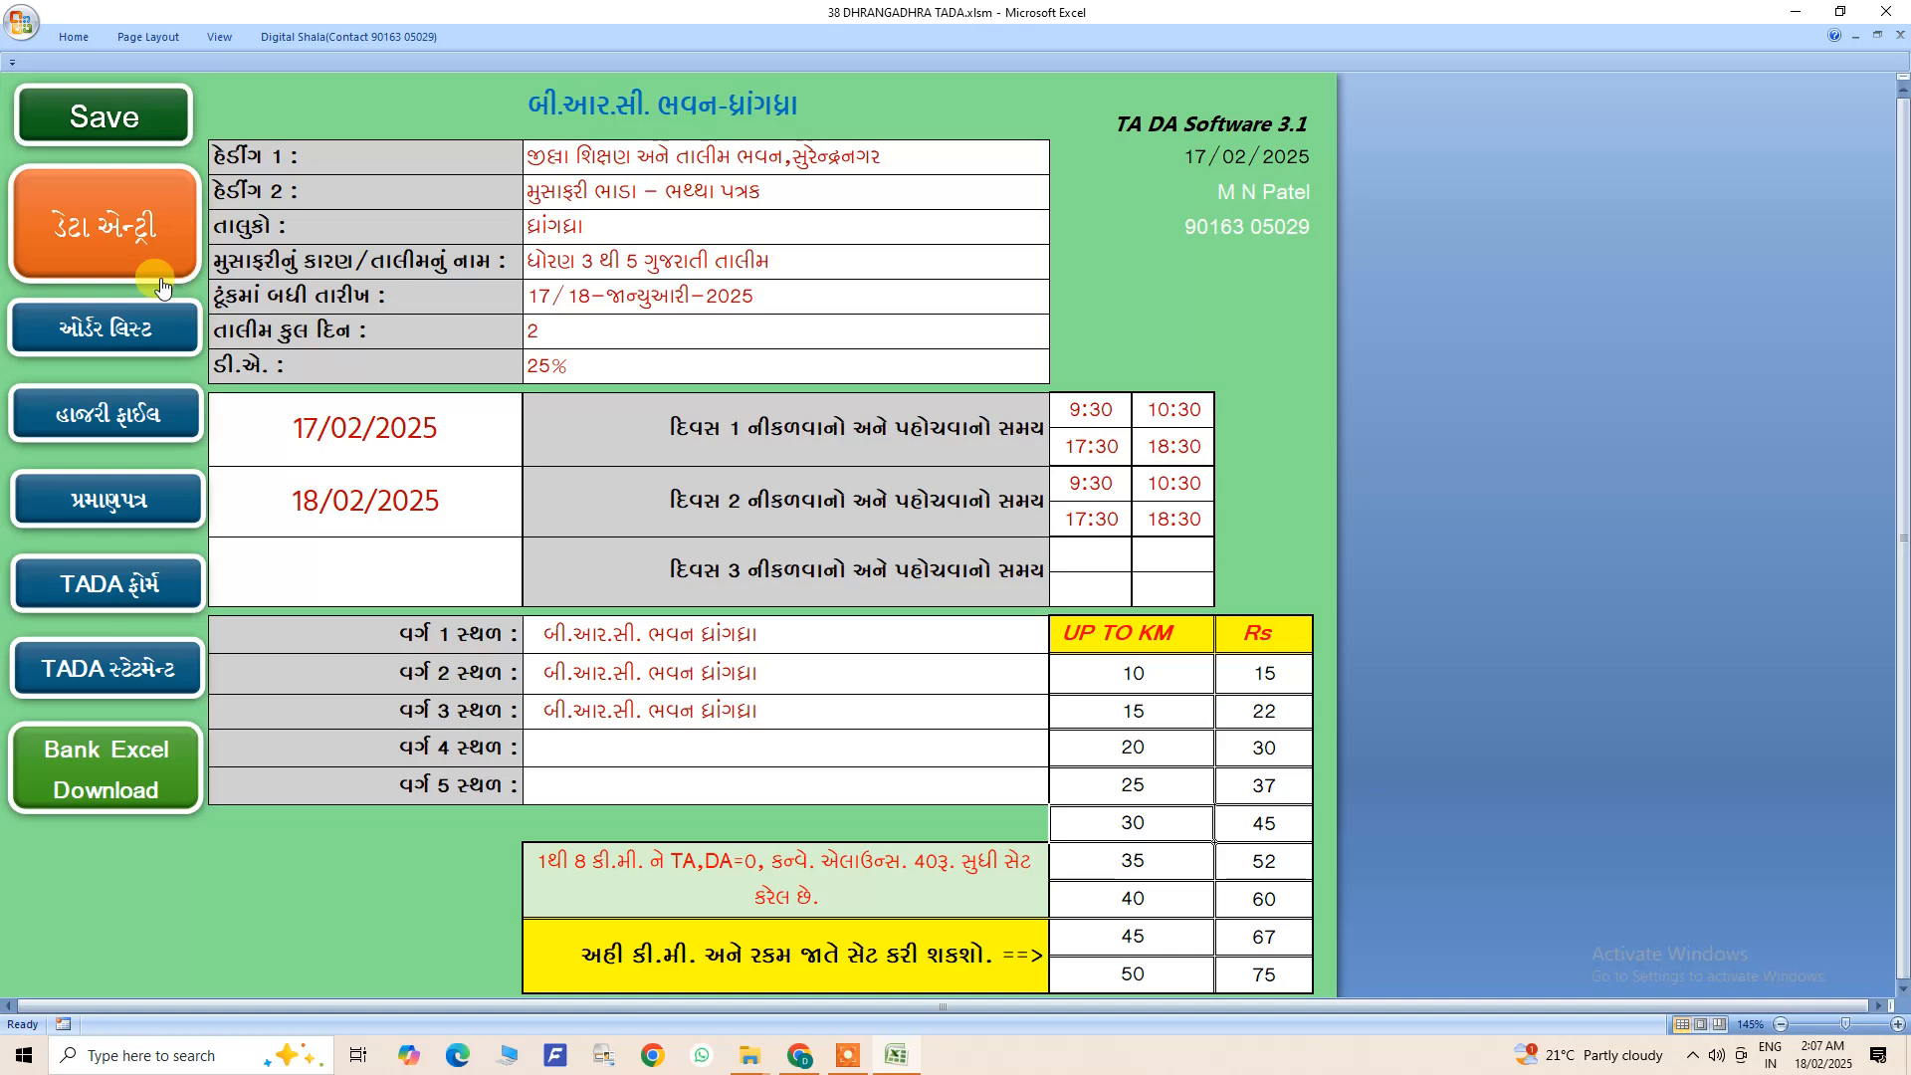
- Open the ડેટા એન્ટ્રી sheet and examine its cluster, DISE code and English and Gujarati school name columns
left_click(130, 231)
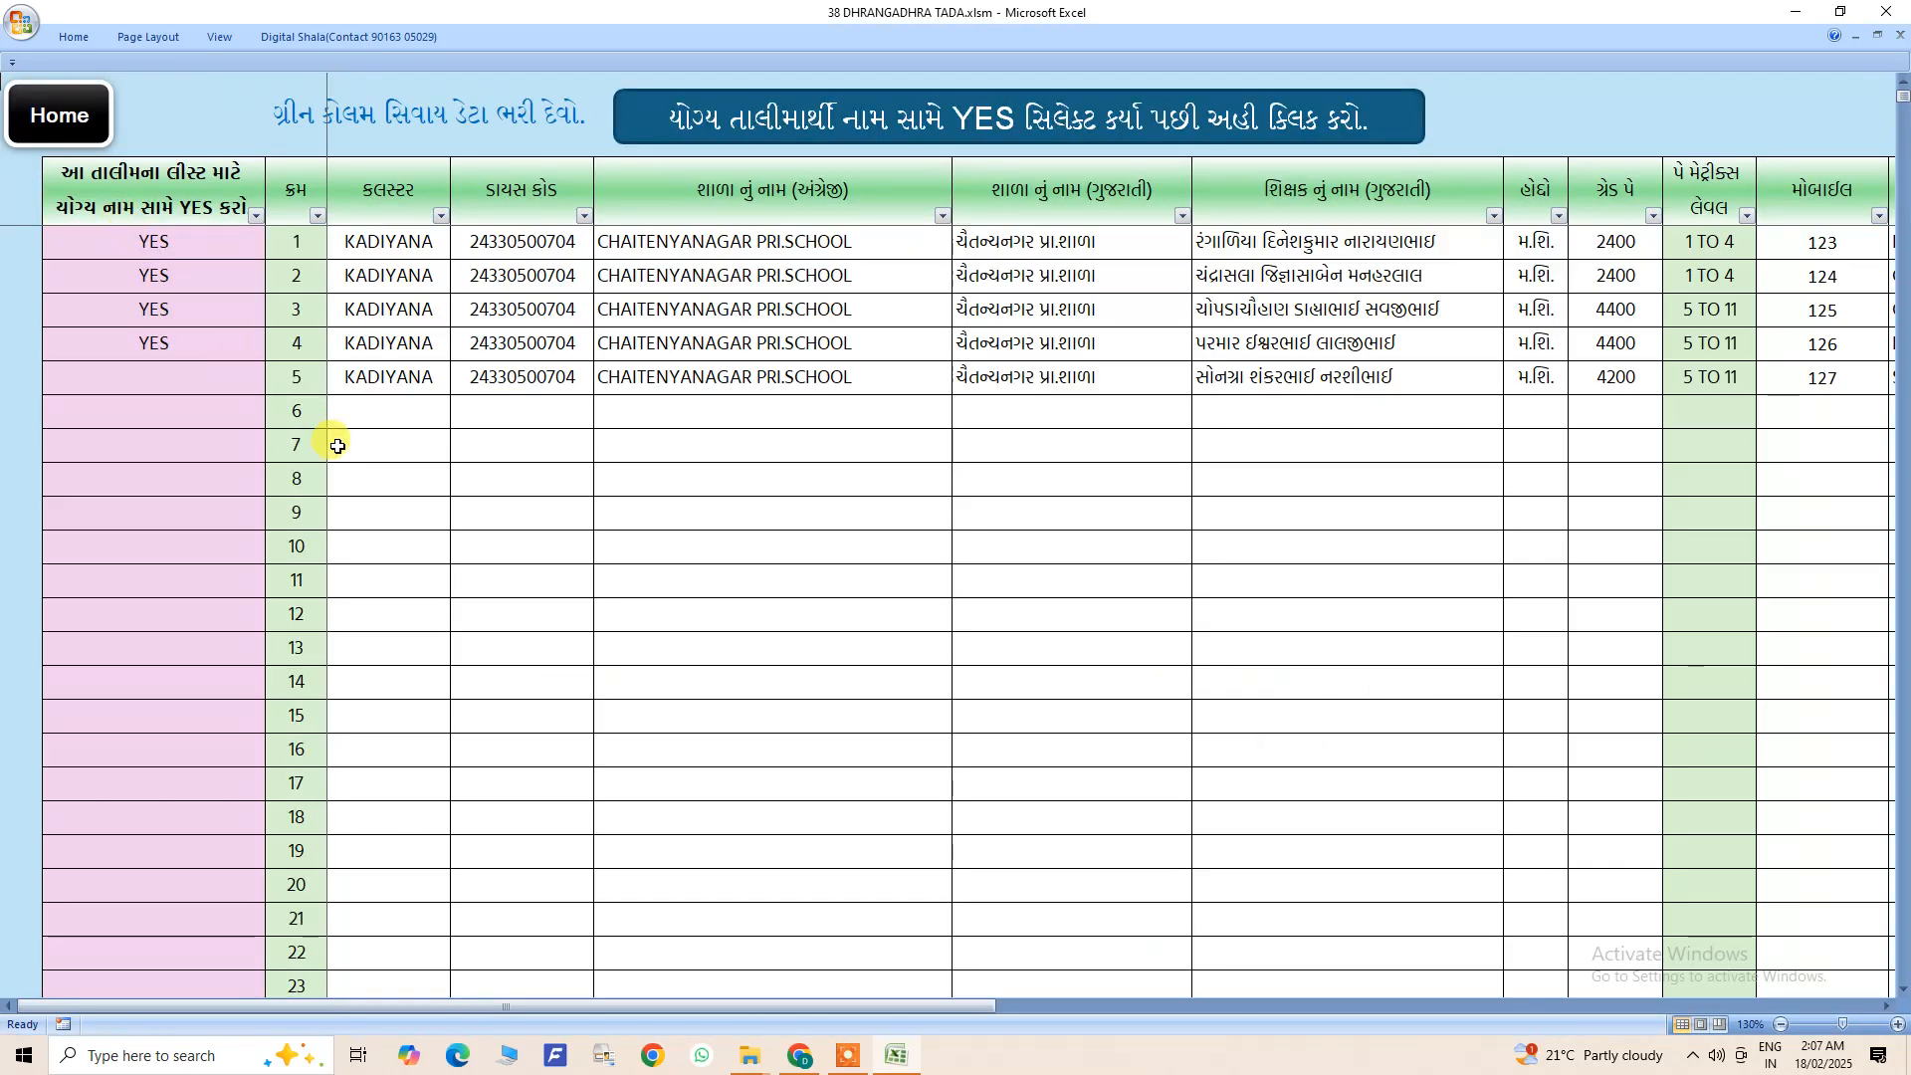
left_click_drag(375, 243, 1239, 376)
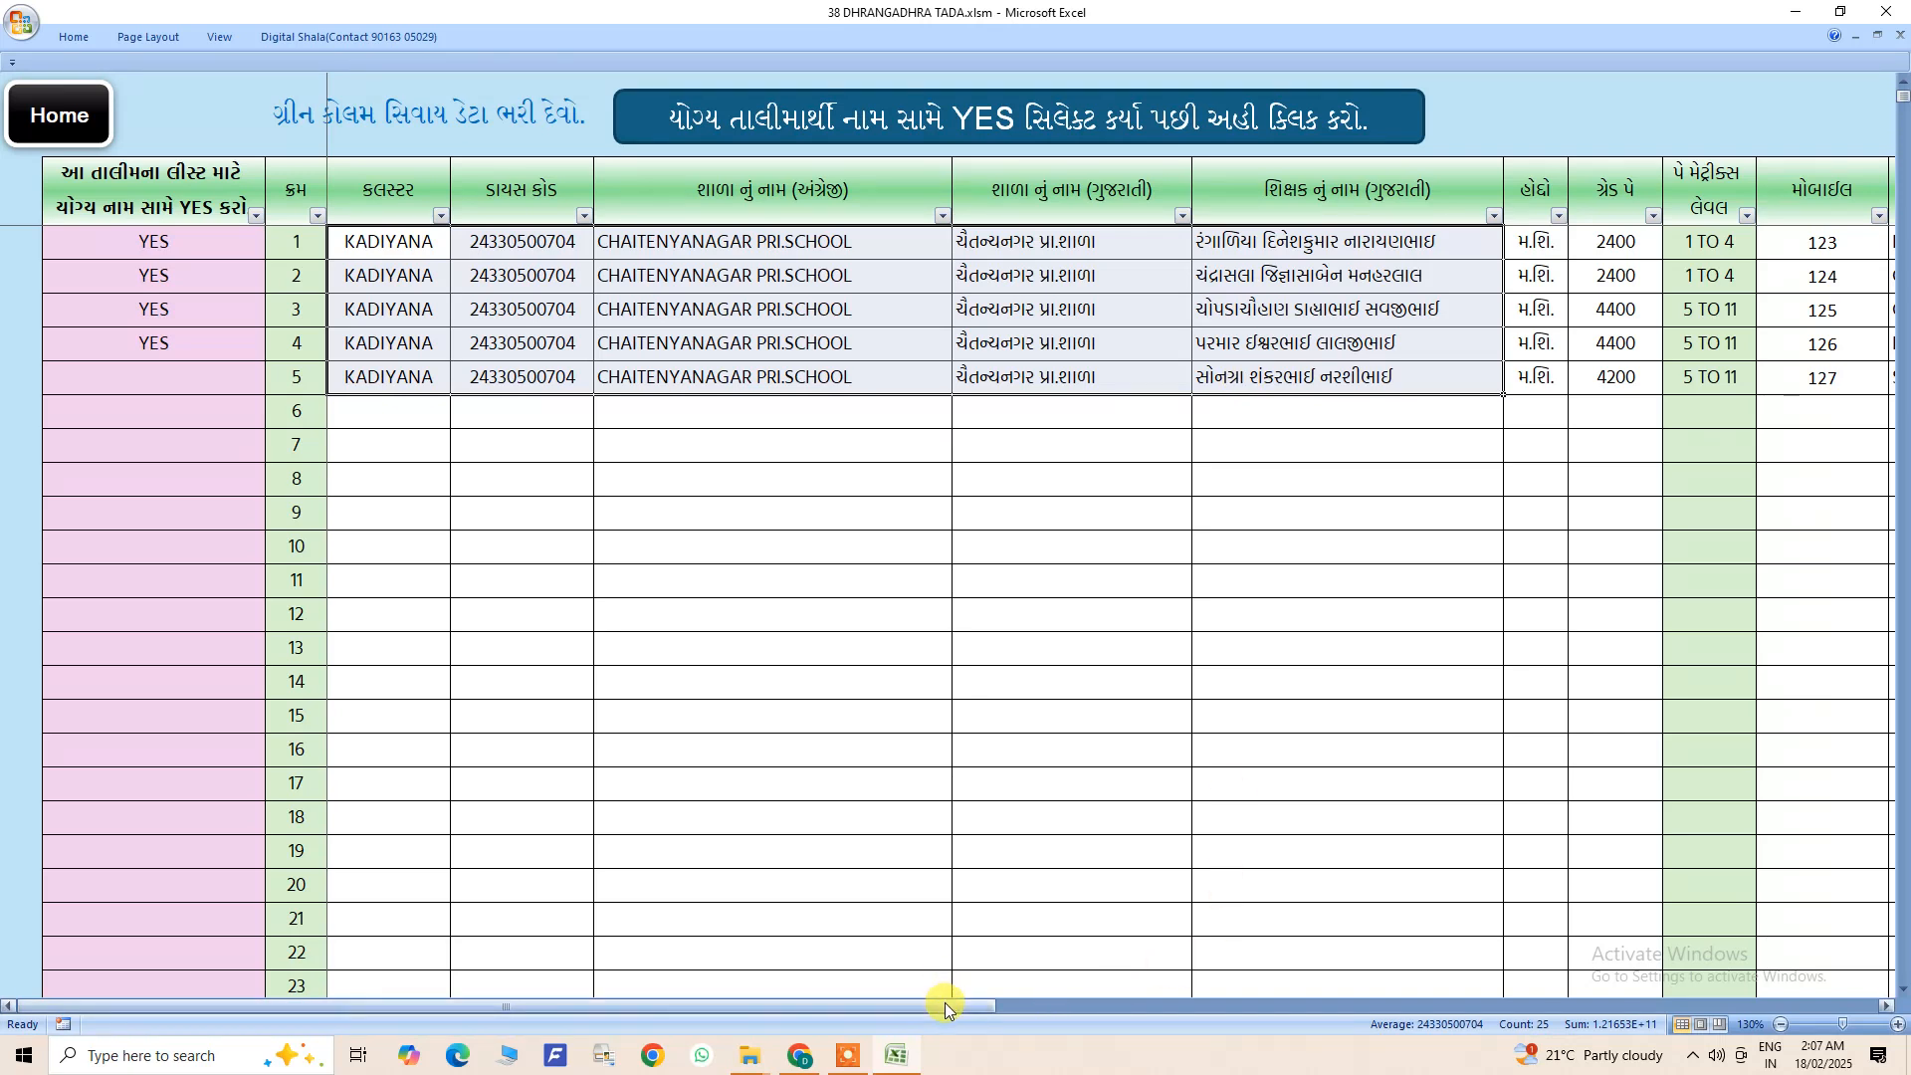
left_click_drag(945, 1001, 877, 1007)
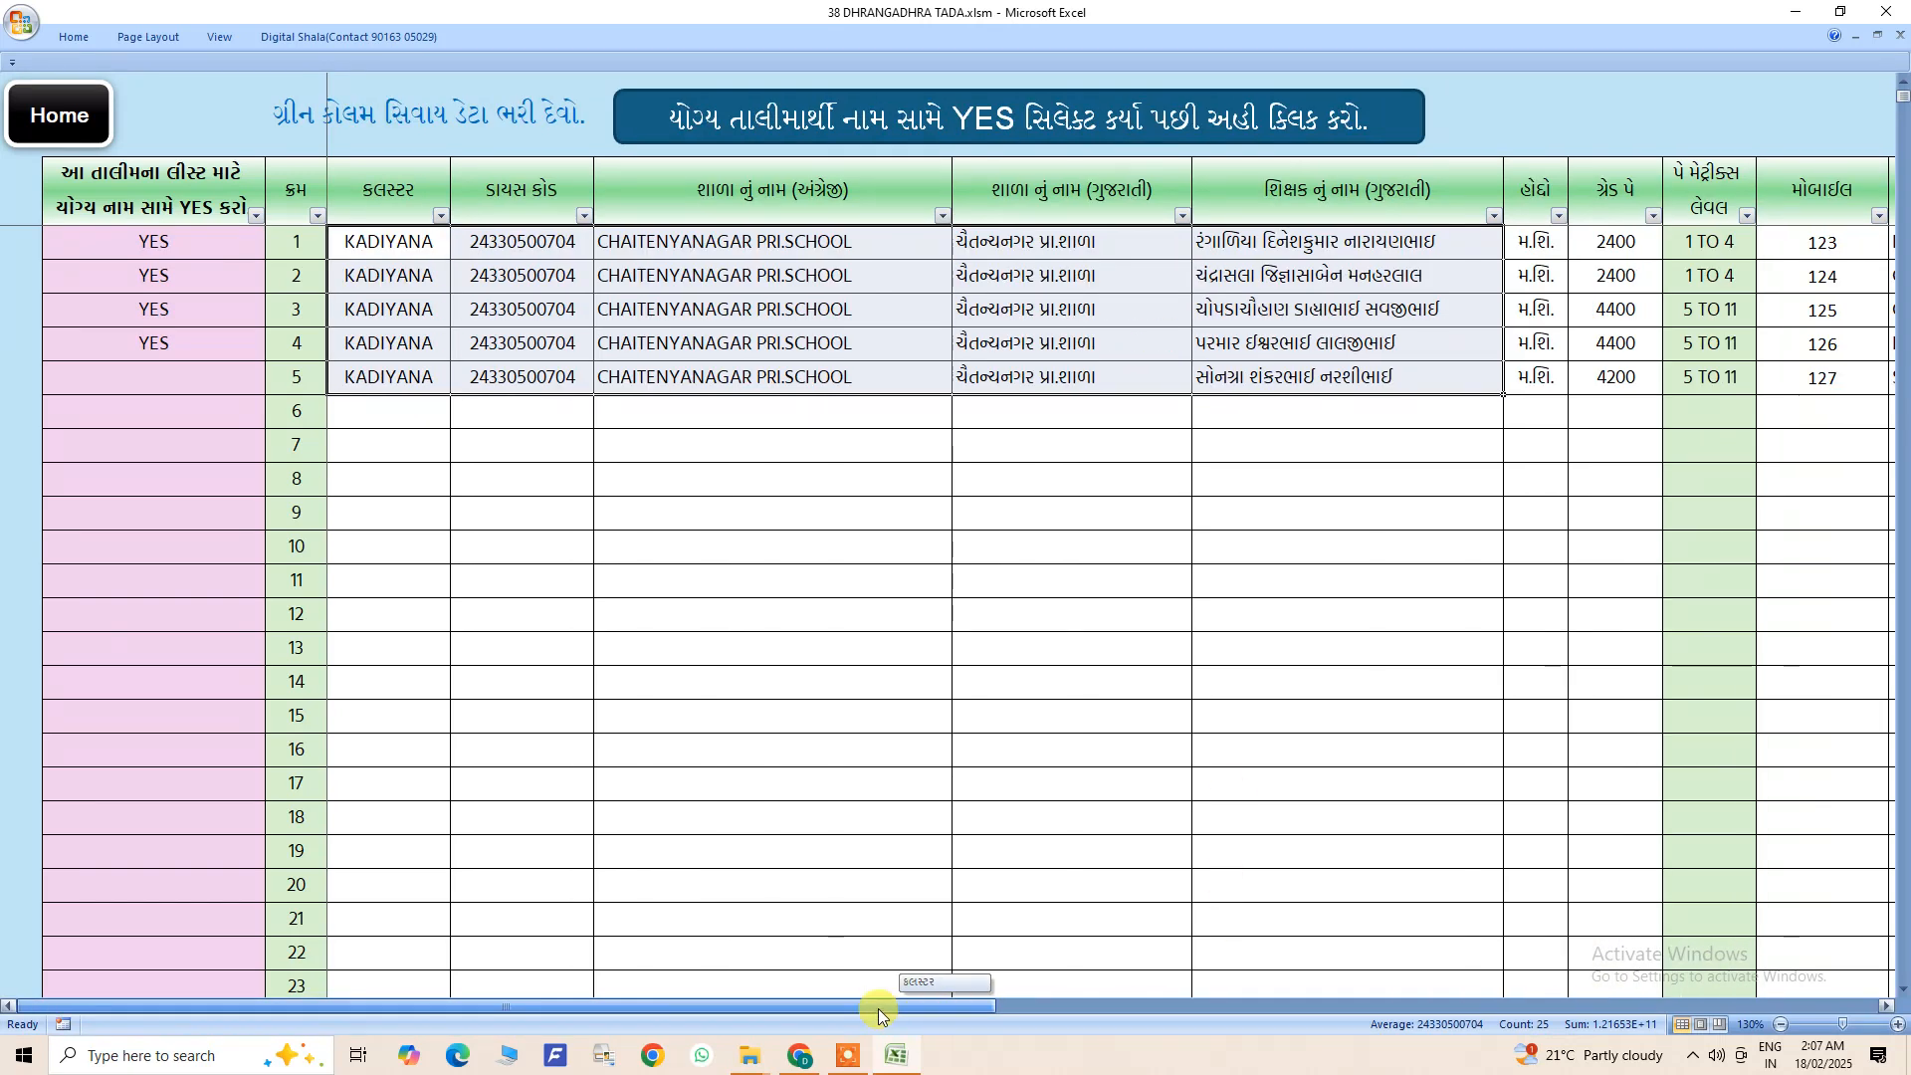
left_click(441, 244)
left_click(512, 244)
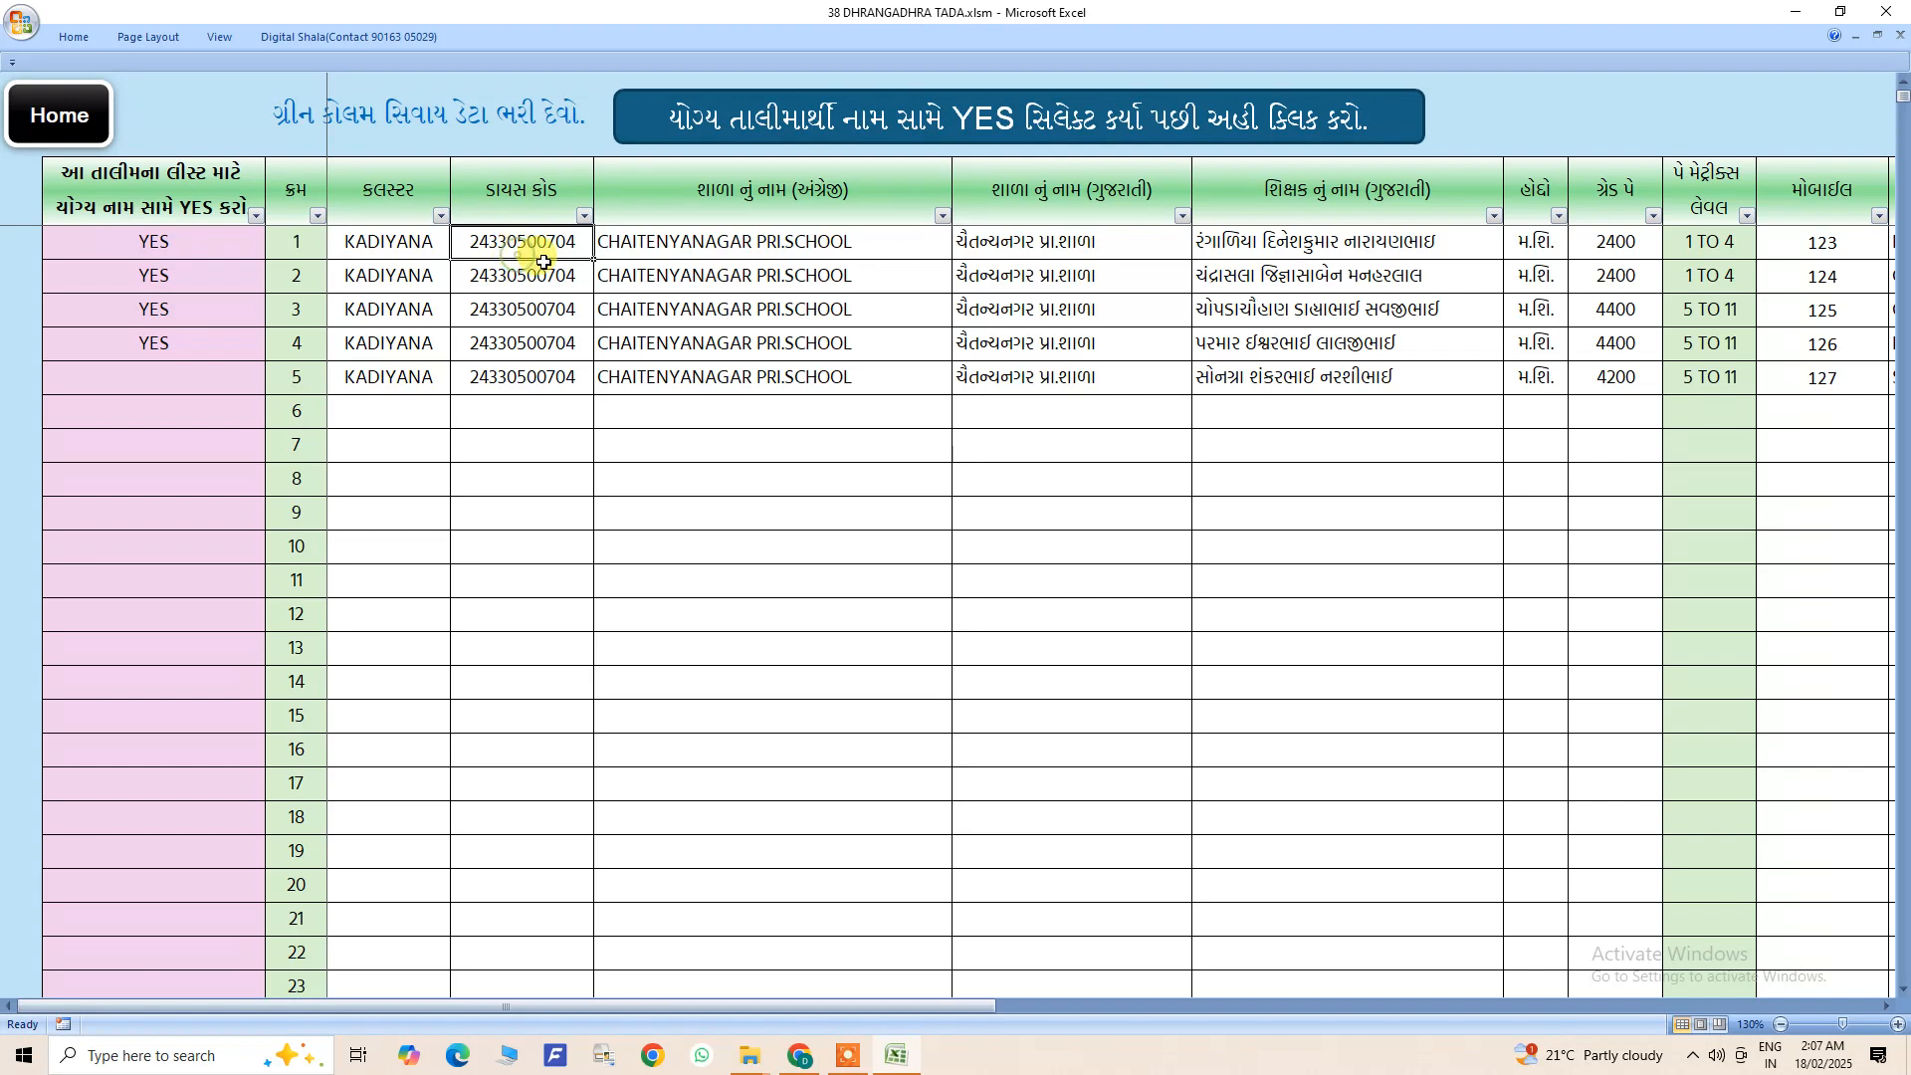
left_click(781, 249)
left_click(1087, 241)
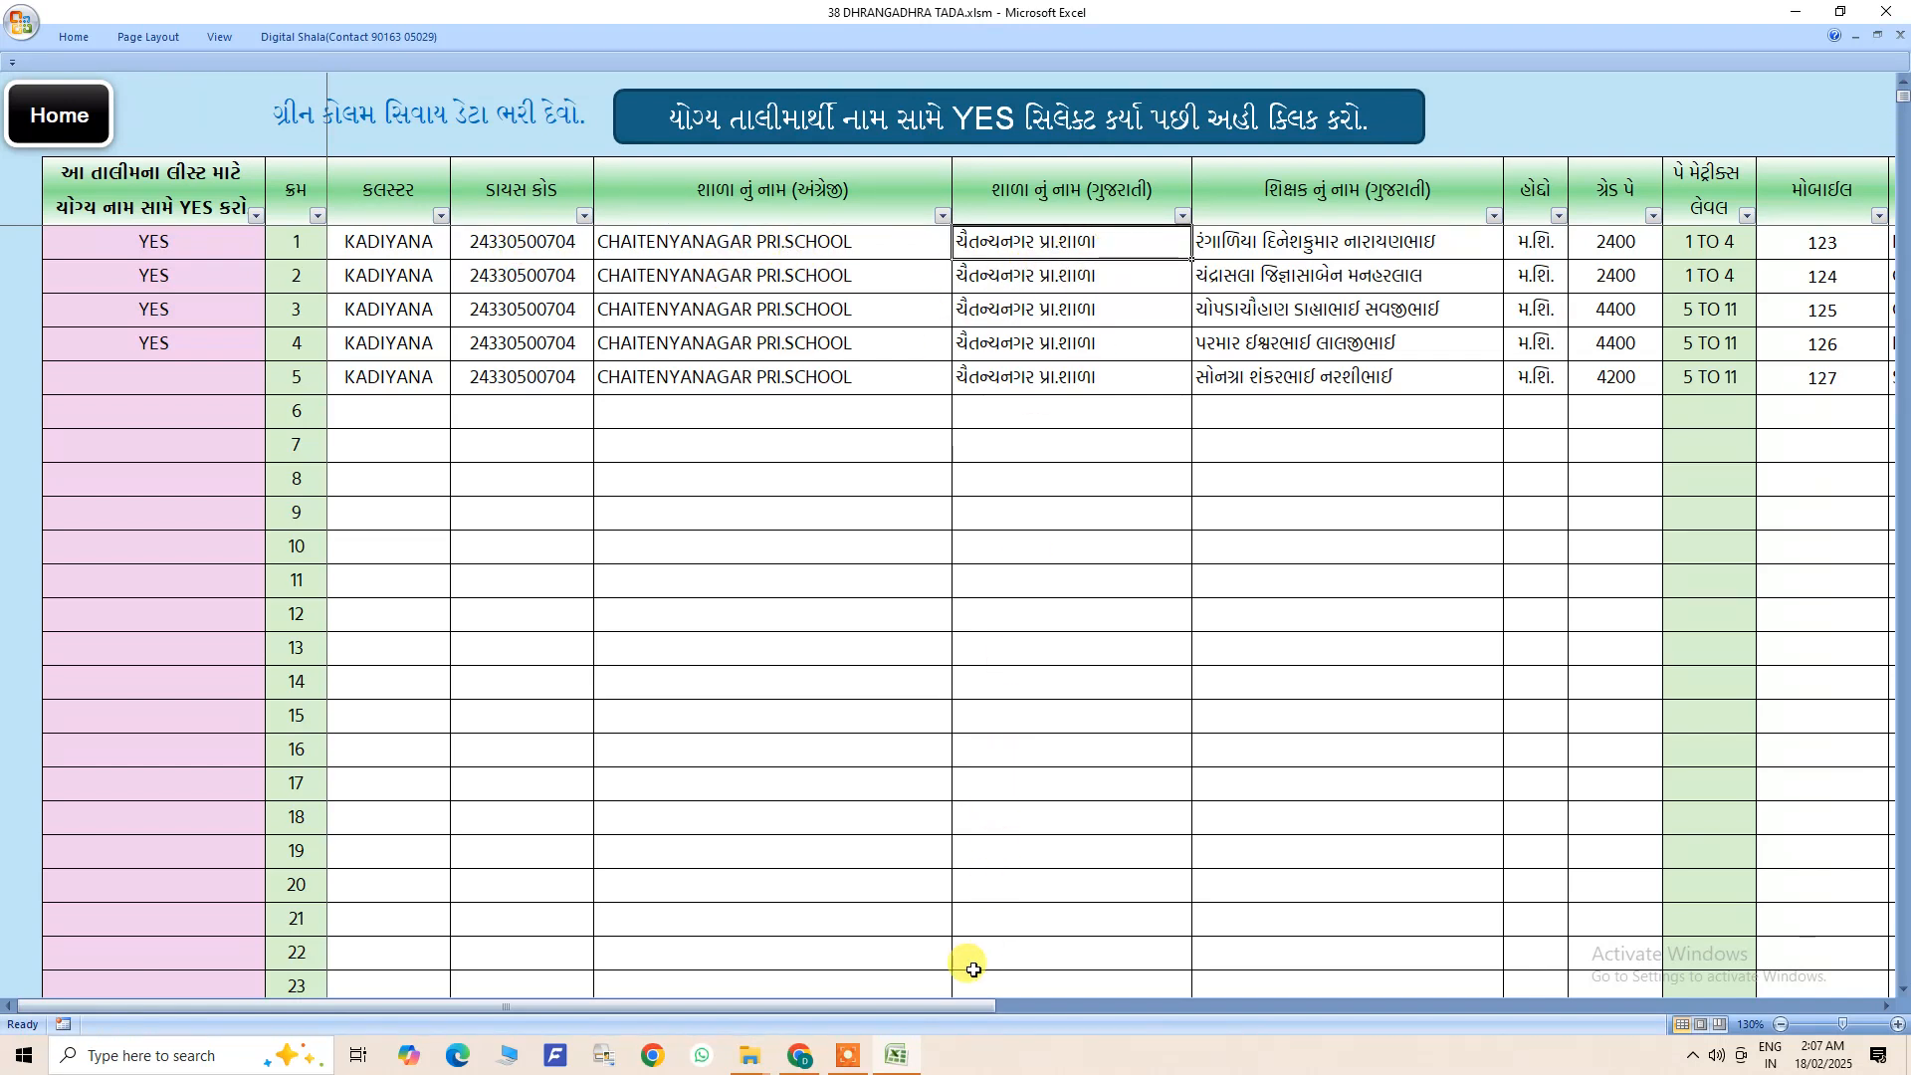
left_click_drag(522, 243, 527, 705)
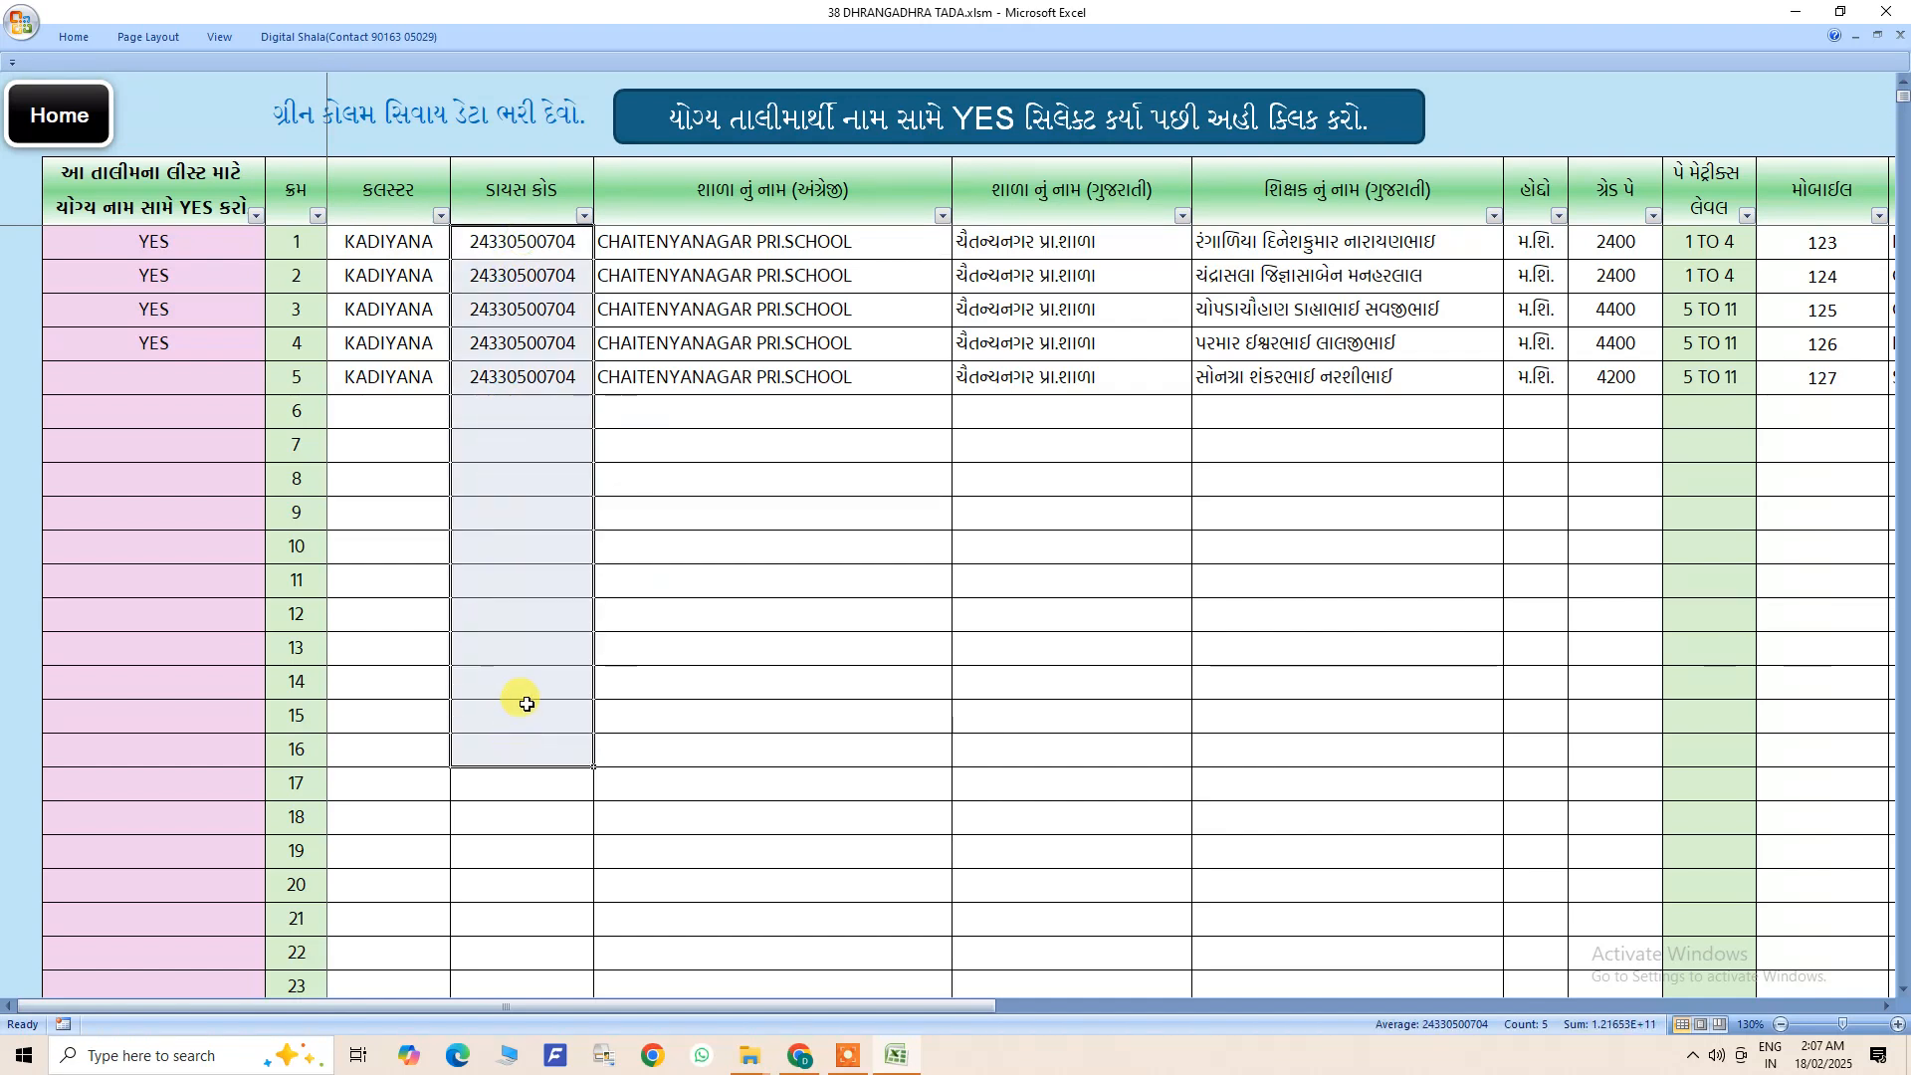
- Check the Gujarati teacher name and designation columns on the data entry sheet
left_click_drag(820, 1006, 958, 1011)
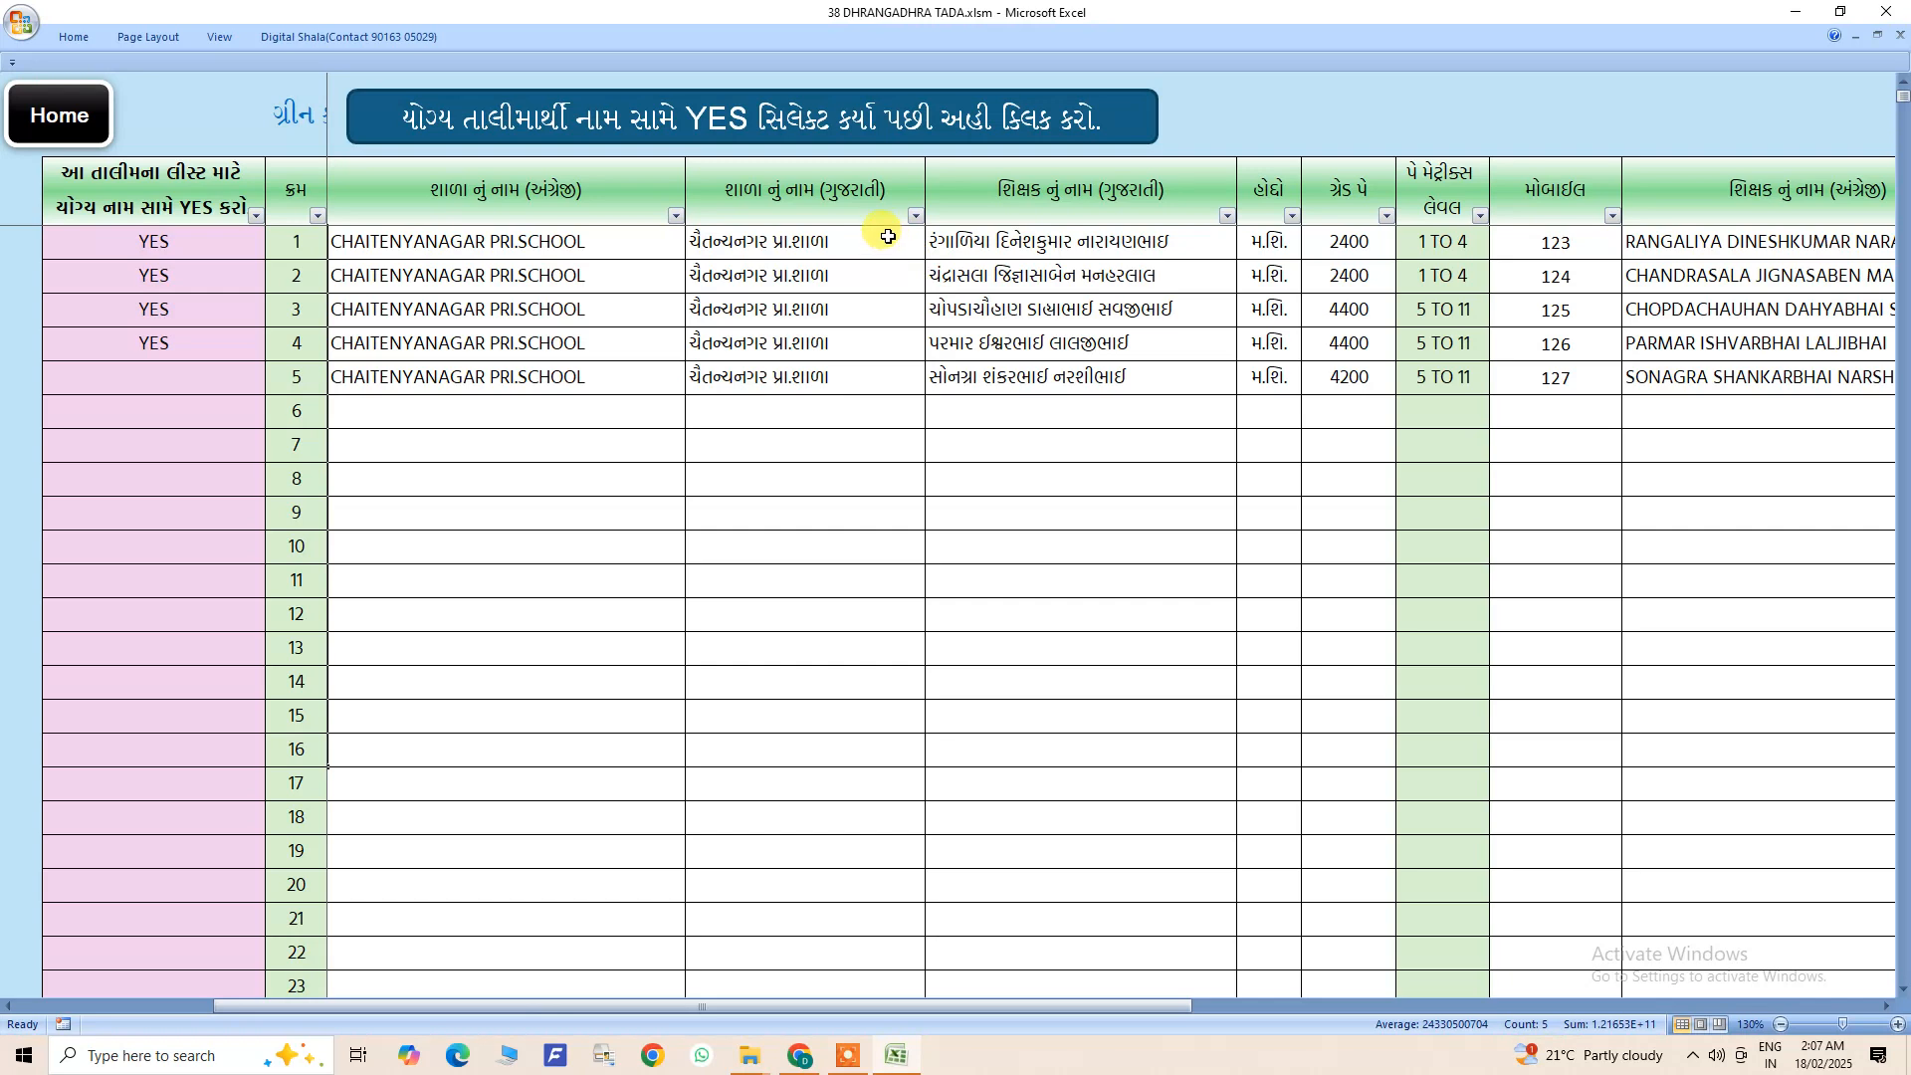
left_click(1132, 274)
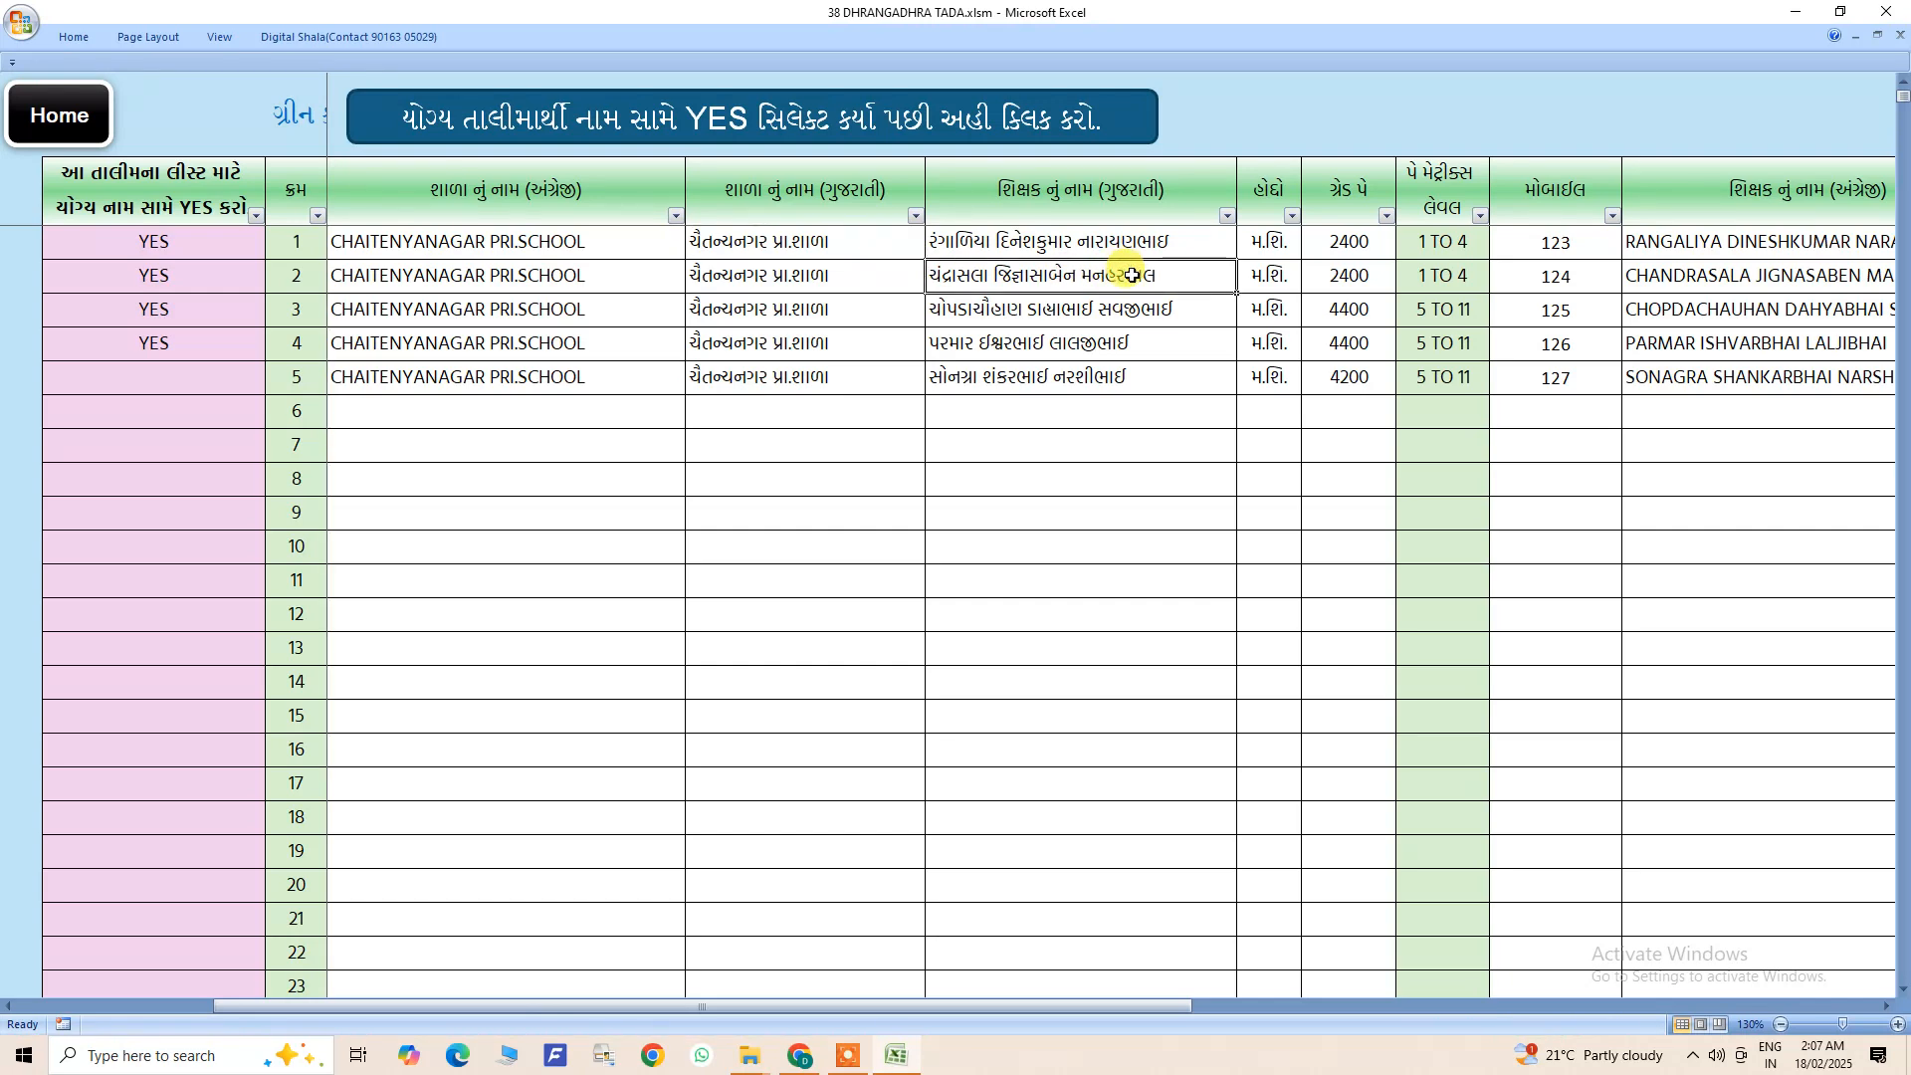
left_click(1270, 245)
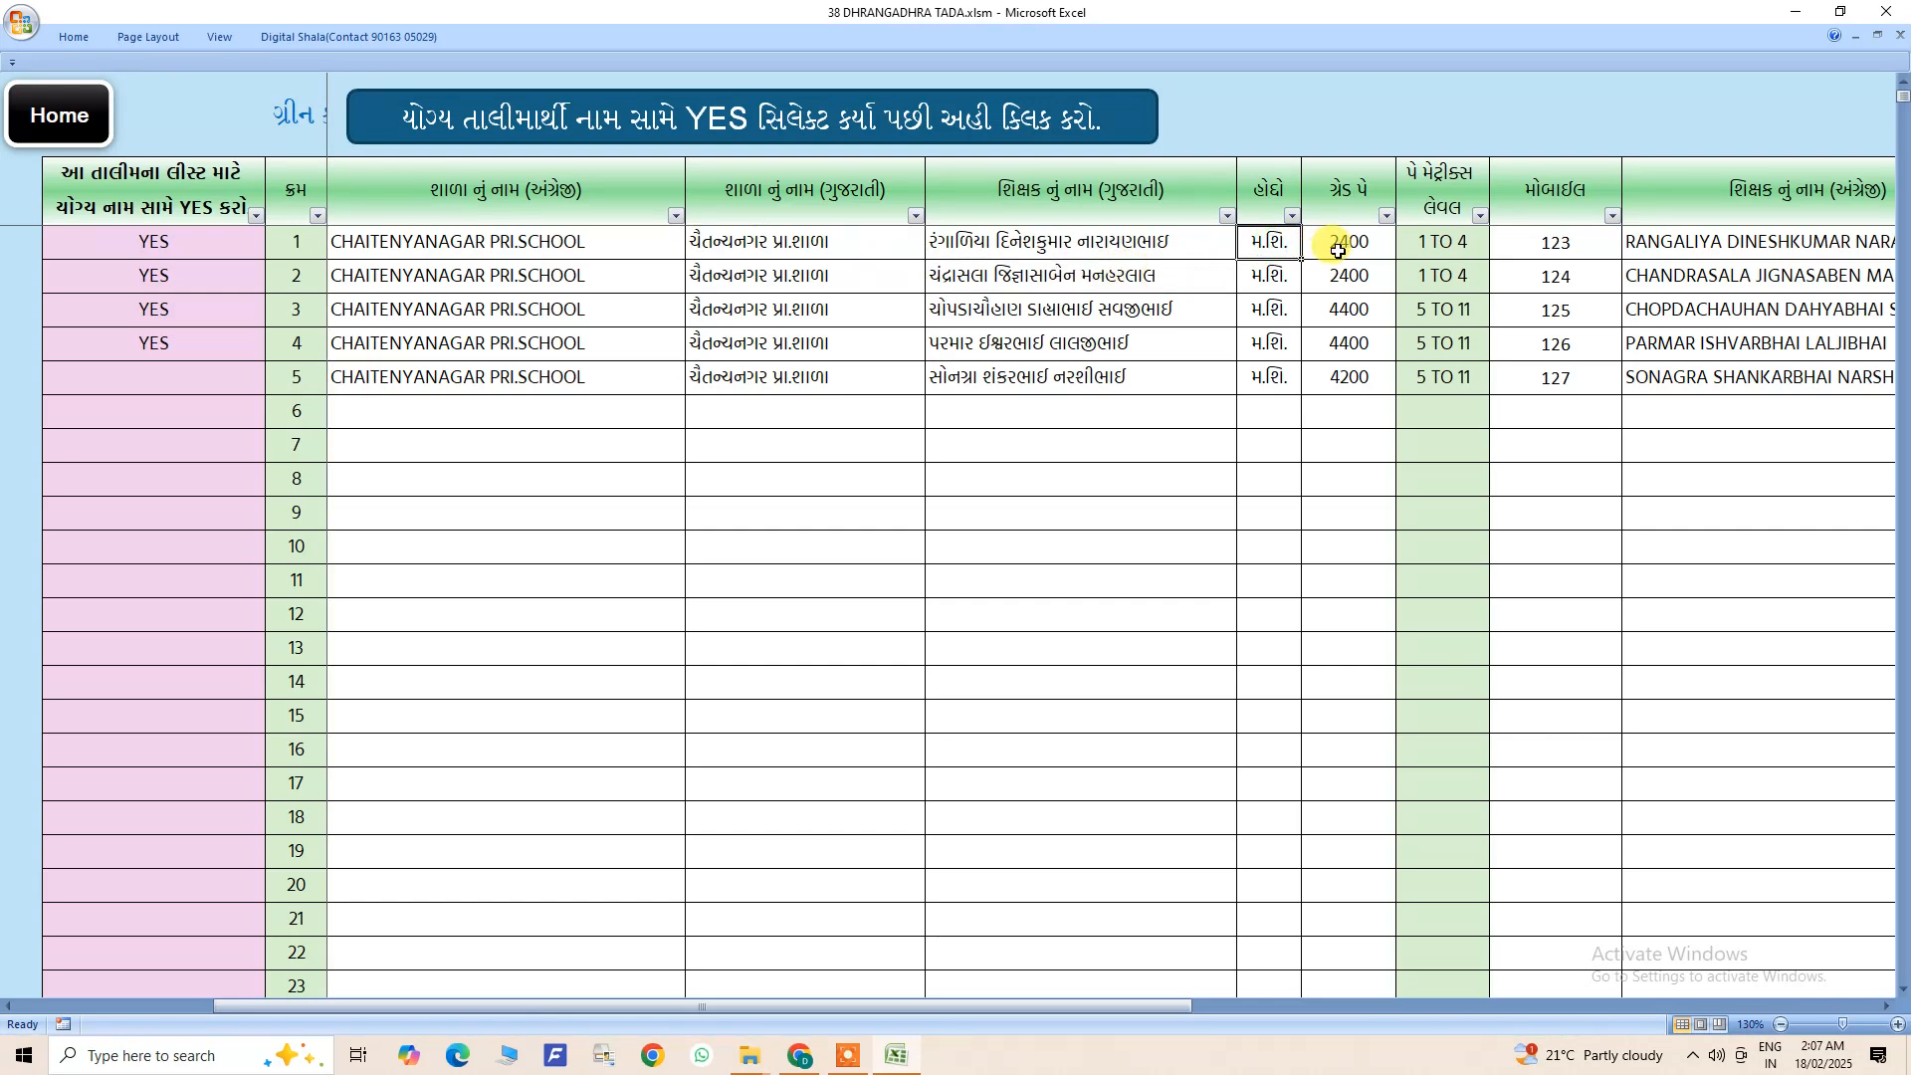
- Set the grade pay to 4200 for the teacher in row 1 and to FIX for the teacher in row 2
left_click_drag(1164, 1008, 1290, 1010)
left_click(1046, 250)
left_click(1010, 285)
left_click(1011, 282)
left_click(1044, 284)
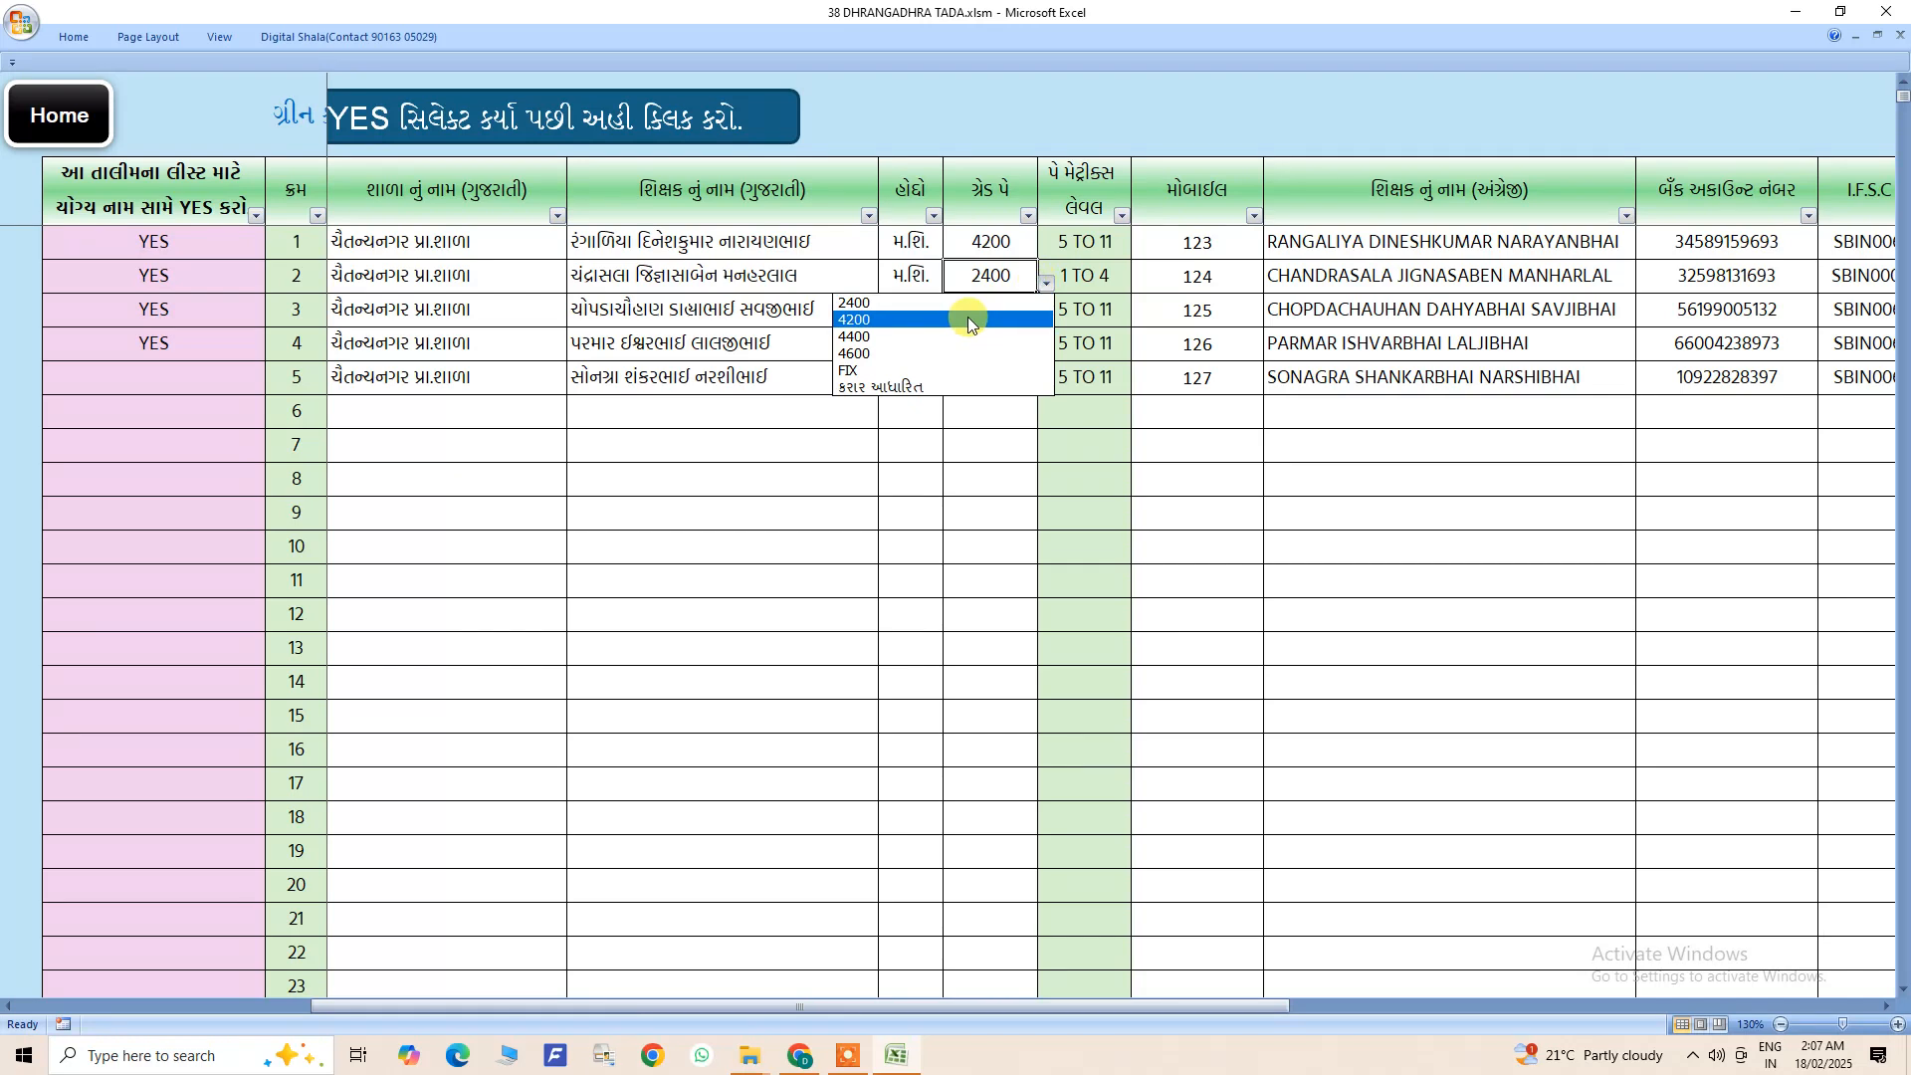
left_click(967, 319)
left_click(1044, 288)
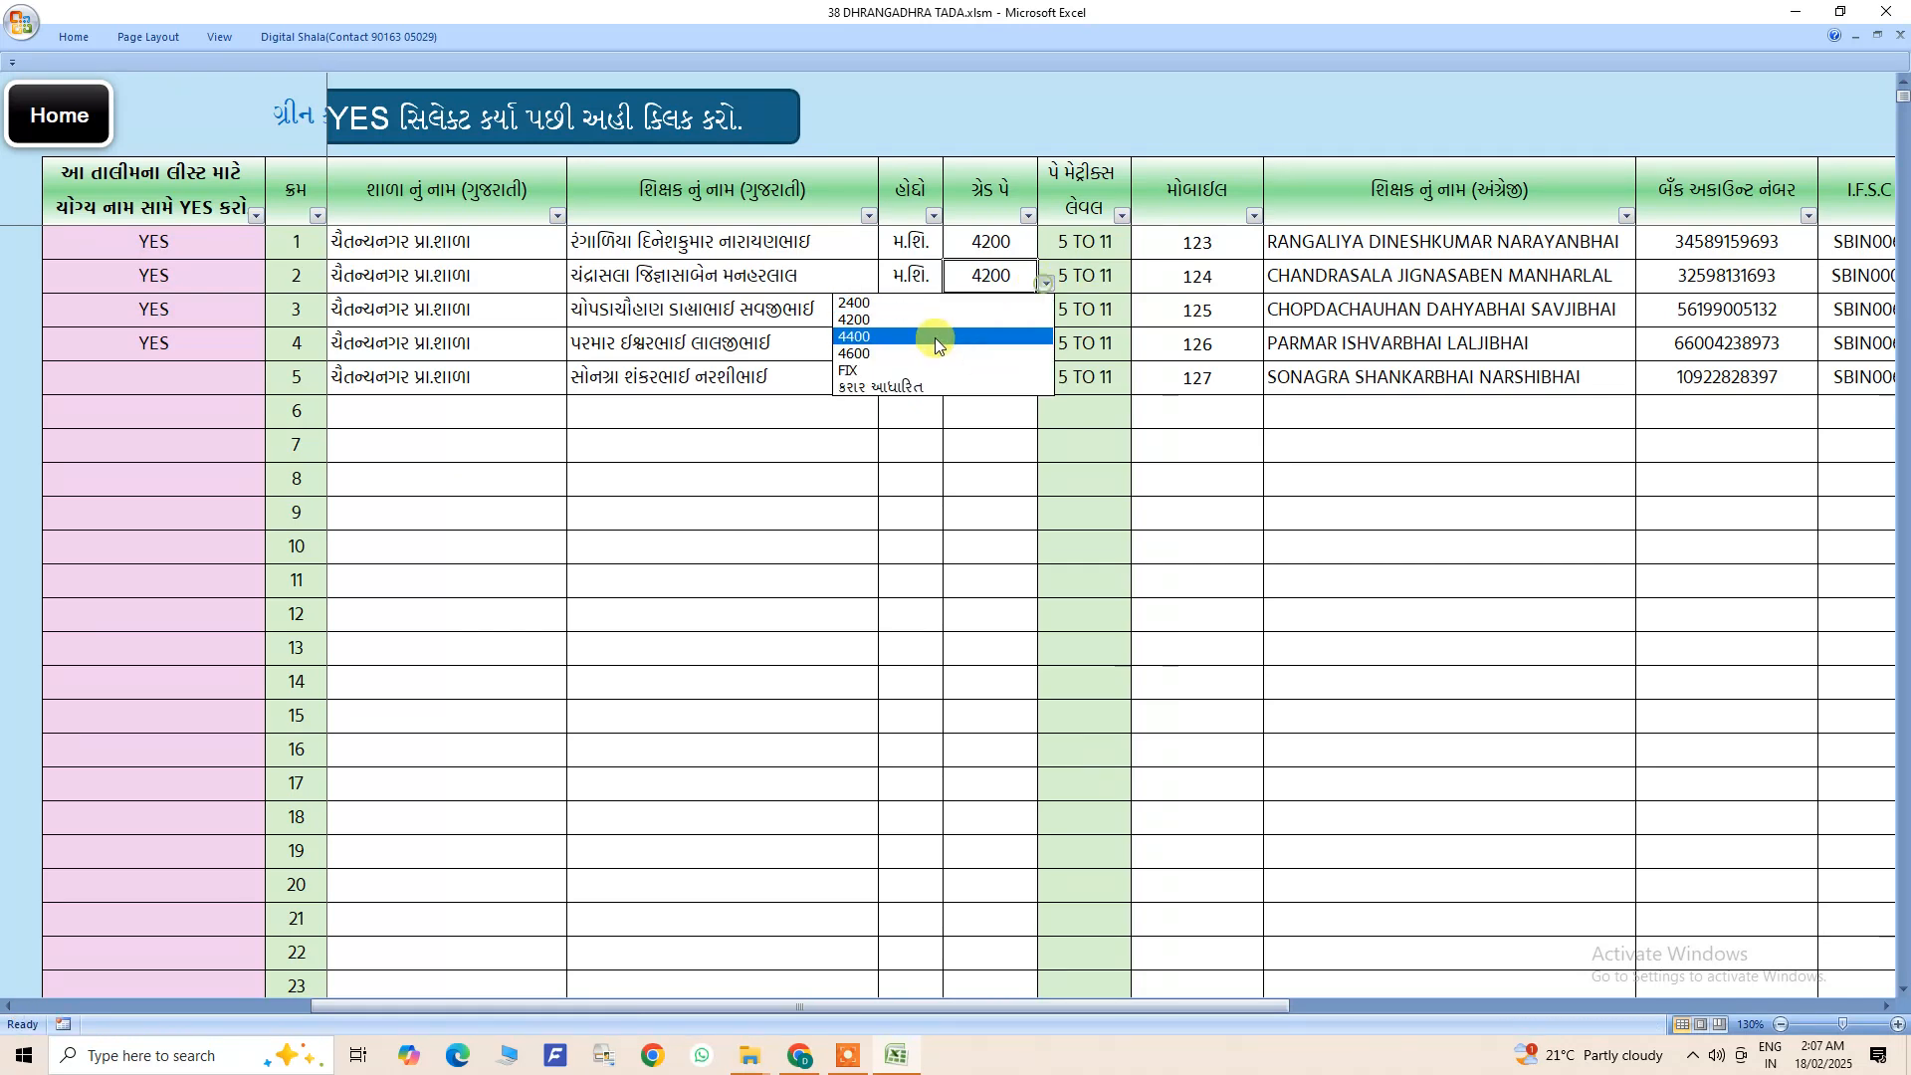
left_click(891, 367)
- Set the grade pay of the teacher in row 4 to કરાર આધારિત
left_click(990, 343)
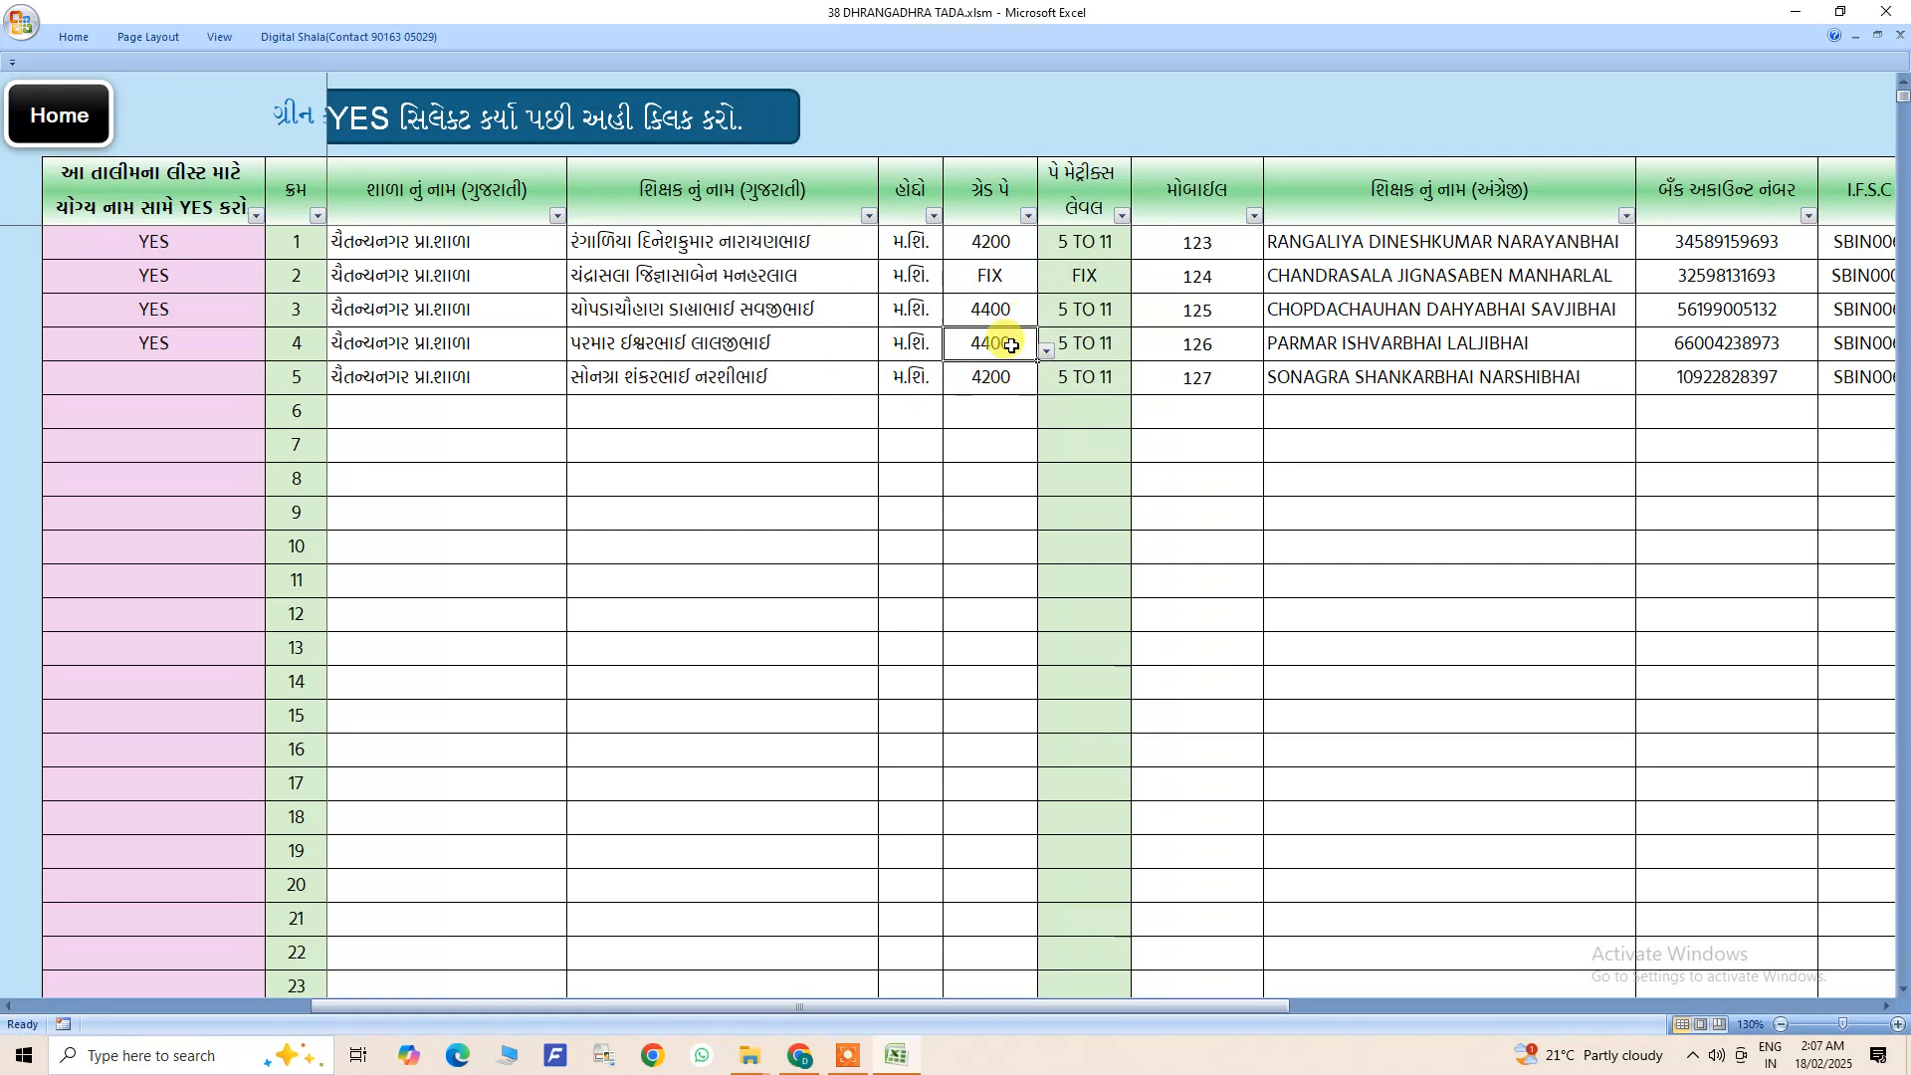
left_click(1046, 351)
left_click(961, 434)
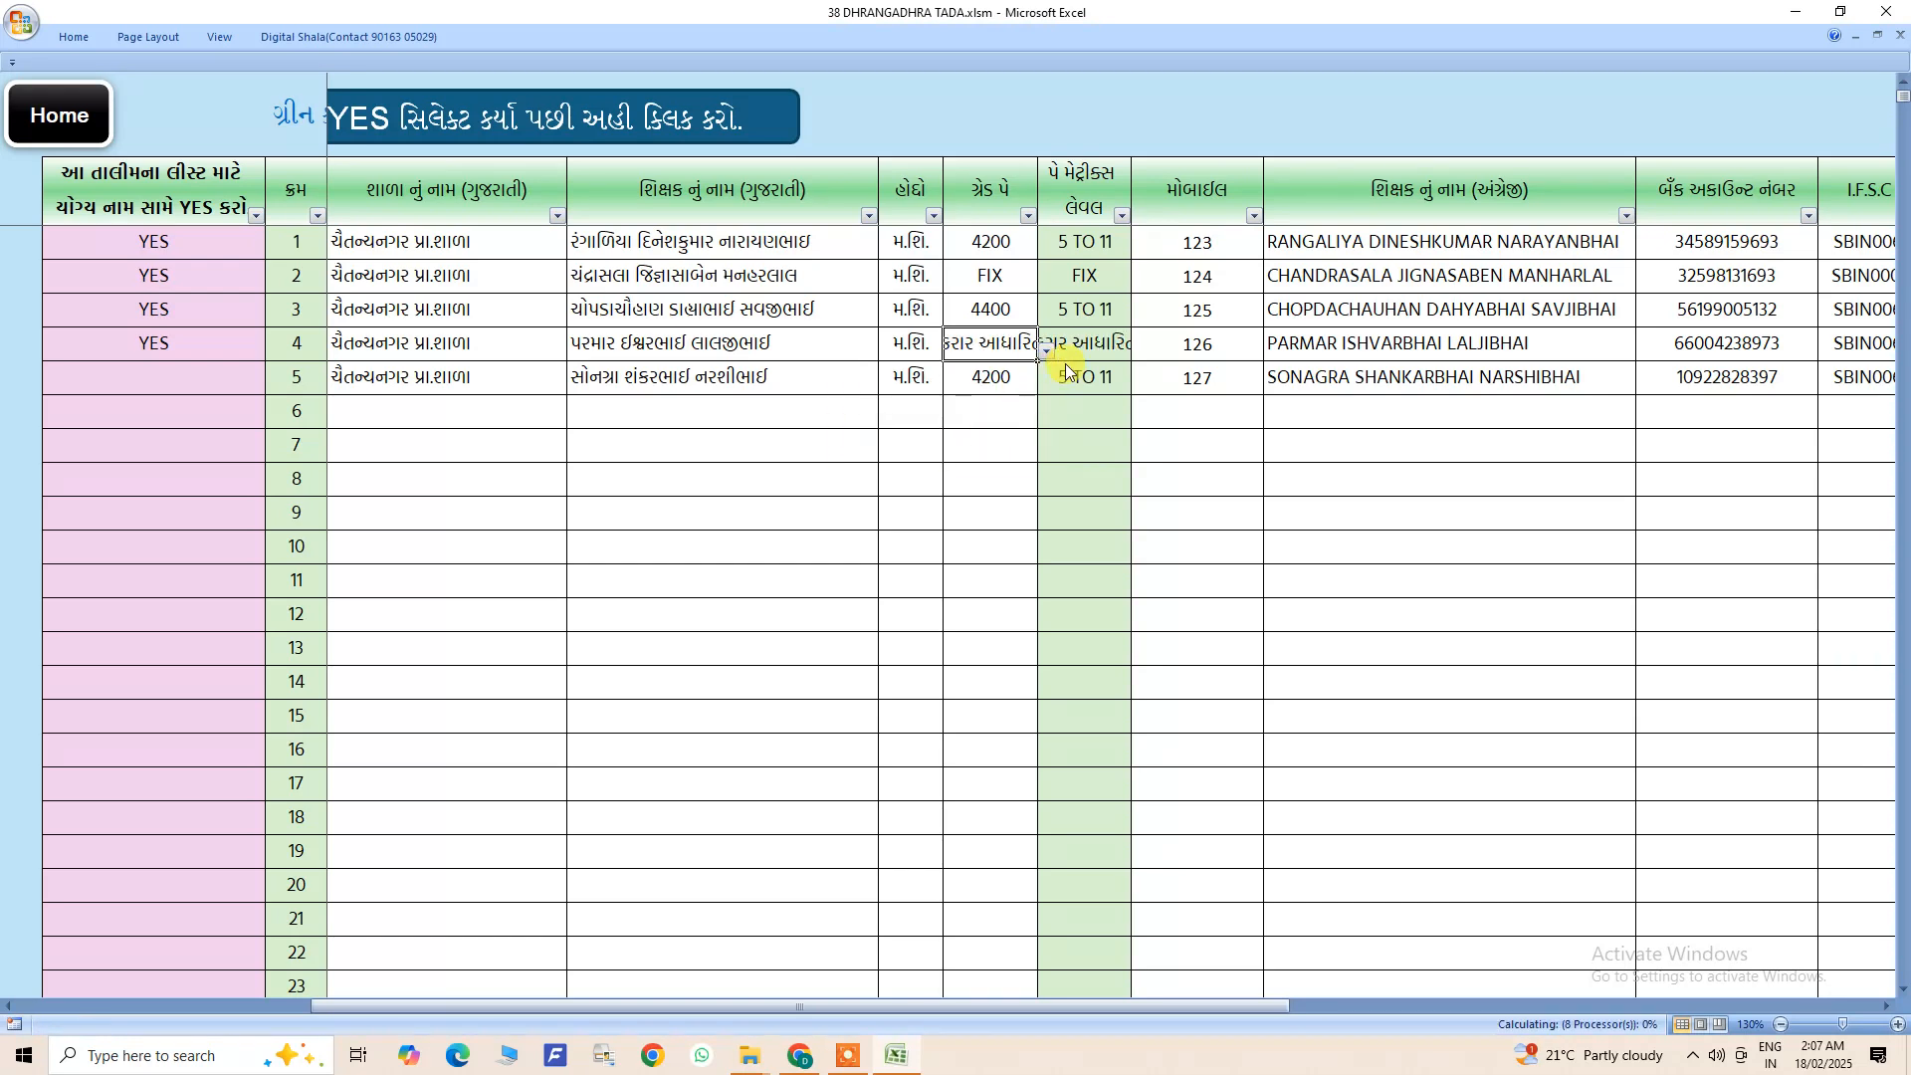
left_click(1014, 388)
- Examine the pay matrix level, mobile number and English teacher name columns
left_click_drag(1102, 240, 1091, 876)
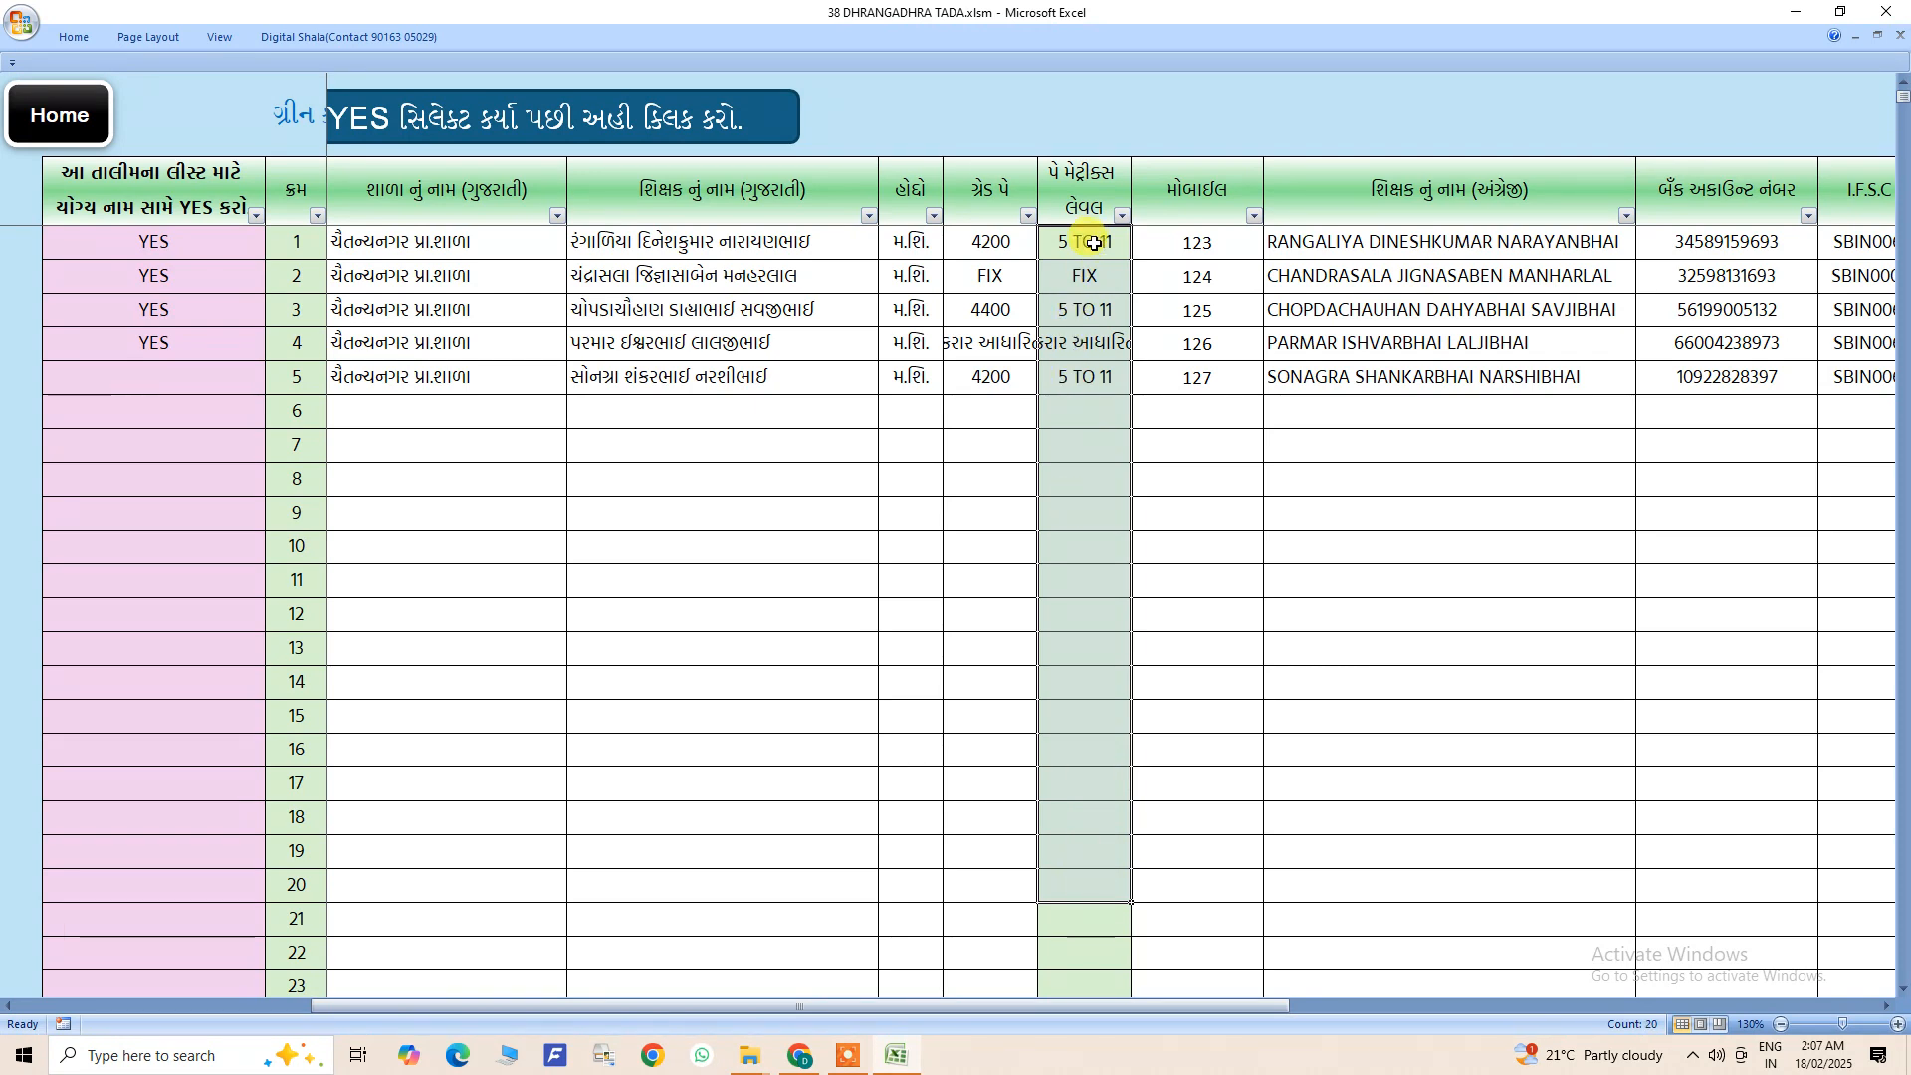
left_click_drag(1196, 241, 1220, 376)
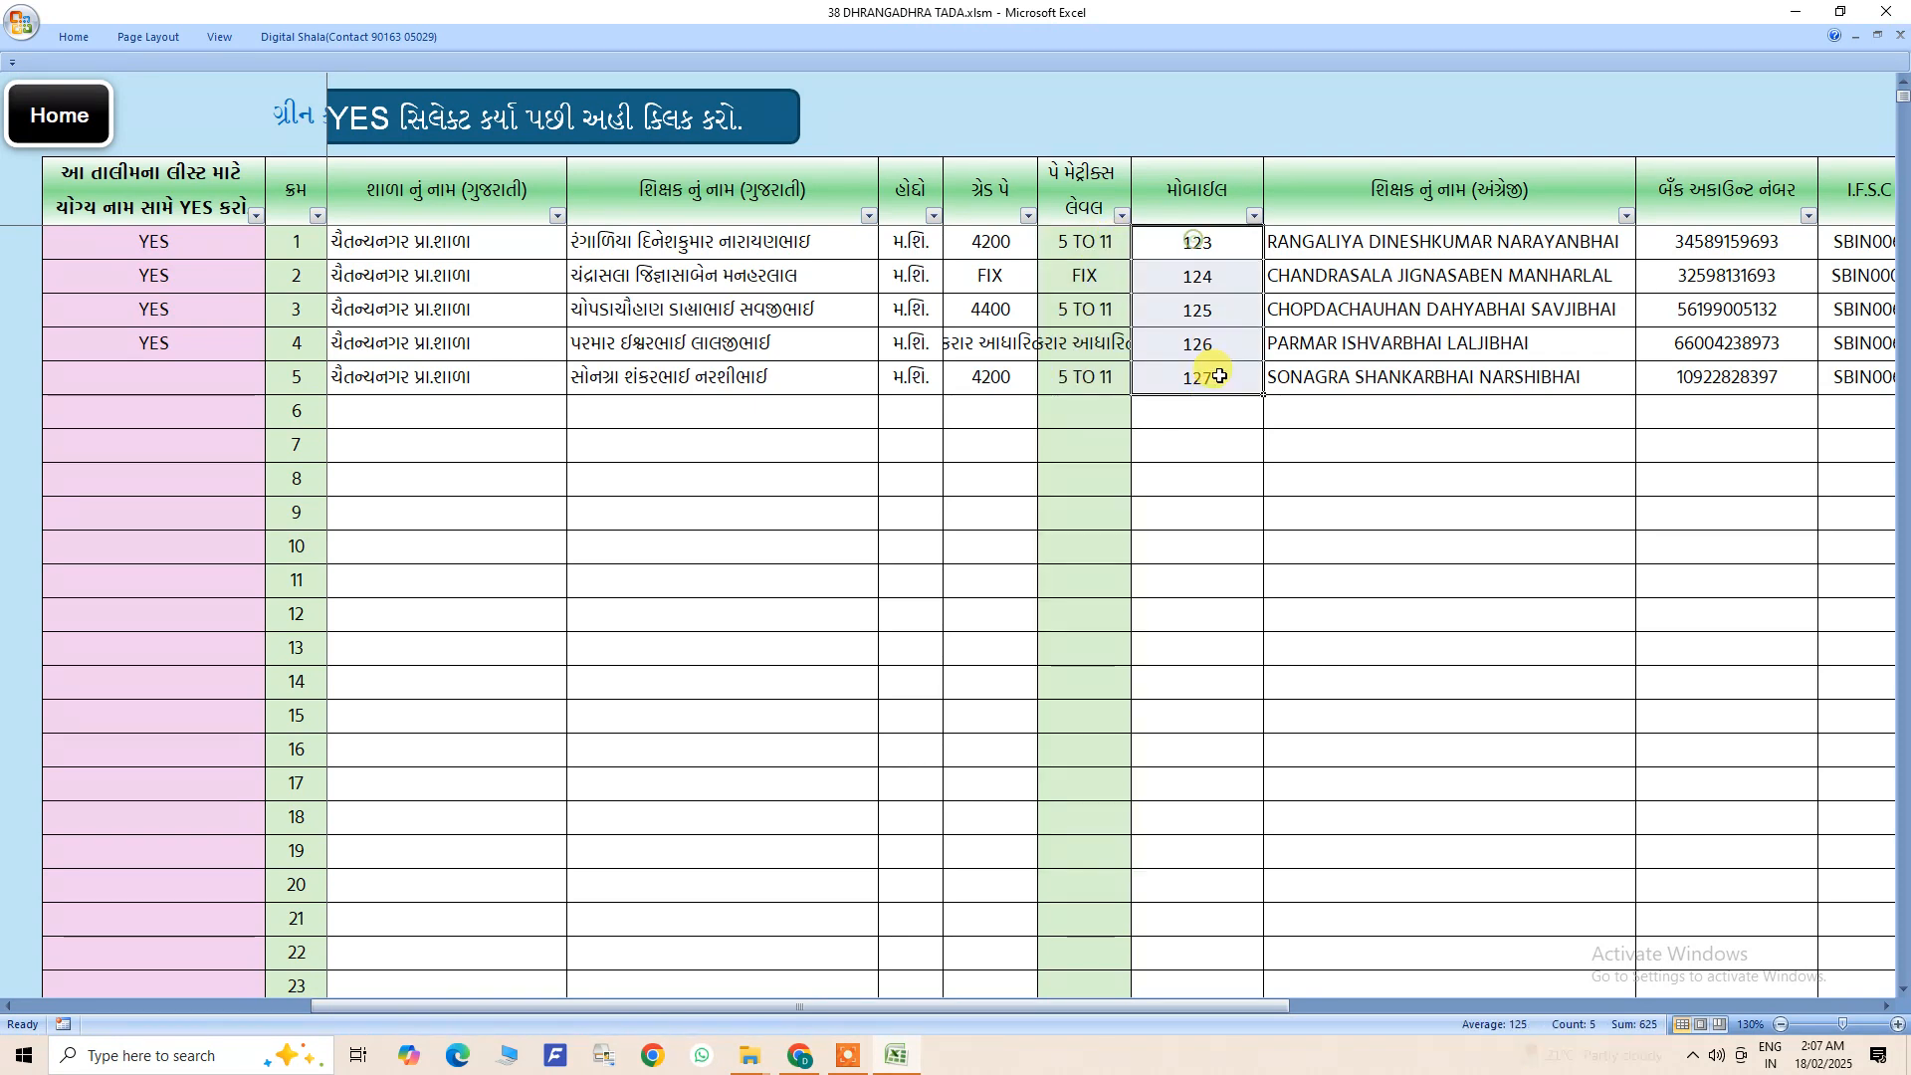
left_click(1312, 299)
- Copy the Gujarati teacher names in rows 1 to 5
left_click_drag(637, 243, 666, 376)
right_click(666, 376)
left_click(725, 541)
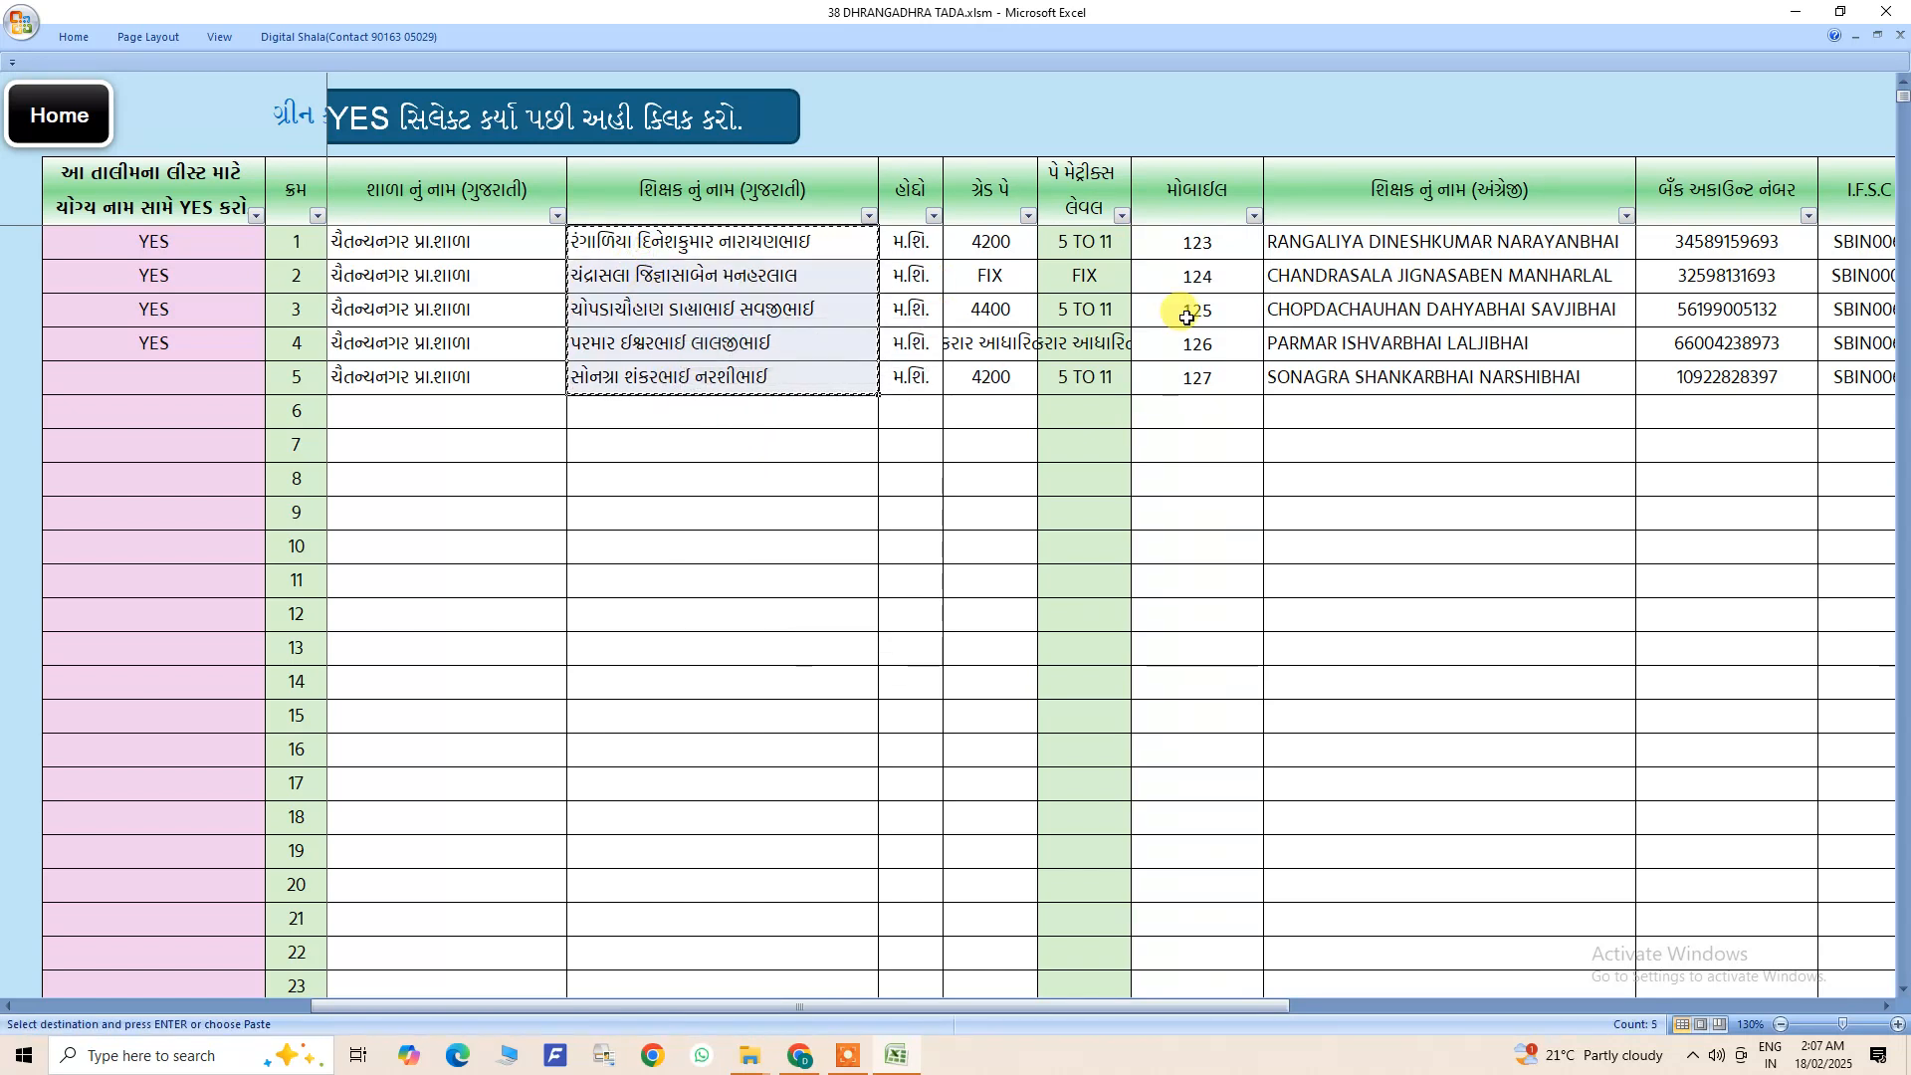
right_click(1298, 242)
key("Escape")
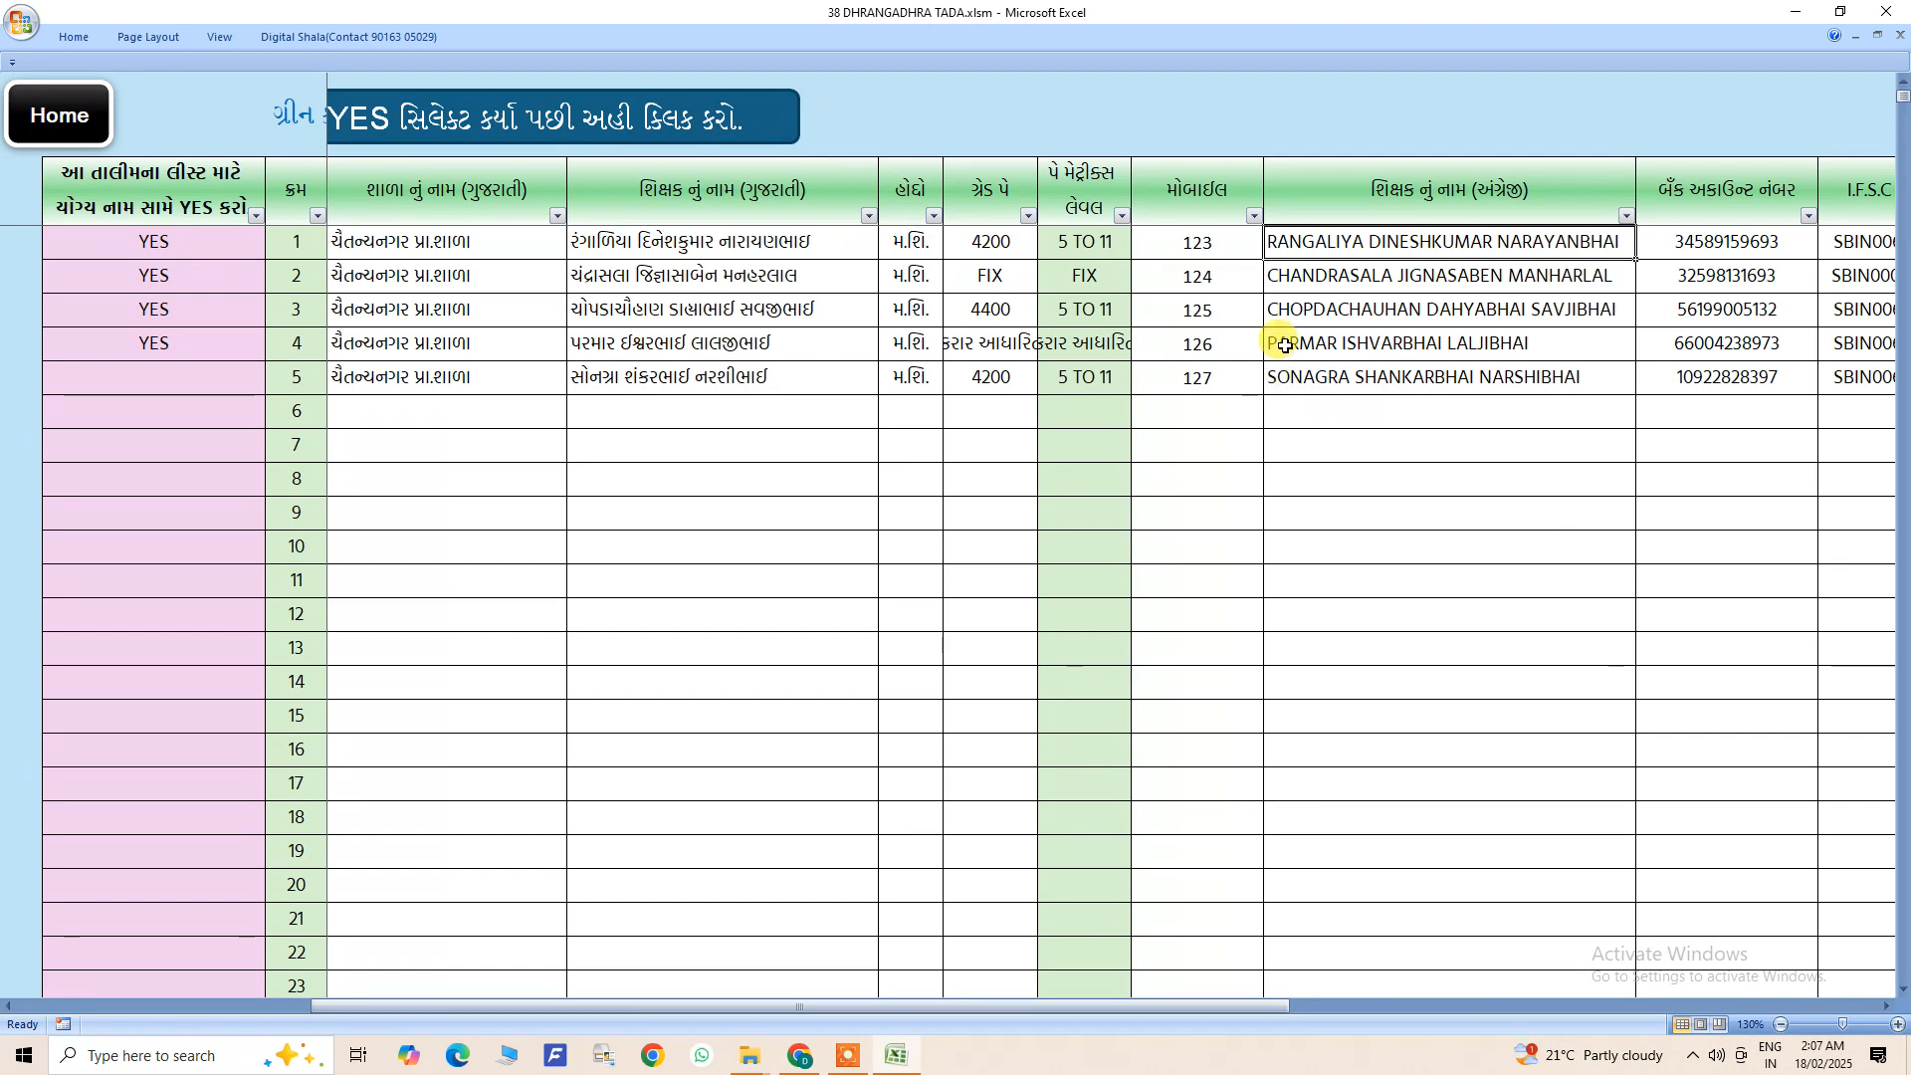
left_click_drag(1298, 244, 1354, 372)
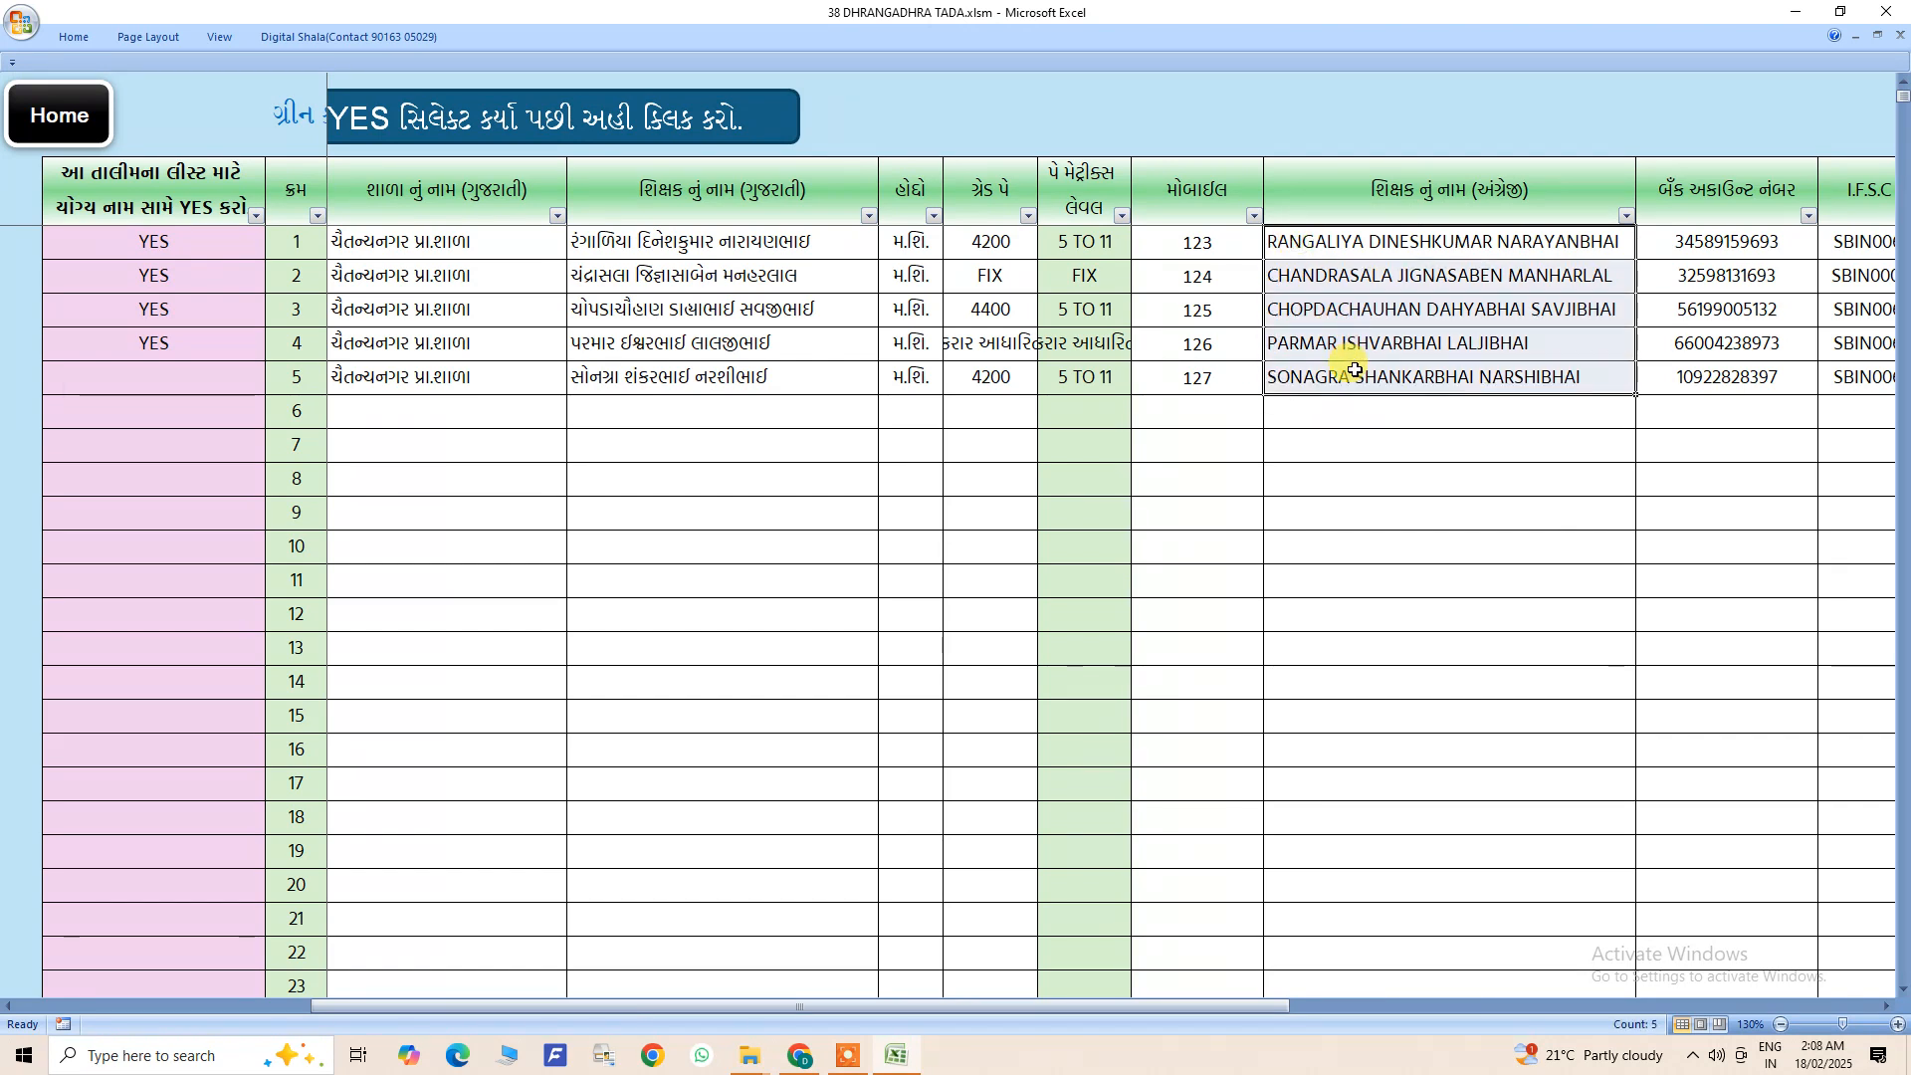
right_click(1354, 373)
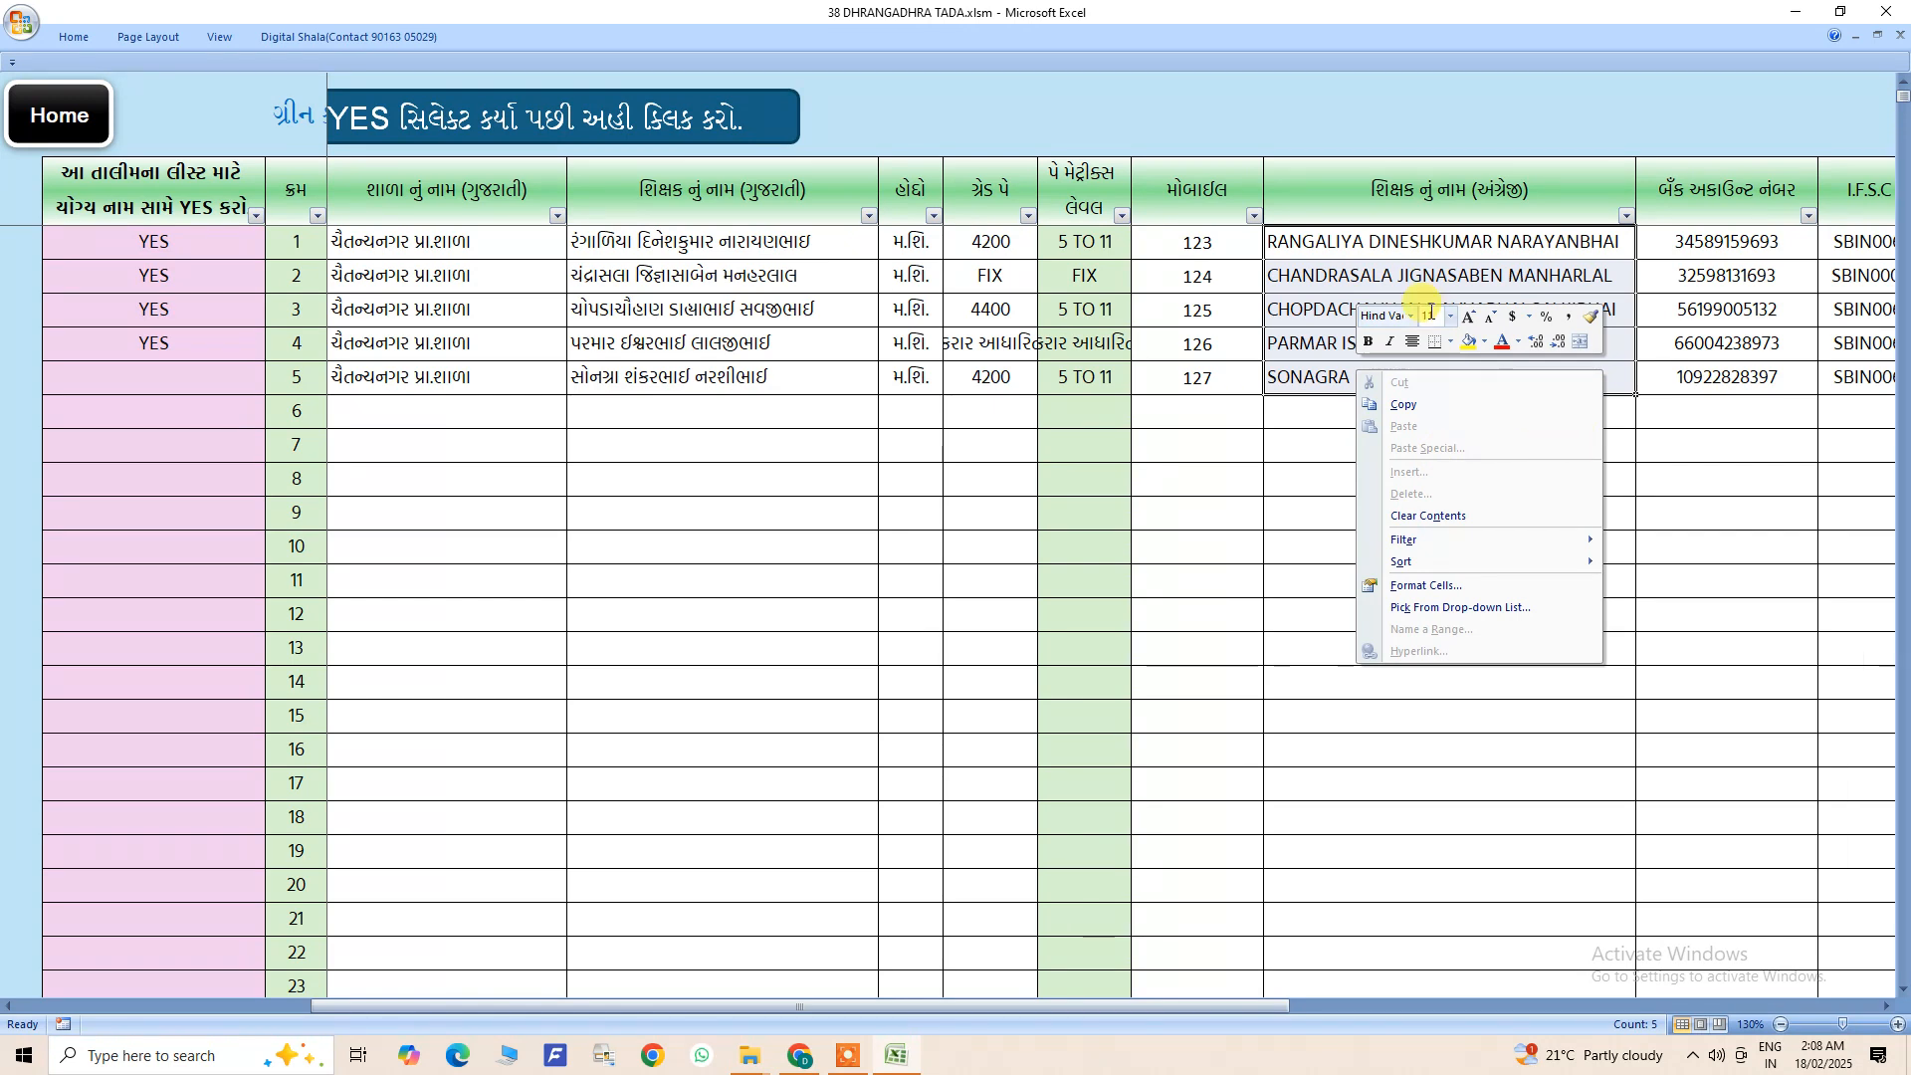
left_click(1395, 274)
left_click(1390, 244)
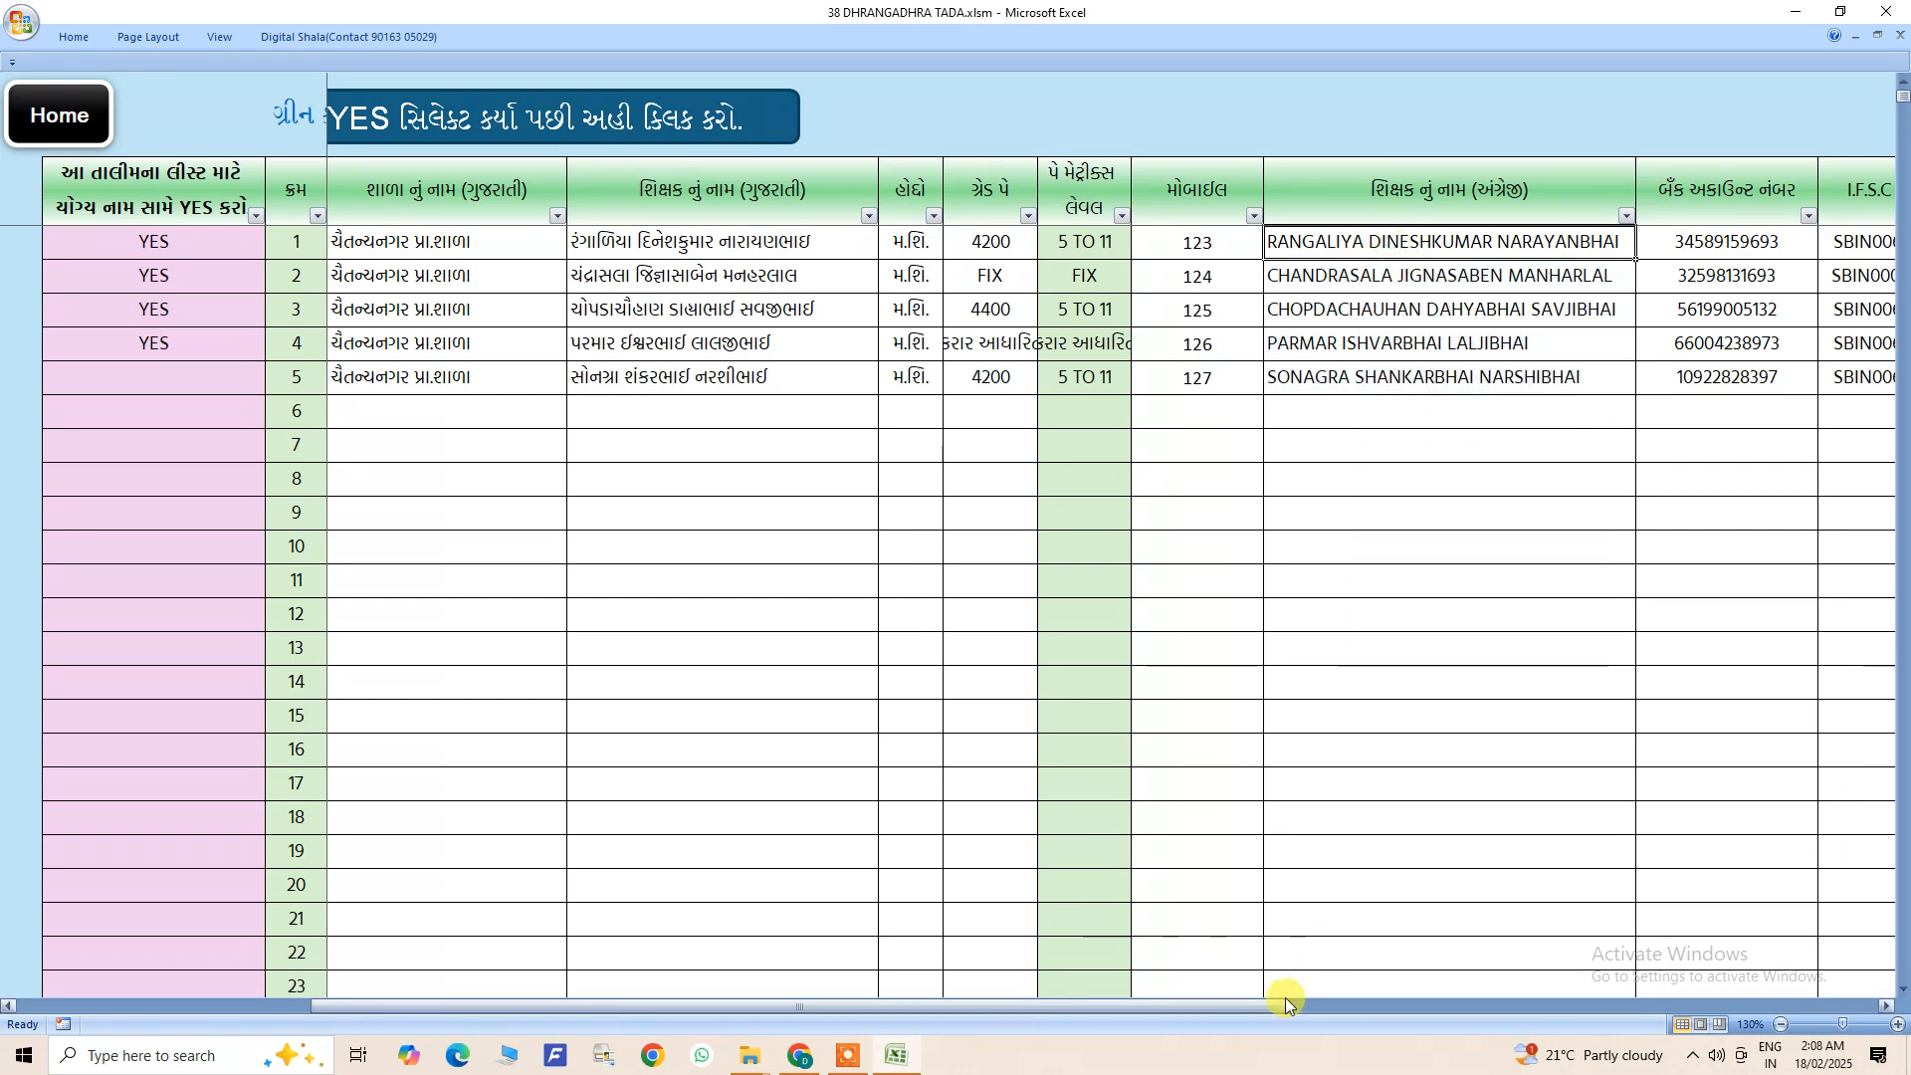
- Examine the bank detail columns, the kilometre column and the TA, DA and conveyance allowance columns for rows 1 to 5
left_click_drag(1288, 1007, 1675, 1013)
left_click_drag(1079, 244, 1537, 370)
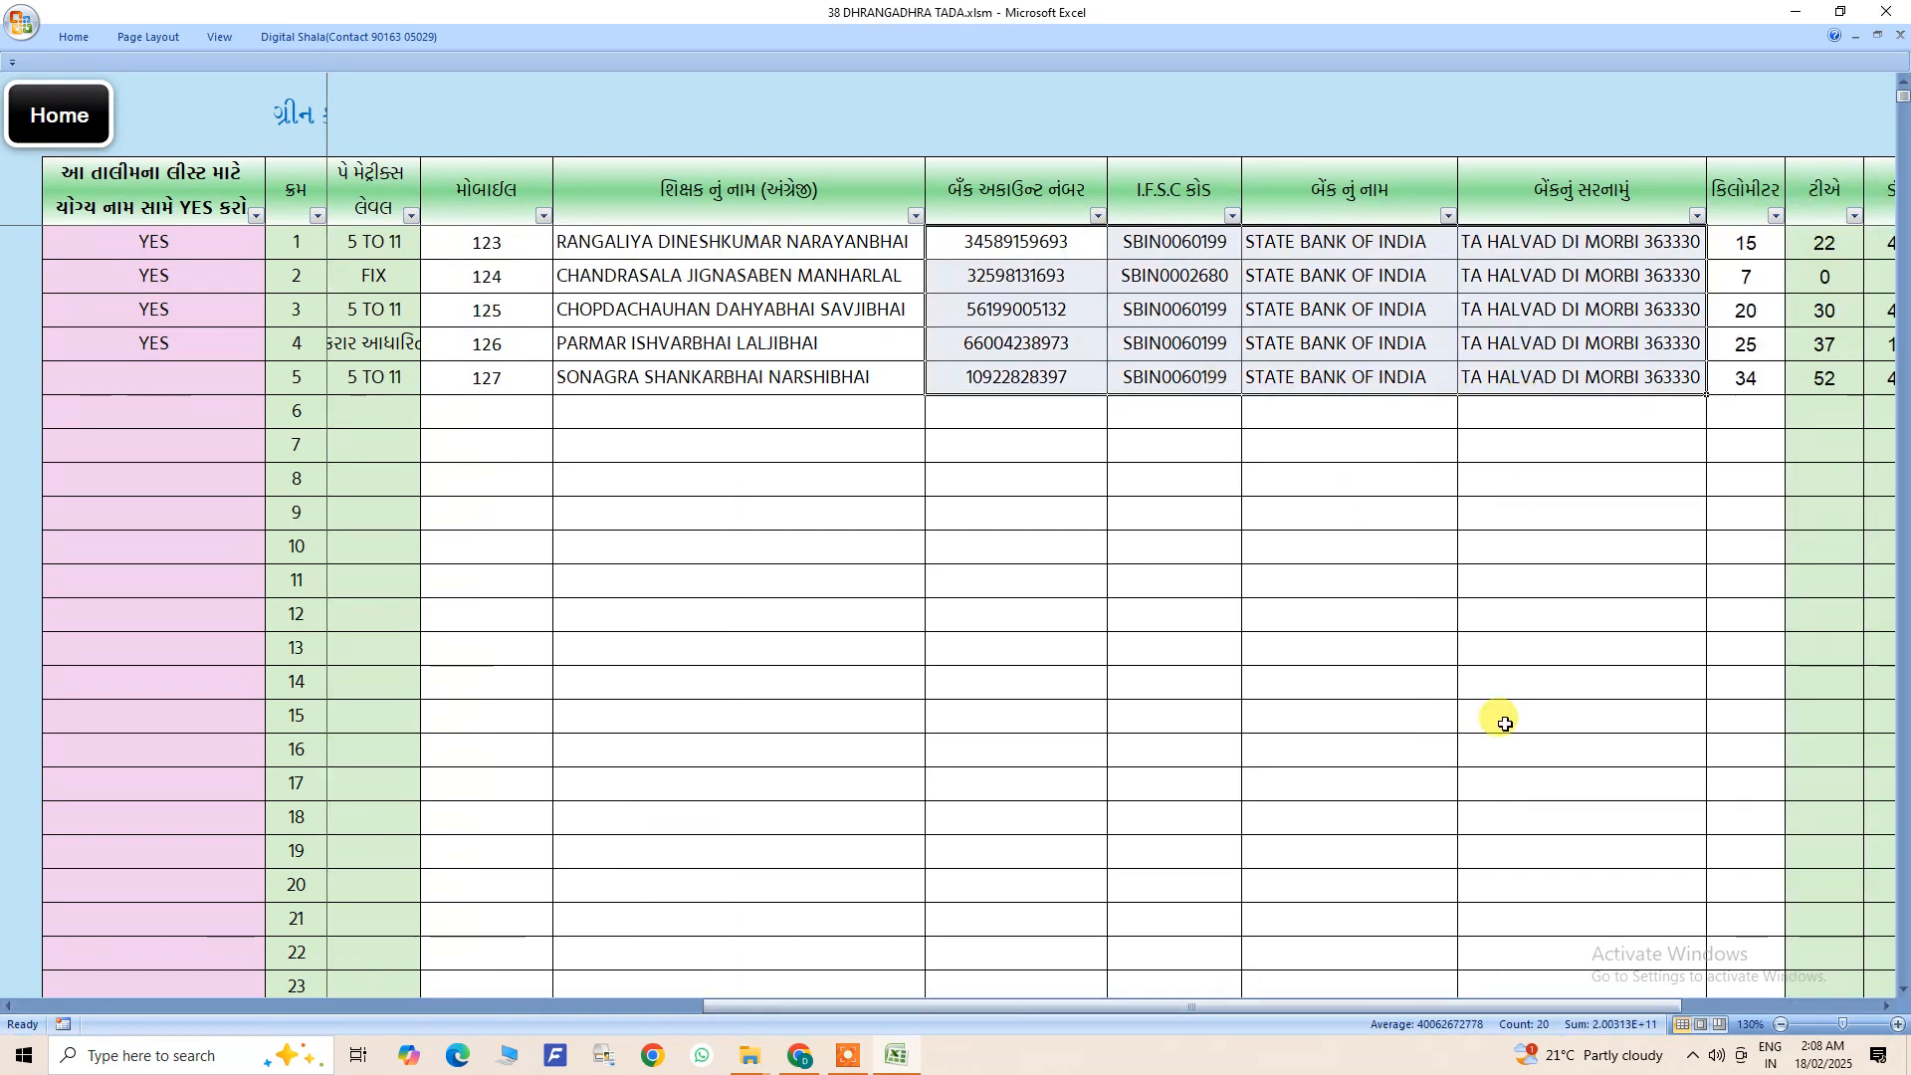
left_click_drag(1450, 1006, 1640, 1000)
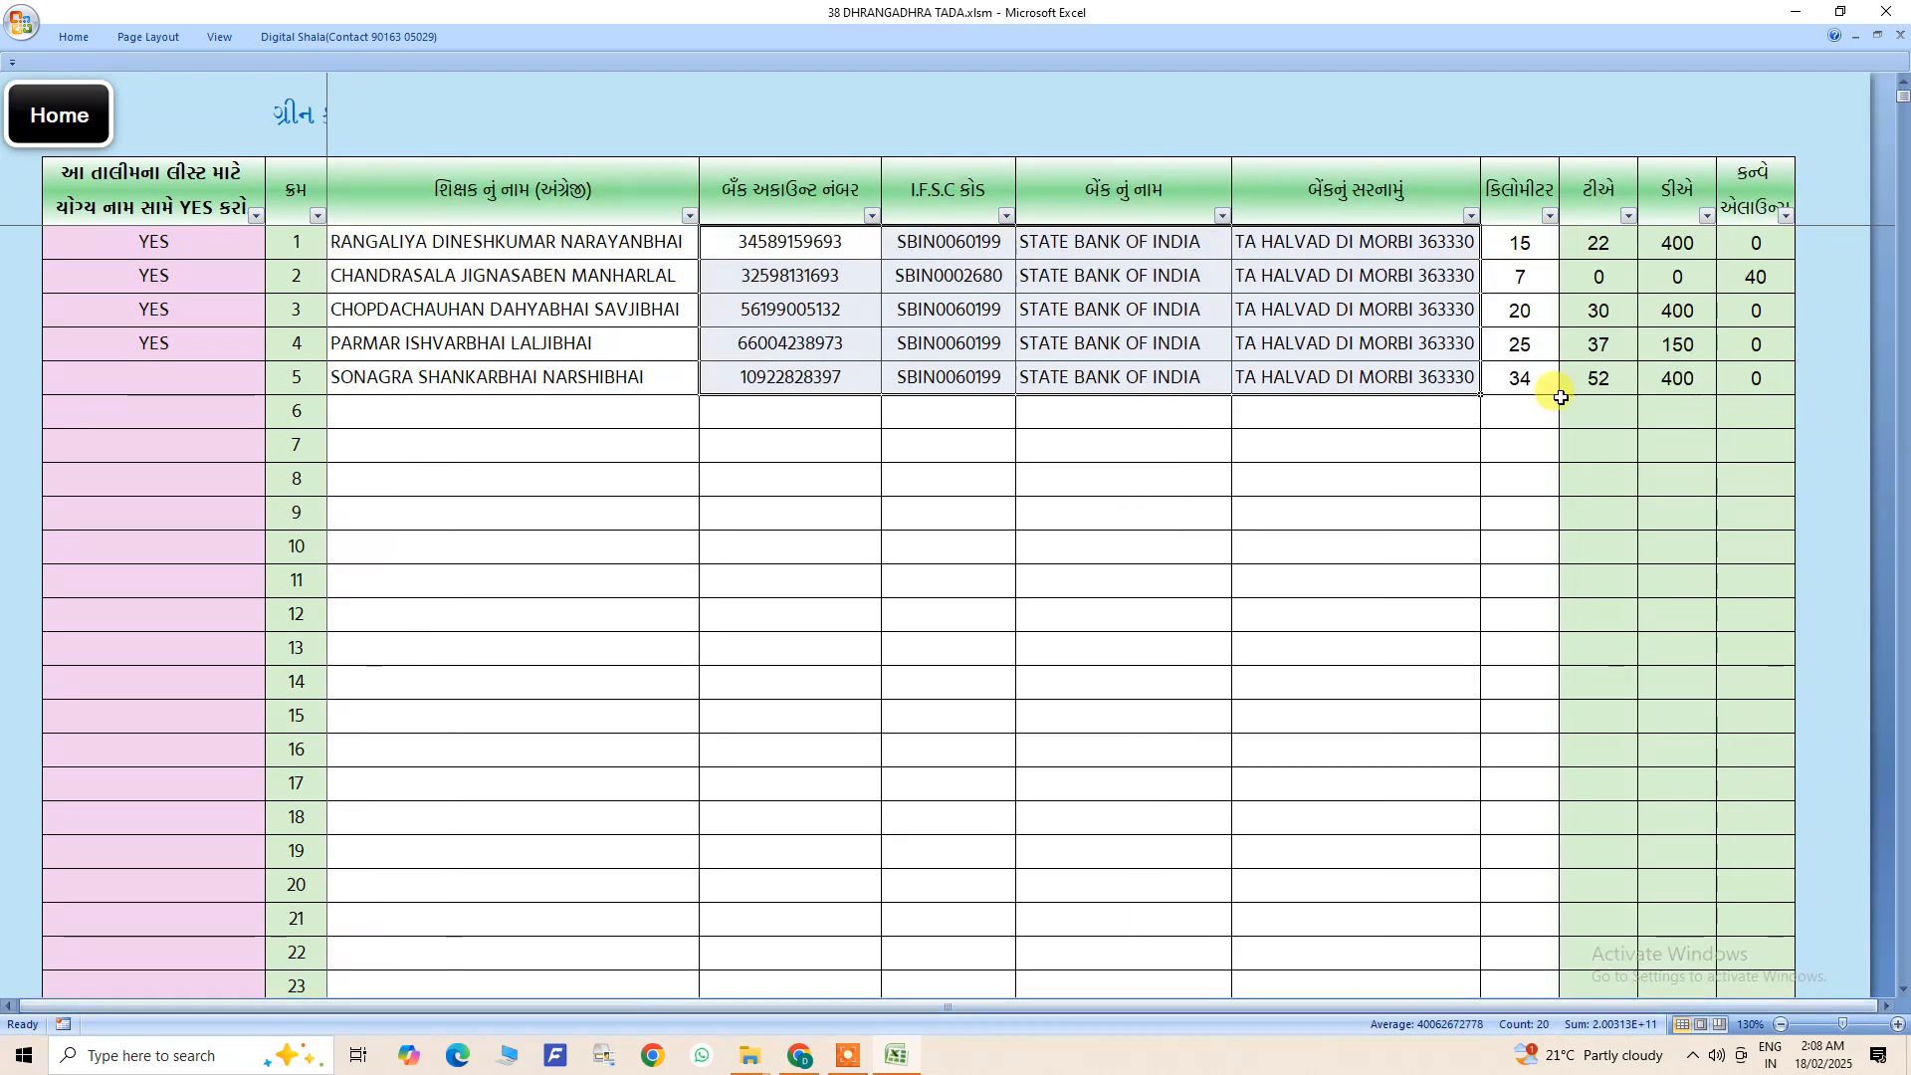
left_click_drag(1514, 242, 1511, 383)
left_click_drag(1499, 243, 1503, 380)
left_click(1497, 239)
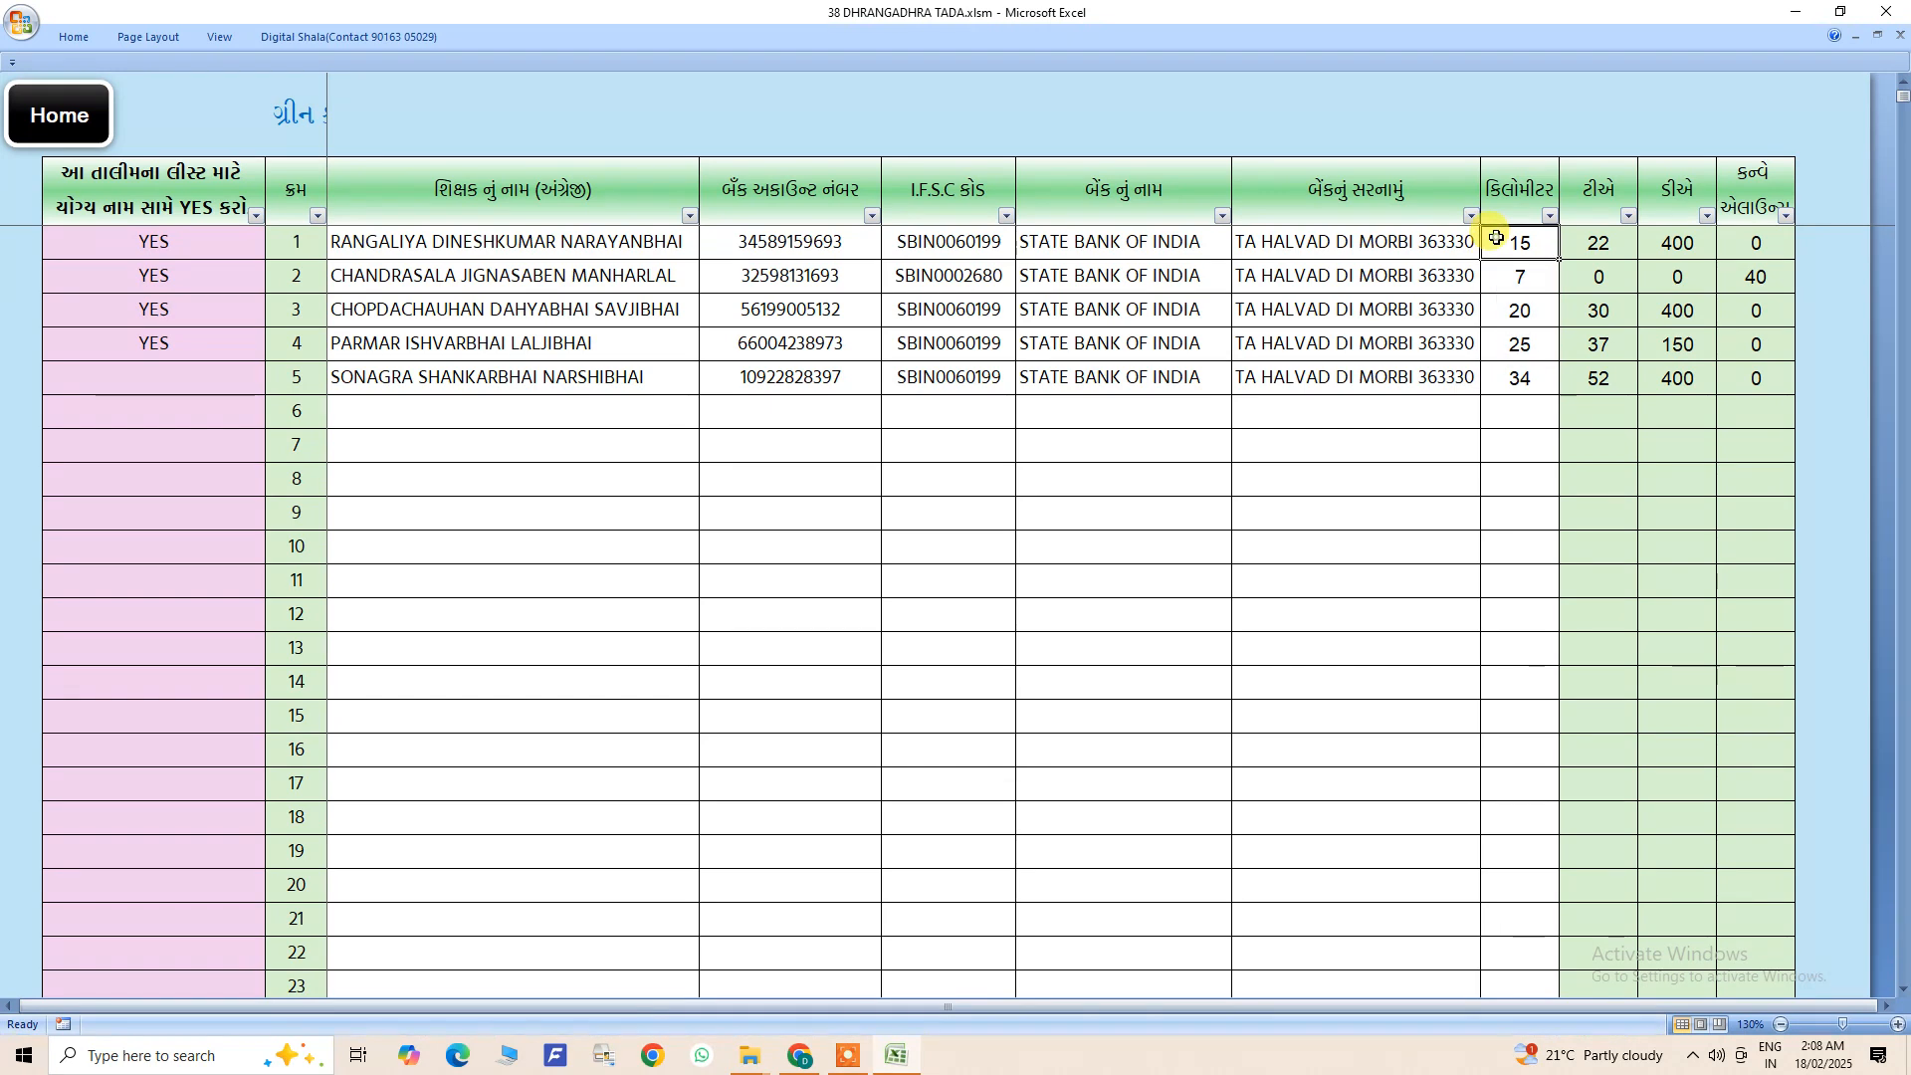
left_click_drag(1506, 247, 1492, 384)
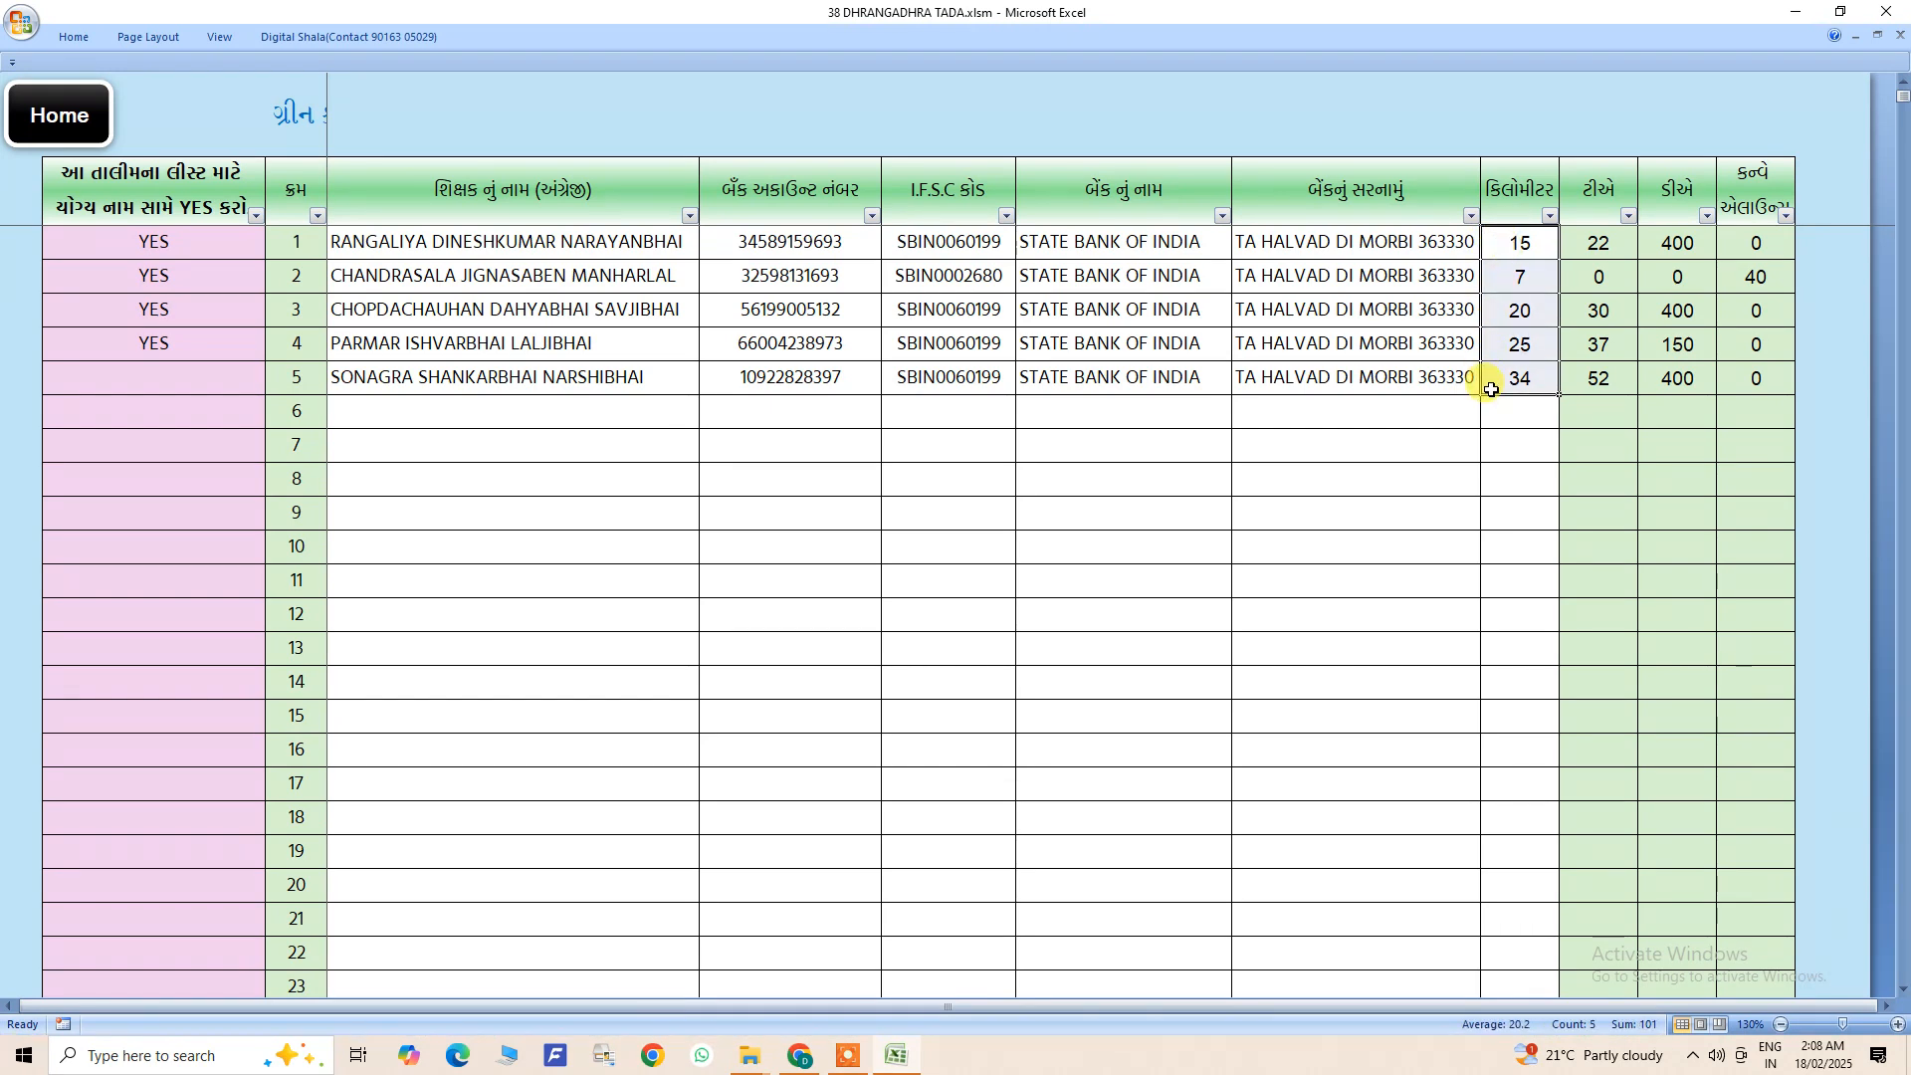
left_click(1518, 254)
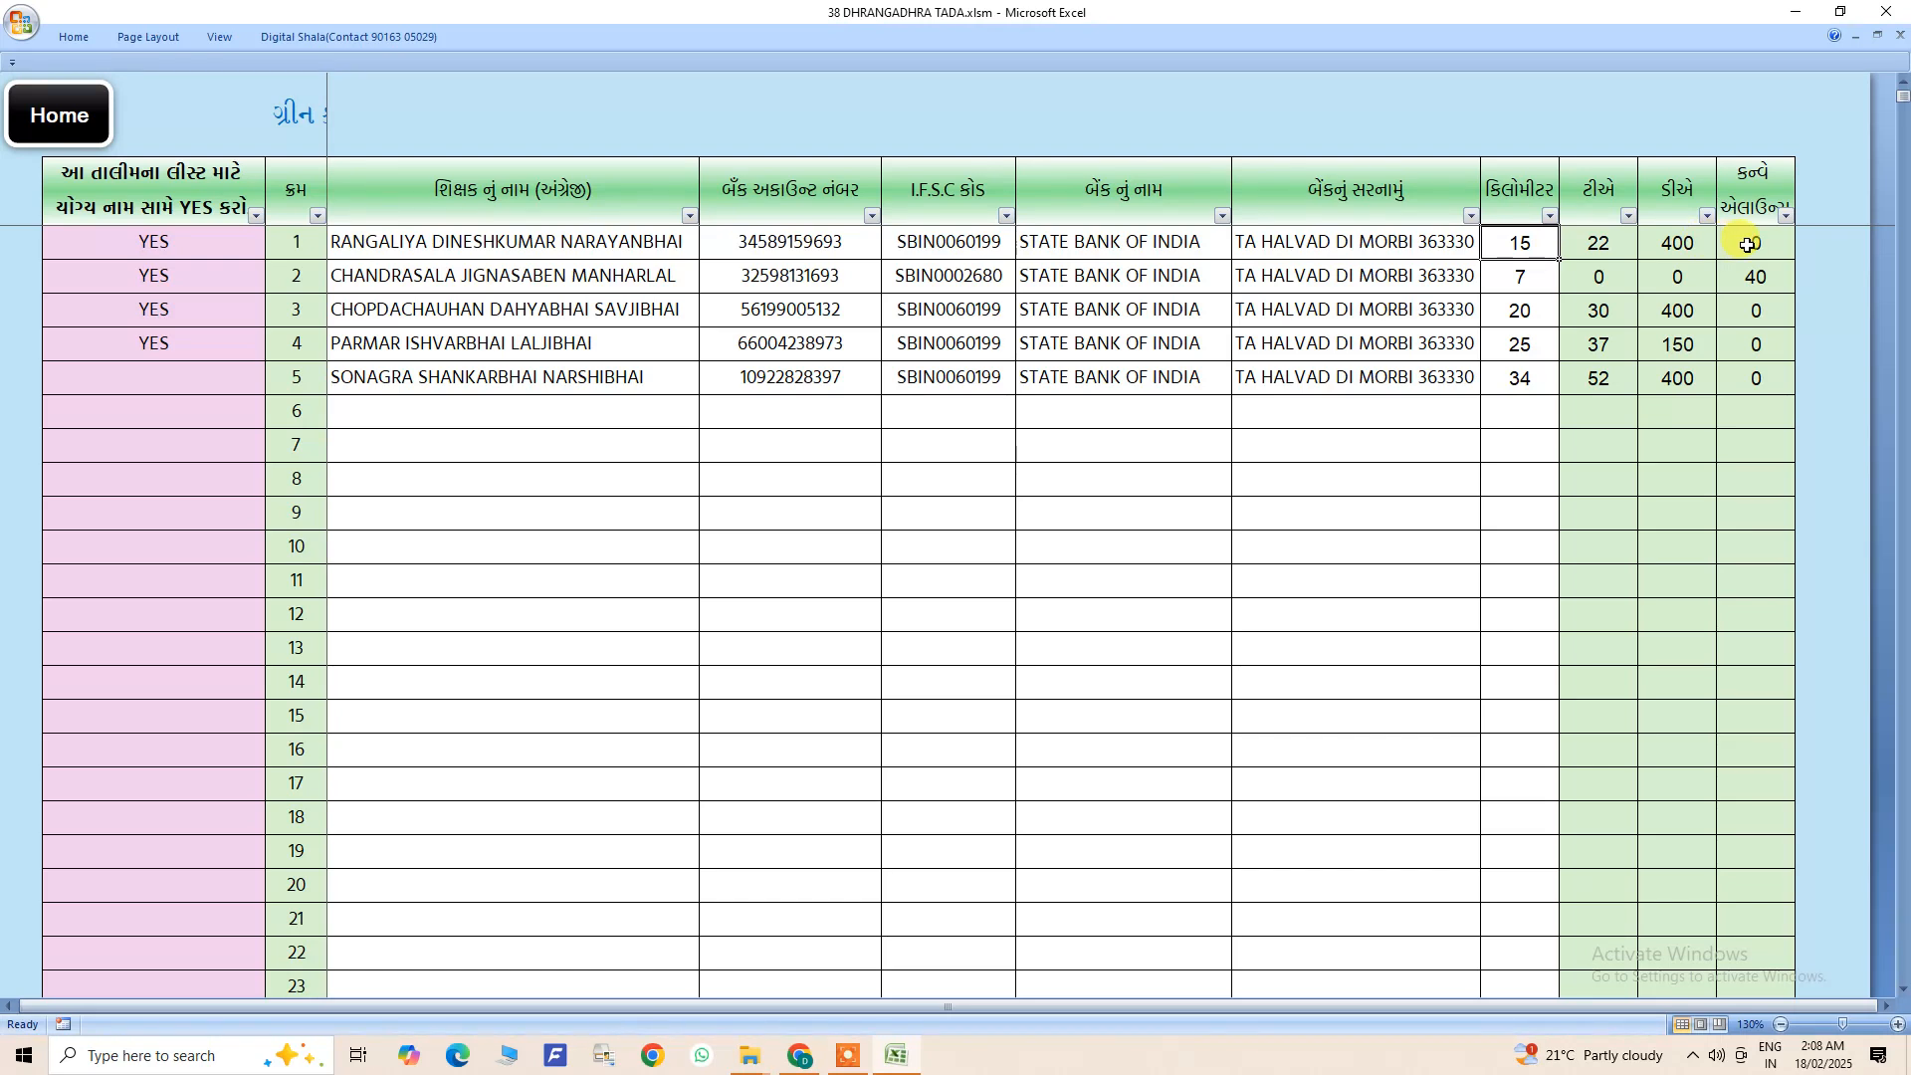
left_click(1682, 245)
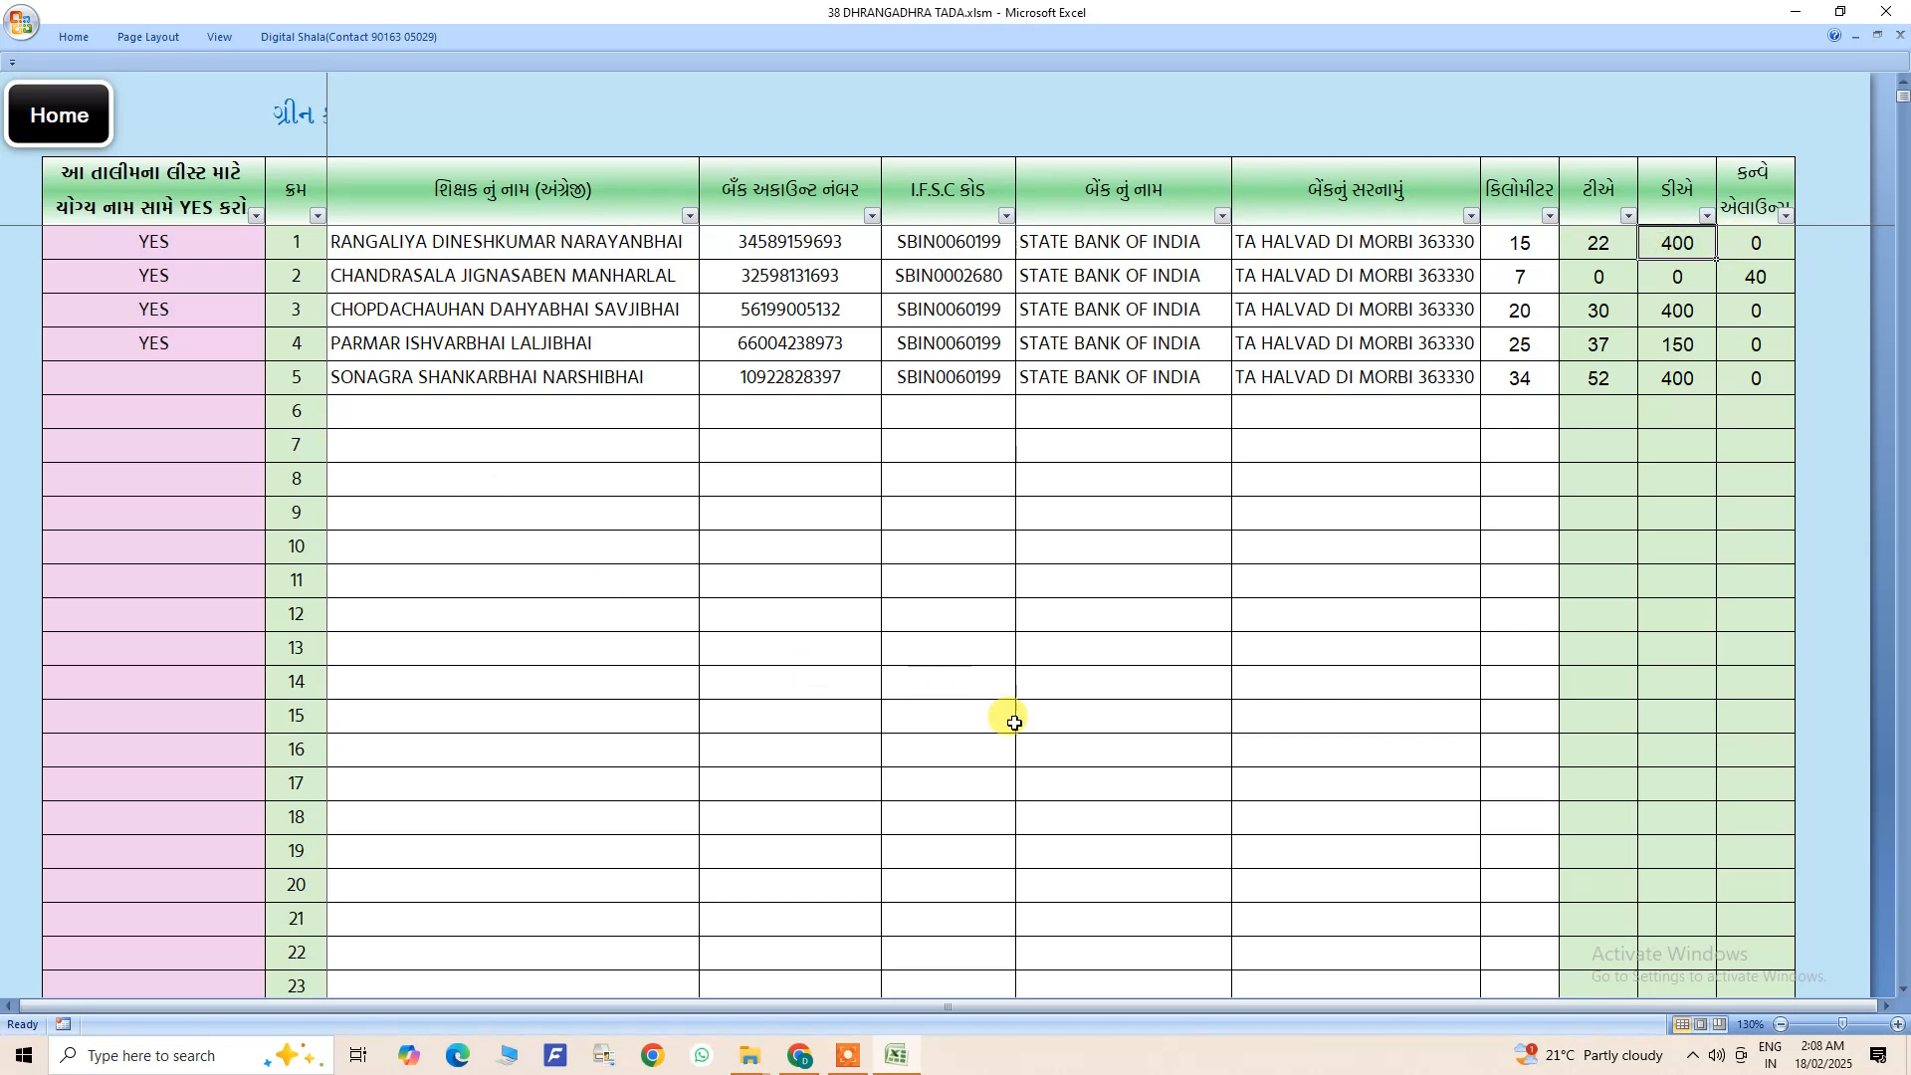
left_click(1761, 243)
- Set the kilometres for the teacher in row 4 to 8 and check that row's conveyance allowance
left_click(1544, 275)
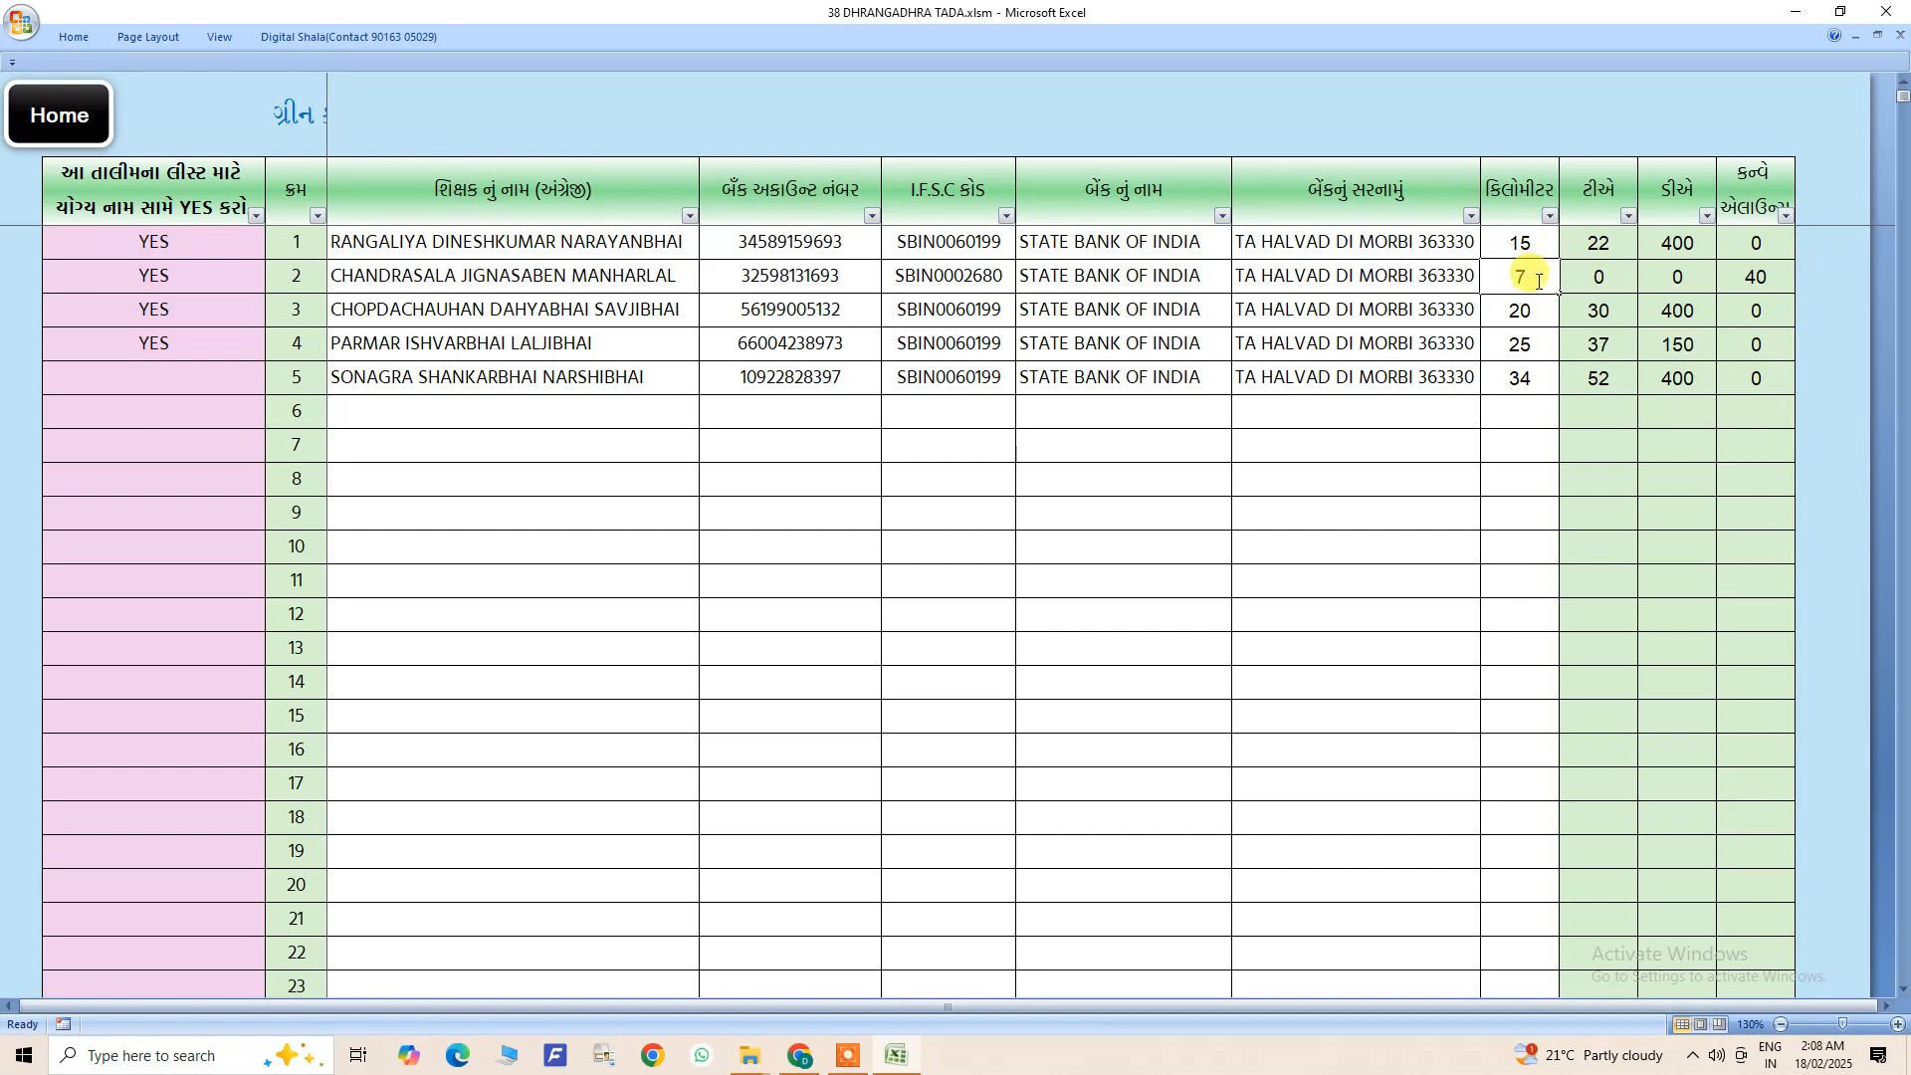
left_click(1545, 348)
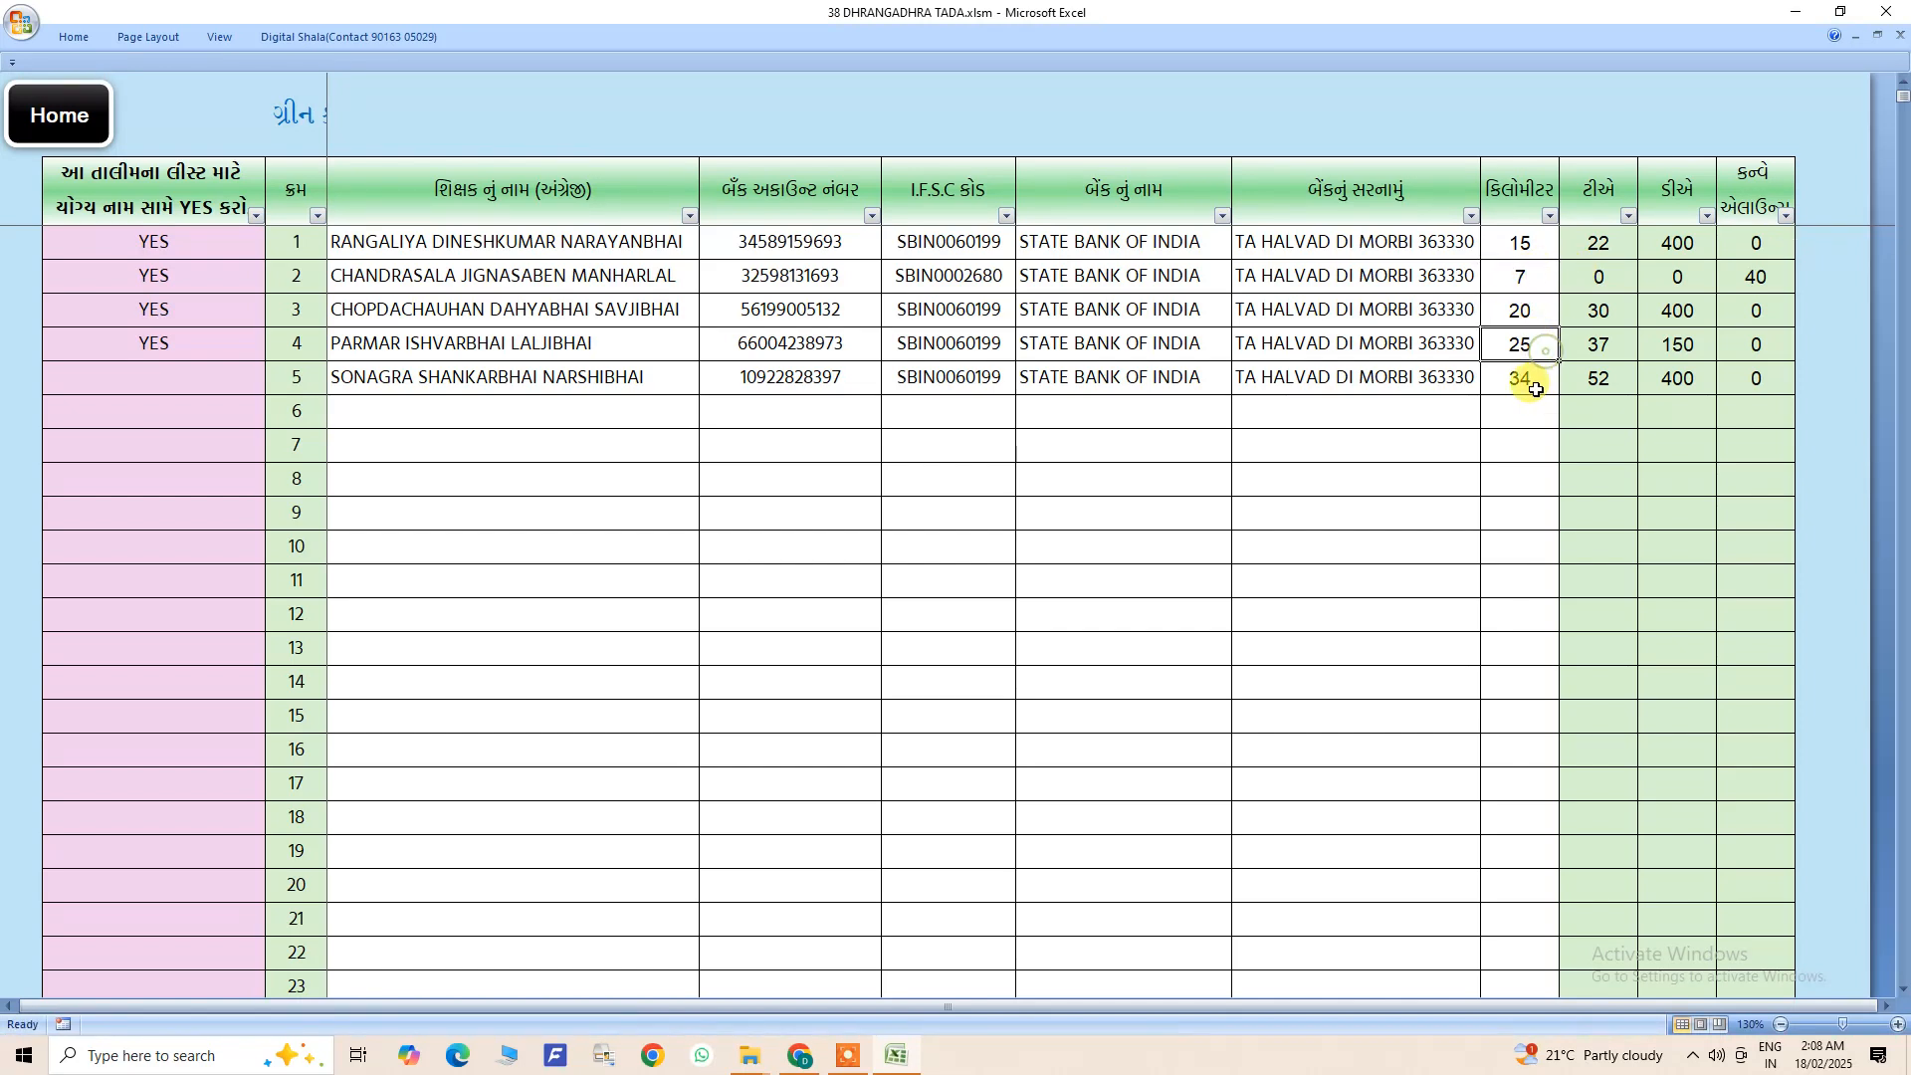
type("8")
left_click(1528, 419)
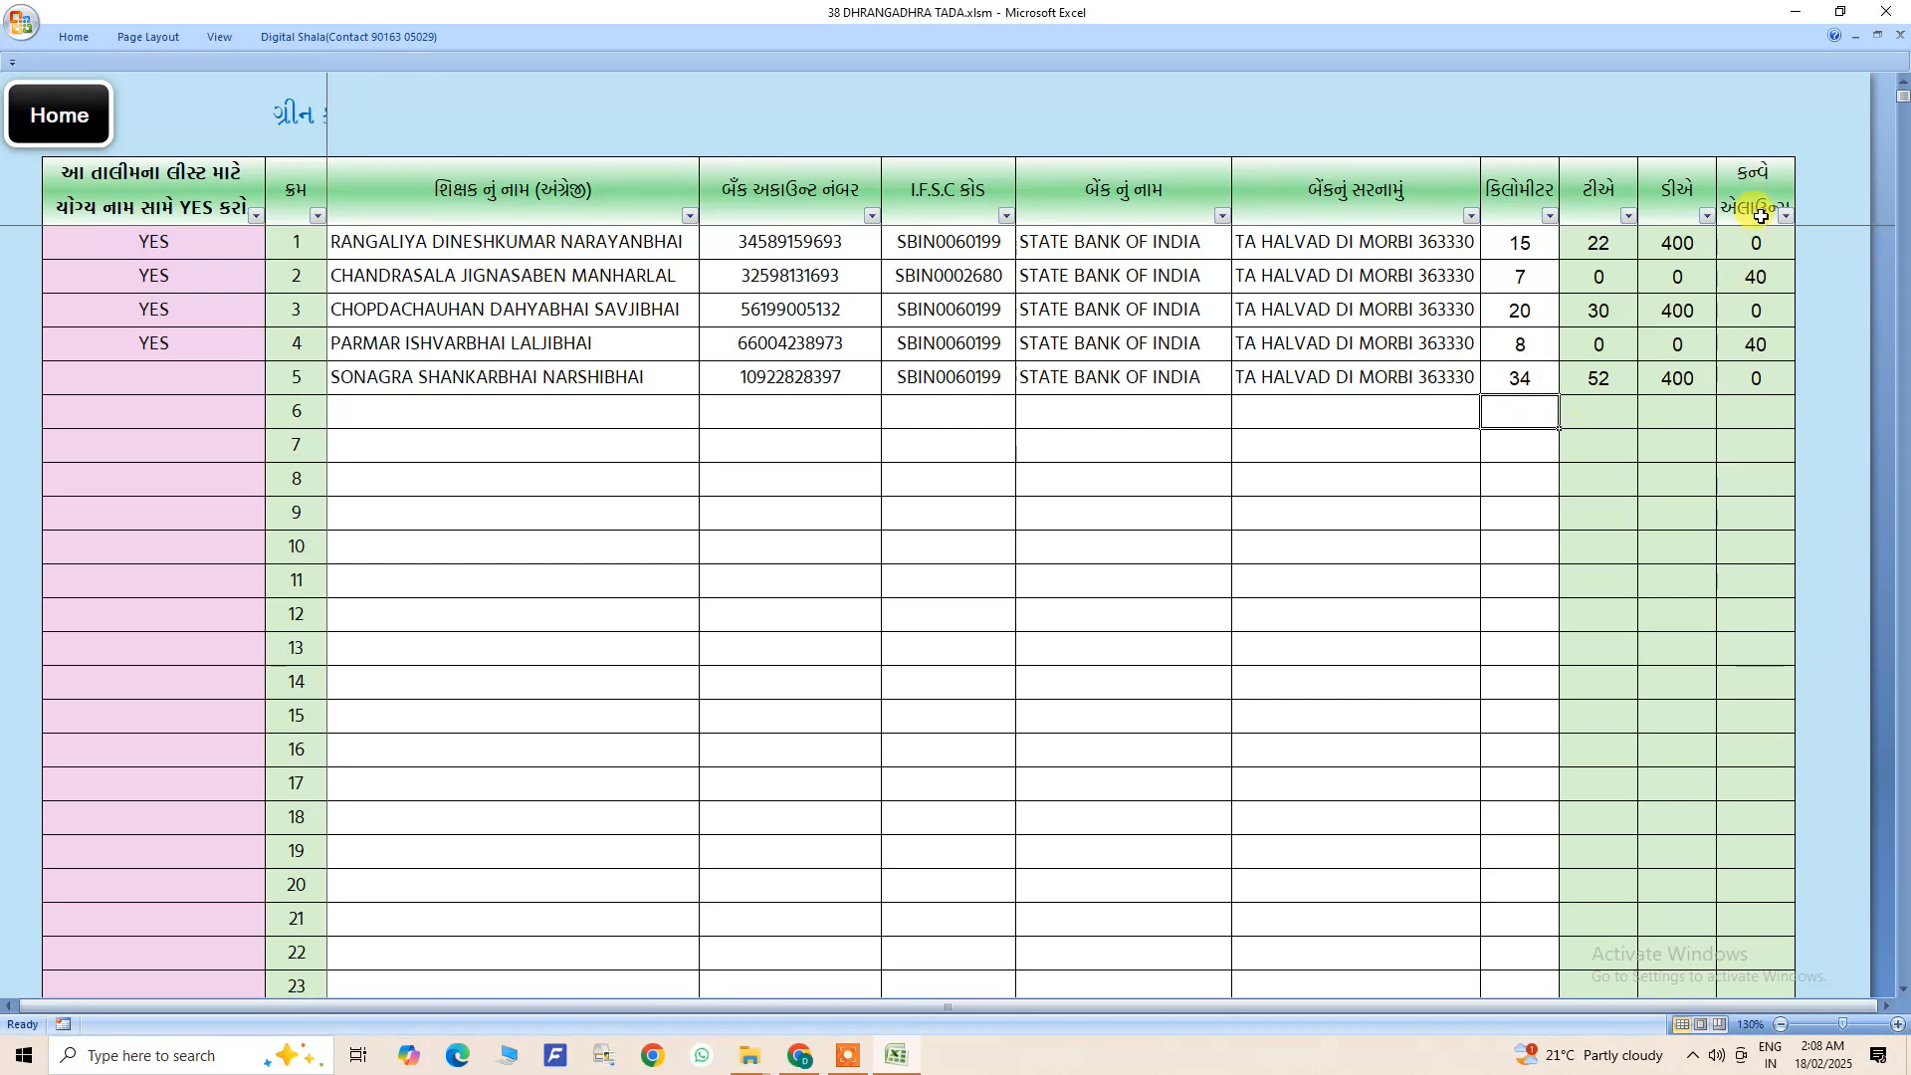
left_click(1762, 343)
left_click(1528, 345)
left_click(1489, 534)
- Clear the YES marks for the teachers in rows 1 to 4
left_click_drag(1277, 1001, 975, 1005)
left_click_drag(665, 975, 665, 976)
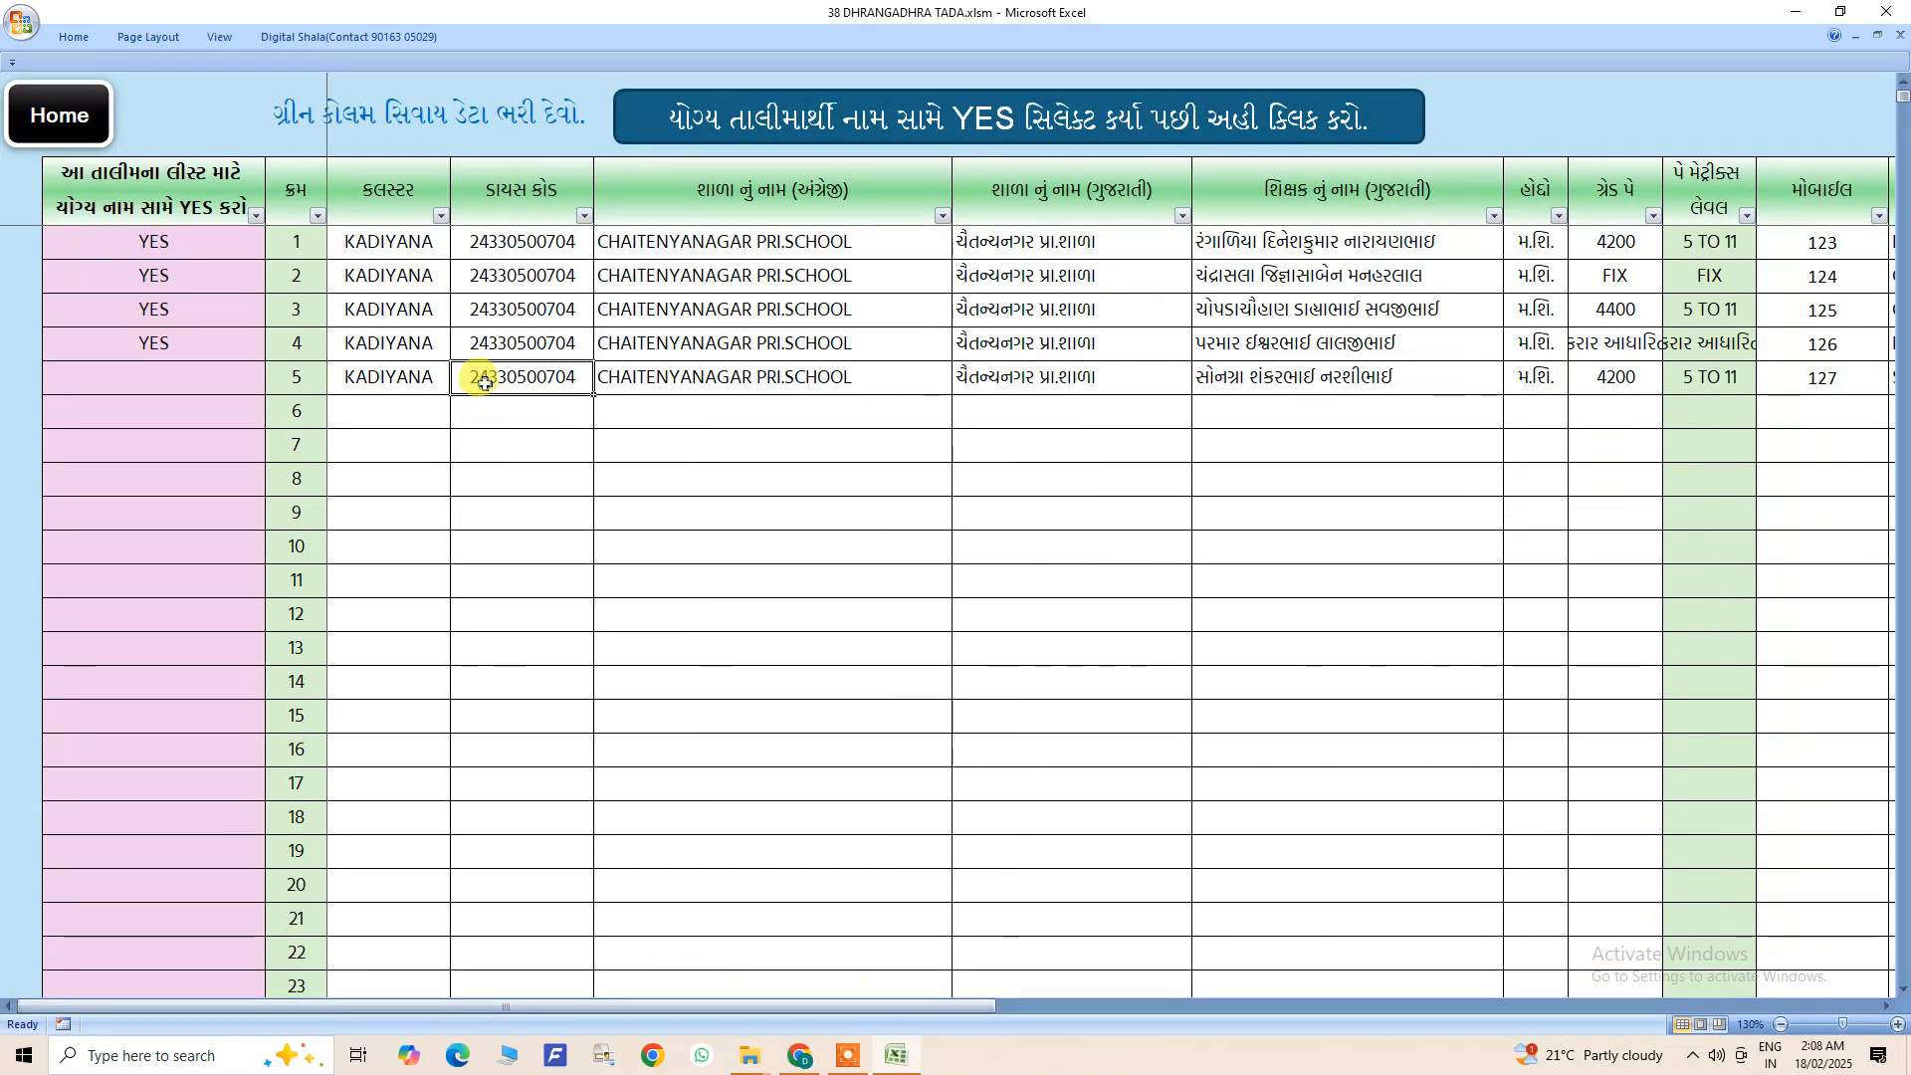
left_click_drag(414, 239, 1764, 592)
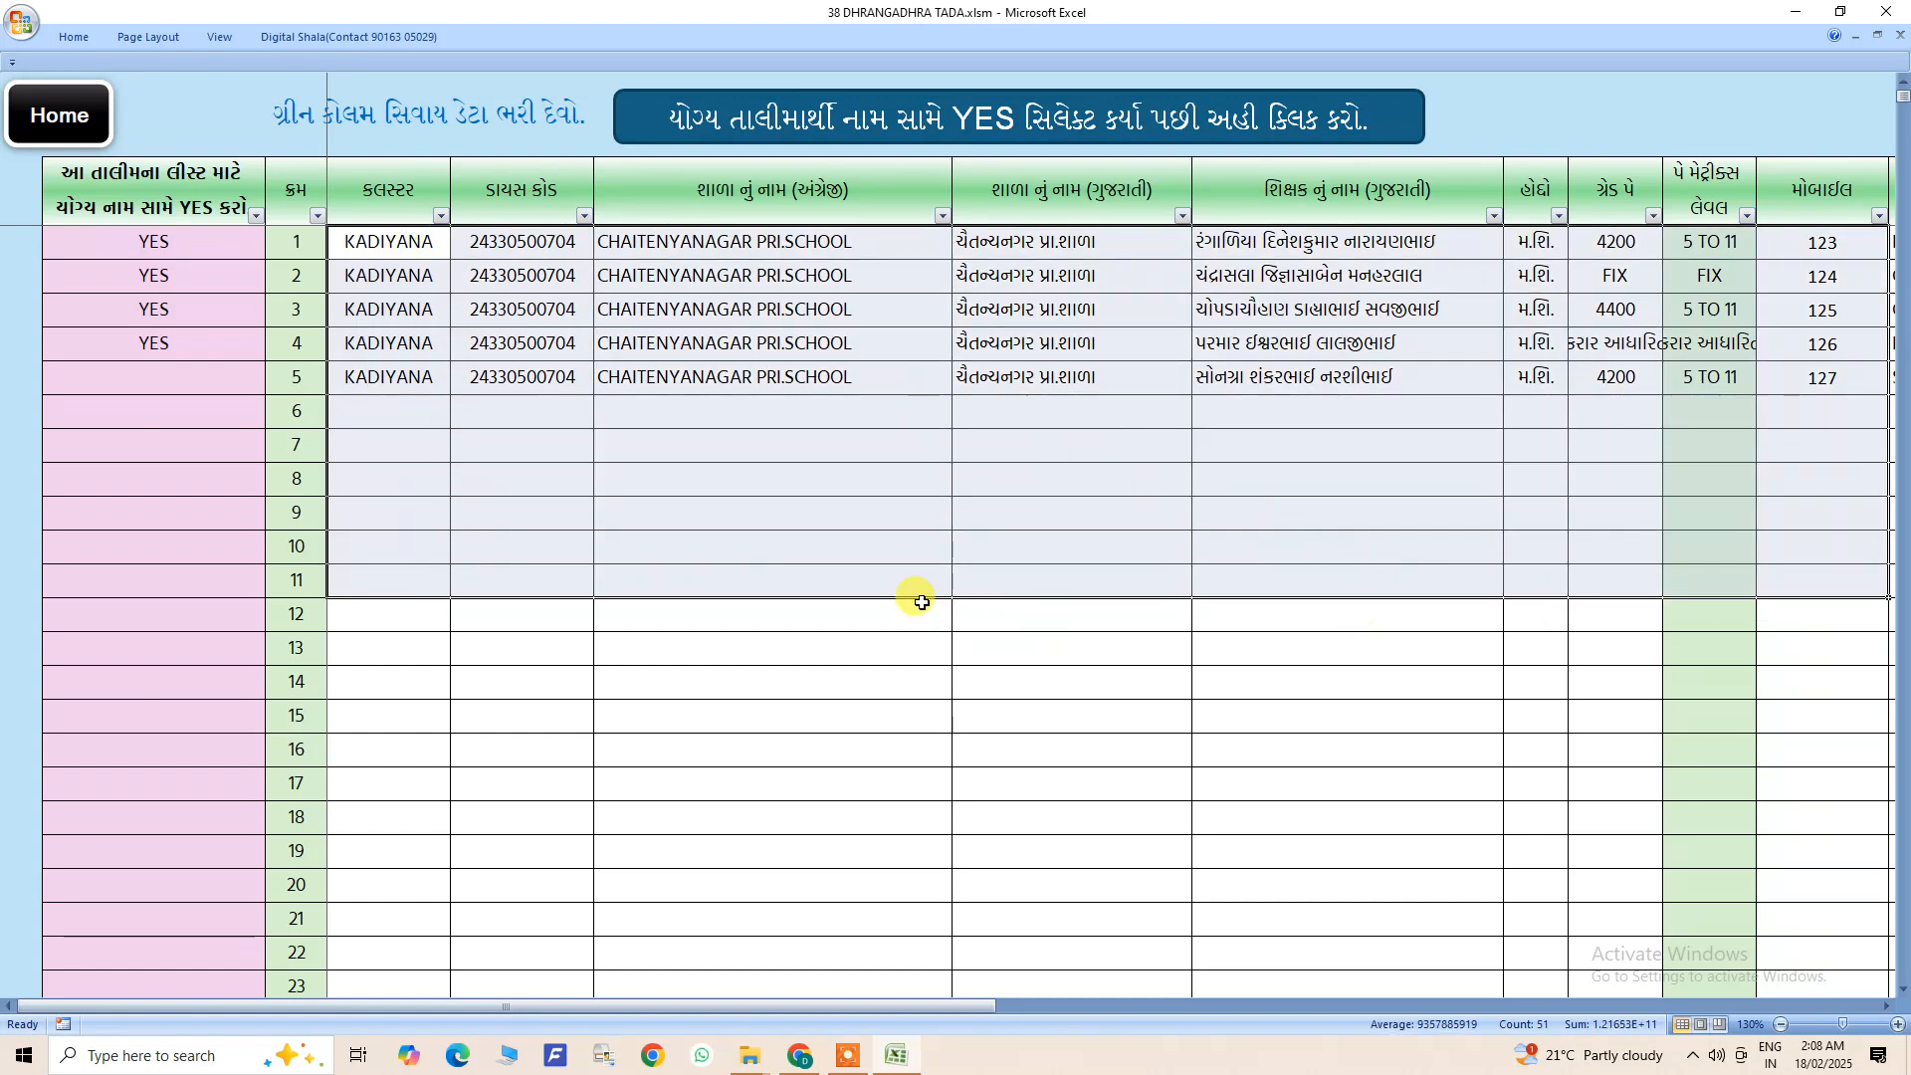
left_click(423, 491)
left_click(204, 268)
left_click(209, 310)
left_click(202, 375)
left_click(206, 281)
key("alt+Down")
left_click(198, 246)
left_click_drag(197, 249, 193, 354)
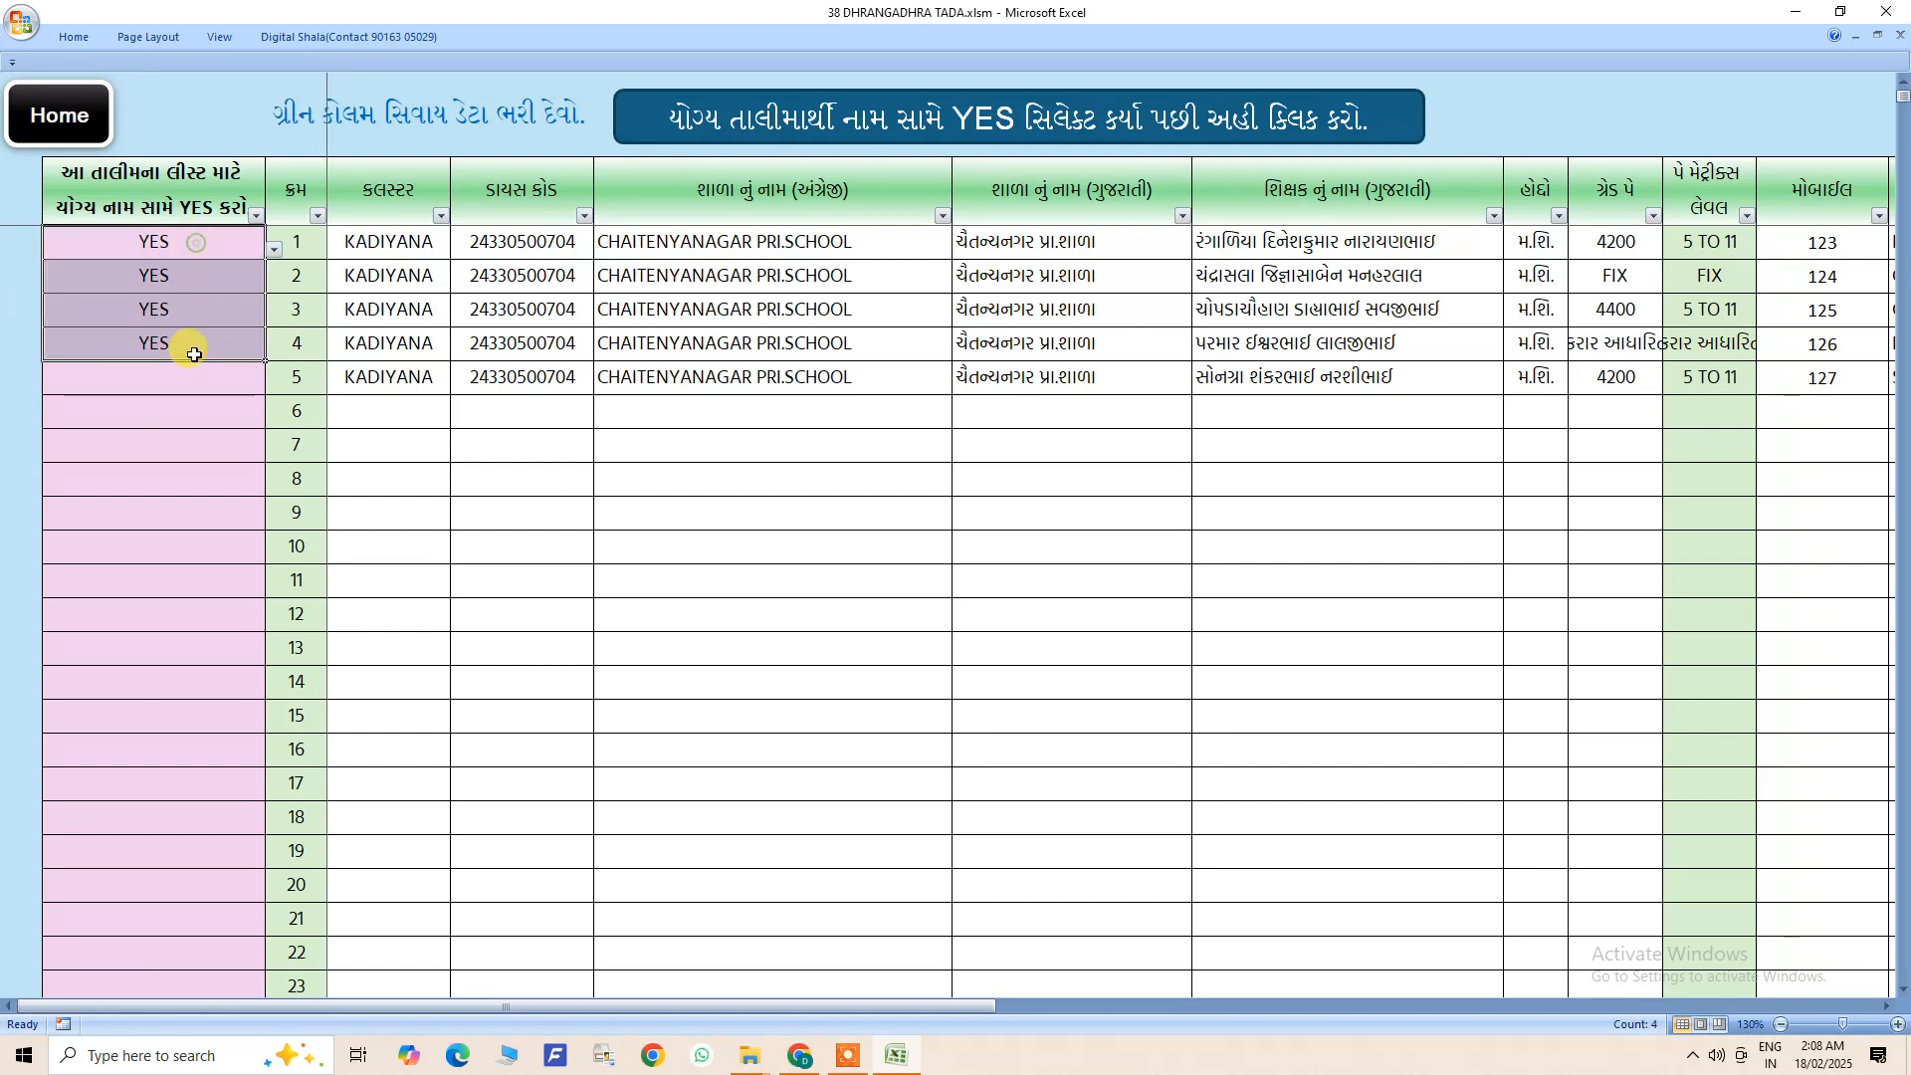
key("Delete")
- Mark the teachers in rows 2 and 4 as YES for this training list
left_click(234, 263)
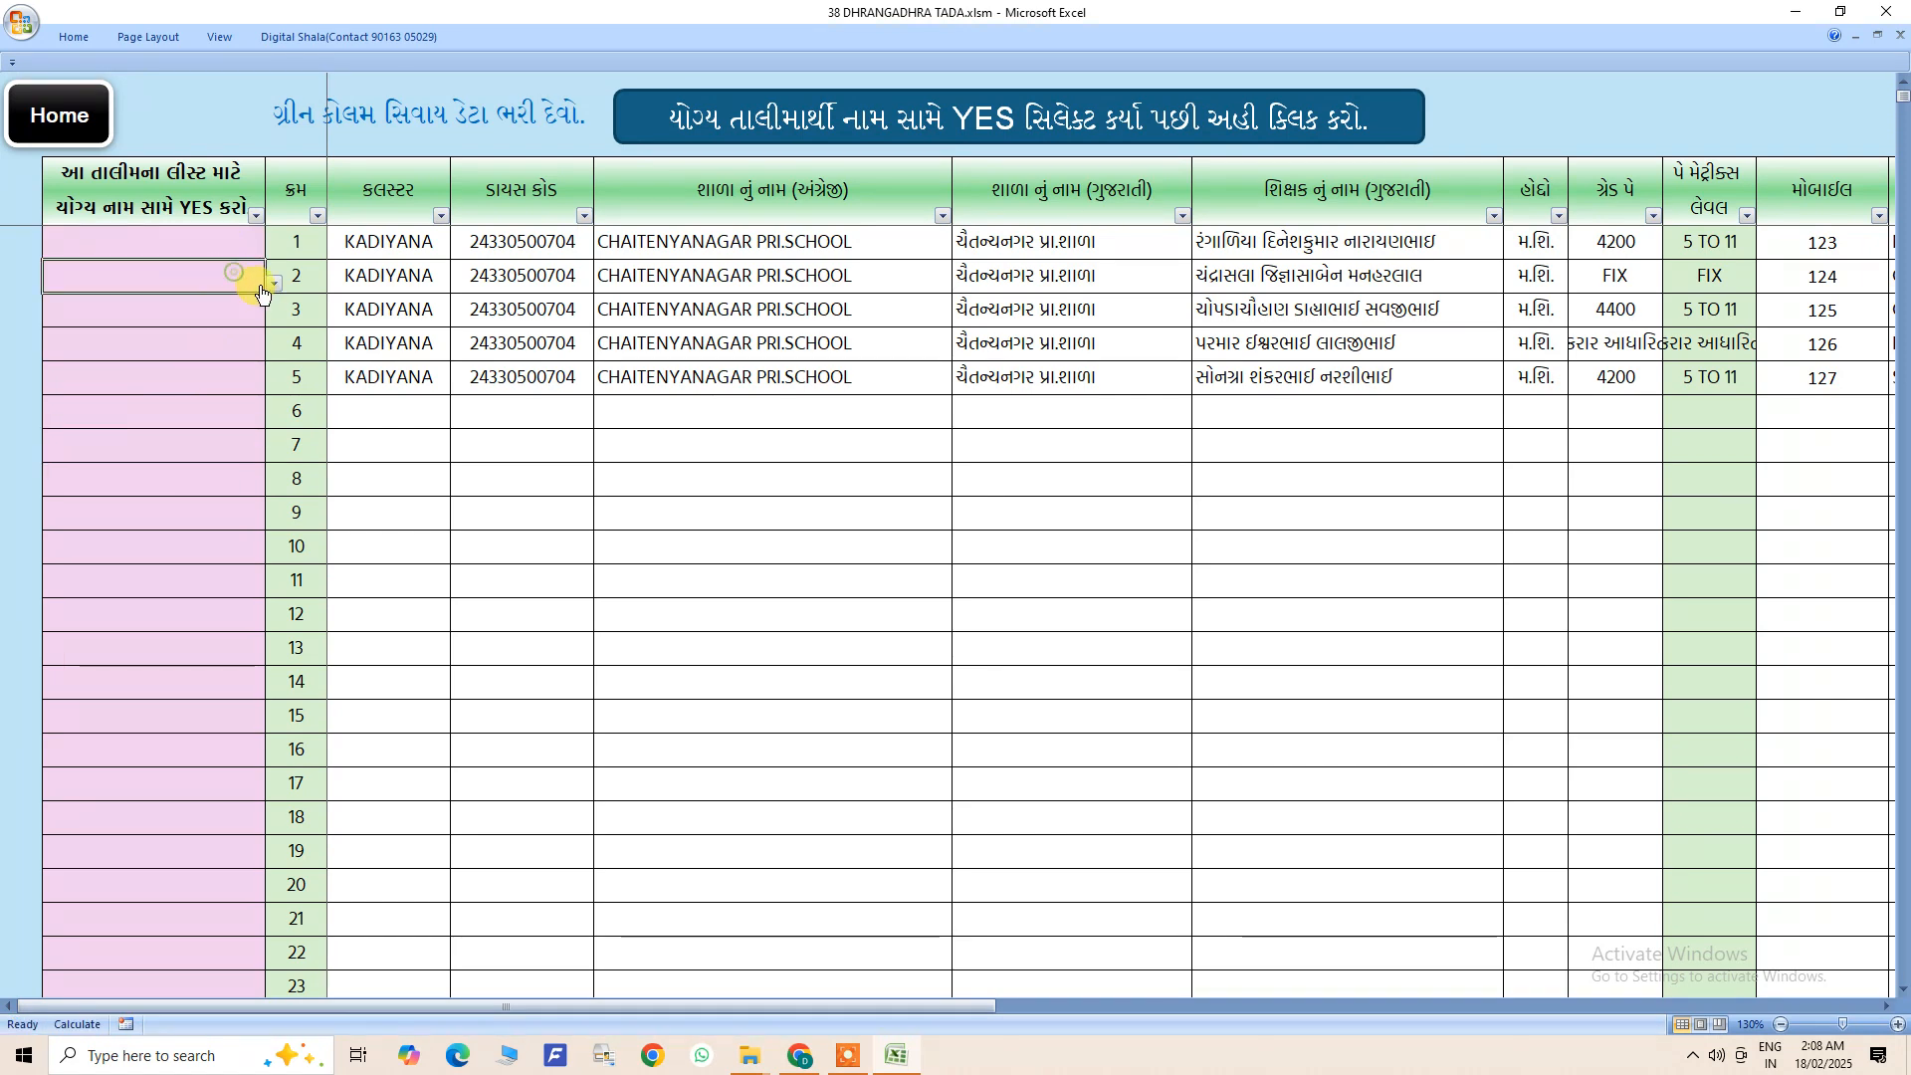
left_click(274, 283)
left_click(194, 302)
left_click(219, 349)
left_click(273, 352)
left_click(153, 371)
left_click(420, 488)
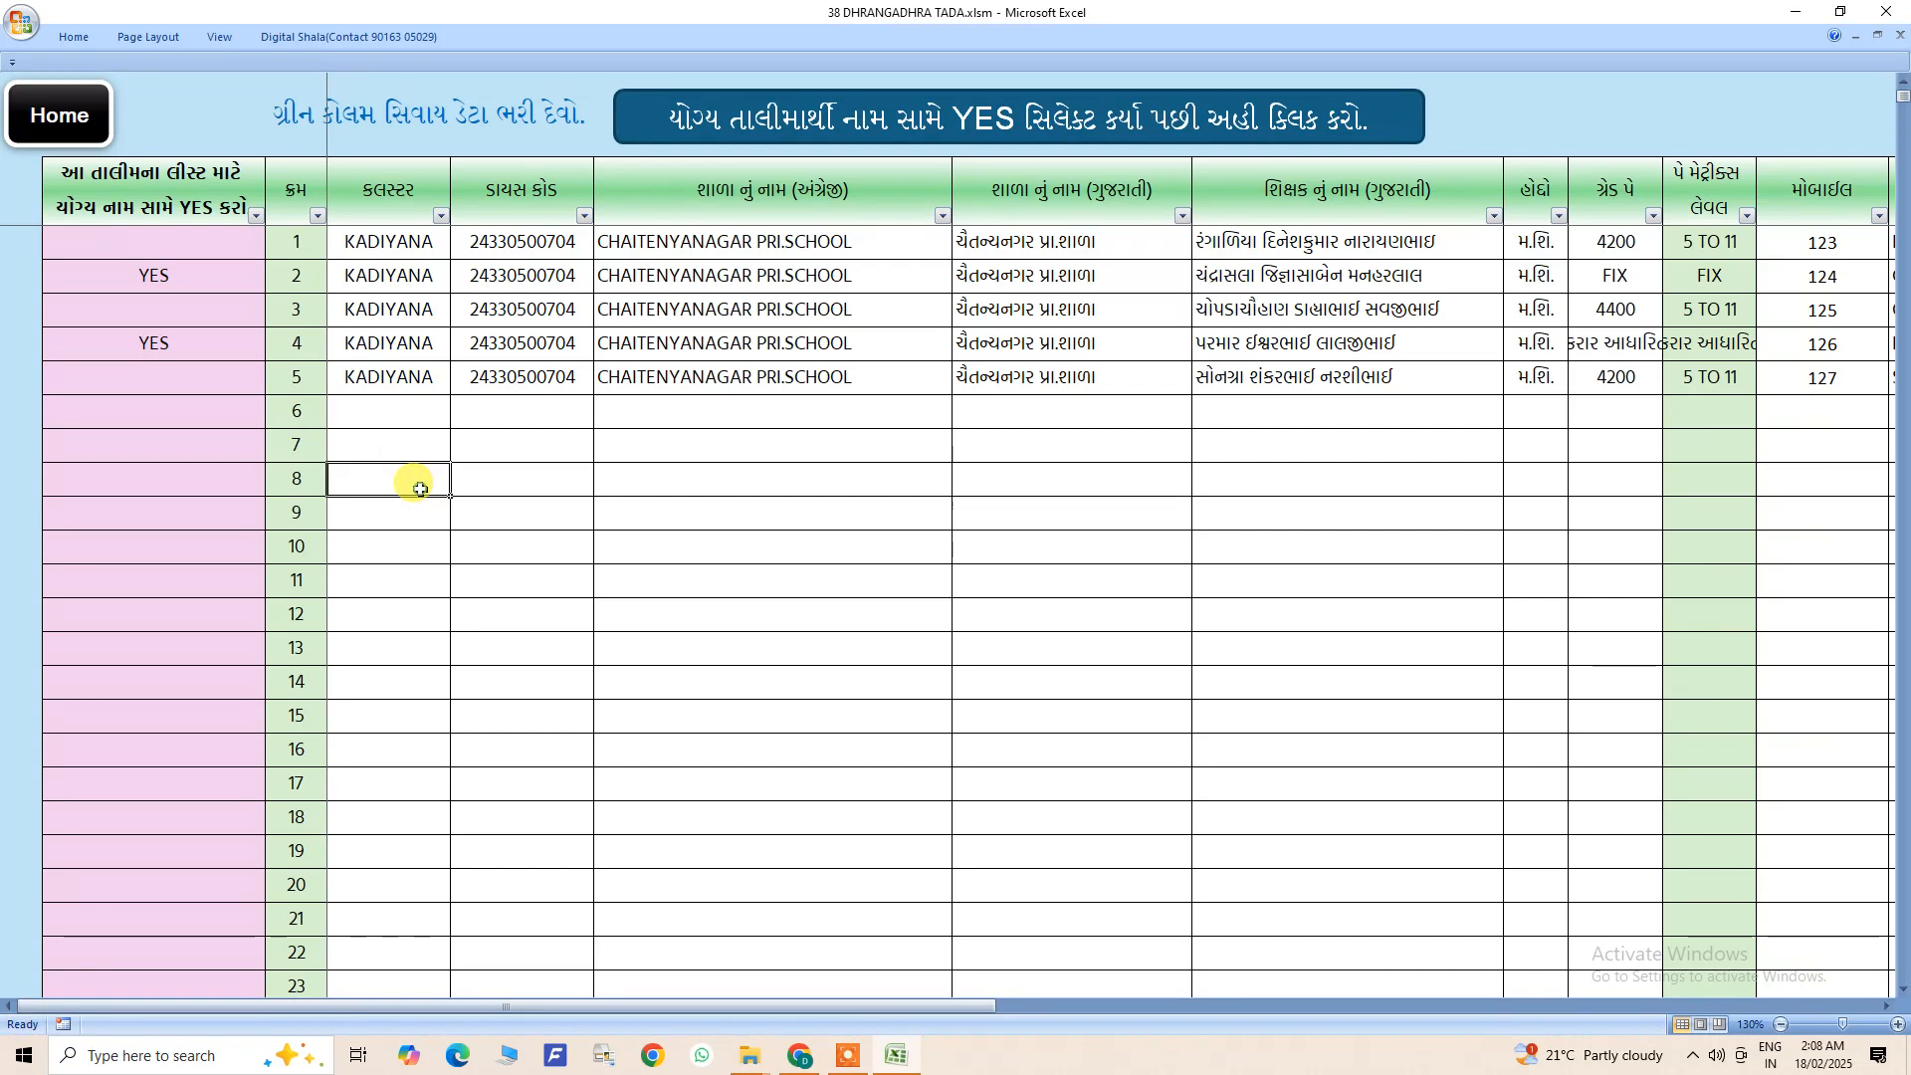
left_click_drag(409, 405, 959, 718)
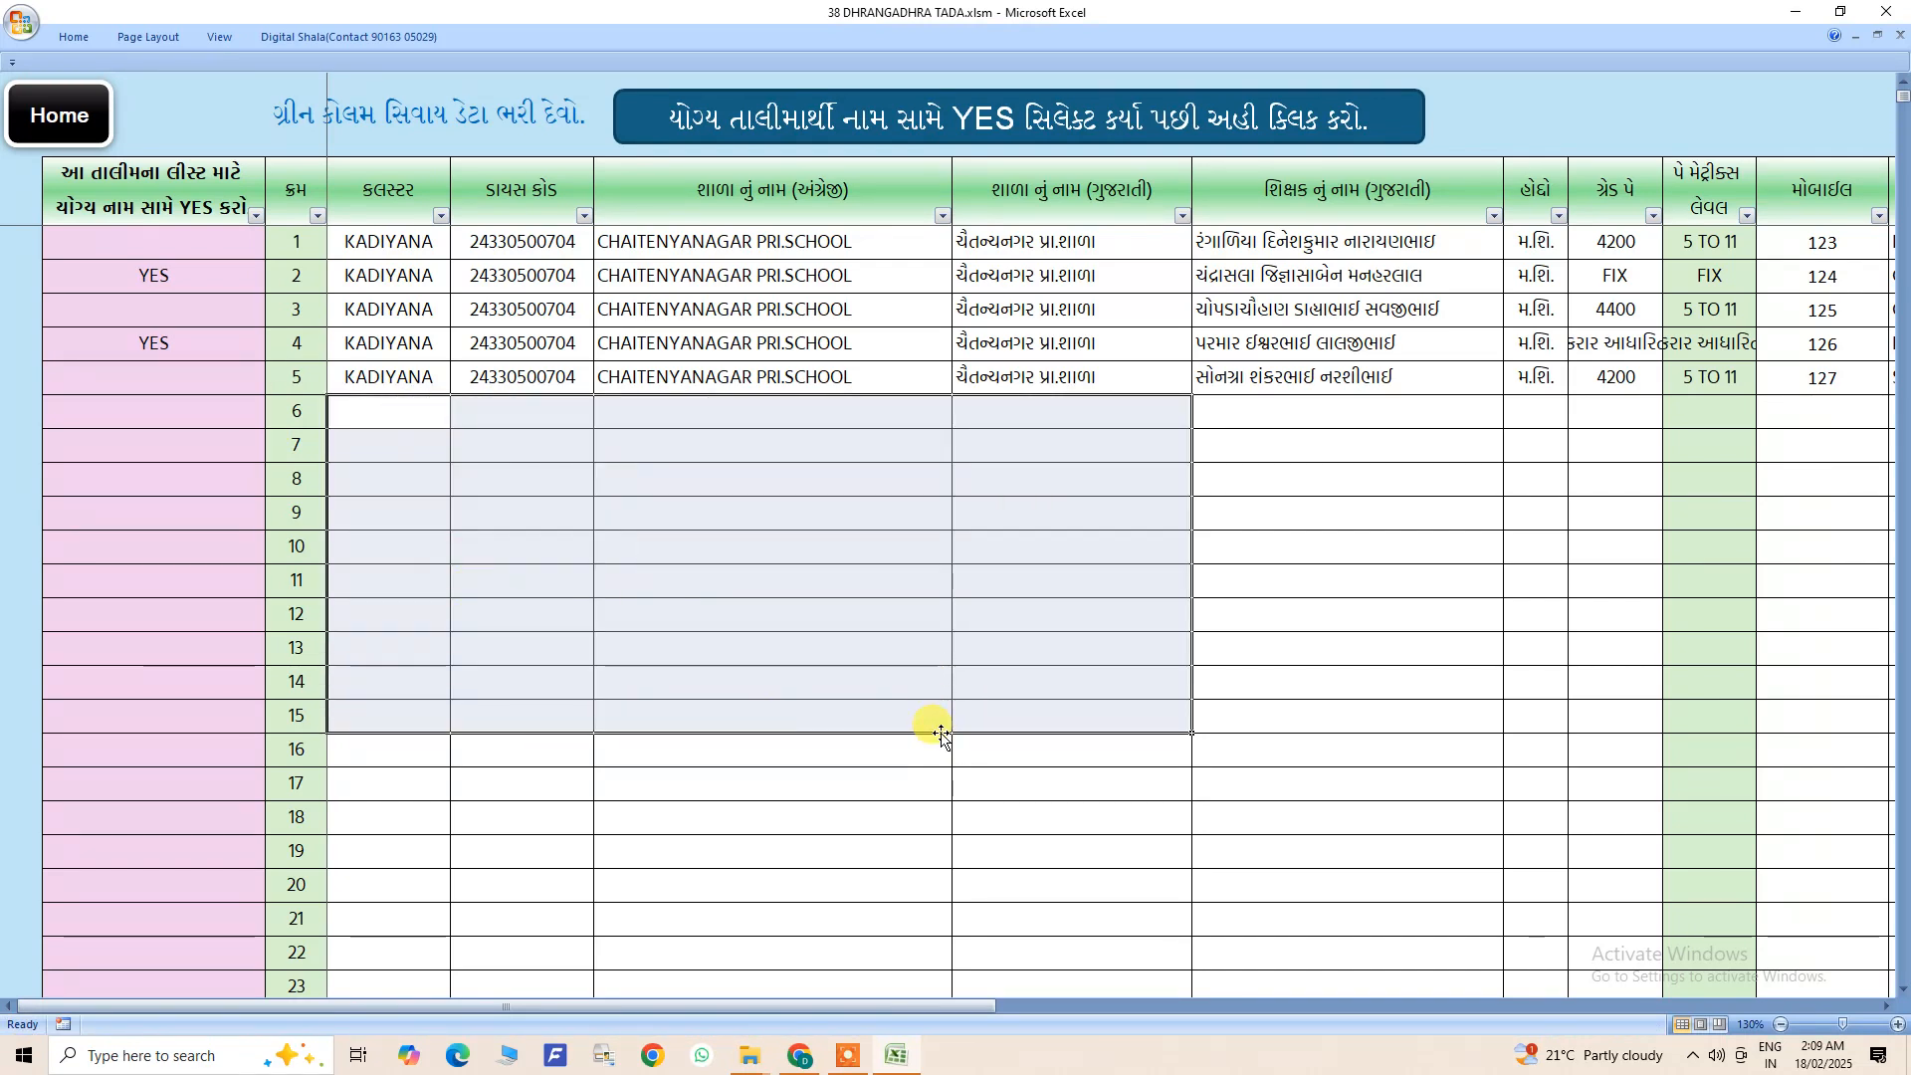
left_click_drag(397, 240, 1153, 903)
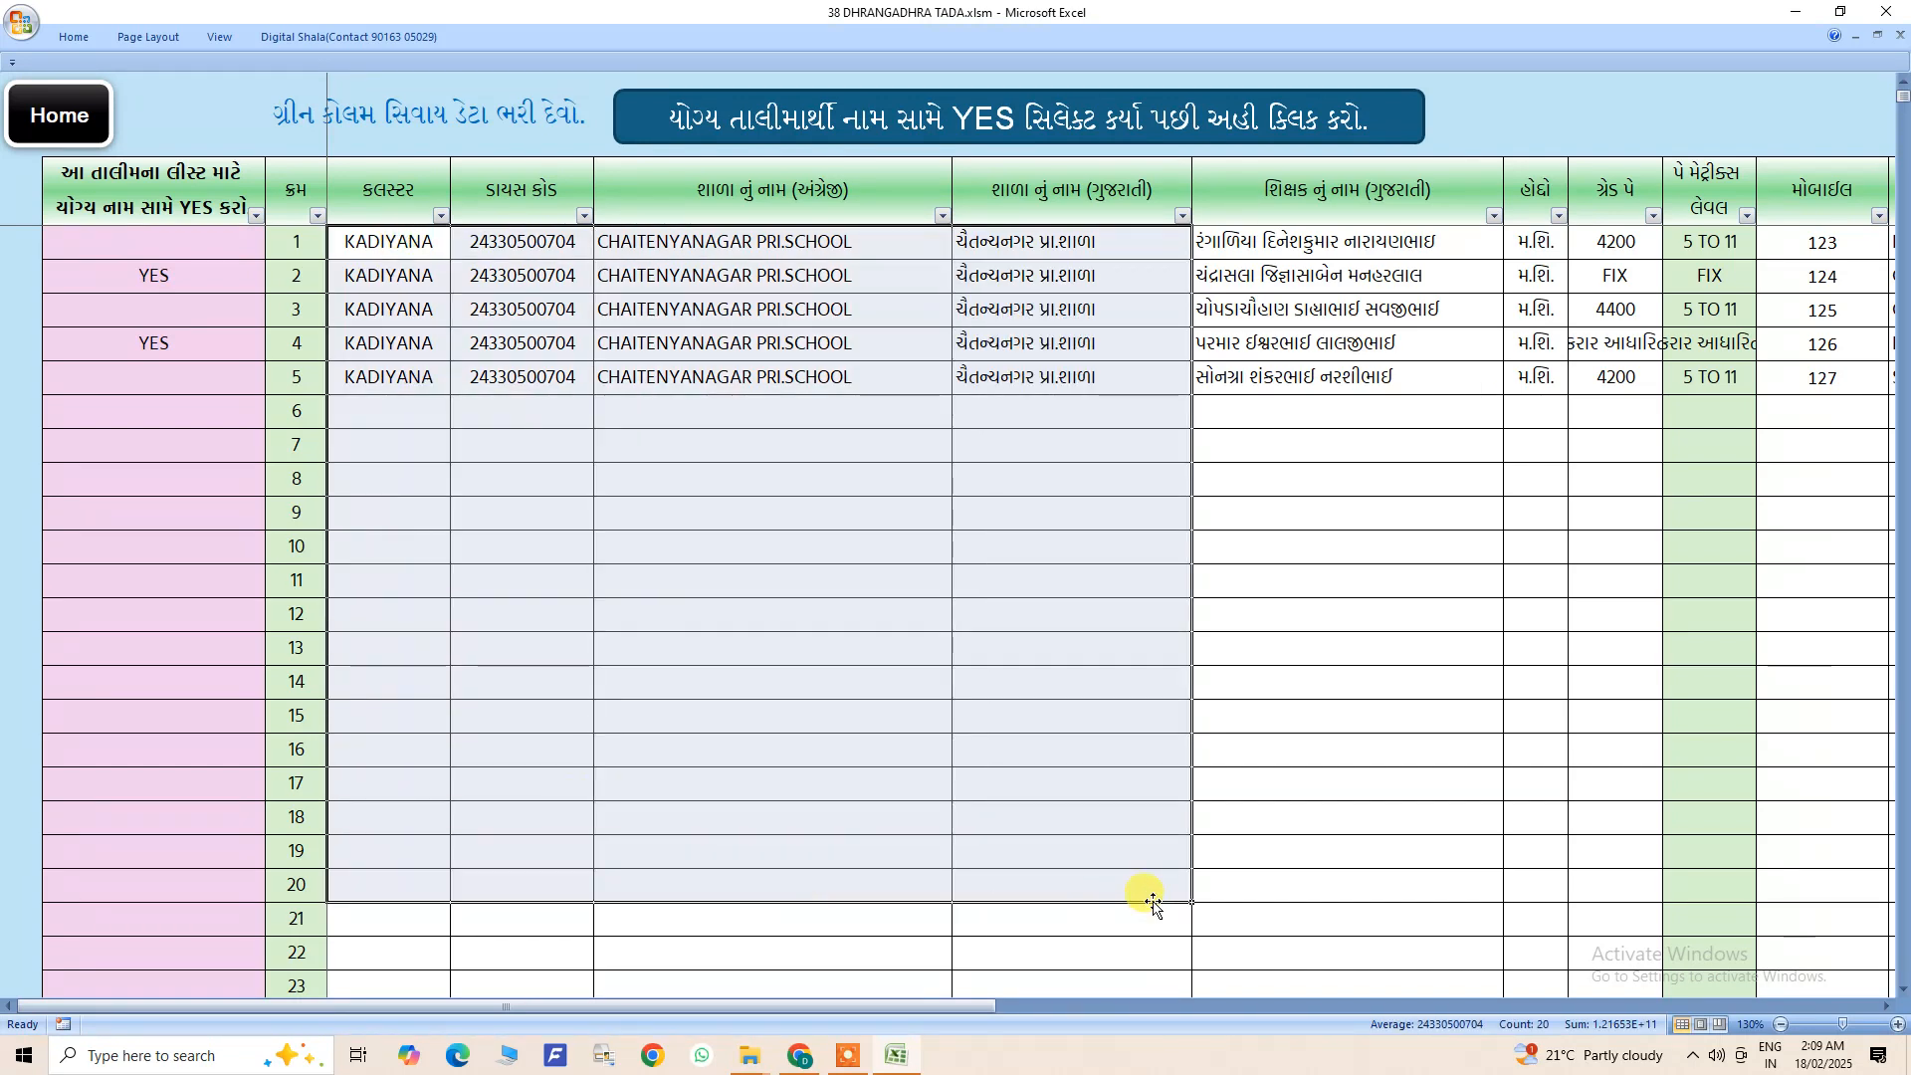
left_click(766, 622)
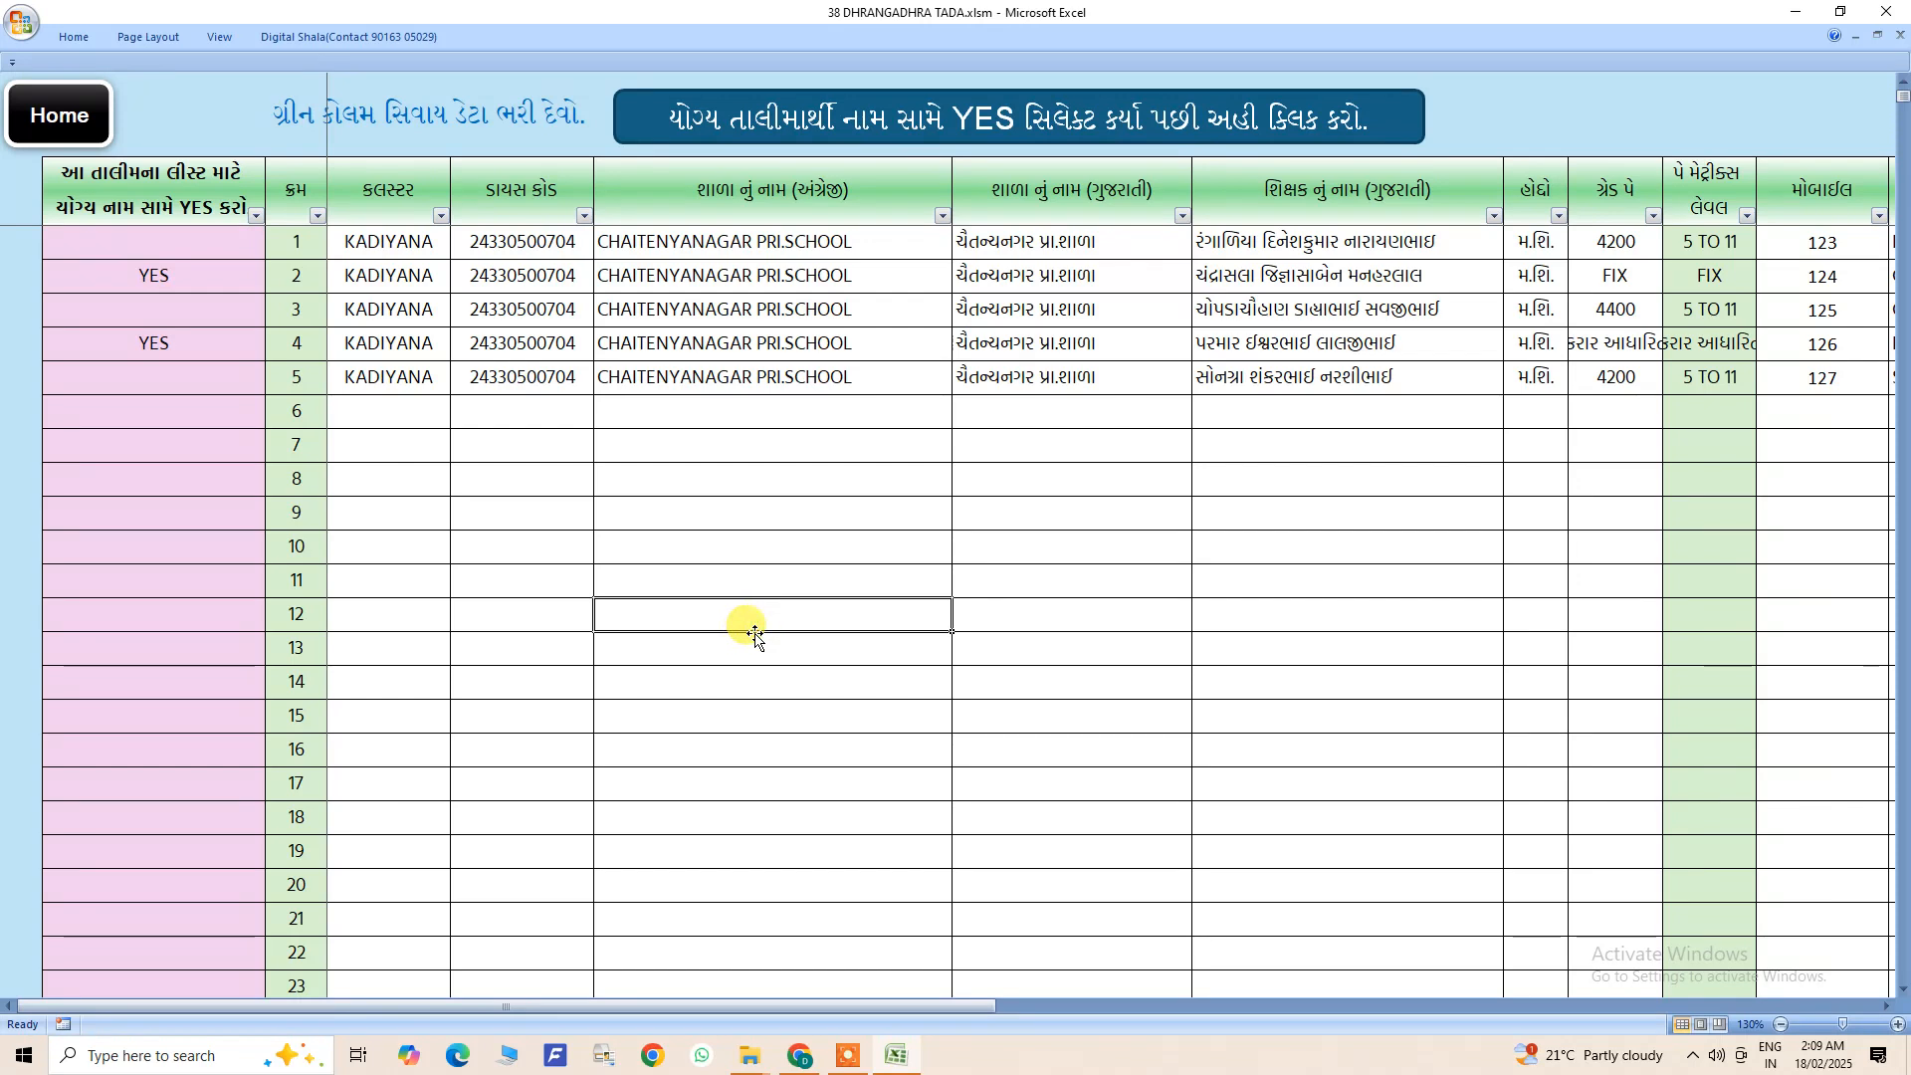
left_click_drag(399, 242, 1574, 622)
left_click(825, 589)
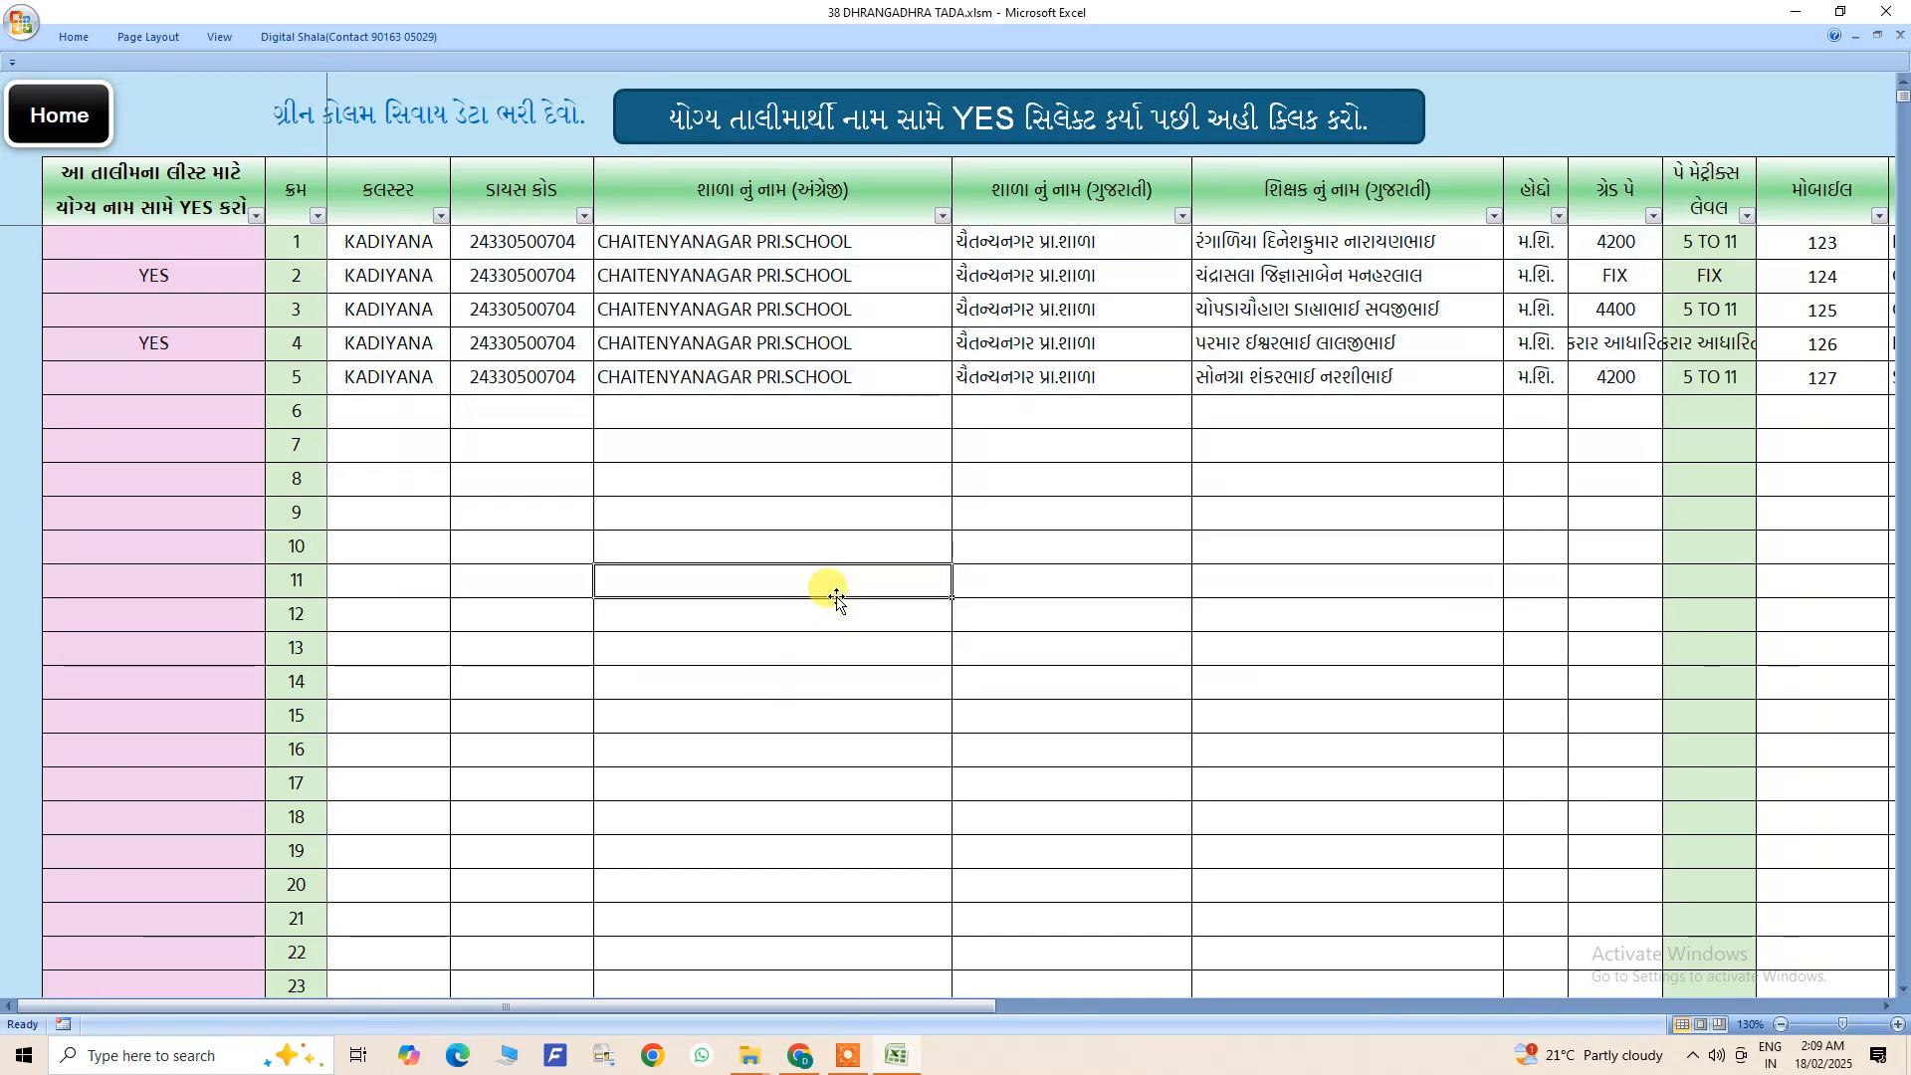
- Mark the teacher in row 5 as YES and transfer all teachers marked YES to the training list
left_click(219, 282)
left_click(217, 337)
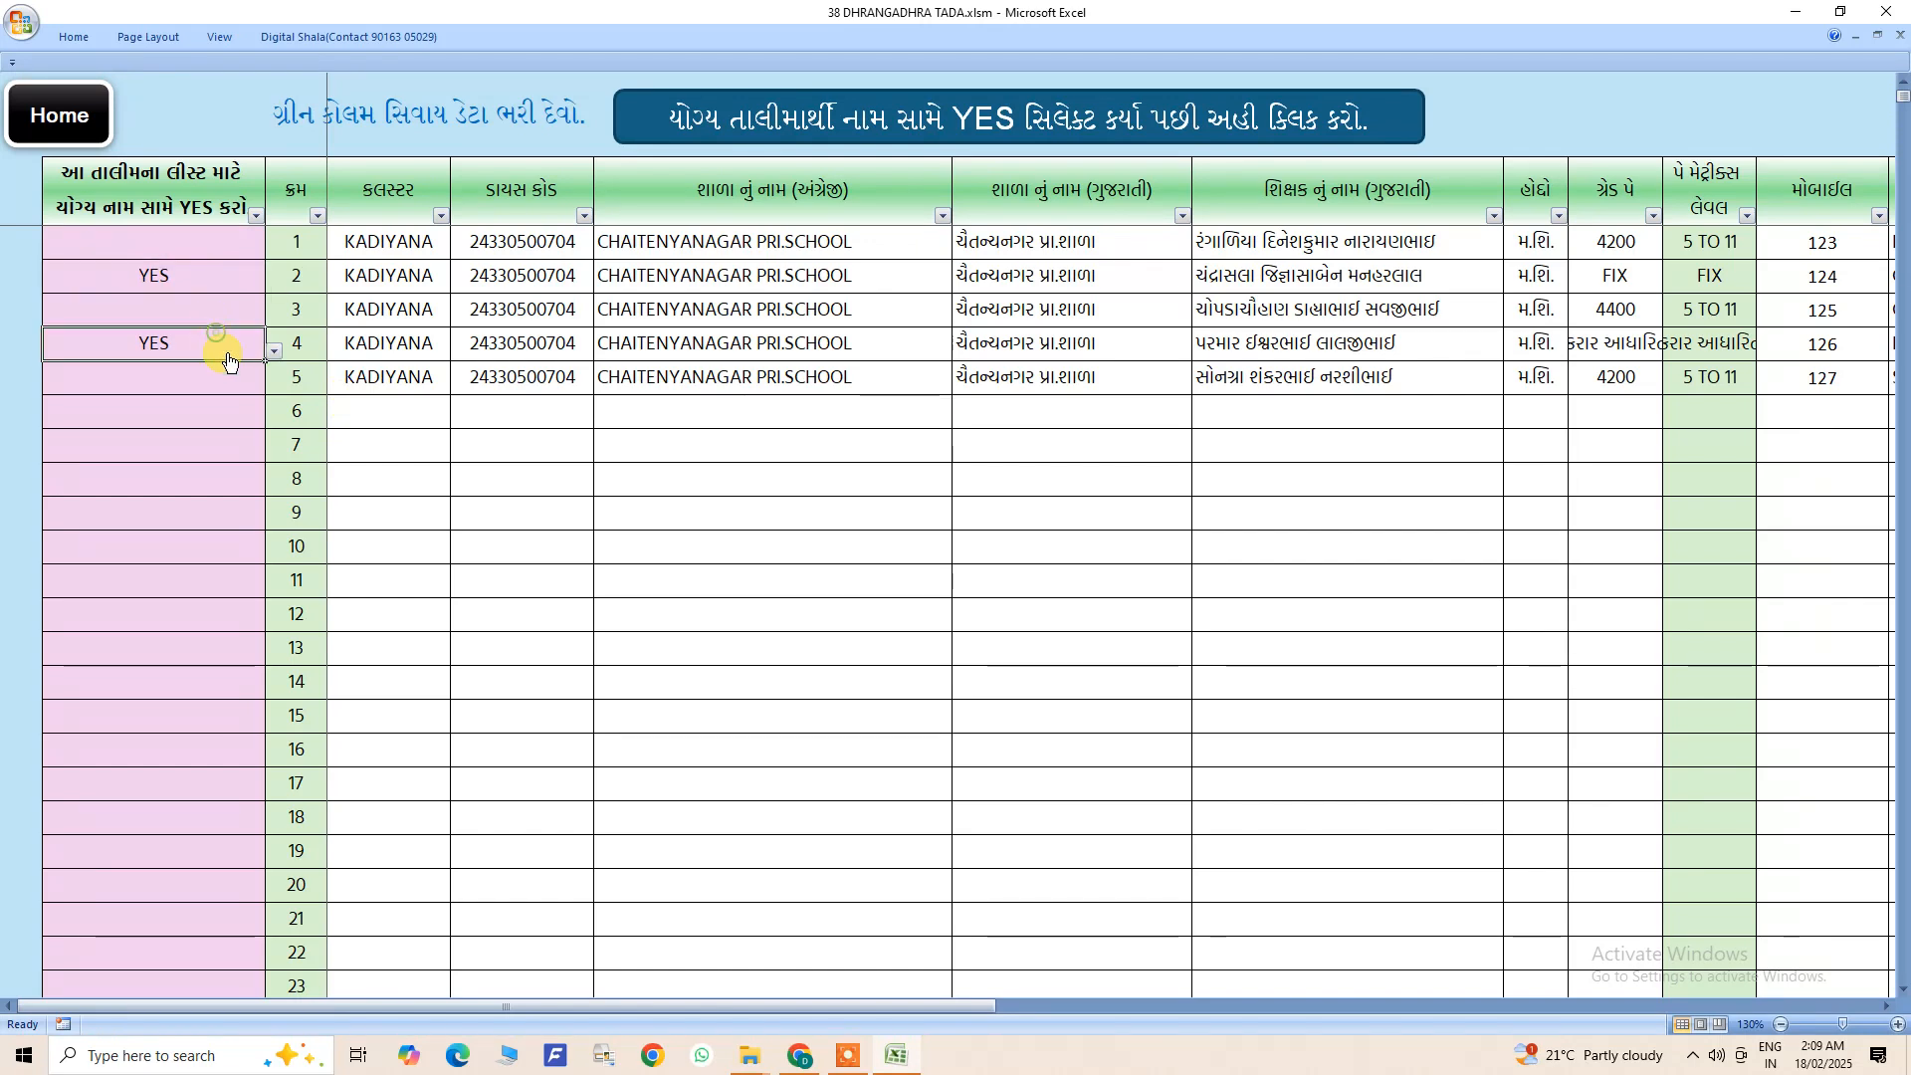
left_click(223, 296)
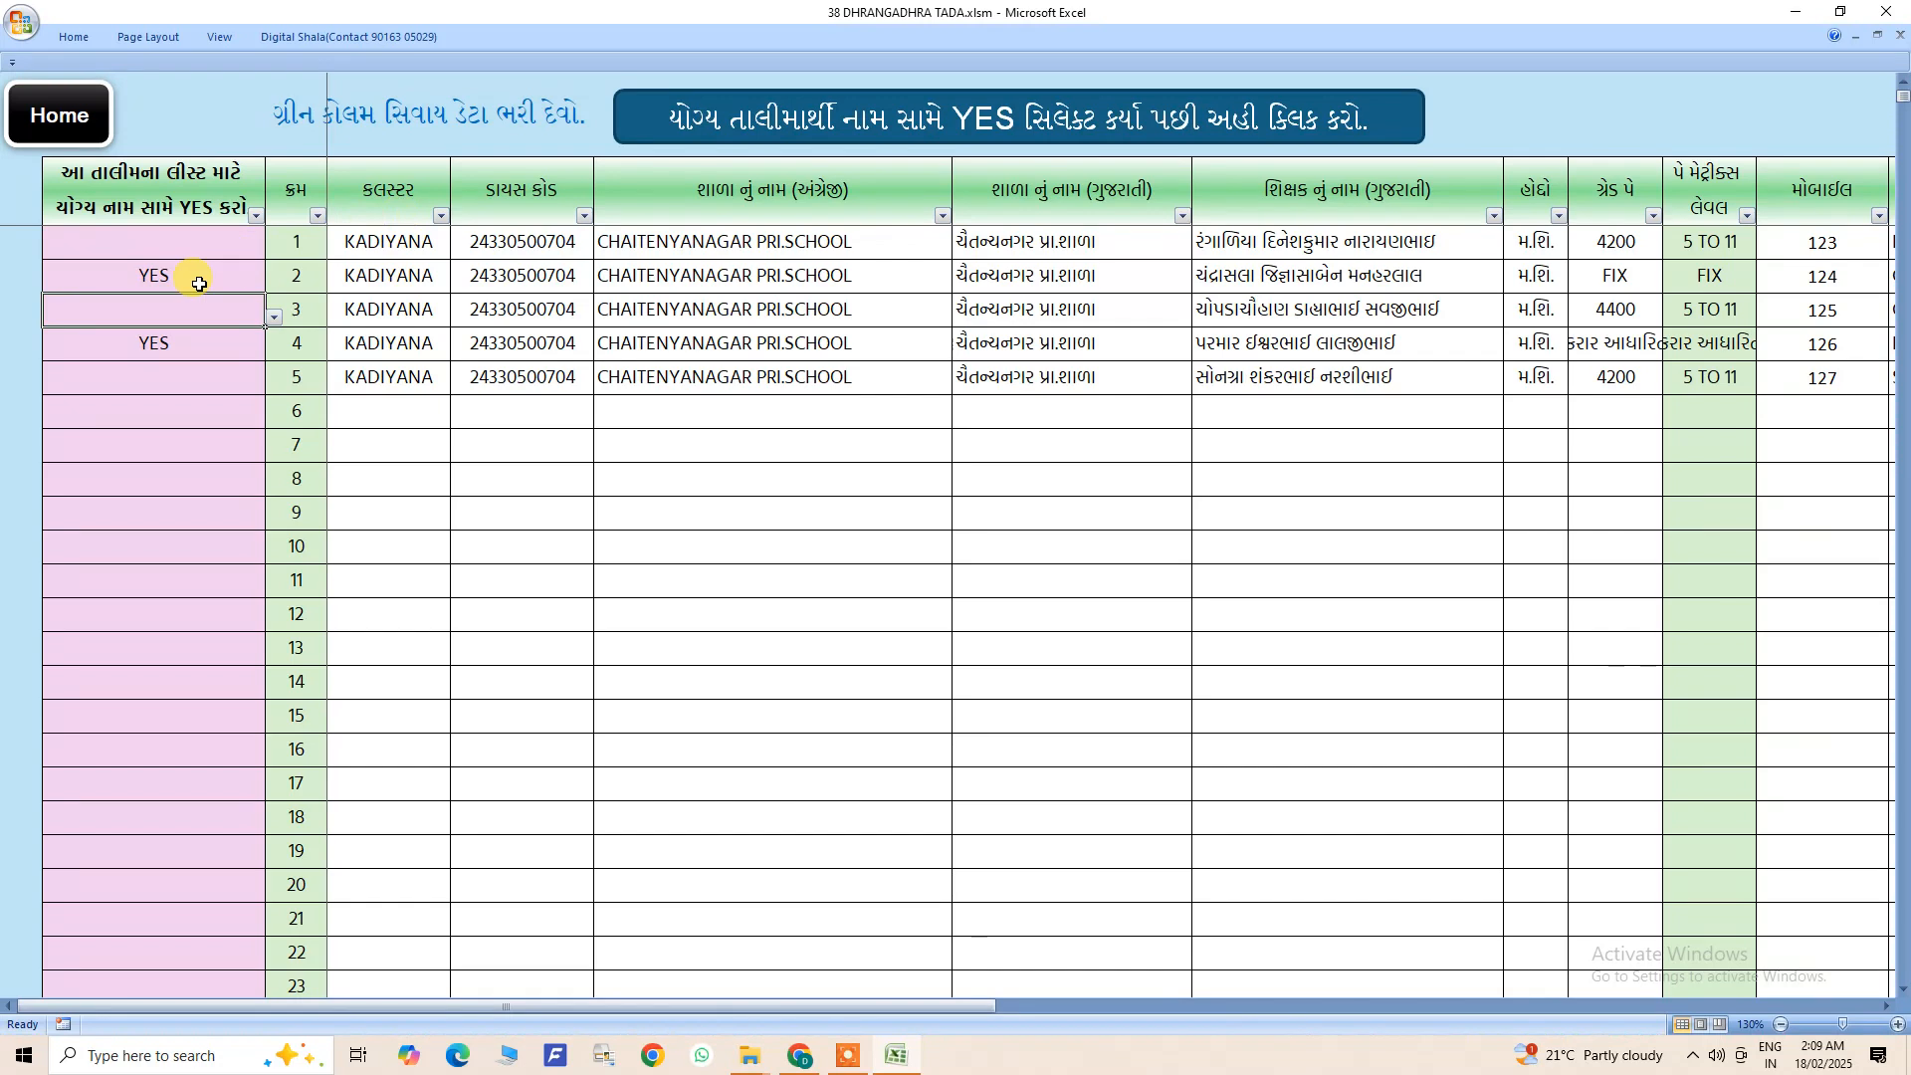
left_click(200, 375)
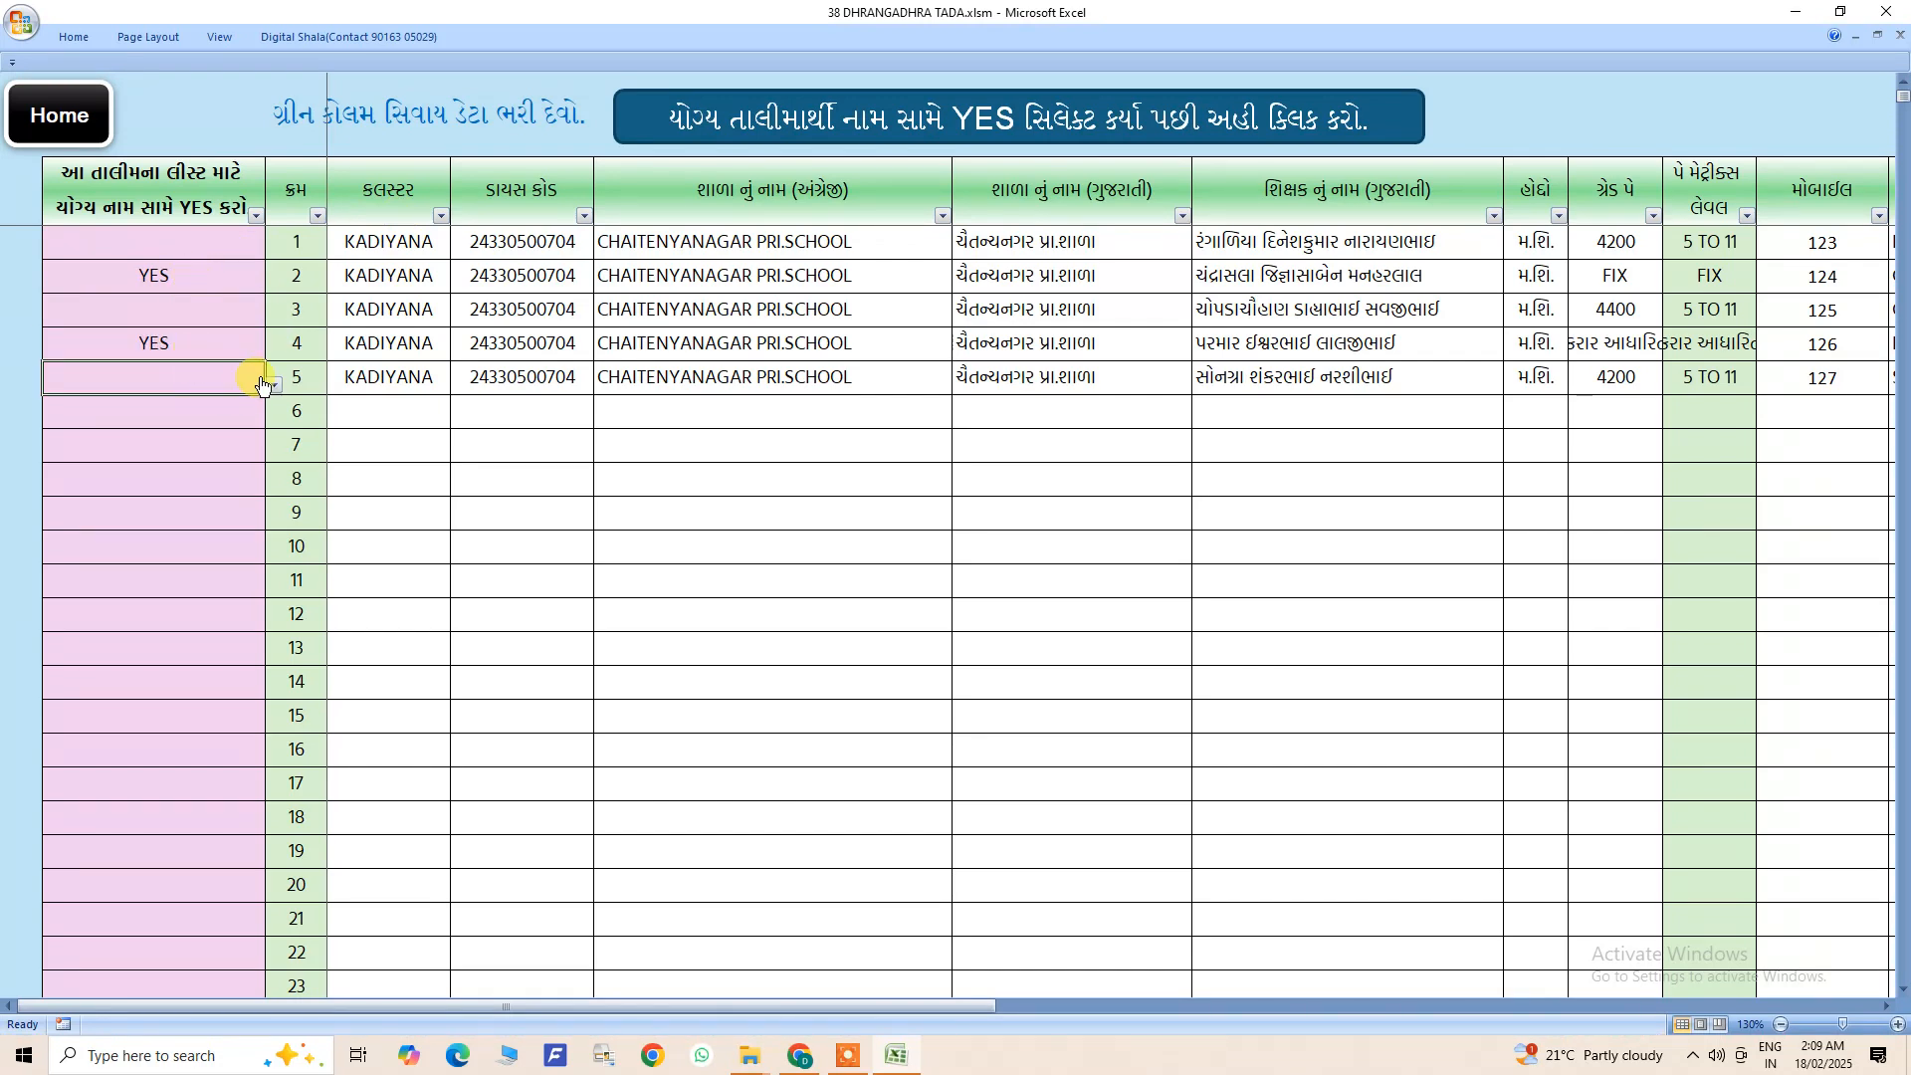
left_click(267, 384)
left_click(171, 410)
left_click(299, 438)
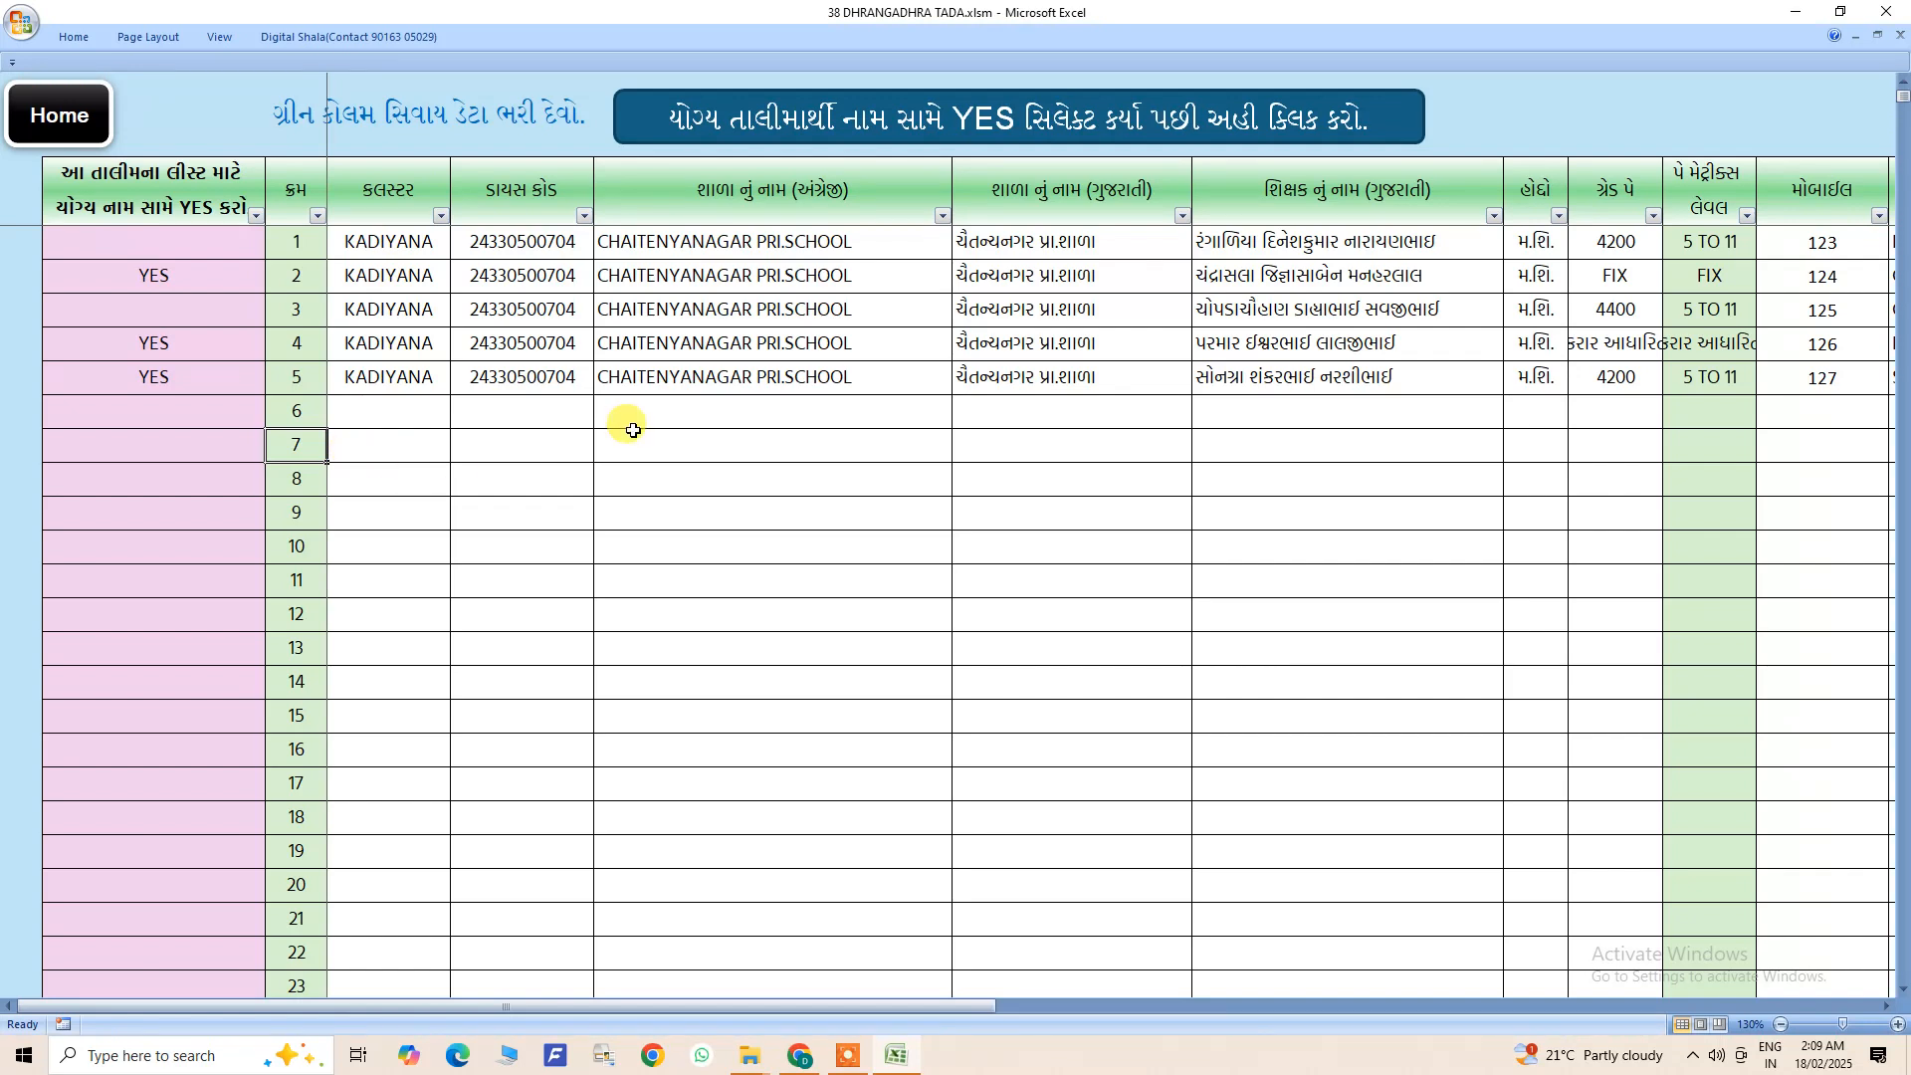
left_click(802, 121)
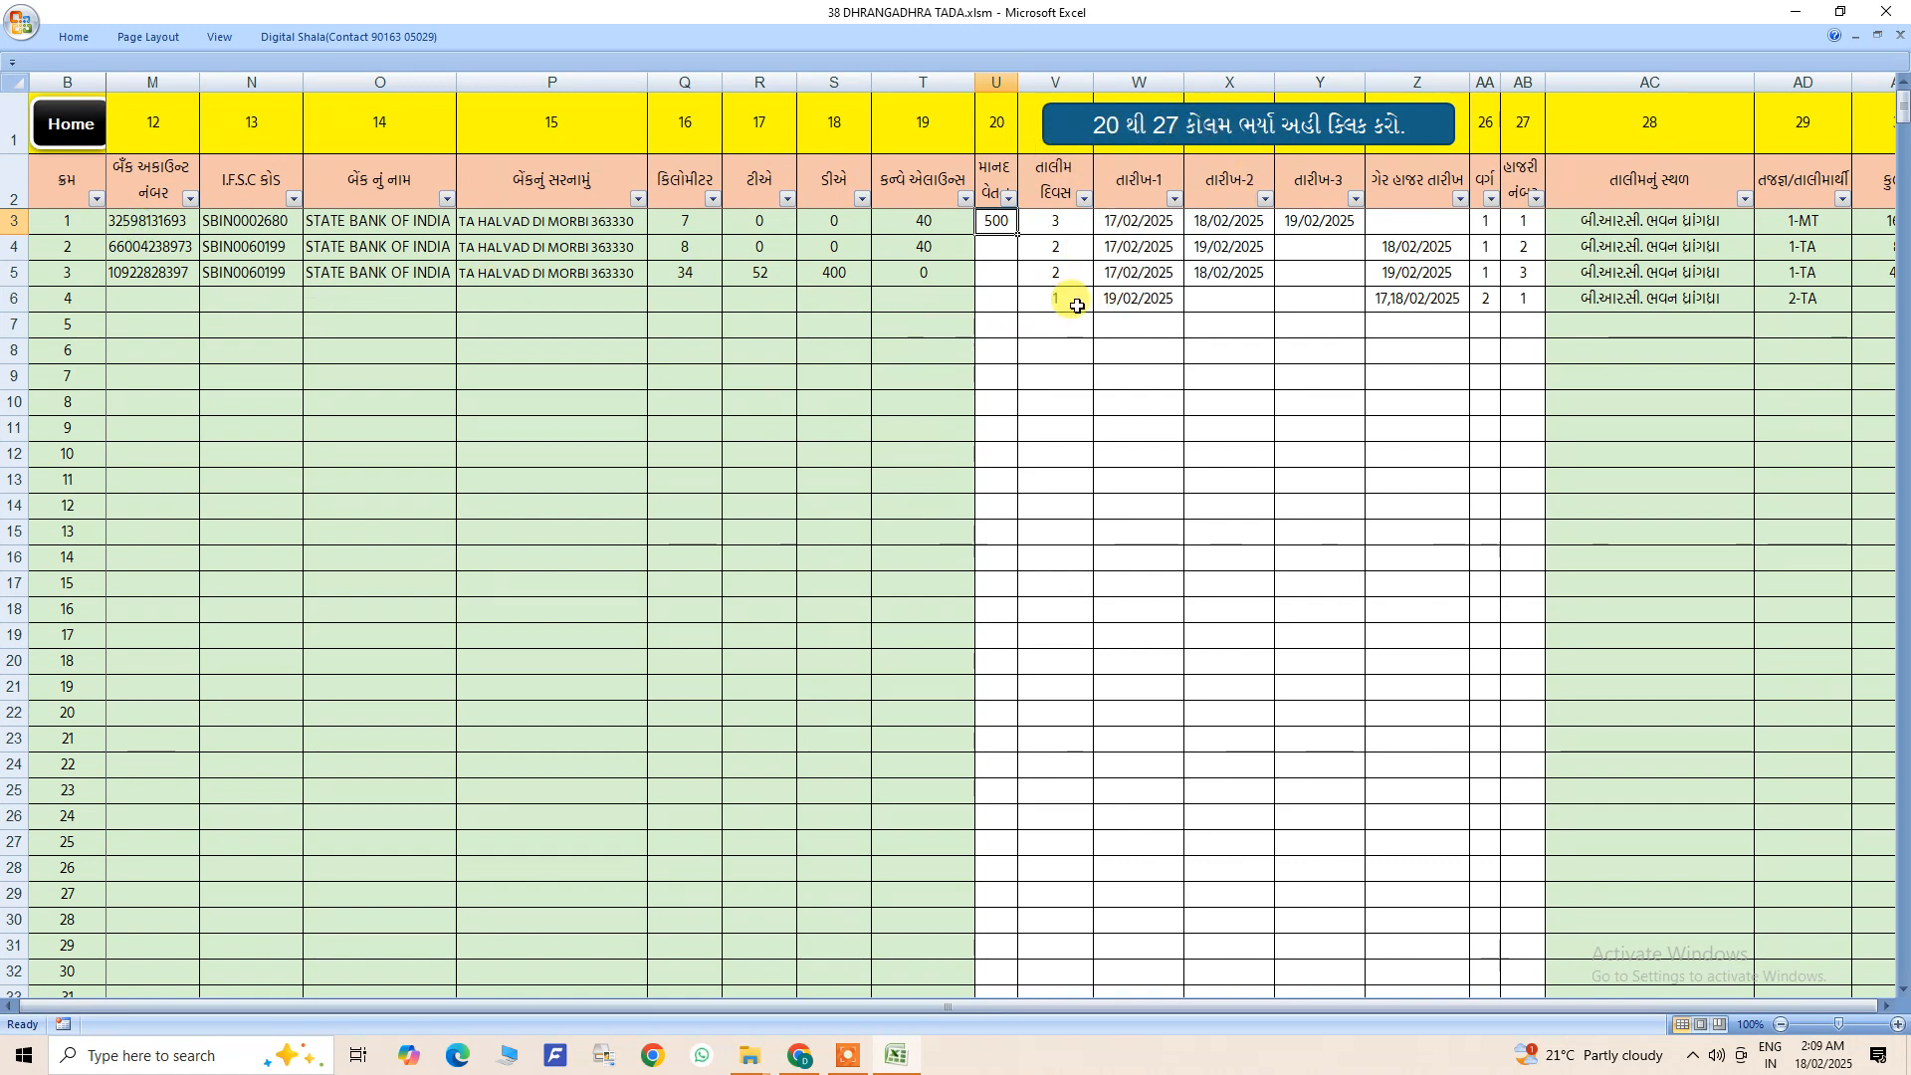
- Examine entry columns 20 to 27 of the training list, especially the honorarium cells in rows 1 to 3
left_click_drag(995, 221, 1507, 299)
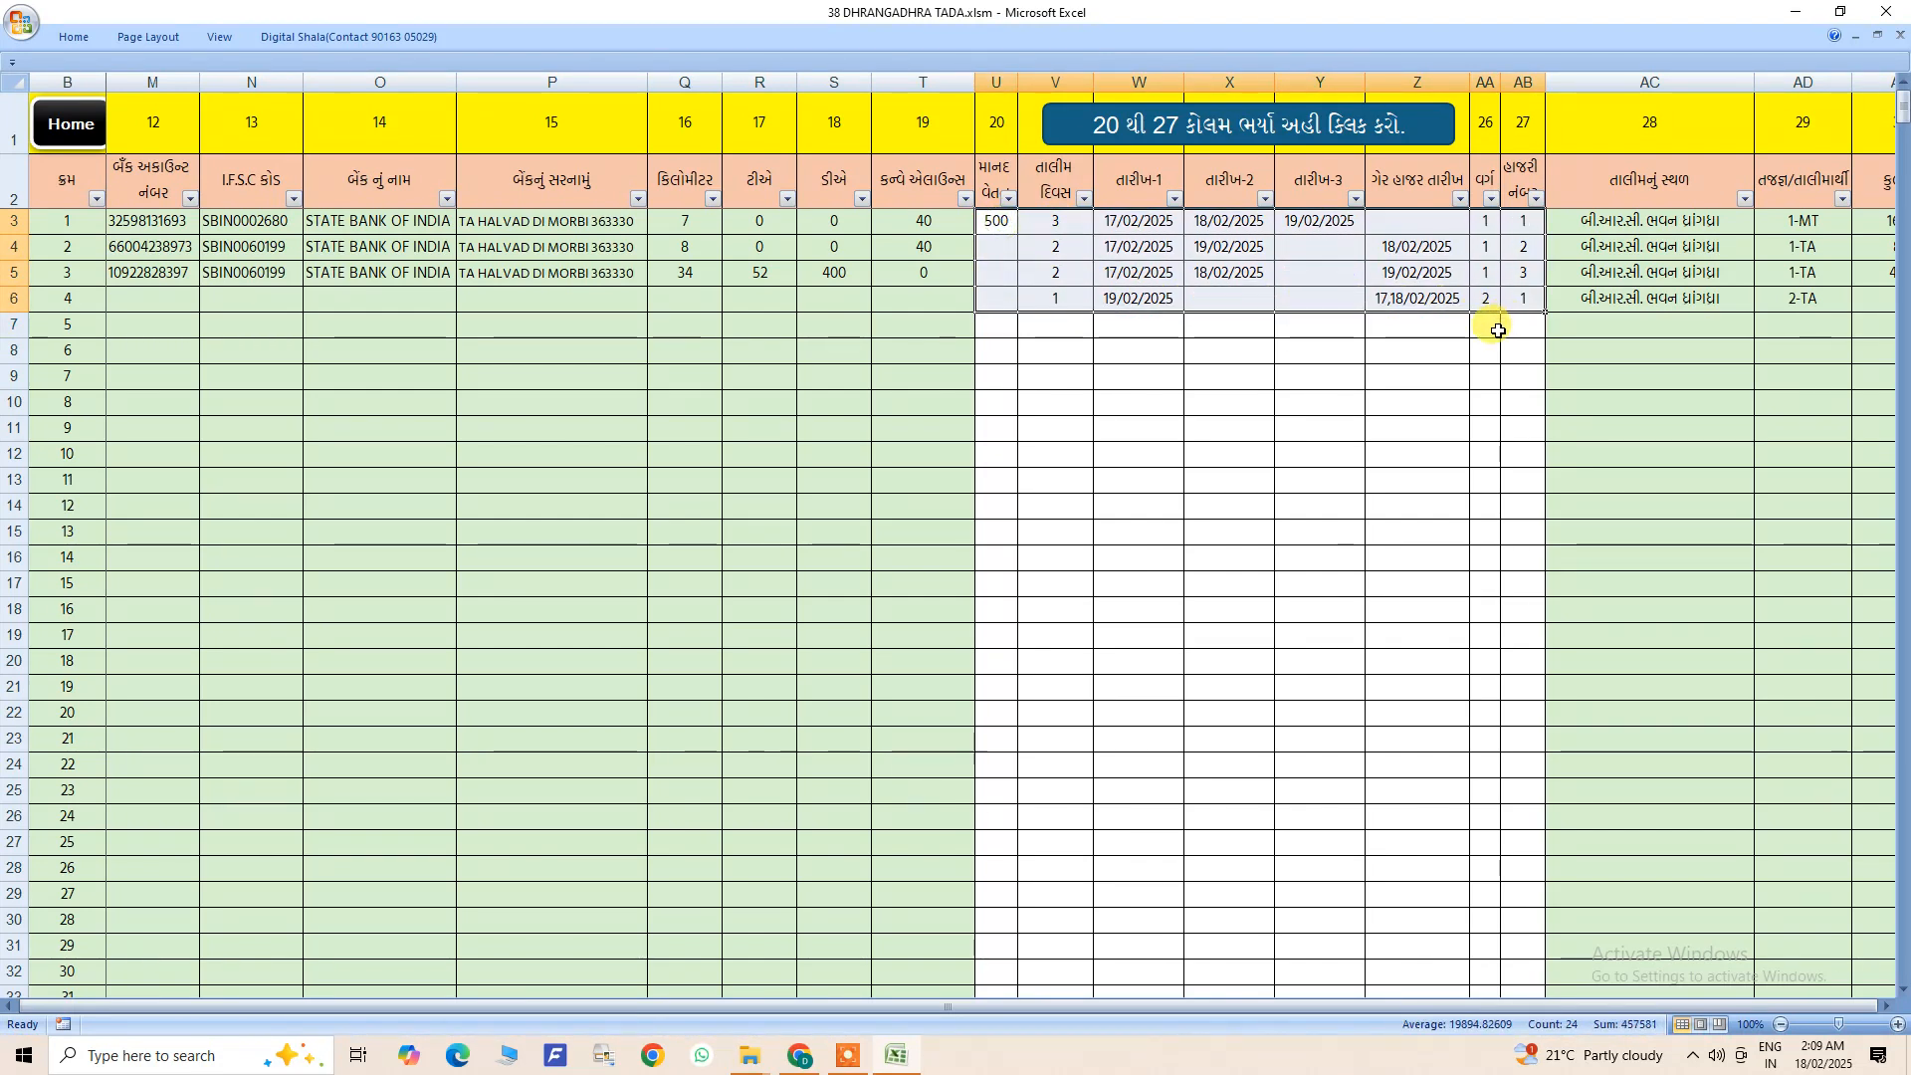
left_click(1394, 388)
double_click(1002, 222)
left_click(1012, 253)
left_click(1006, 222)
left_click(1003, 250)
left_click(1006, 271)
left_click(1009, 221)
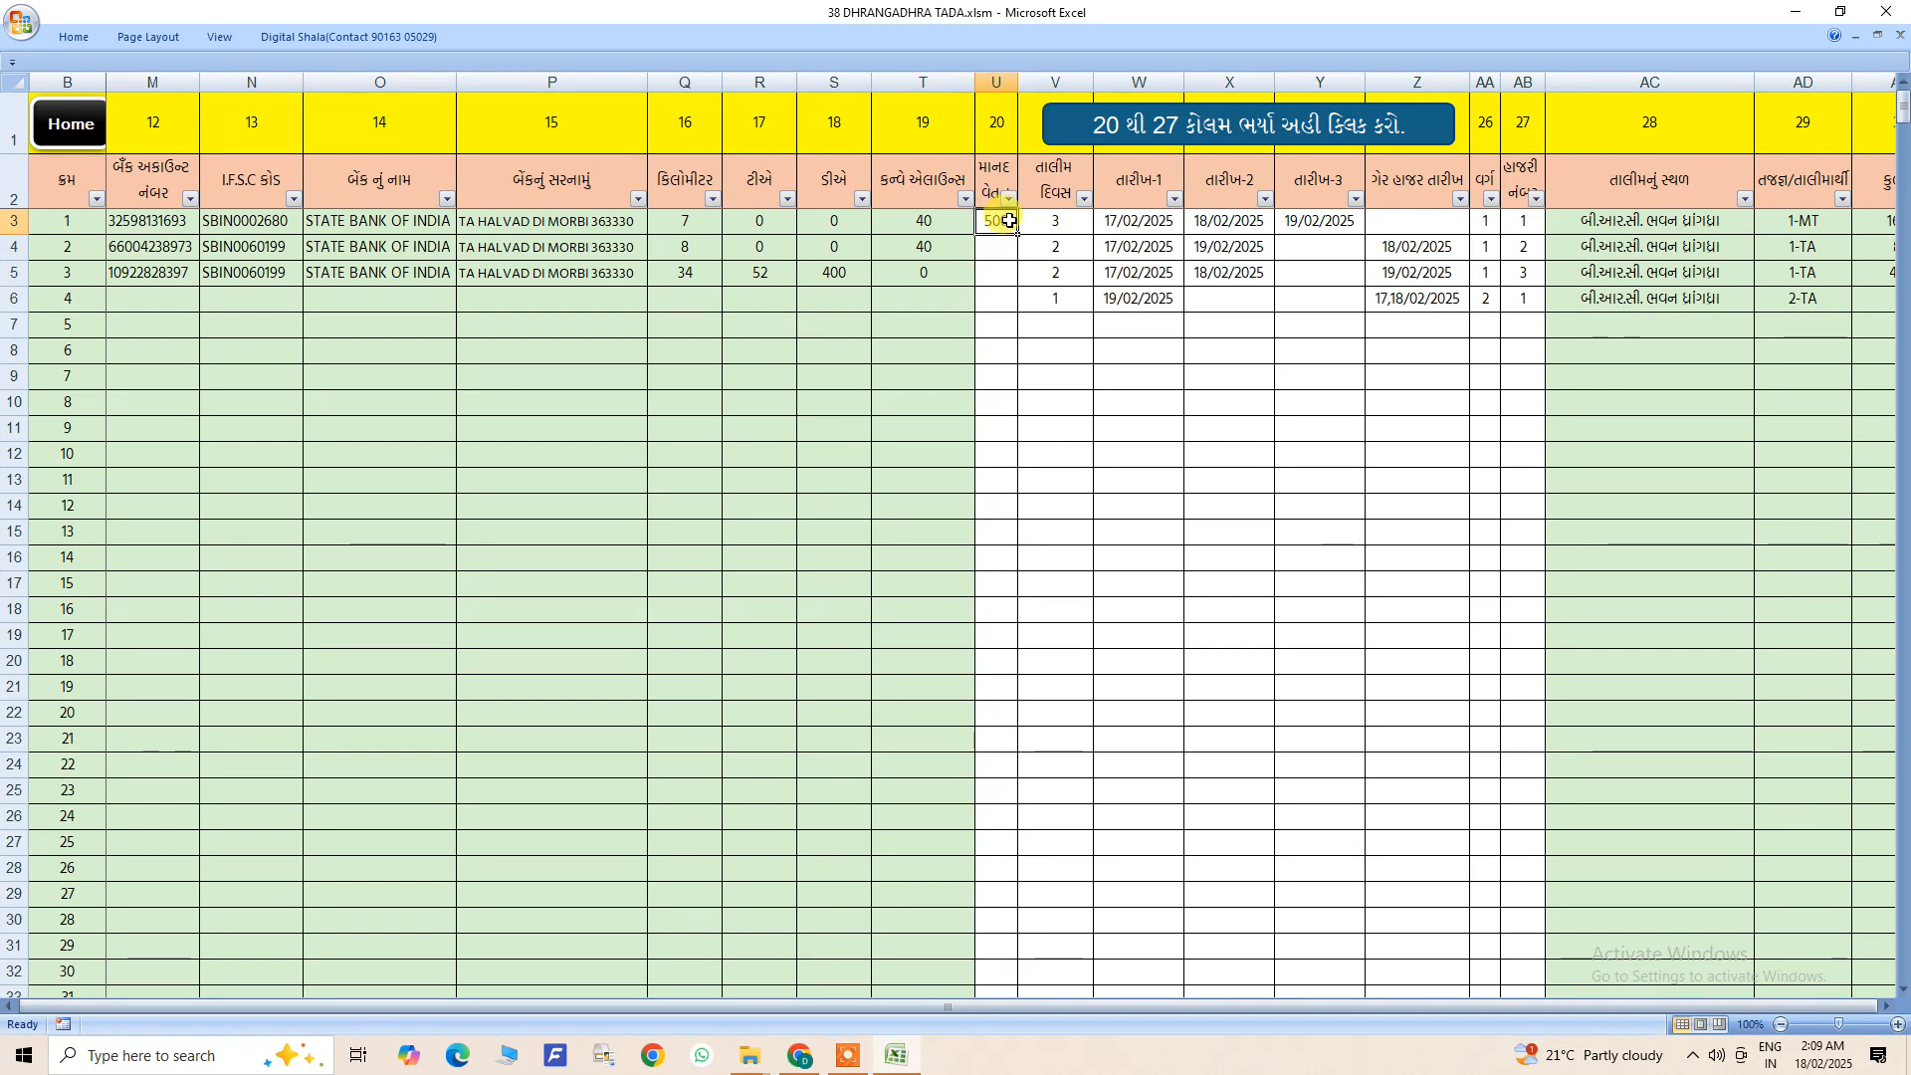
- Set the training days of list entry 1 to 2 and clear the leftover training entries of list entry 4
left_click(1053, 221)
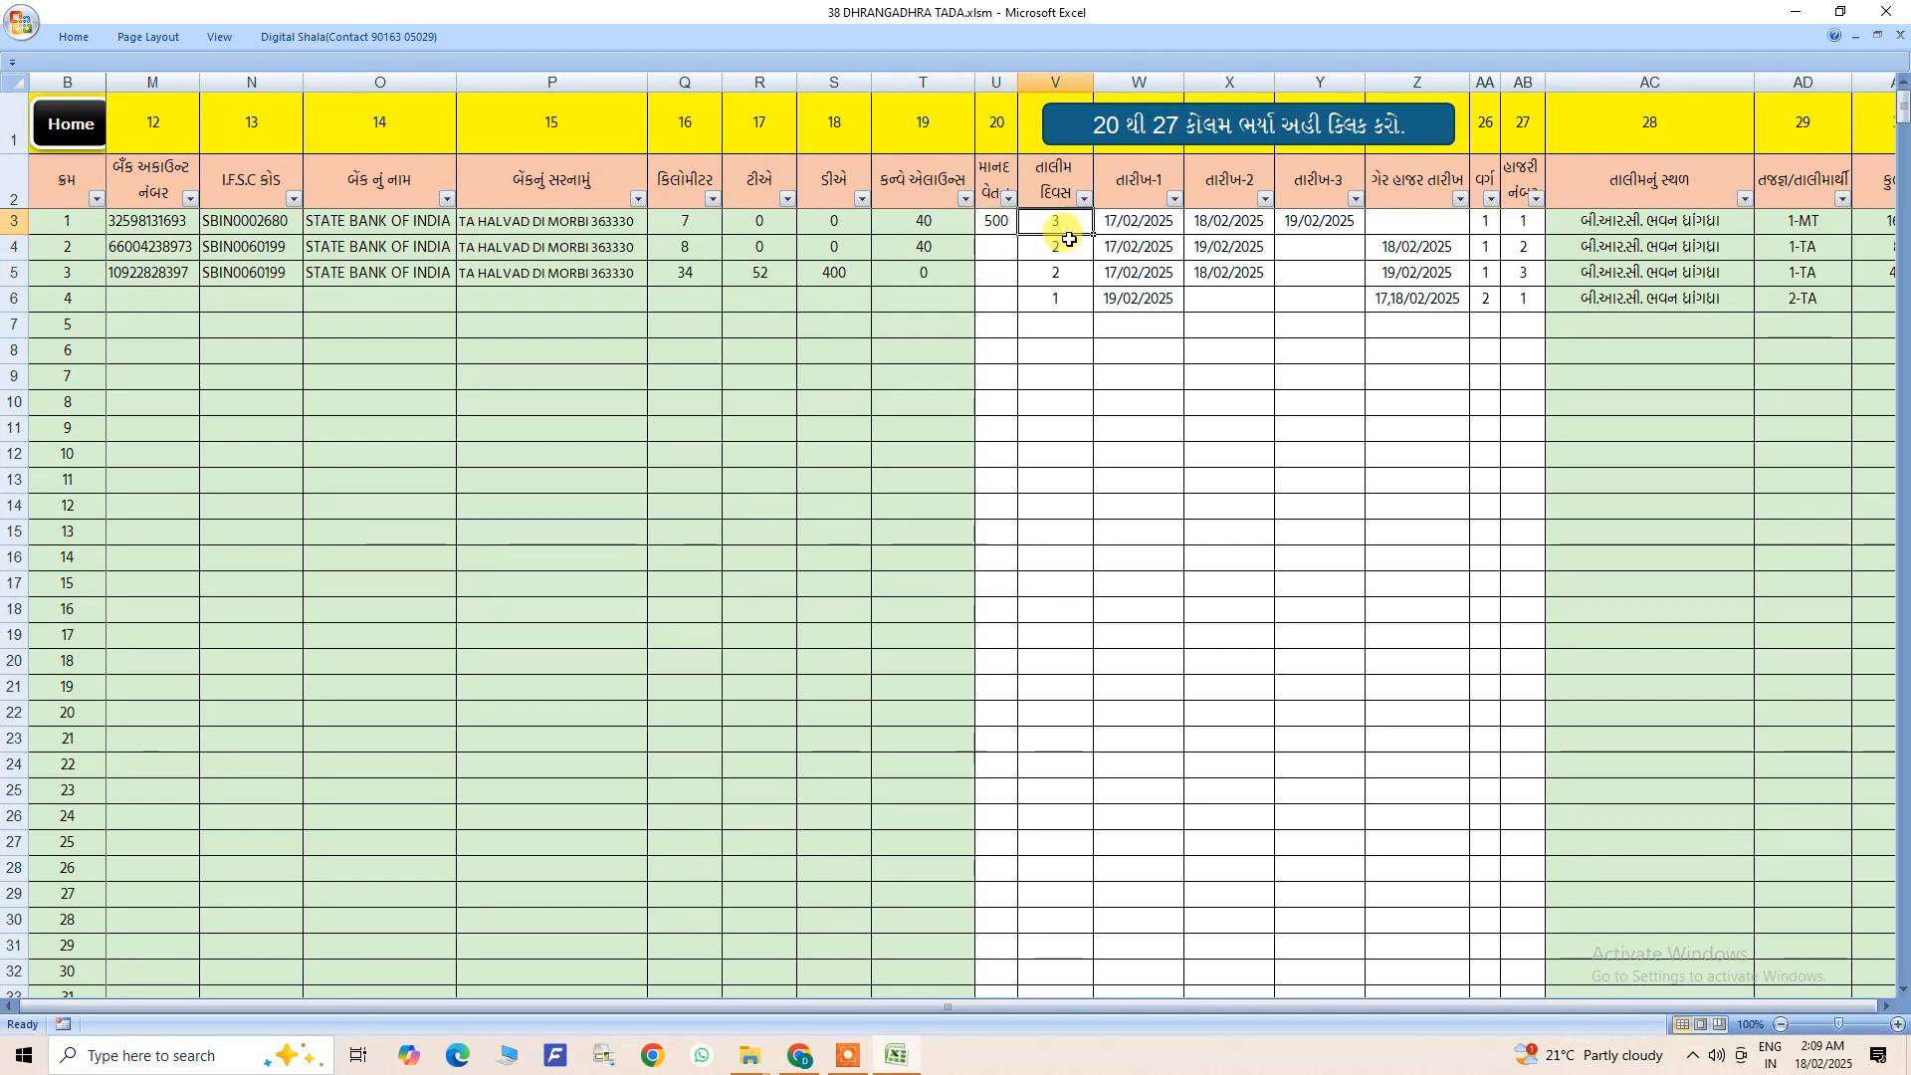
left_click(1066, 246)
left_click(1058, 271)
left_click_drag(1063, 300, 1513, 295)
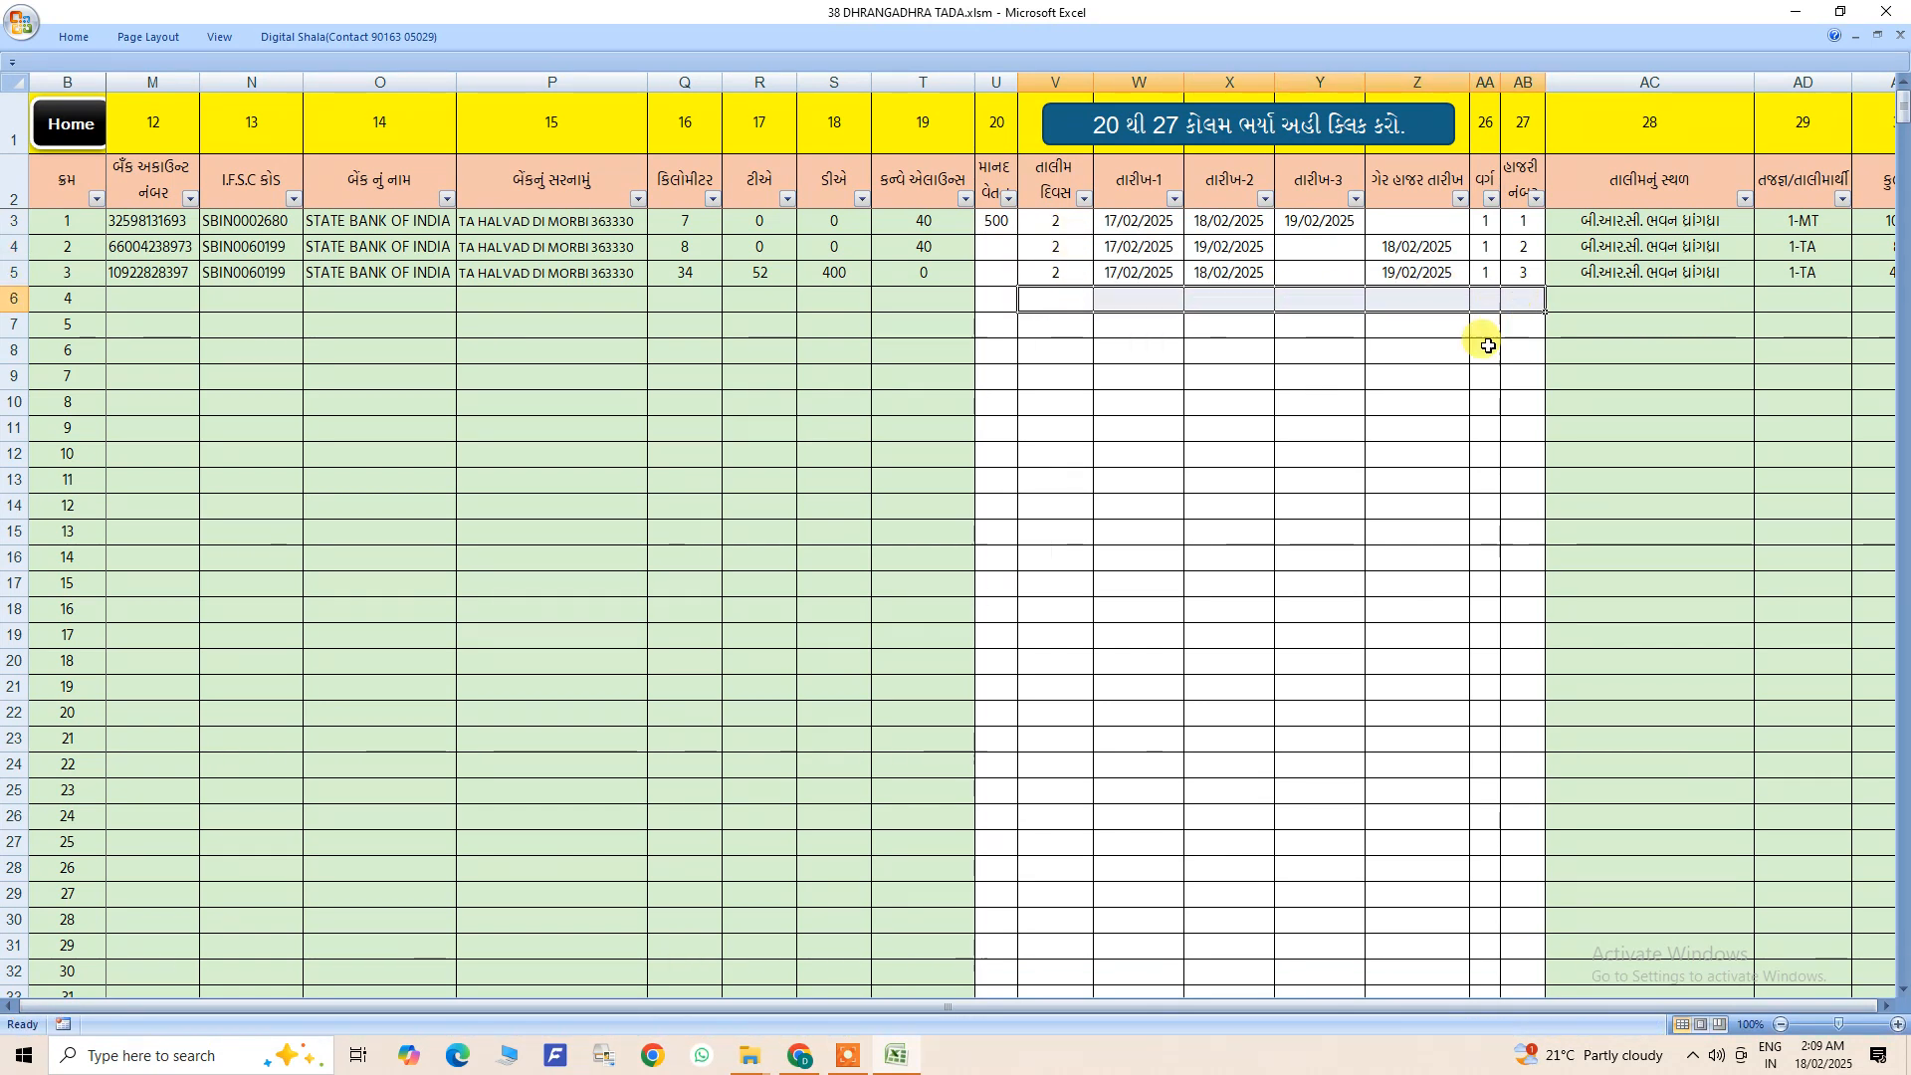
key("Delete")
left_click(1423, 373)
- Copy the date 18/02/2025 from list entry 1 down the તારીખ-2 column to entries 2 and 3, without incrementing it
left_click_drag(1110, 221, 1144, 274)
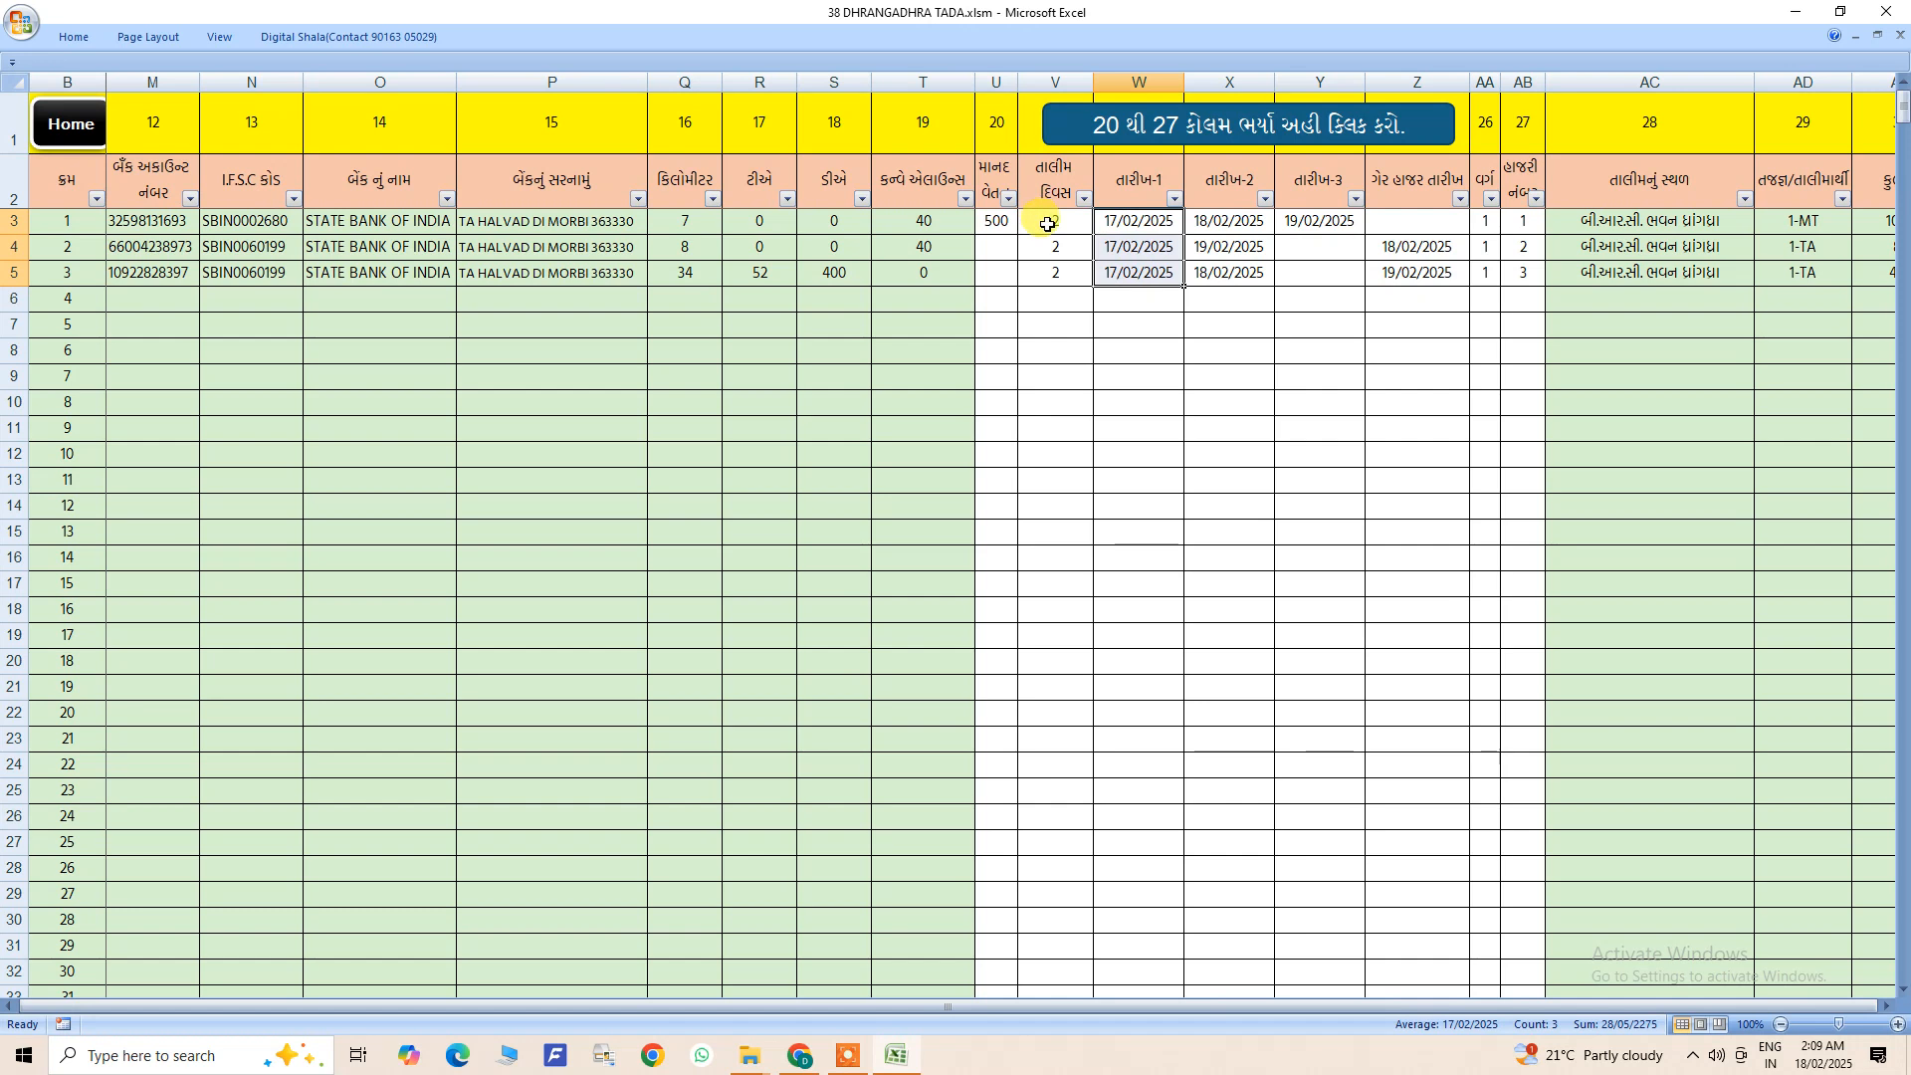
left_click(1216, 227)
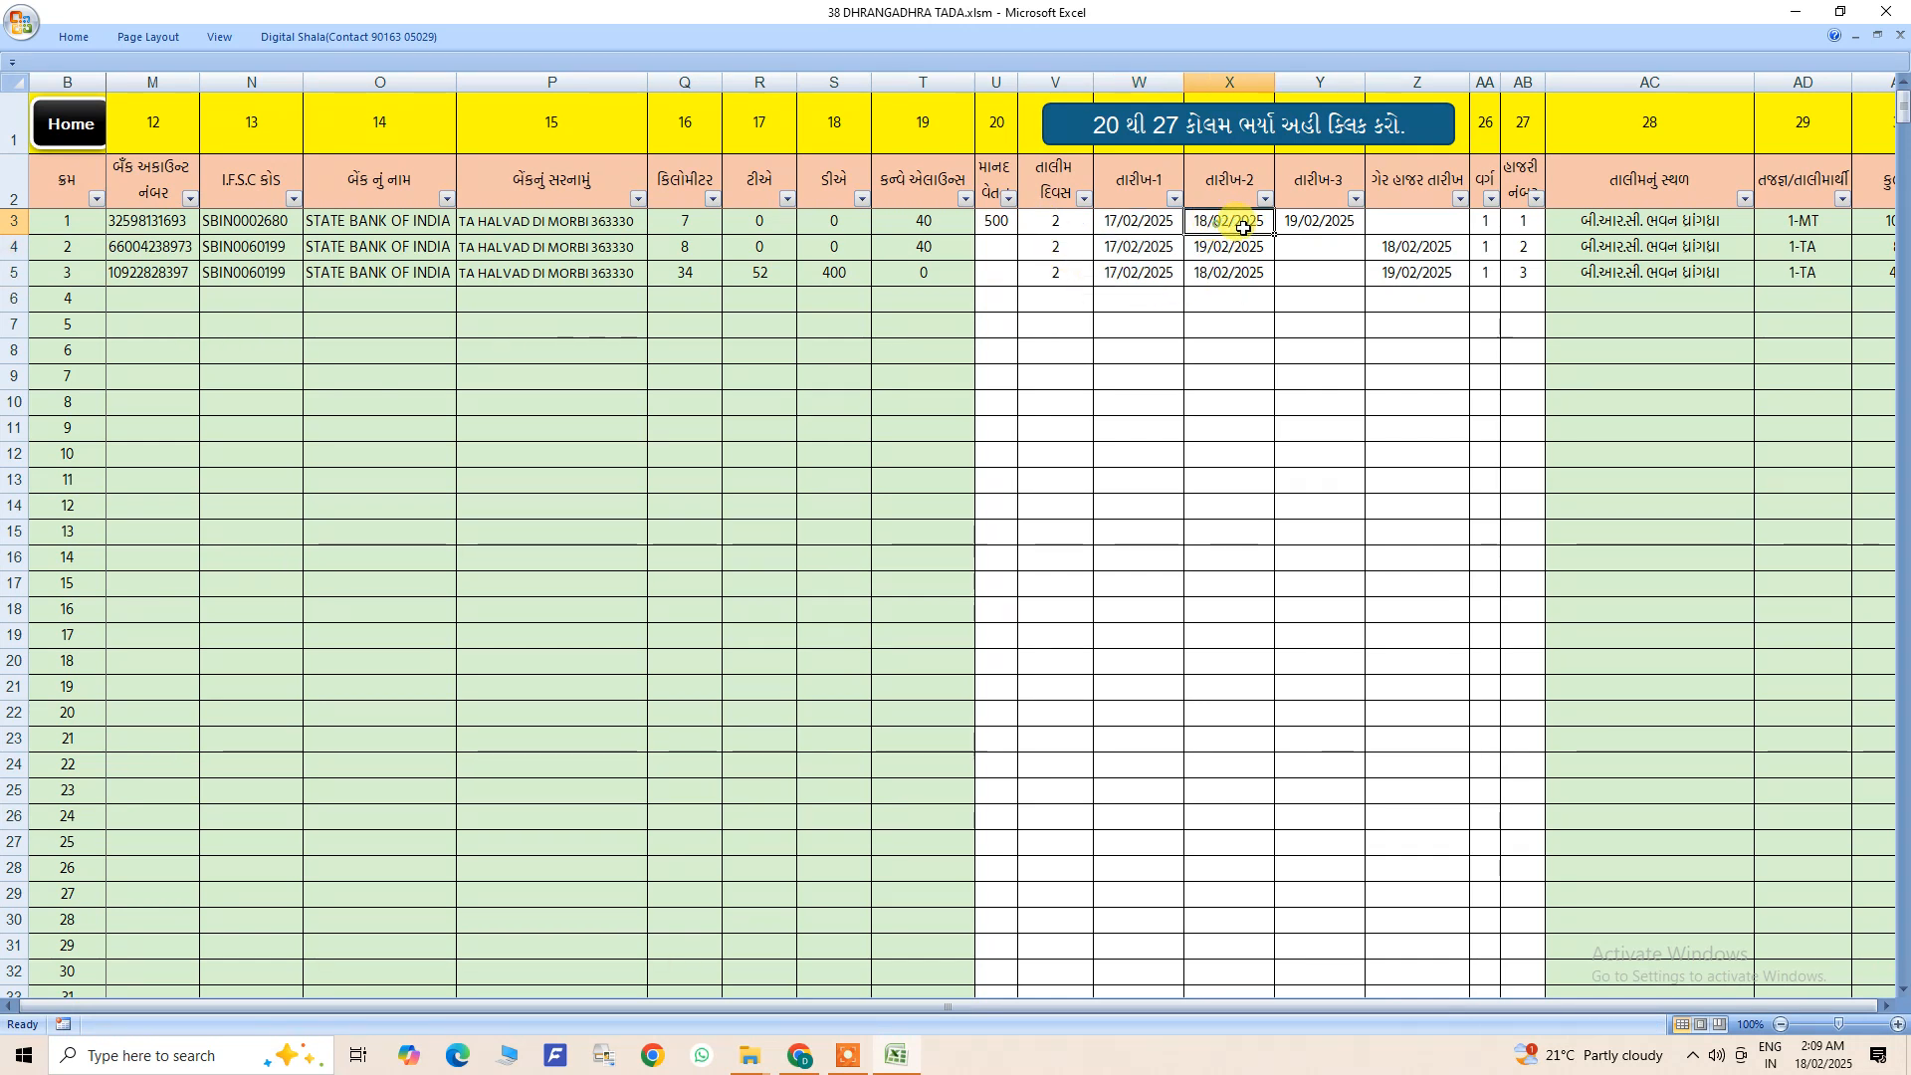
left_click_drag(1275, 236, 1268, 287)
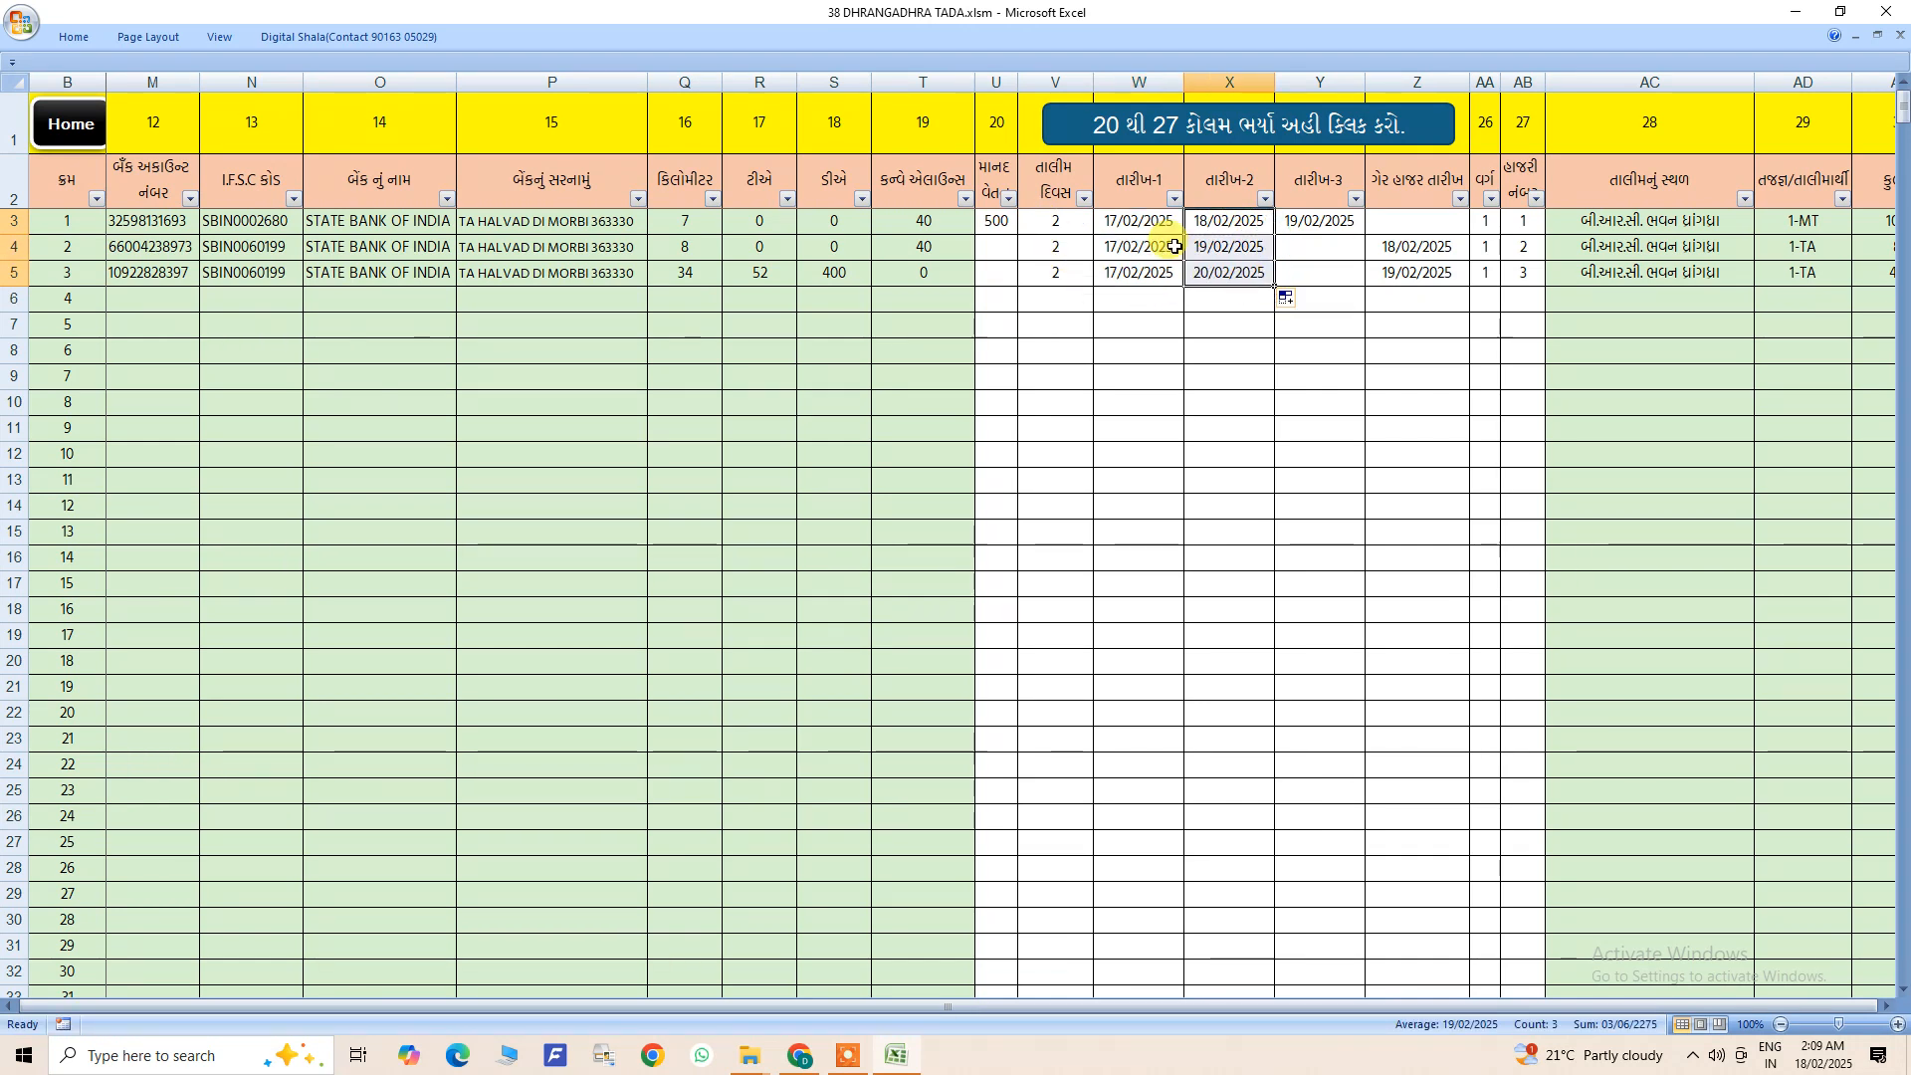
left_click(1285, 296)
left_click(1294, 319)
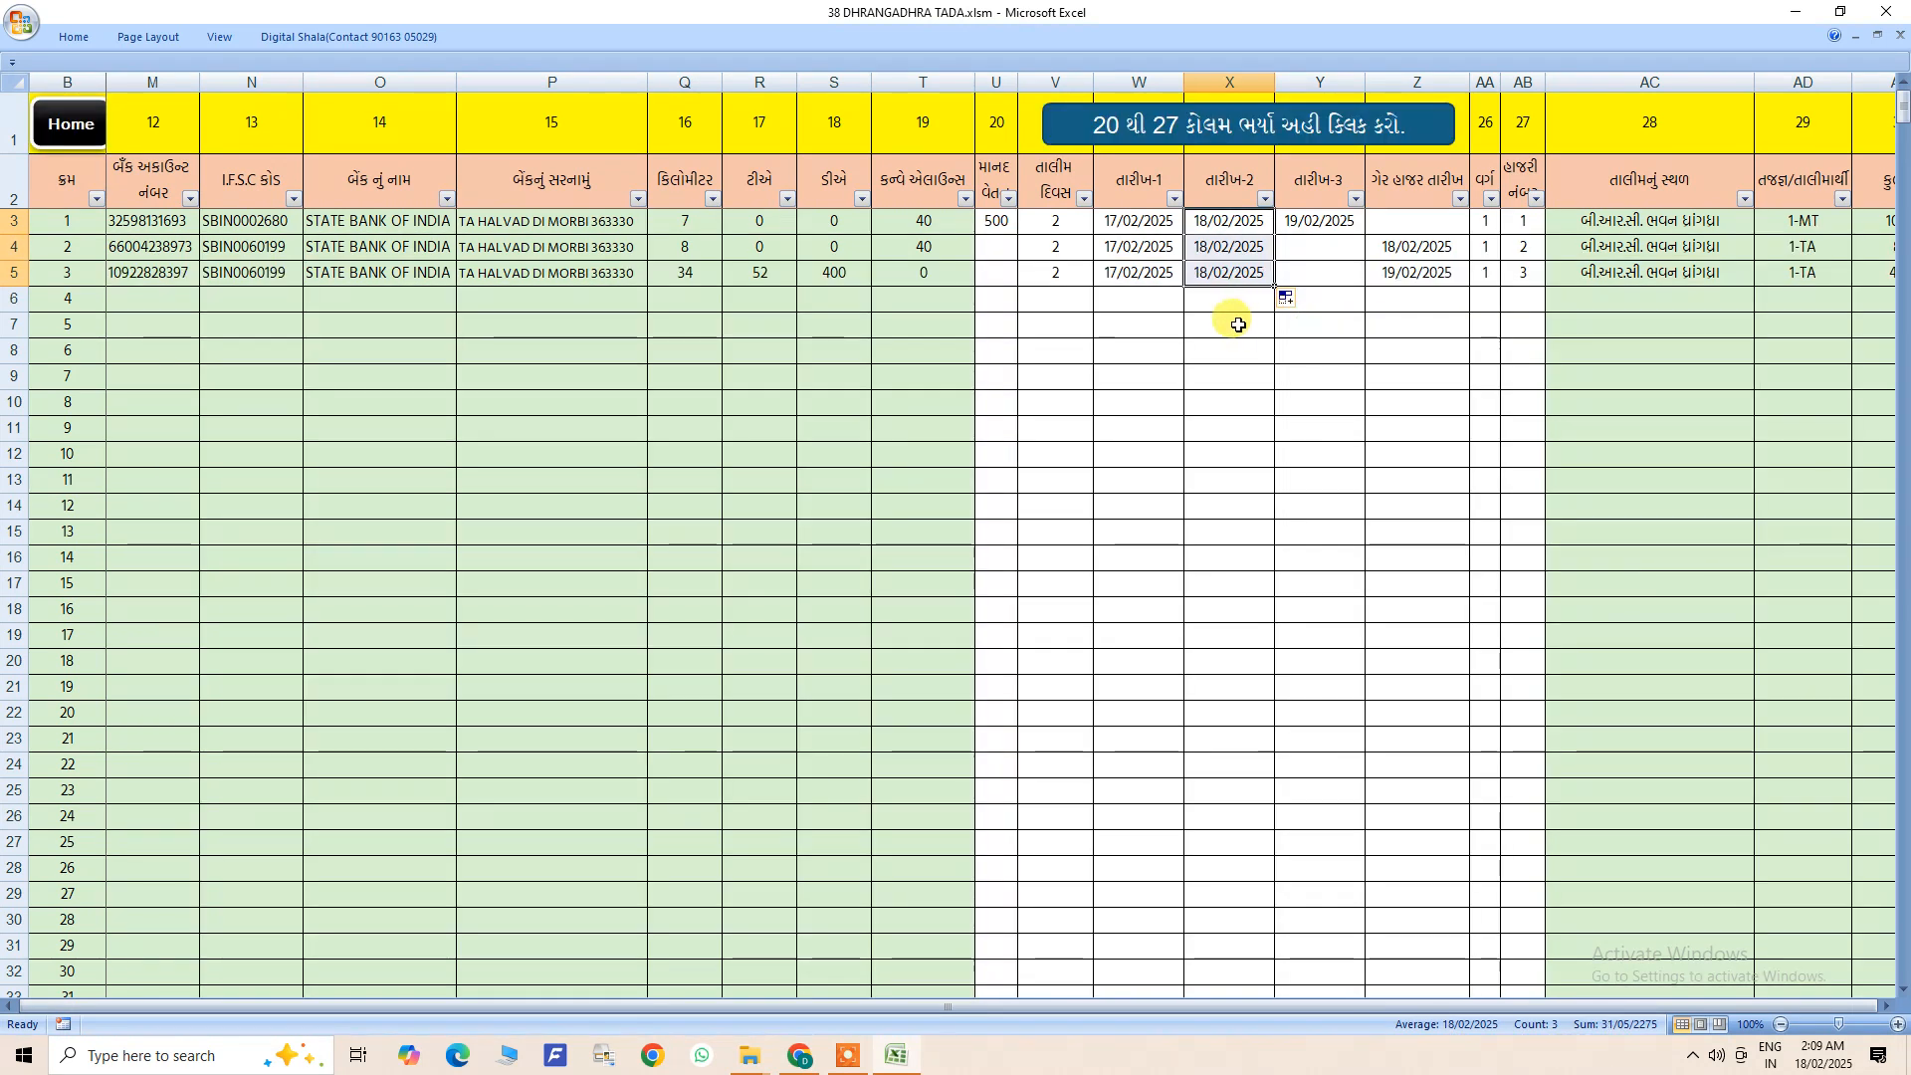
- Clear the તારીખ-3 and ગેર હાજર તારીખ cells of list entries 1 to 3
left_click(1316, 223)
left_click_drag(1316, 223, 1442, 282)
key("Delete")
left_click(1383, 343)
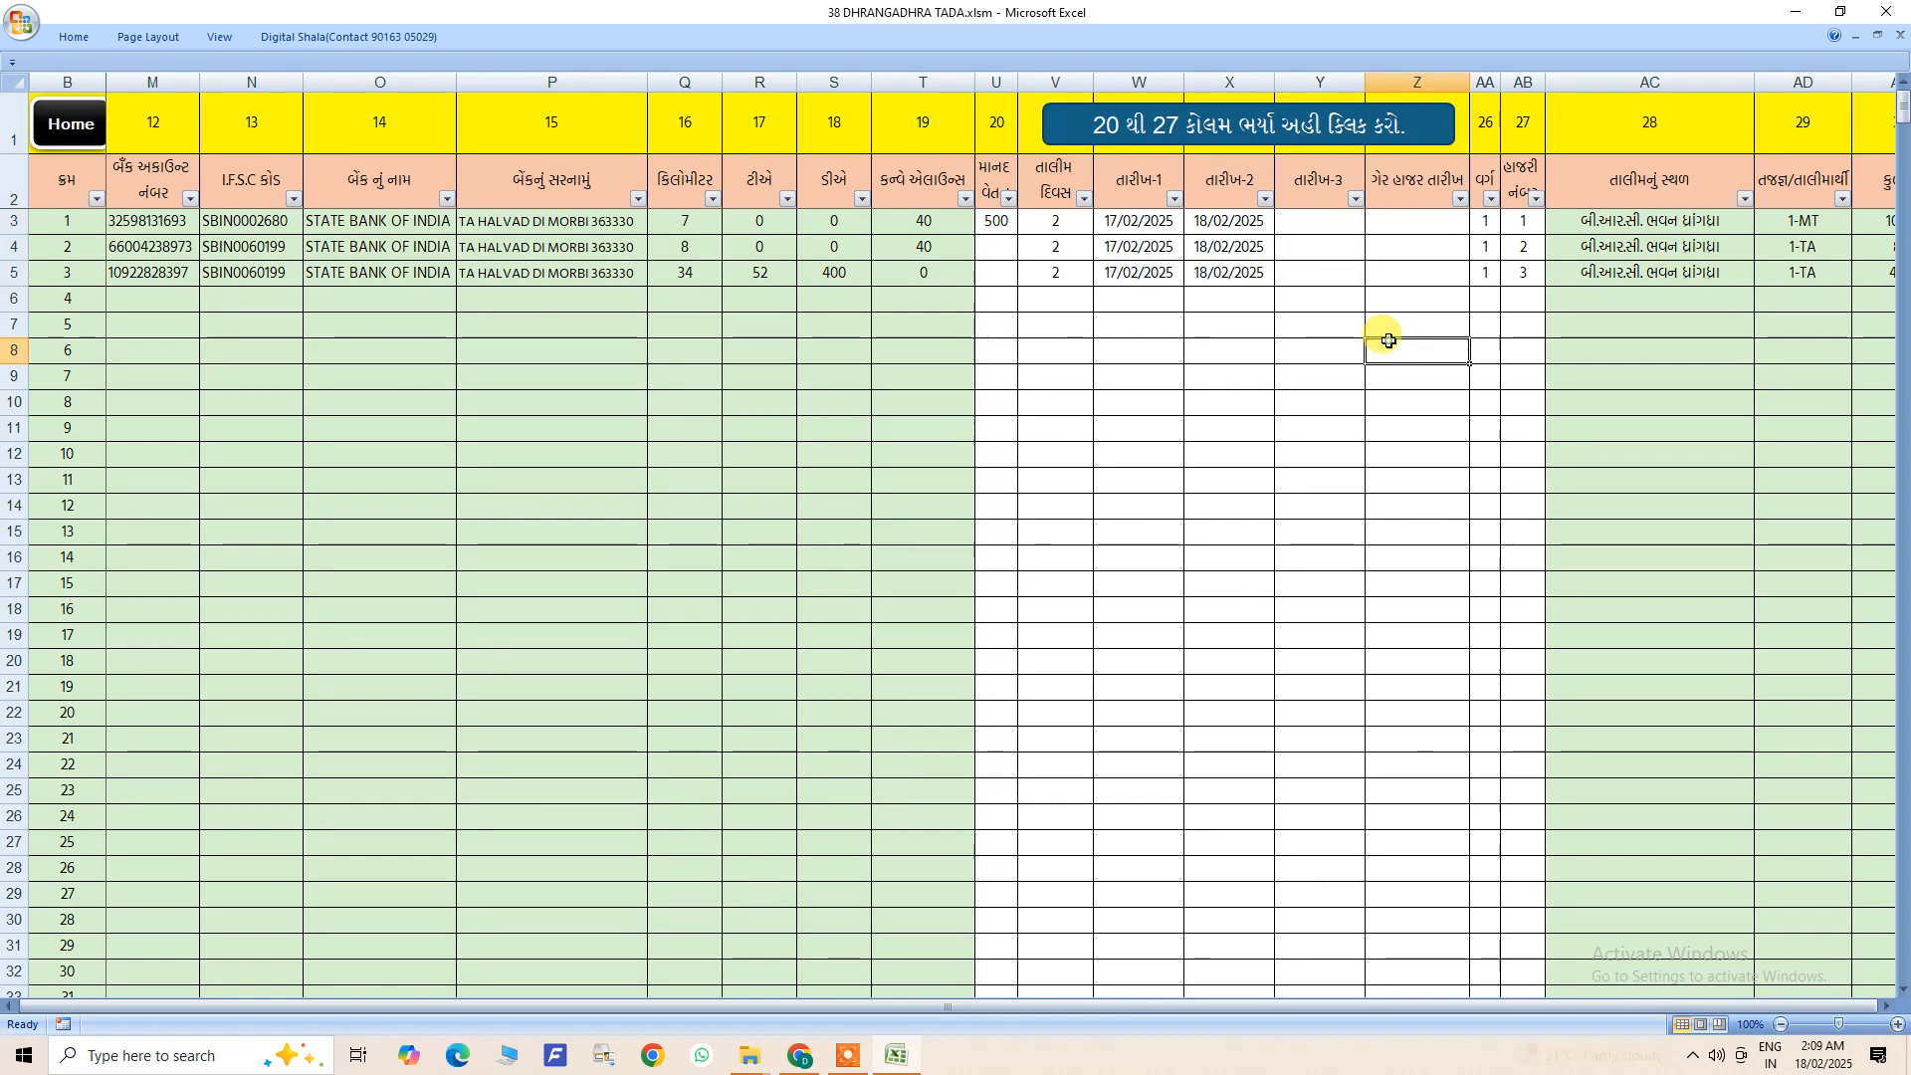
- Clear both training dates of list entry 2 and copy 18/02/2025 from entry 1 into its તારીખ-1 cell
left_click(1149, 251)
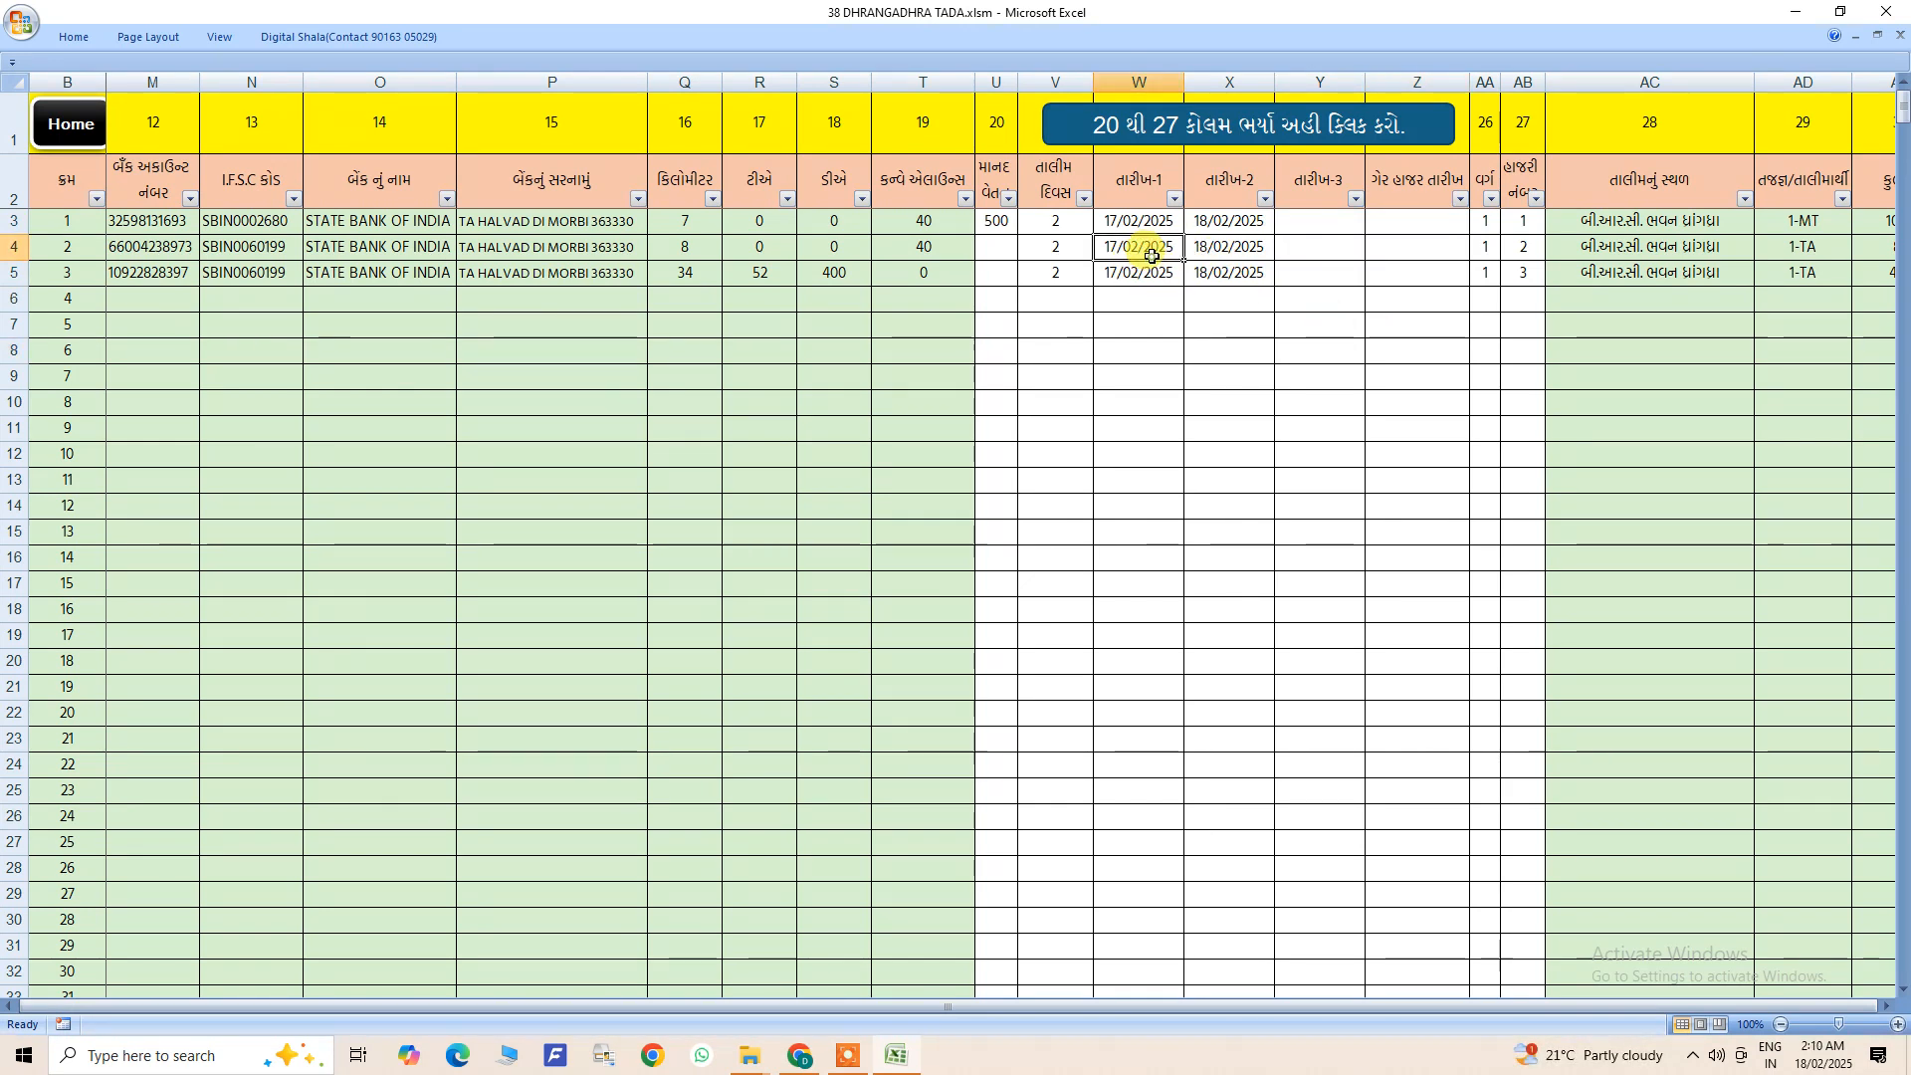
left_click(1215, 252)
key("Delete")
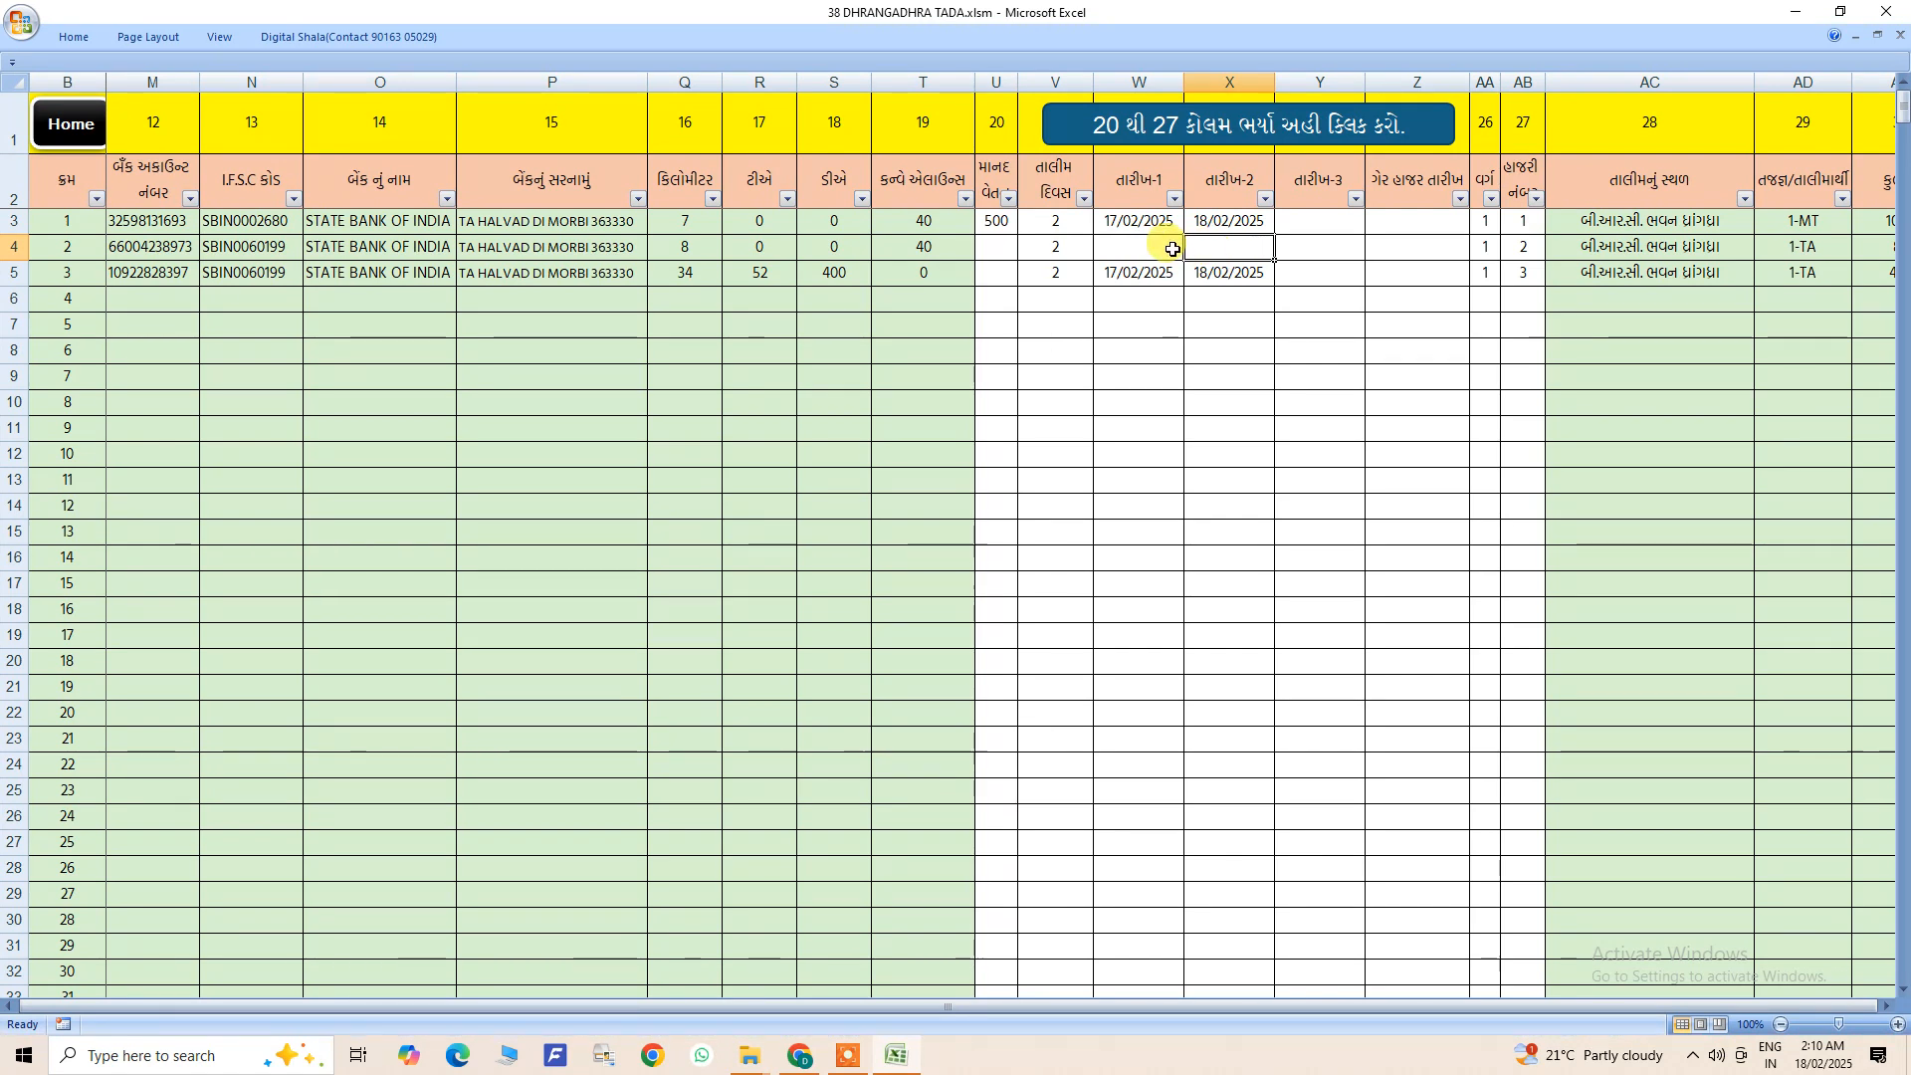
left_click(1209, 220)
key("ctrl+c")
left_click(1161, 248)
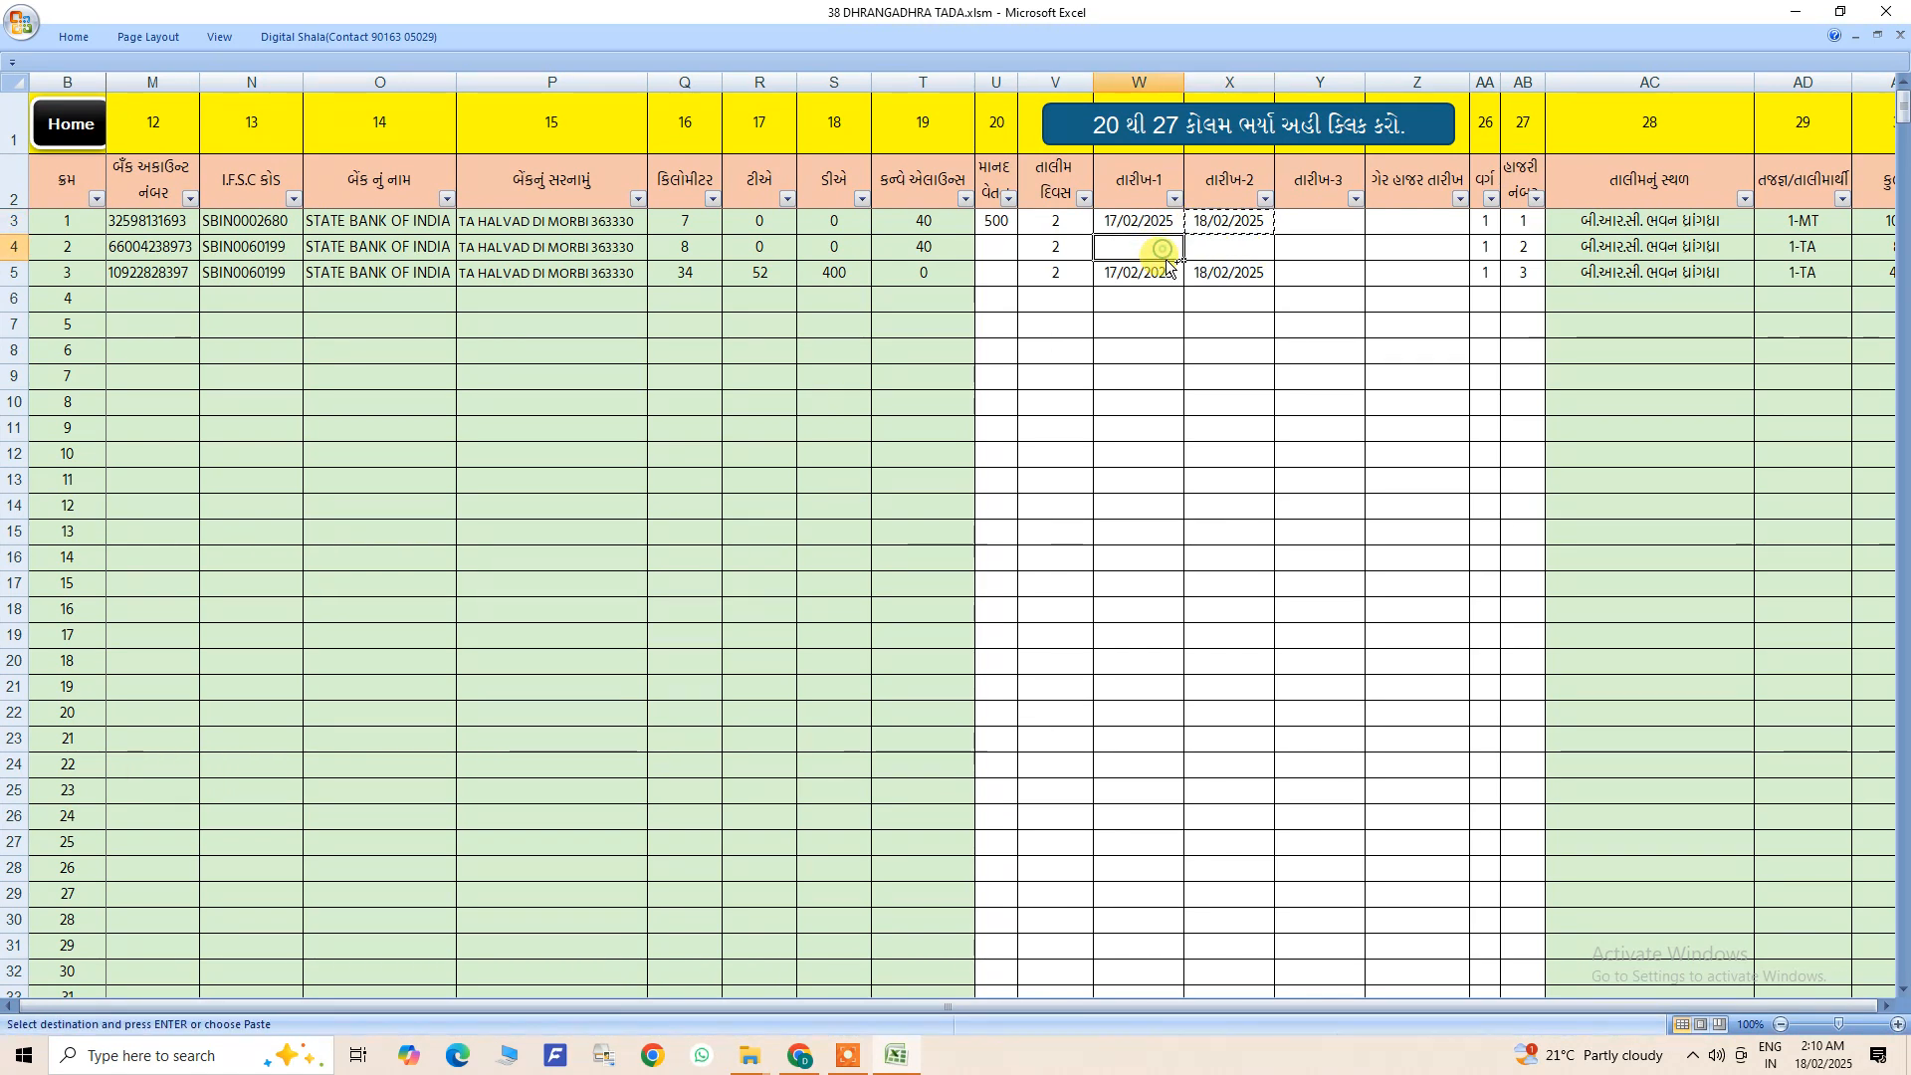
key("Return")
left_click(1249, 246)
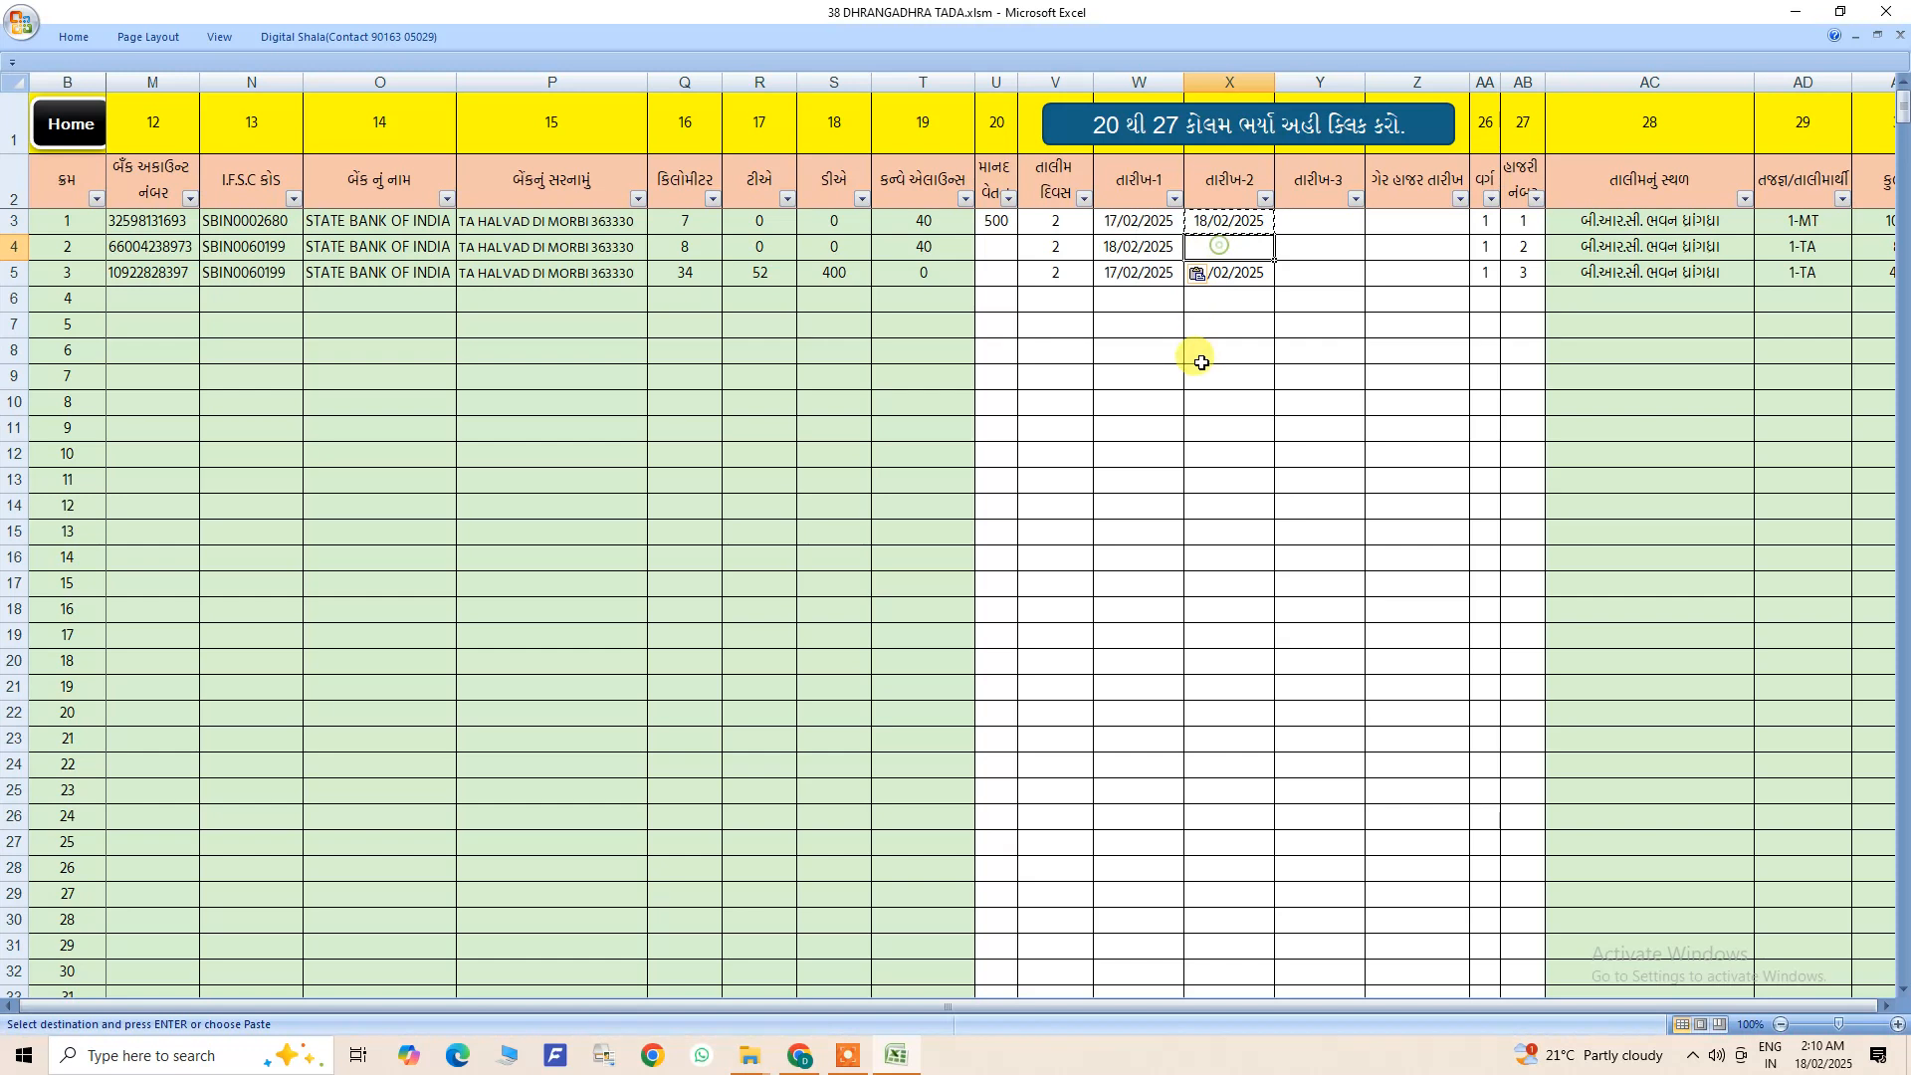
left_click(1136, 253)
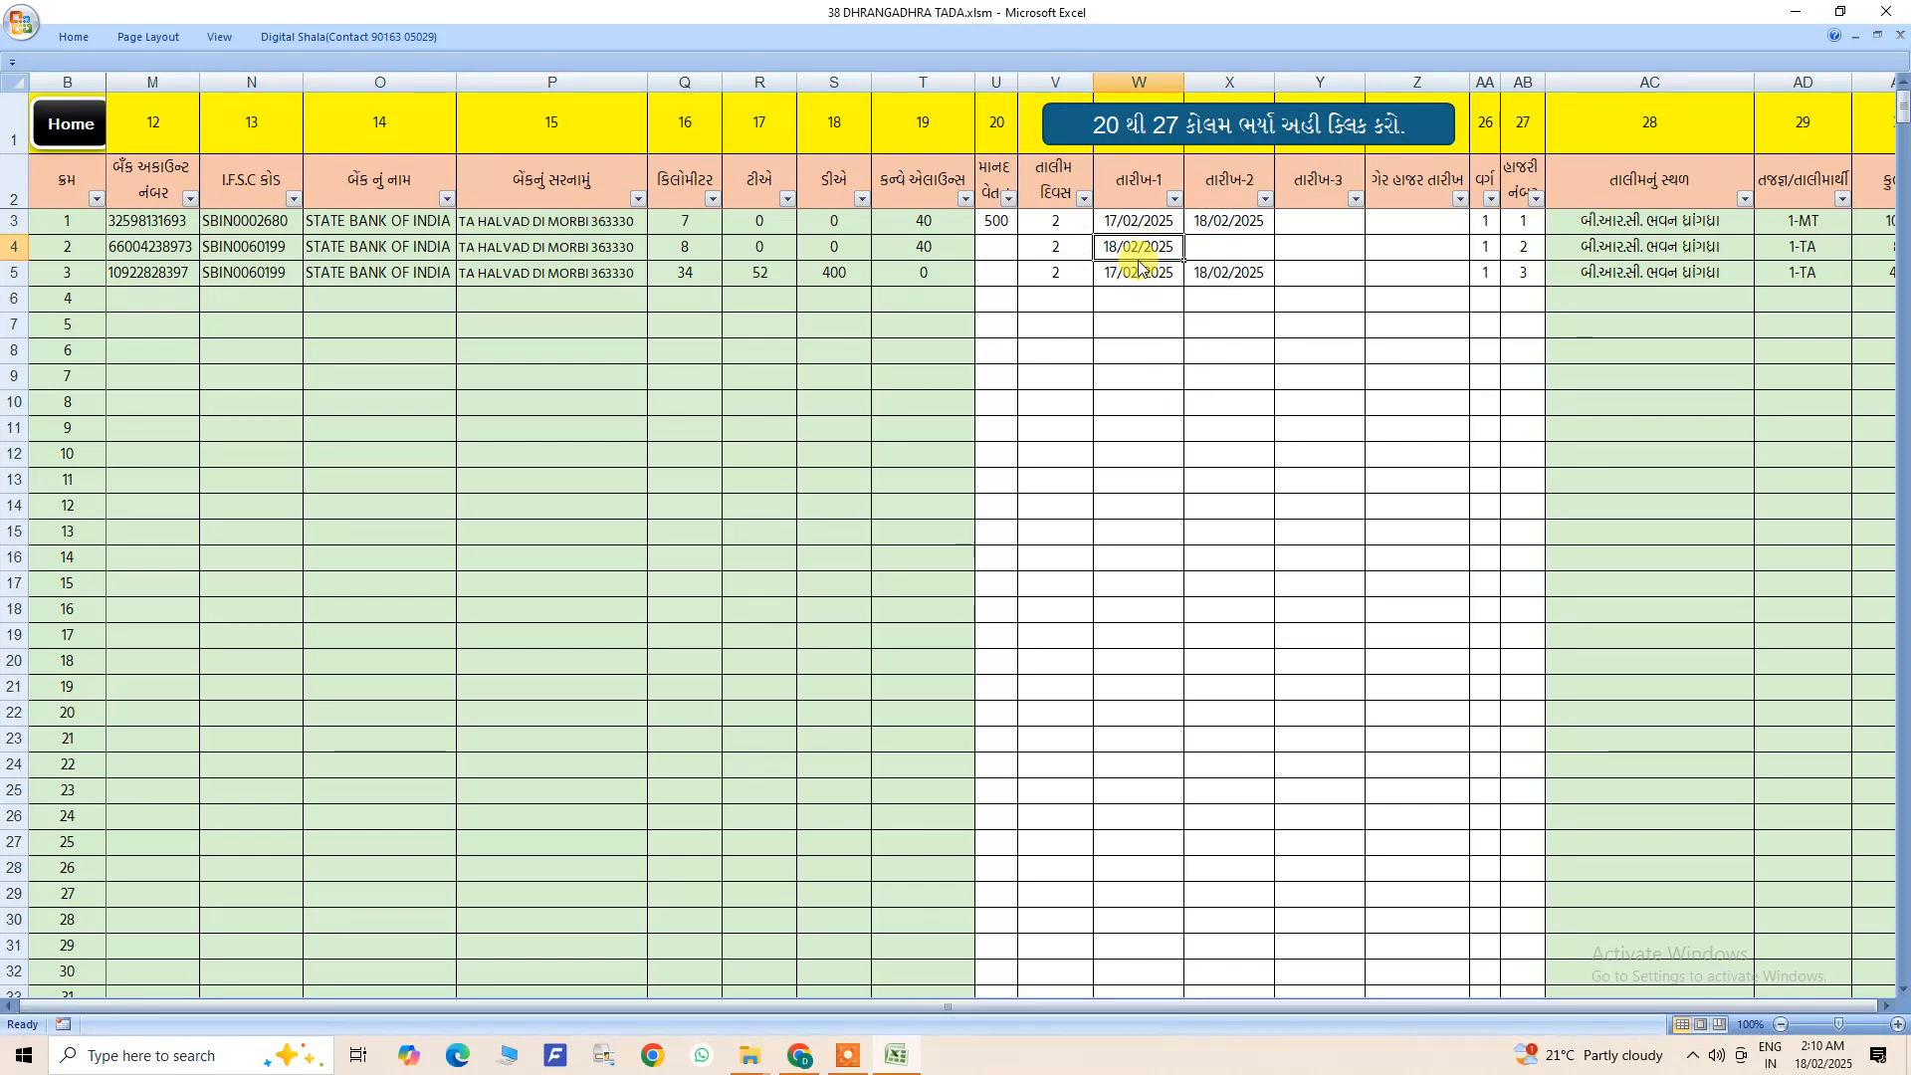
left_click(1207, 246)
left_click(1131, 245)
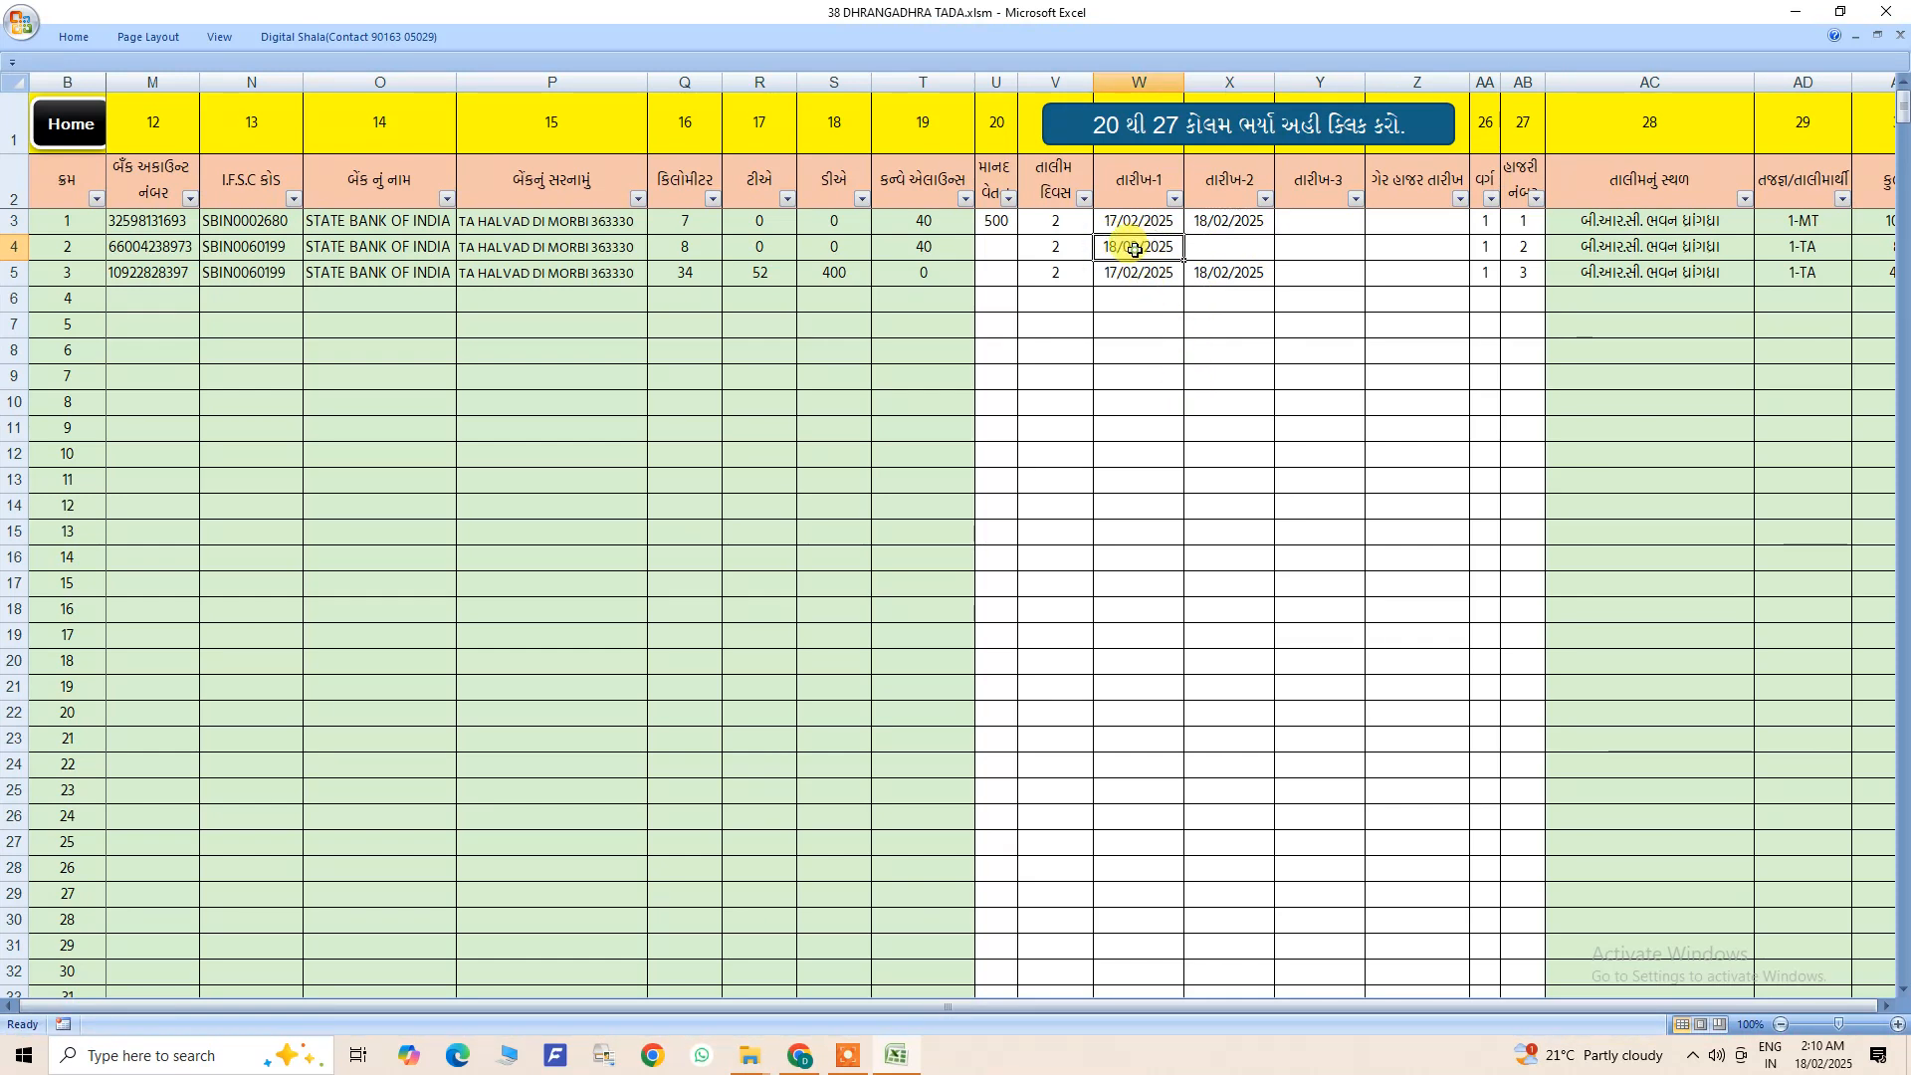
- Copy 17/02/2025 from list entry 1 into the ગેર હાજર તારીખ cell of entry 2
left_click(1391, 255)
left_click(1394, 291)
left_click(1395, 247)
left_click(1154, 224)
key("ctrl+c")
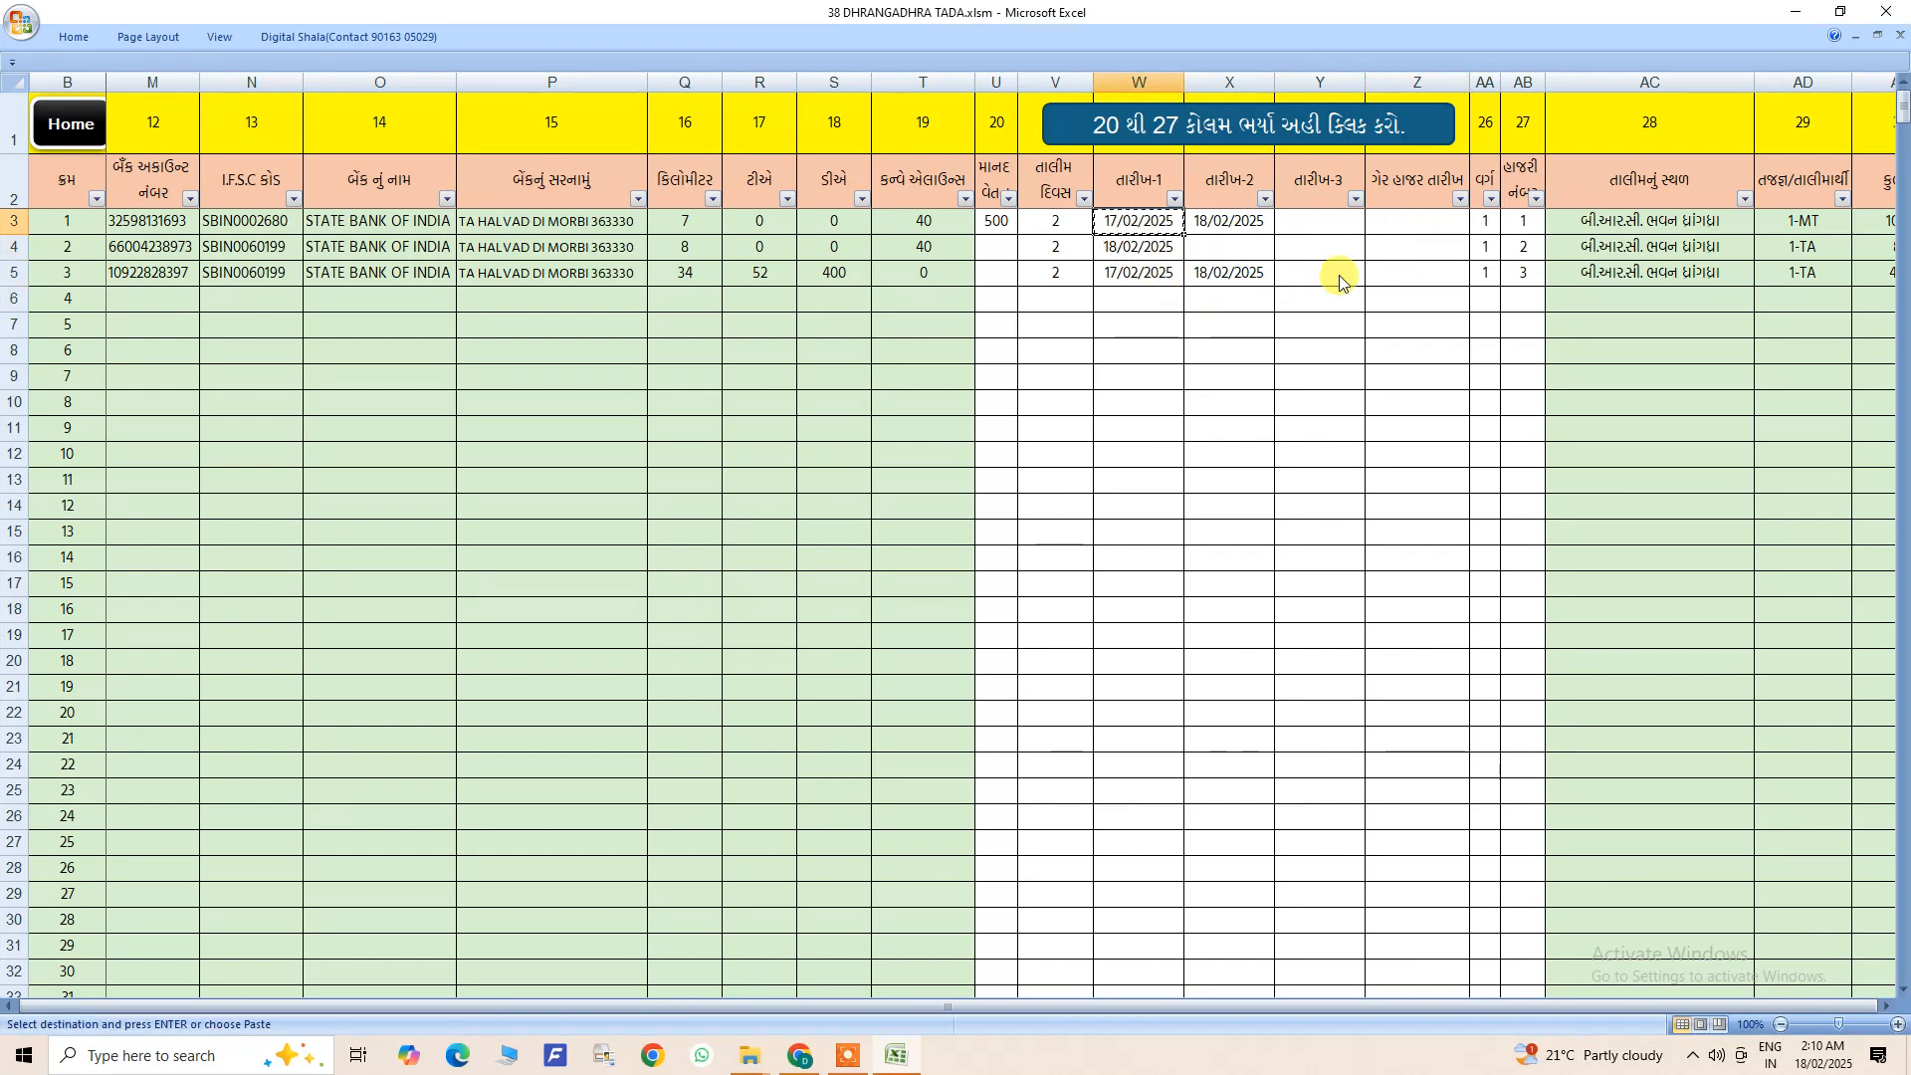
left_click(1408, 245)
key("ctrl+v")
left_click(1377, 329)
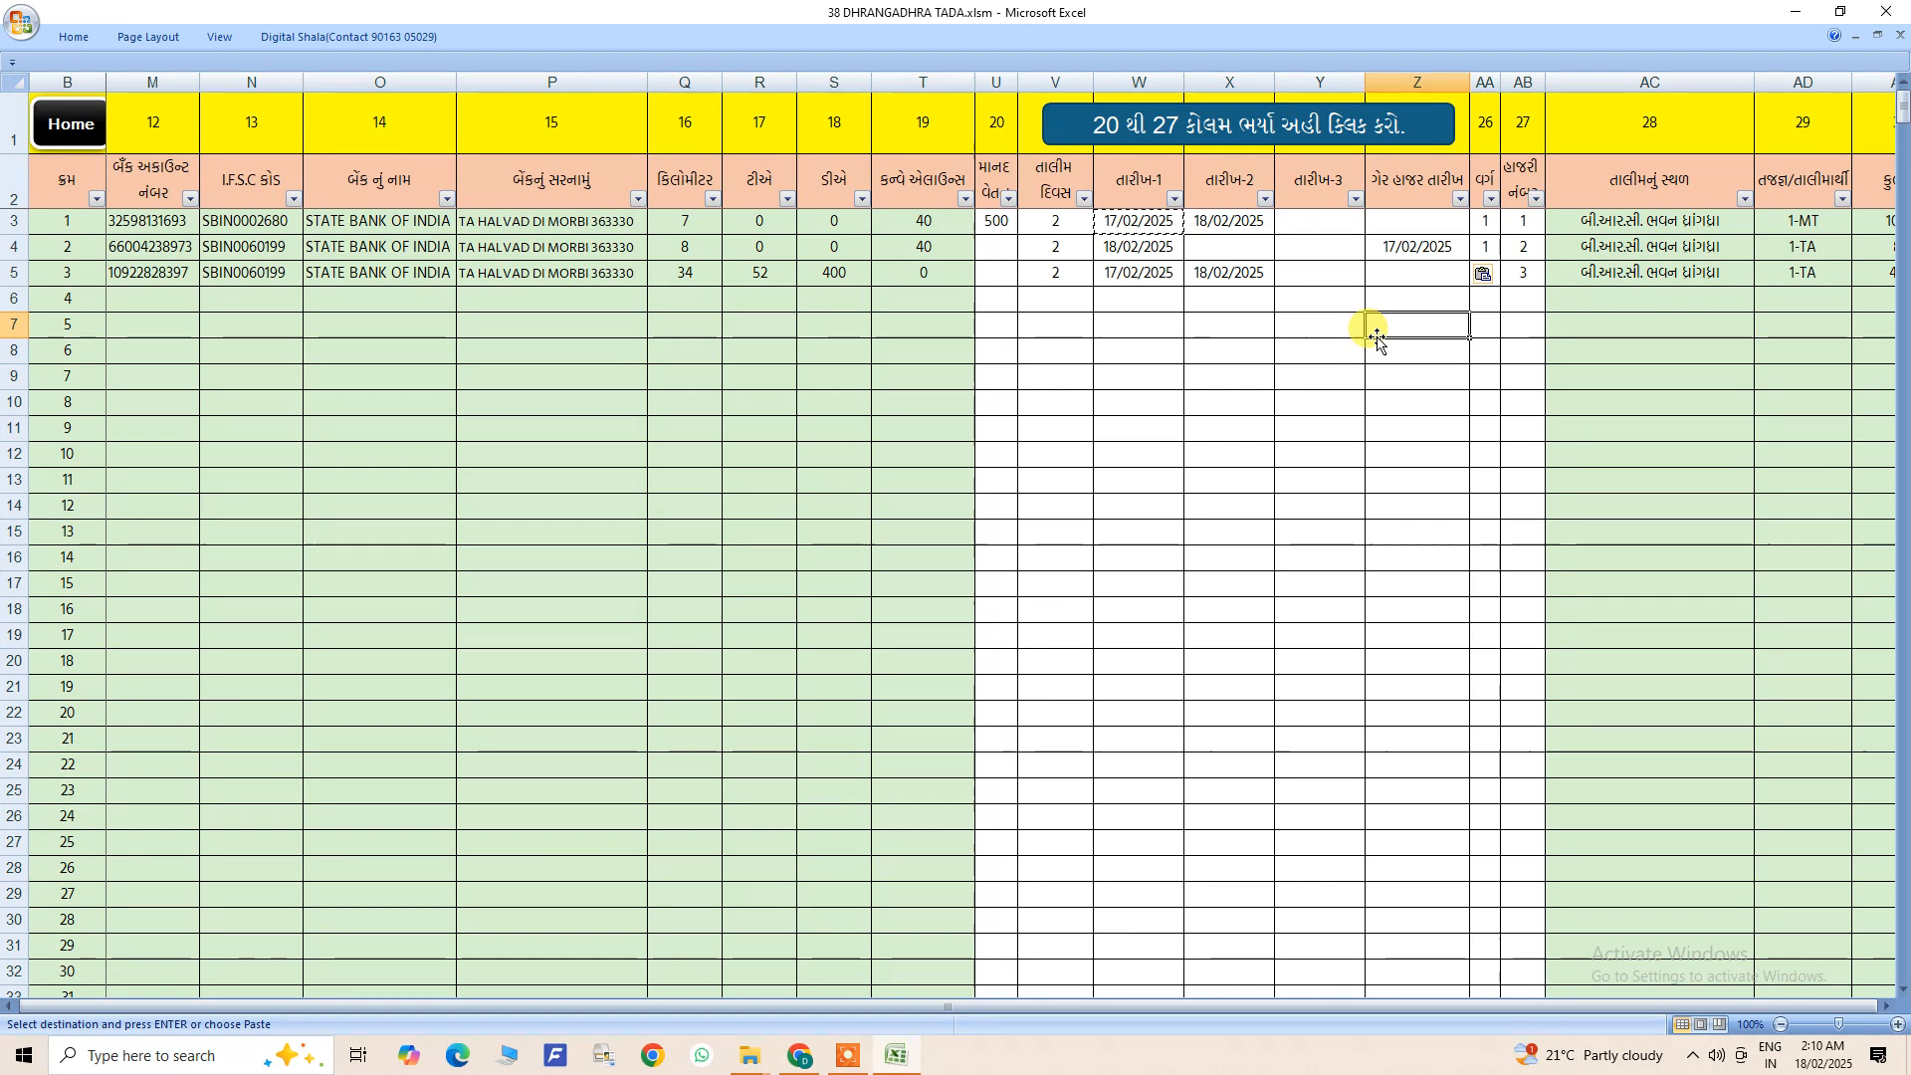
- Clear the તારીખ-1 cell of list entry 2 and extend its ગેર હાજર તારીખ value to 17,18/02/2025
left_click(1154, 245)
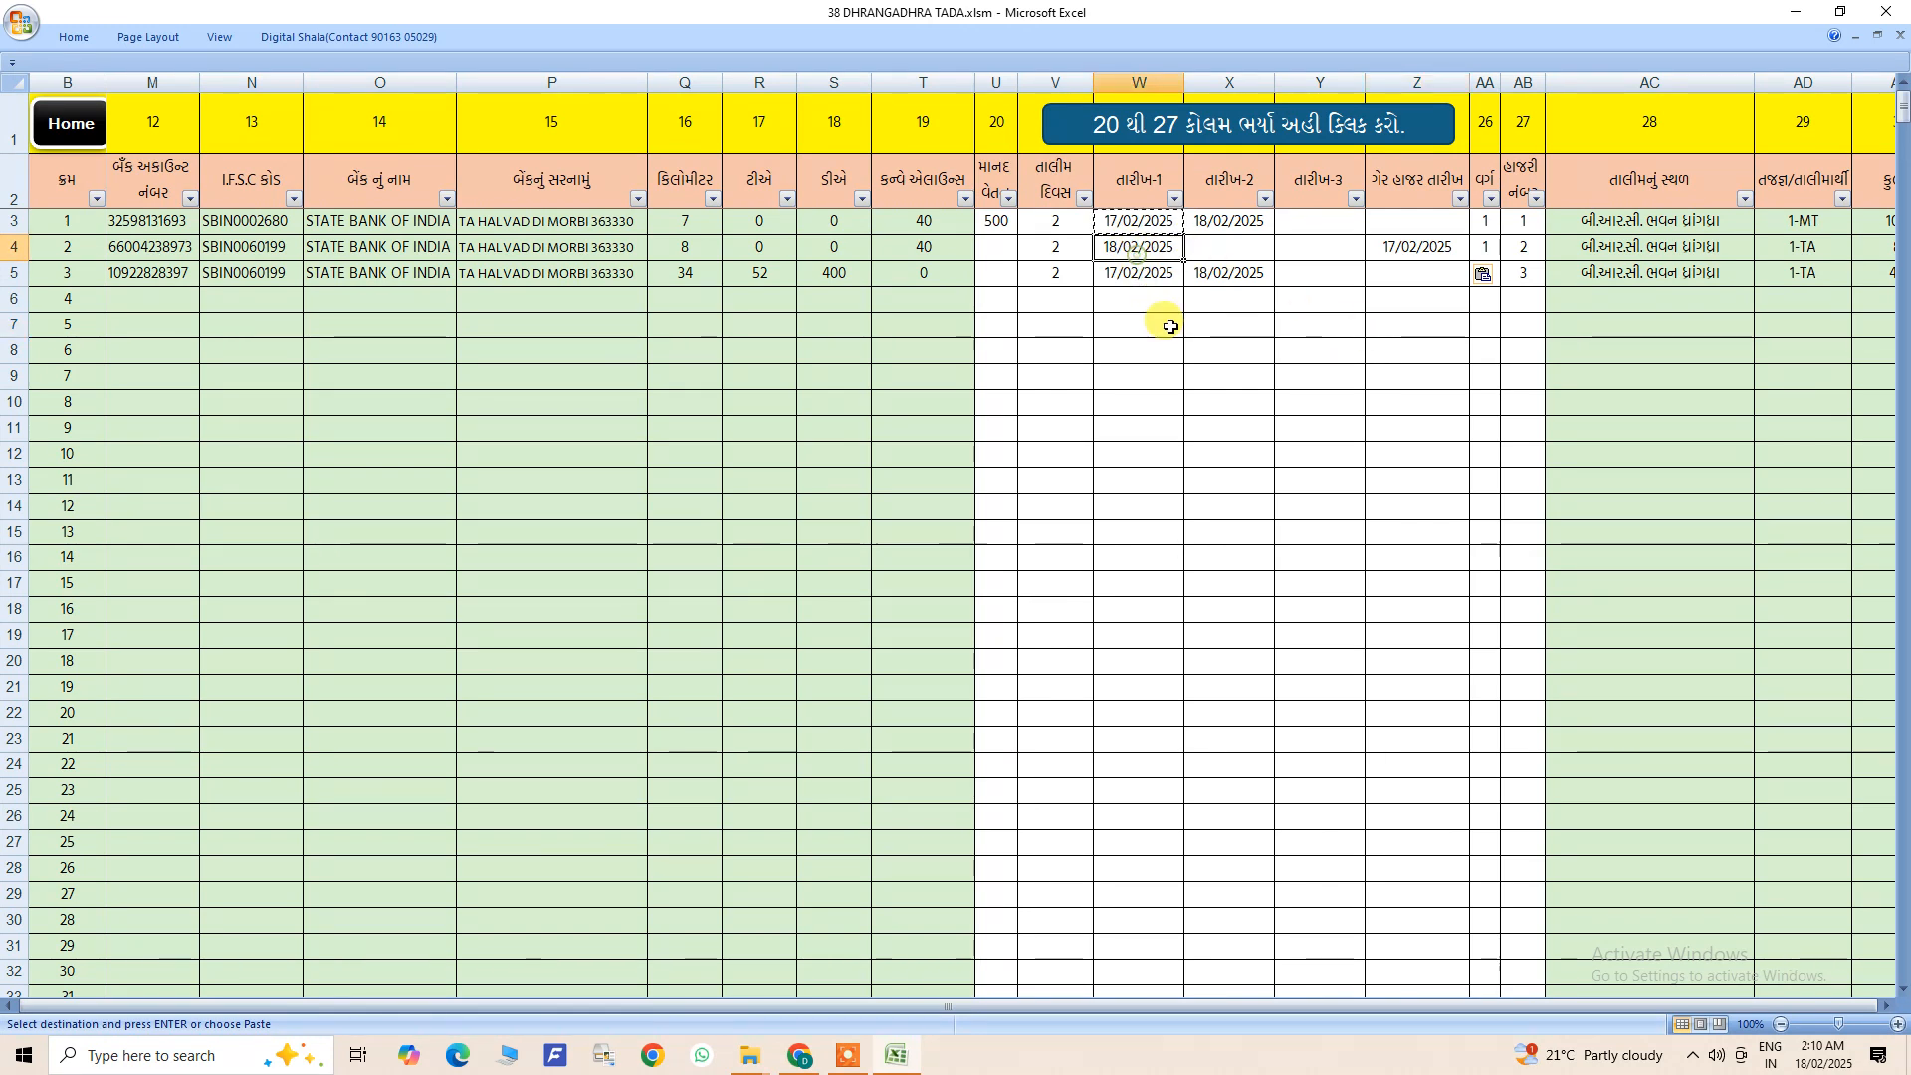
key("Delete")
left_click(1398, 244)
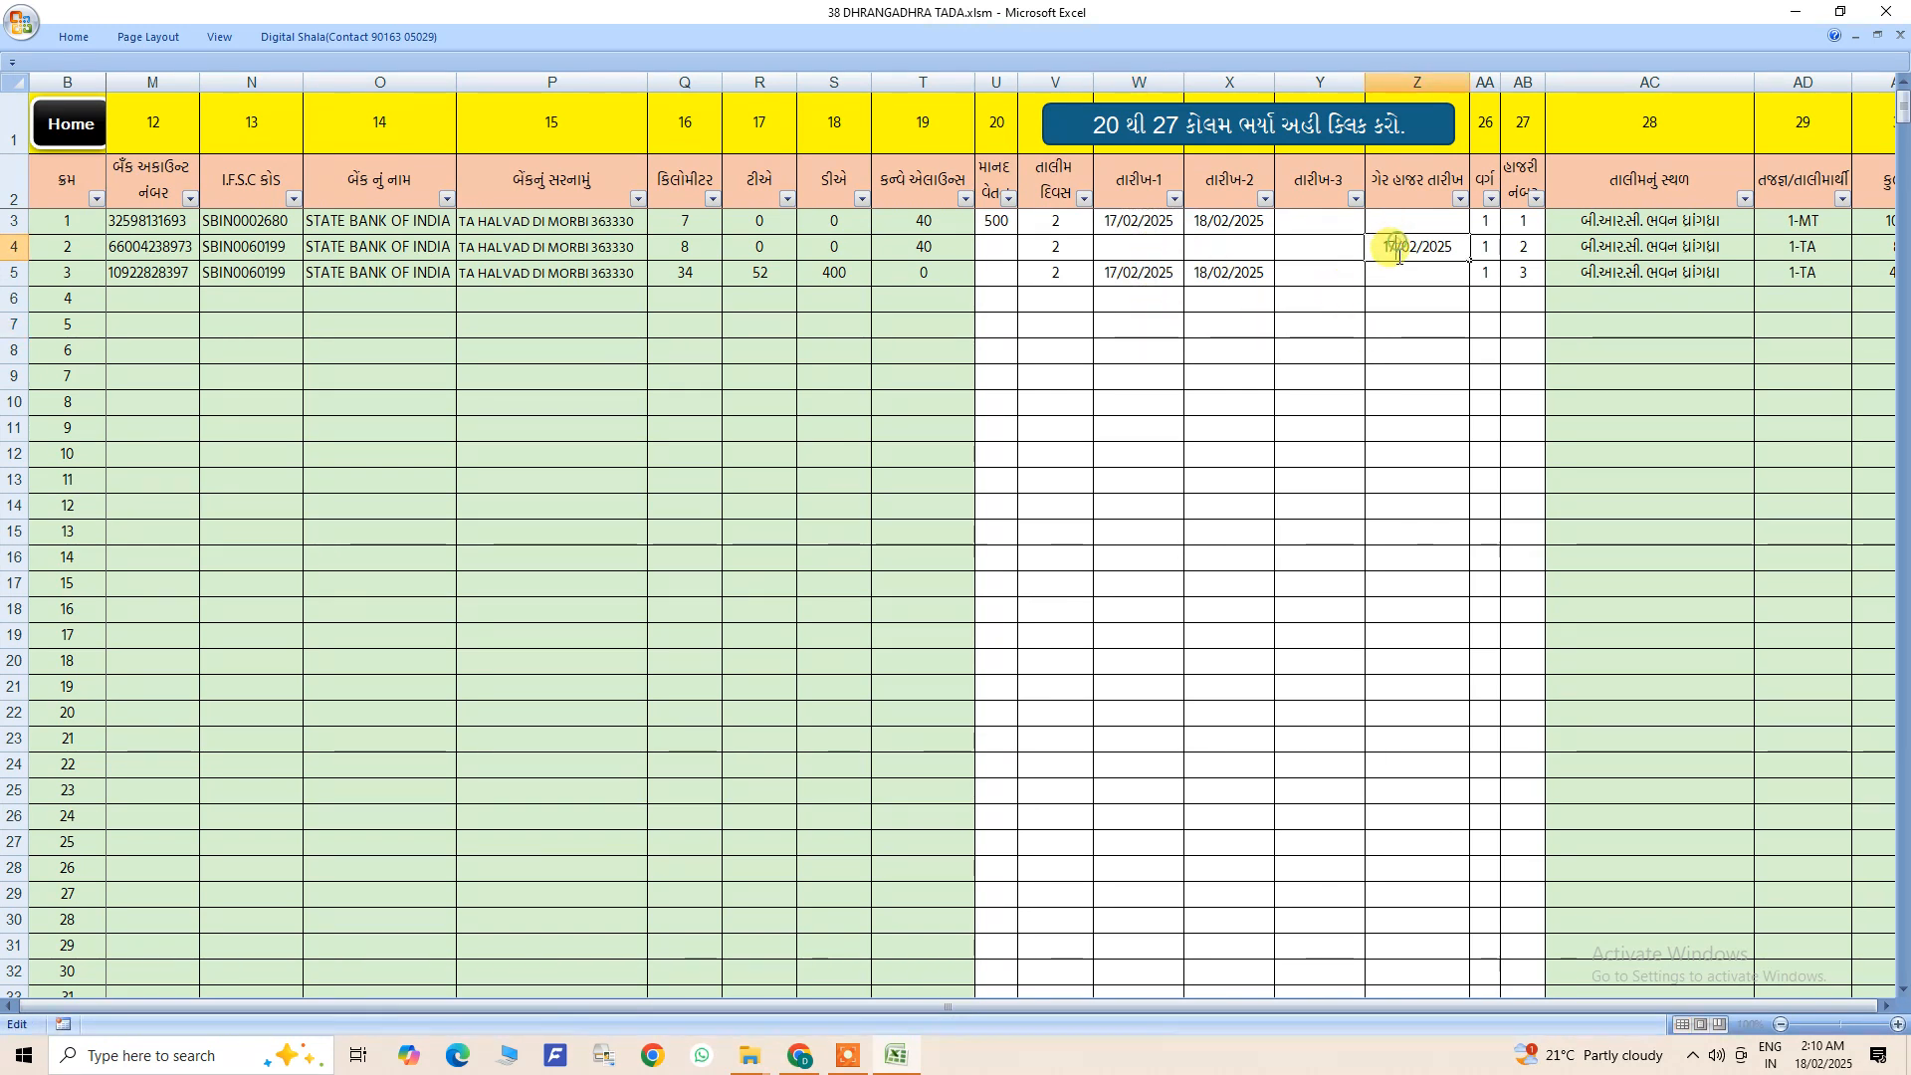
type(",18")
left_click(1399, 301)
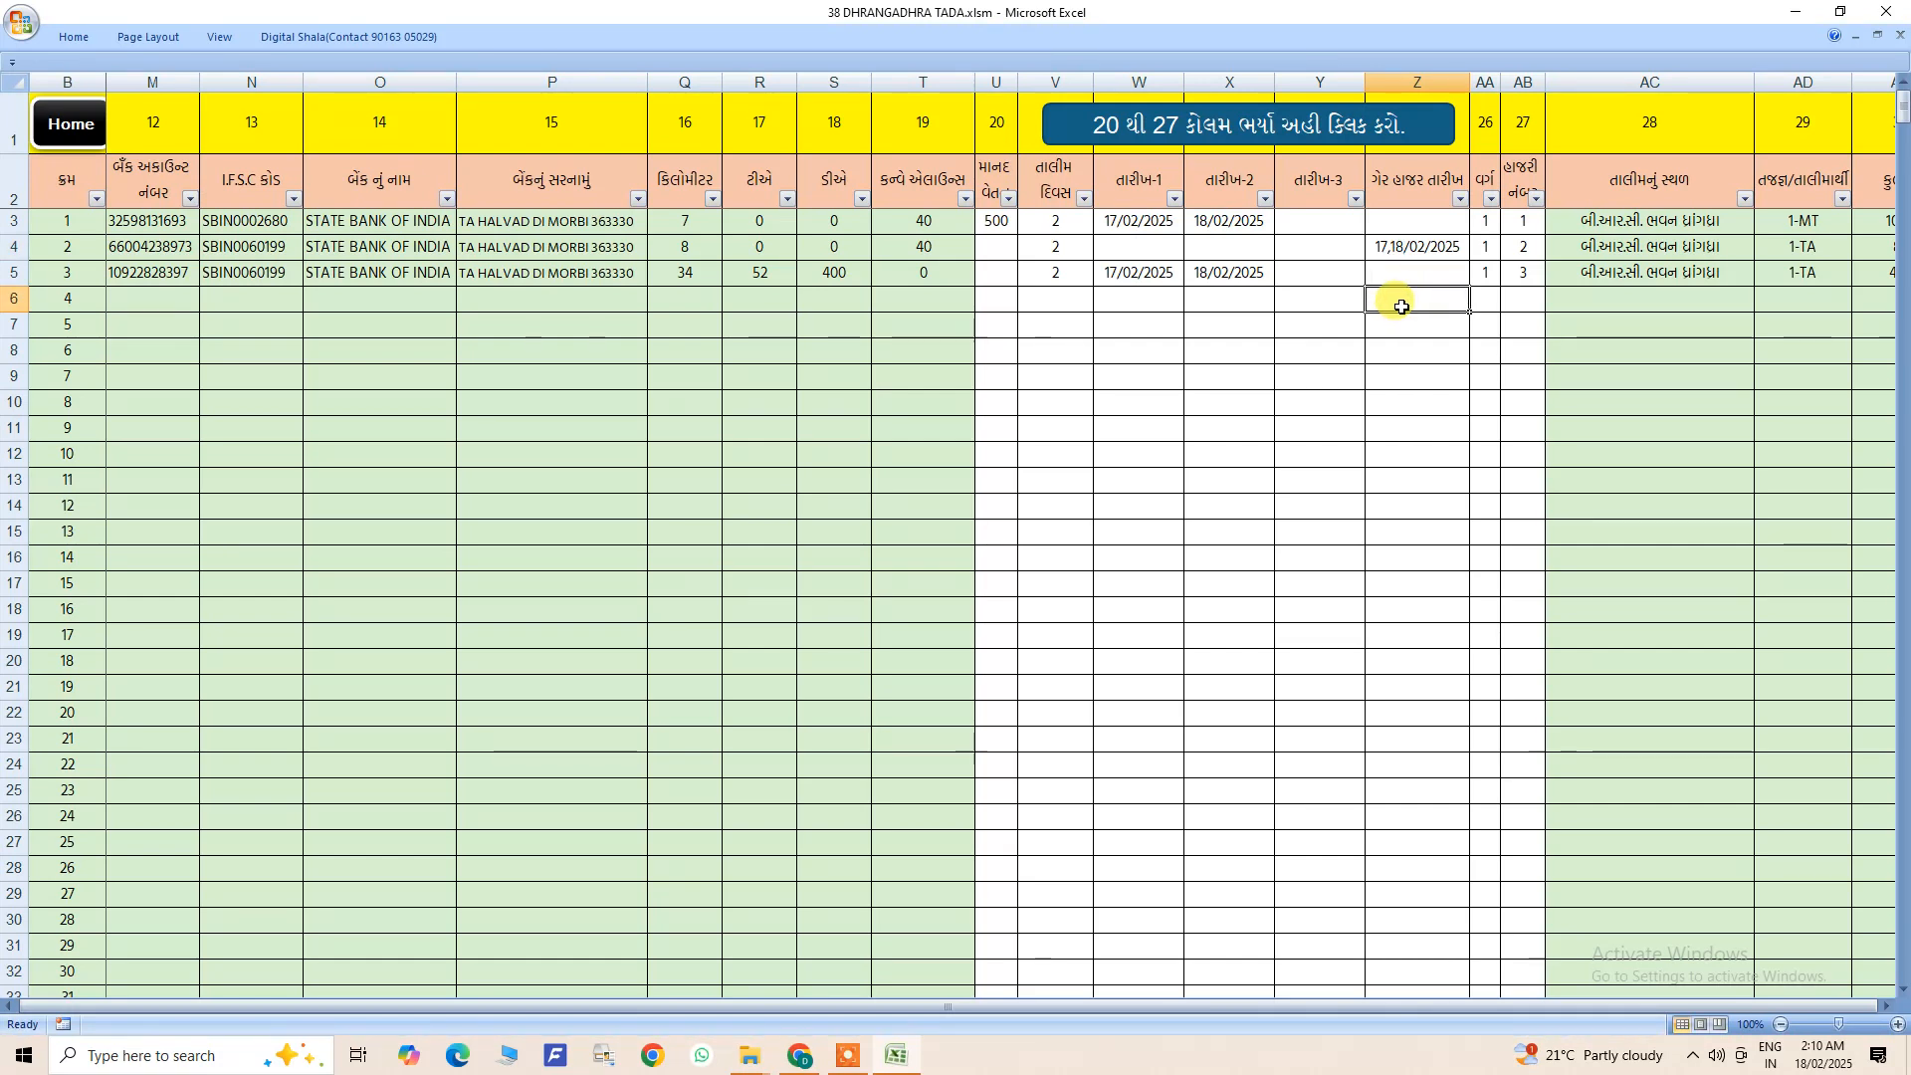
- Set the training days of list entry 2 to 0
left_click(1064, 250)
type("0")
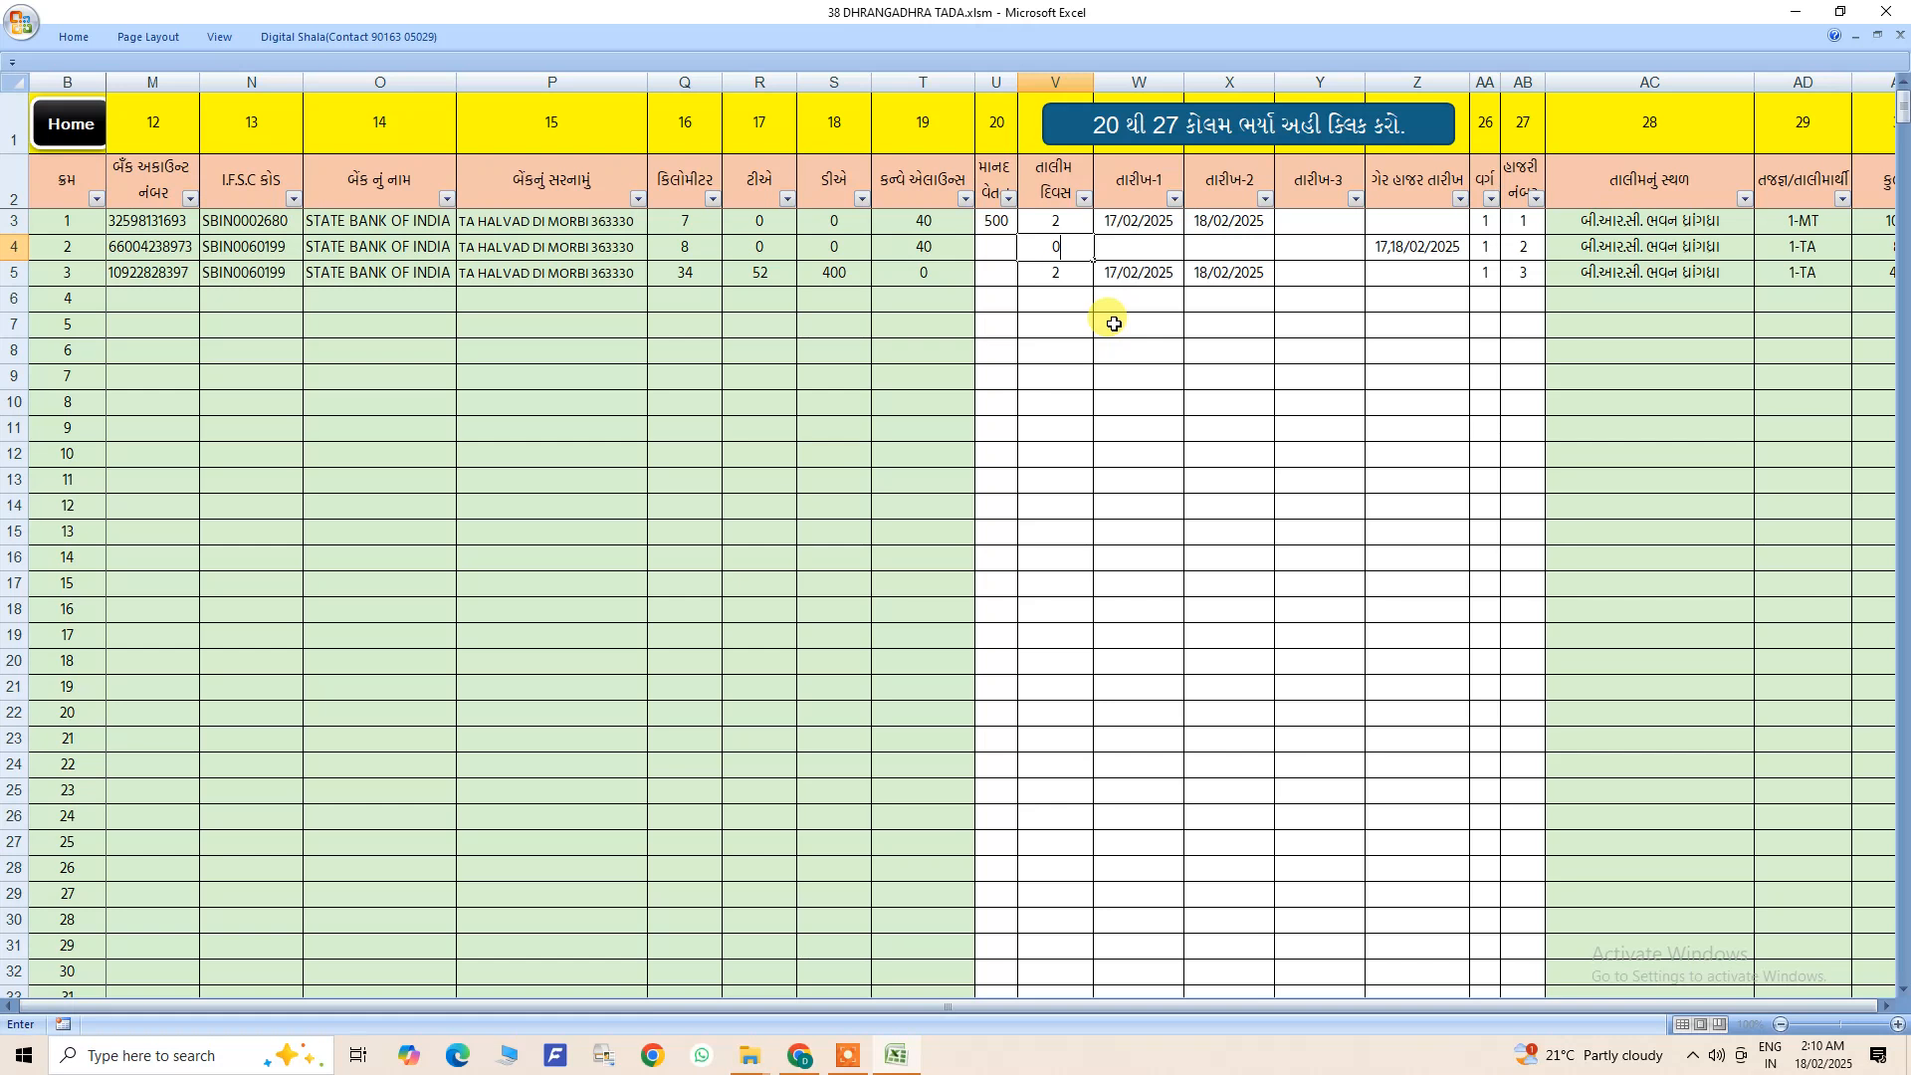
left_click(1111, 350)
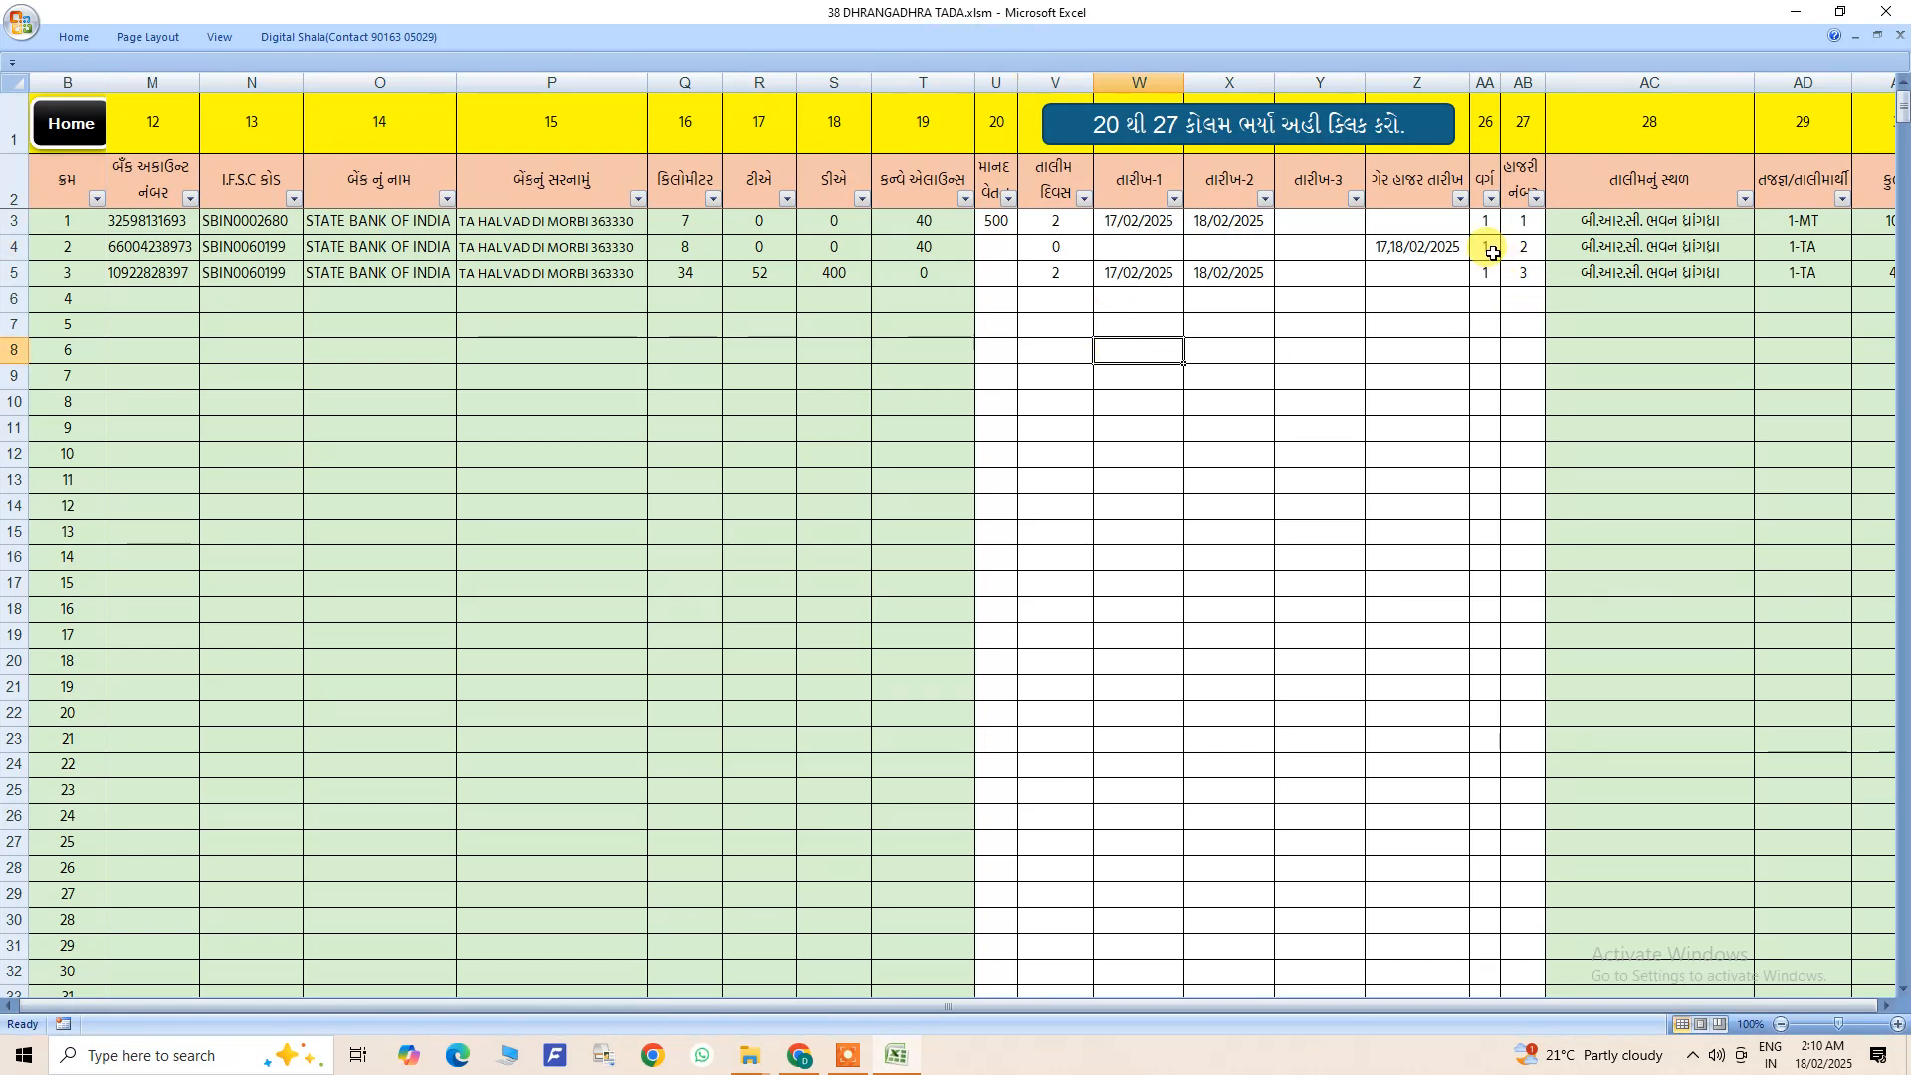
- Set the training days of list entry 2 to 1 and shorten its ગેર હાજર તારીખ value to 18/02/2025
left_click(1057, 247)
type("1")
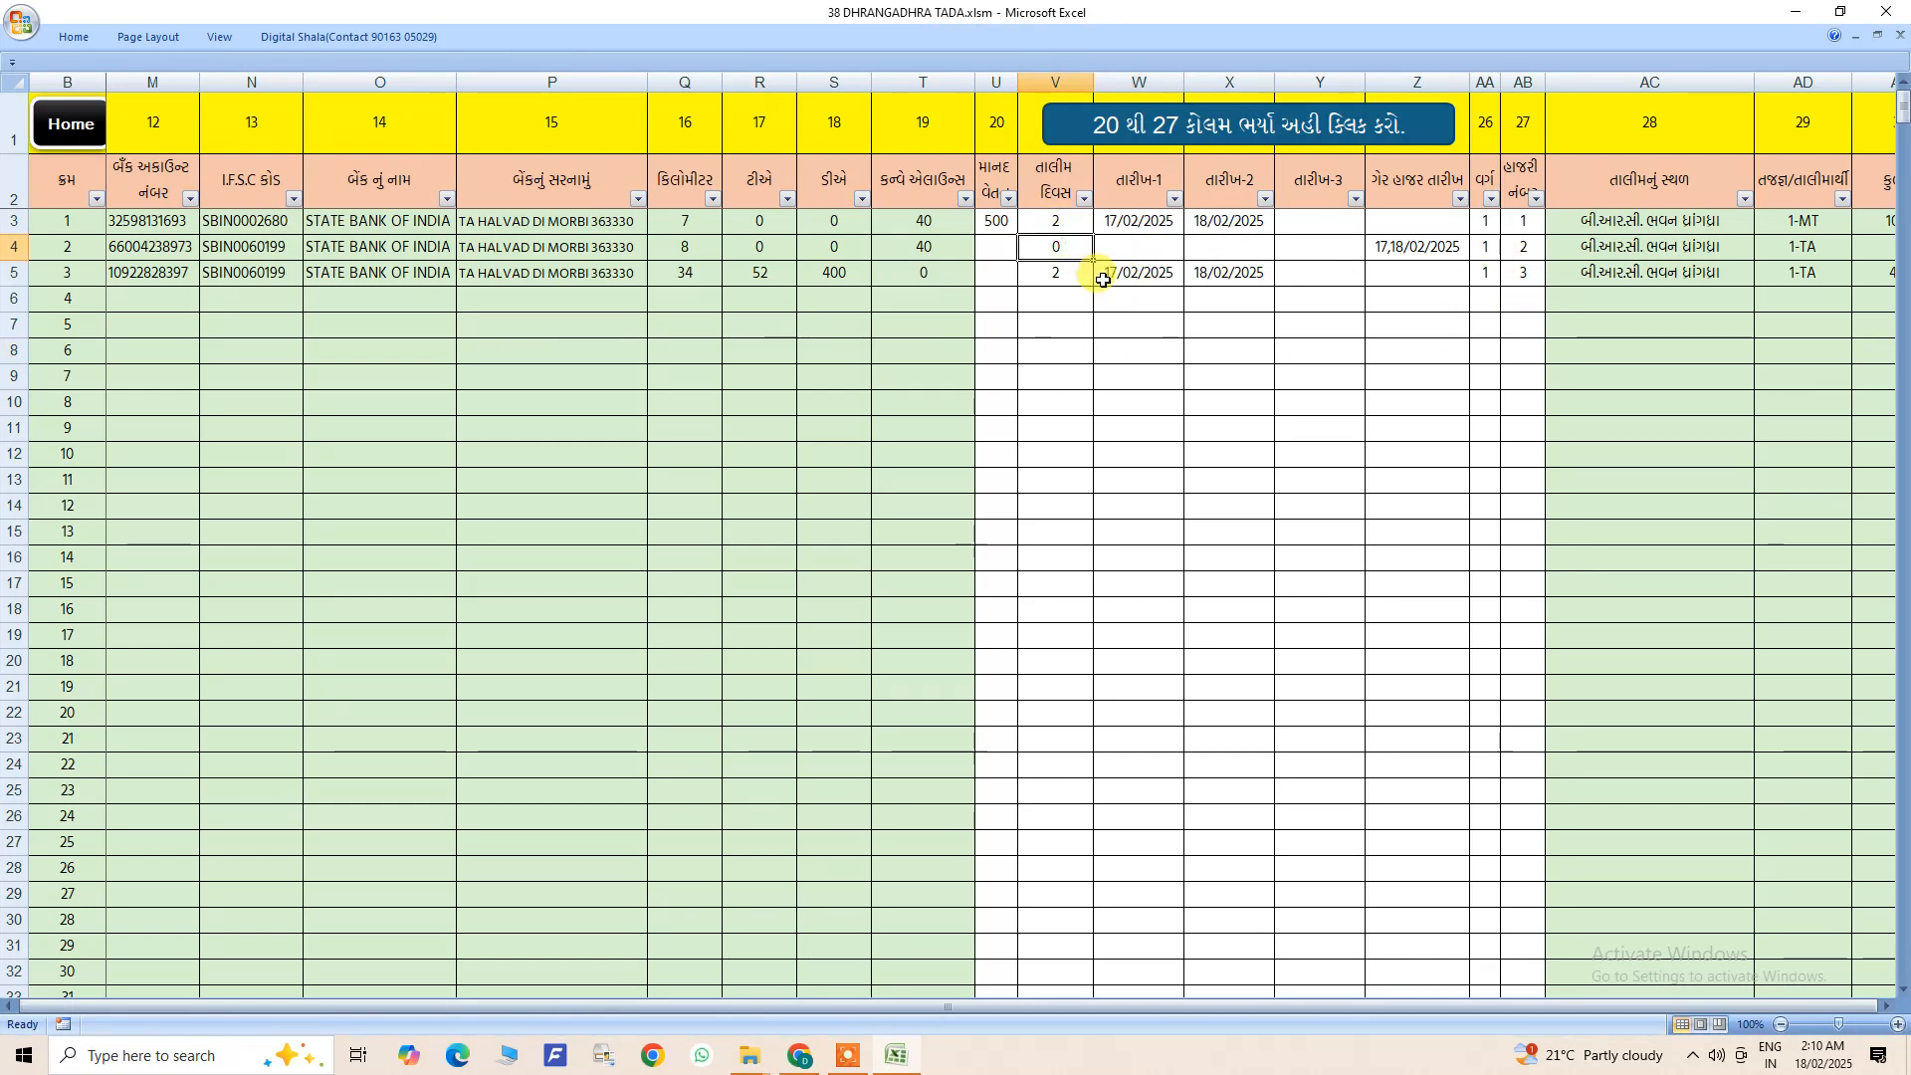
left_click(1113, 328)
double_click(1388, 247)
left_click_drag(1388, 246, 1352, 251)
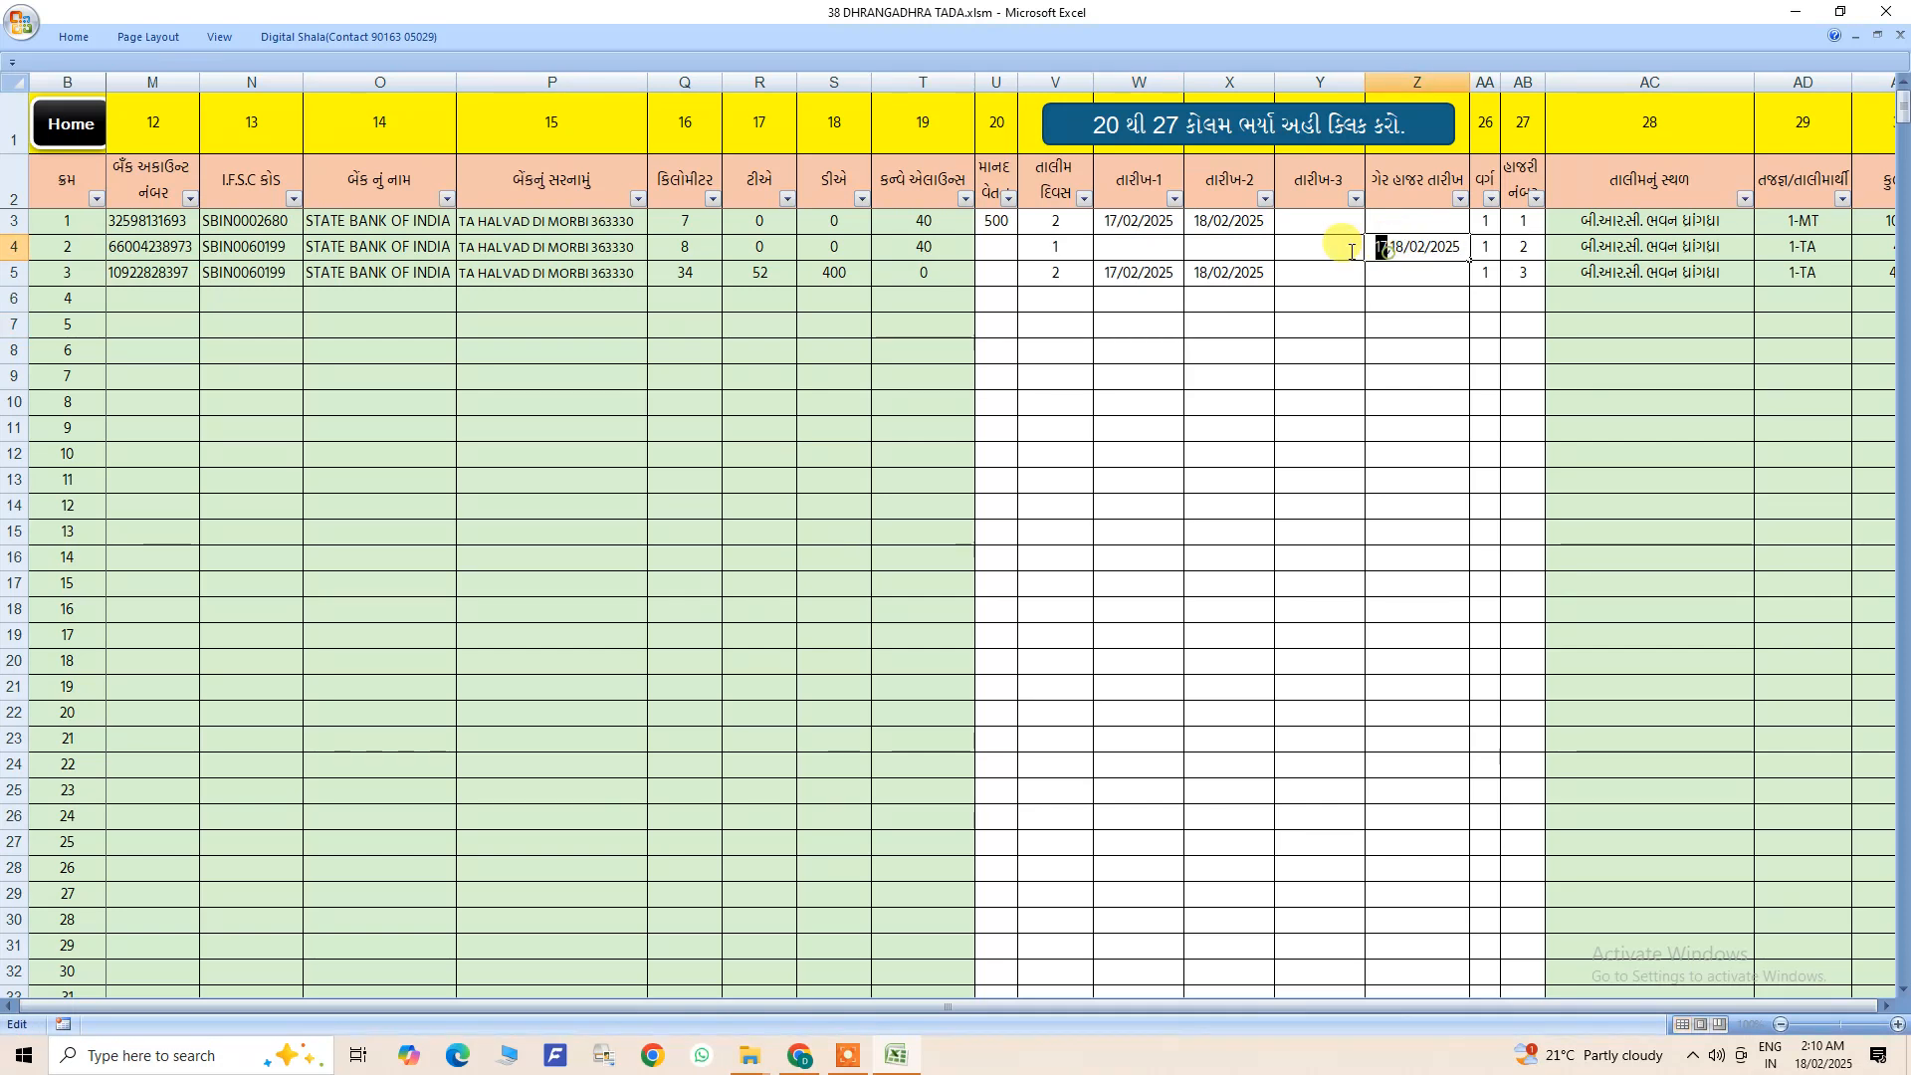
key("BackSpace")
- Copy 17/02/2025 from list entry 1 into the તારીખ-1 cell of entry 2
left_click(1145, 227)
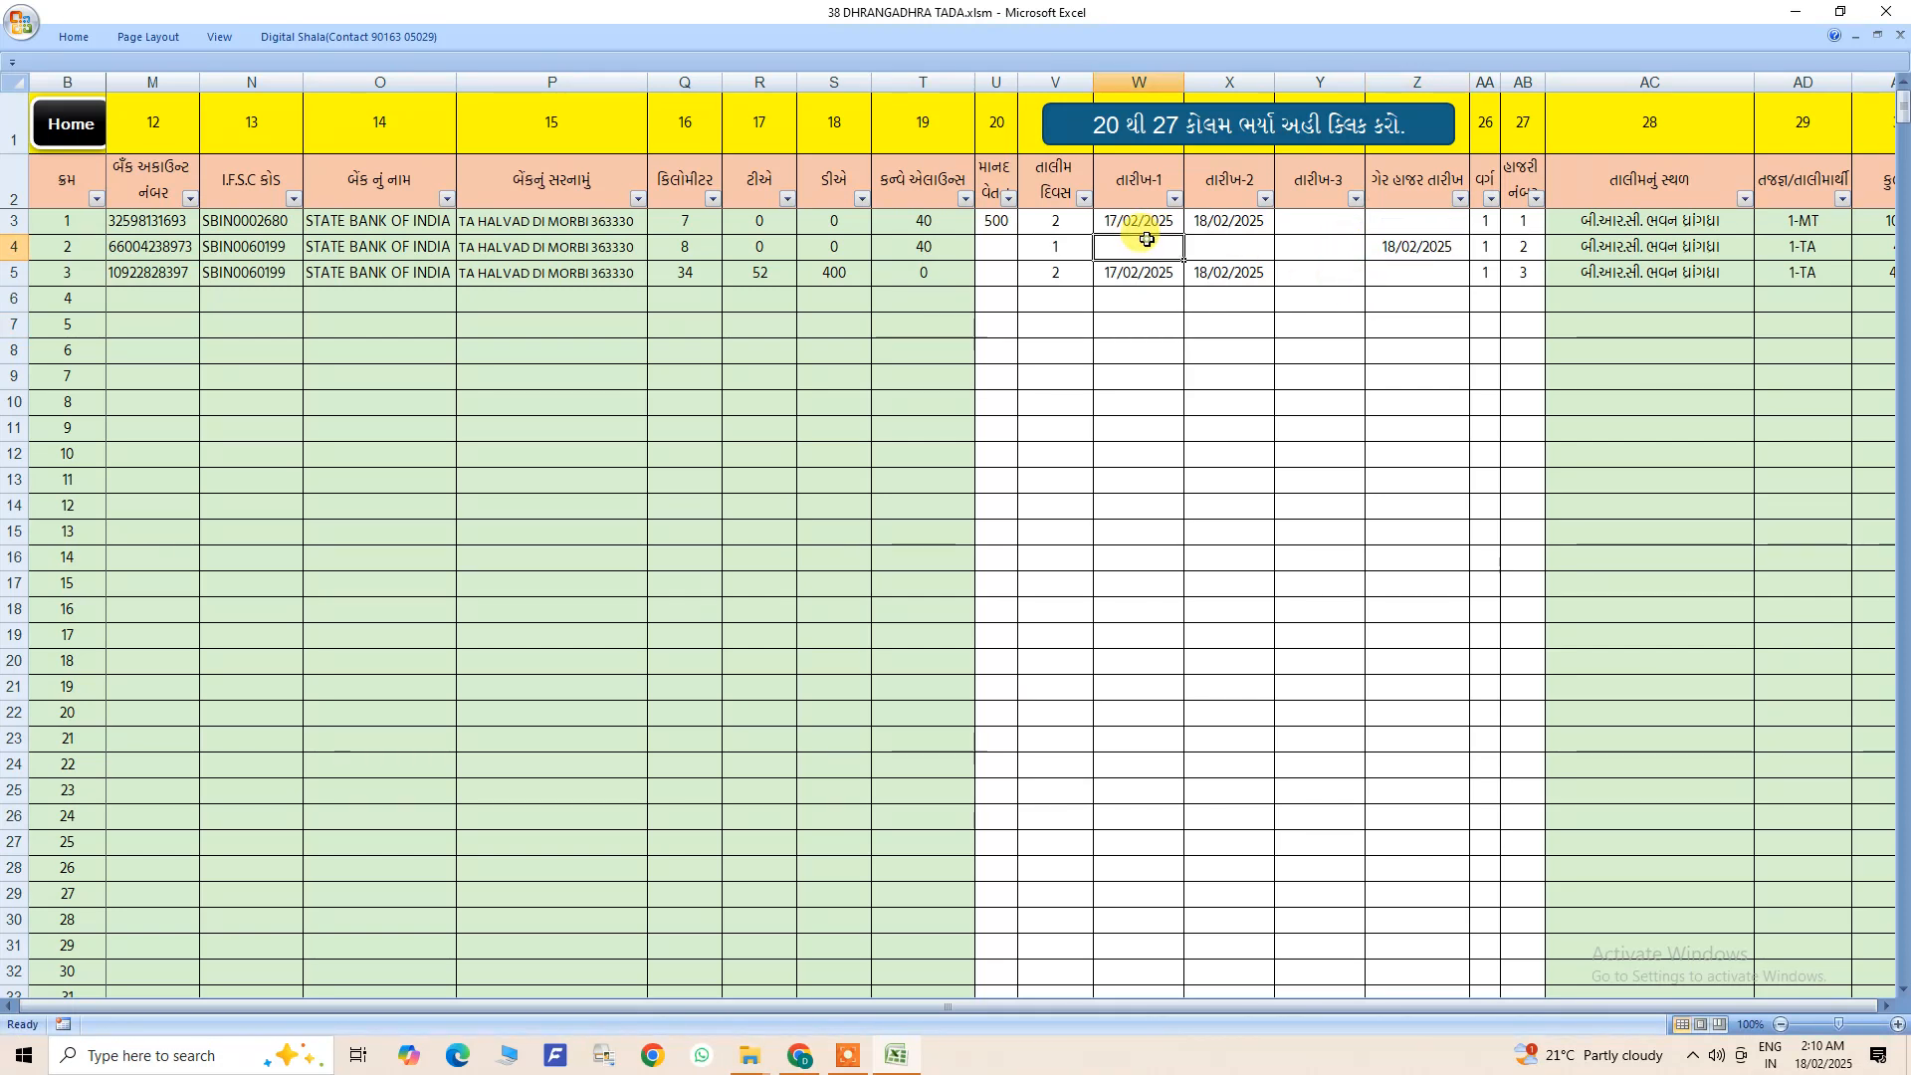
key("ctrl+c")
left_click(1152, 250)
key("ctrl+v")
left_click(1156, 281)
left_click(1393, 248)
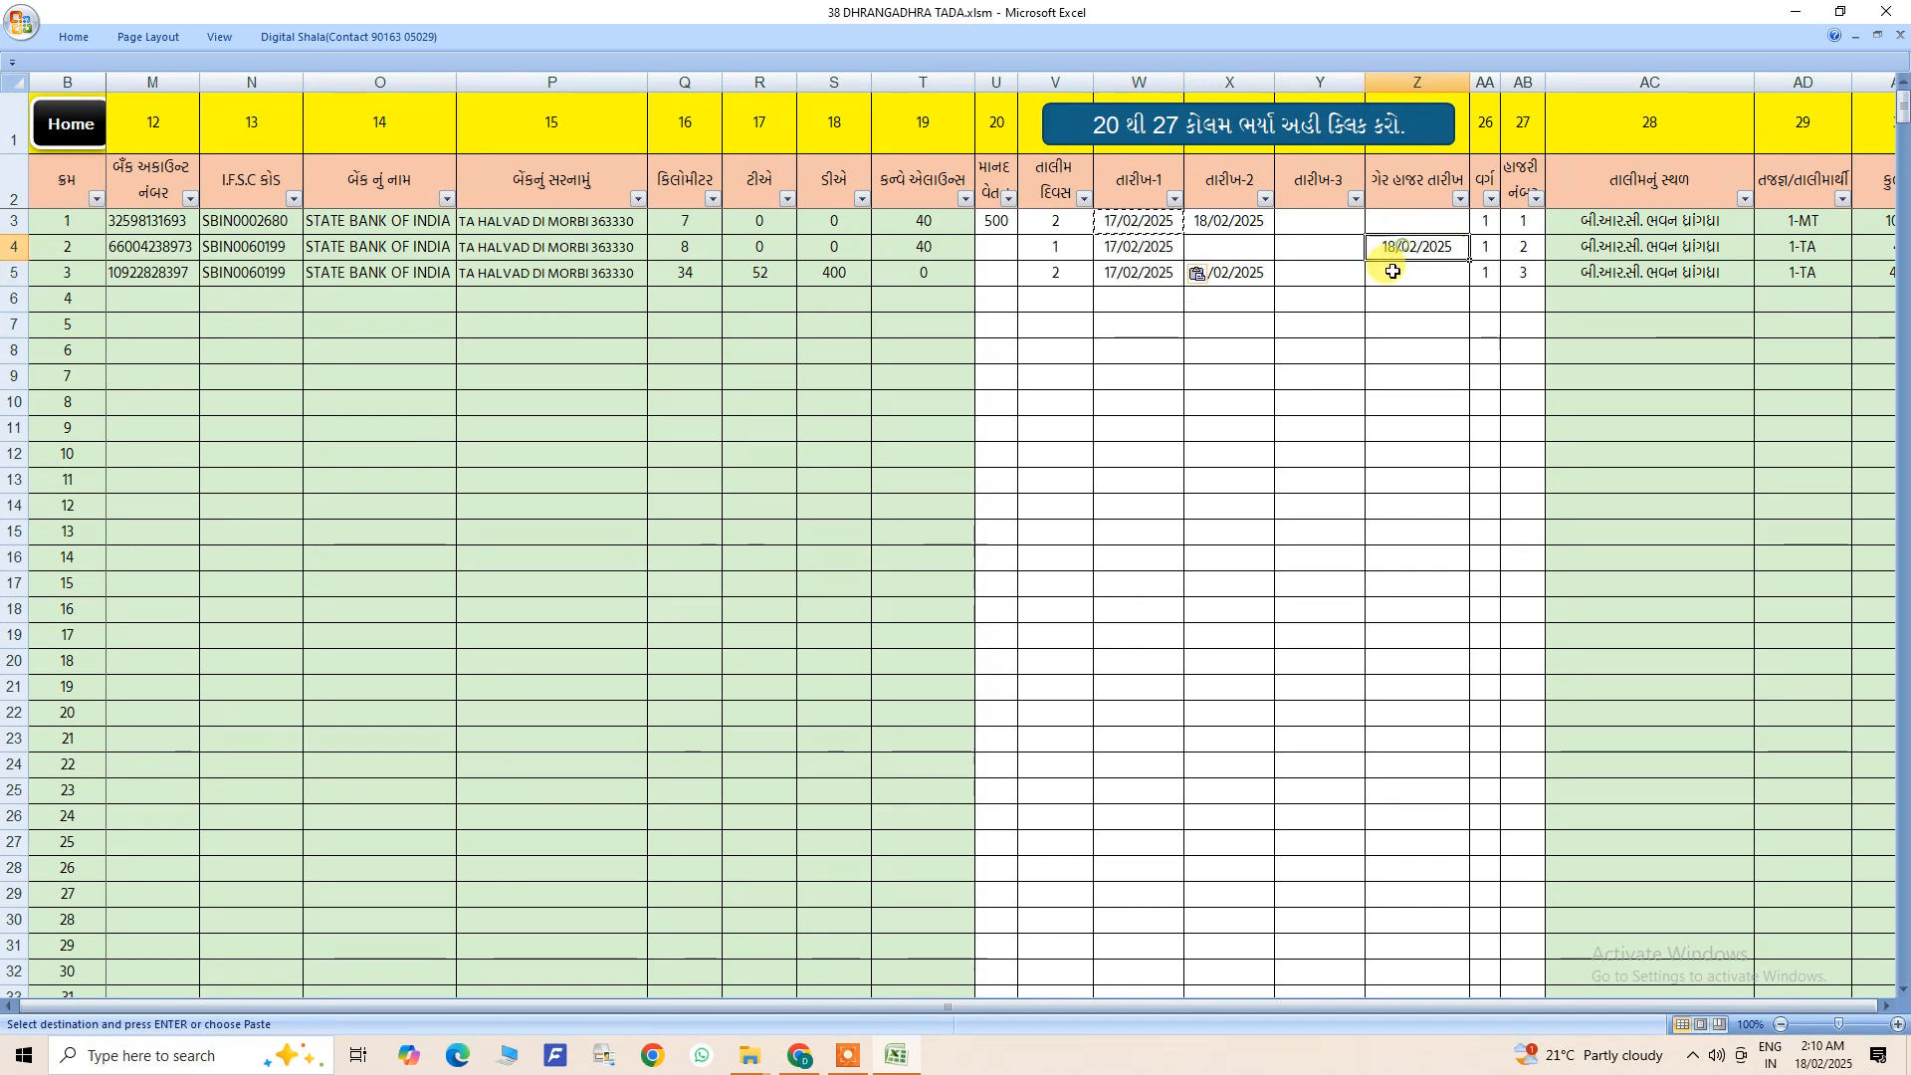
key("Escape")
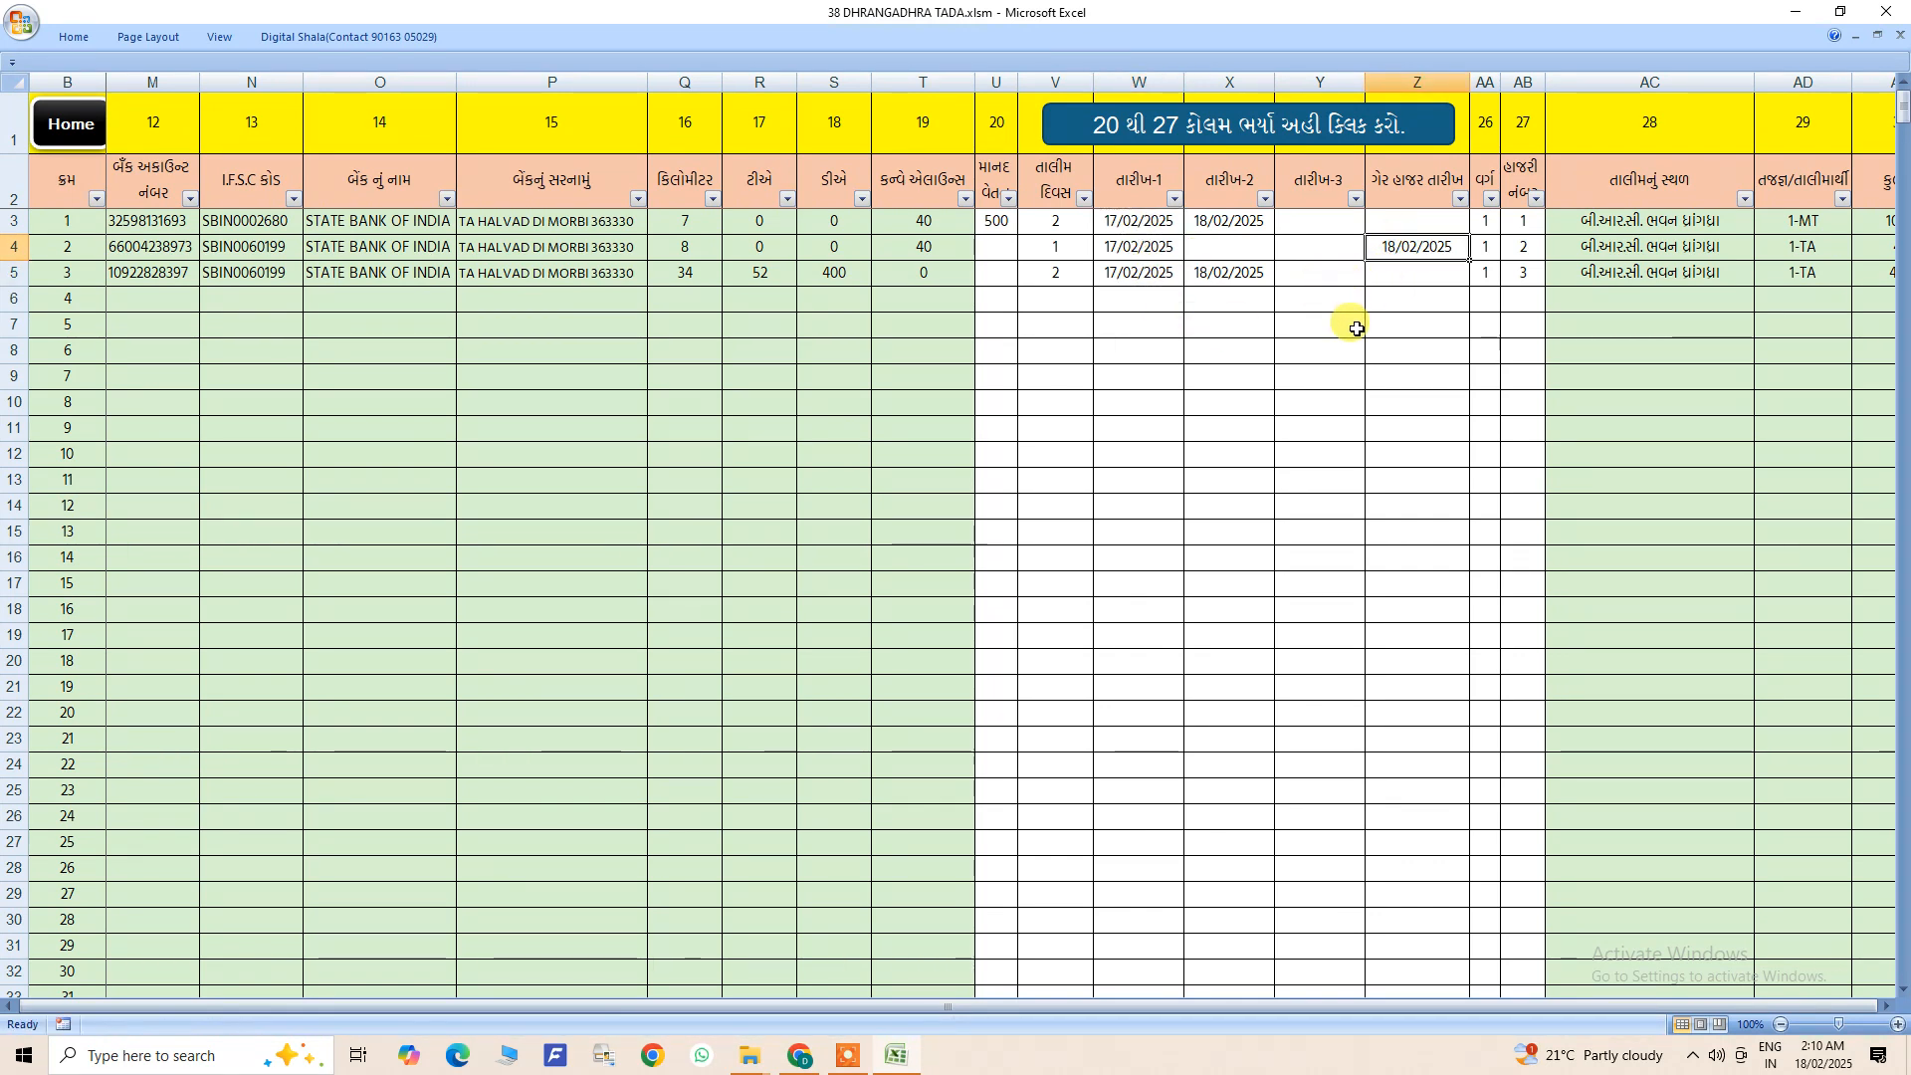
left_click(1347, 319)
- Examine the class numbers in the વર્ગ column for list entries 1 to 3
left_click(1491, 223)
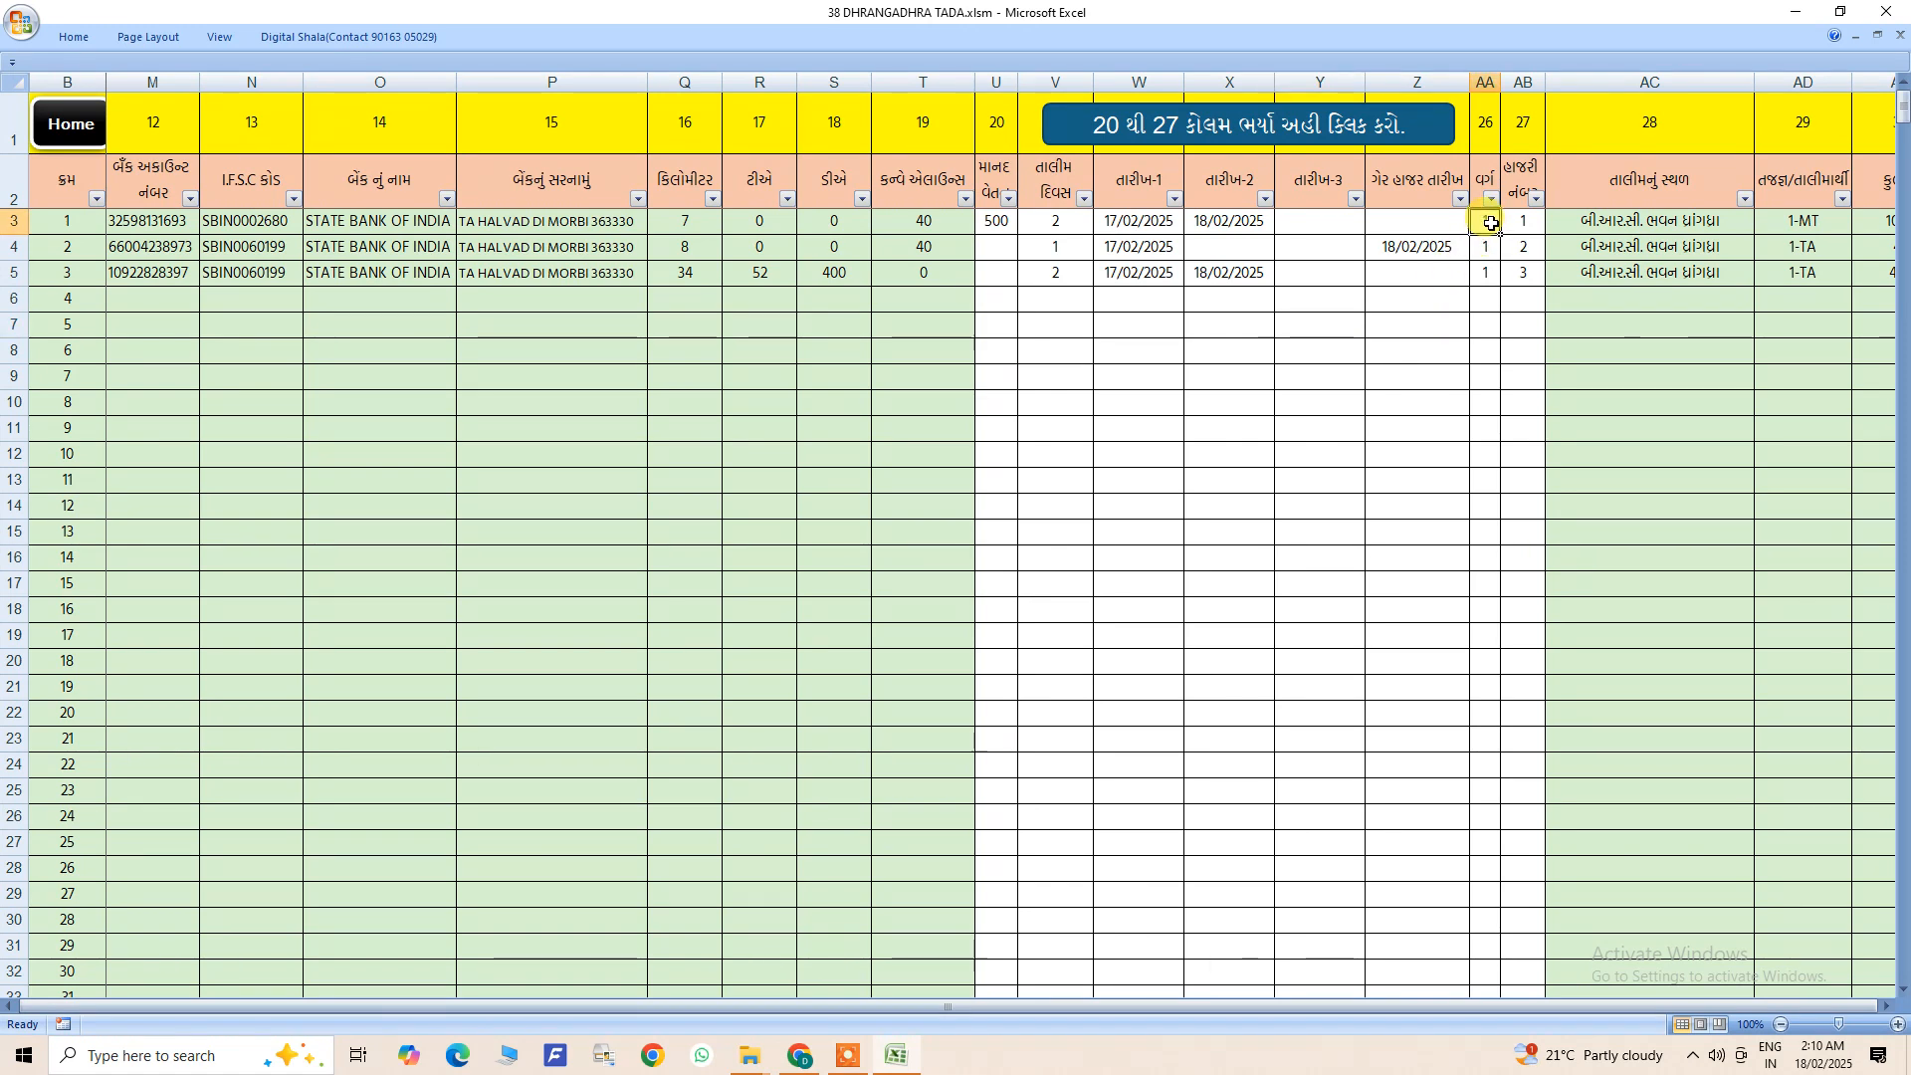
left_click(1493, 248)
left_click(1494, 272)
left_click(1495, 292)
left_click(1496, 223)
left_click(1495, 248)
left_click(1493, 273)
left_click(1493, 298)
left_click(1496, 324)
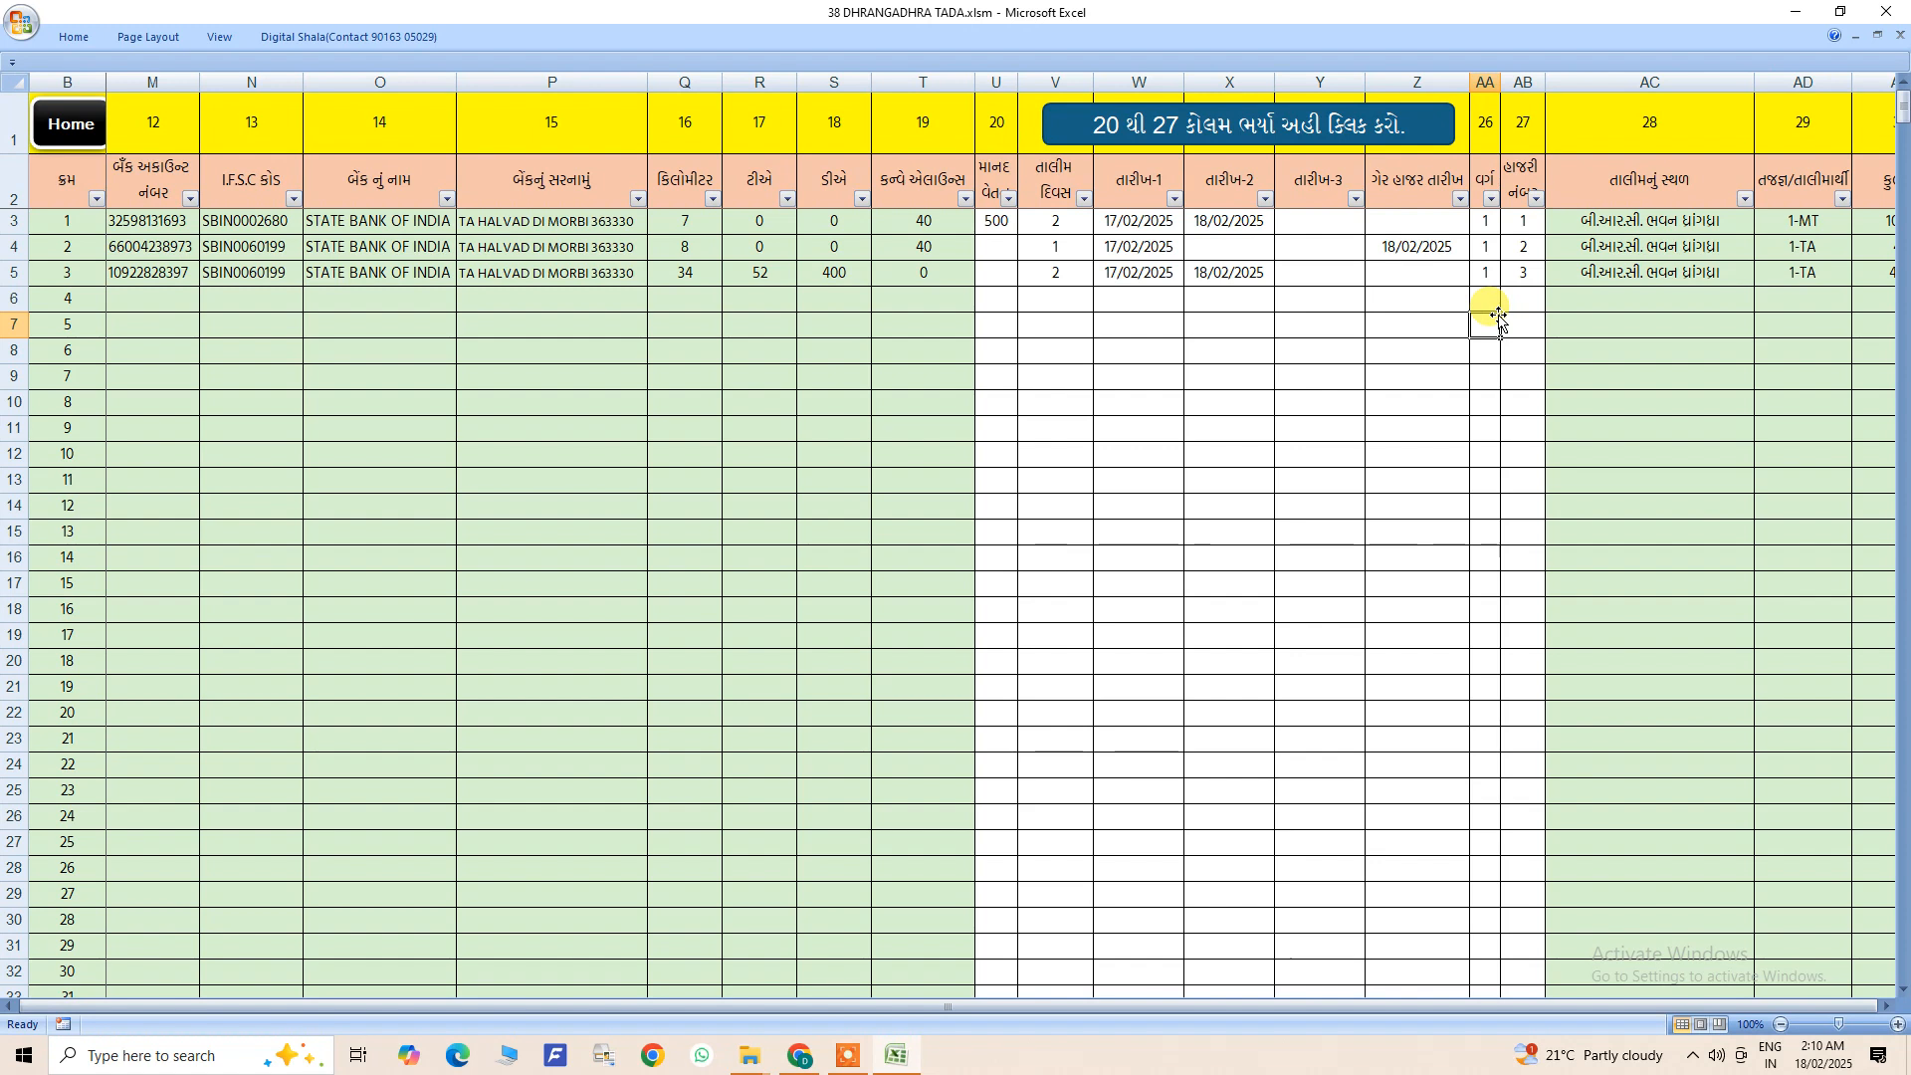
left_click_drag(1488, 223, 1493, 277)
left_click(1493, 316)
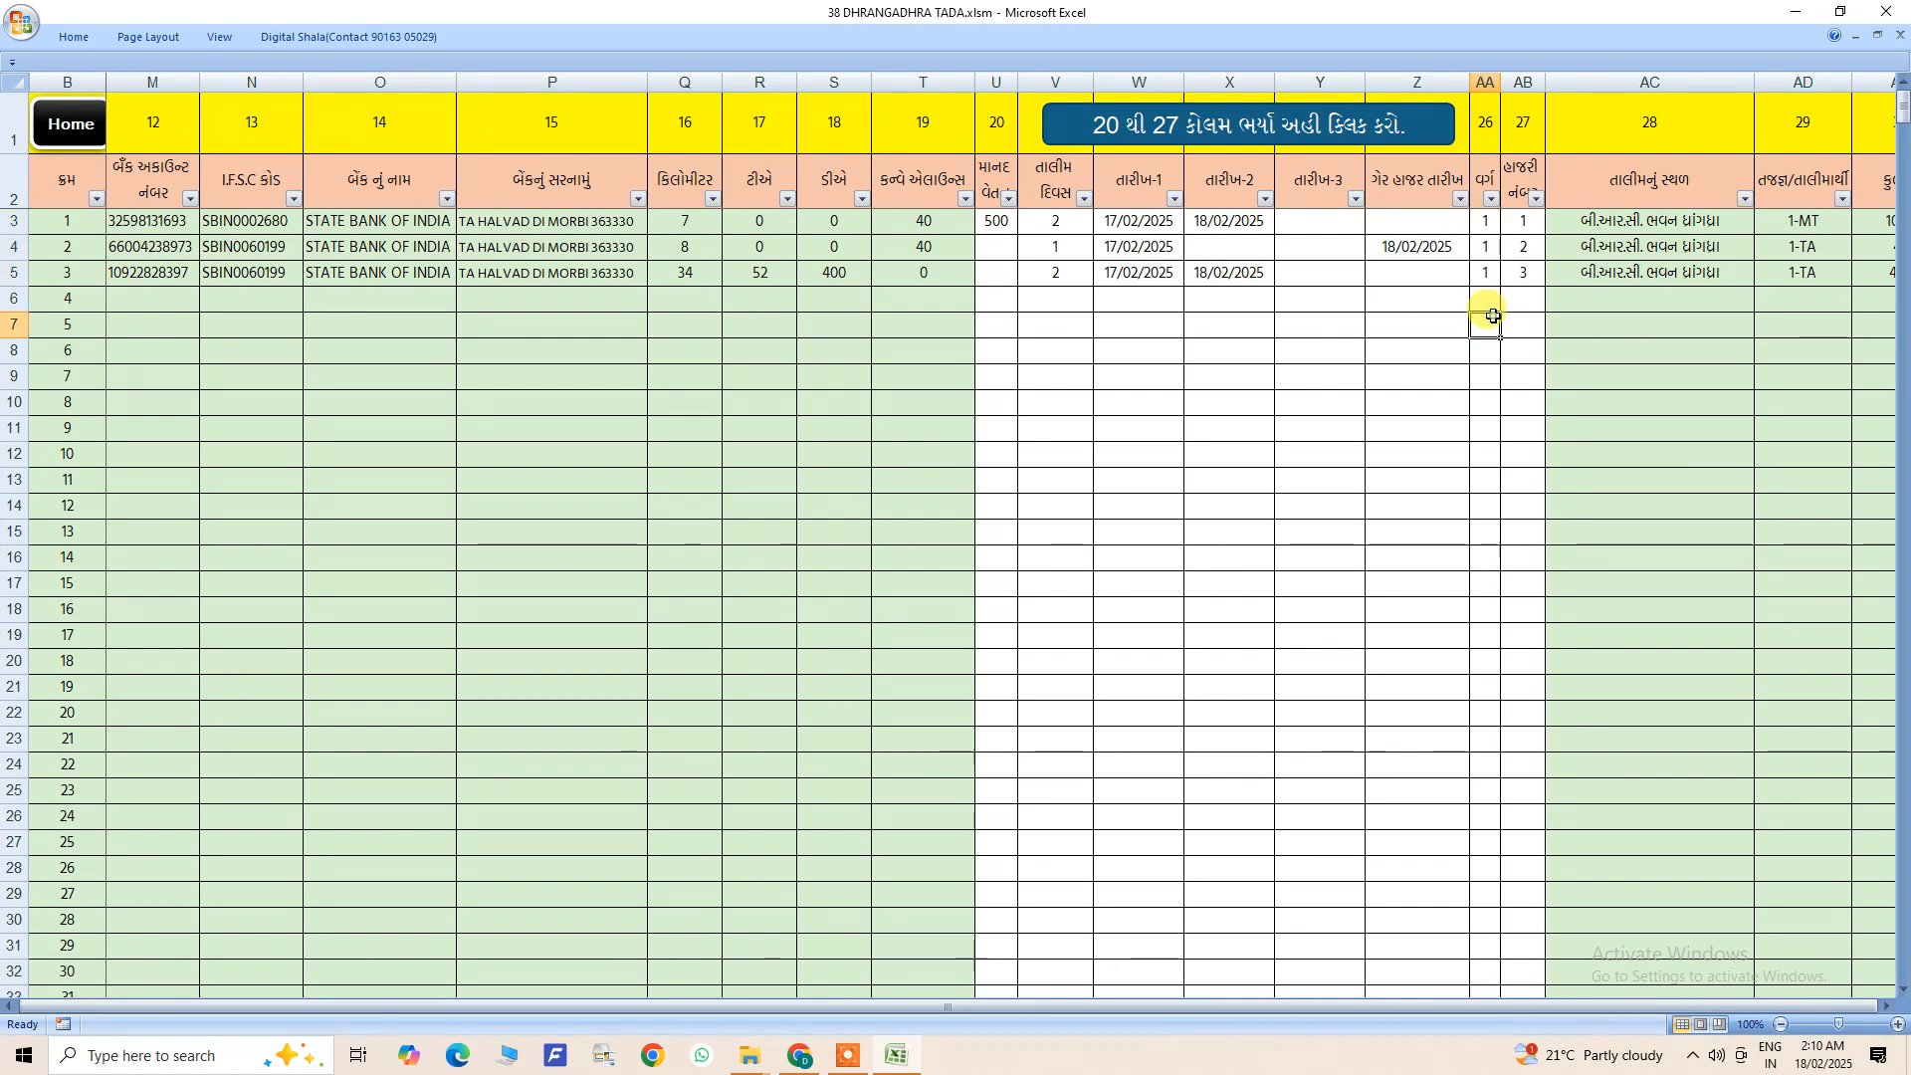
- Set the class of list entry 3 to 2 and enter class 1 again for entry 2
left_click(1484, 221)
left_click(1489, 247)
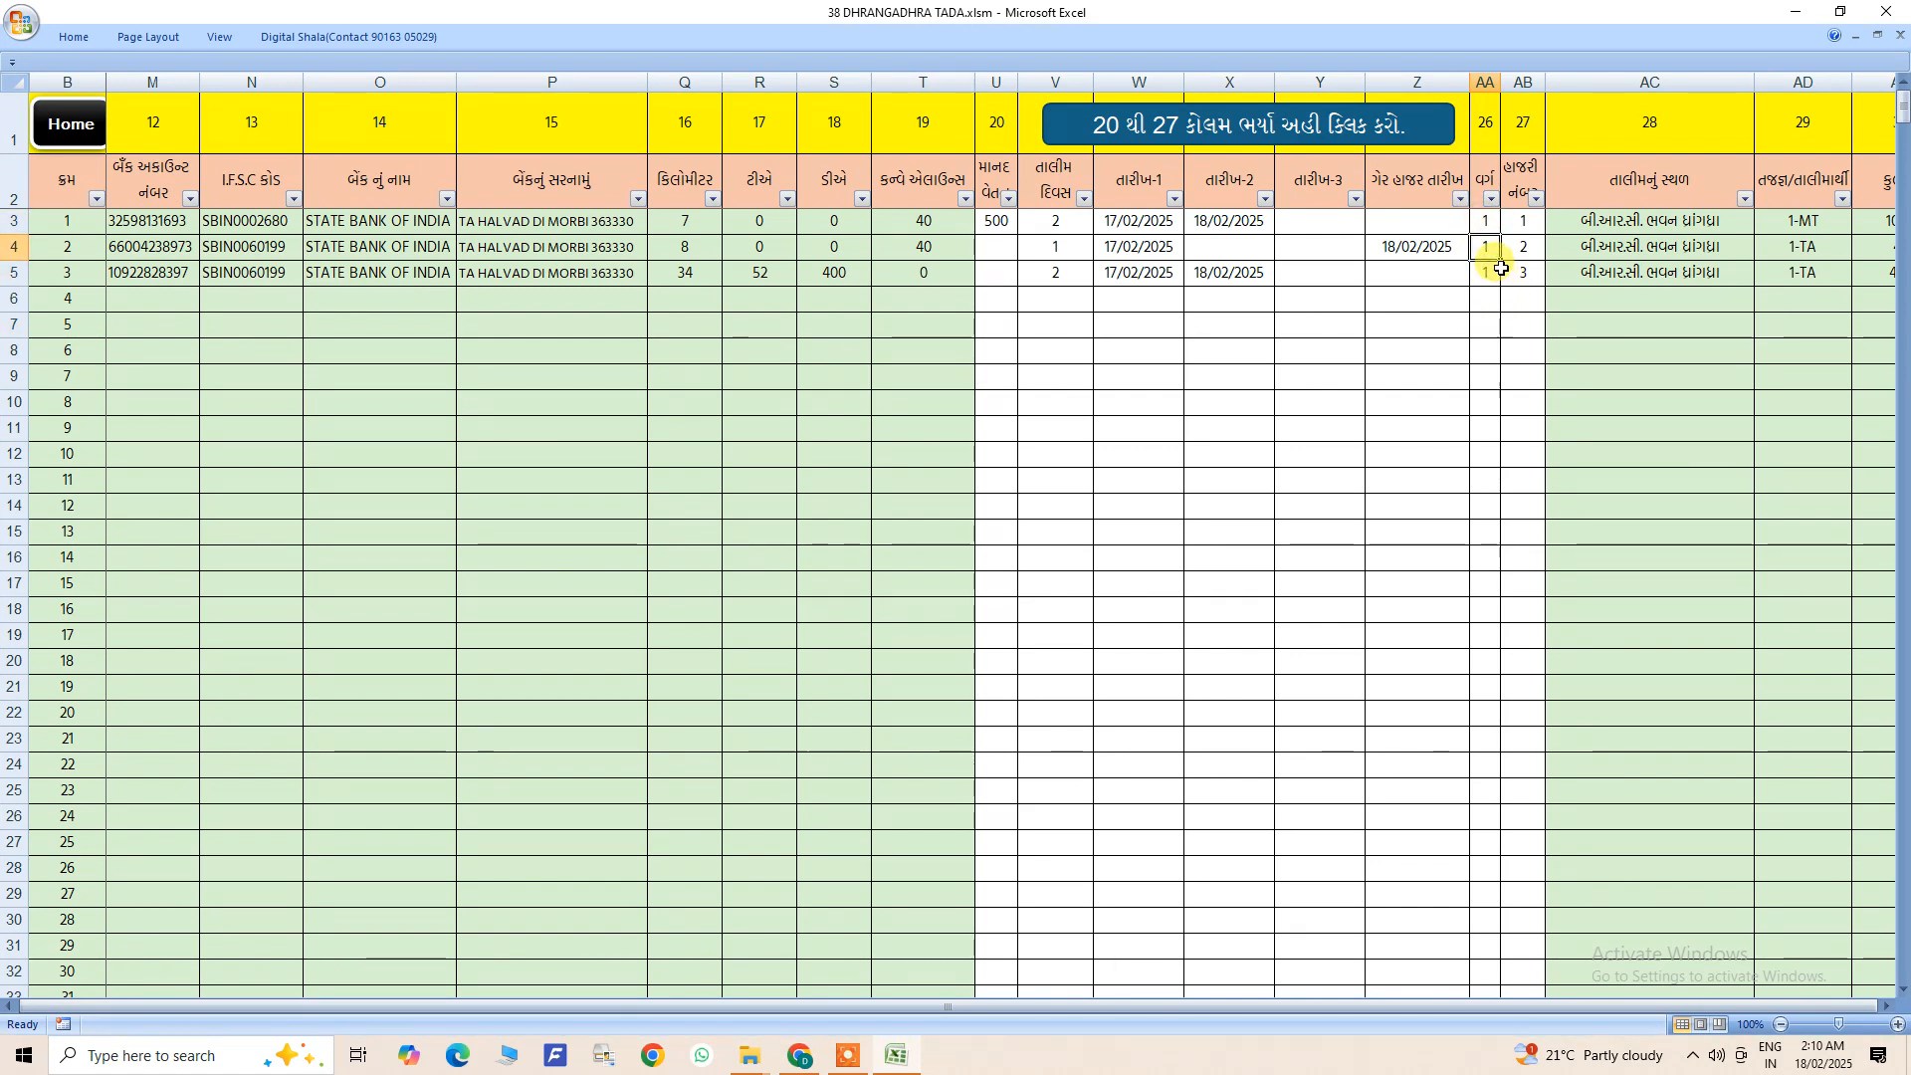
left_click(1489, 274)
type("2")
left_click(1493, 350)
left_click(1521, 222)
left_click(1489, 247)
type("1")
left_click(1485, 296)
- Set the attendance number in column 27 of list entry 3 to 1
left_click(1521, 223)
left_click(1523, 247)
left_click(1523, 273)
type("1")
left_click(1522, 350)
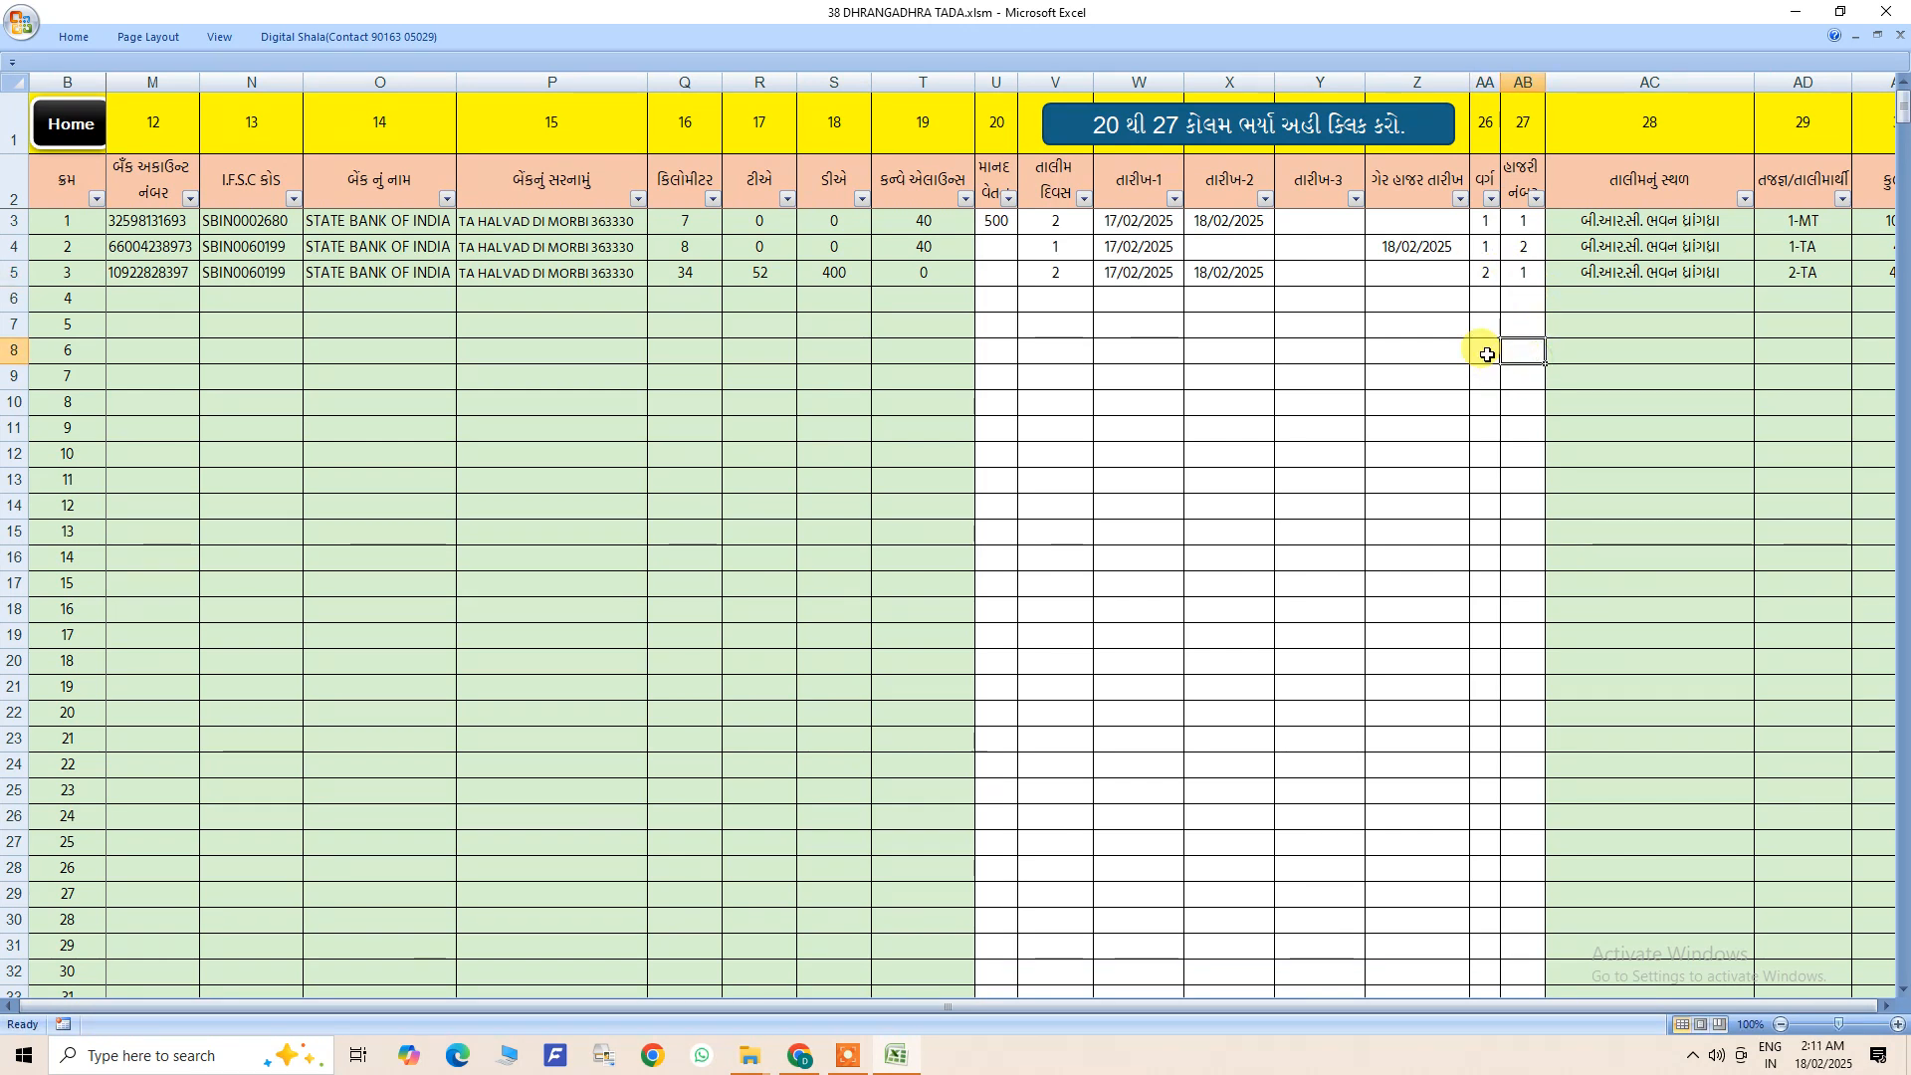
left_click_drag(1485, 238, 1498, 339)
left_click(1412, 376)
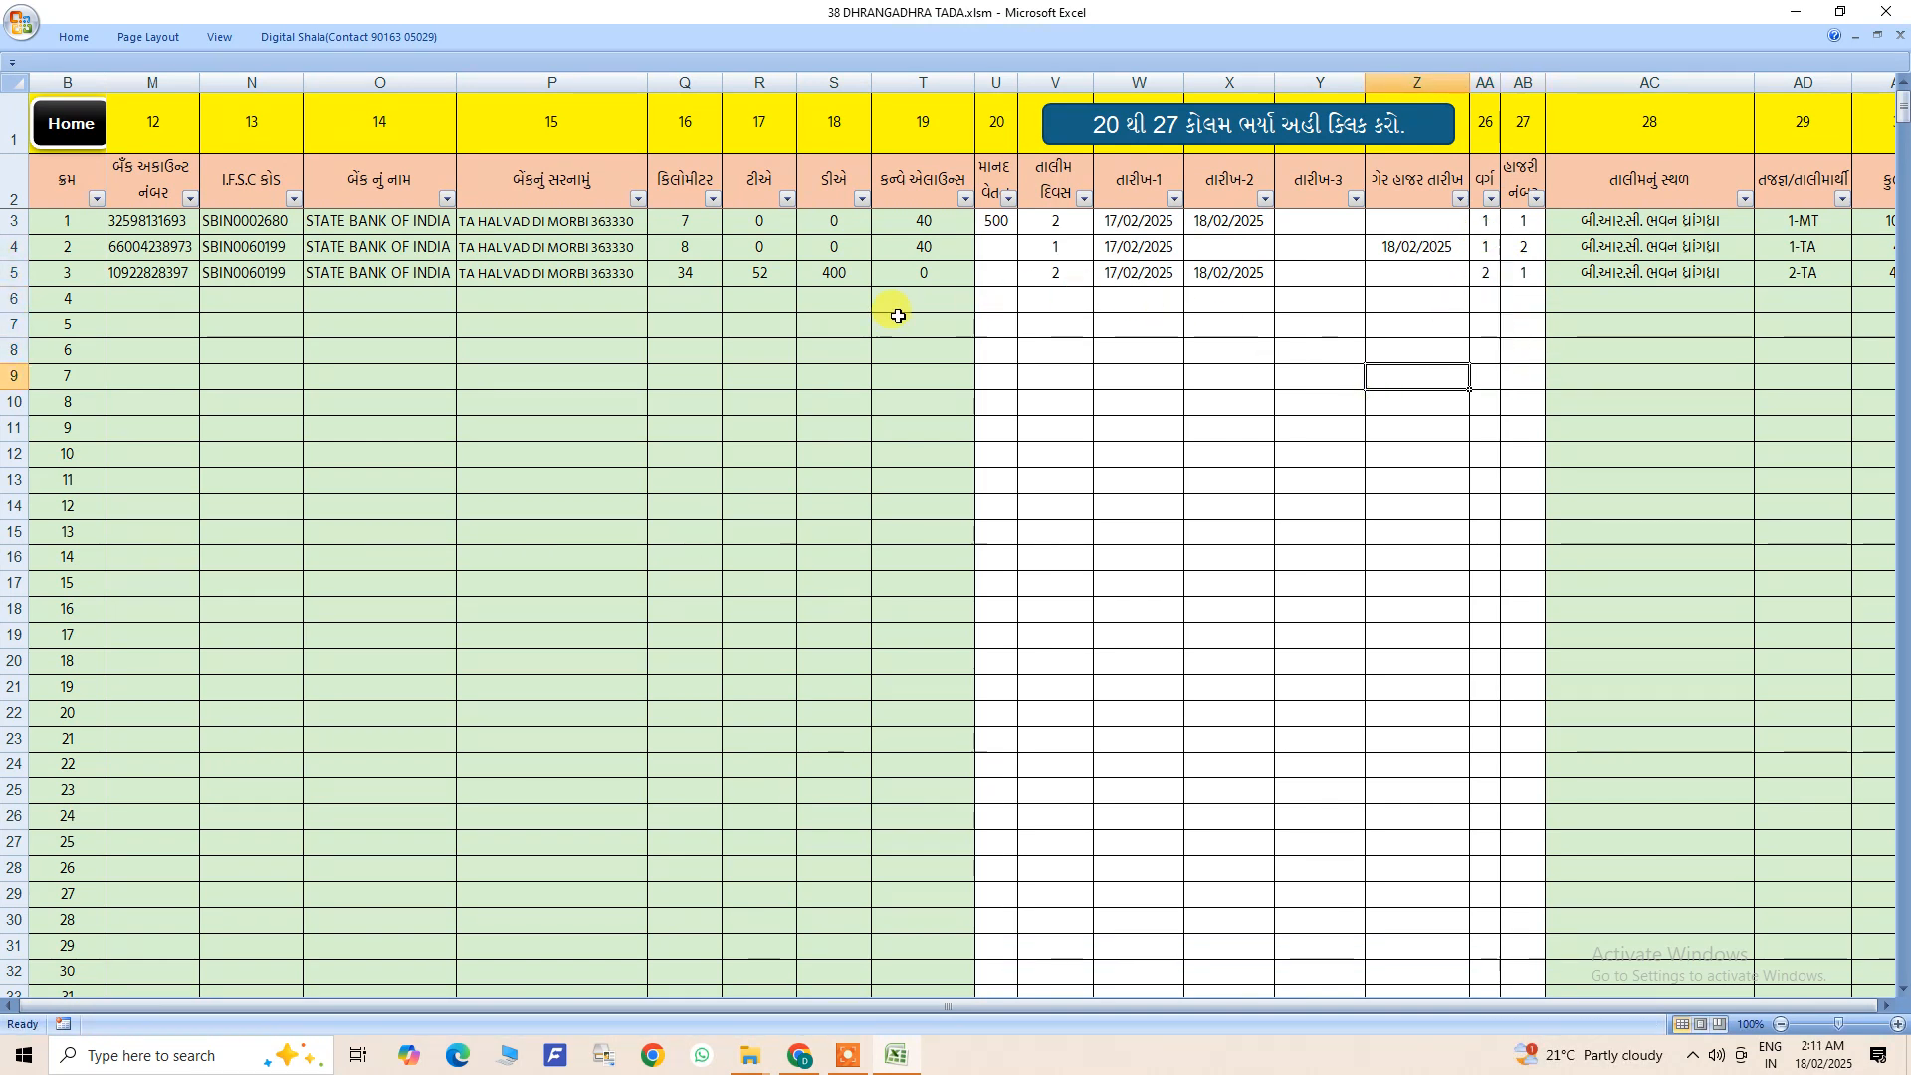
- Fill class 1 down to list entry 15 and number the attendance column from 1 to 15 for the same entries
left_click(1484, 222)
left_click_drag(1500, 235, 1497, 595)
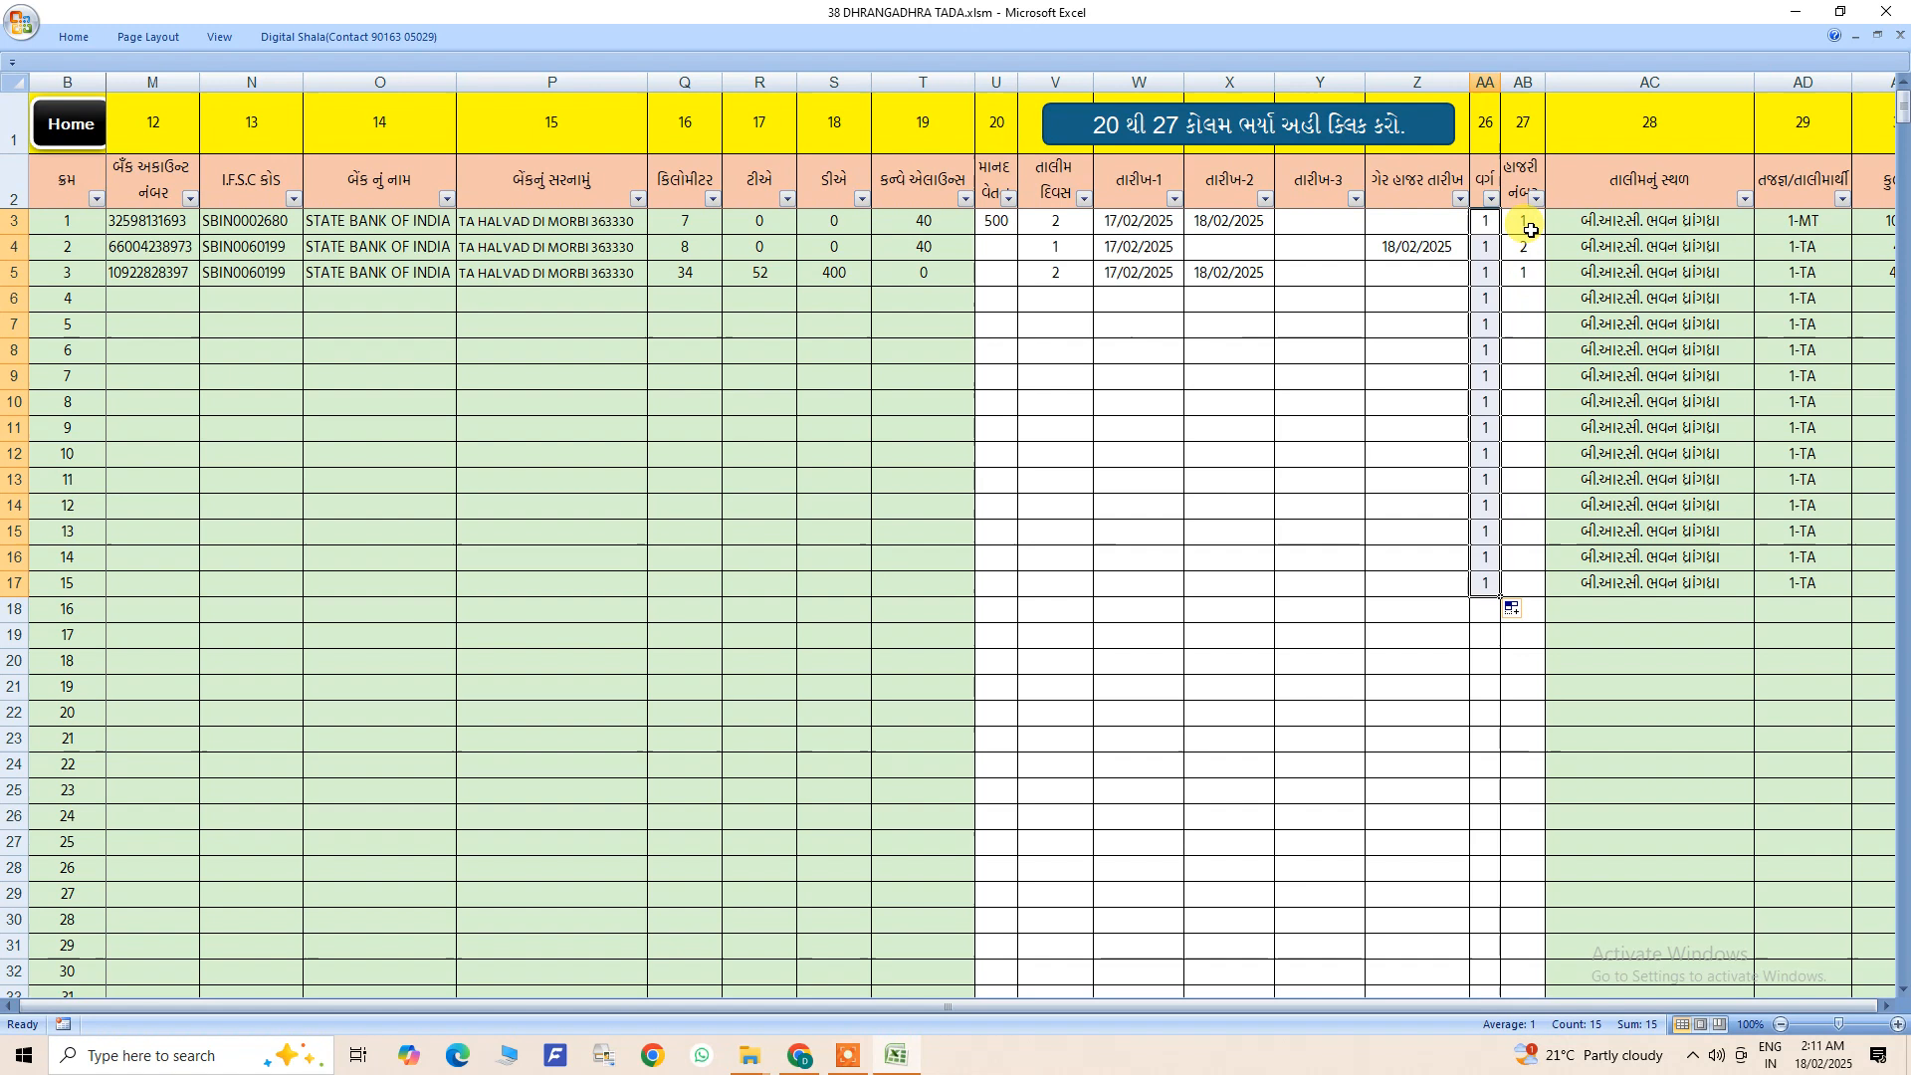
left_click_drag(1531, 230, 1518, 589)
left_click(1509, 670)
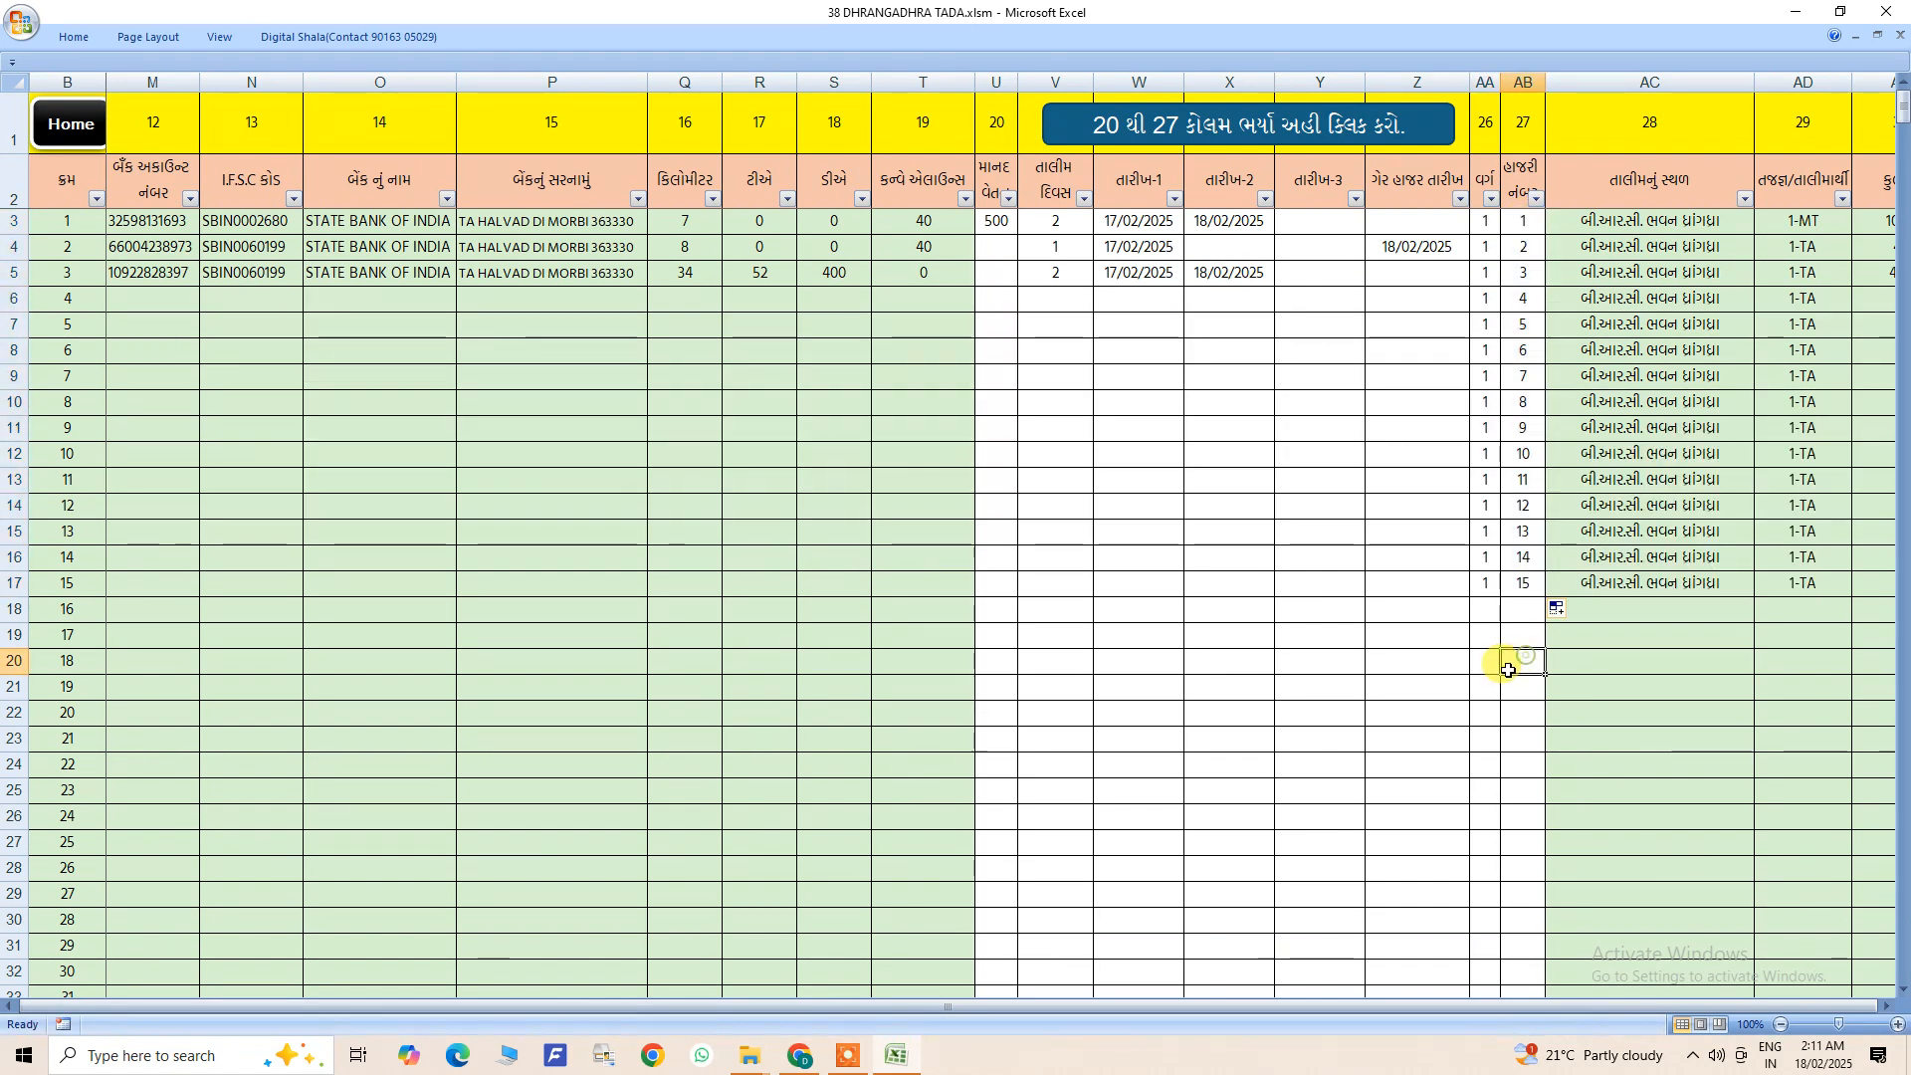
- Enter class 2 and attendance number 2 for list entry 16, and fill the class down to entry 24
left_click(1489, 609)
type("2")
left_click(1514, 702)
left_click(1520, 611)
type("2")
left_click(1490, 610)
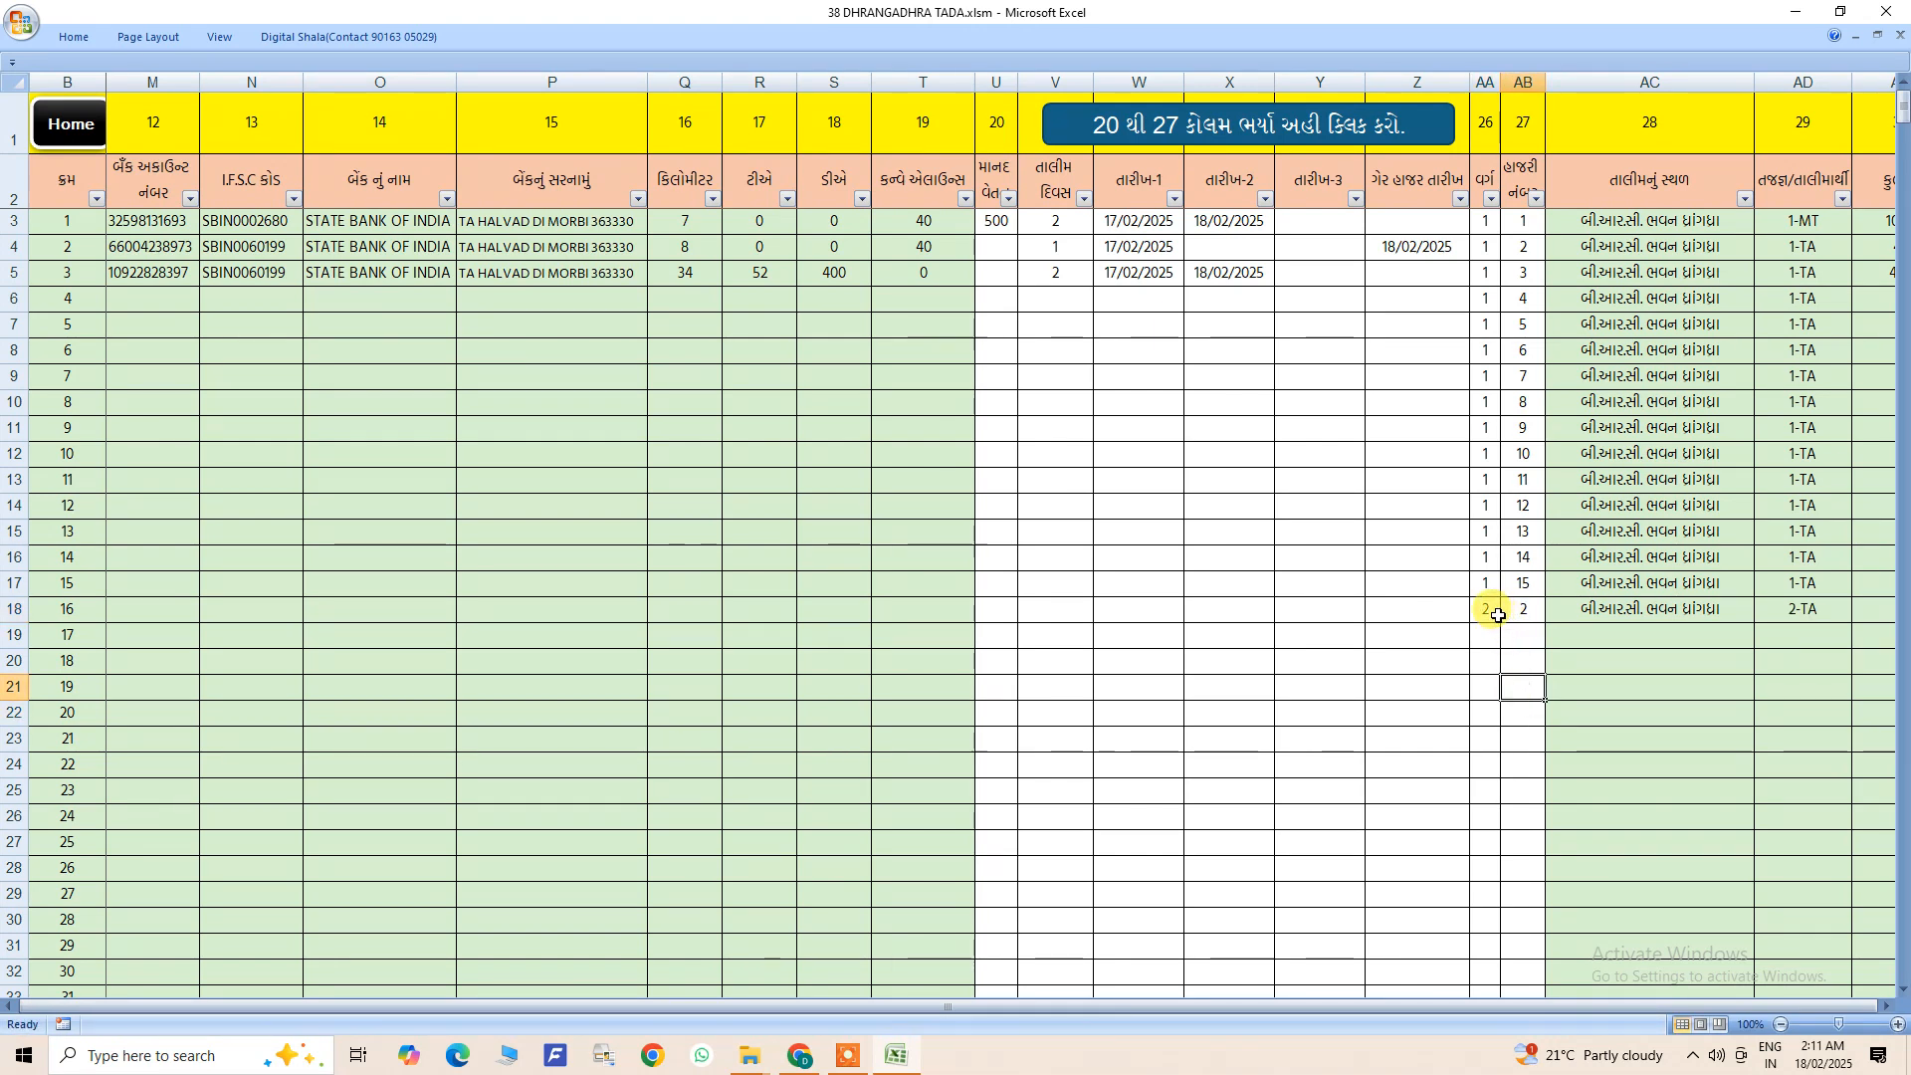
left_click_drag(1503, 621, 1501, 826)
- Restart the attendance number at 1 for list entry 16 and fill the series up to 9 at entry 24
left_click(1527, 609)
type("1")
key("Return")
left_click(1527, 613)
left_click_drag(1544, 623, 1533, 838)
left_click(1558, 846)
left_click(1569, 886)
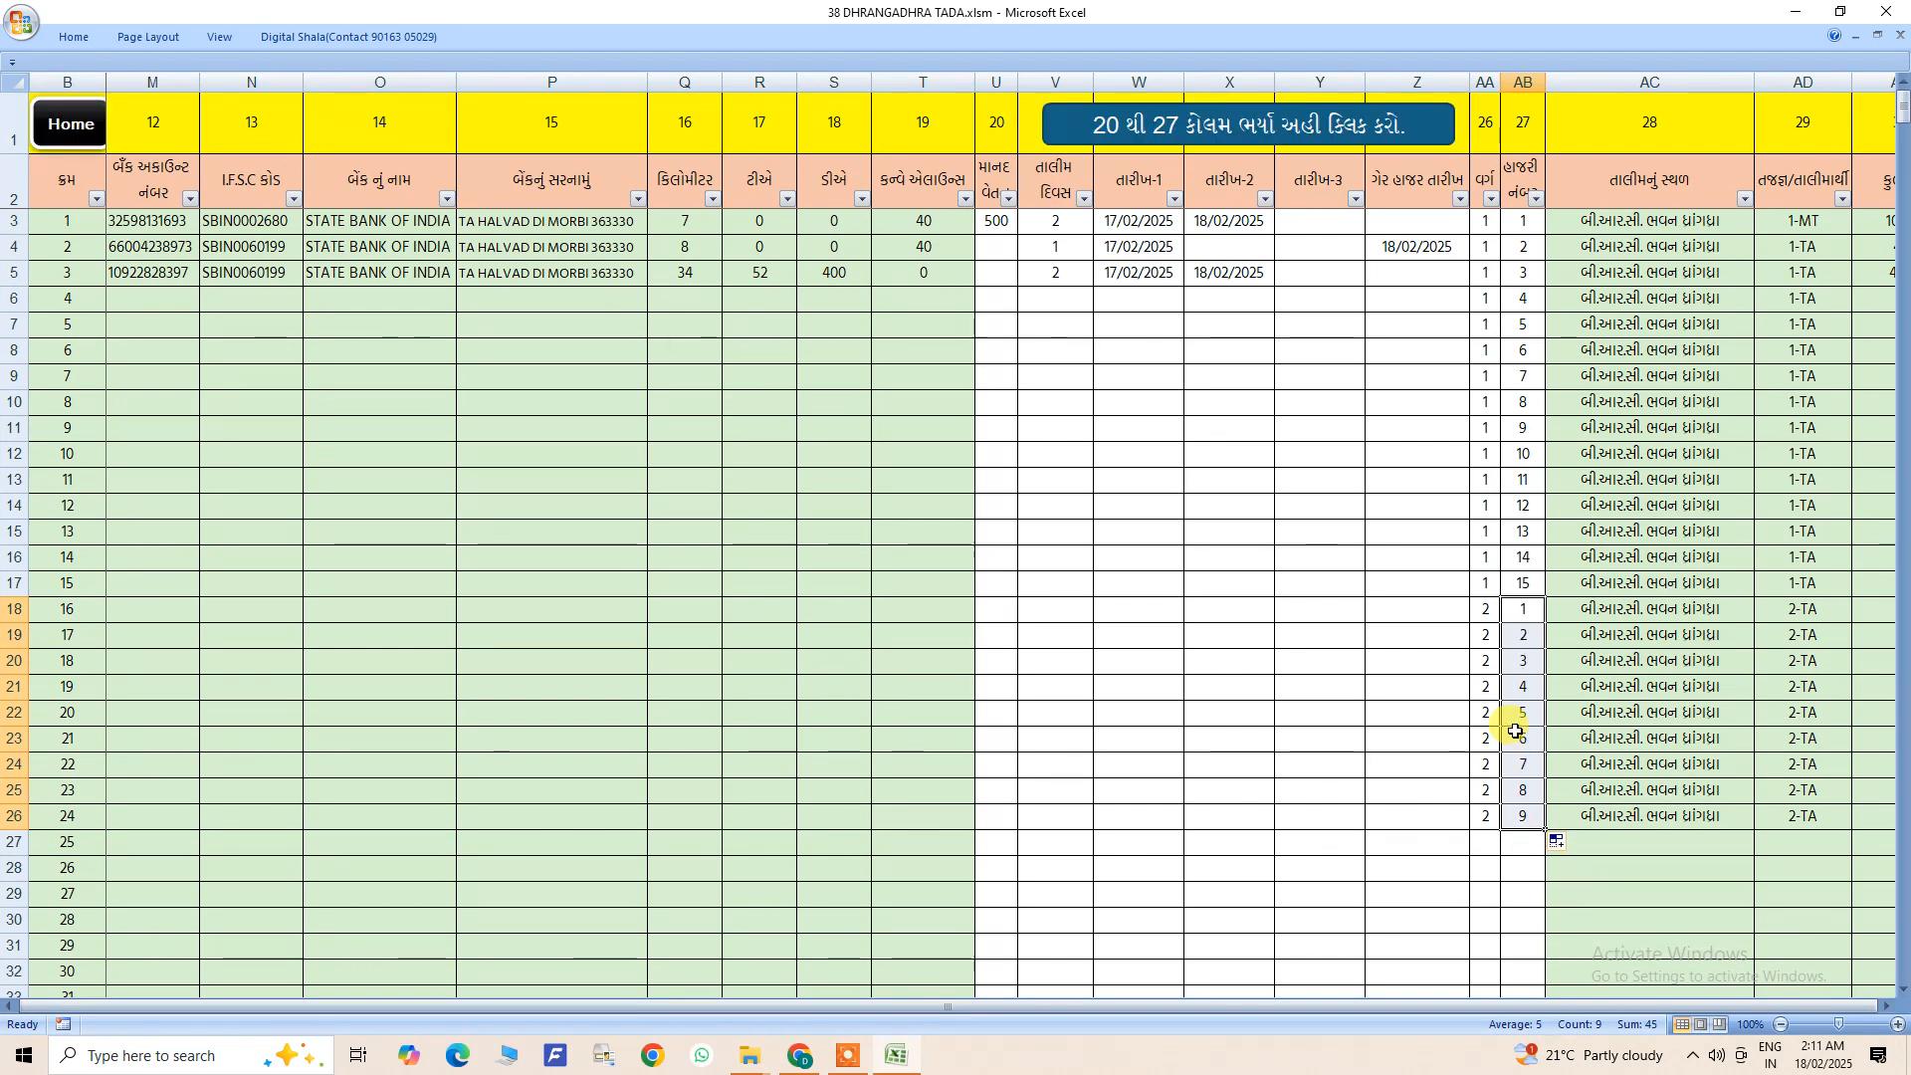
- Copy the dates 17/02/2025 and 18/02/2025 and the 2 training days from list entry 1 down to entry 19
left_click(1483, 608)
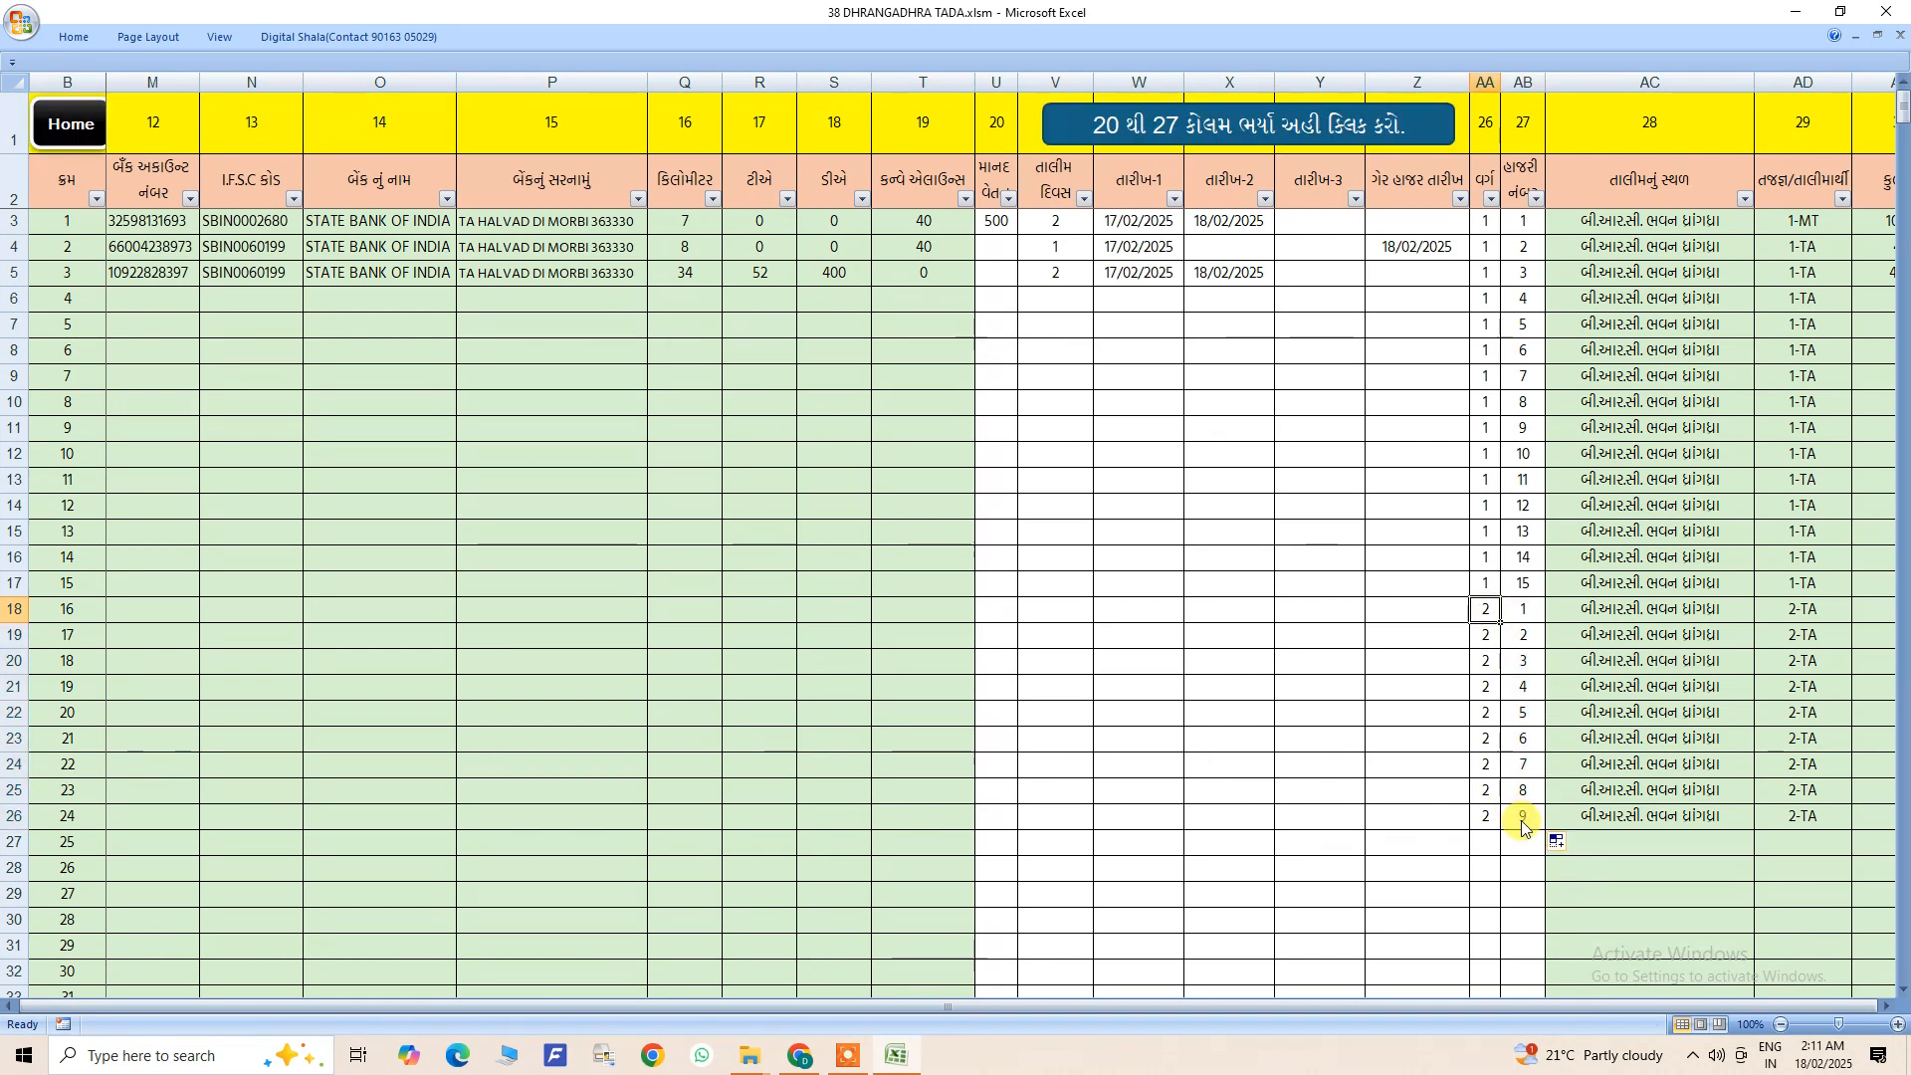
left_click_drag(1553, 1009, 1588, 1007)
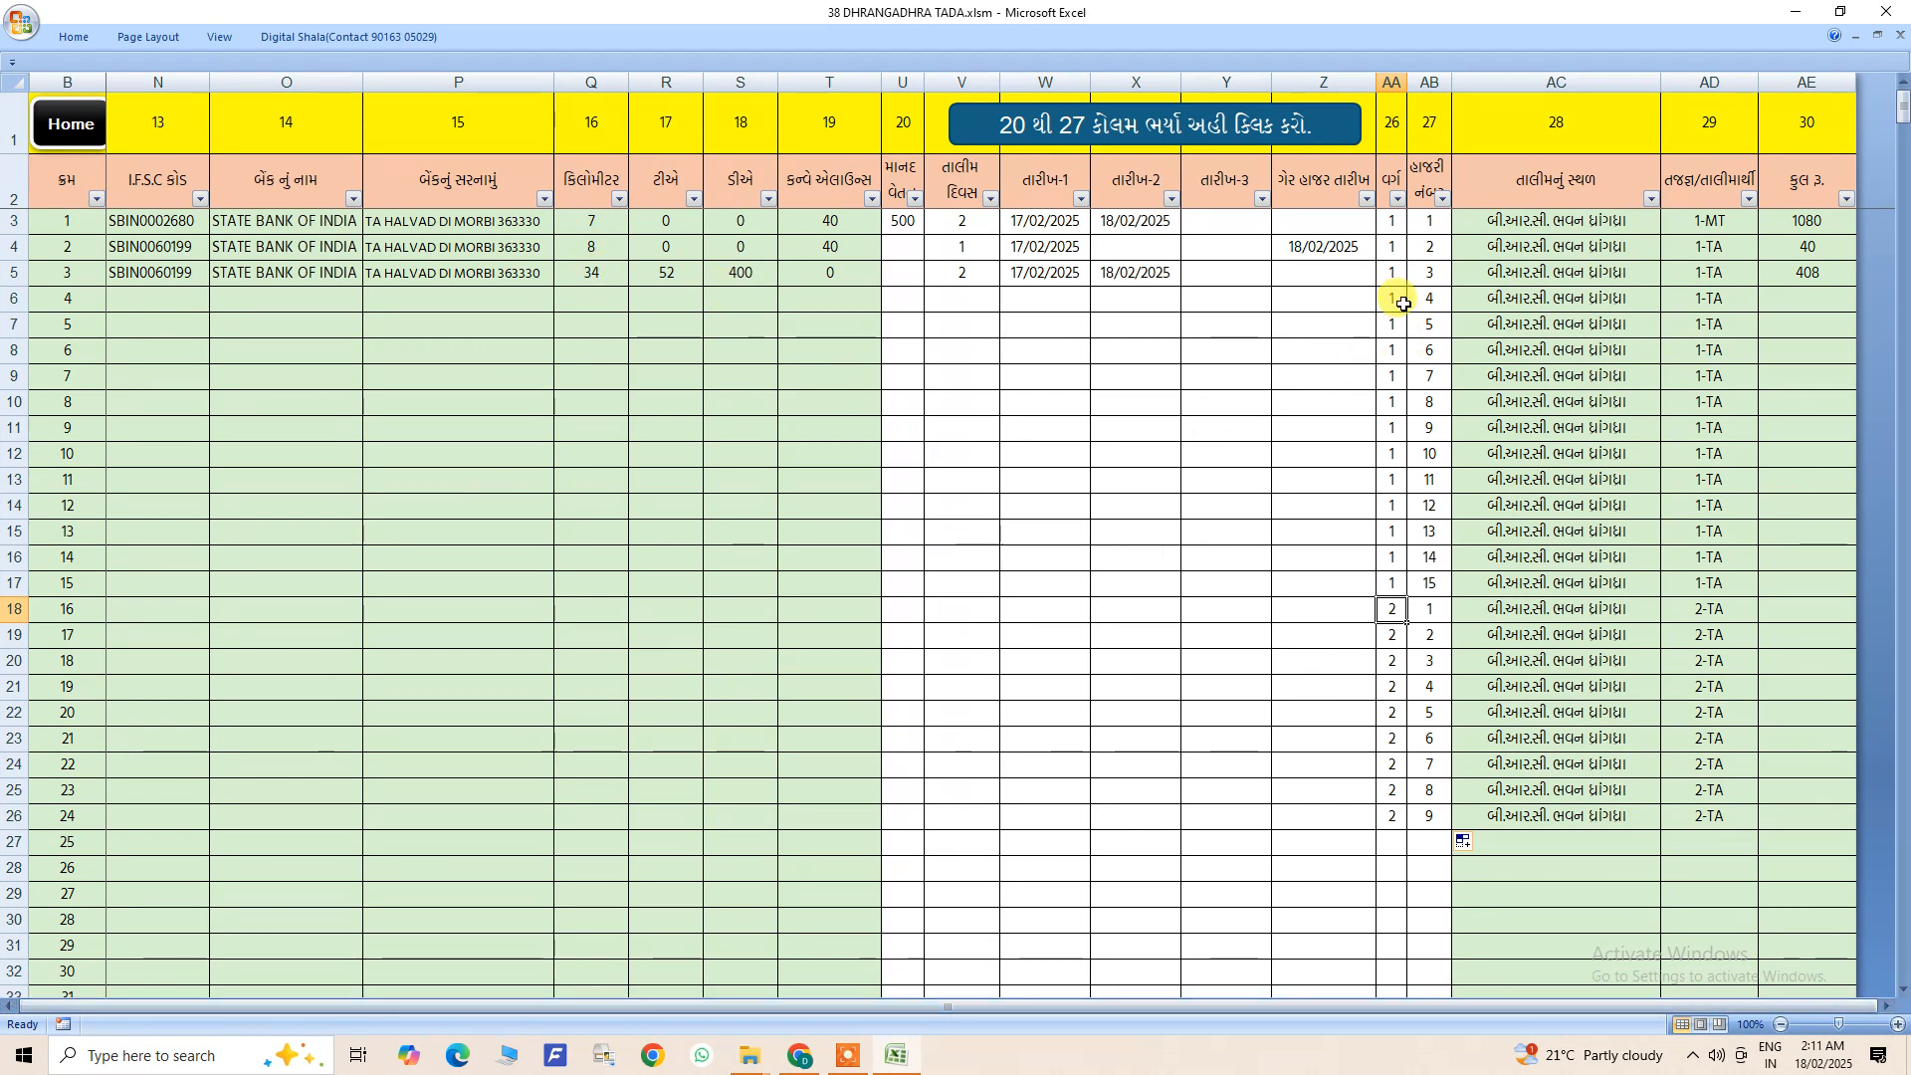
left_click_drag(901, 223, 1417, 896)
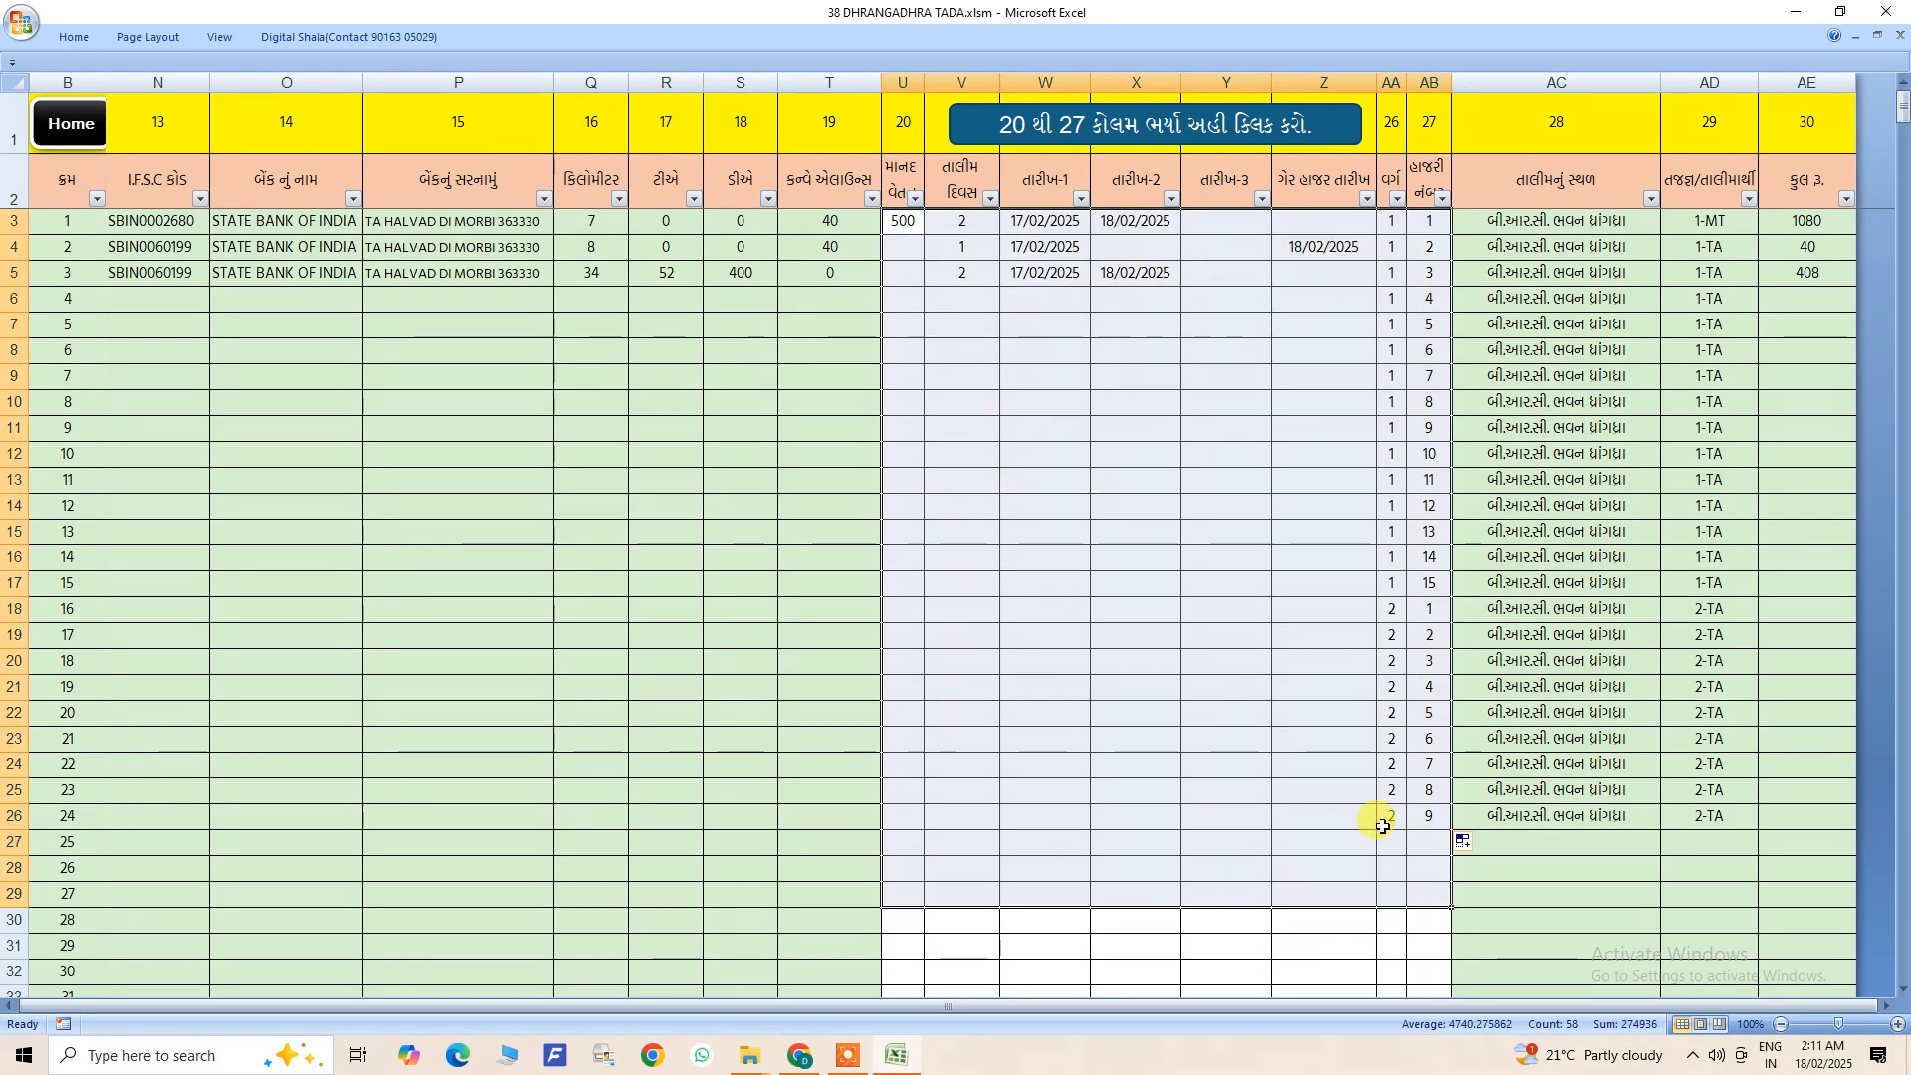
left_click(1189, 360)
left_click_drag(1040, 227, 1189, 688)
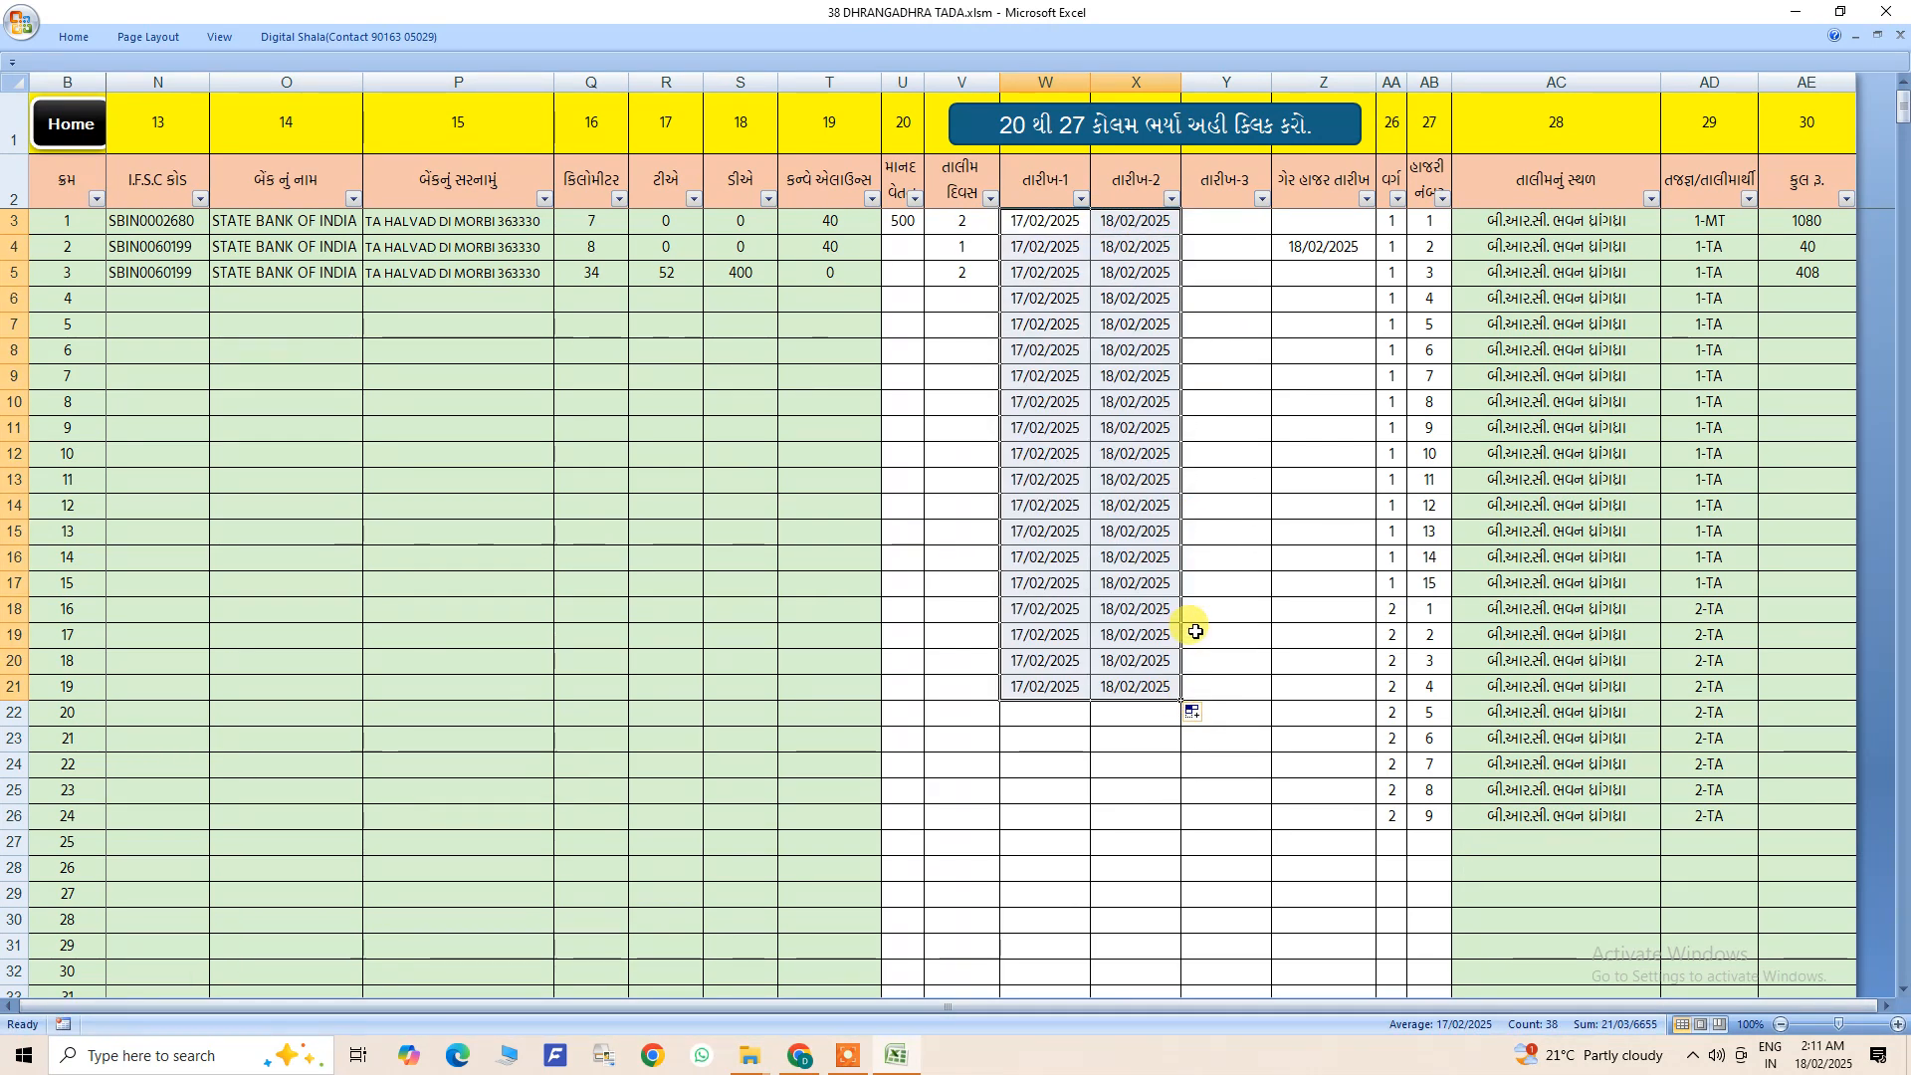
left_click(961, 225)
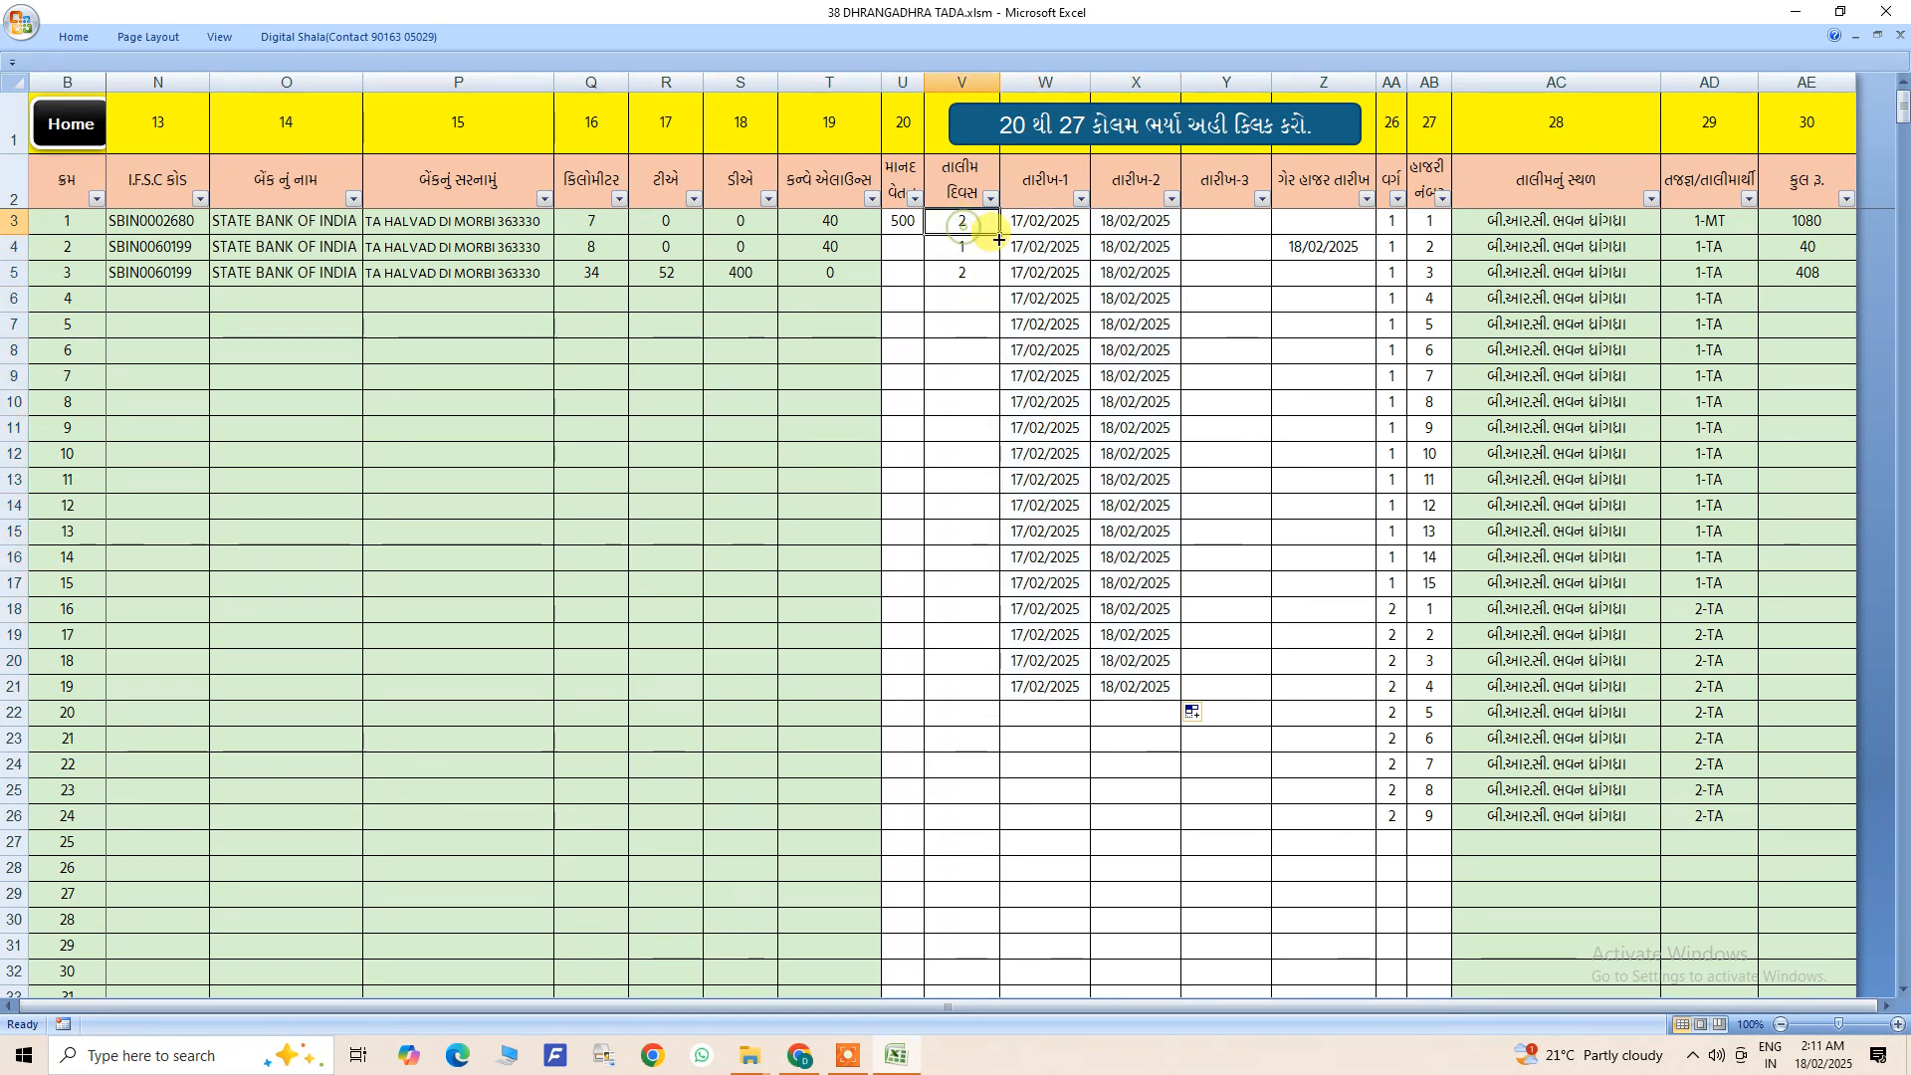
left_click_drag(999, 236, 985, 695)
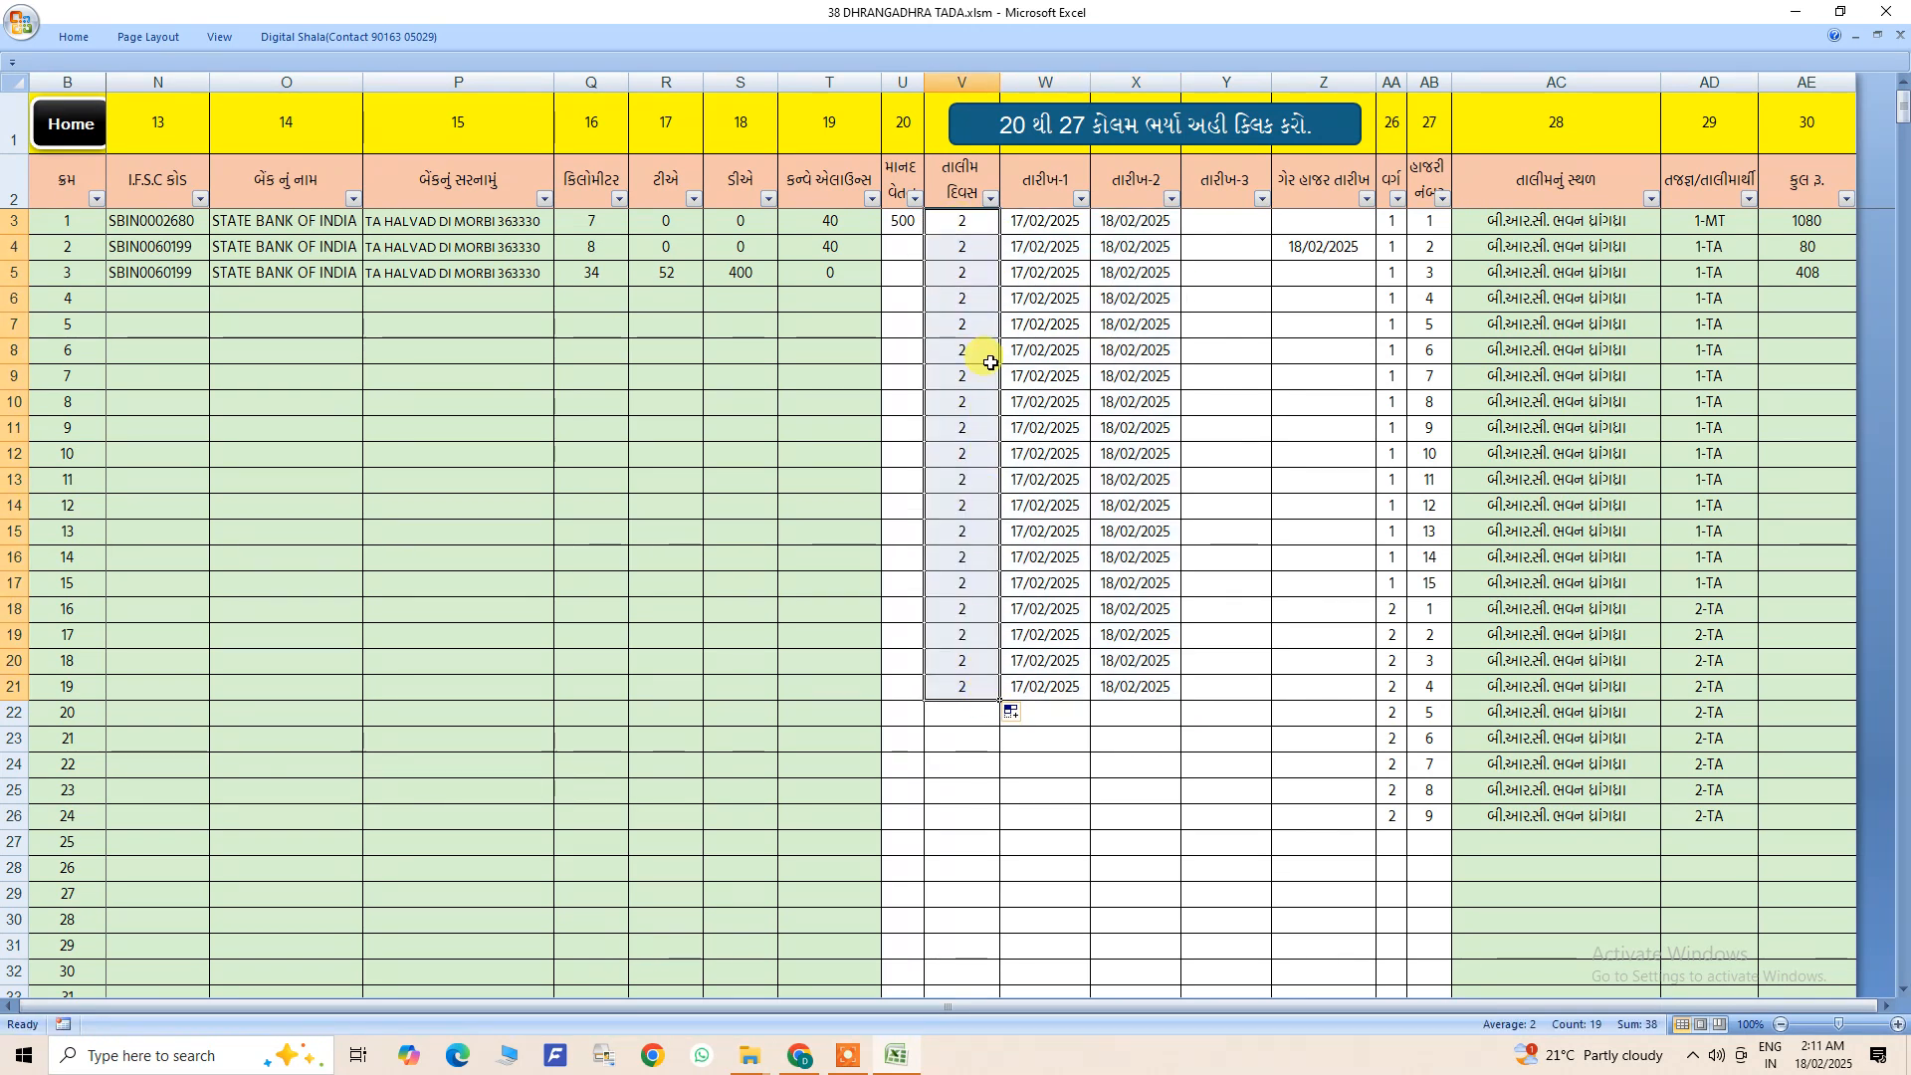
- Set the training days of list entry 4 to 1 and remove its second training date
left_click(971, 308)
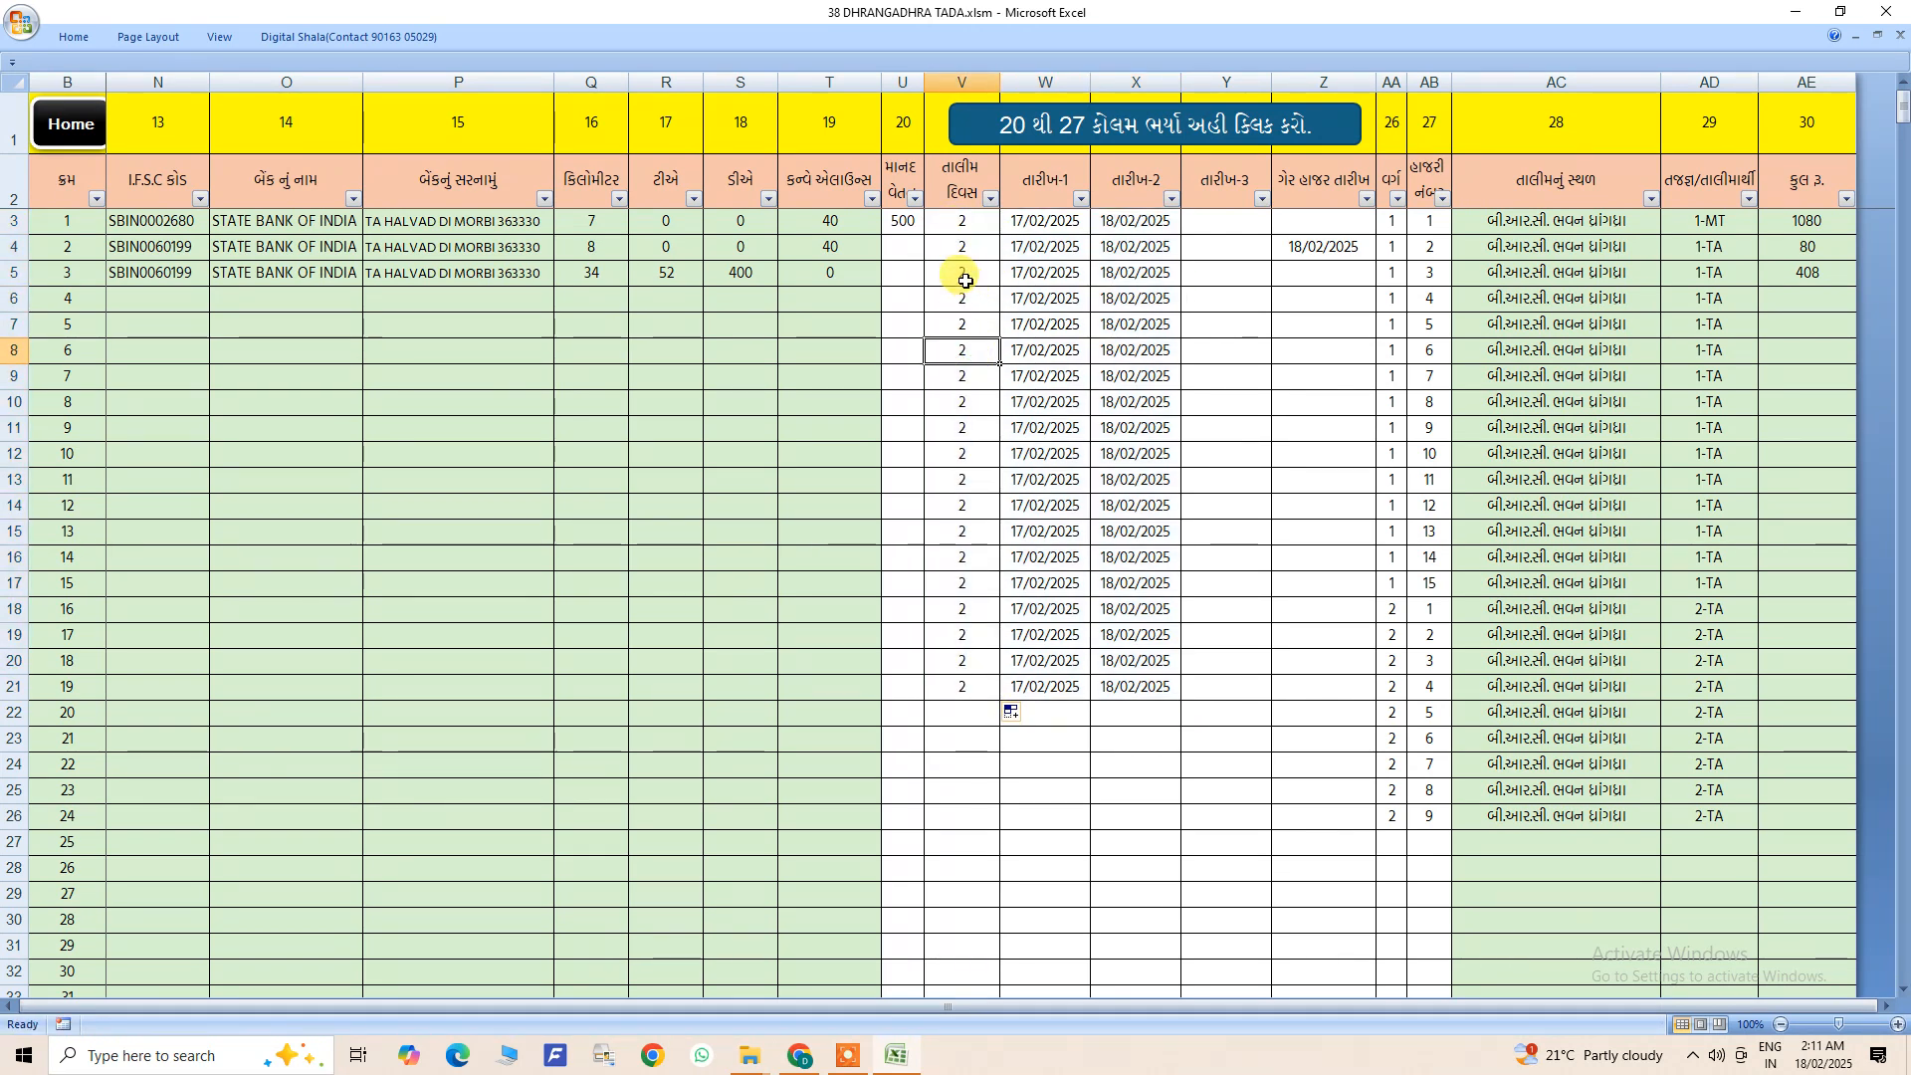
type("1")
key("Tab")
key("Tab")
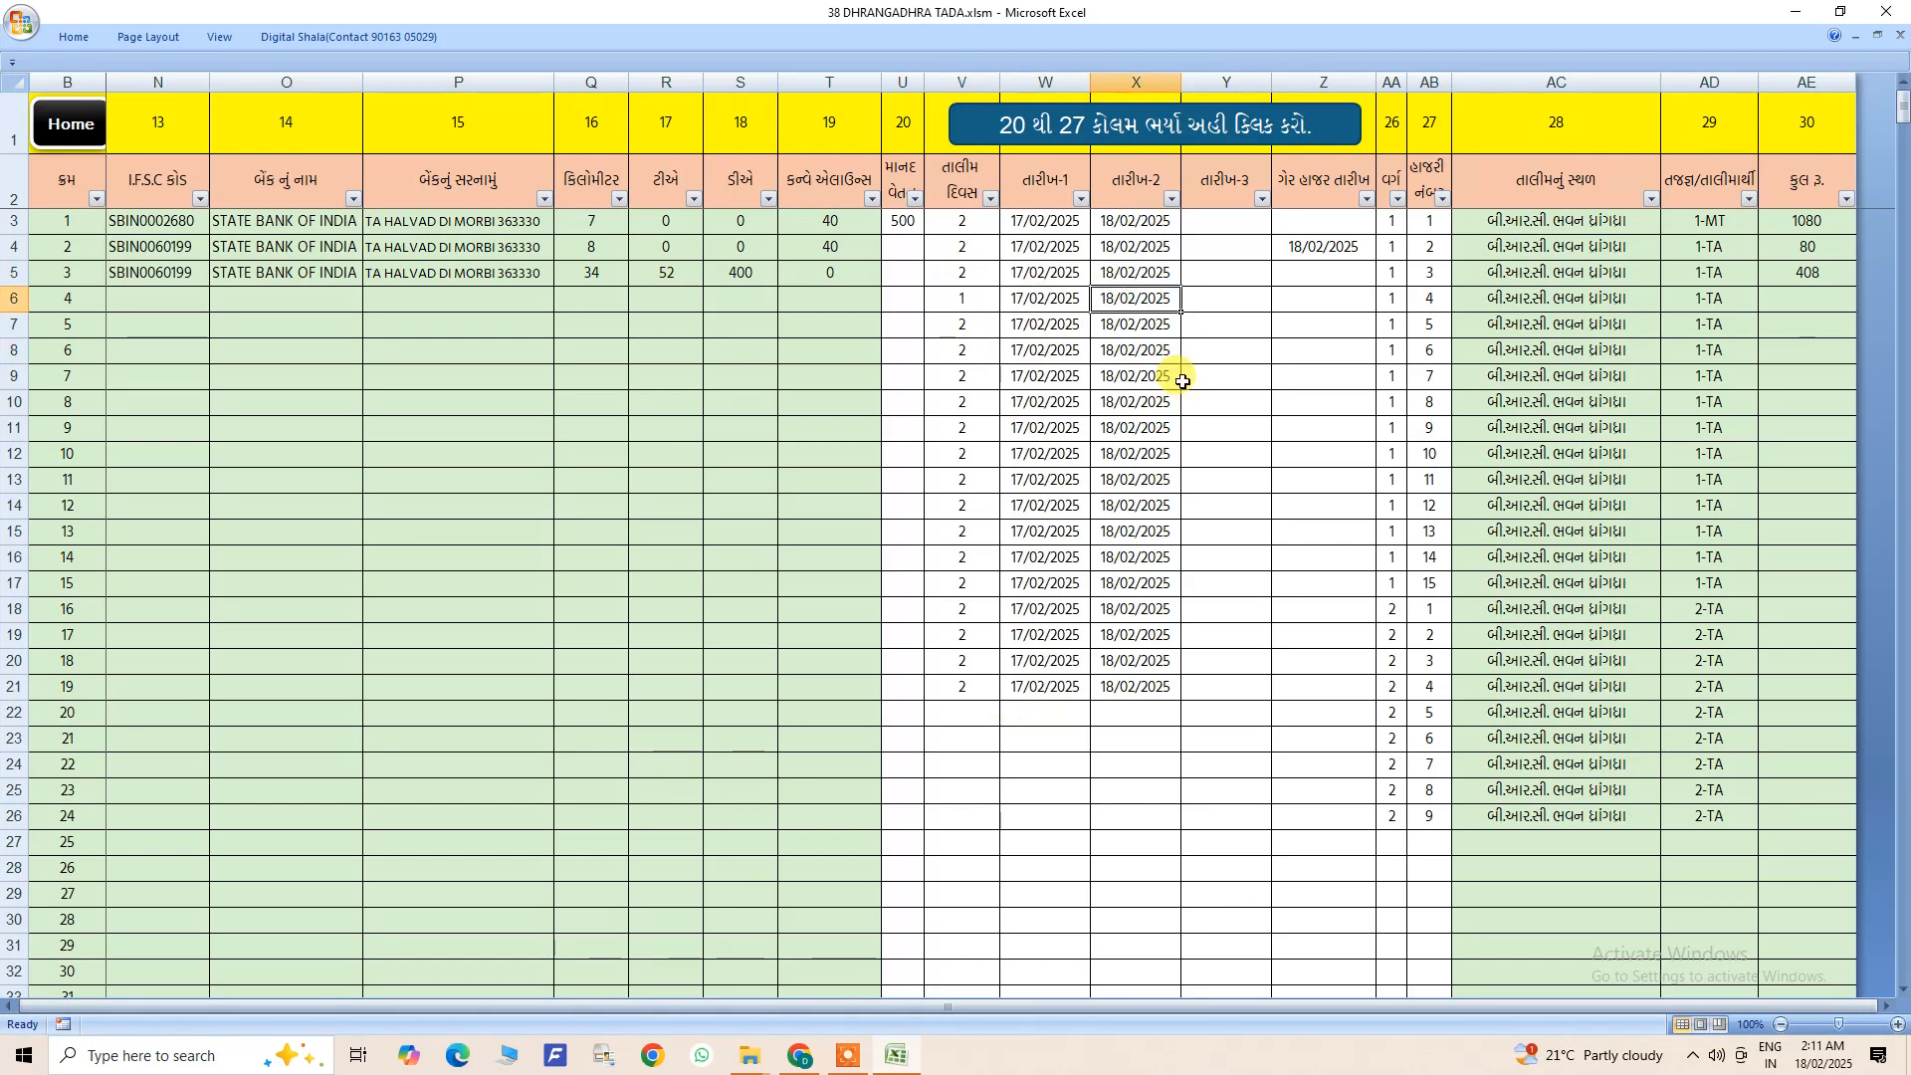
left_click(1296, 304)
left_click(1302, 246)
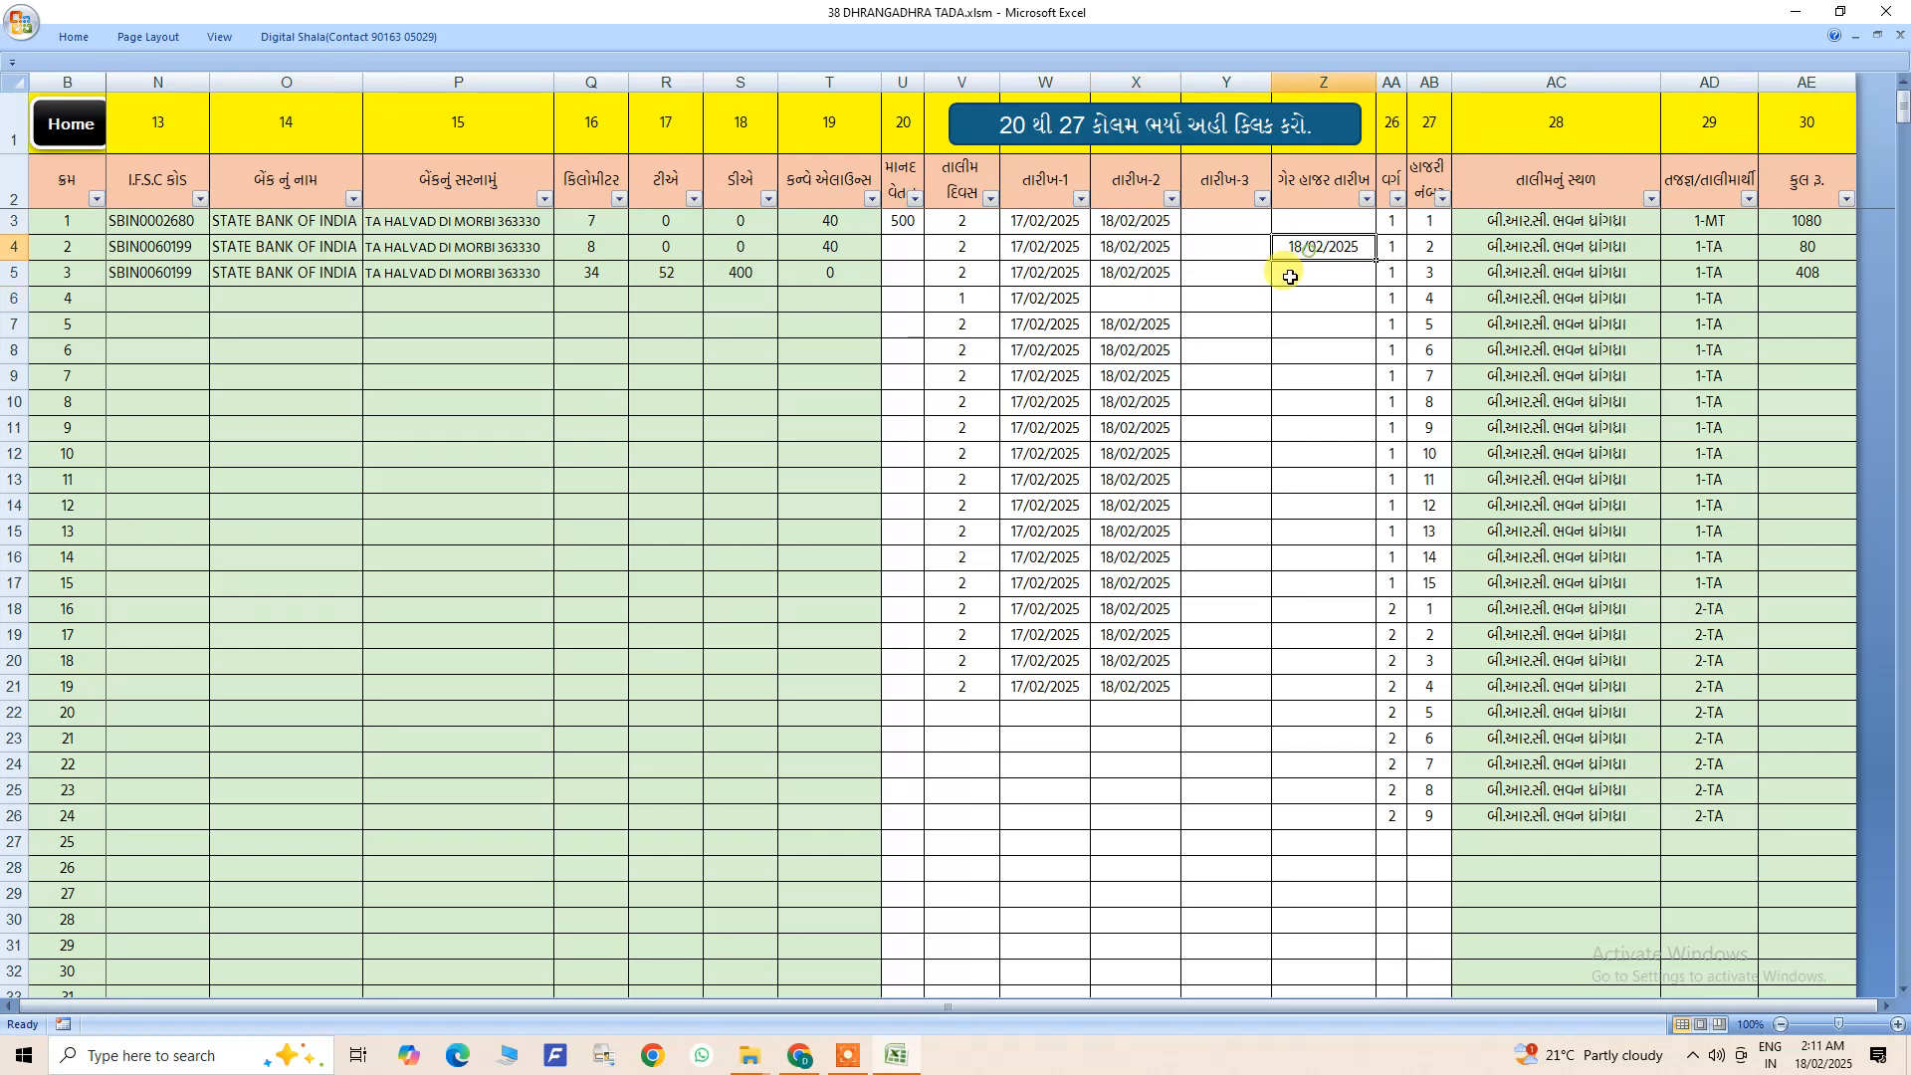
- Copy the date 18/02/2025 from list entry 3 into the absence date of list entry 4
left_click(1131, 281)
key("ctrl+c")
left_click(1300, 309)
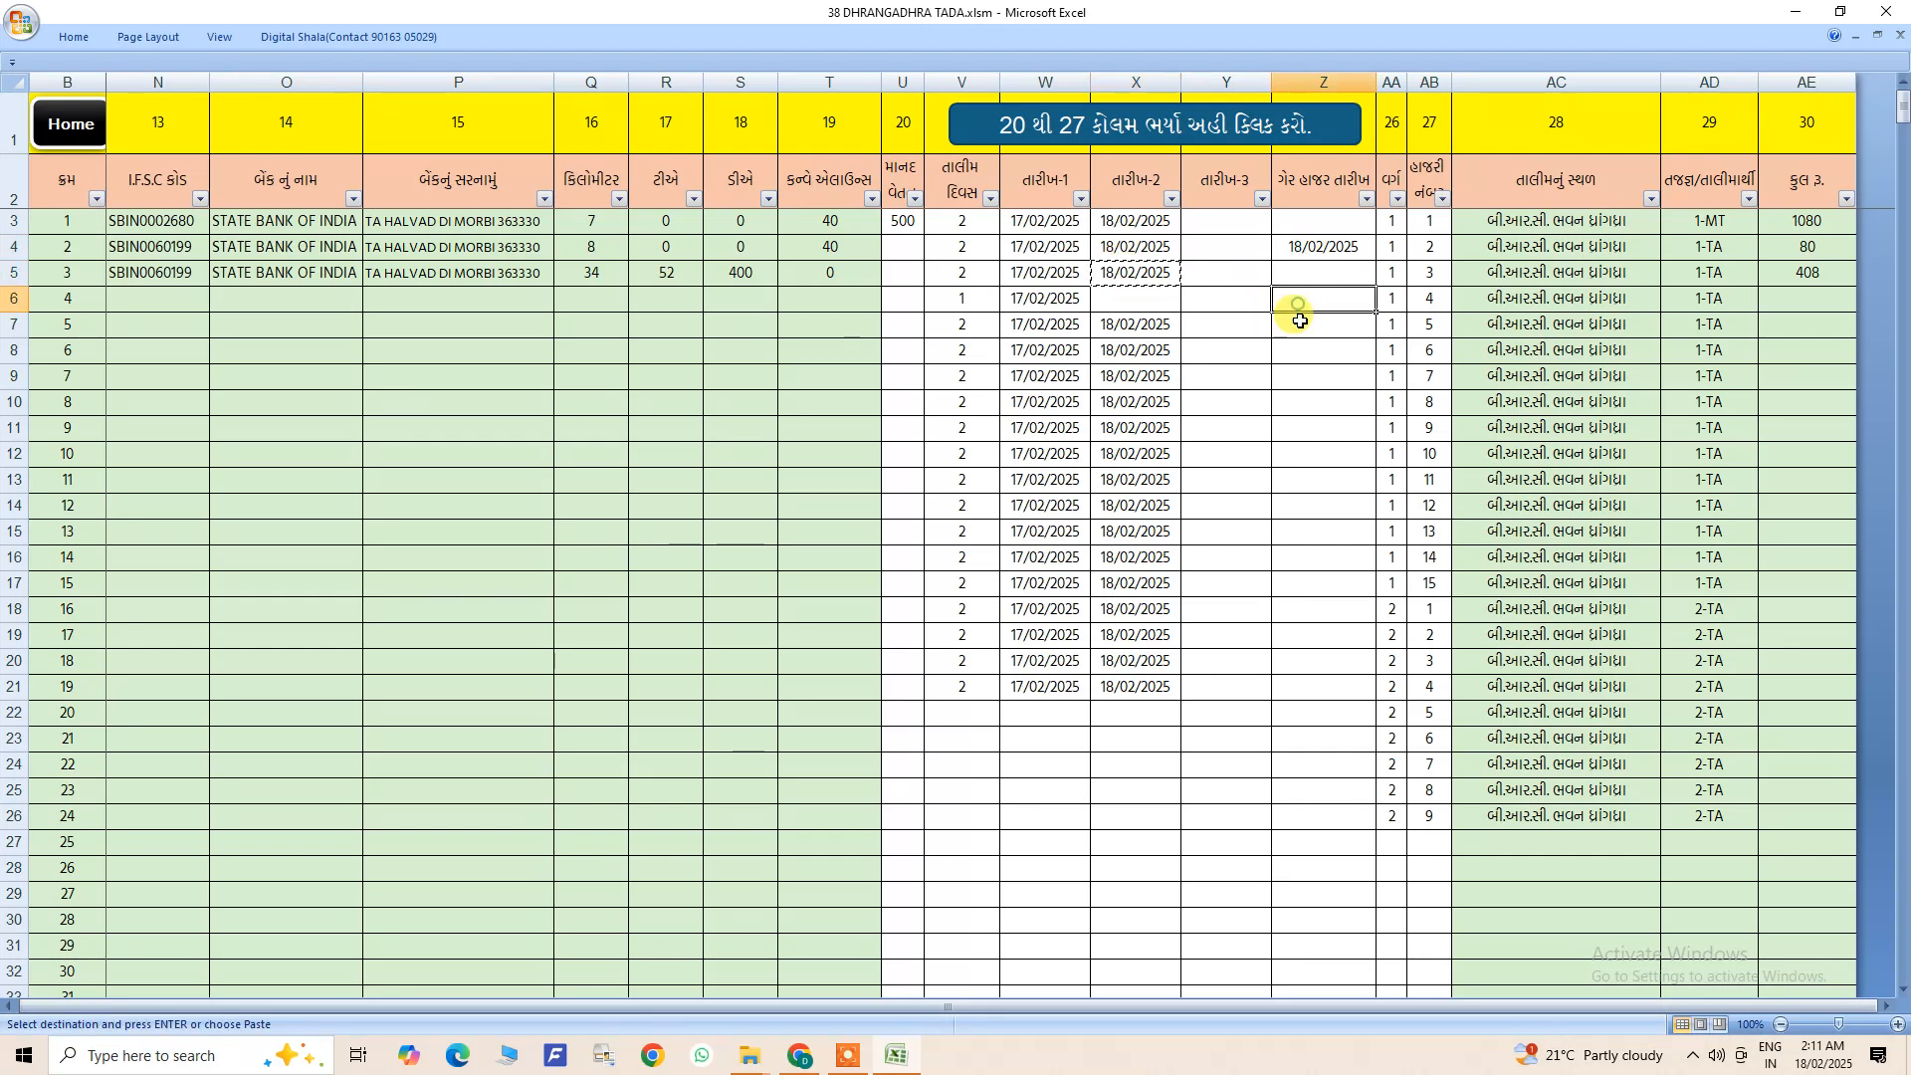
key("ctrl+v")
- Clear the absence date of list entry 2
left_click(1266, 376)
left_click(1289, 246)
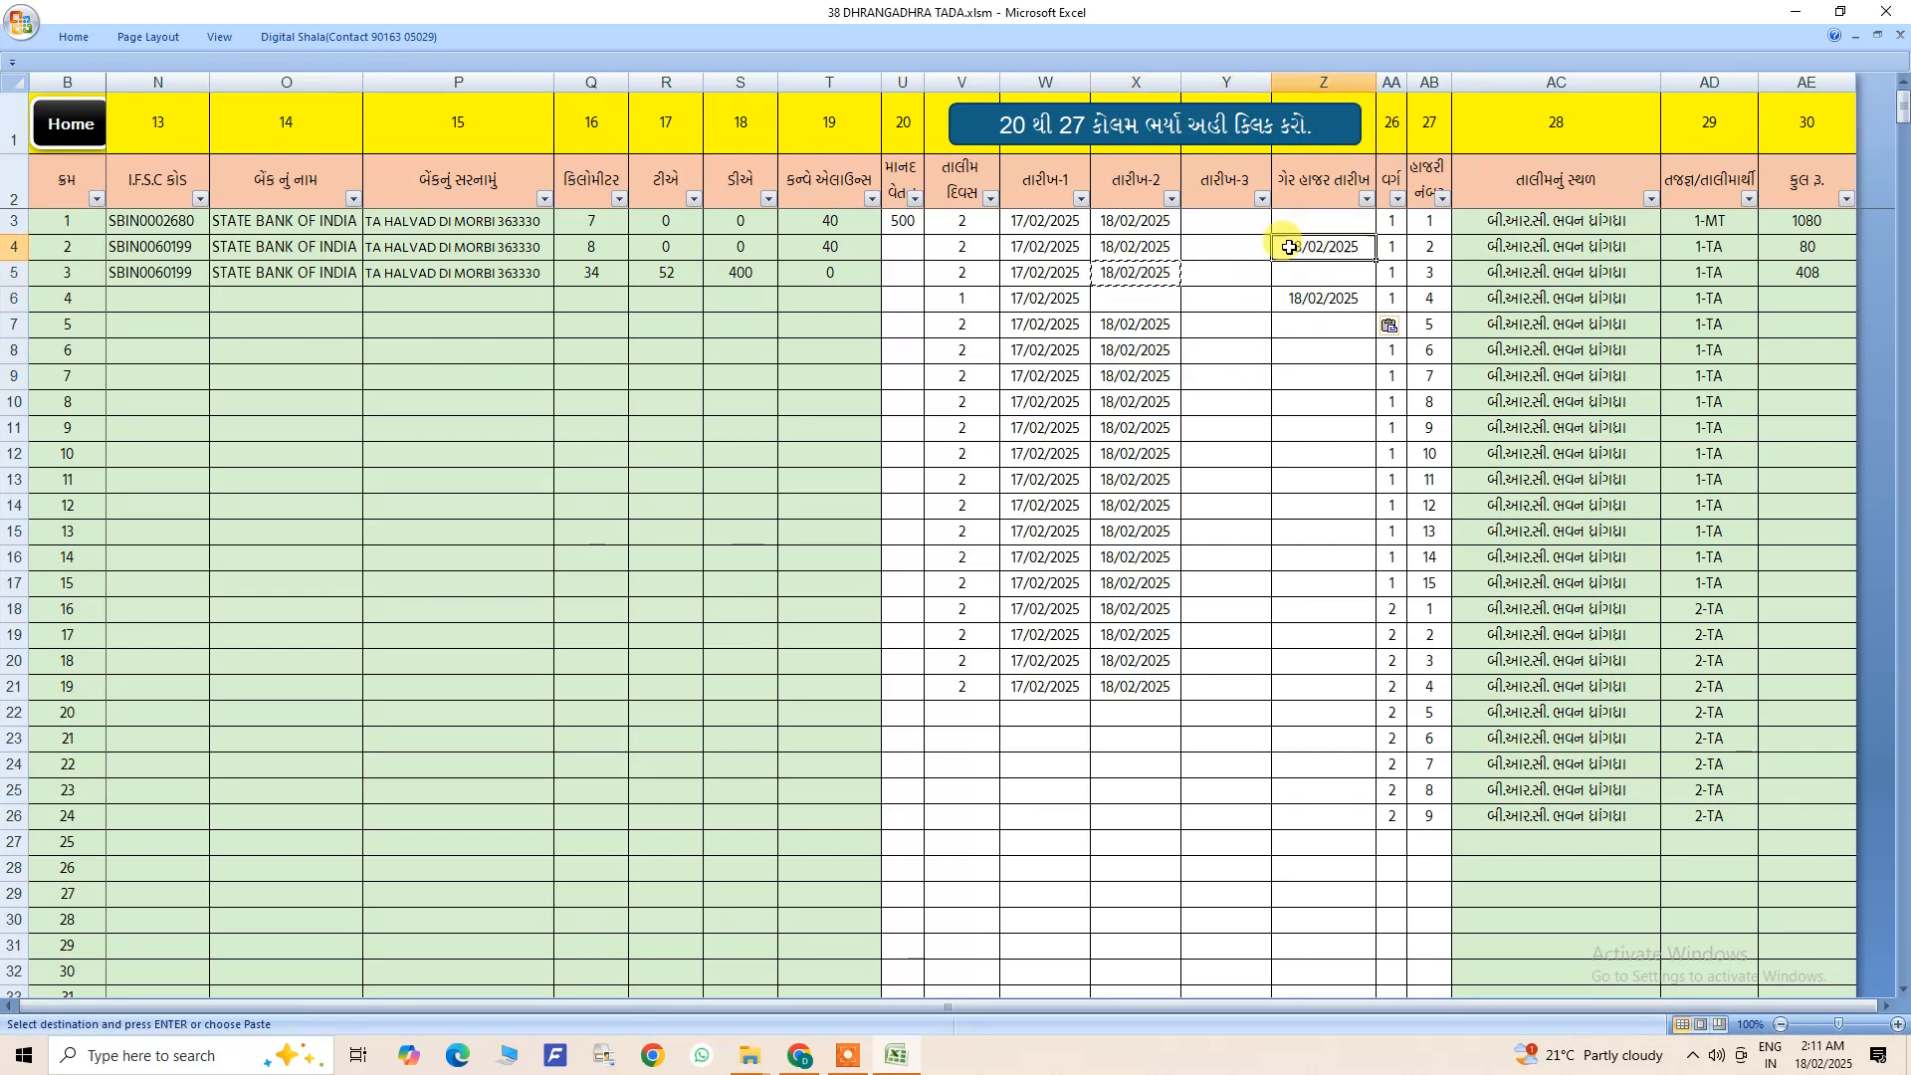
key("Delete")
left_click(1278, 397)
- Clear the training days, dates, absence, class and attendance number values from list entry 4 down to entry 24
left_click_drag(966, 235, 1135, 637)
left_click(981, 299)
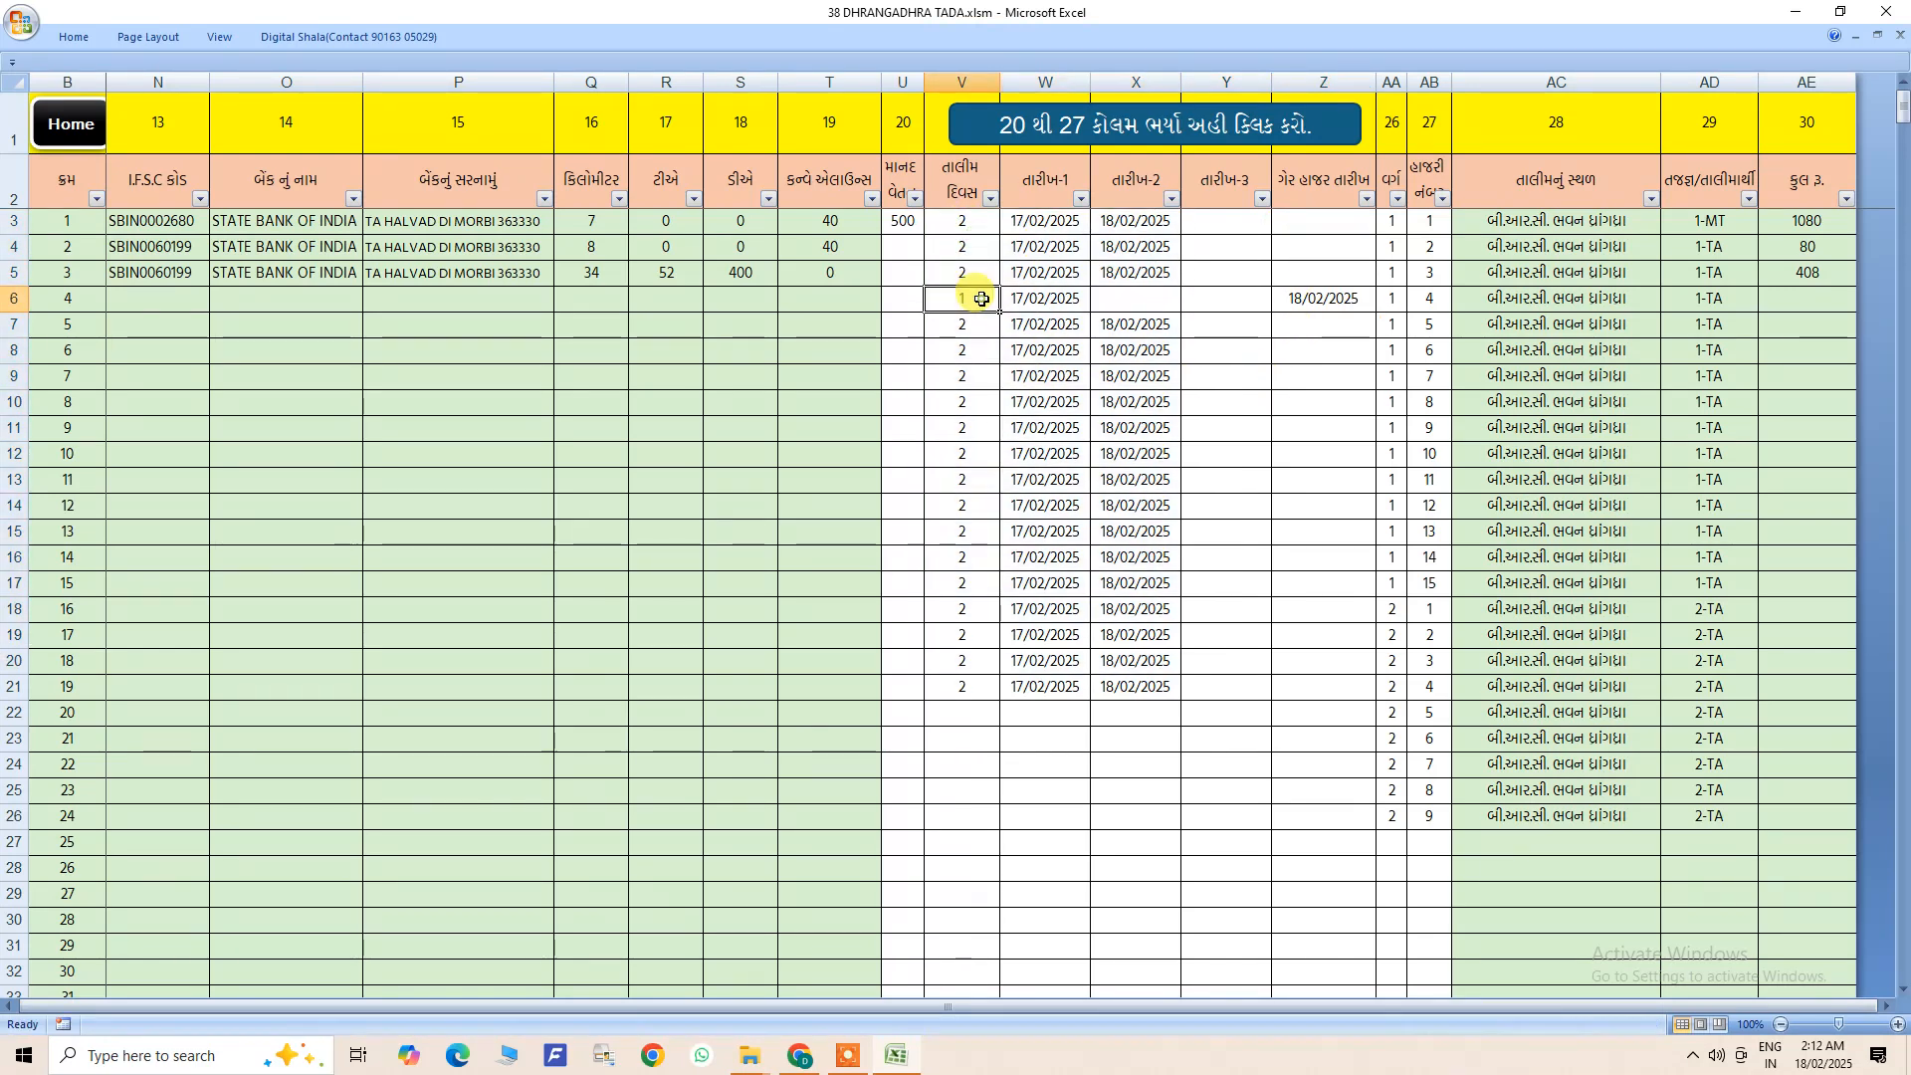
left_click(1306, 299)
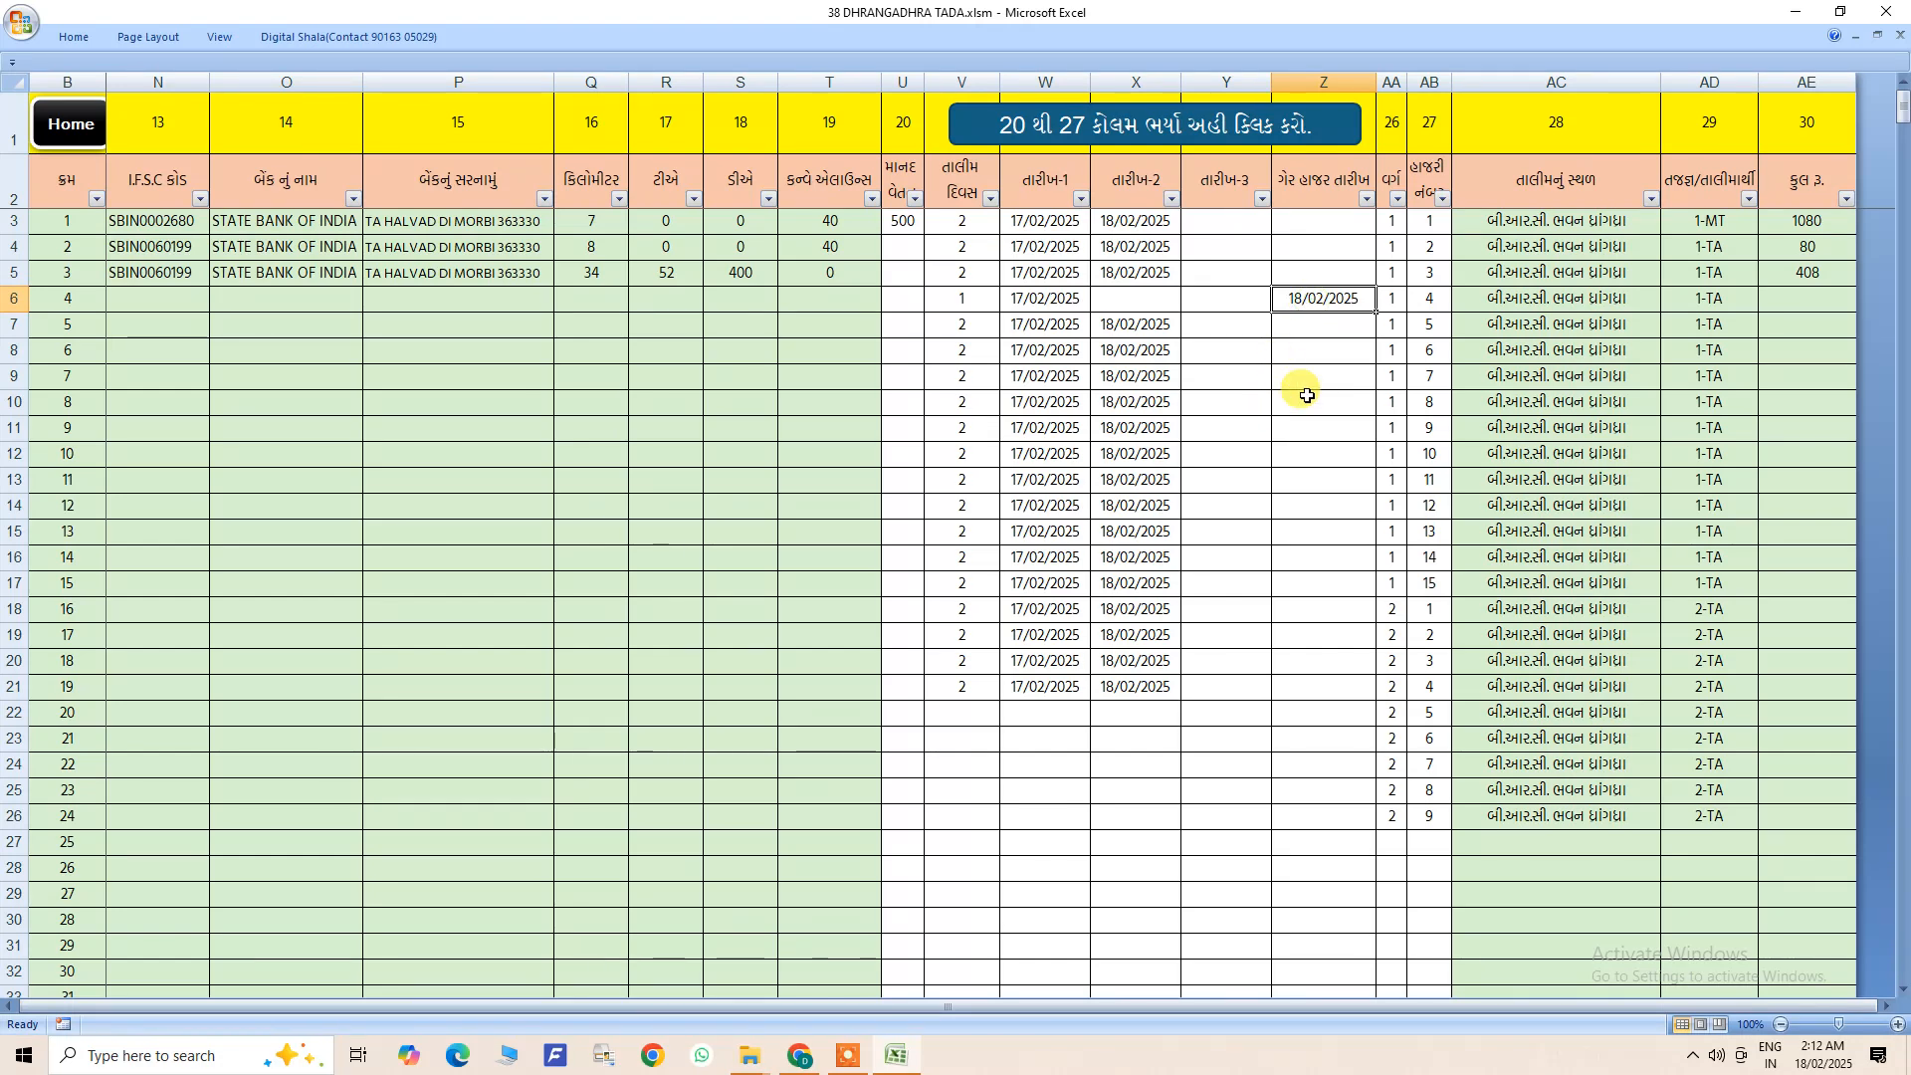
left_click_drag(970, 299, 1425, 832)
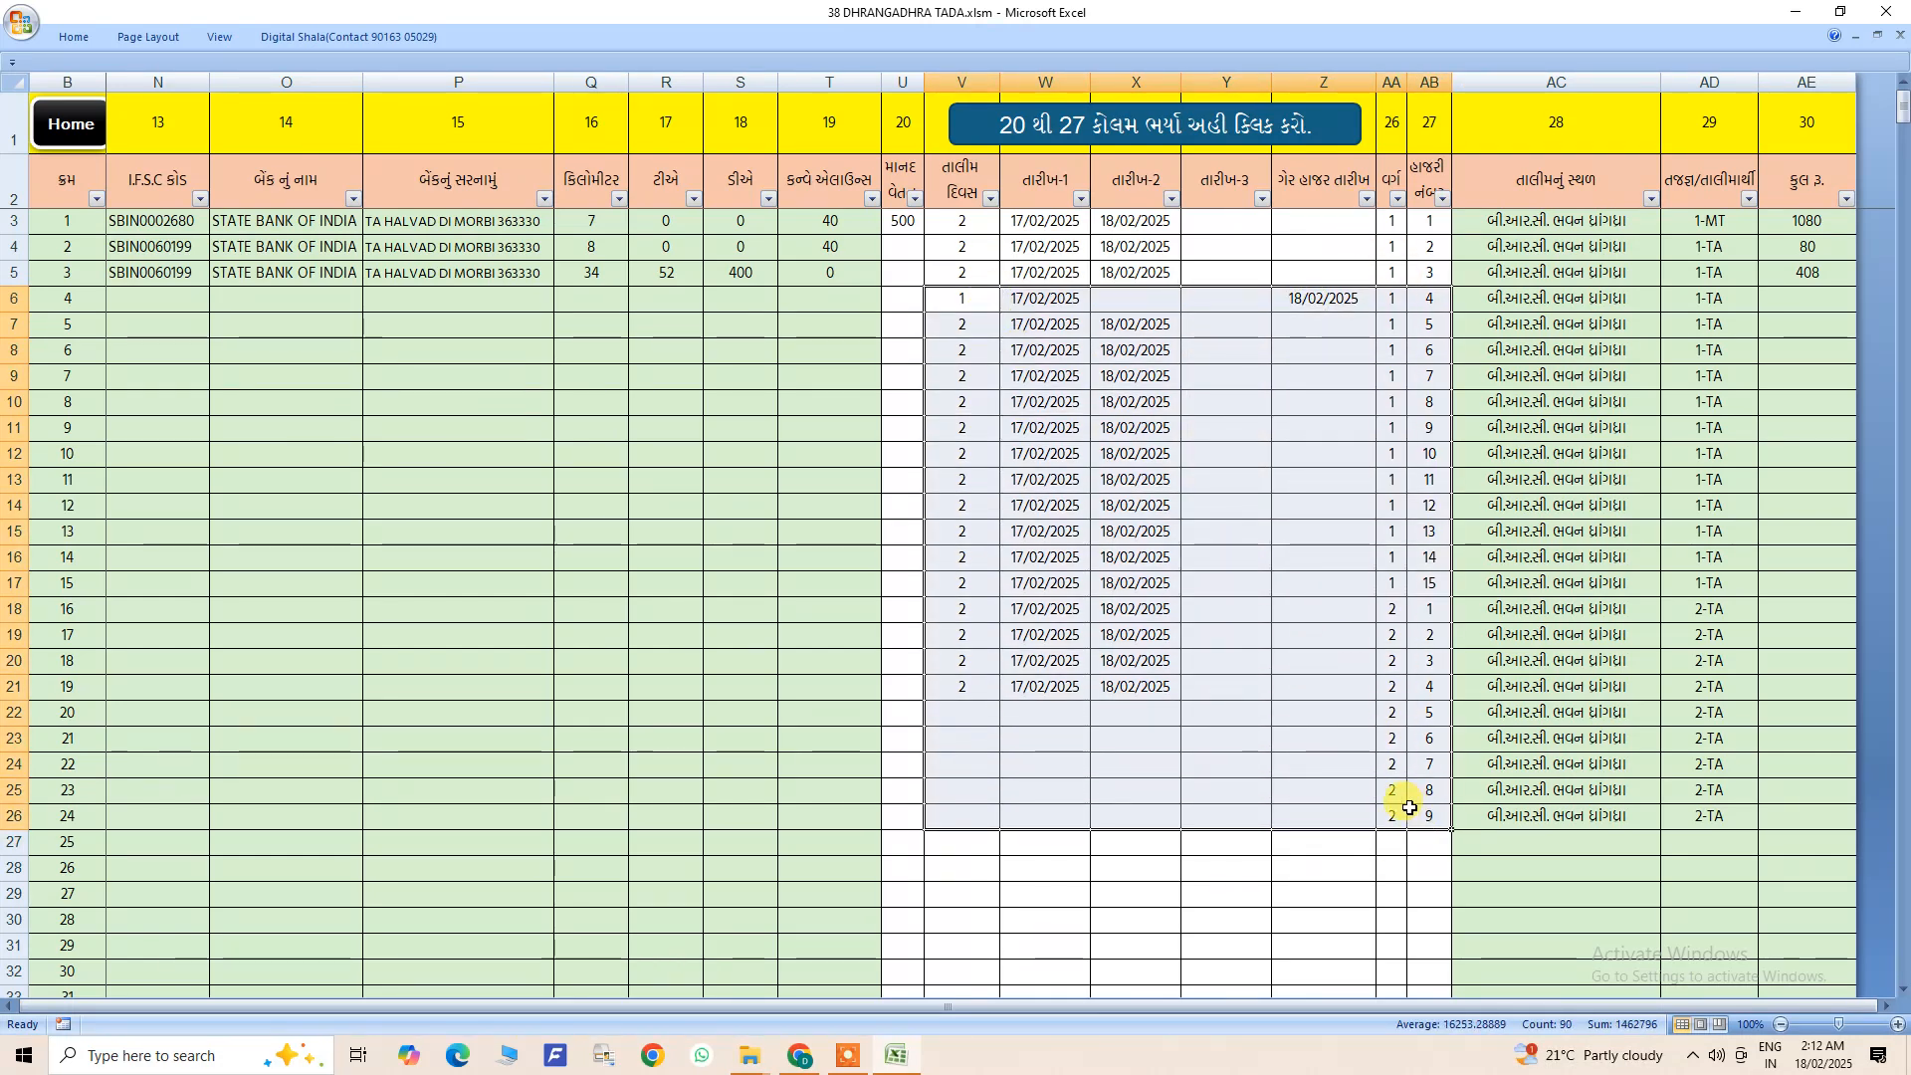
key("Delete")
left_click(1252, 556)
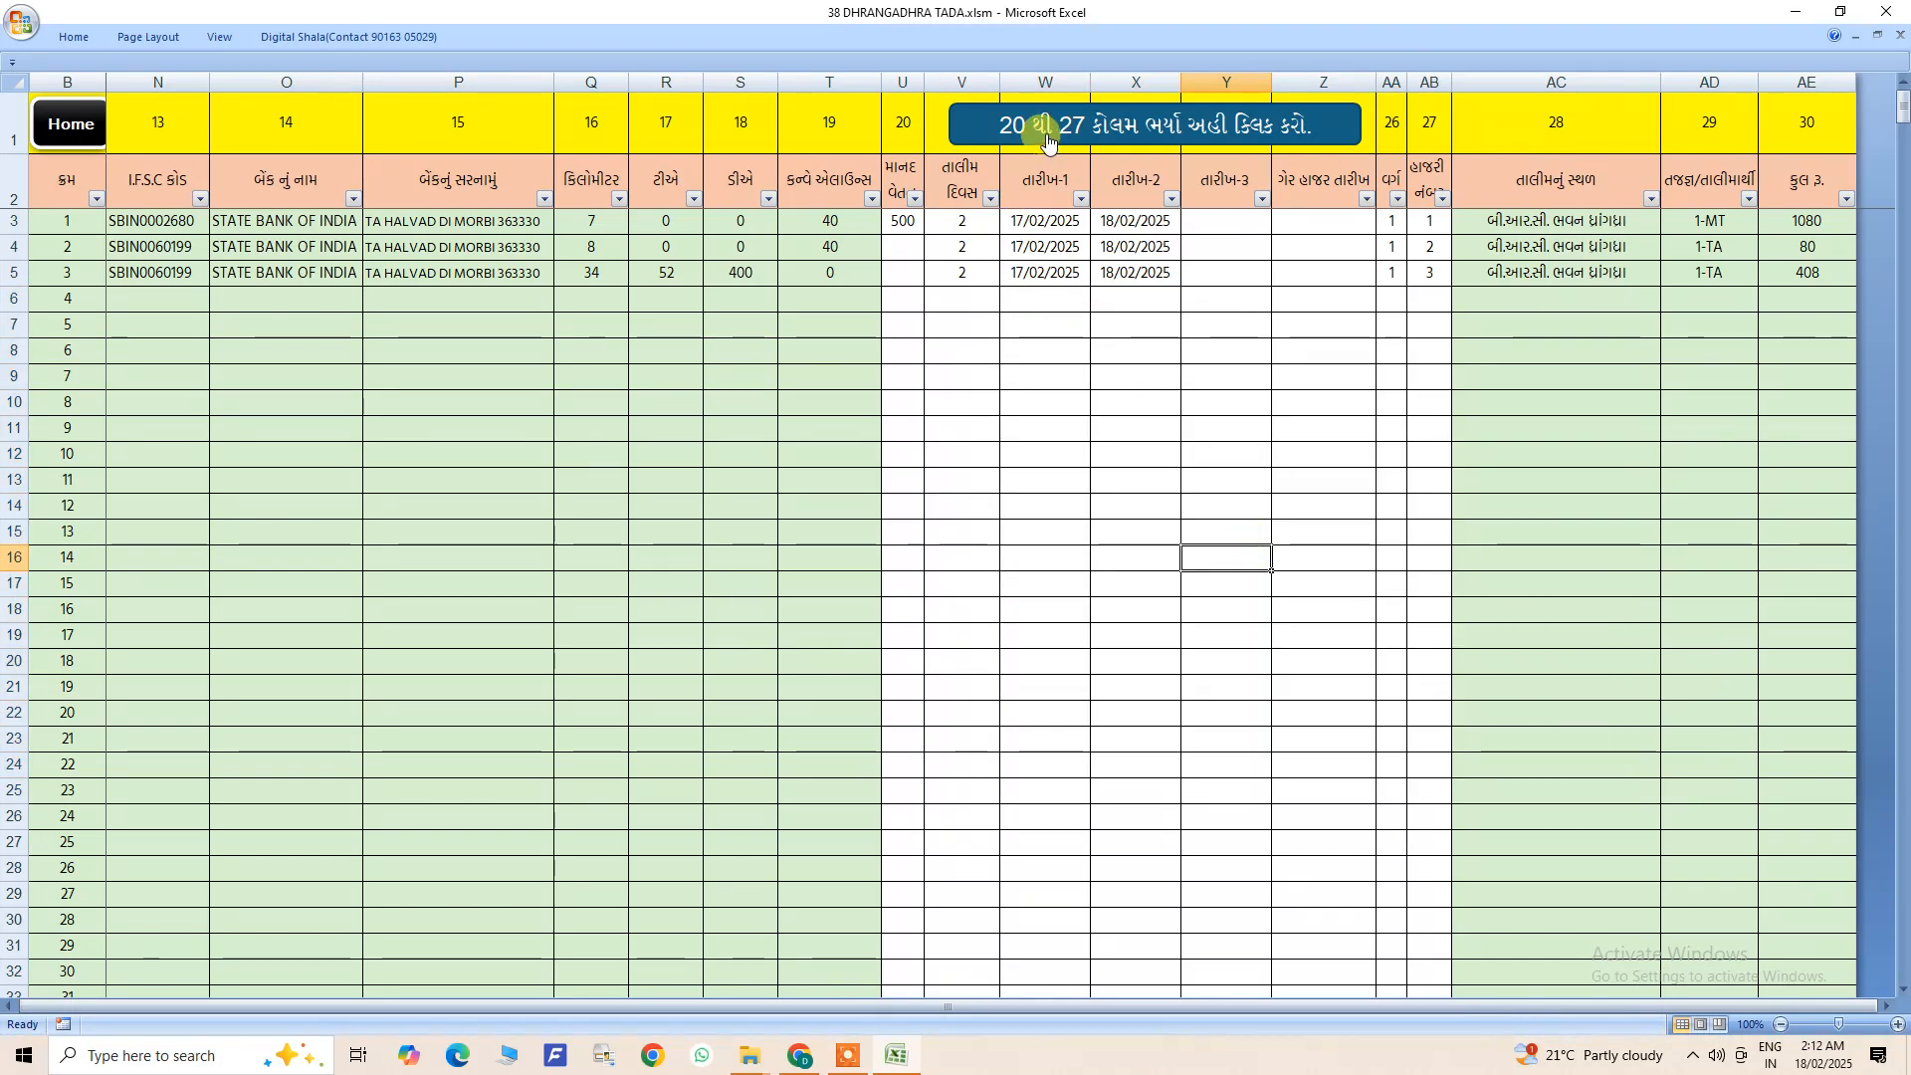
- Submit the filled columns 20 to 27 and view the cluster column's sort and filter options on the arranging sheet
left_click(1048, 135)
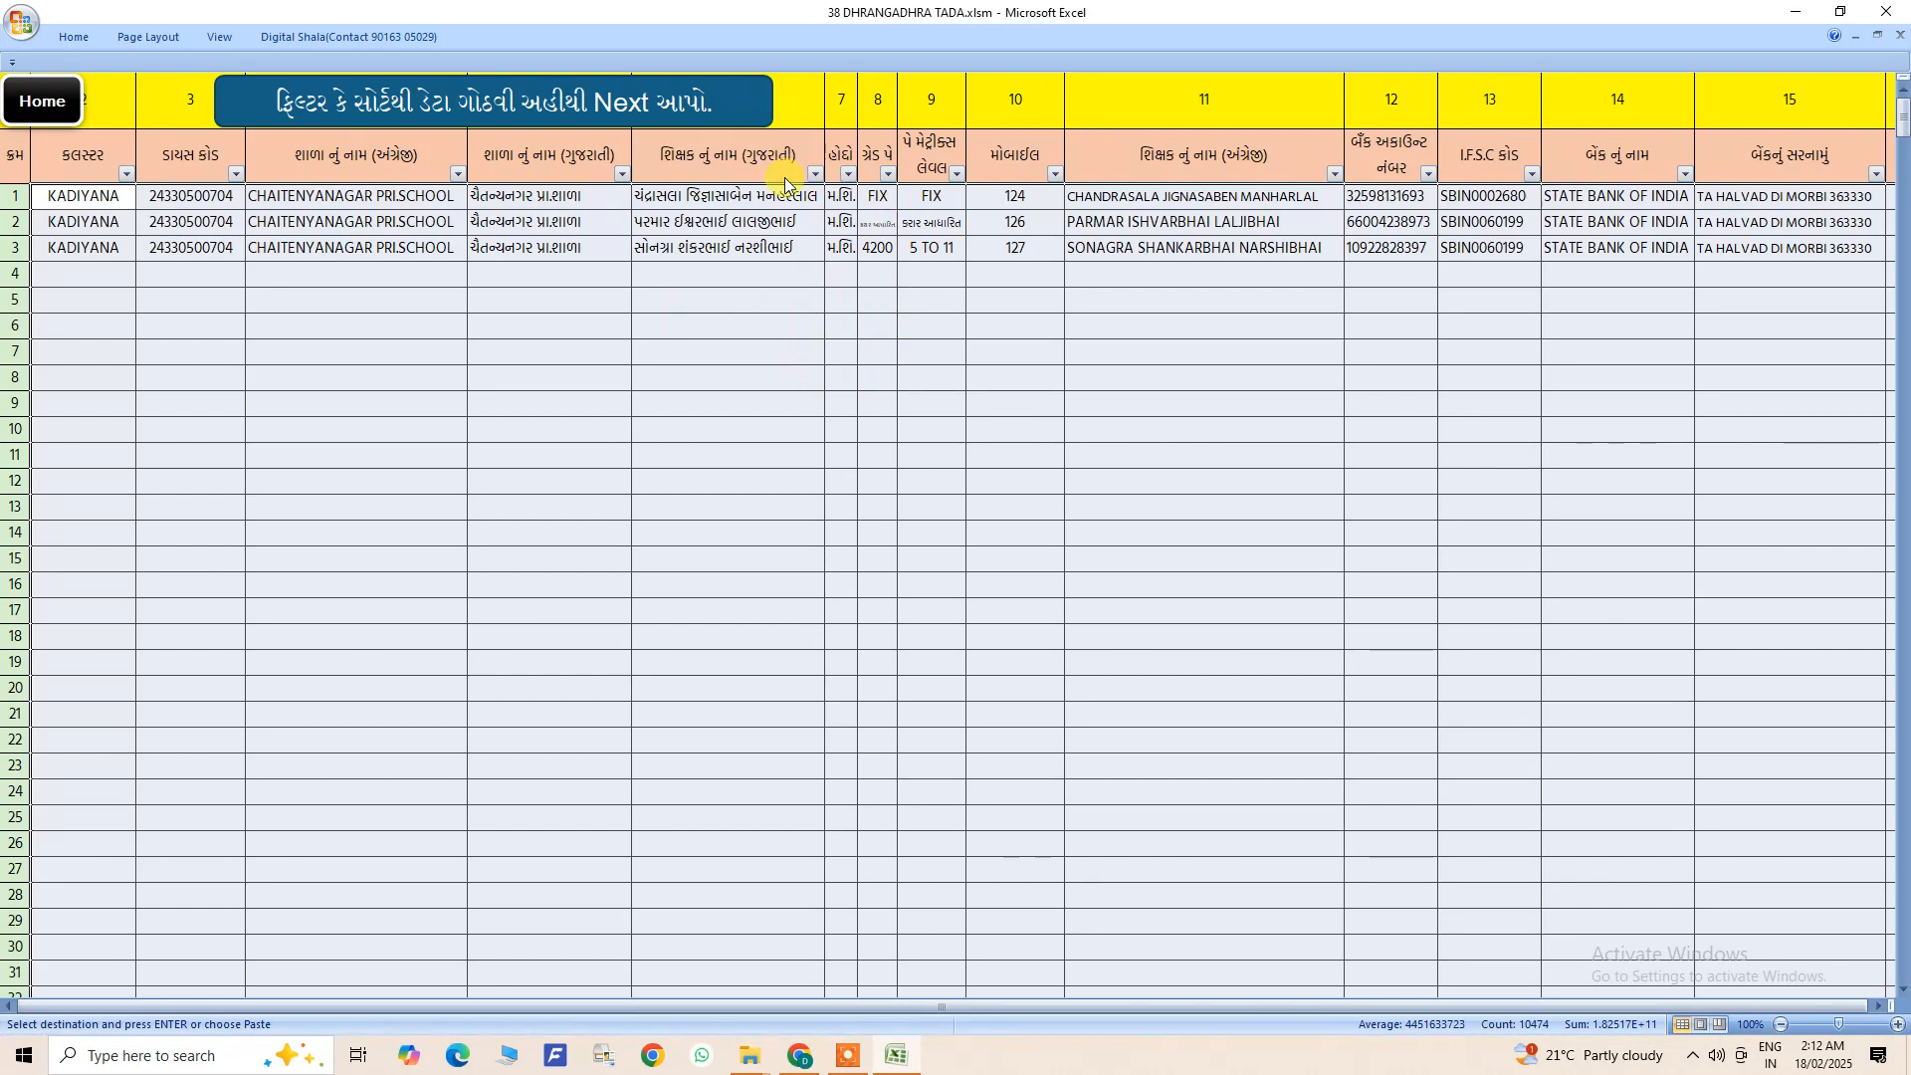
left_click(127, 176)
left_click(305, 514)
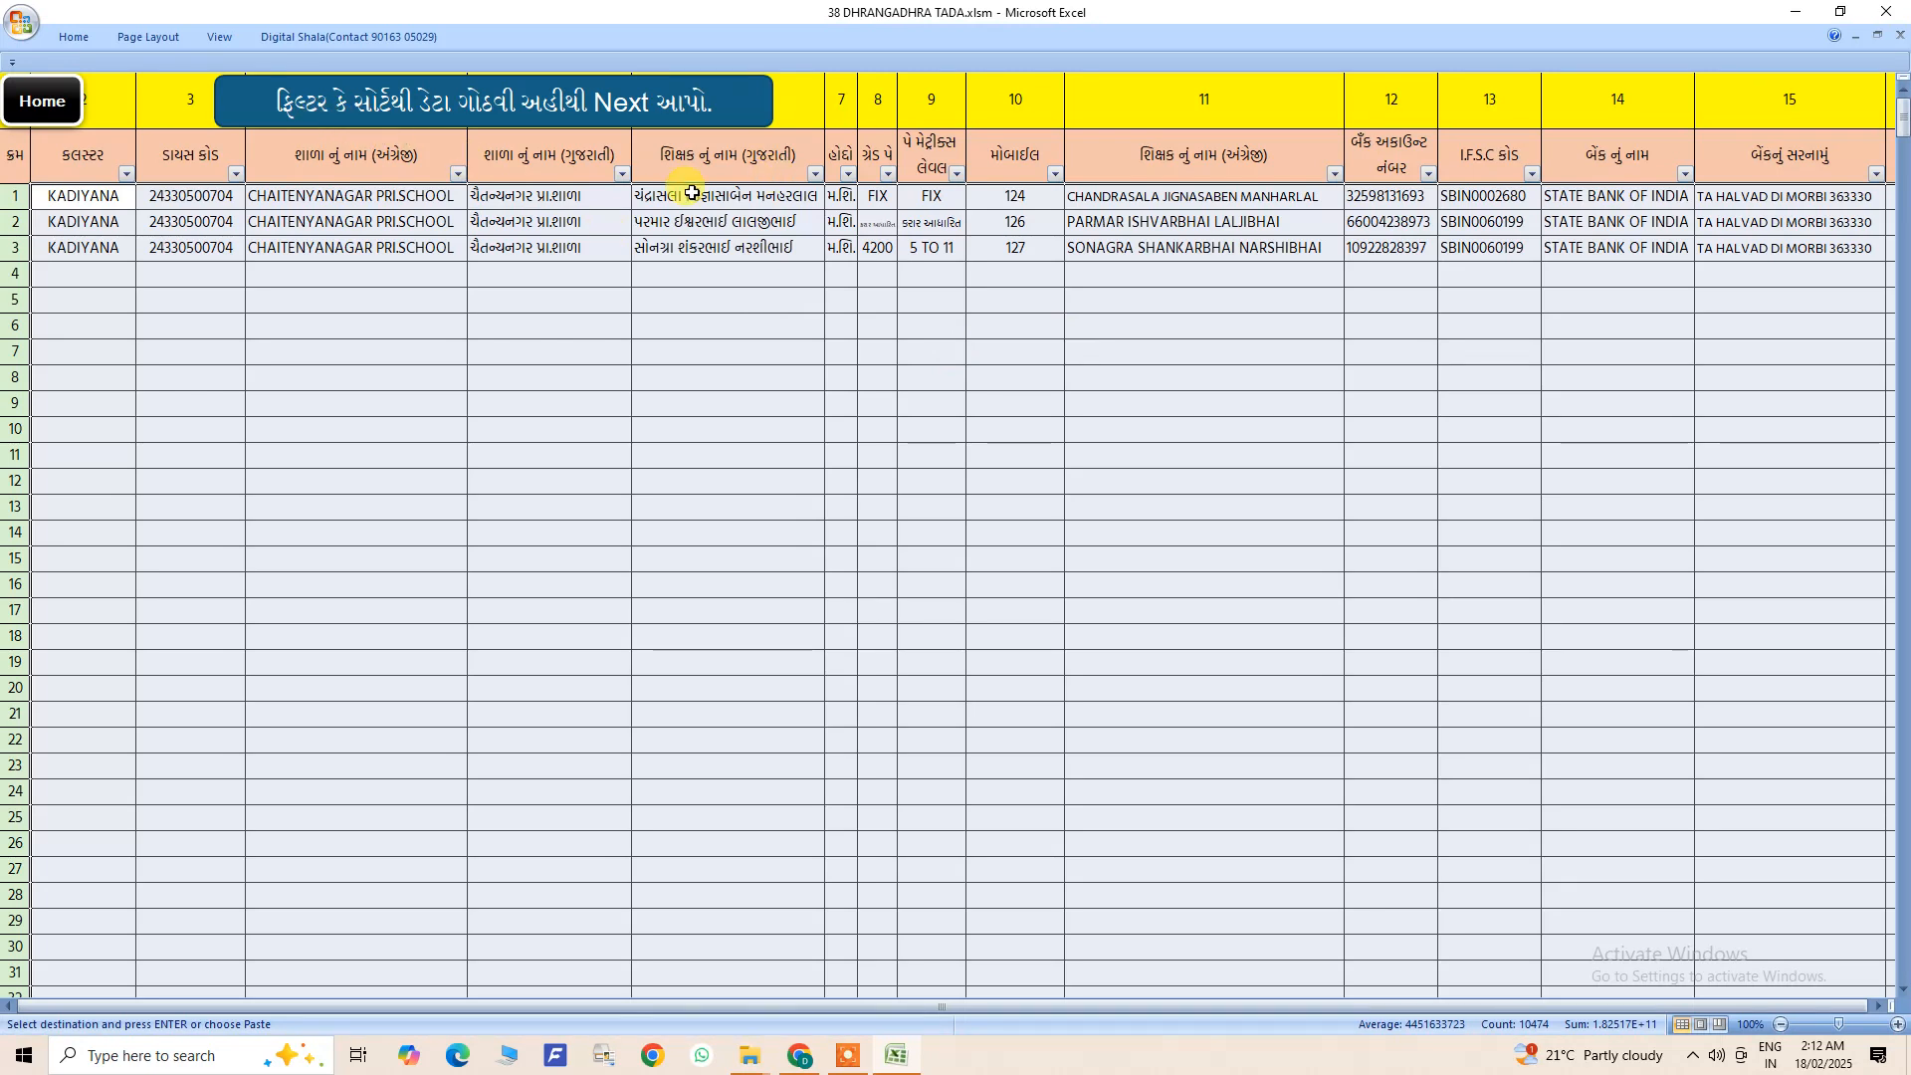
left_click(127, 175)
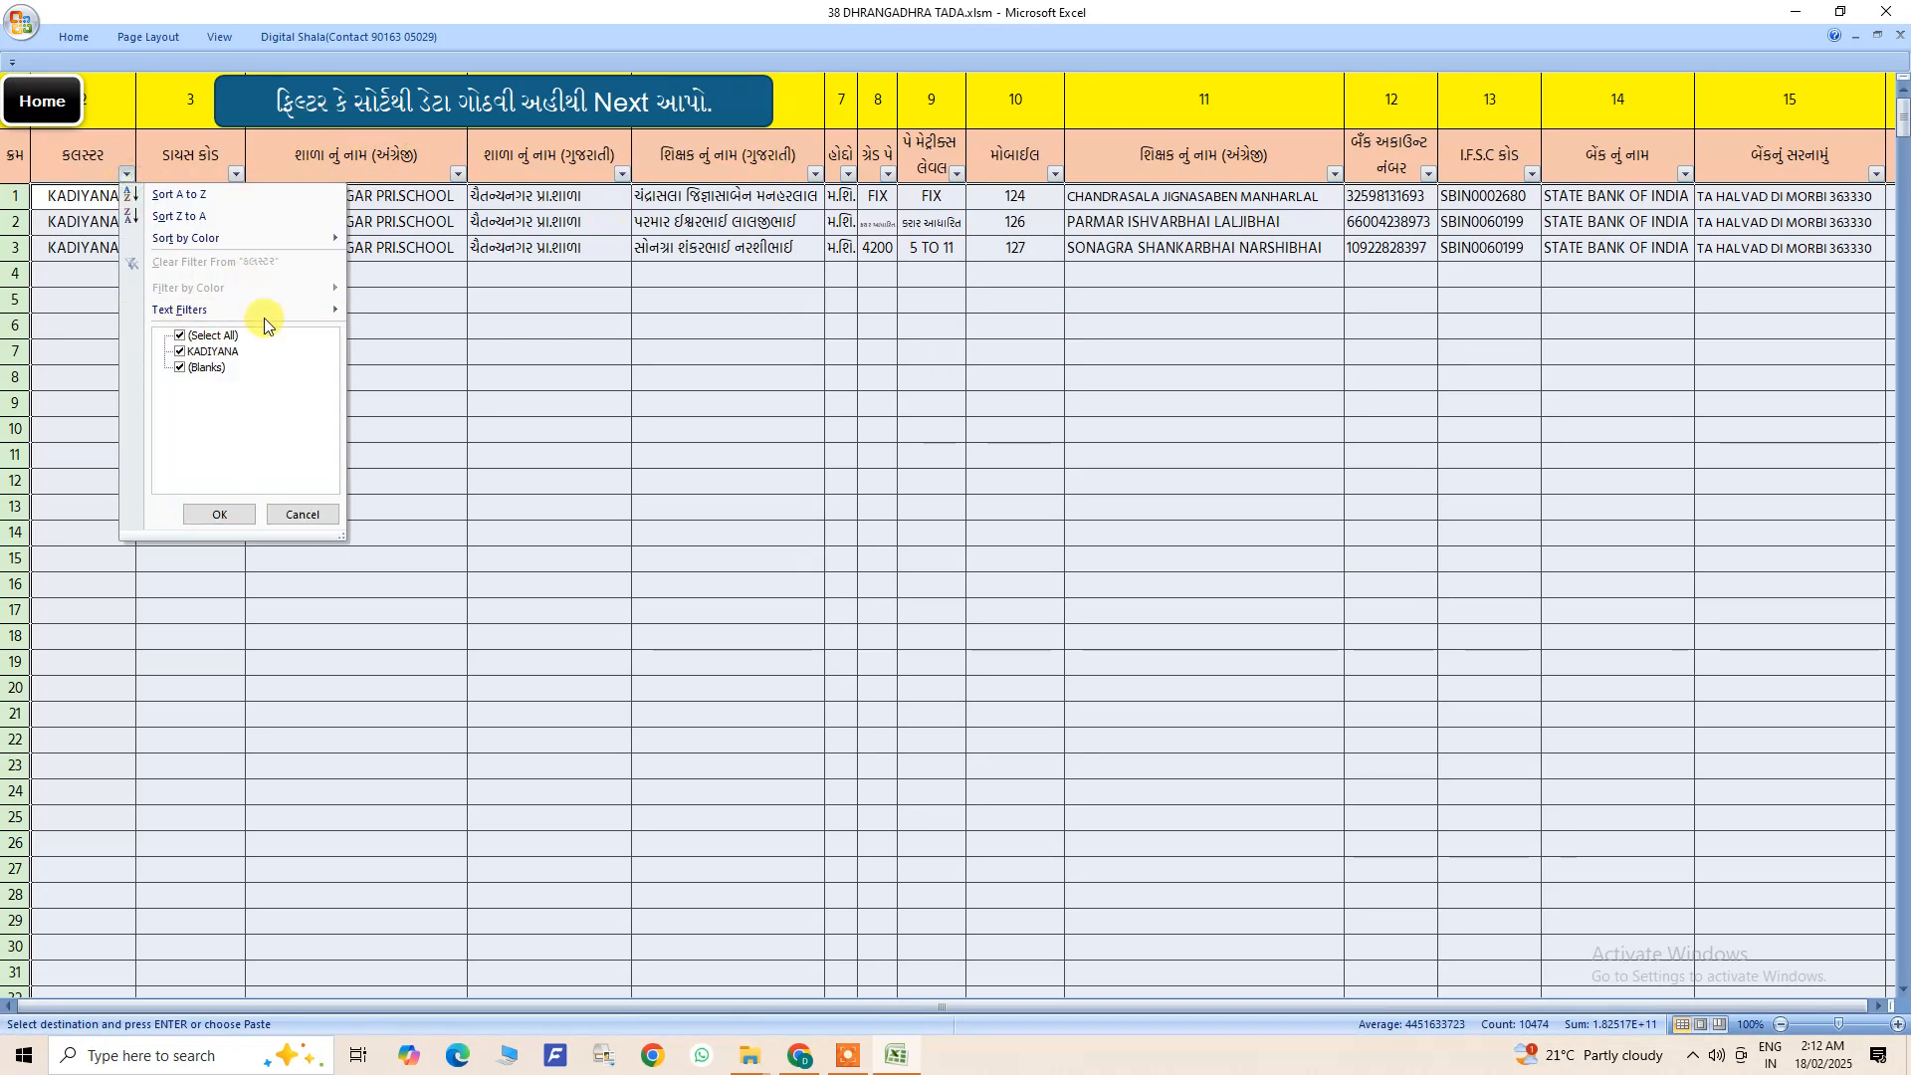
left_click(309, 514)
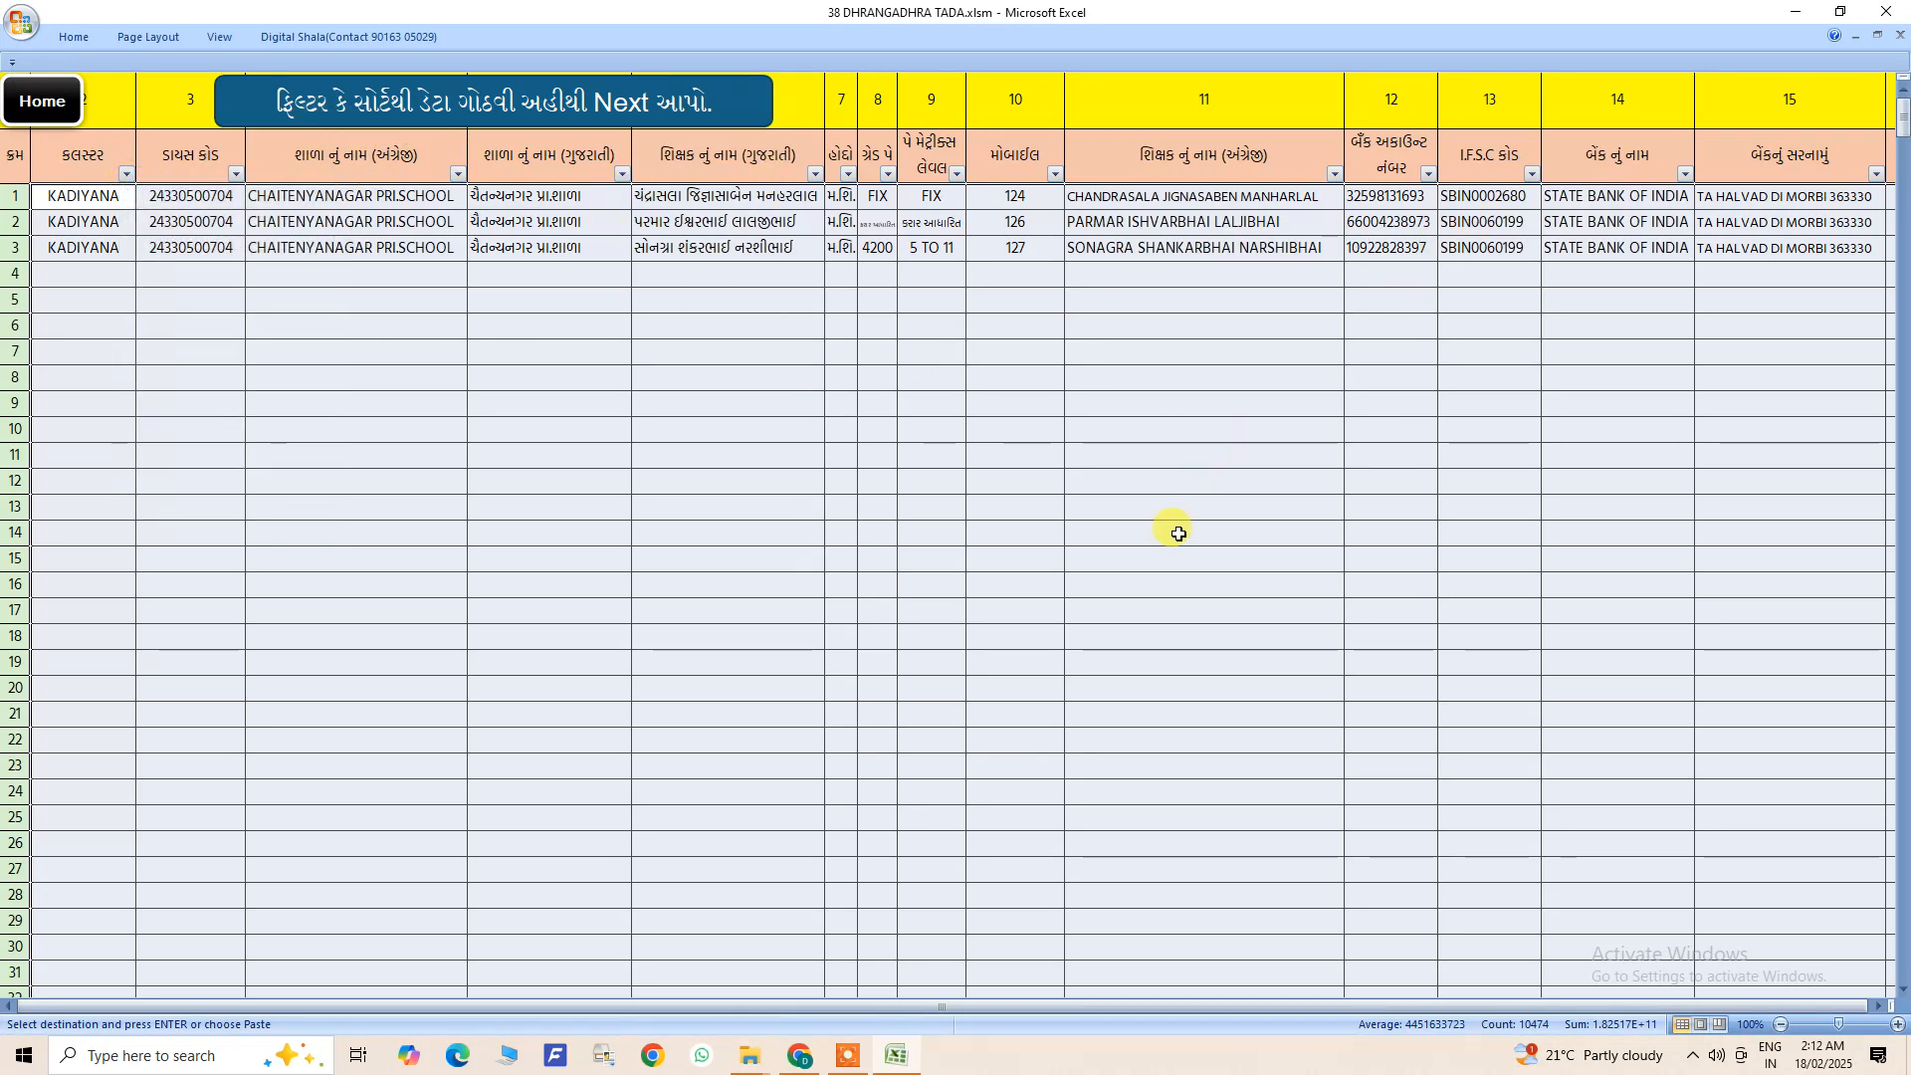
- Examine the honorarium, training days, dates, class, venue and total columns, and the training days column's sort and filter options
left_click_drag(945, 1008, 1057, 1003)
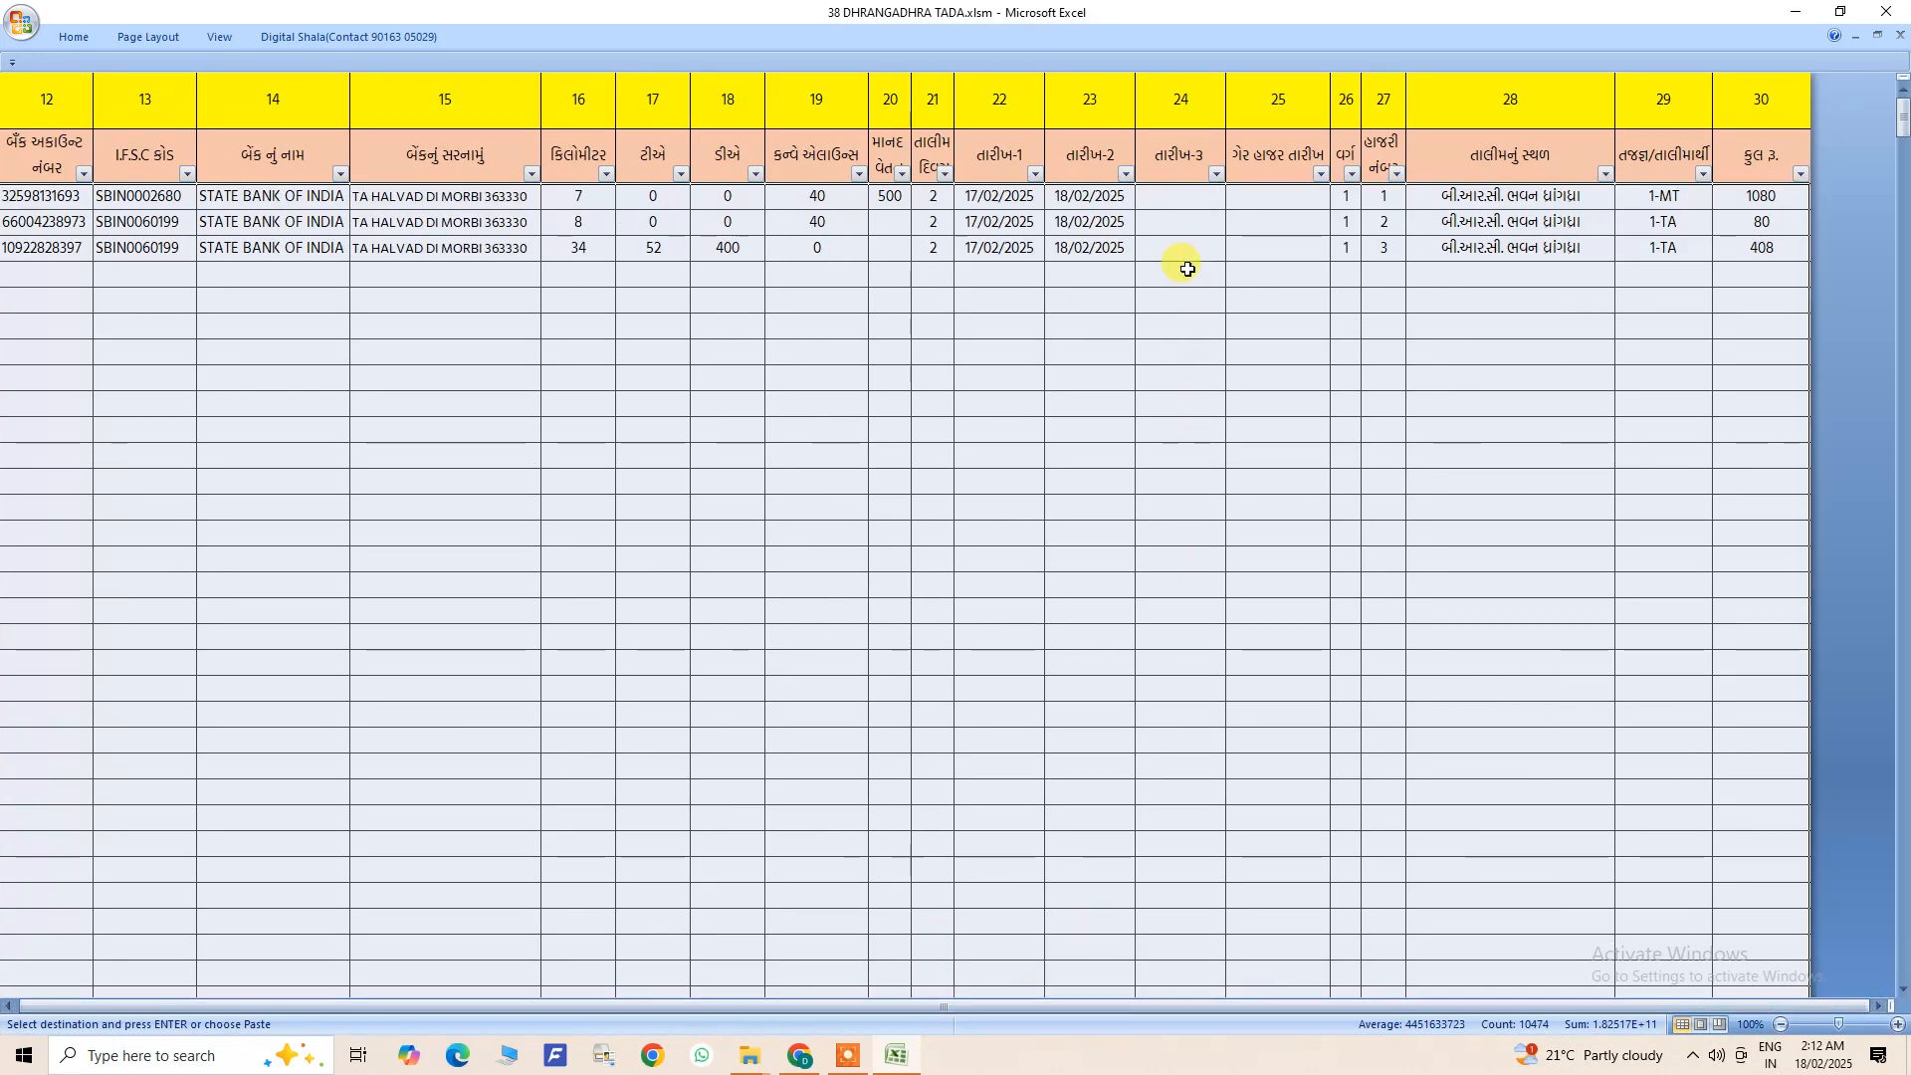
left_click_drag(945, 196, 1375, 248)
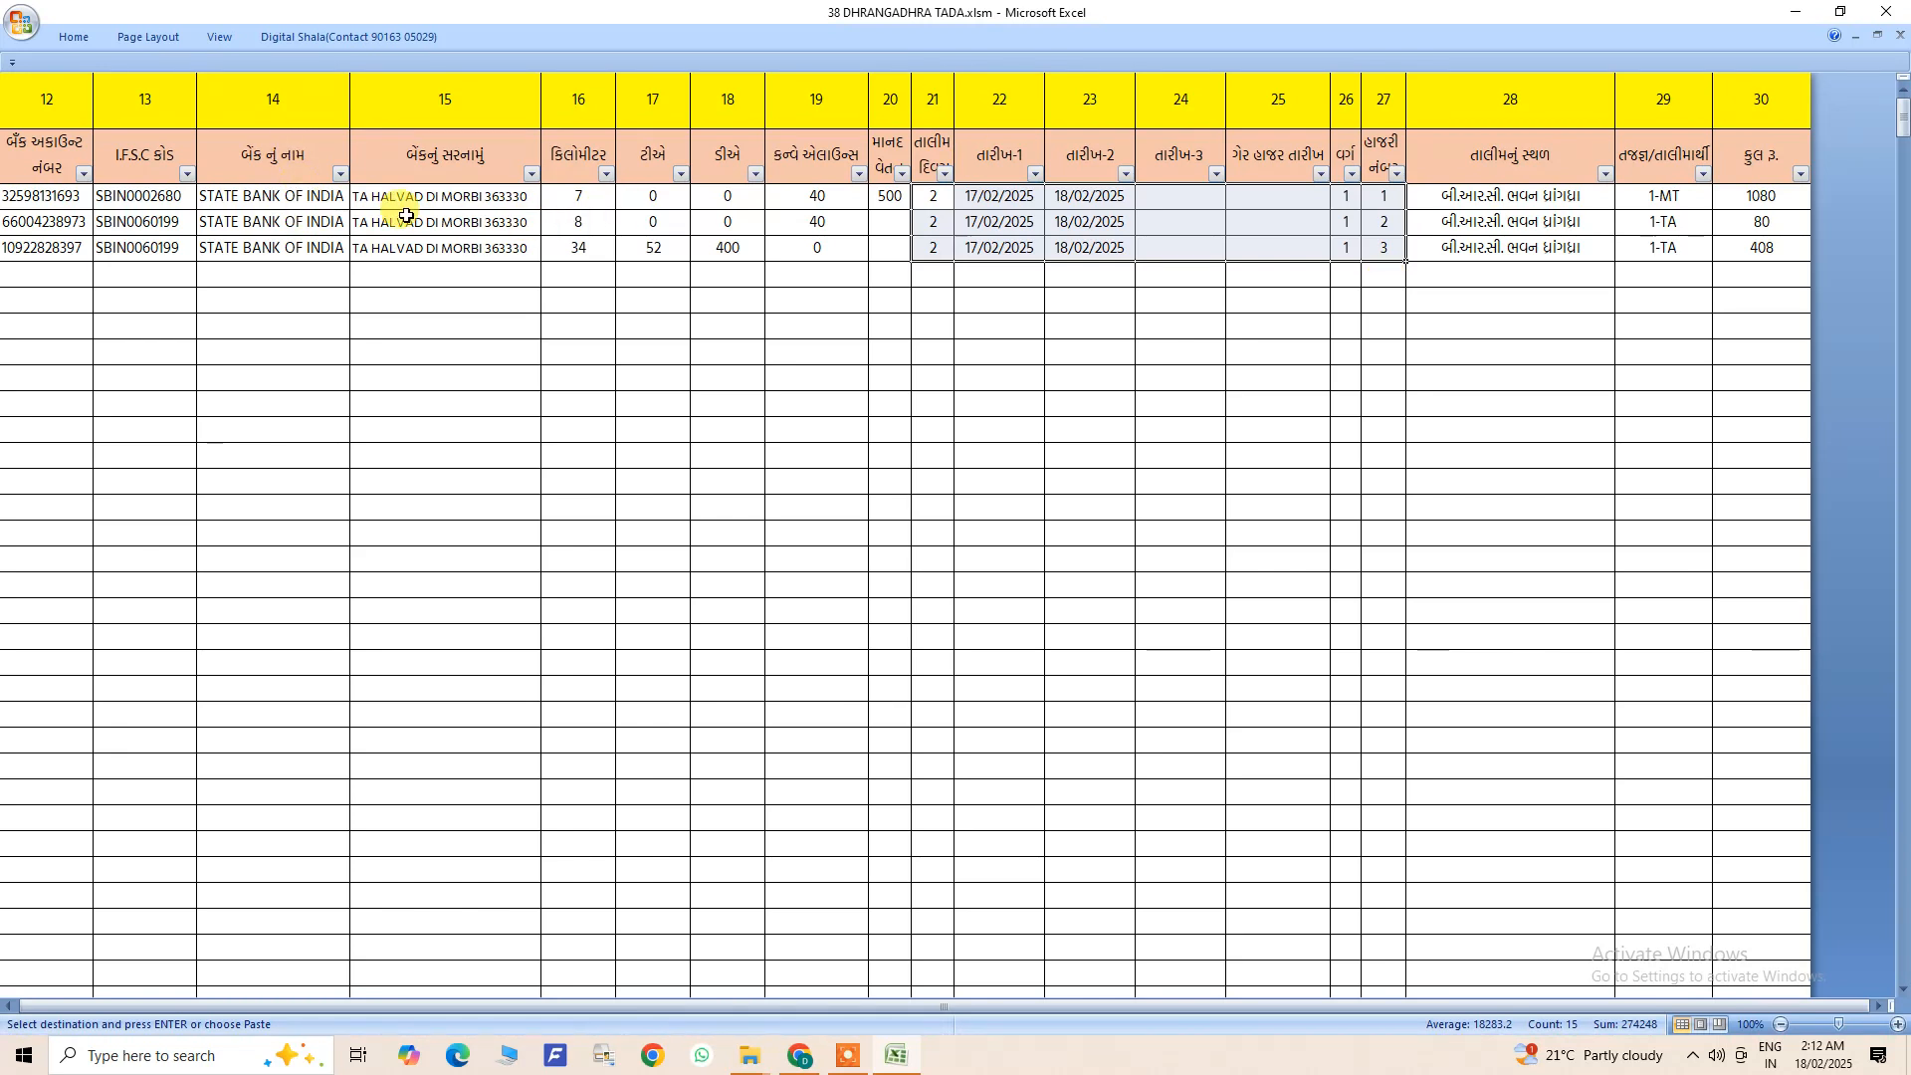
left_click(935, 205)
left_click_drag(892, 197, 1370, 251)
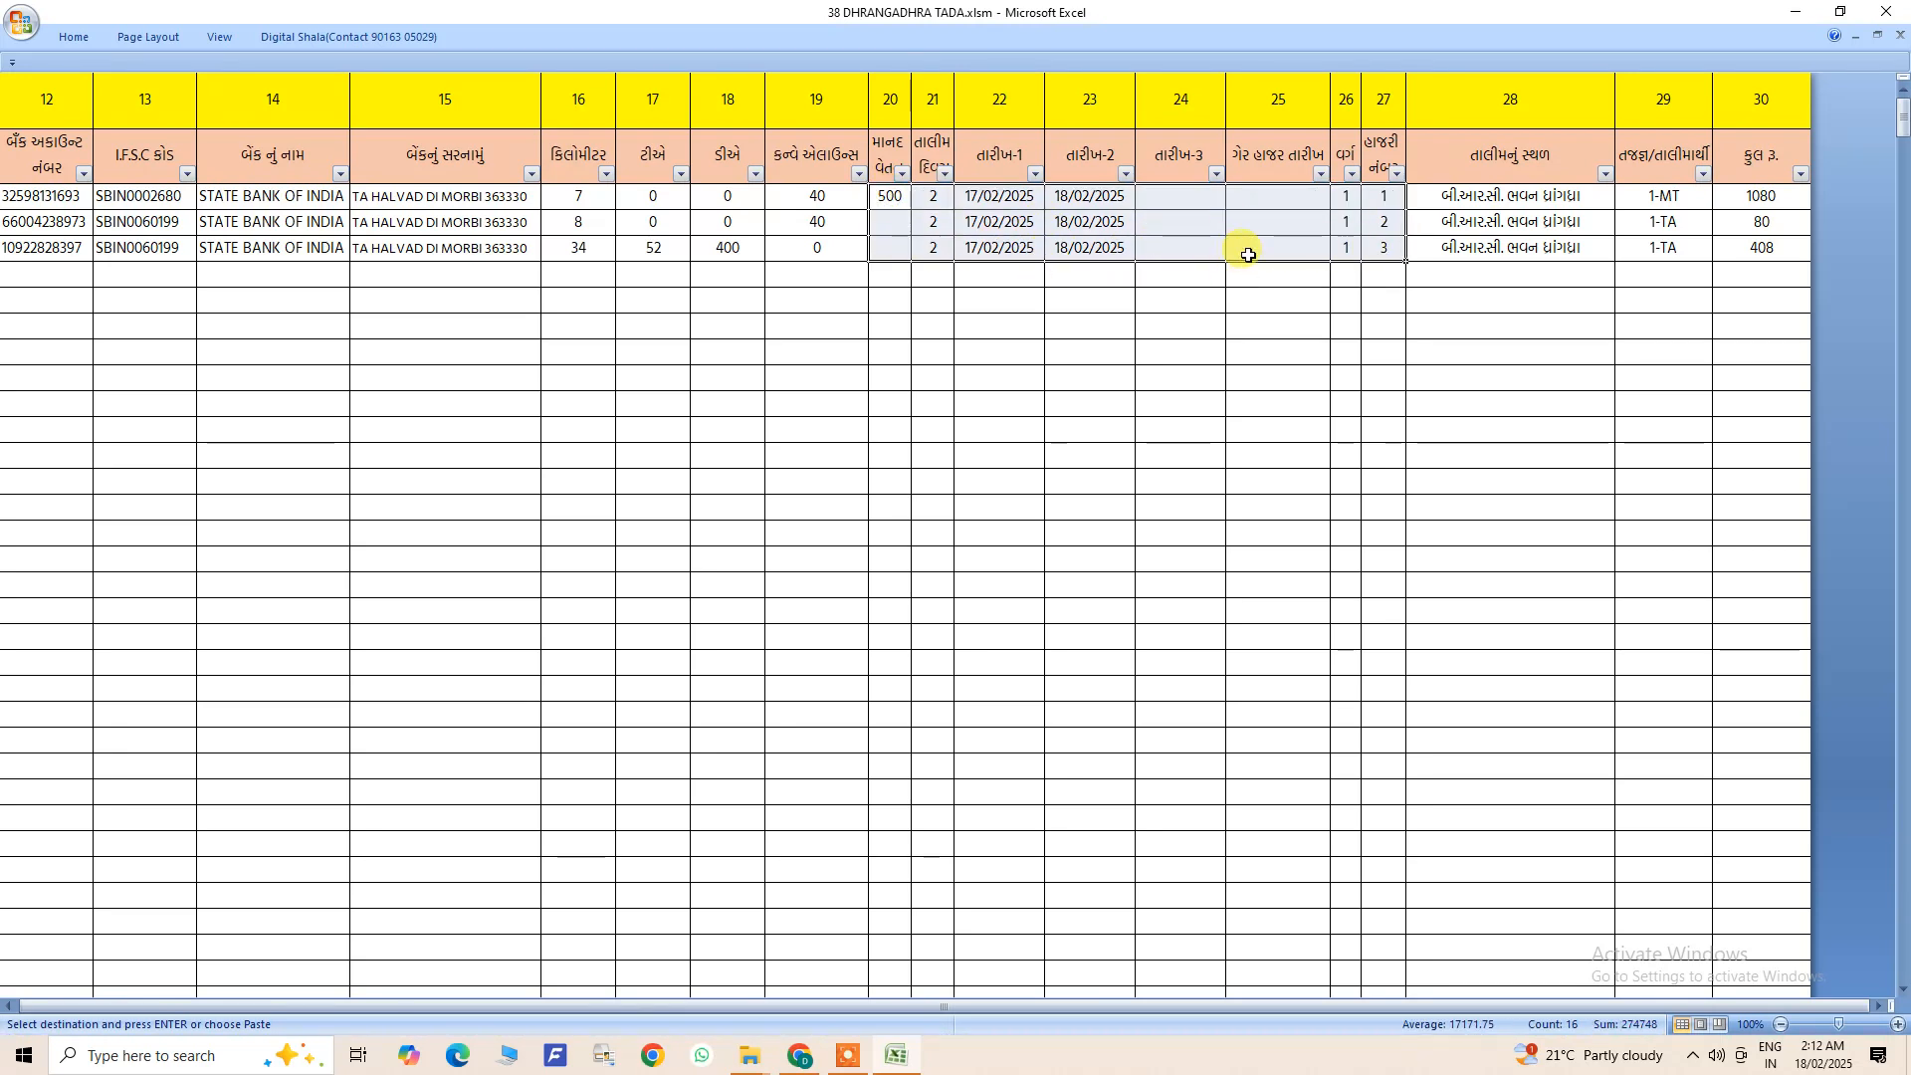
left_click_drag(1463, 196, 1751, 251)
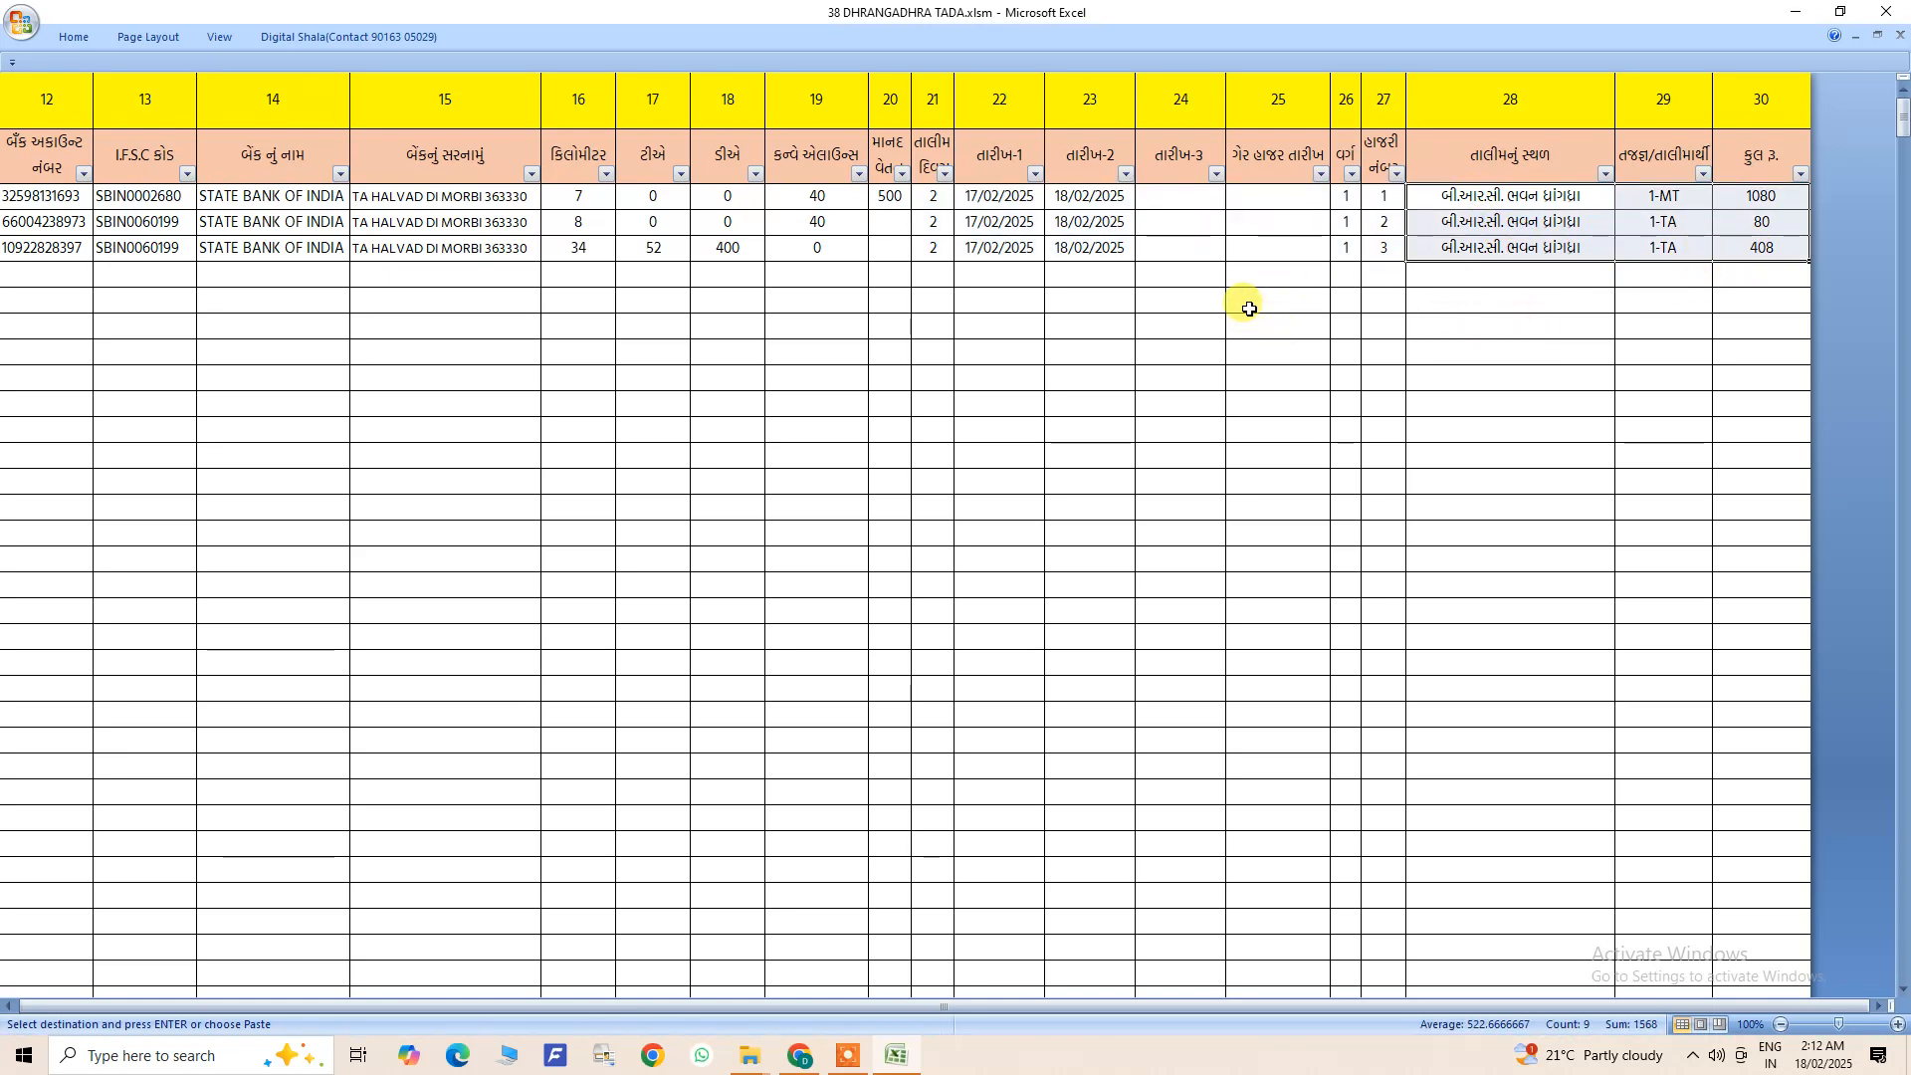
left_click(945, 174)
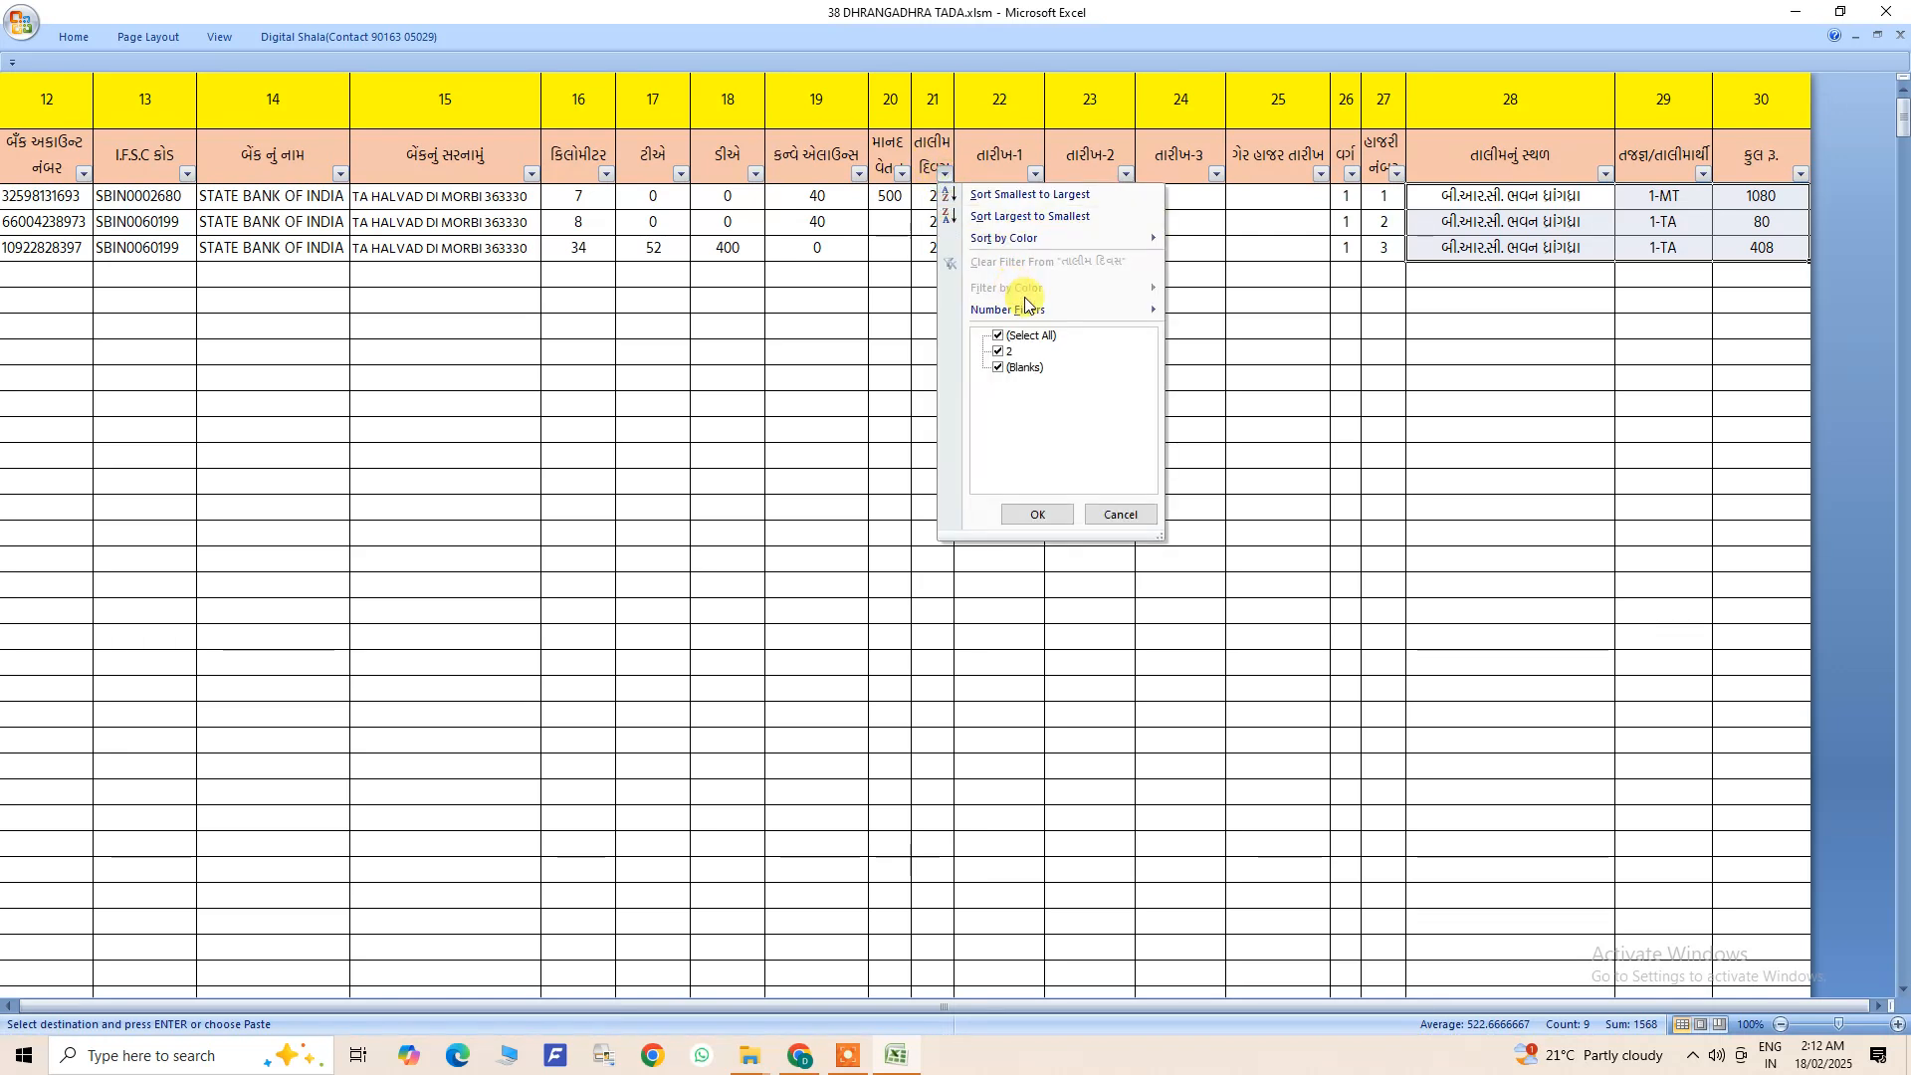
left_click(1123, 515)
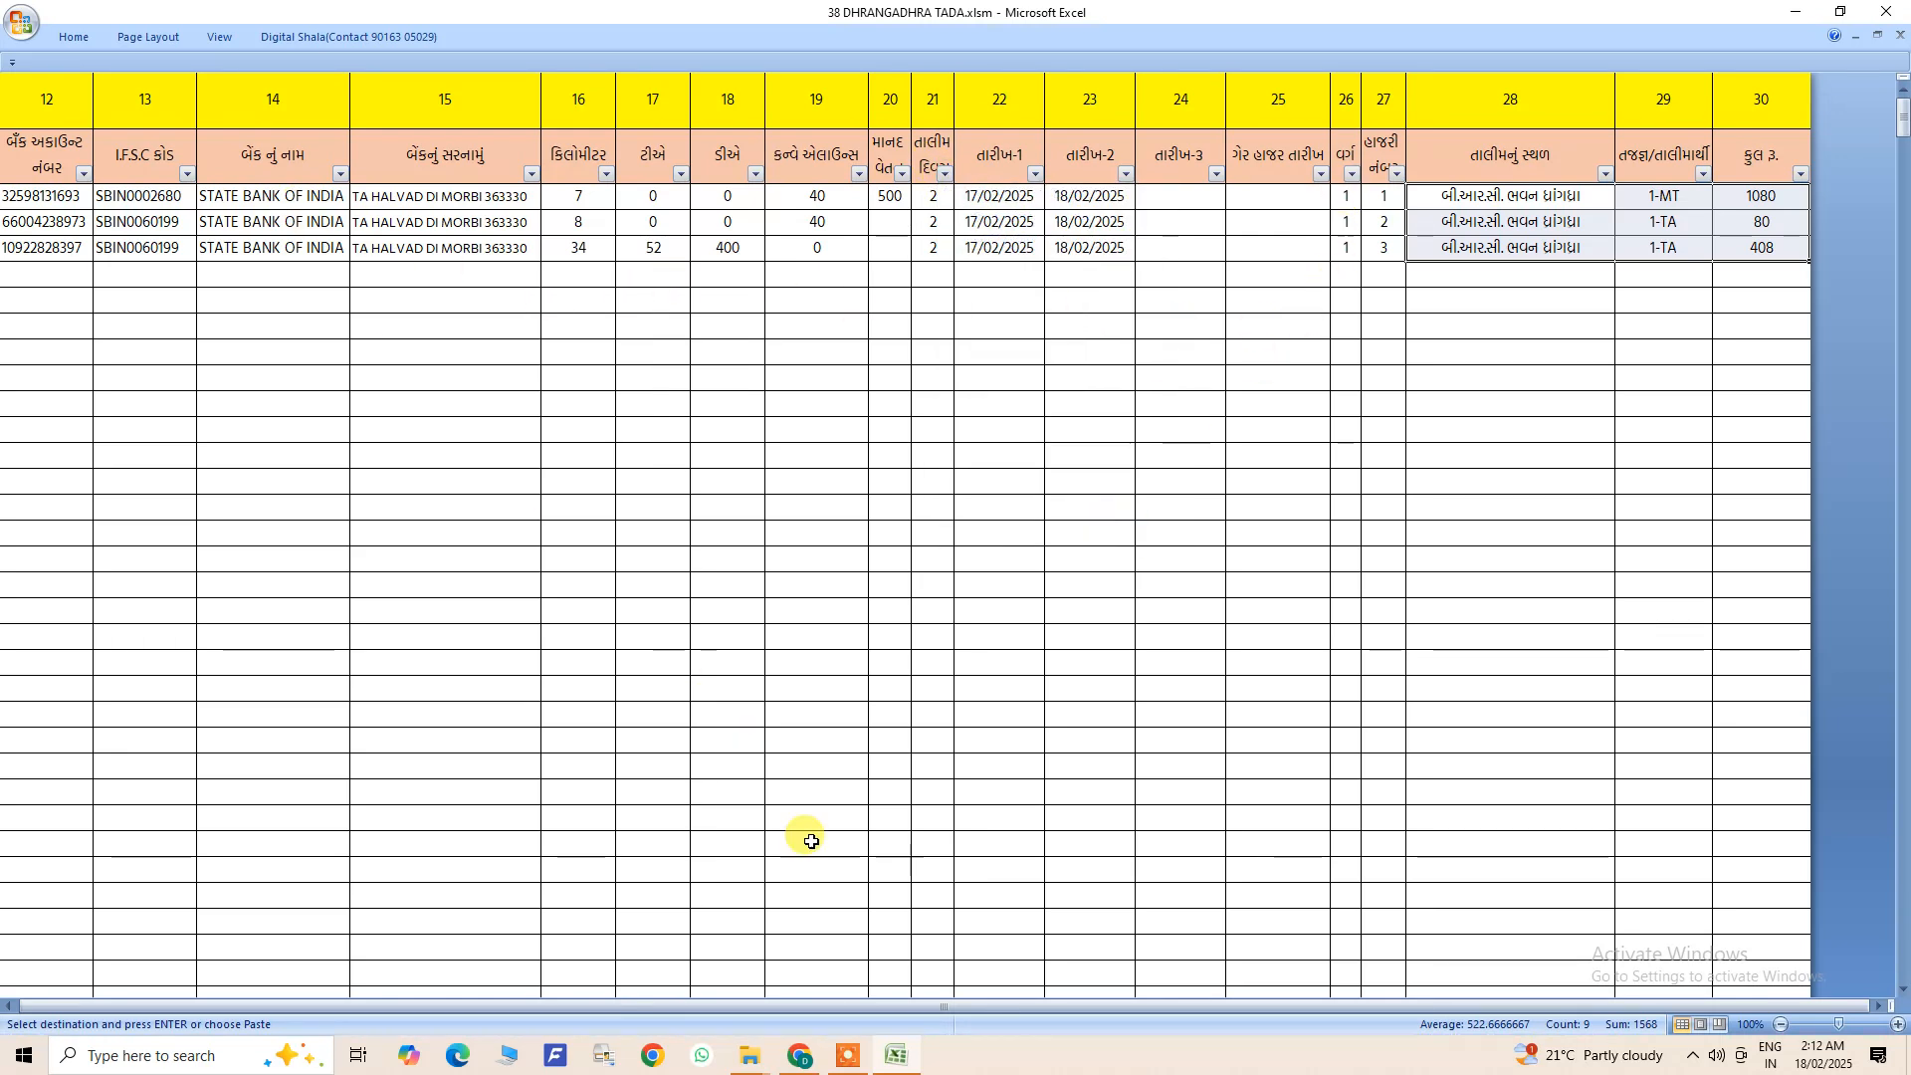
- Submit the arranged trainee data and return to the home sheet
left_click_drag(946, 1007, 759, 1006)
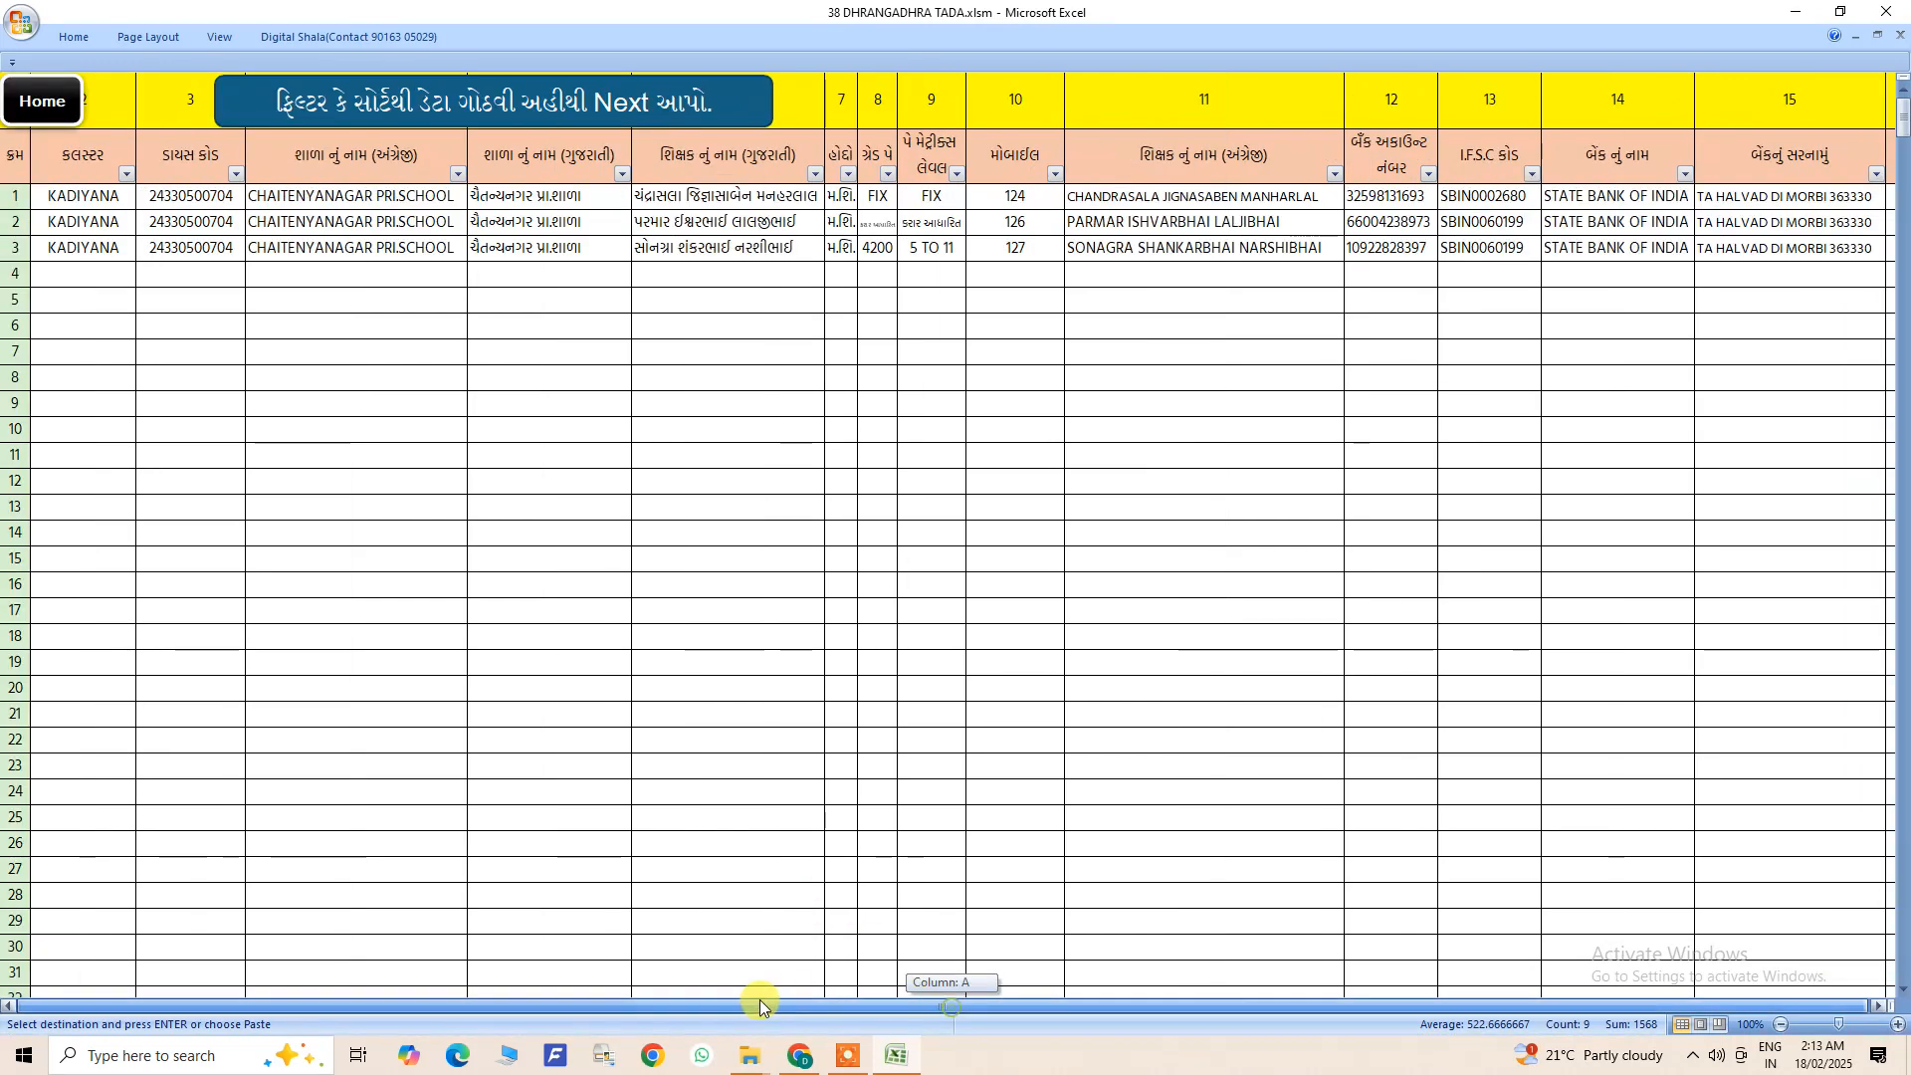
left_click(490, 103)
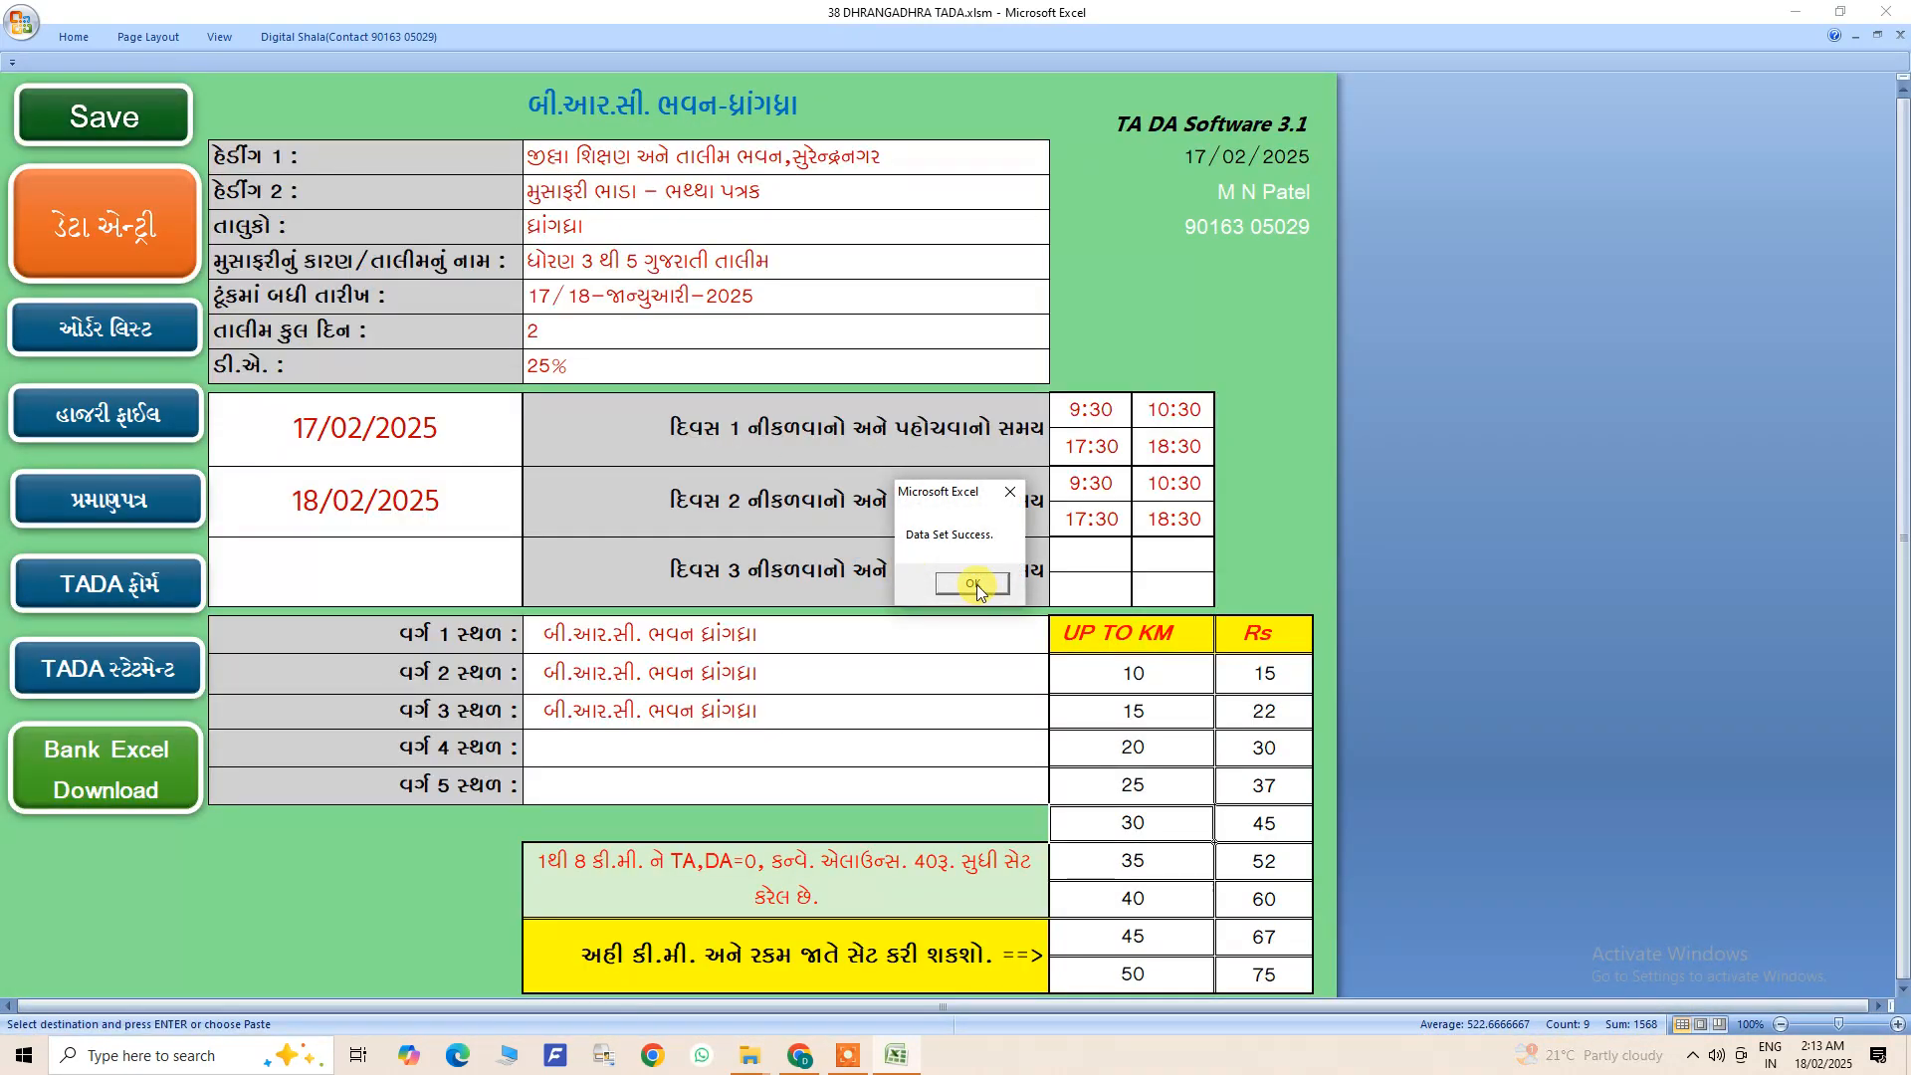
left_click(972, 583)
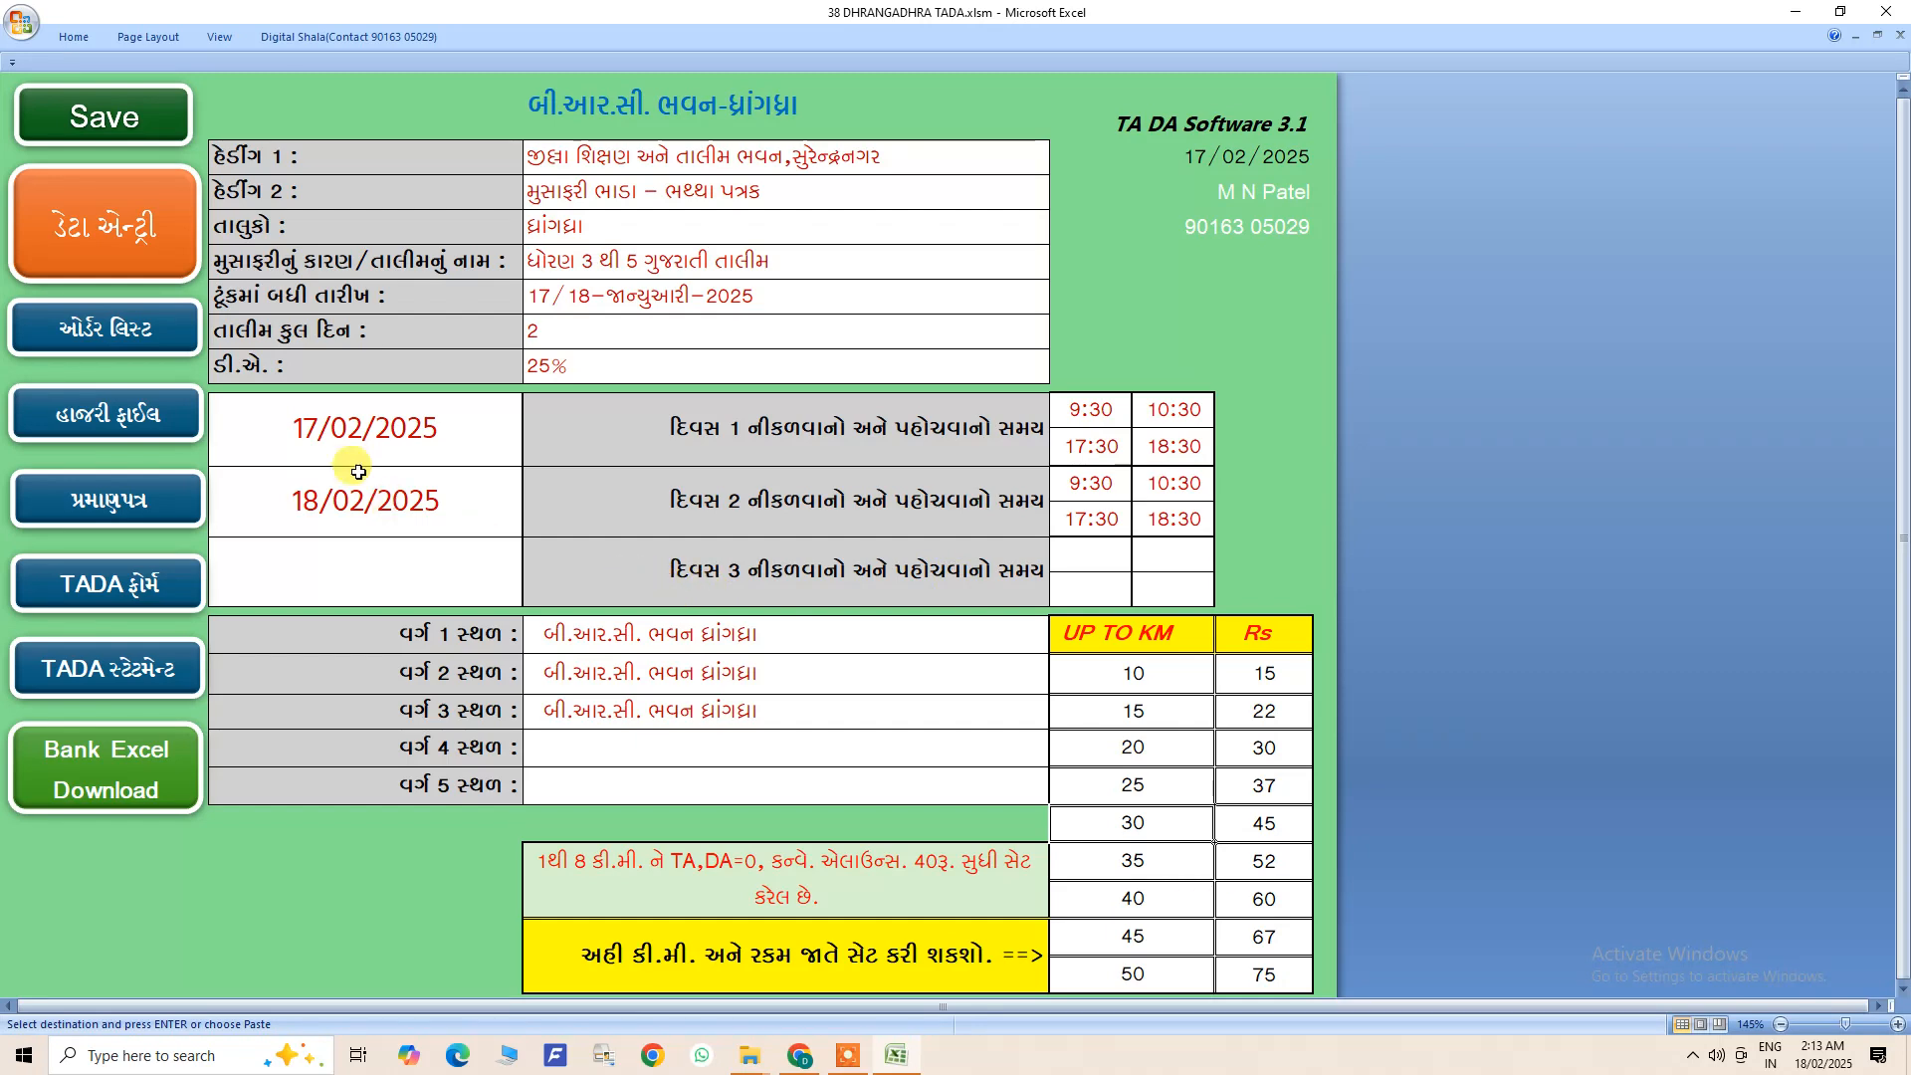
- Open the order list and examine its letter heading, blank note area and trainee rows with class and attendance numbers
left_click(134, 345)
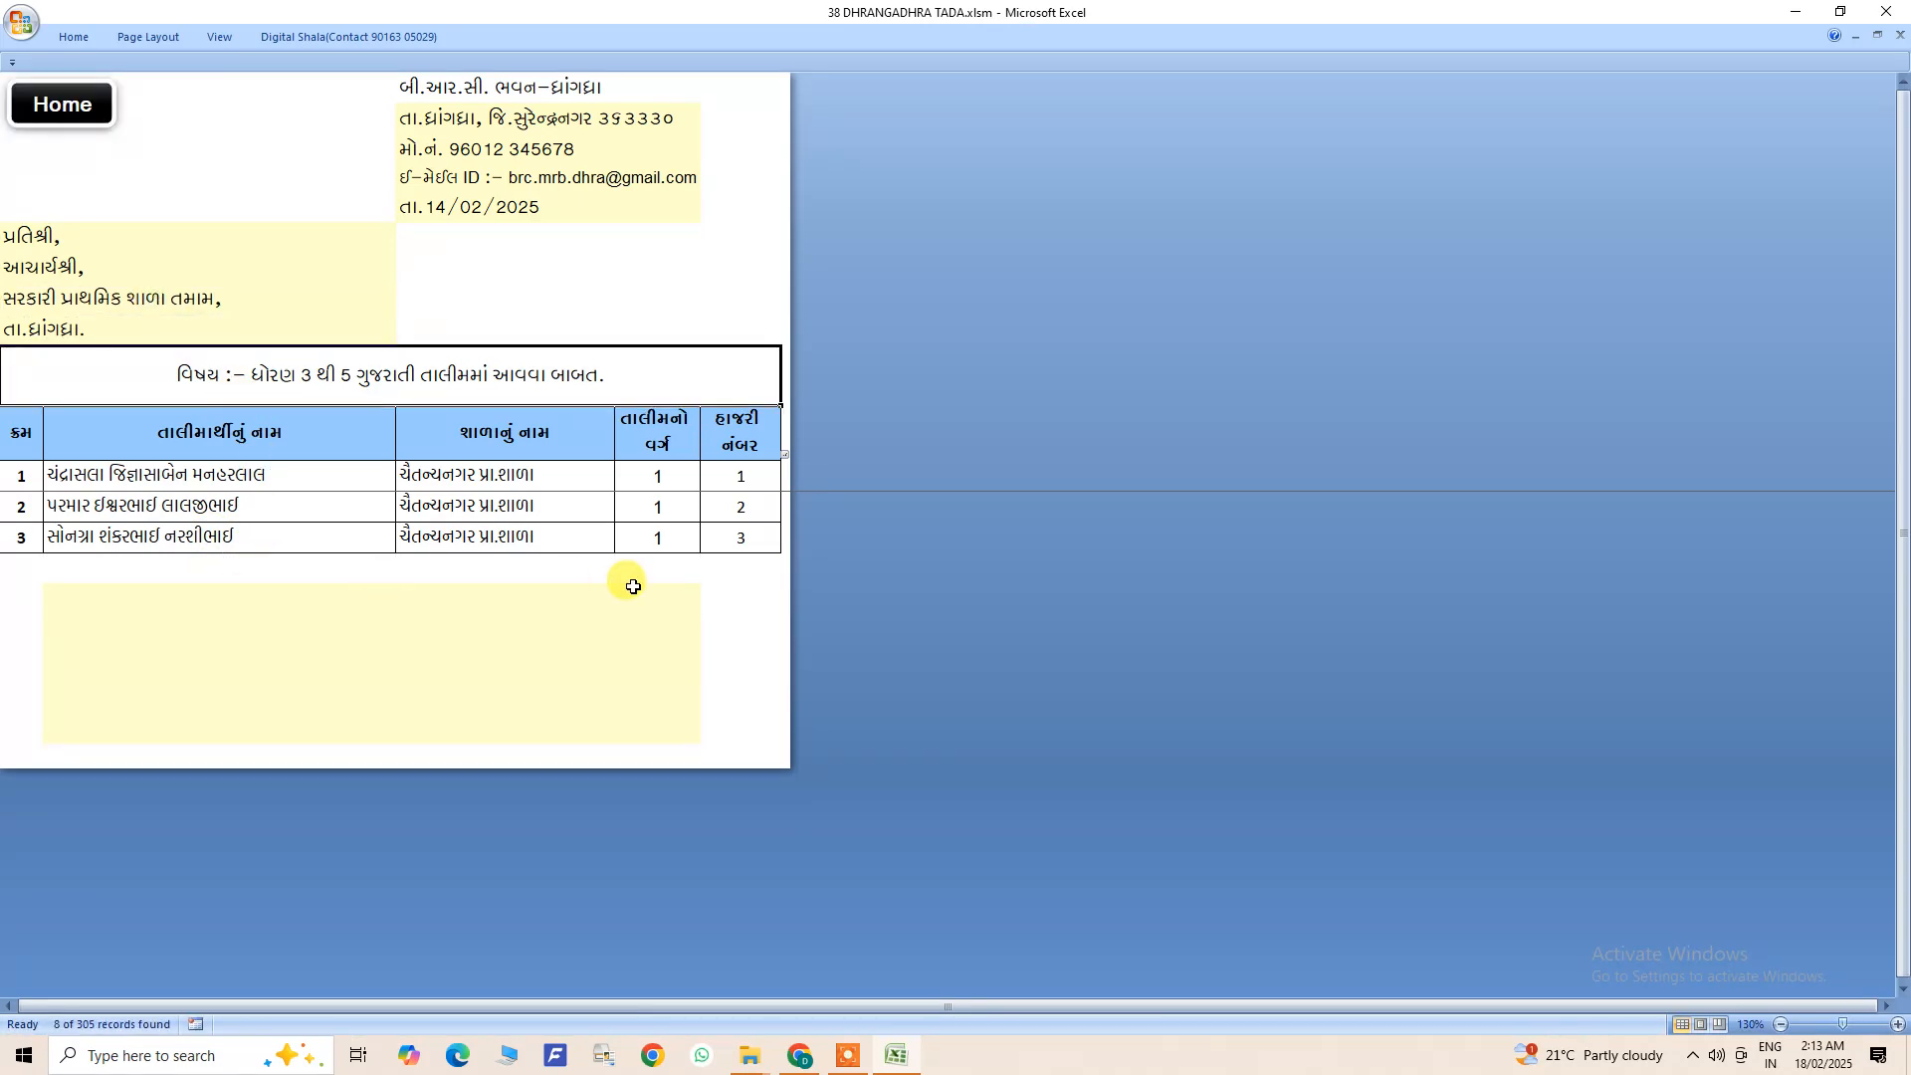
left_click_drag(334, 123, 670, 746)
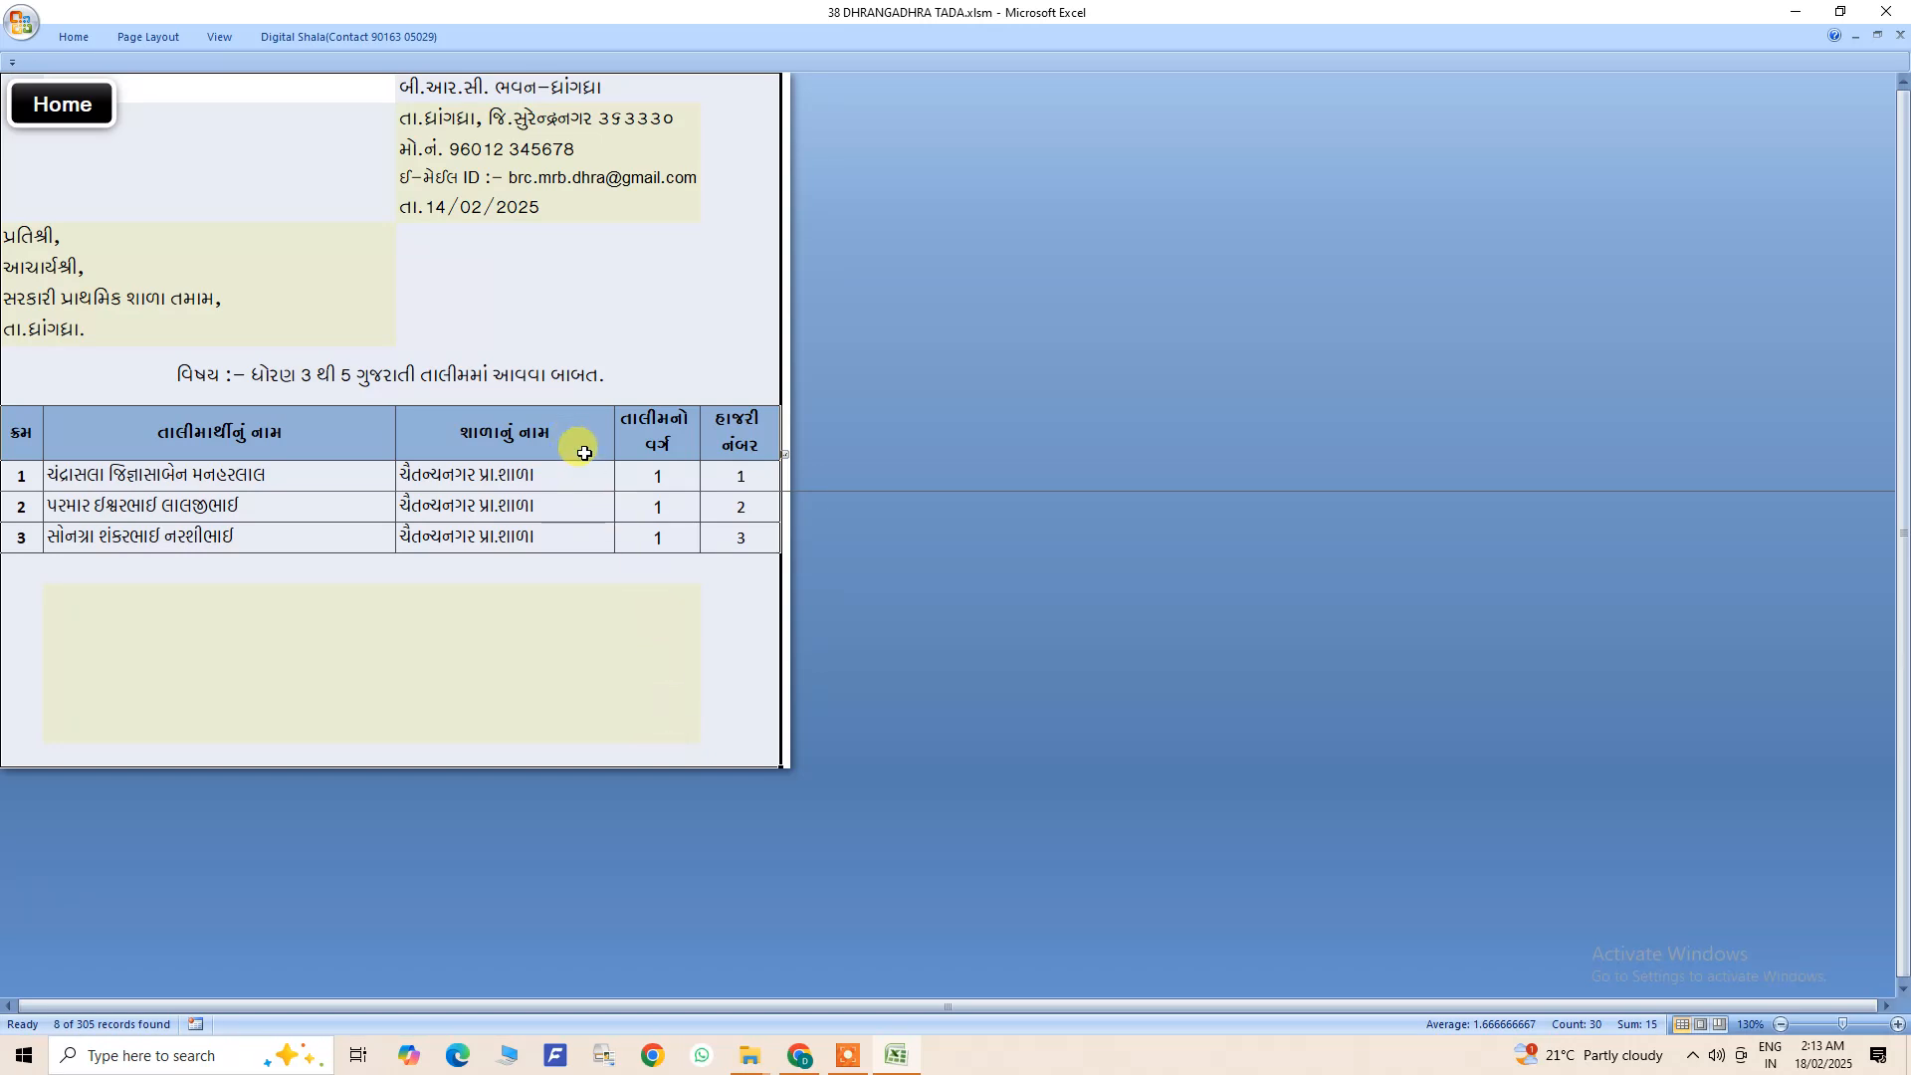
left_click(456, 595)
double_click(439, 602)
left_click(444, 653)
left_click(445, 697)
left_click(524, 653)
left_click_drag(60, 476, 750, 524)
right_click(758, 530)
left_click(799, 569)
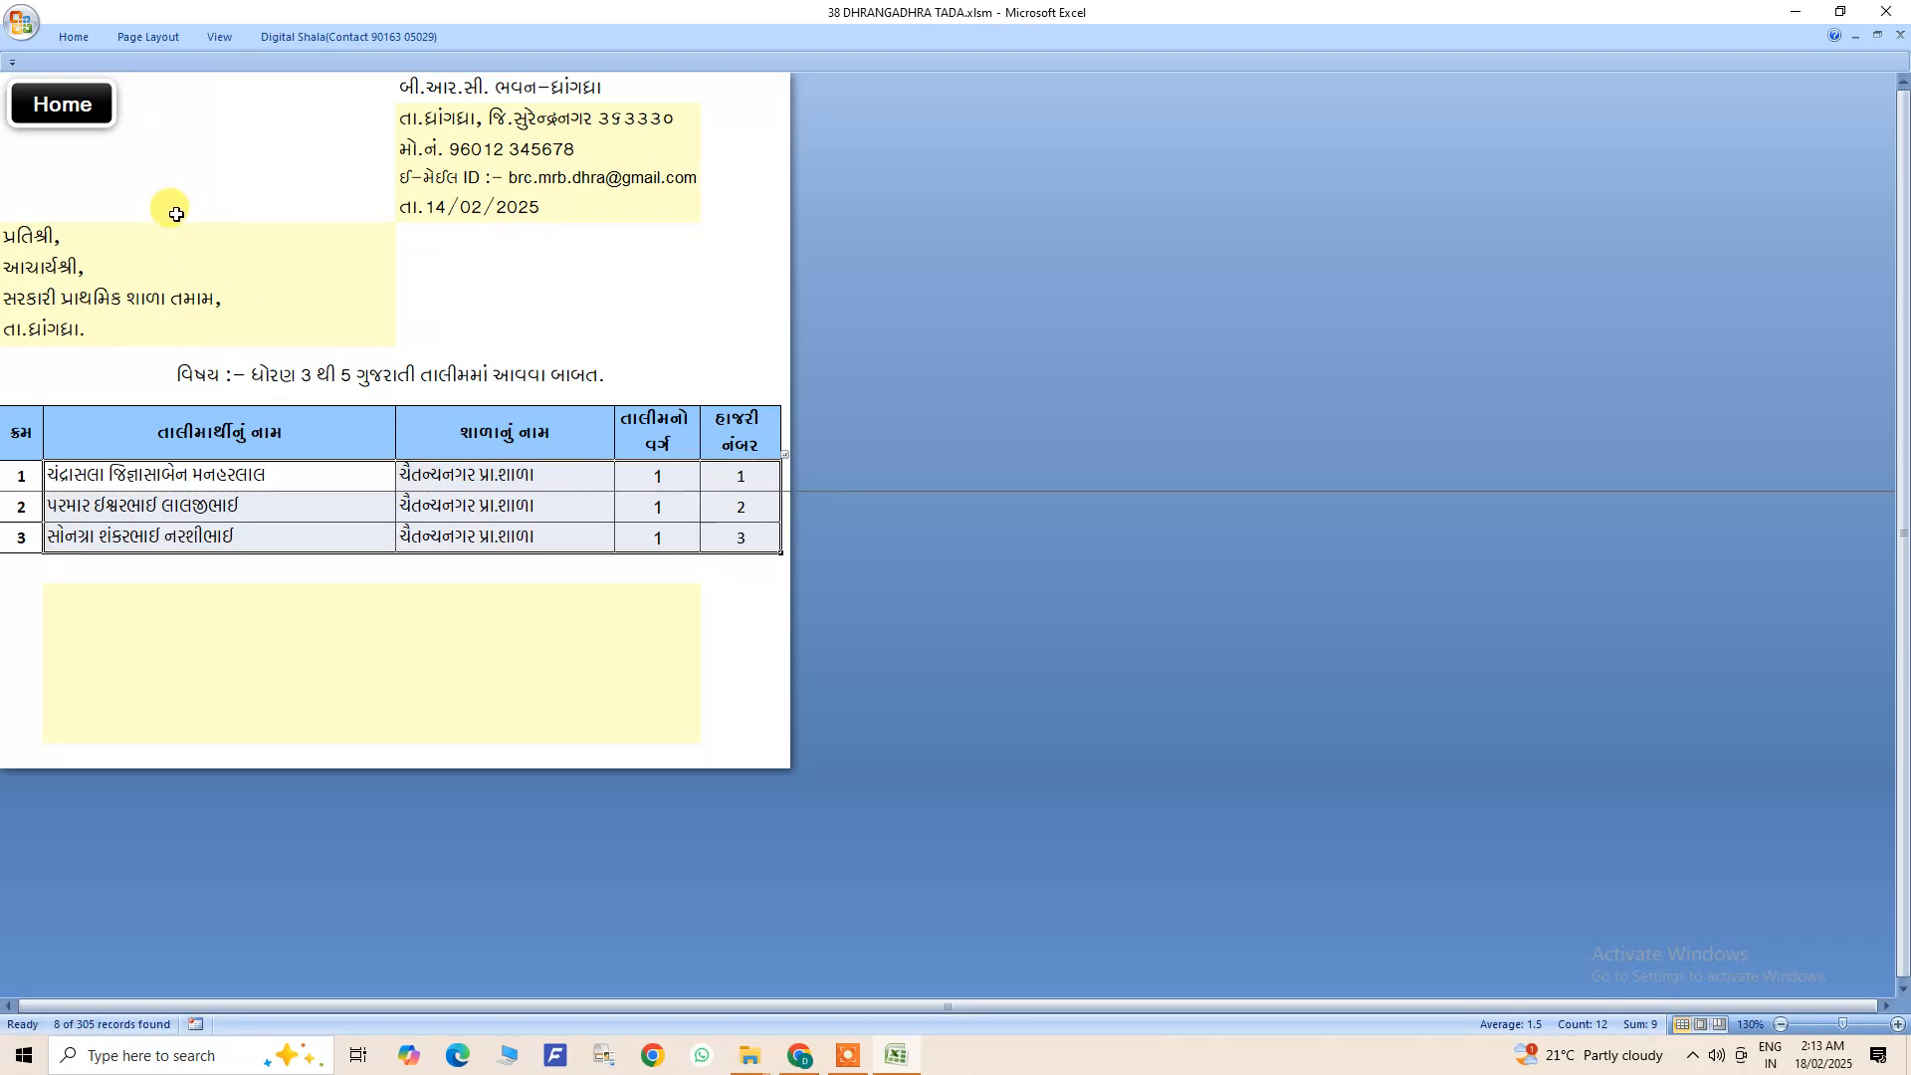
- Open the attendance file, set its class to 1 and look at the expert and trainee sections
left_click(62, 104)
left_click(88, 425)
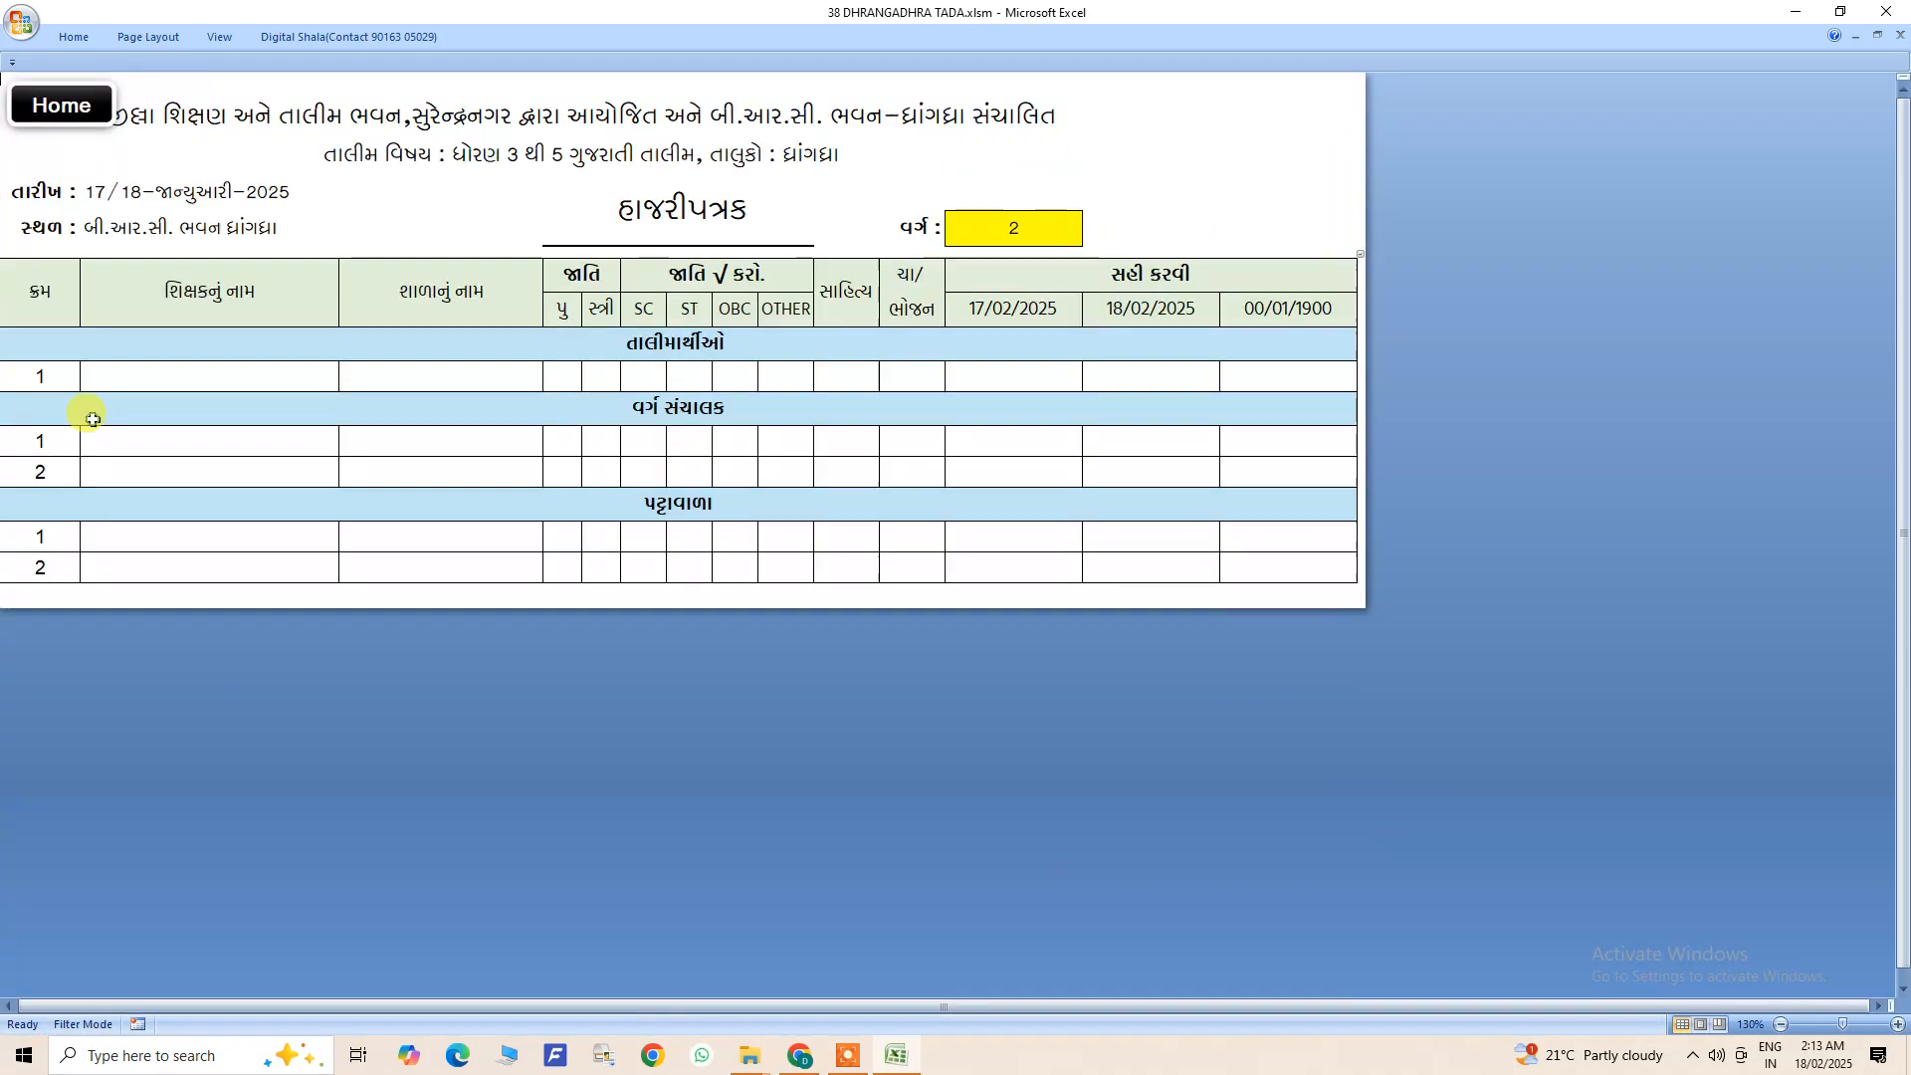
left_click(999, 227)
left_click(1091, 236)
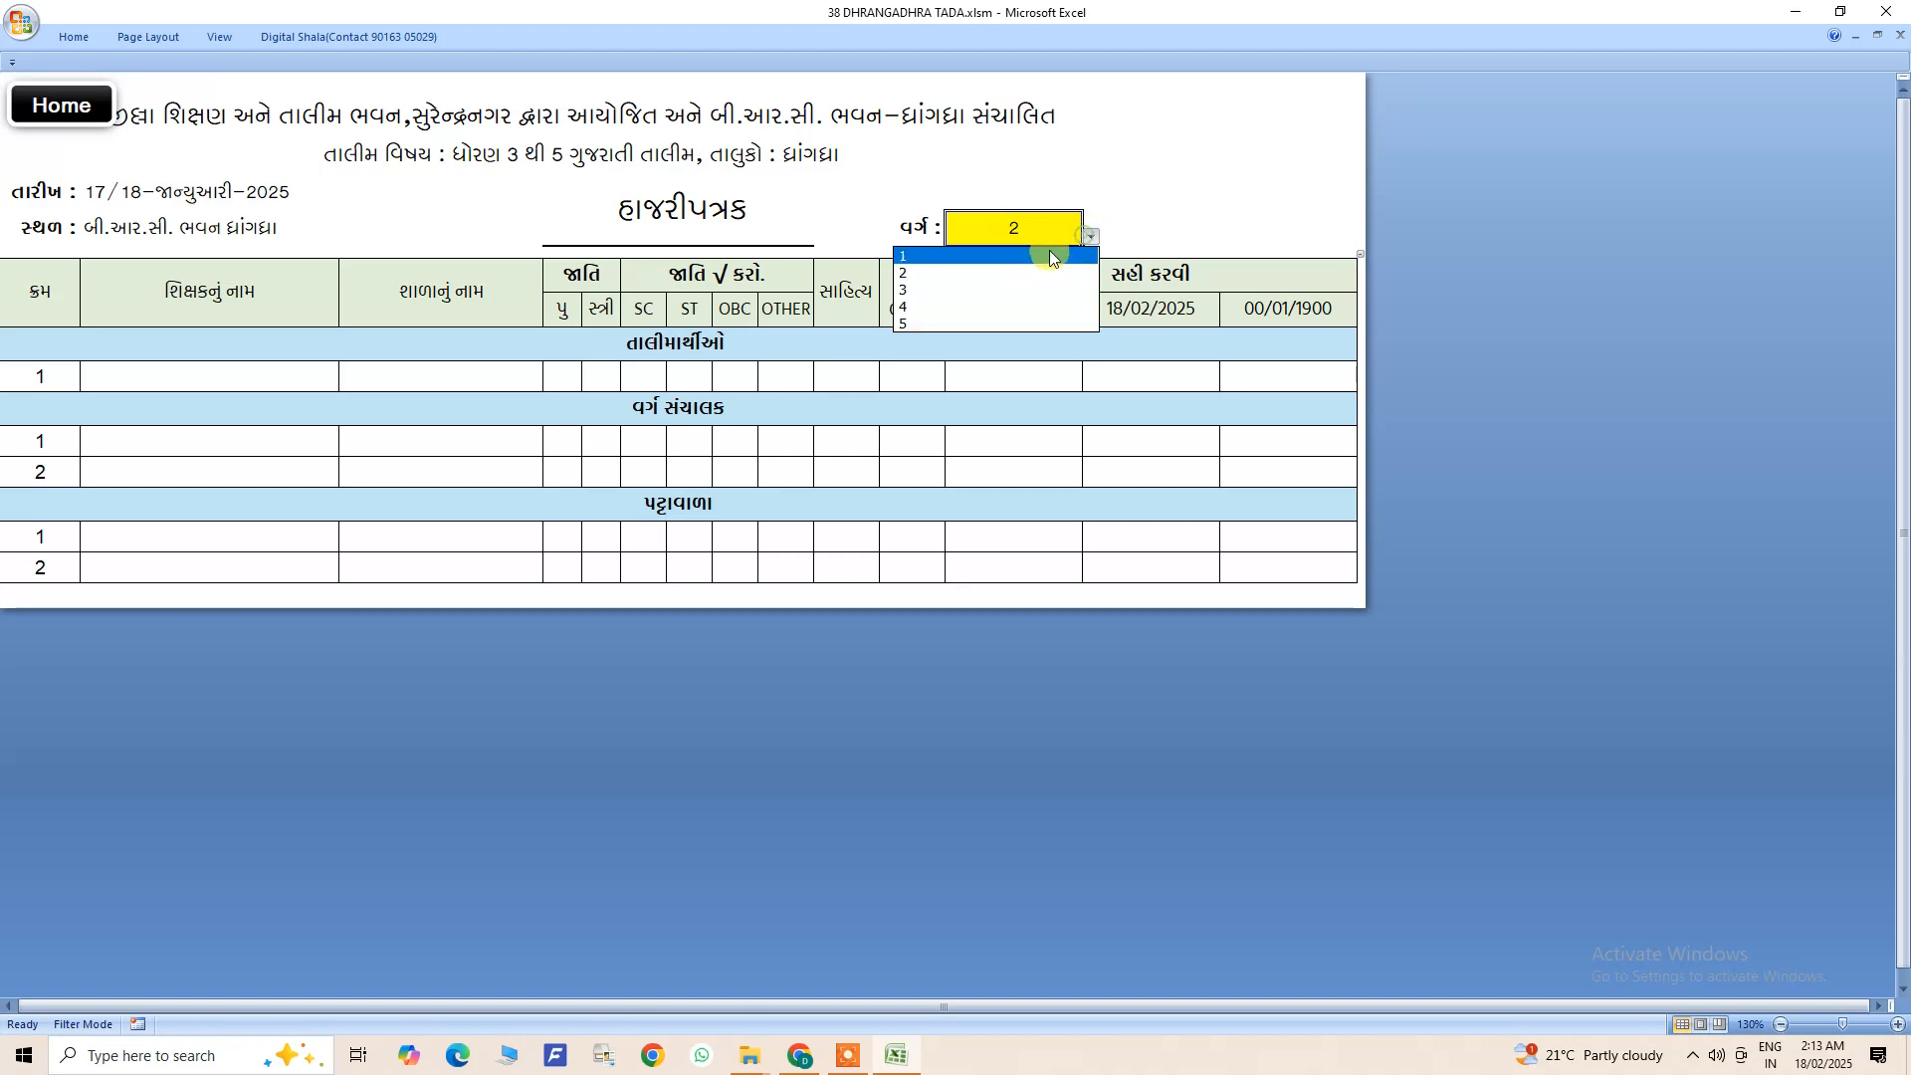
left_click(1030, 260)
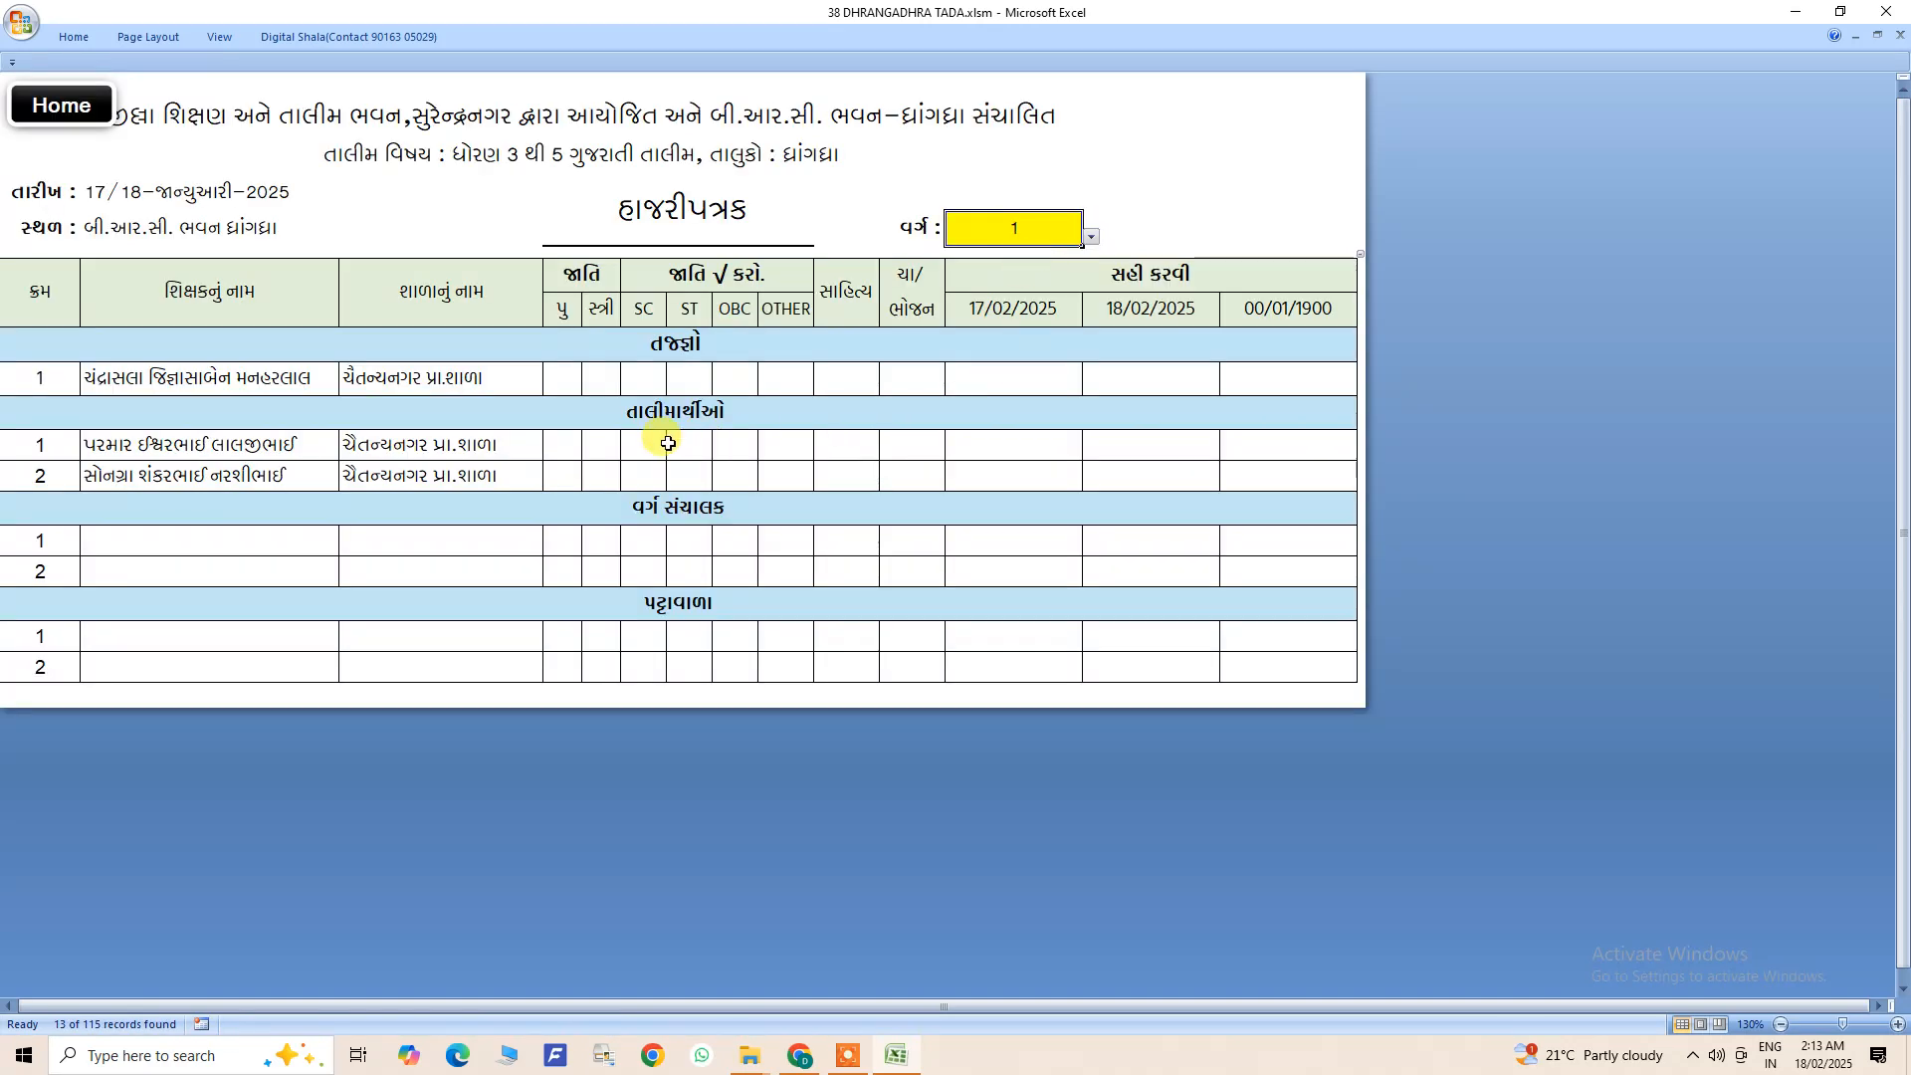
left_click(653, 348)
left_click(288, 381)
- Check the honorarium column of the trainee list through data entry, and reopen the attendance file
left_click(95, 115)
left_click(128, 221)
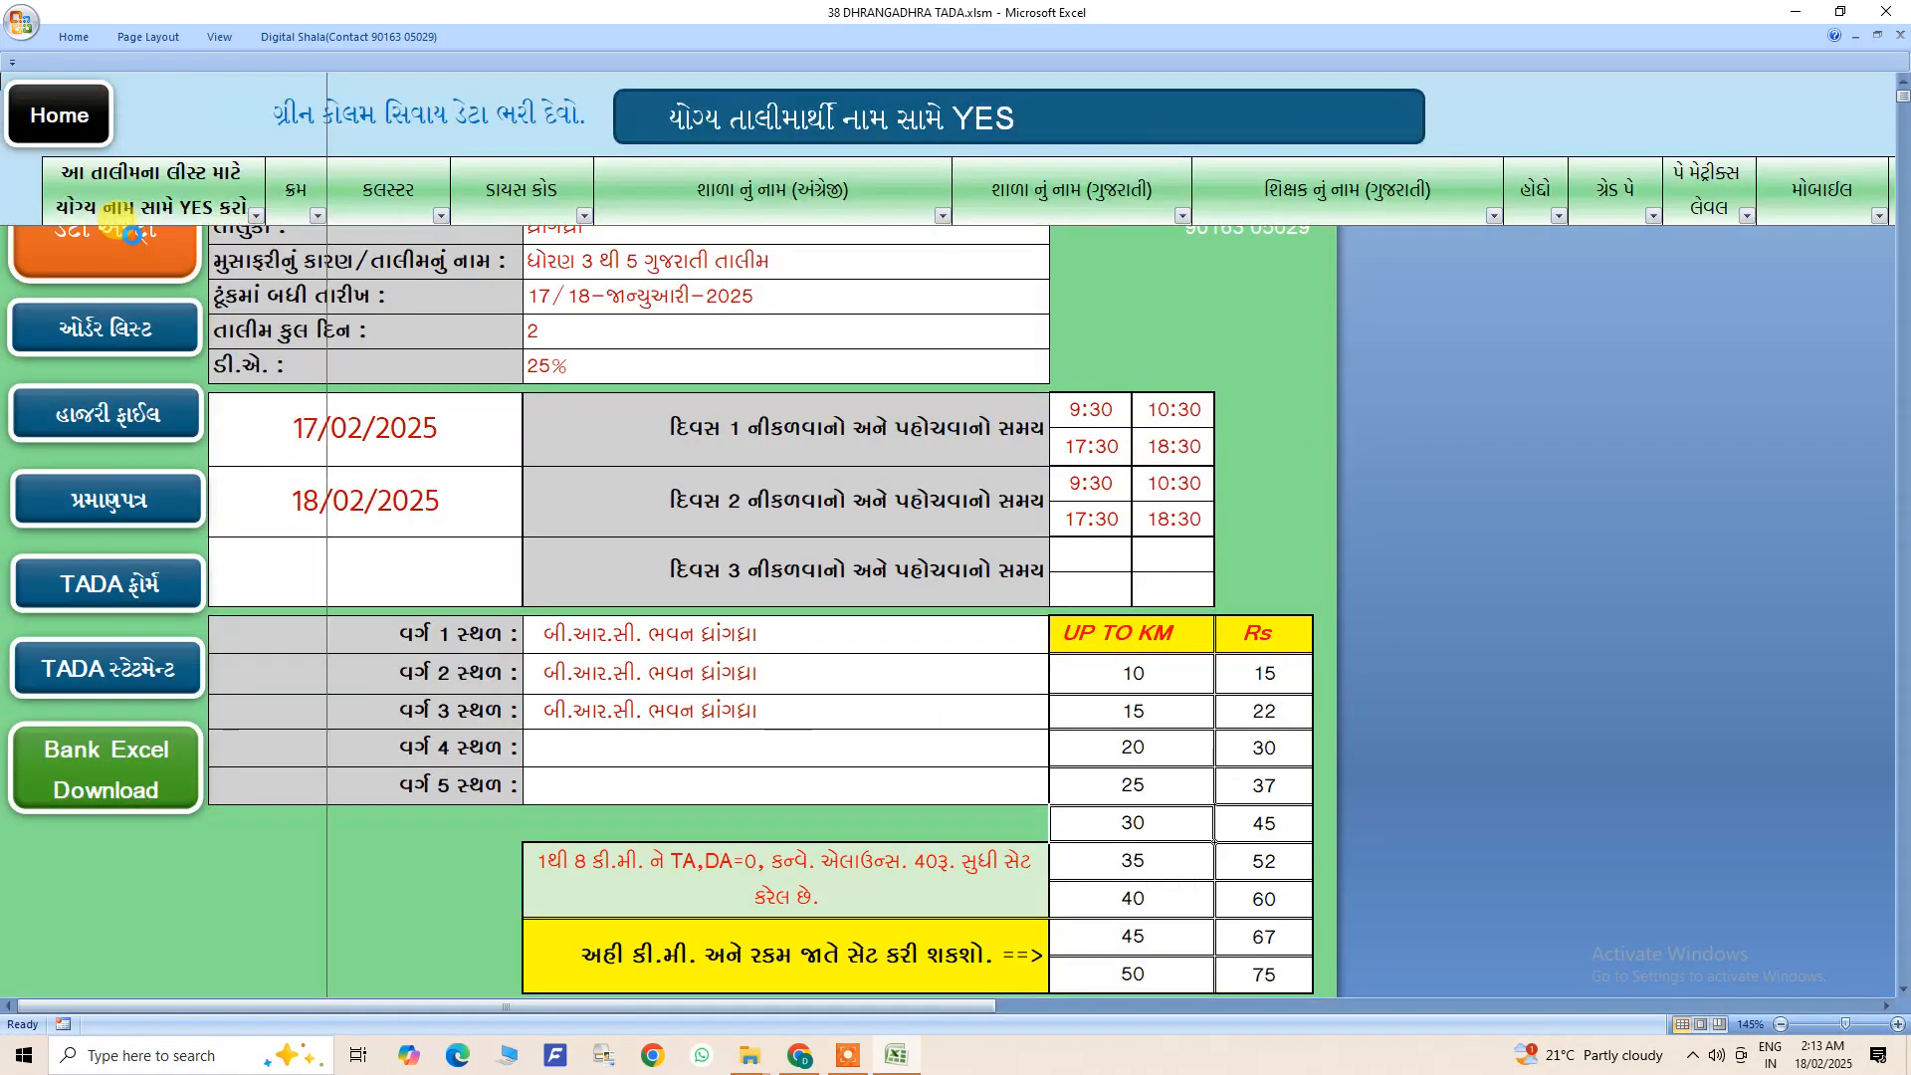
left_click(1085, 1007)
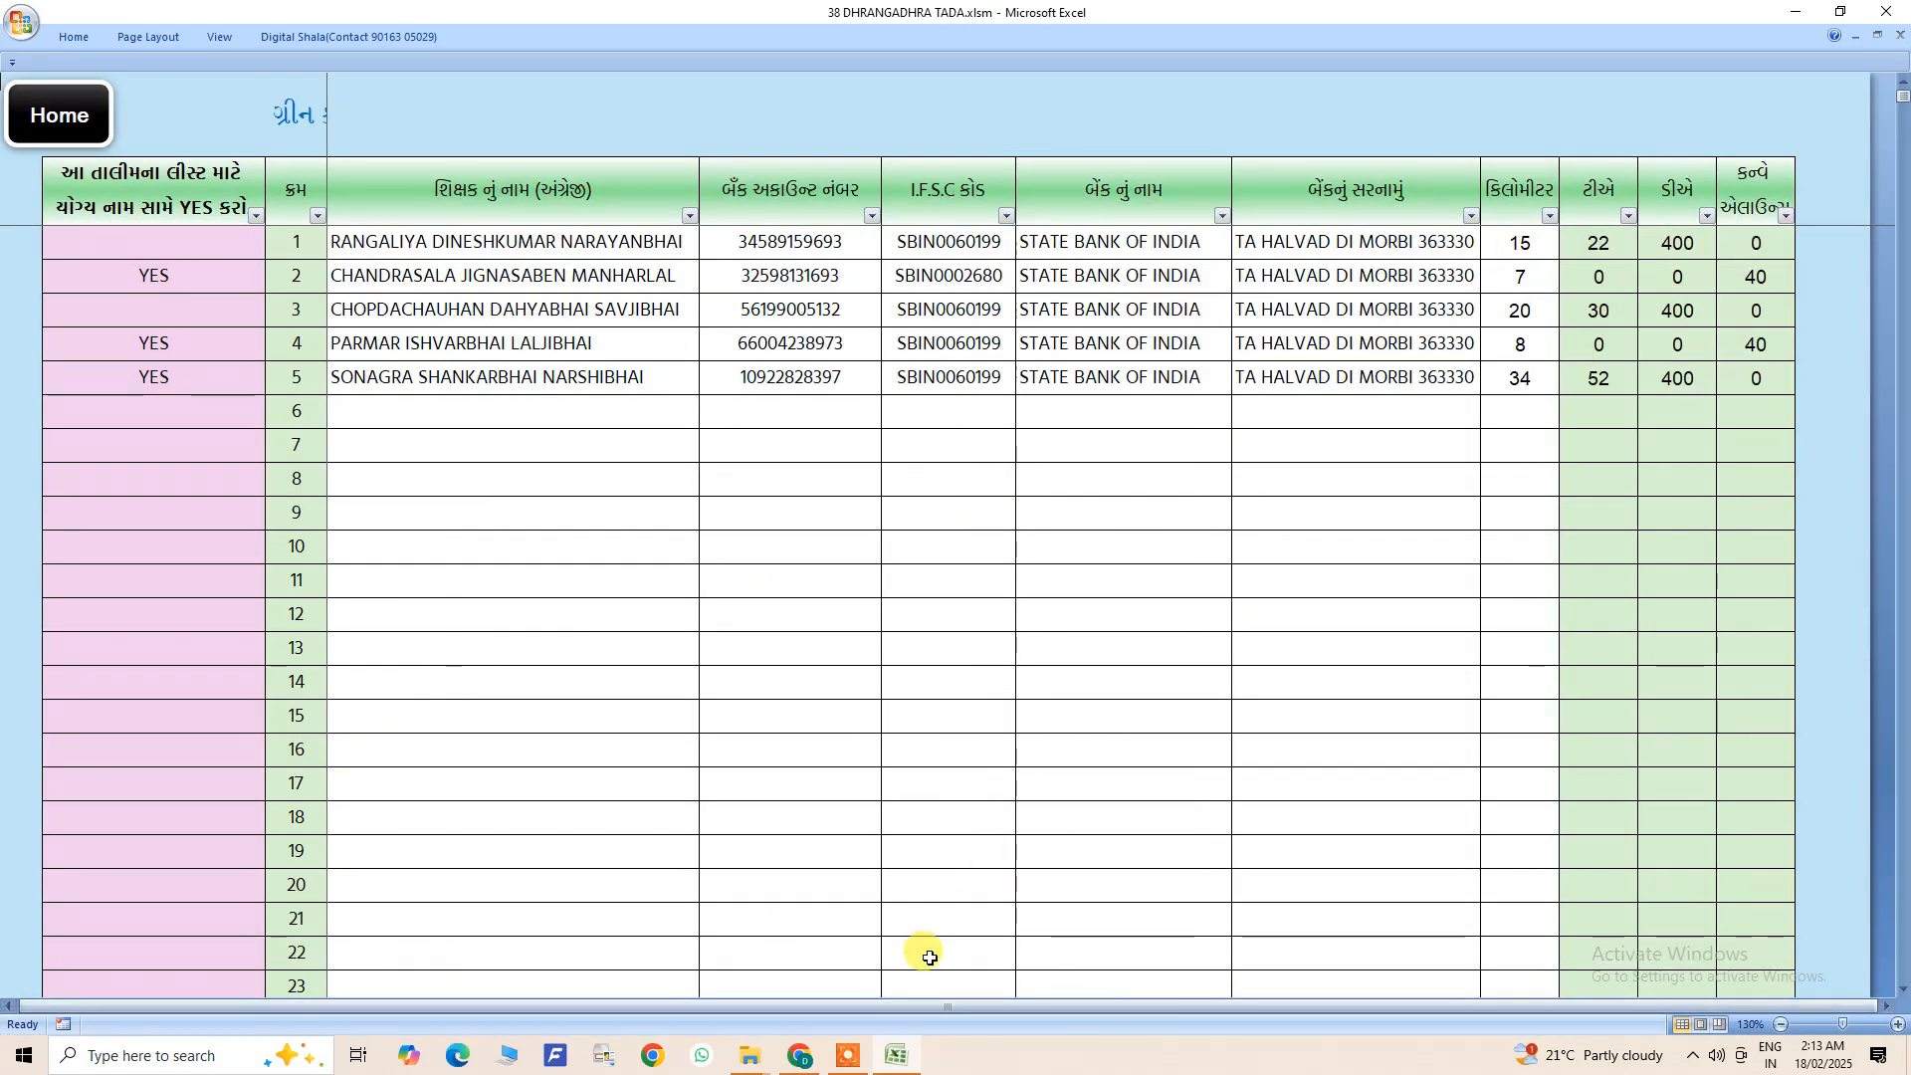
left_click(895, 1005)
left_click(845, 128)
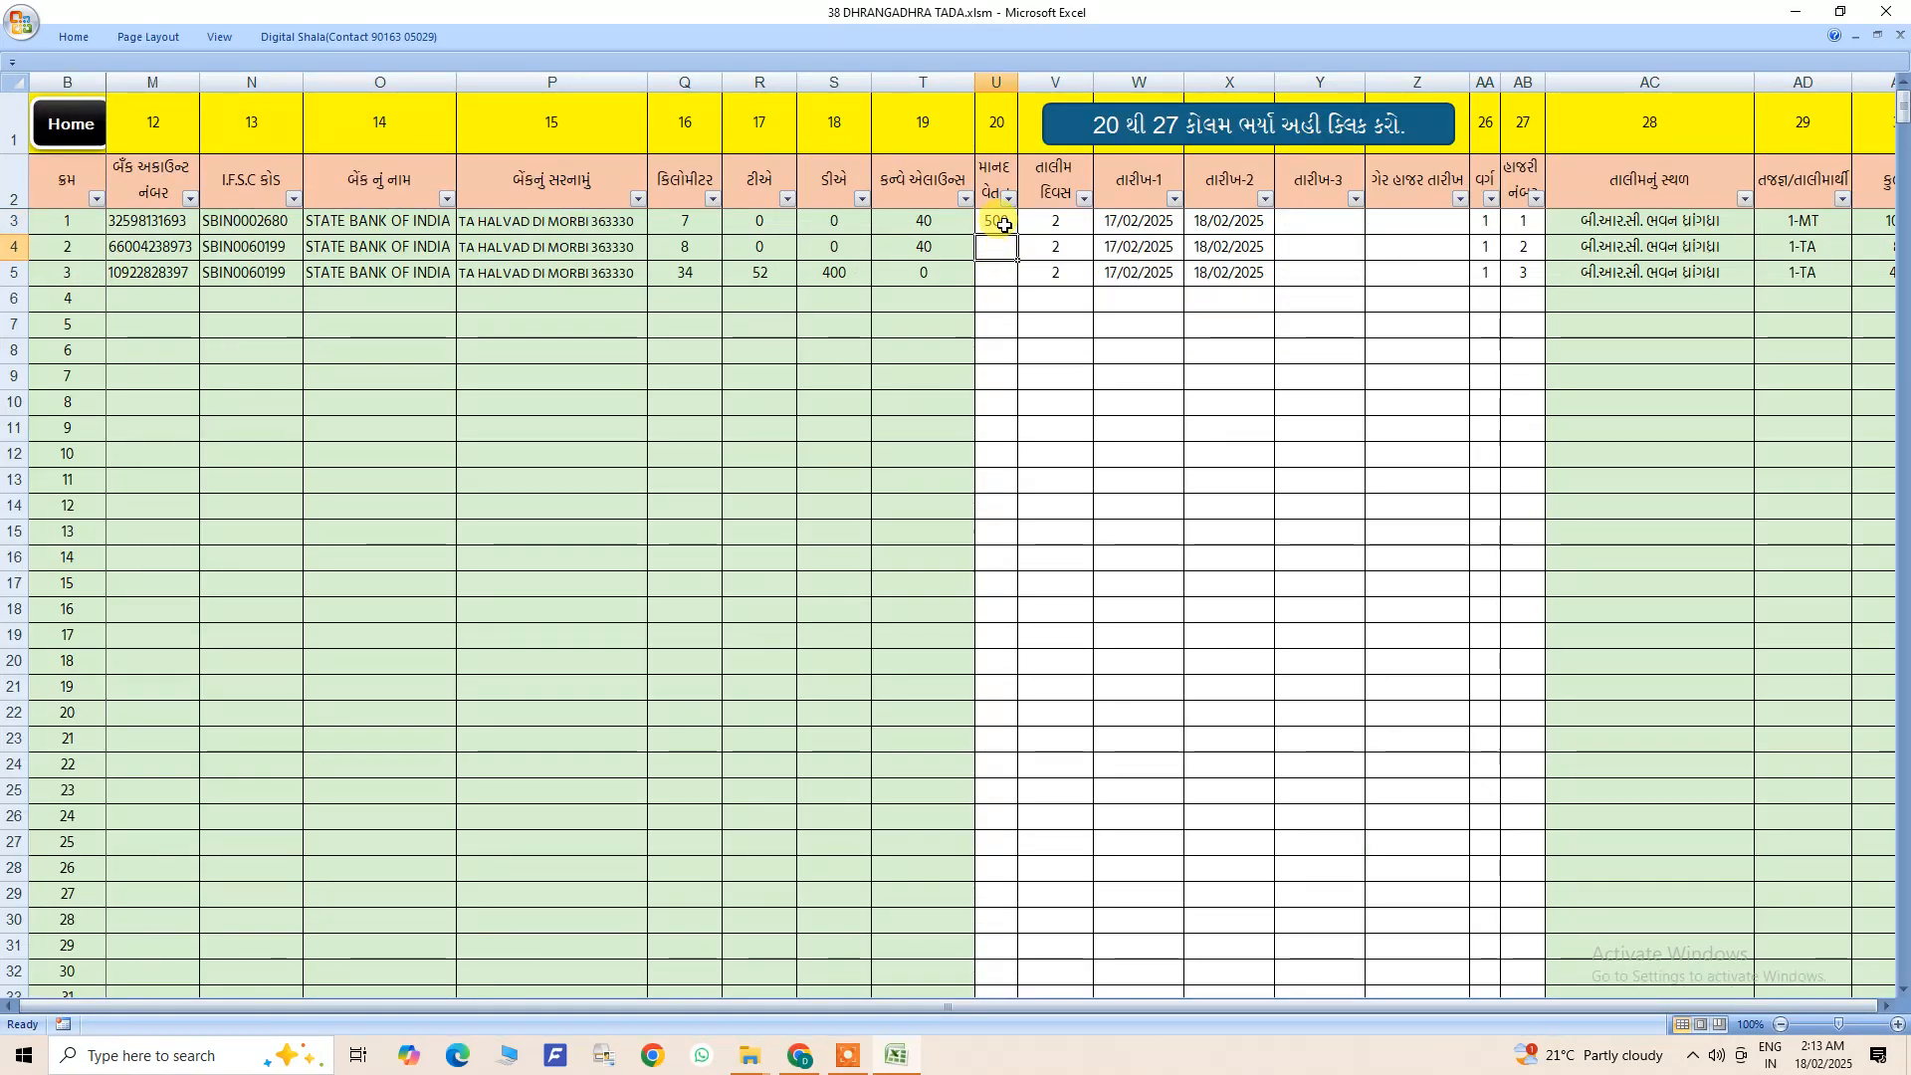
left_click(96, 133)
left_click(99, 414)
left_click(159, 379)
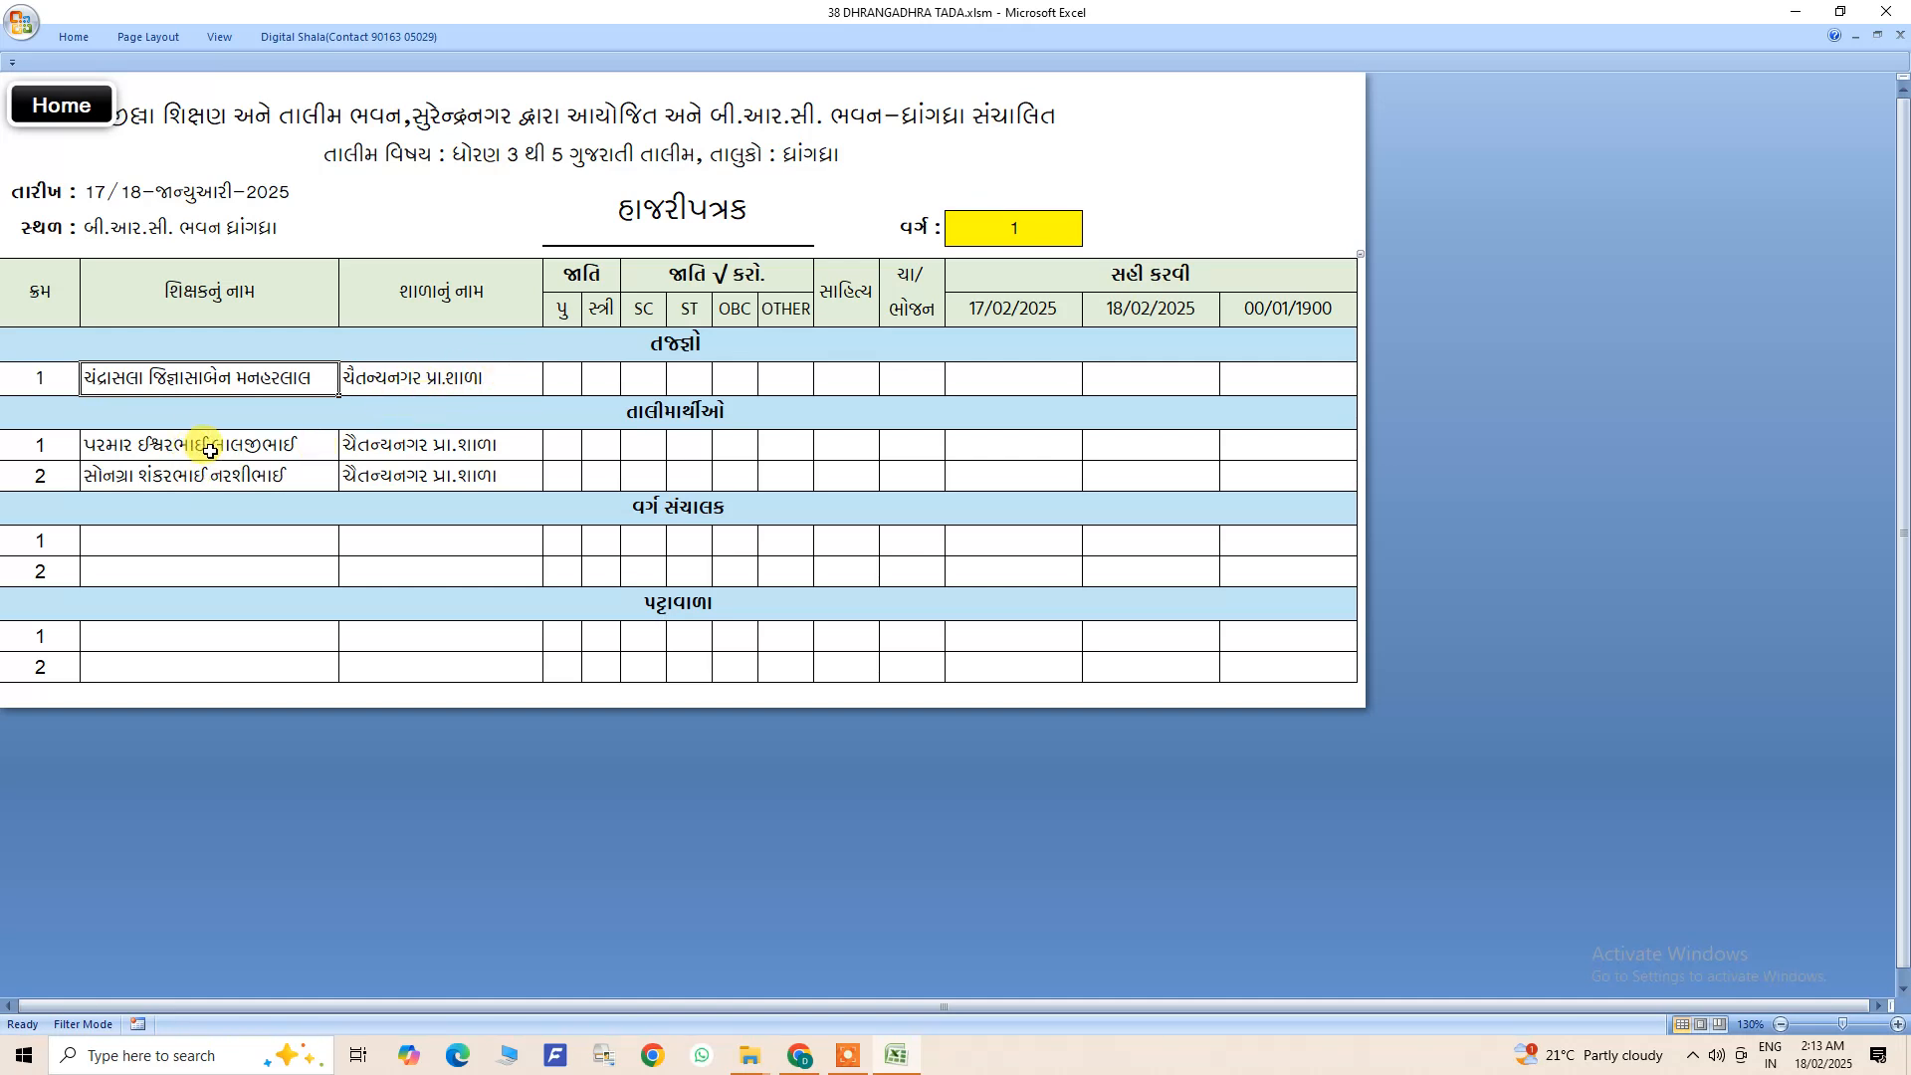
- Switch the attendance sheet to class 2 to view it, and set it back to class 1
left_click(1040, 231)
left_click(1092, 239)
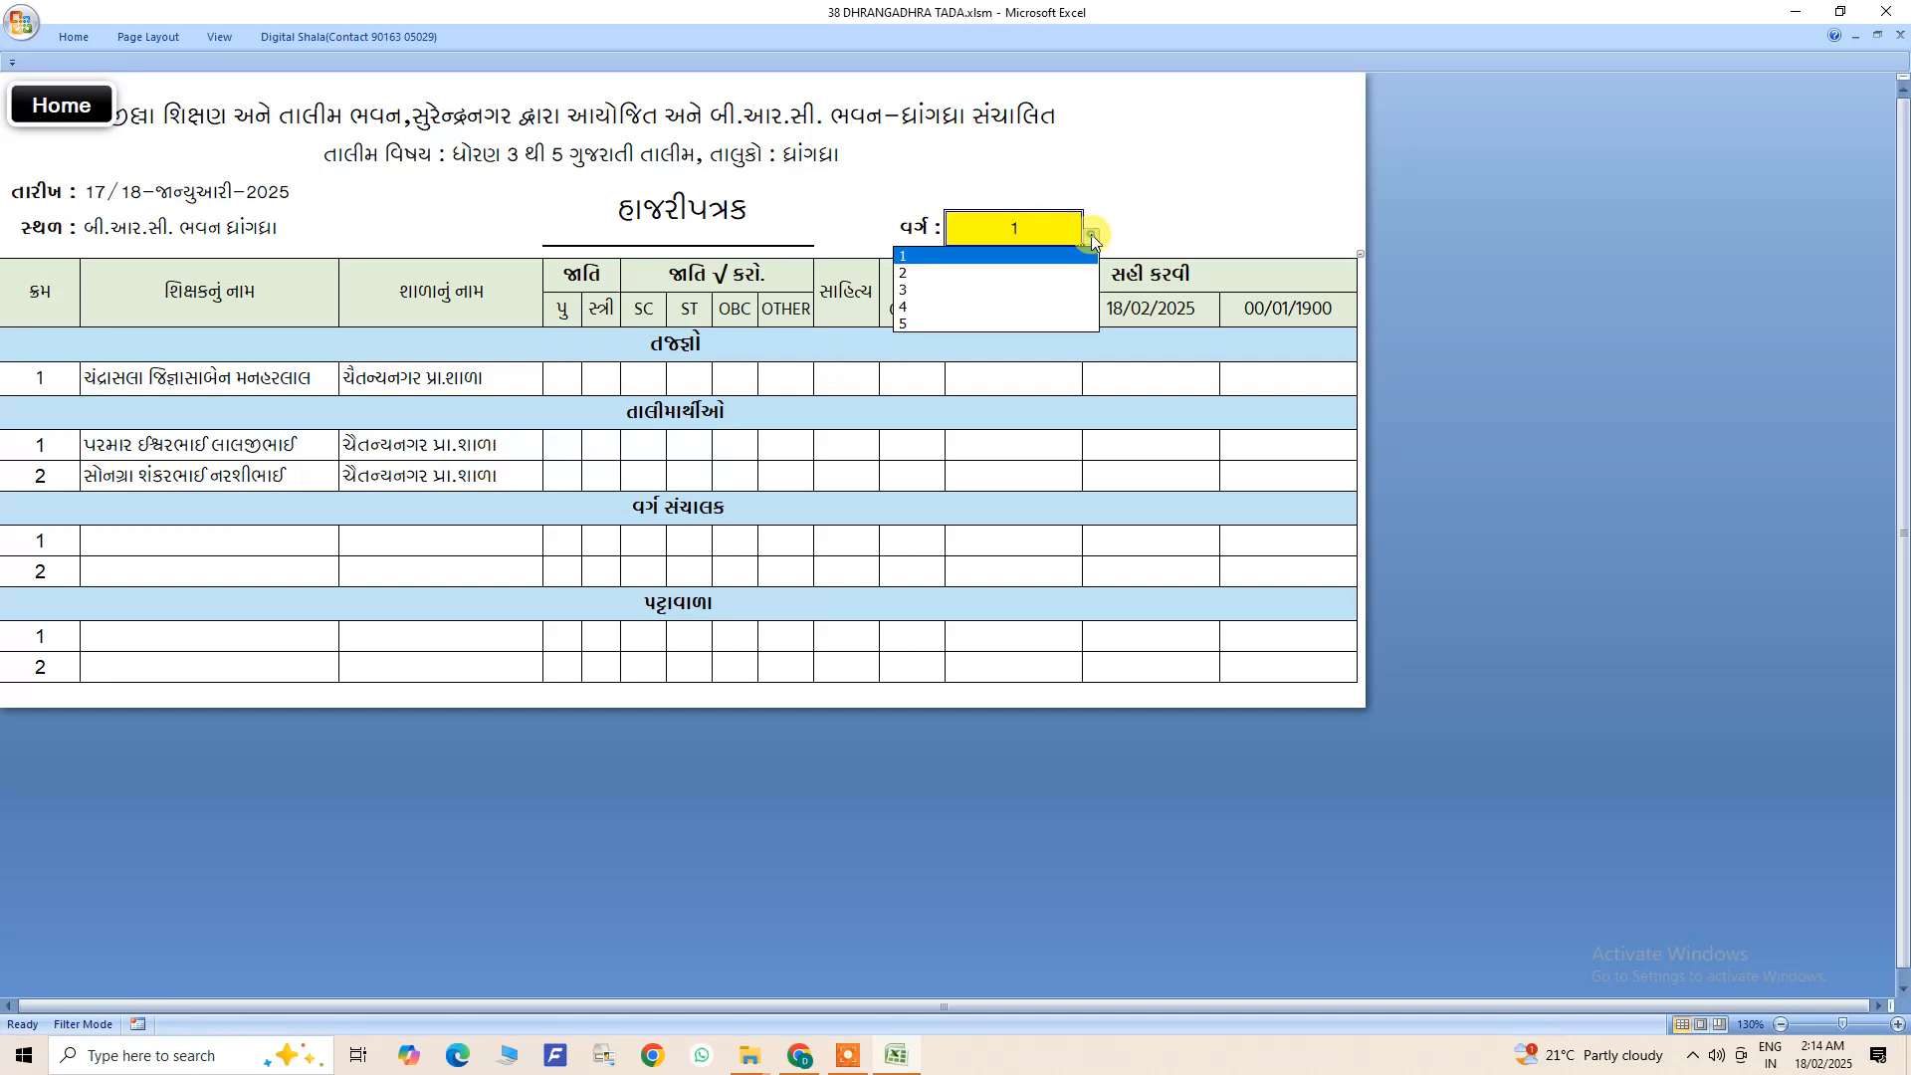
left_click(948, 272)
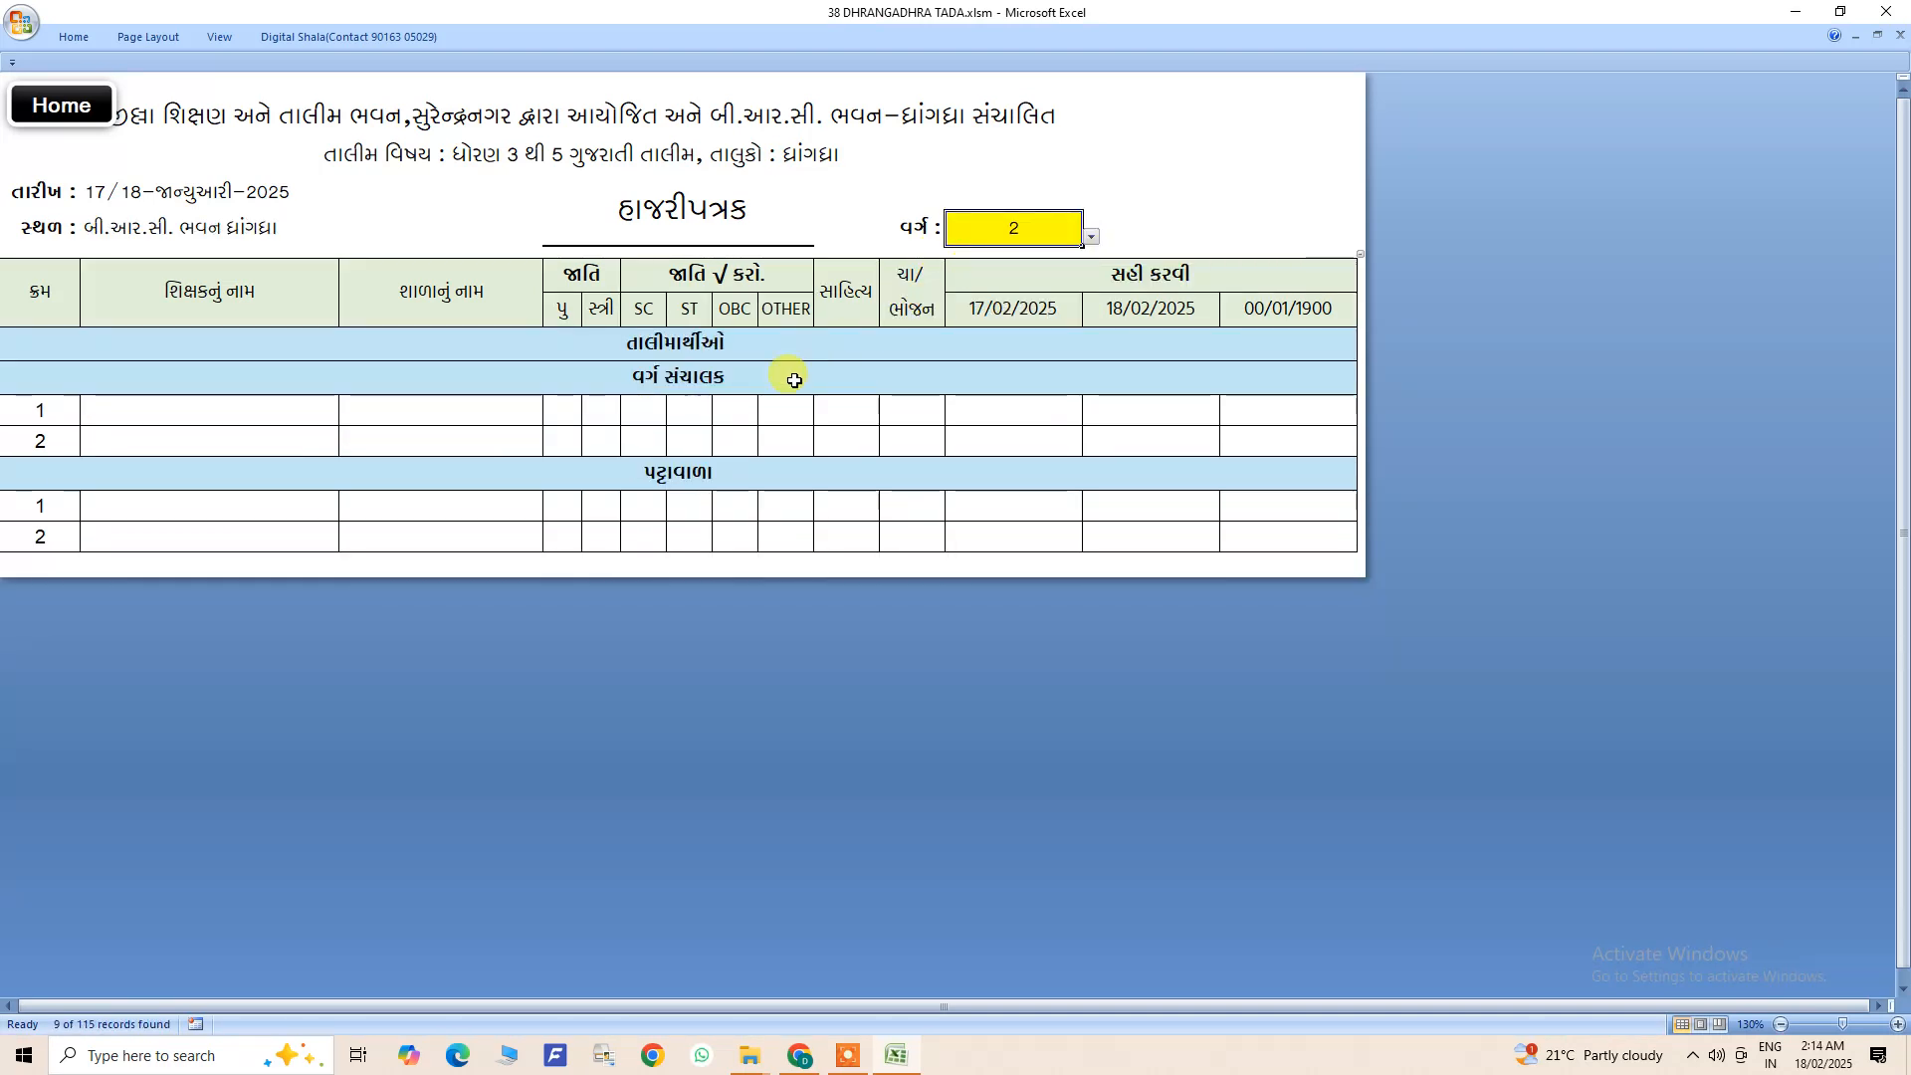
left_click(1092, 237)
left_click(973, 254)
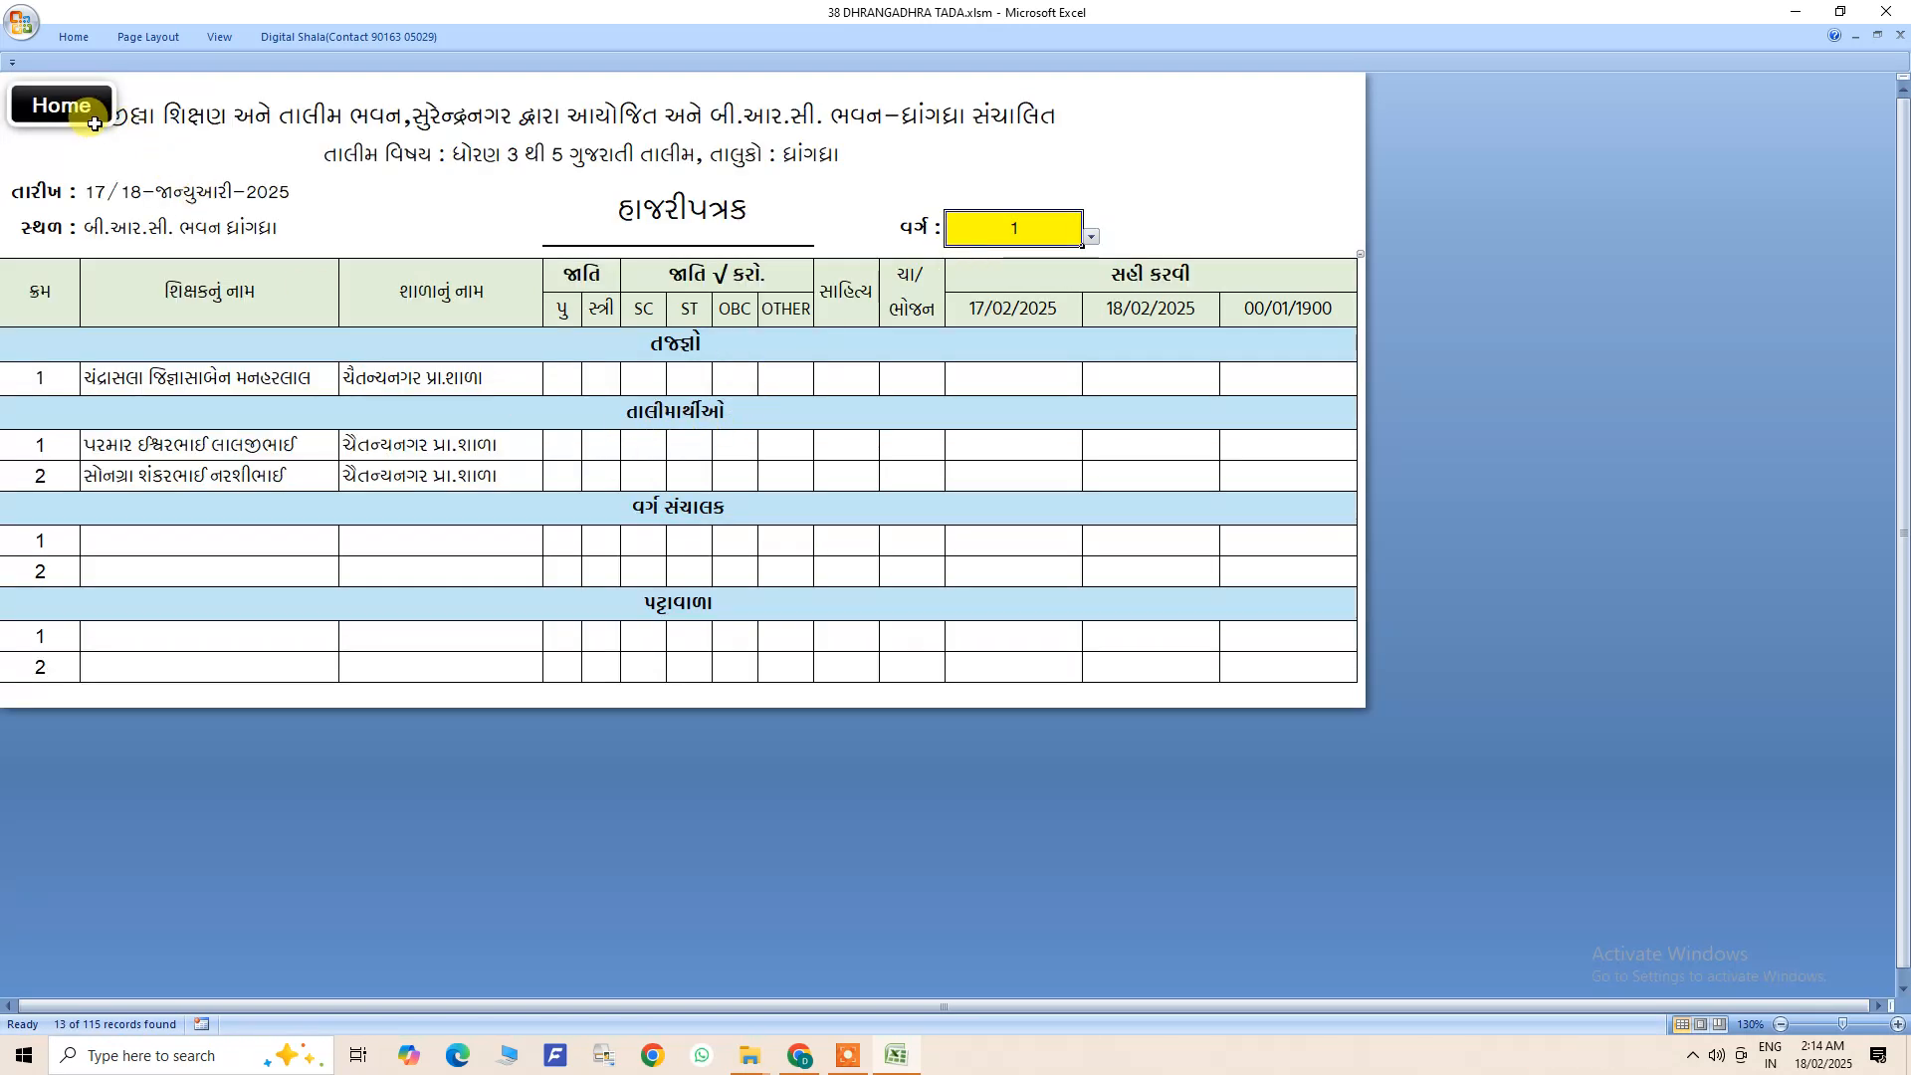
- Examine the blank name rows for class coordinators and peons on the class 1 attendance sheet
double_click(208, 550)
double_click(199, 572)
left_click(196, 627)
left_click(192, 660)
left_click(264, 540)
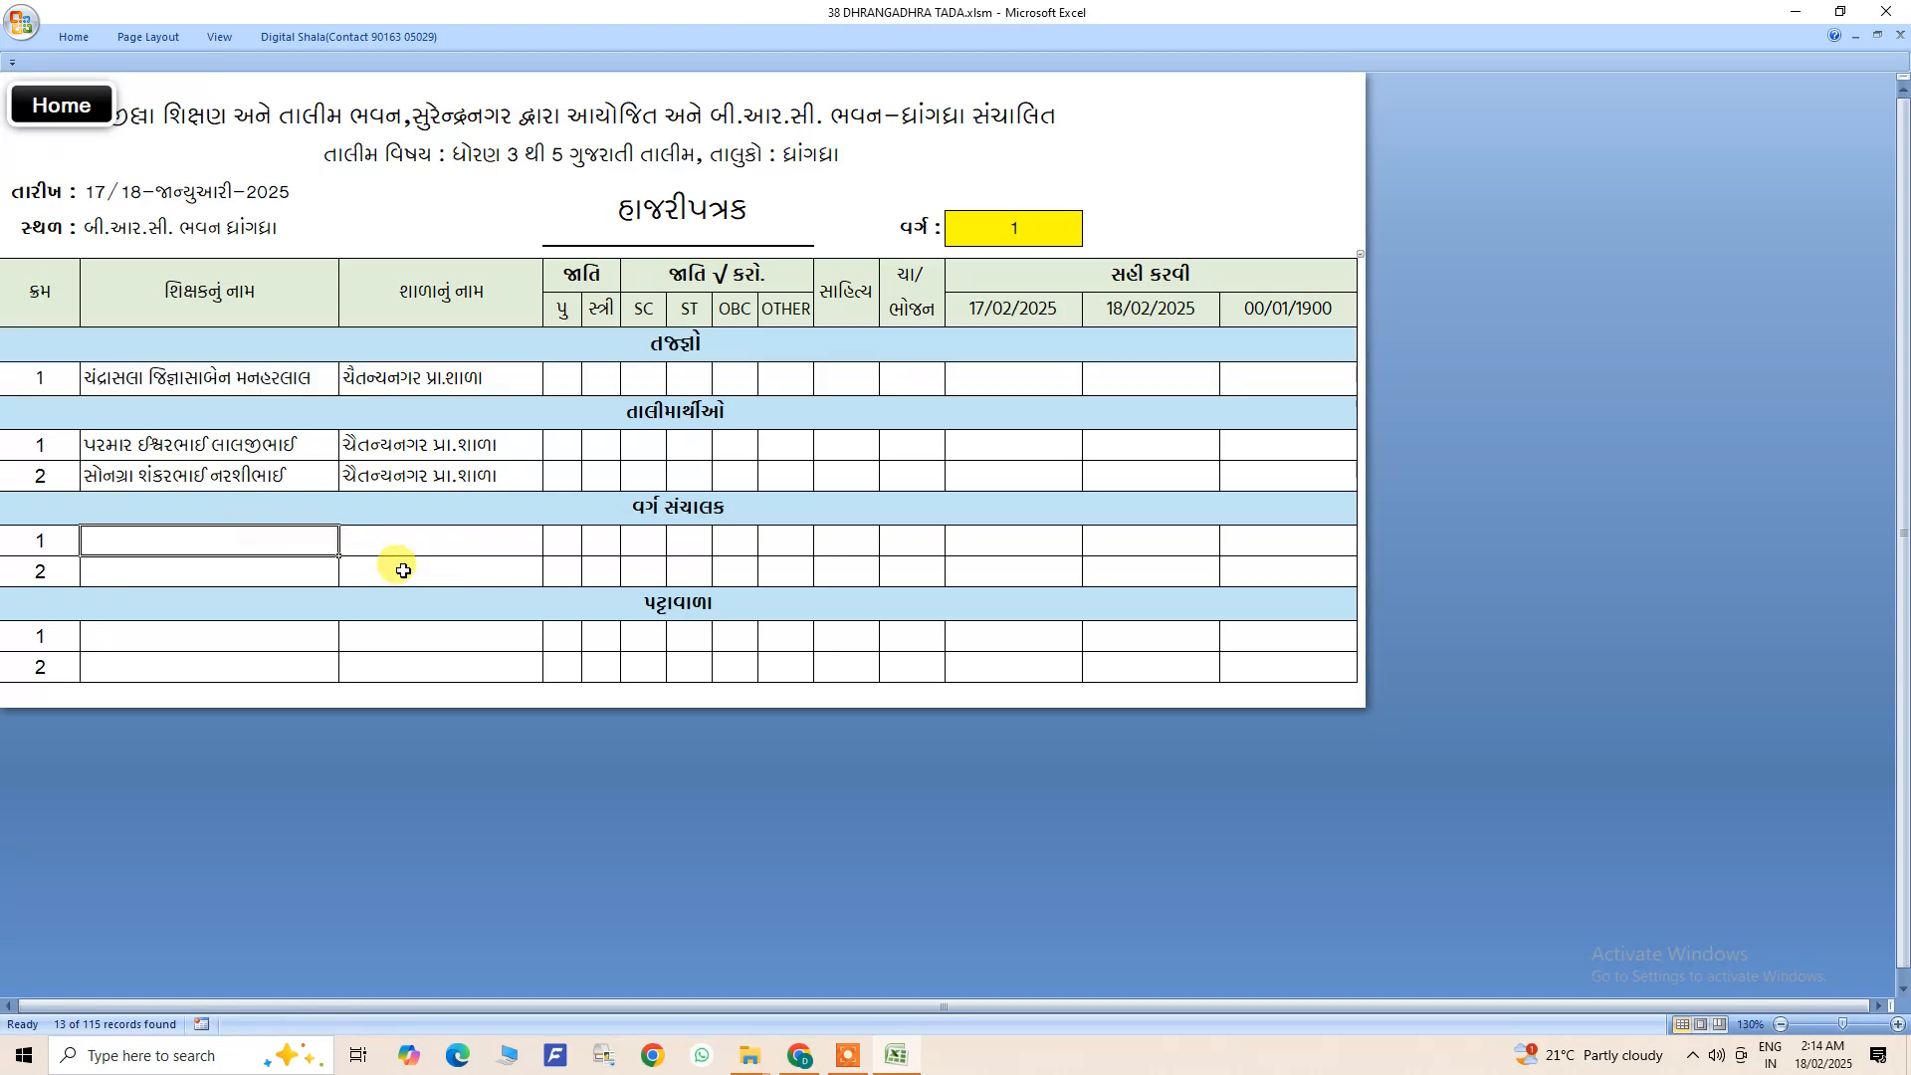
- Return to the home sheet, open the attendance certificates and check the issue date cell against the date on both certificates
left_click(86, 117)
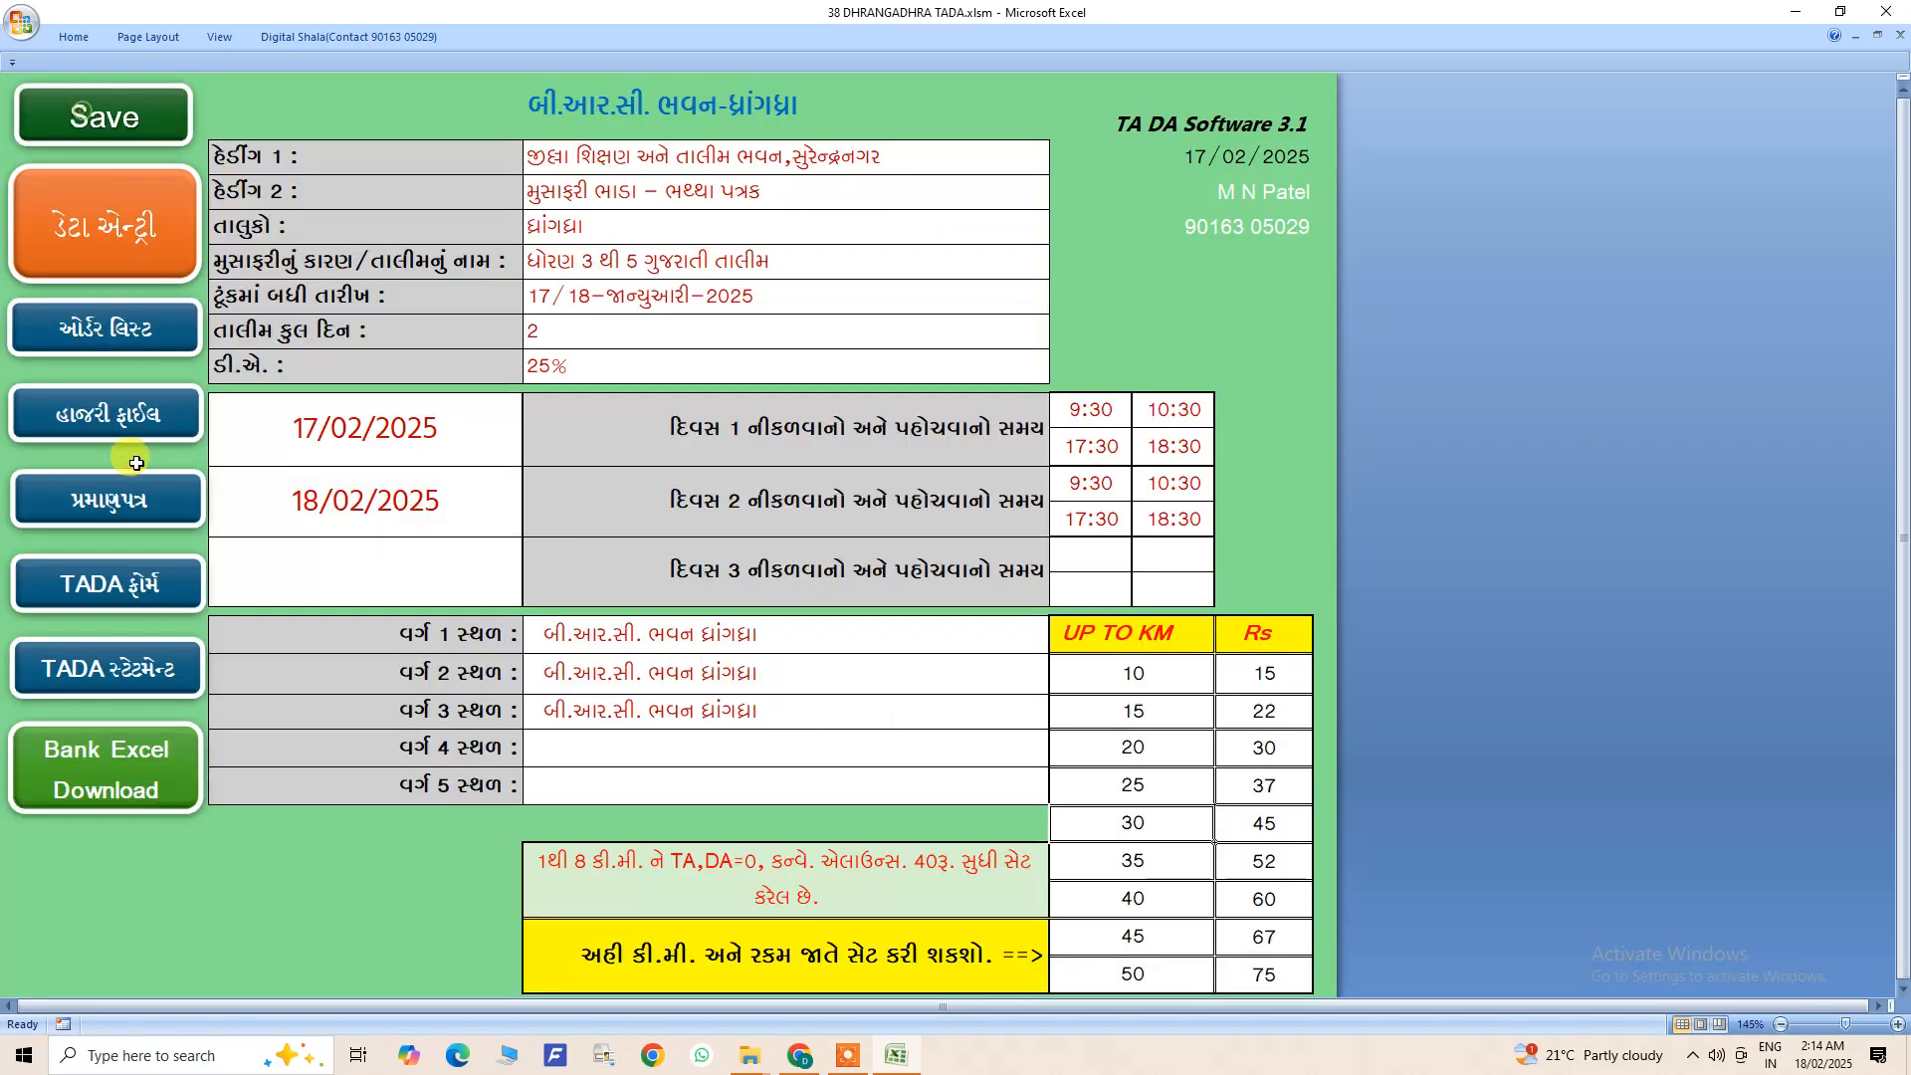
left_click(103, 510)
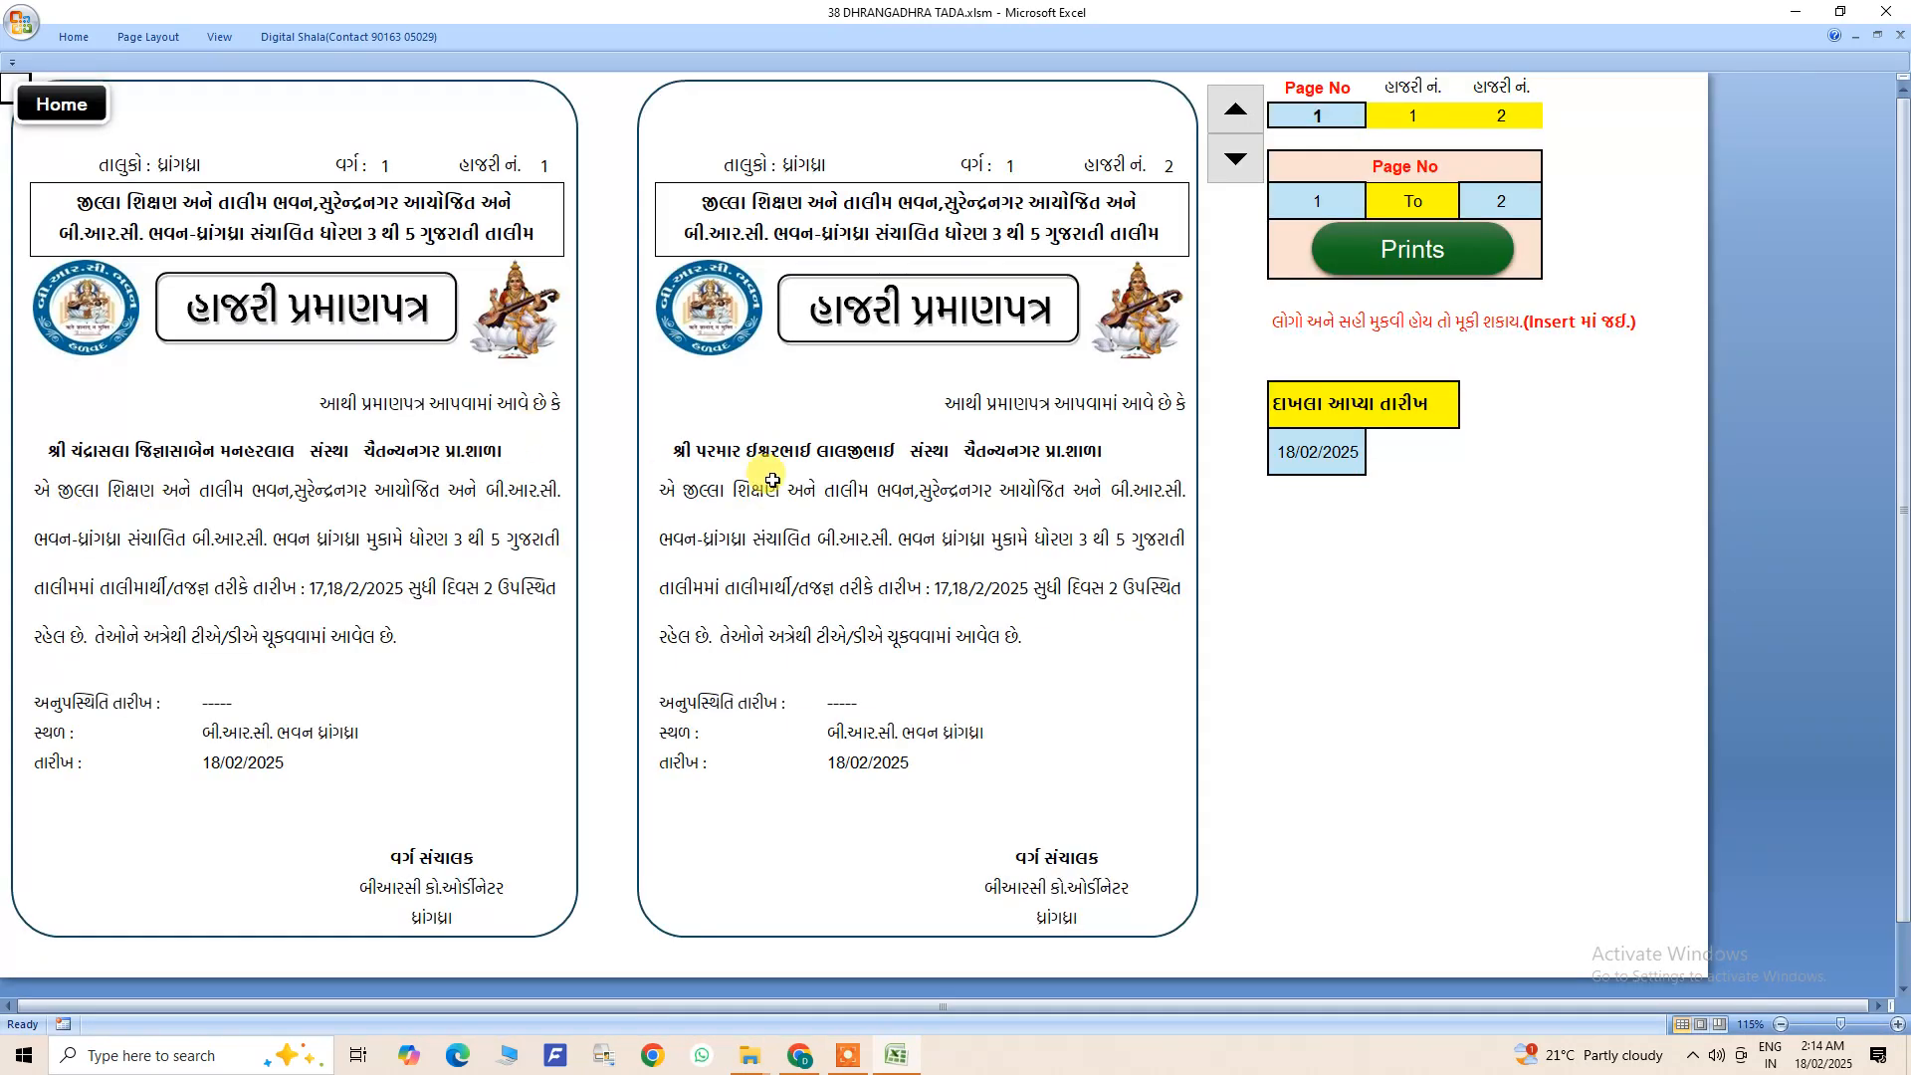
double_click(1310, 454)
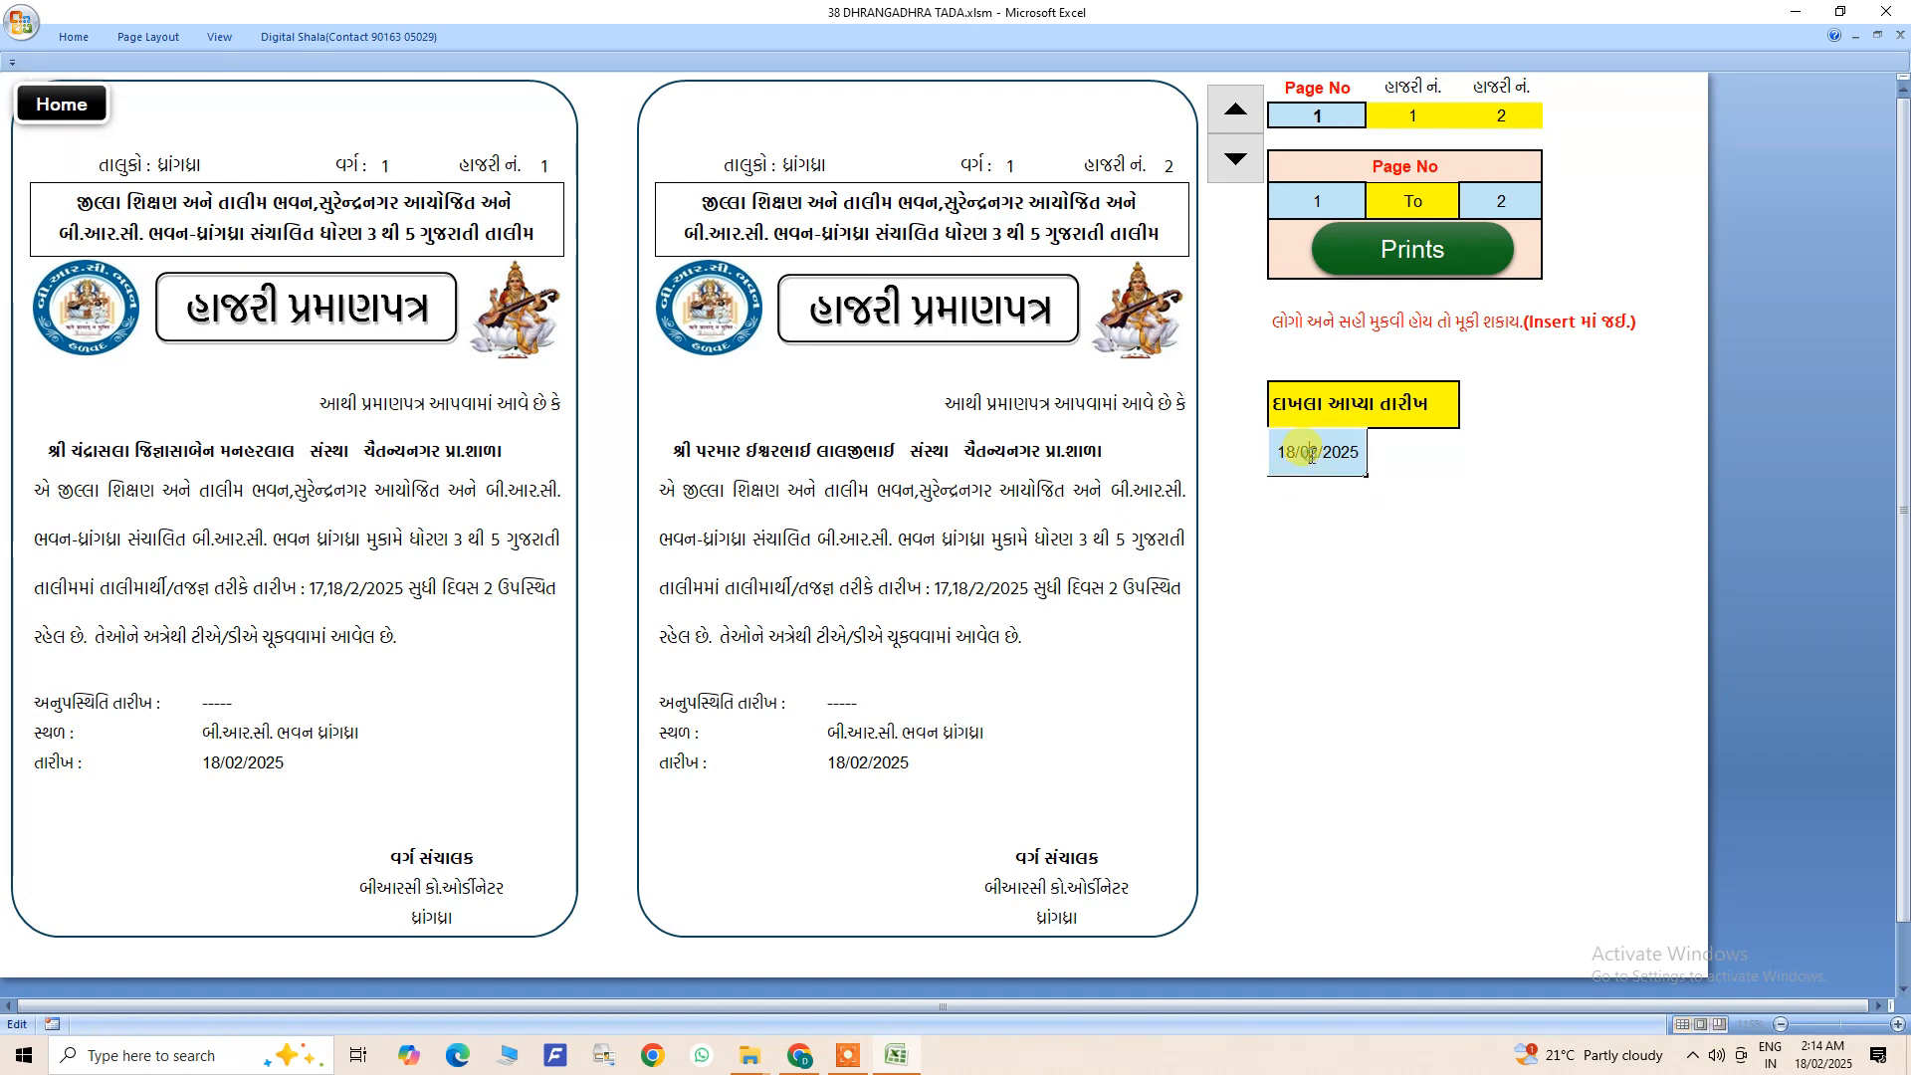
left_click(1313, 529)
left_click(1319, 457)
left_click(888, 768)
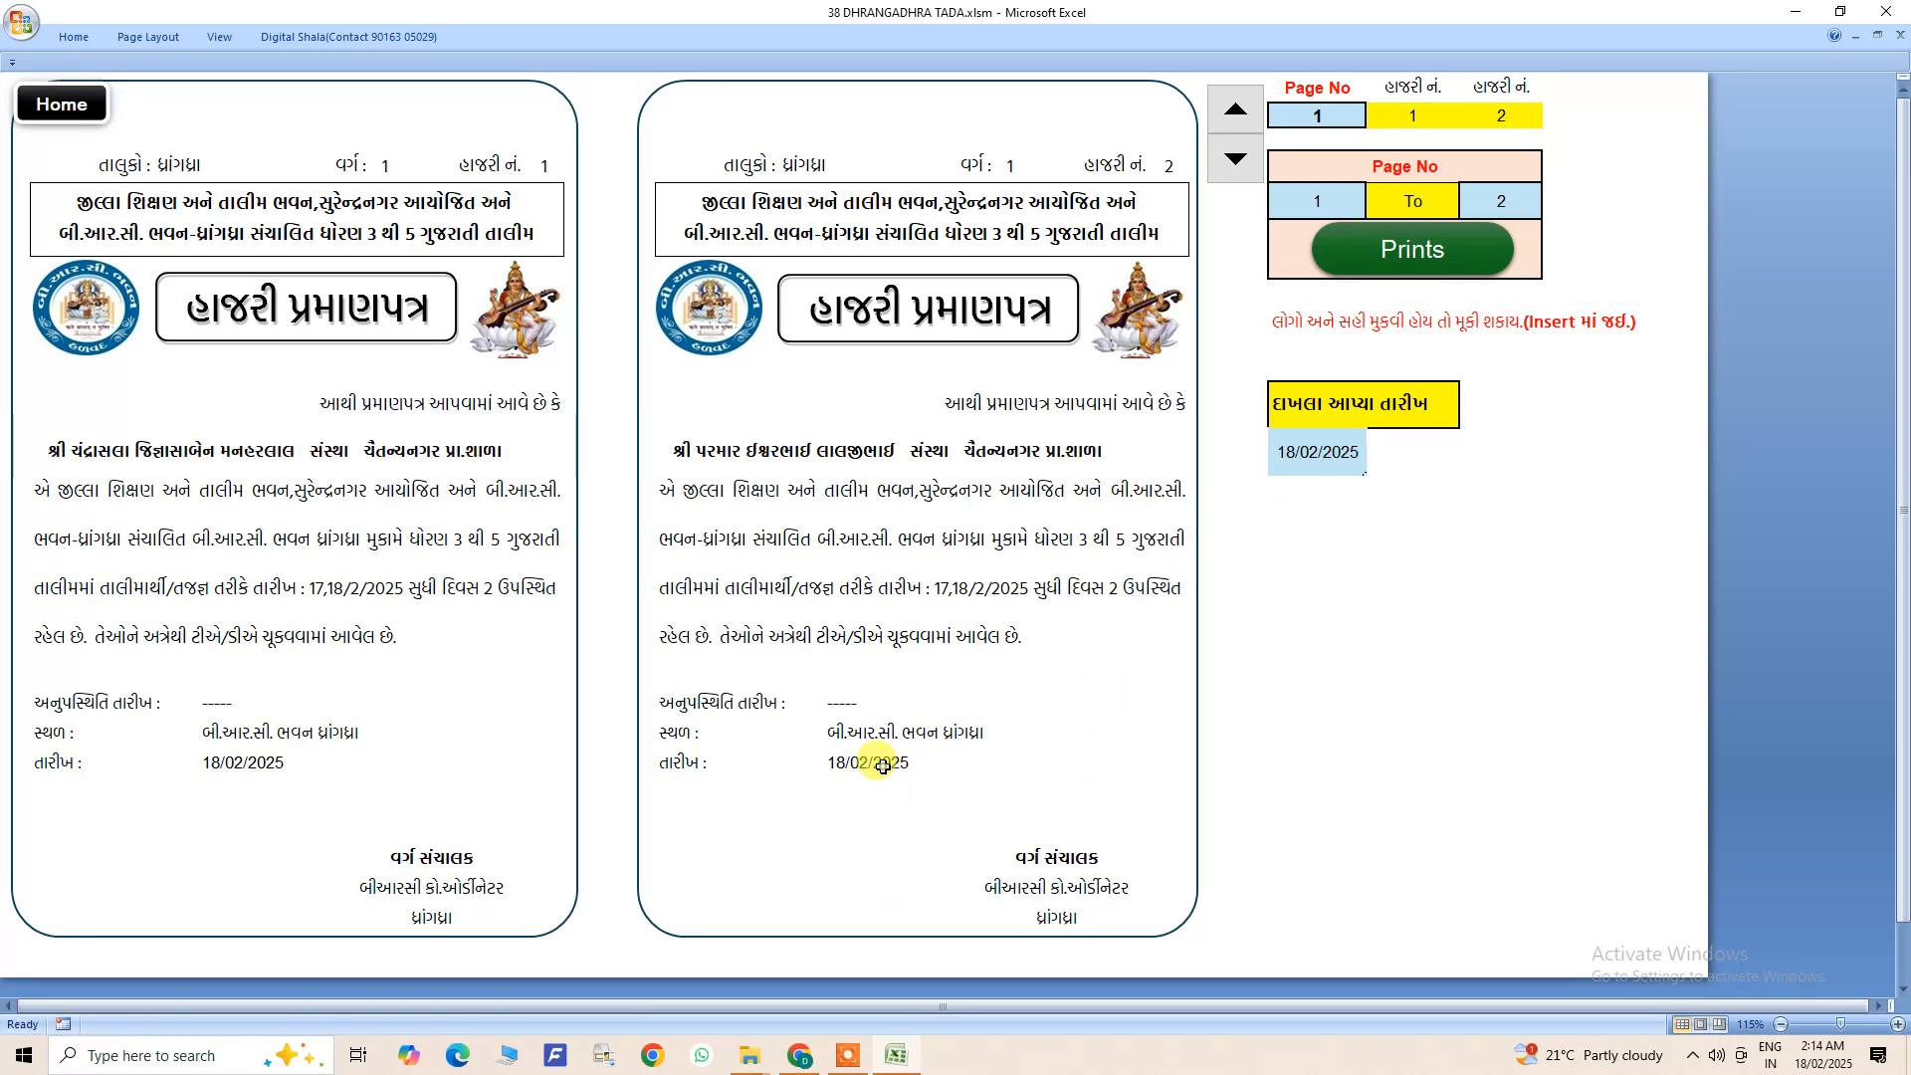
left_click(299, 768)
- Set the certificate issue date to 19/02/2025 and check the date line on both certificates
left_click(1324, 445)
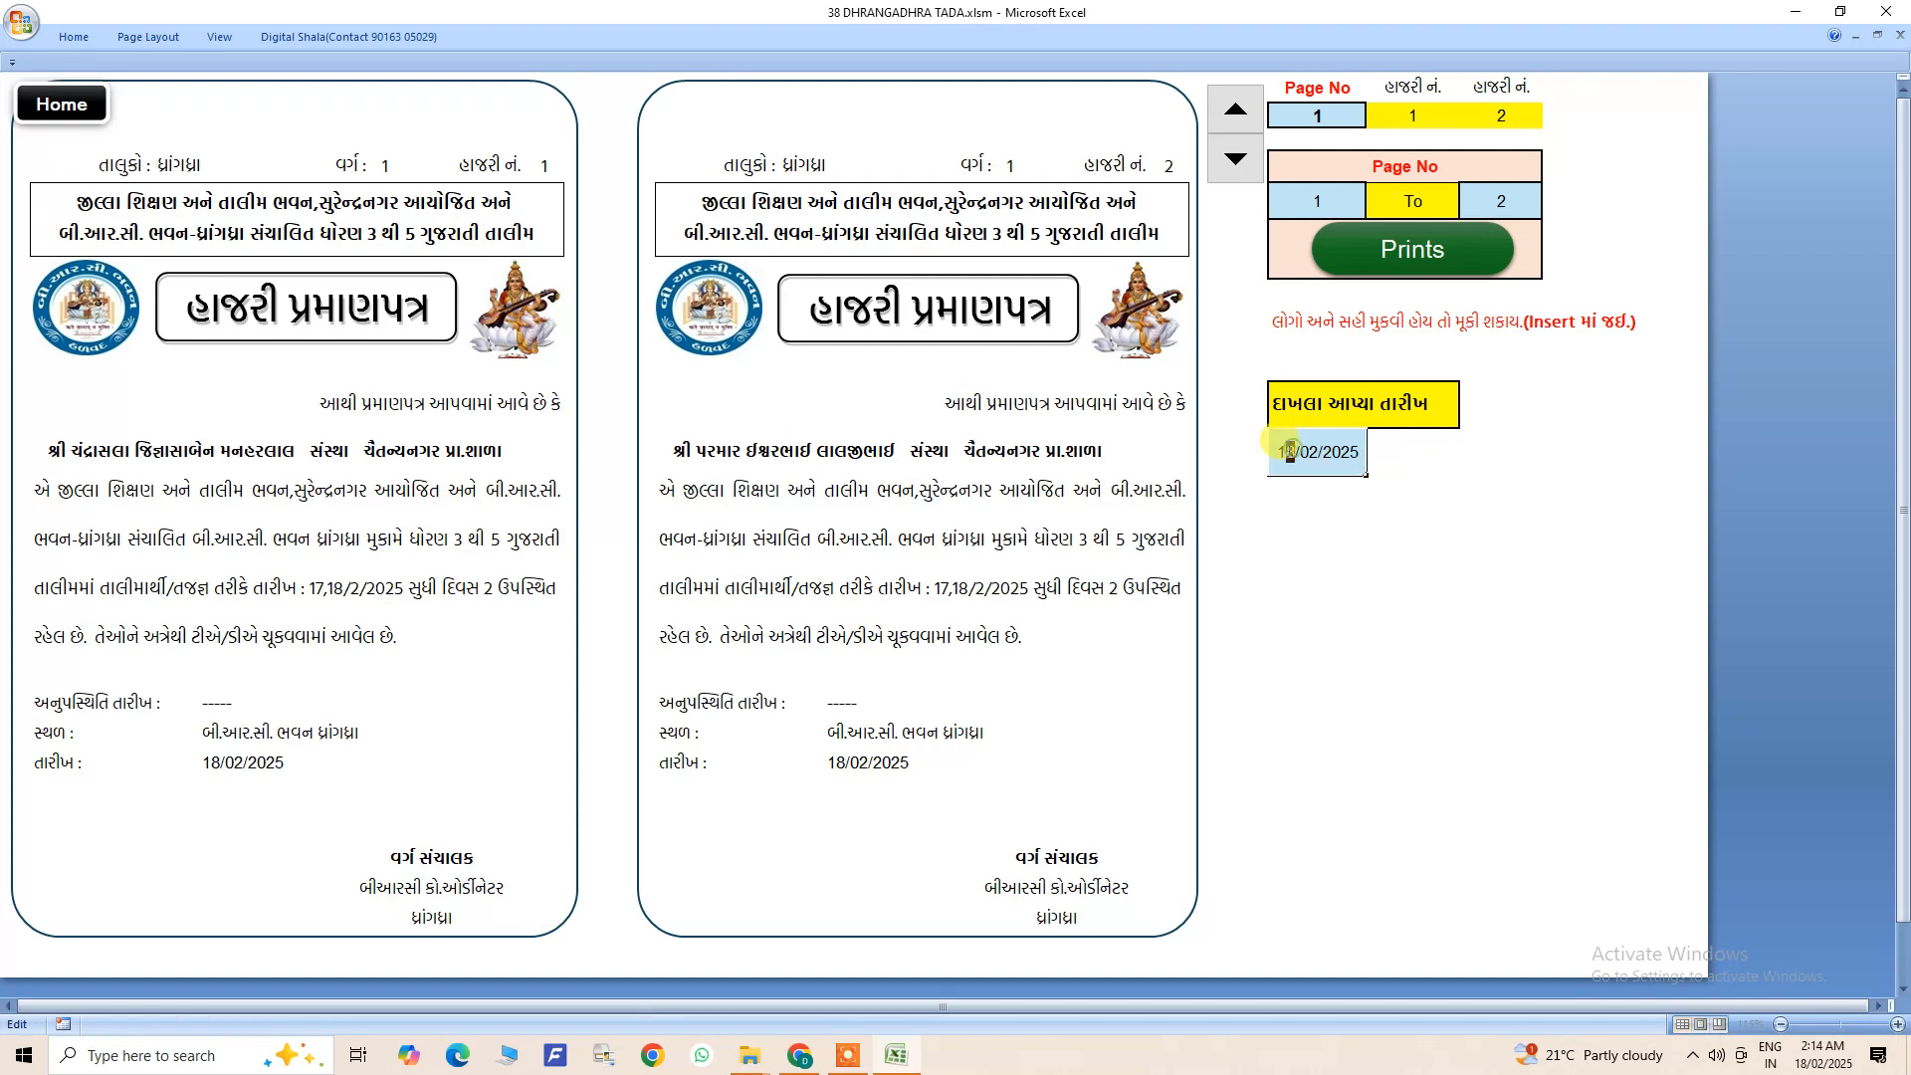
type("9")
left_click(1294, 518)
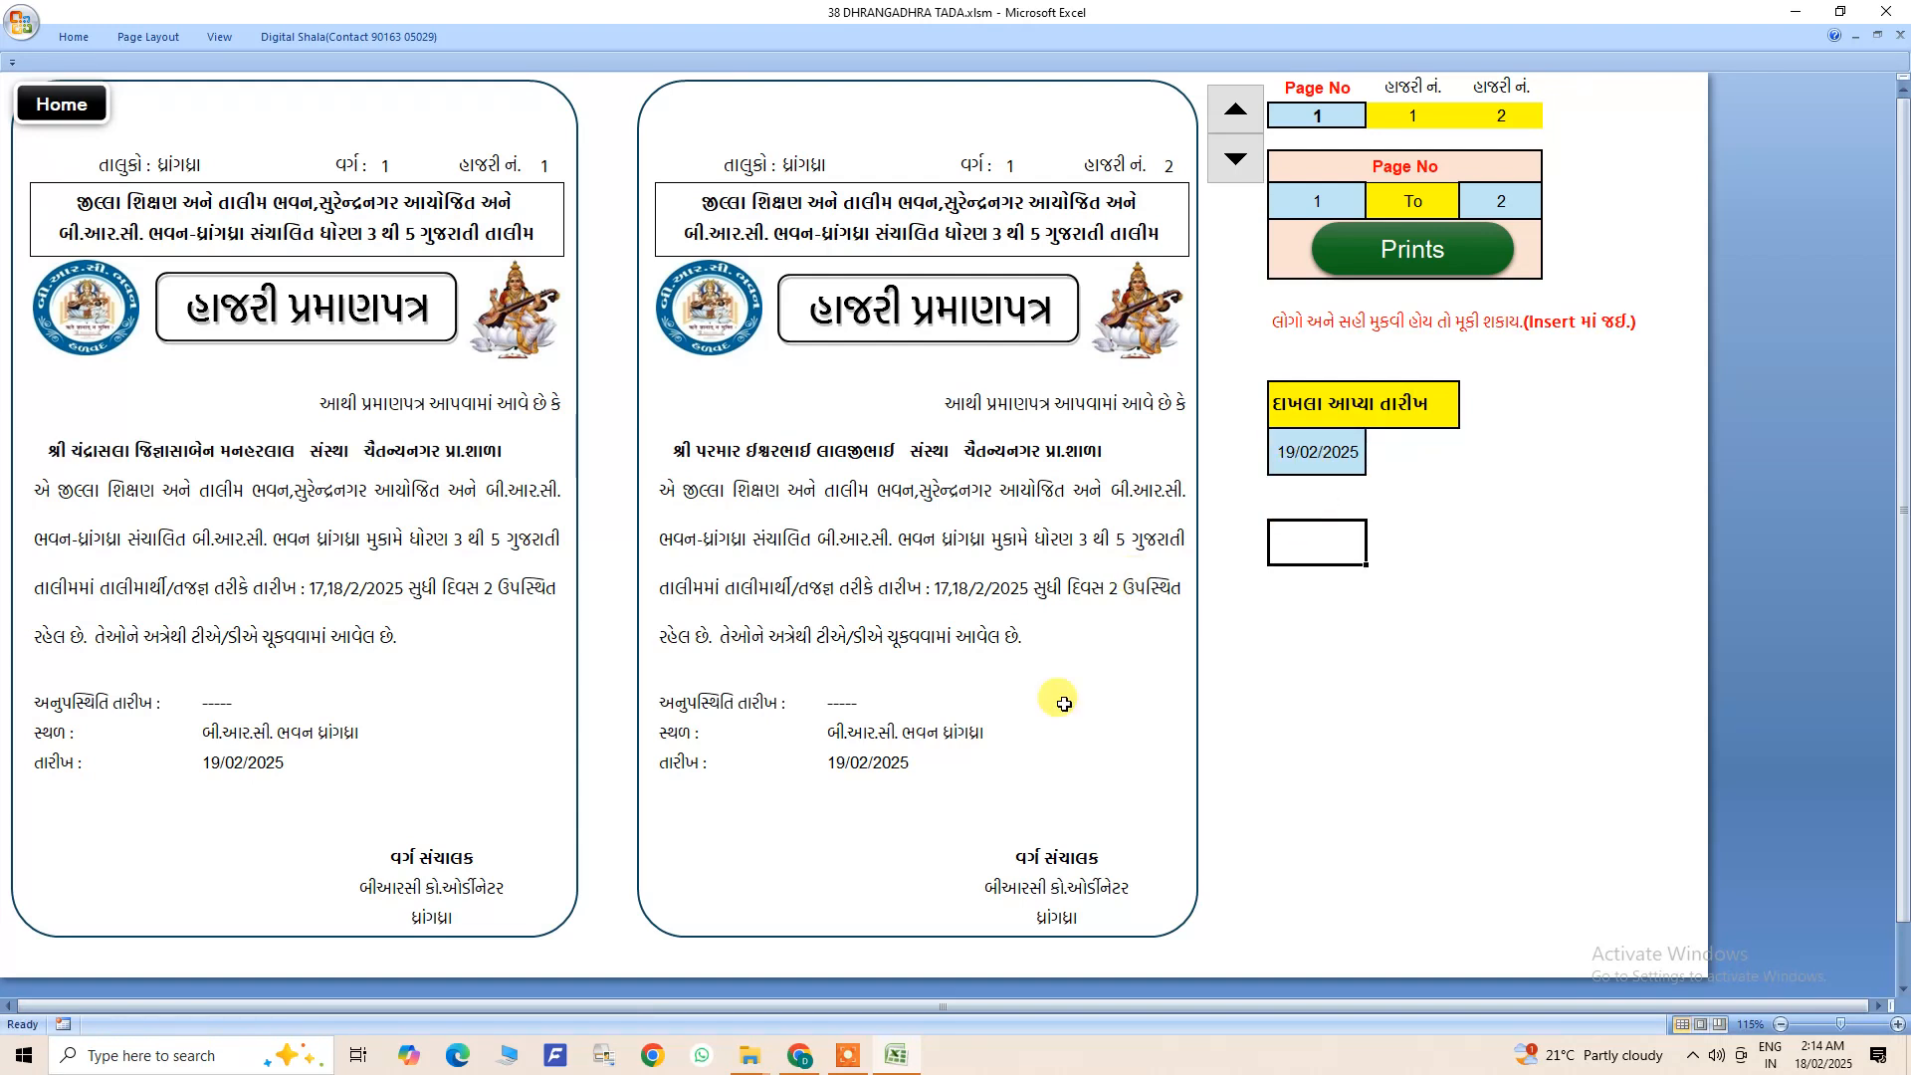
left_click(844, 768)
left_click(386, 765)
- Open the certificate issue date for editing again
double_click(1327, 453)
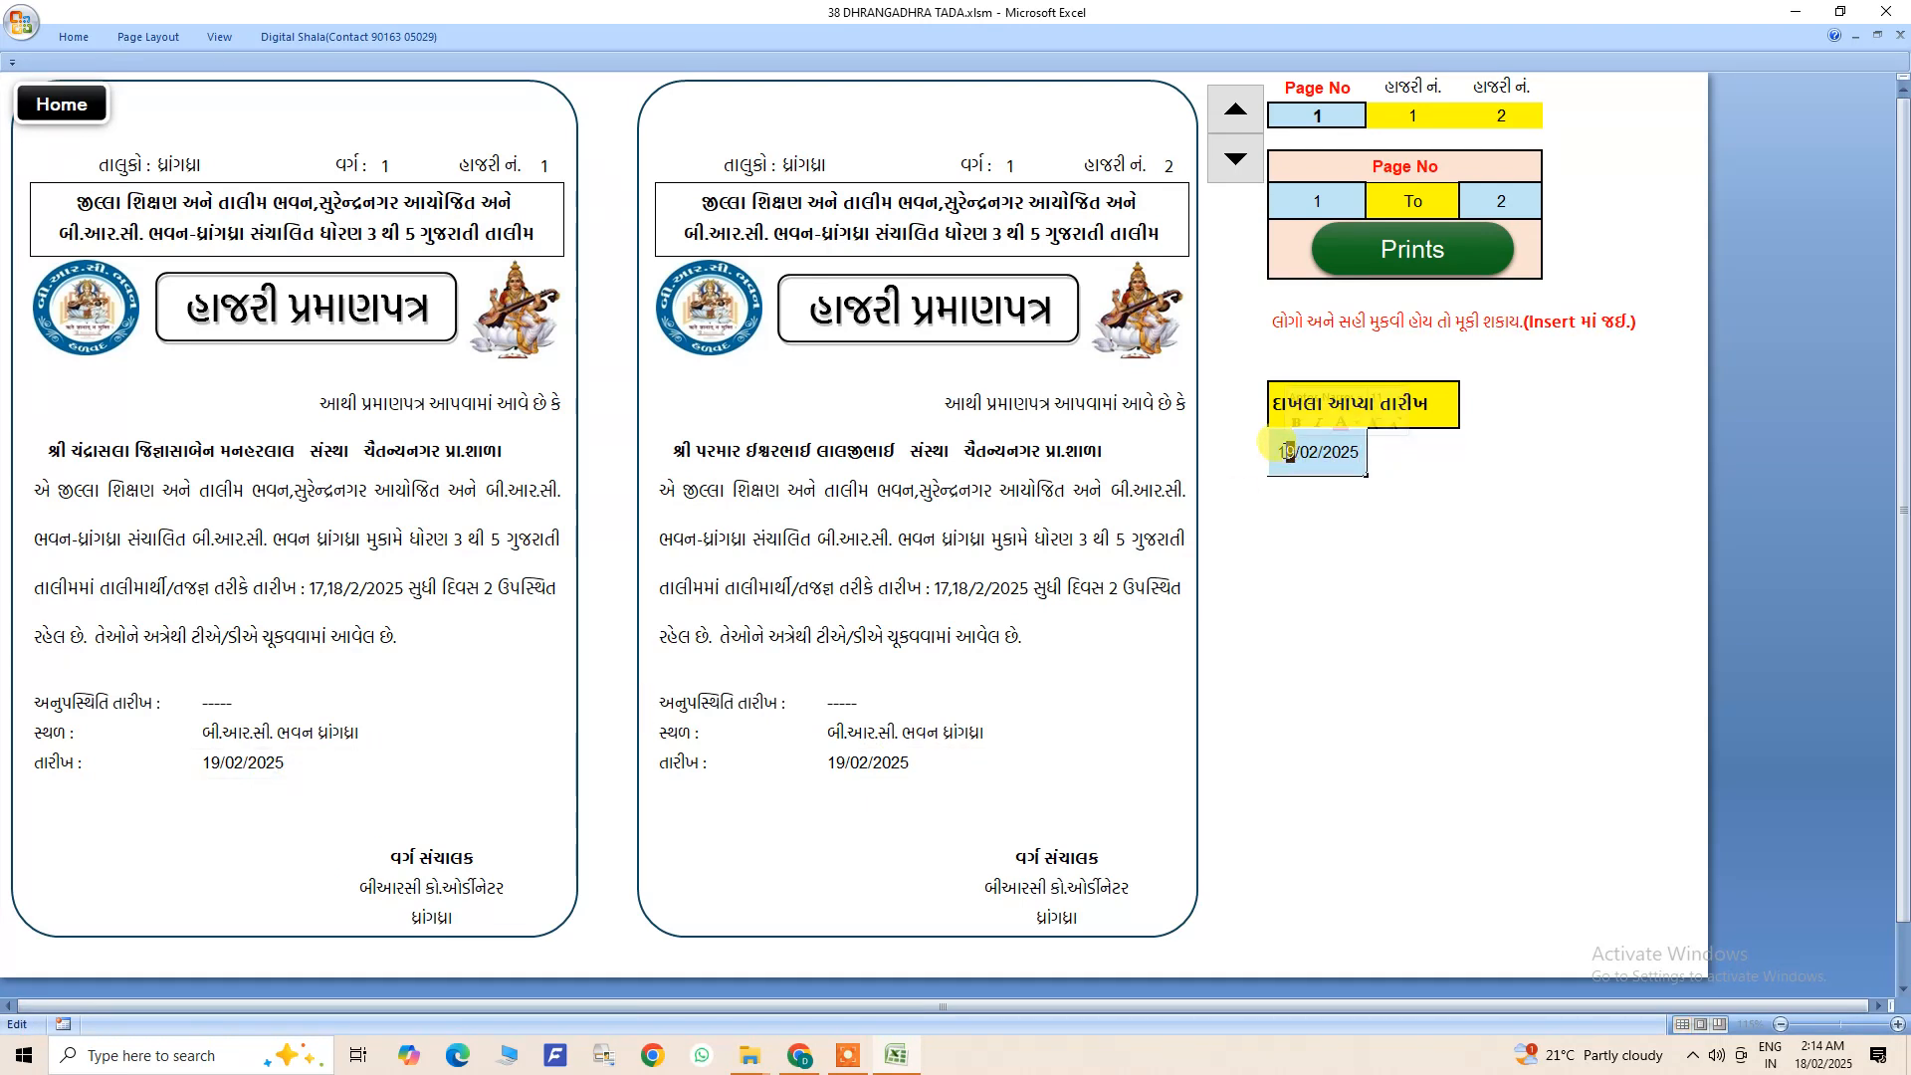
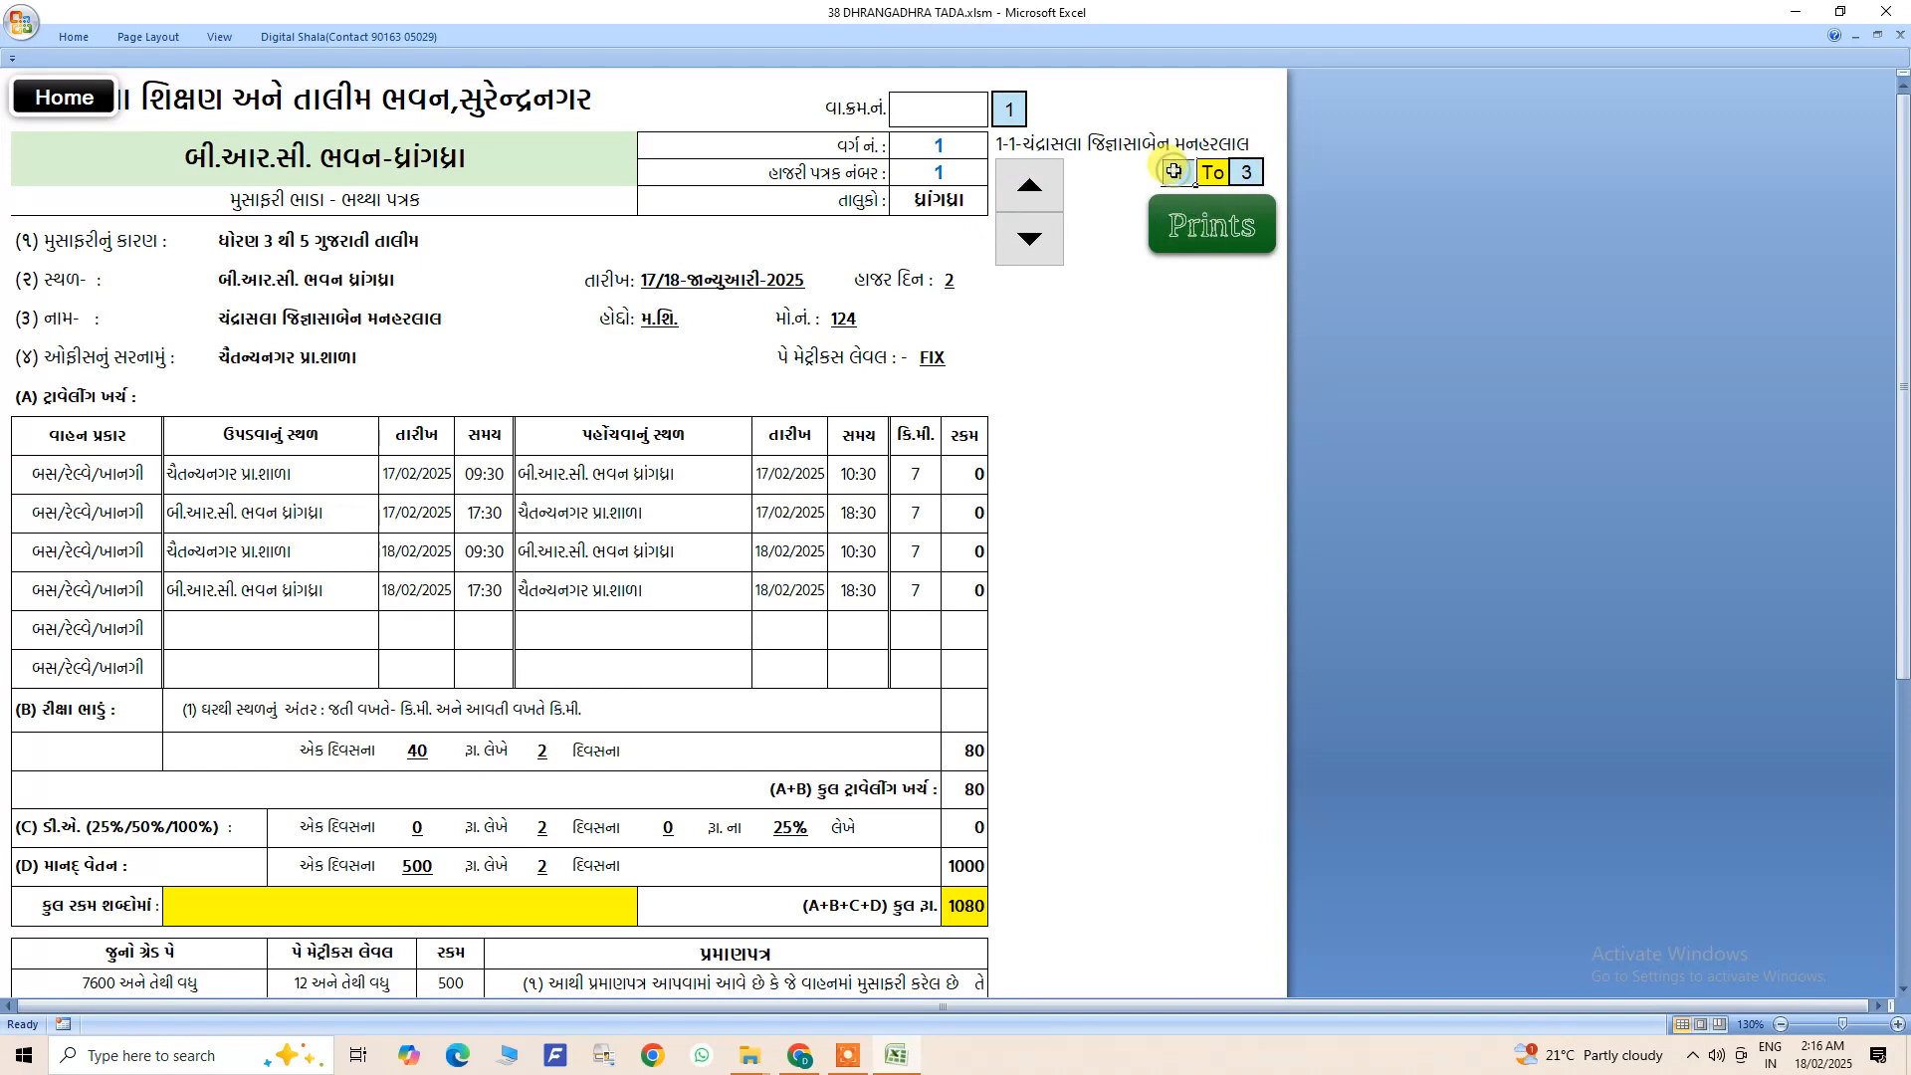
- Page through the TADA forms of trainees 1 to 3, compare their pay level and travel amounts, and return to trainee 1's form
scroll(746, 478, "down", 5)
scroll(750, 554, "up", 5)
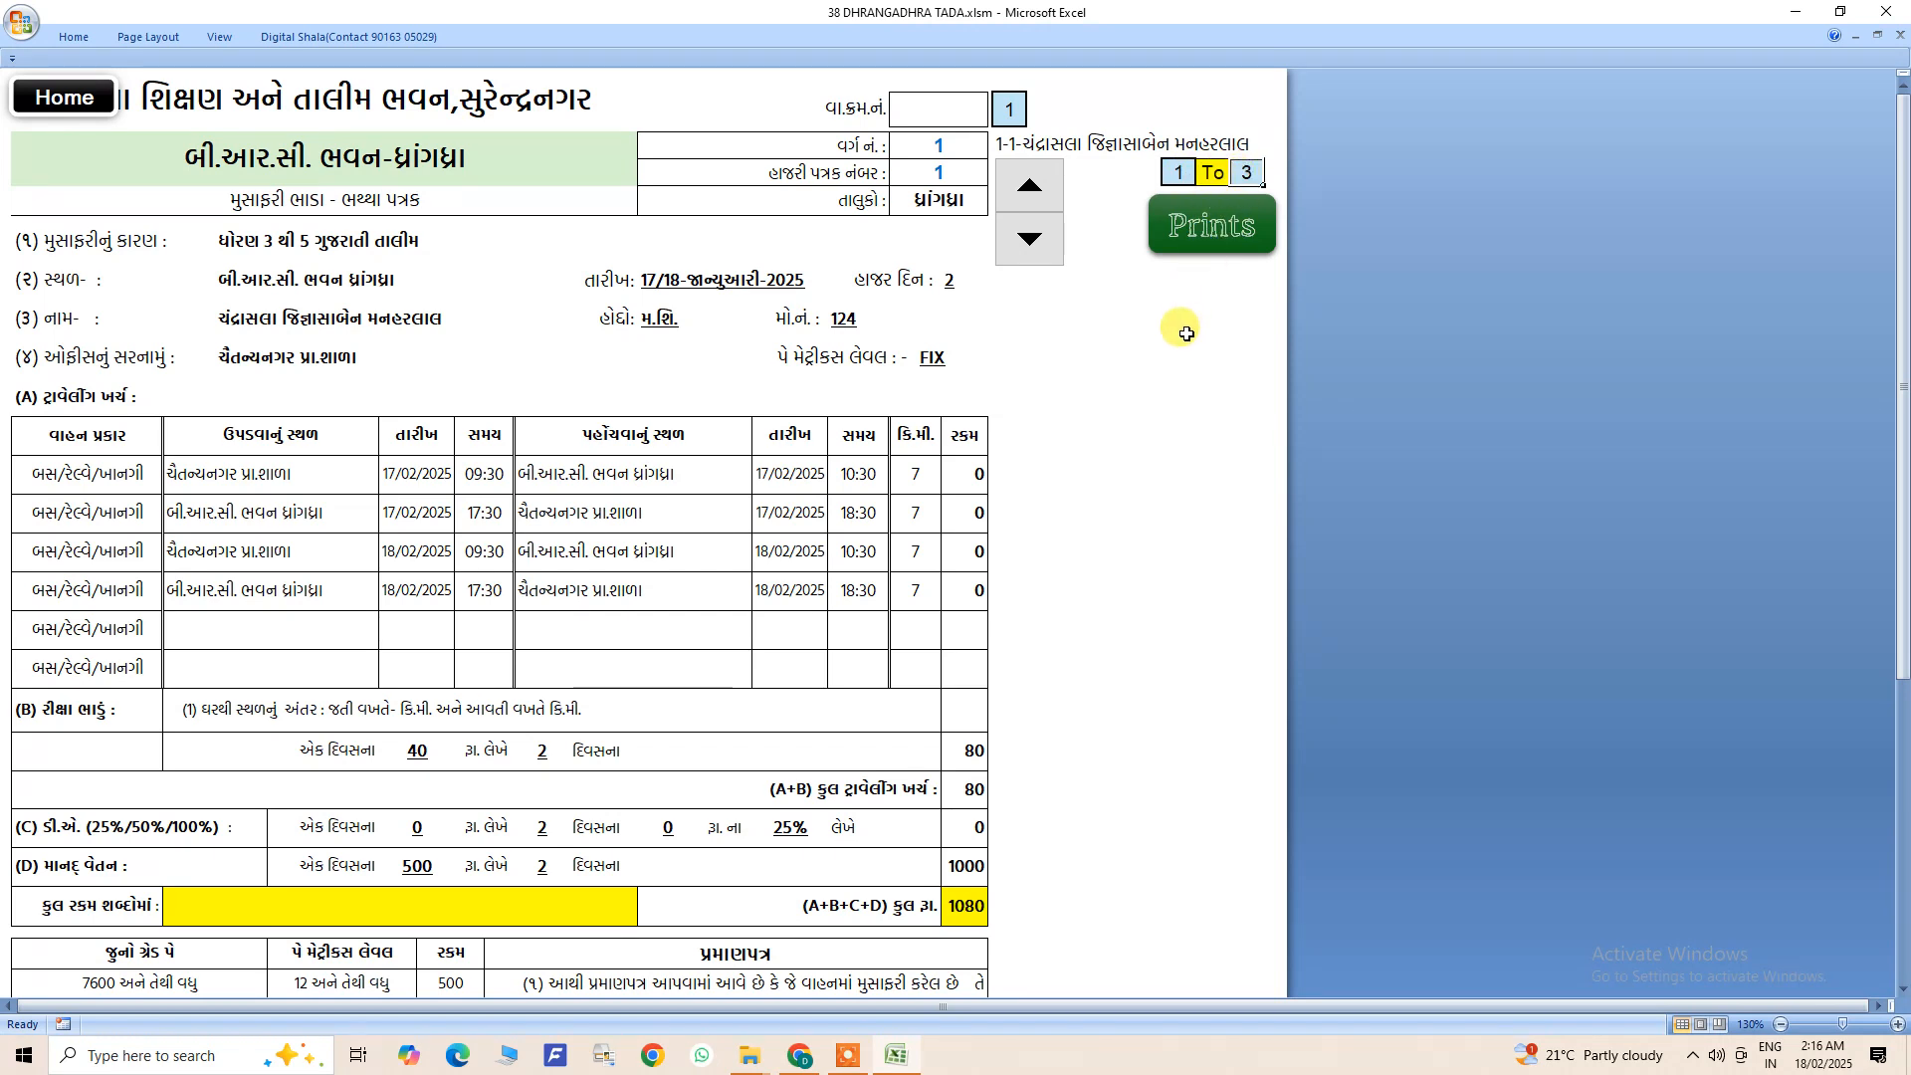
left_click(1037, 188)
left_click(1037, 189)
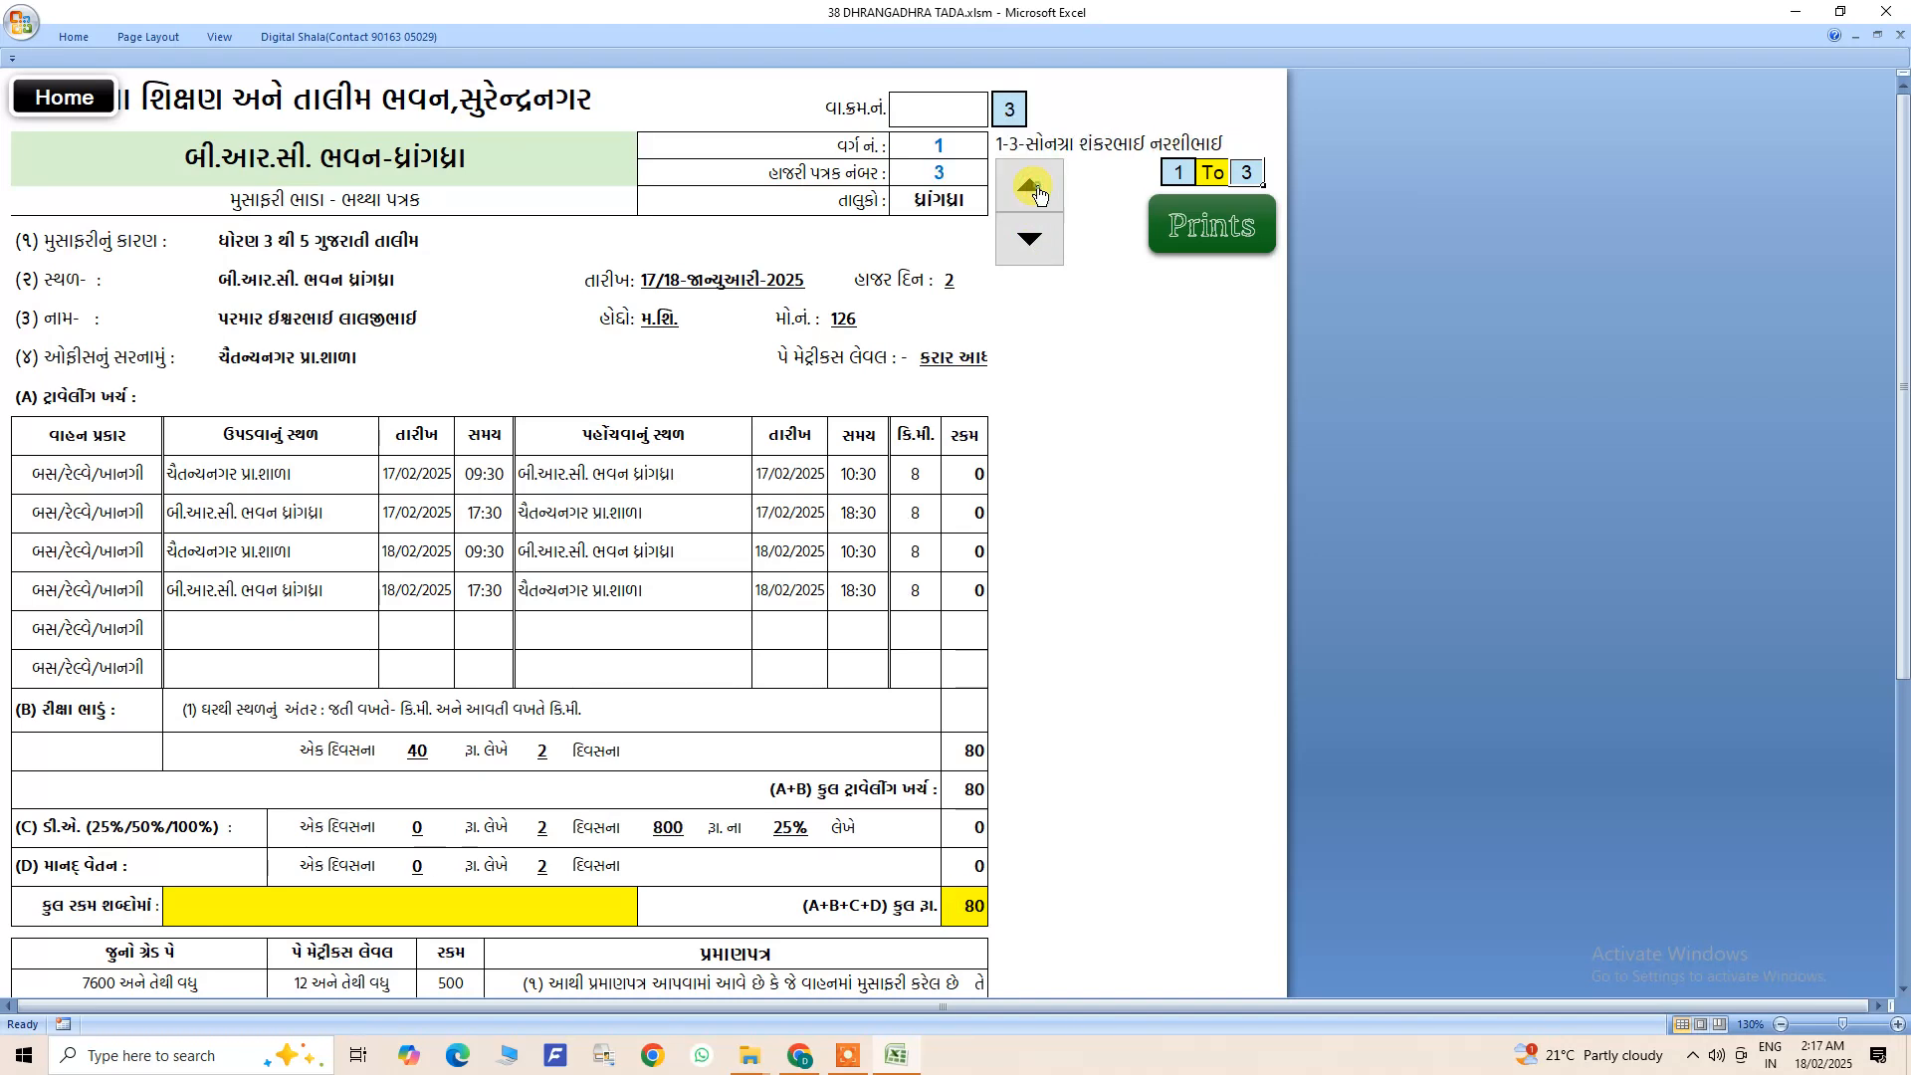
scroll(887, 554, "down", 2)
scroll(940, 468, "up", 2)
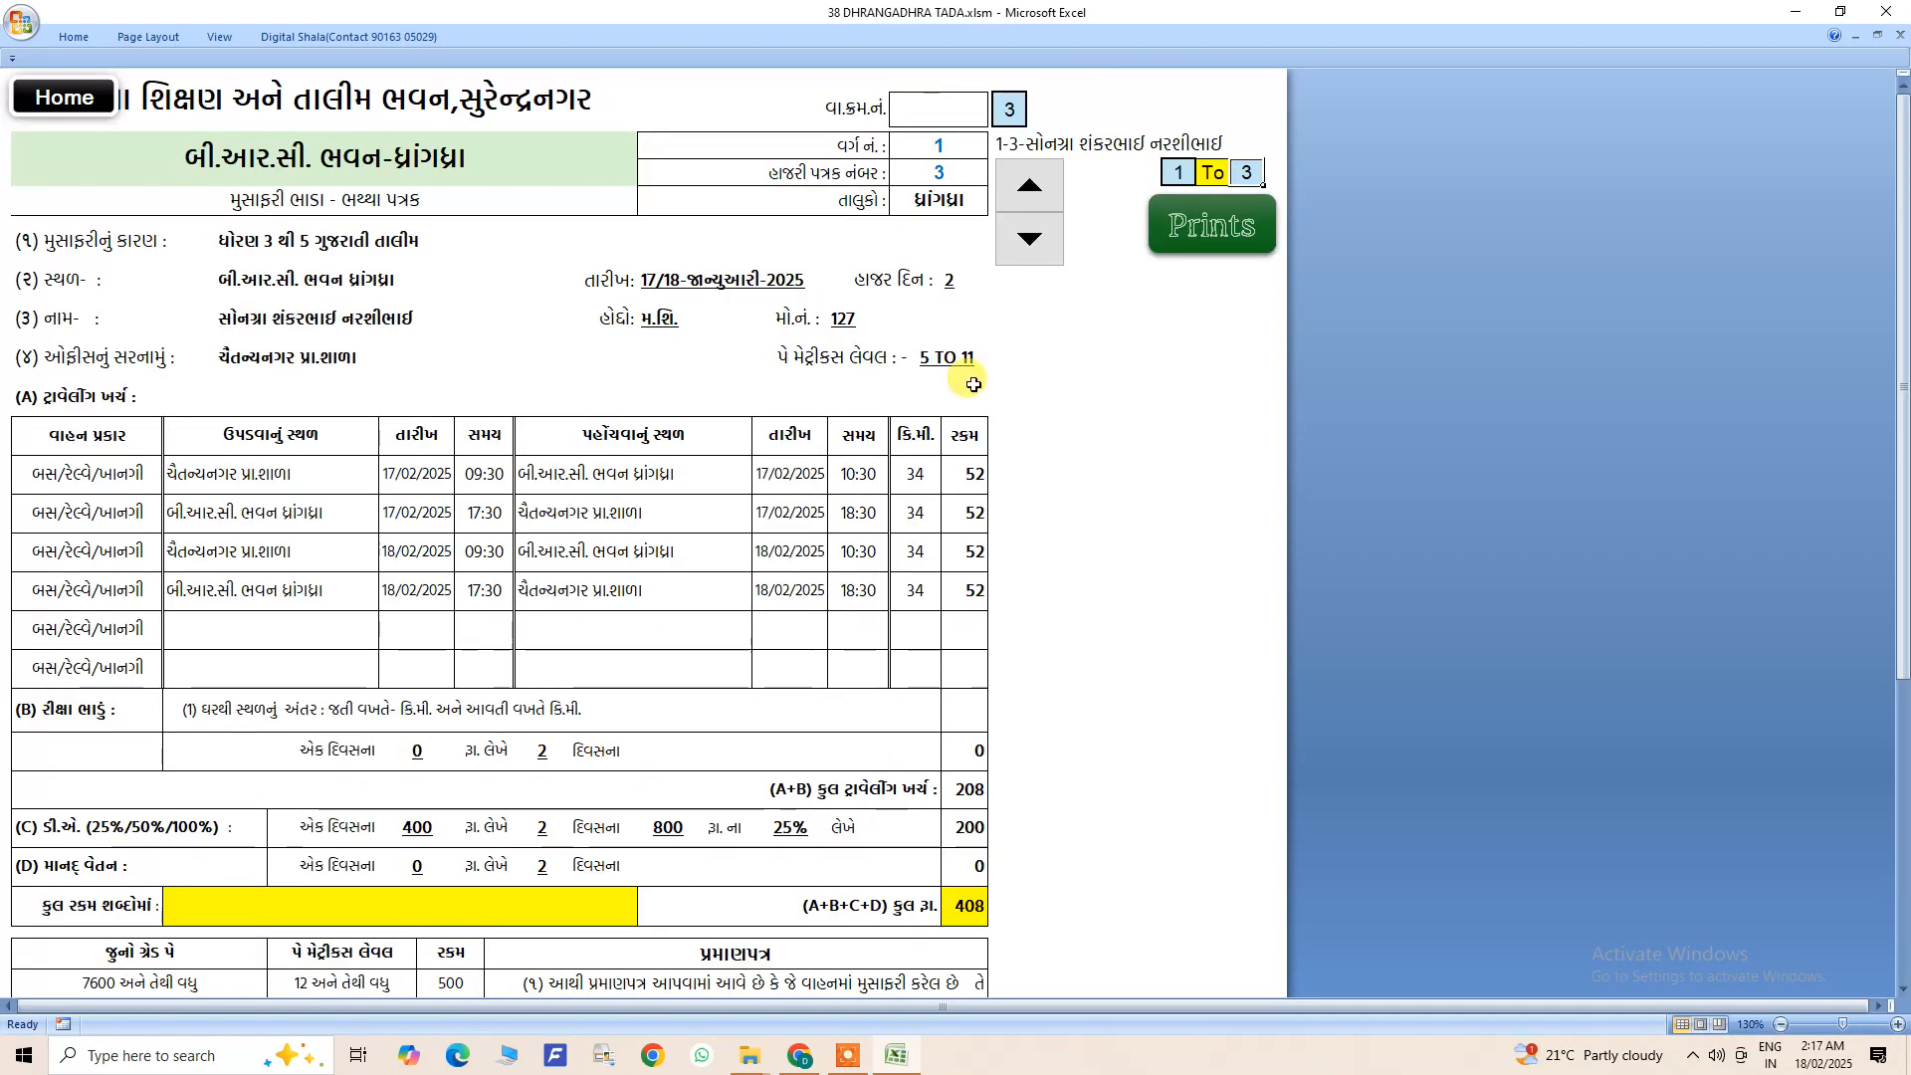
left_click(1035, 183)
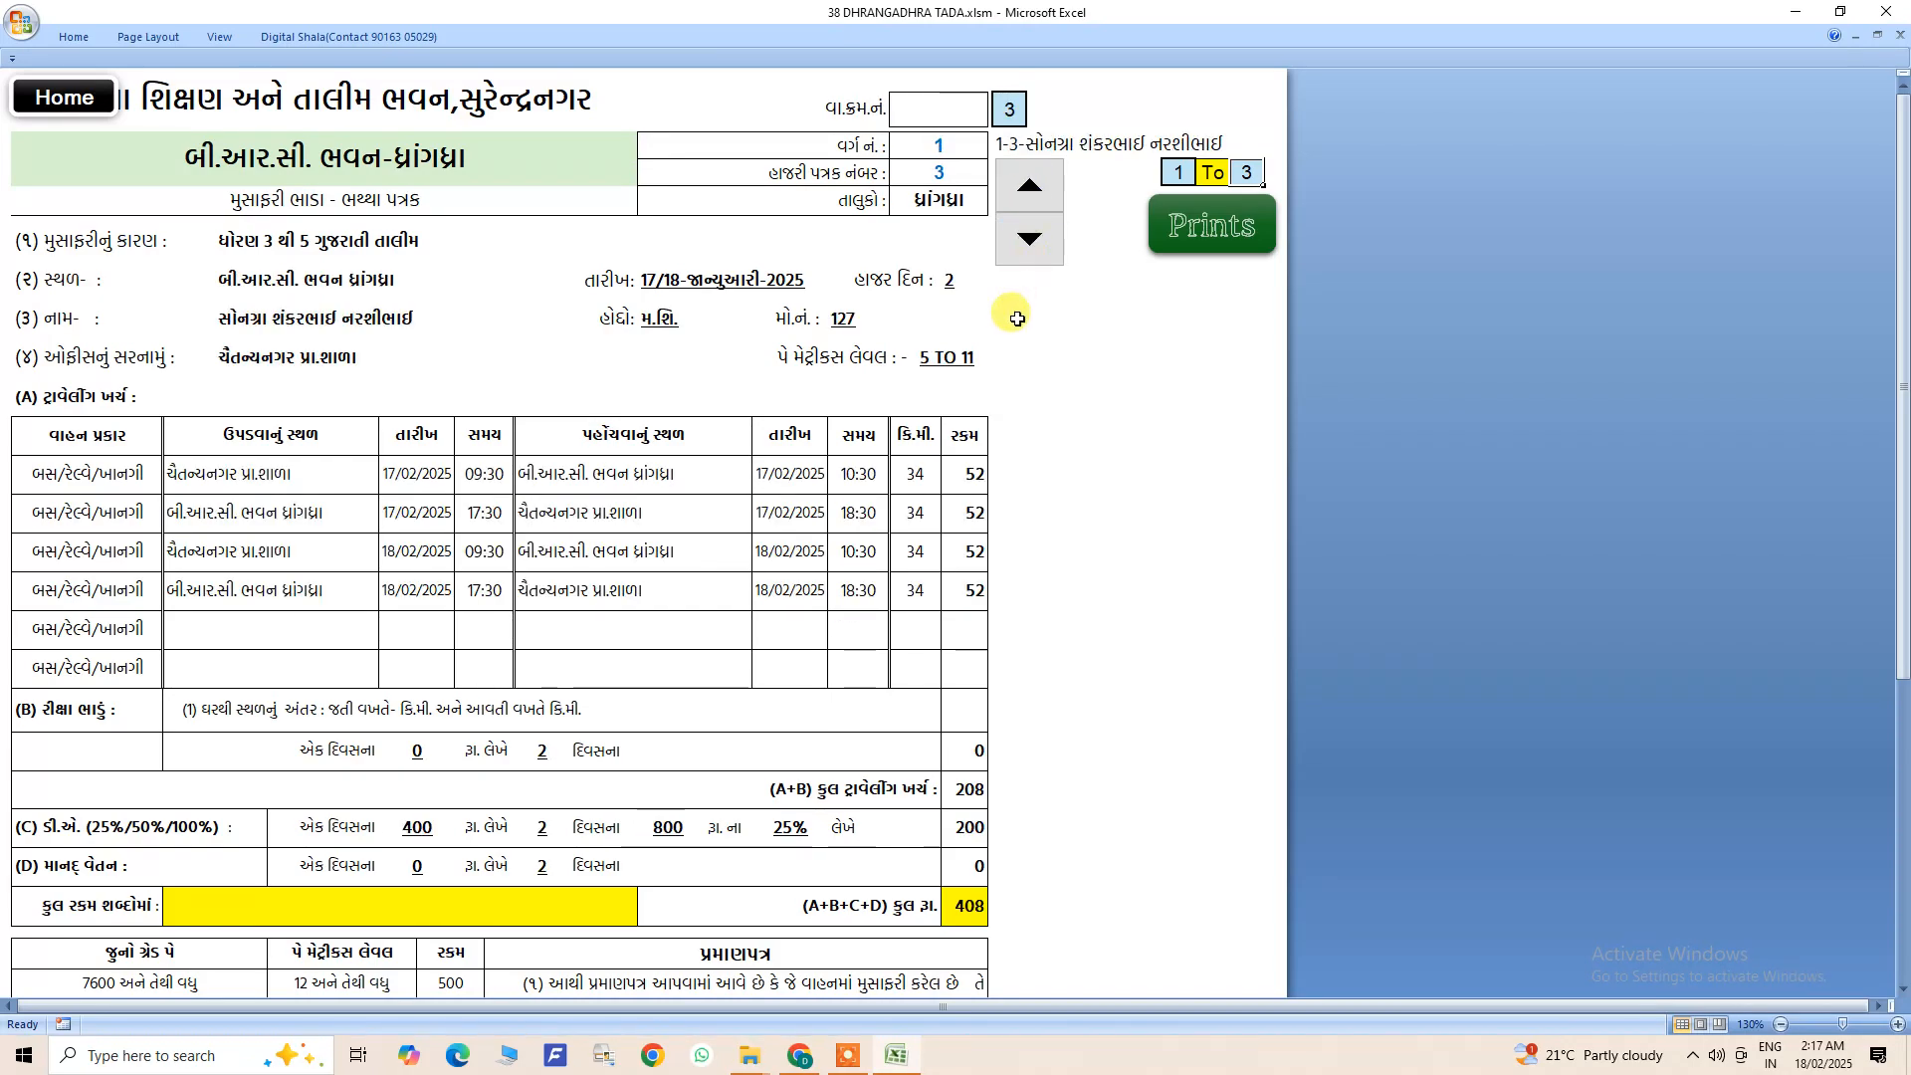
left_click(1029, 239)
- Examine the signature areas for the principal, the class coordinator and the payee on the first trainee's TADA form
scroll(826, 626, "down", 5)
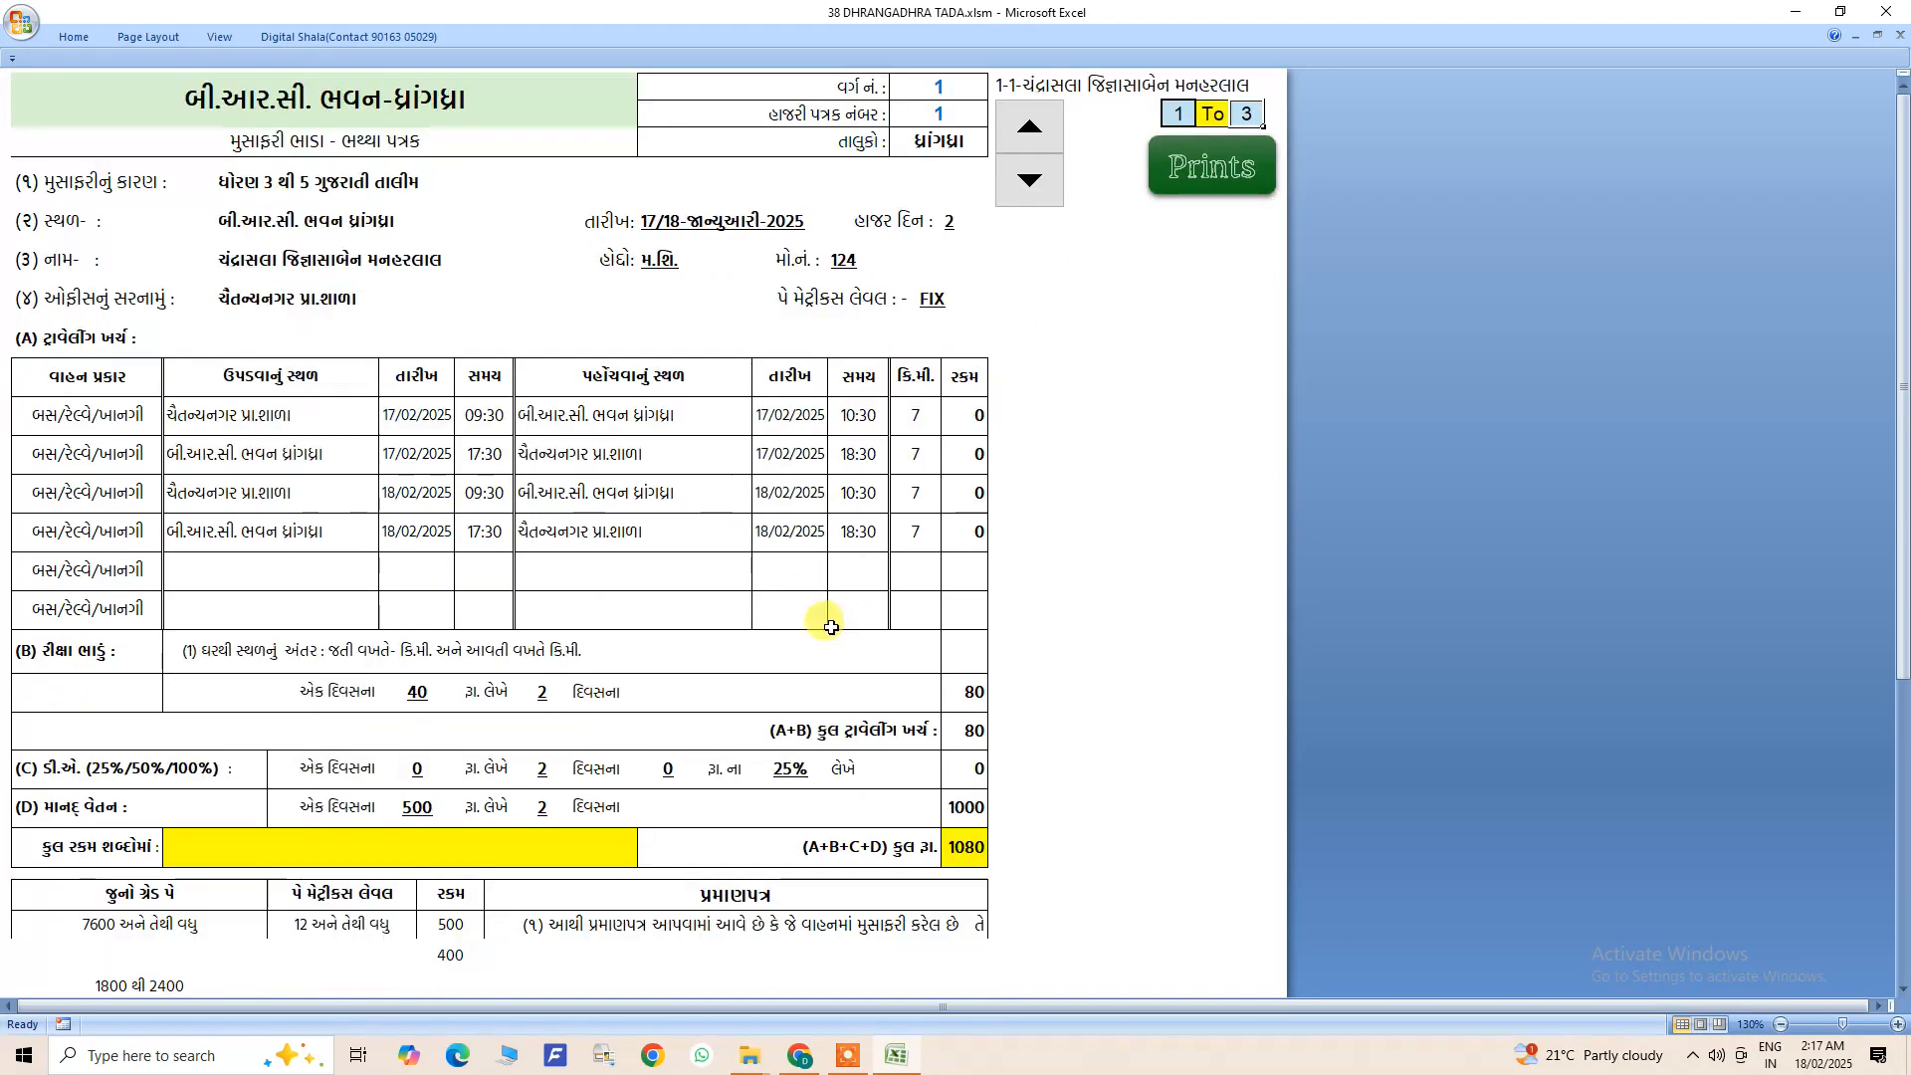
scroll(831, 627, "down", 4)
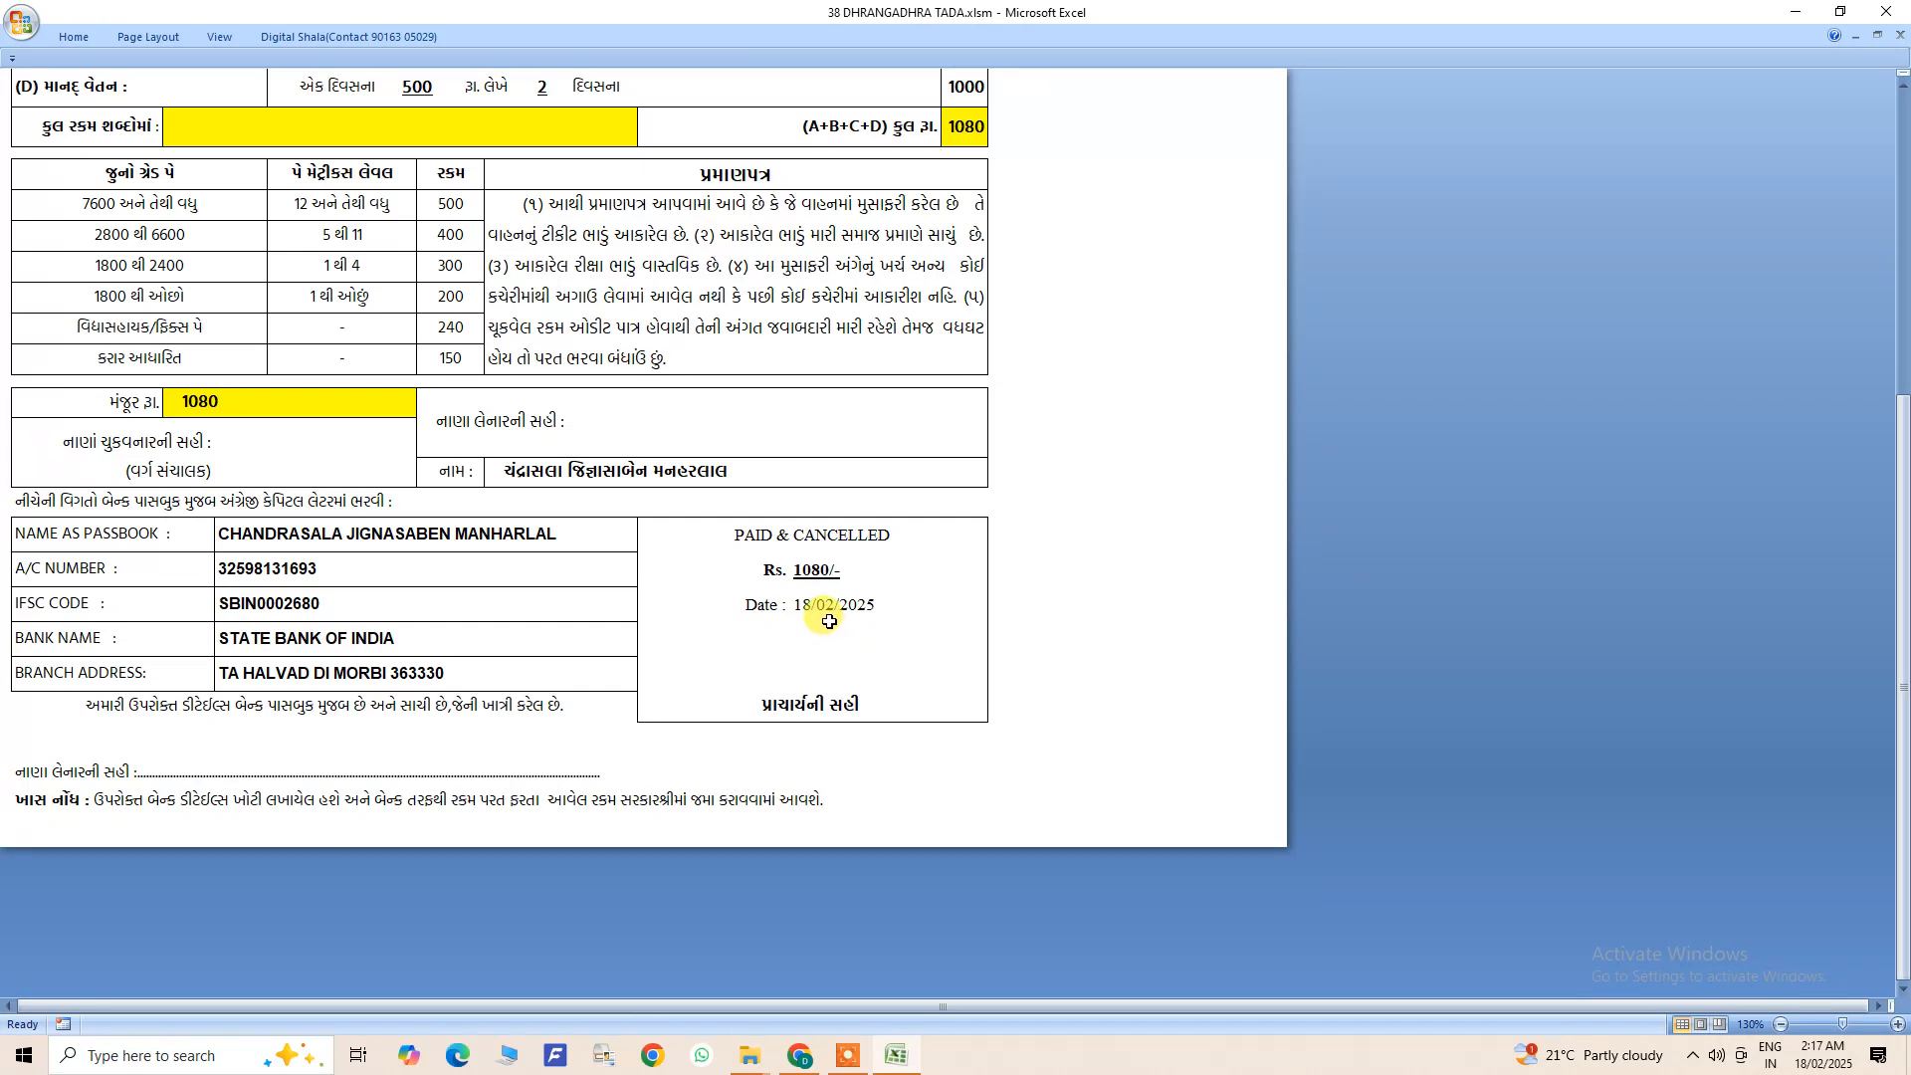
double_click(803, 703)
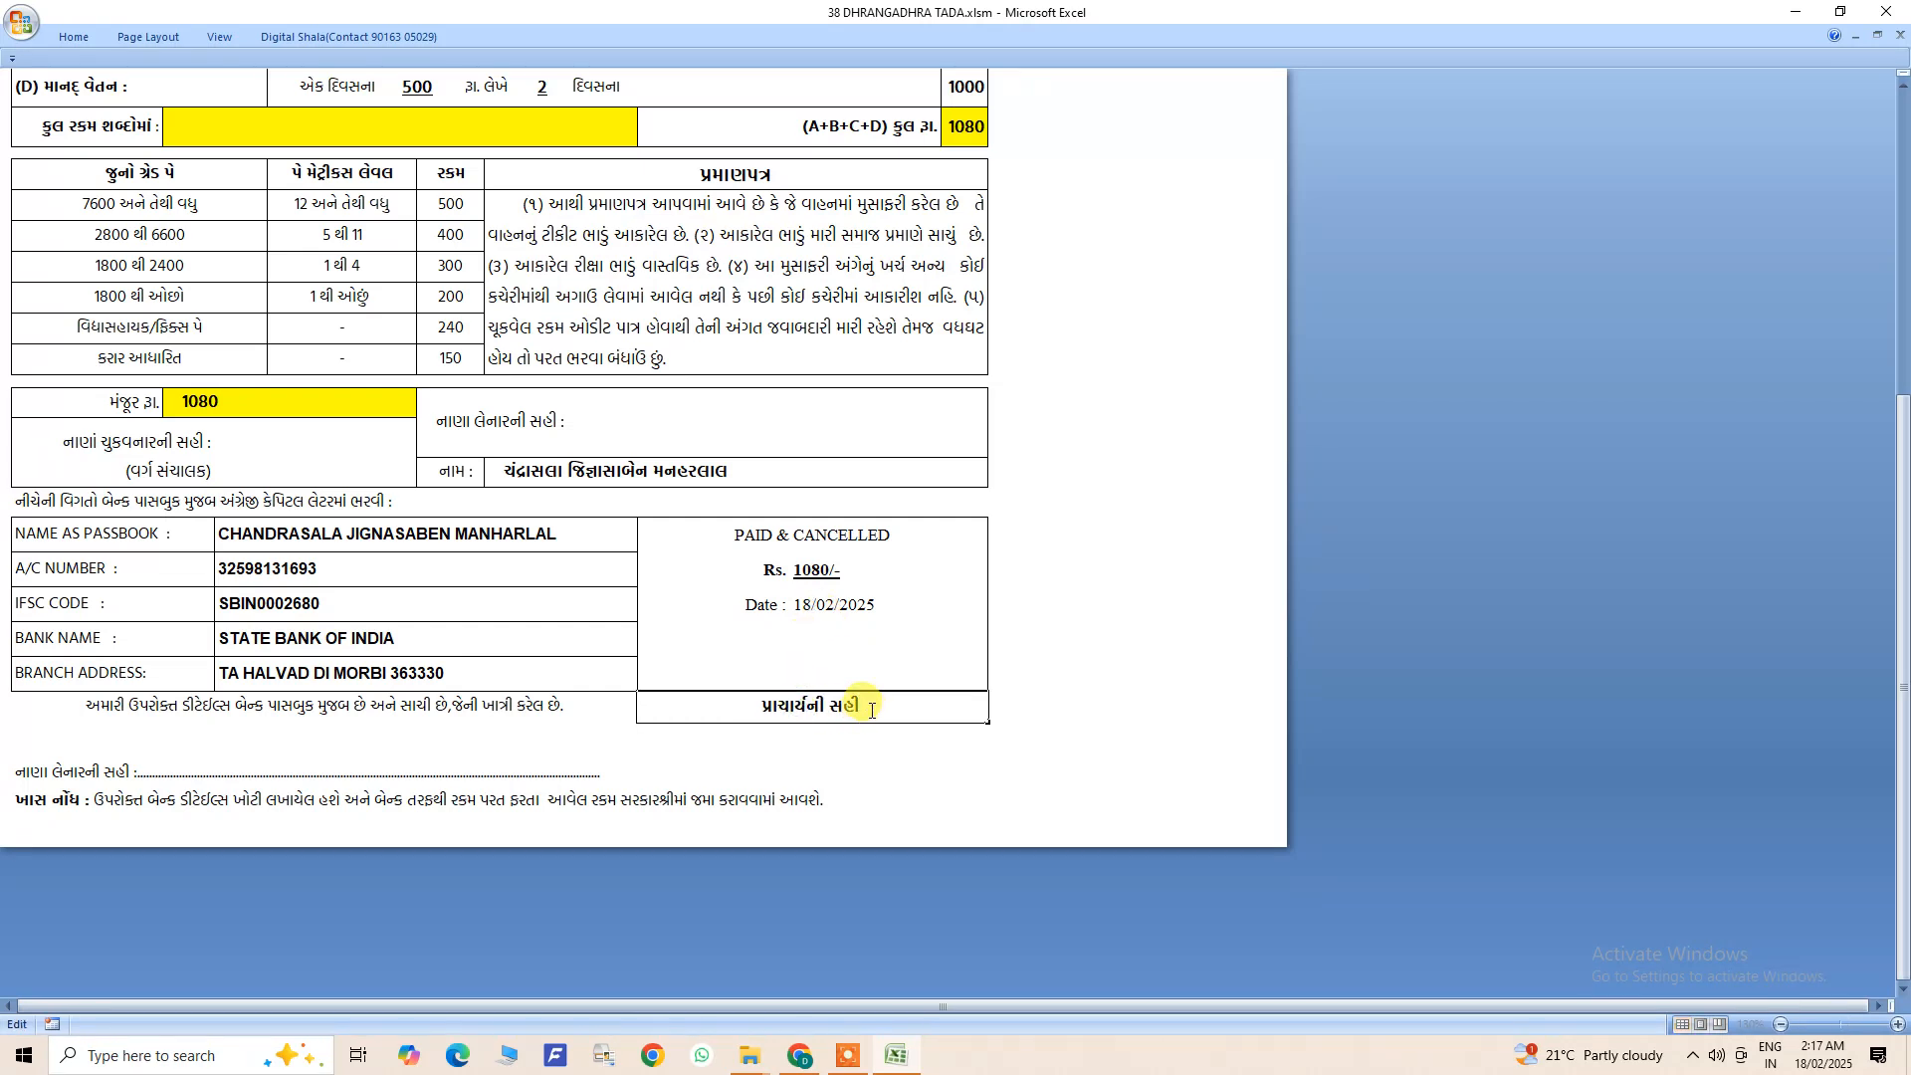
left_click_drag(874, 705, 753, 703)
double_click(155, 446)
left_click(165, 474)
left_click(460, 418)
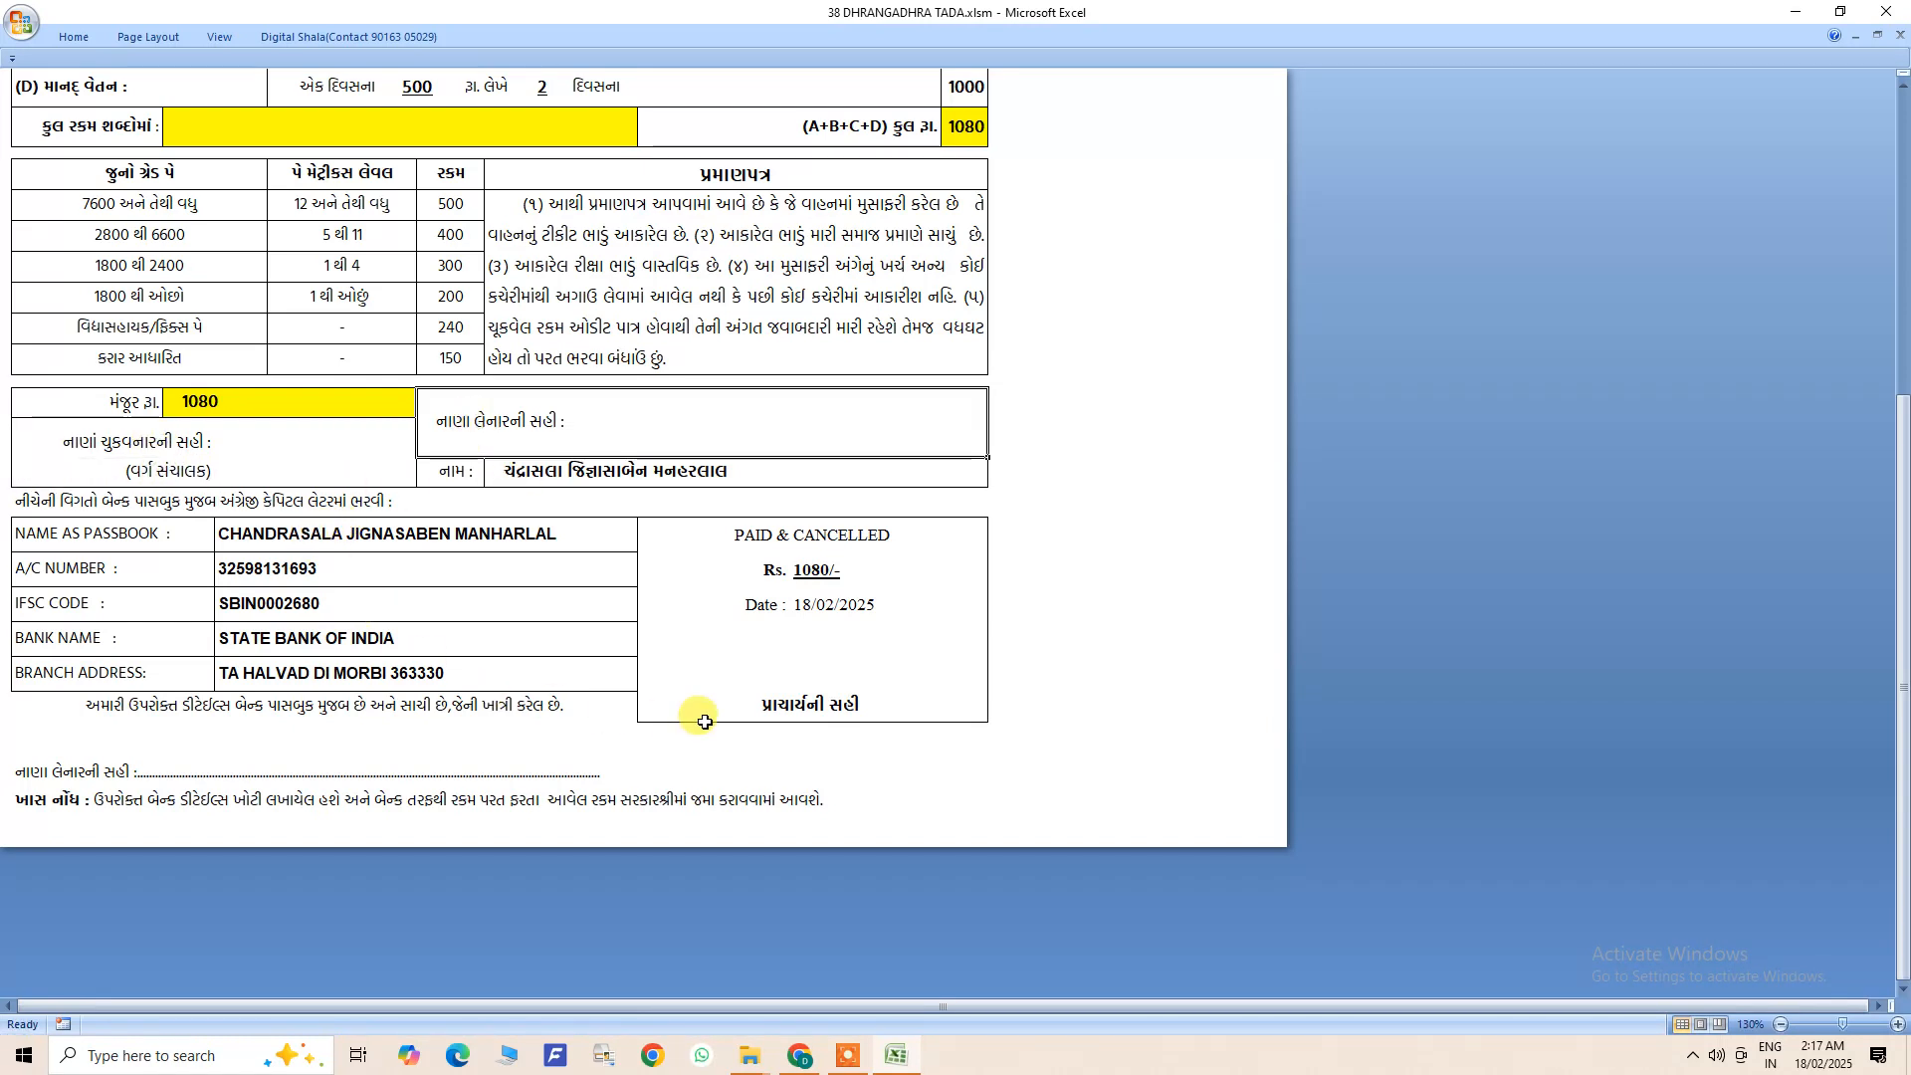
left_click(743, 715)
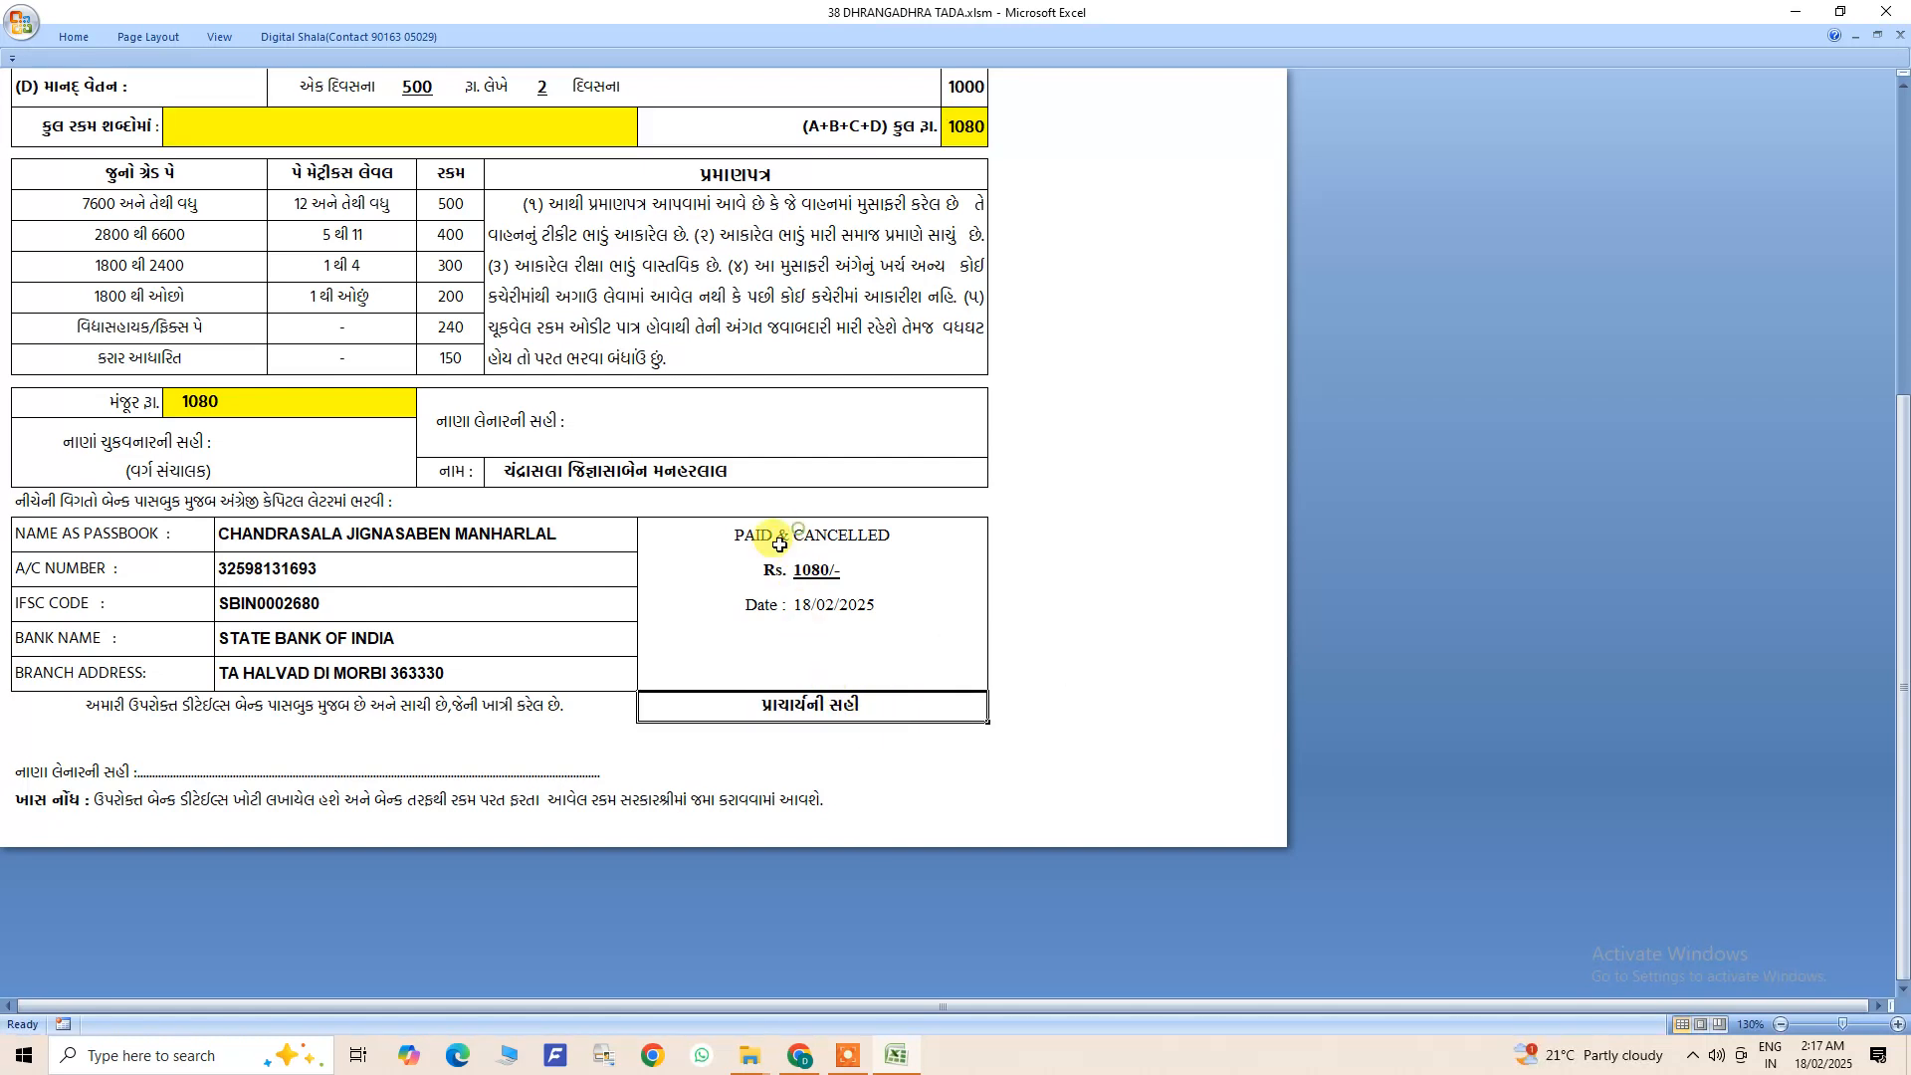
left_click(609, 420)
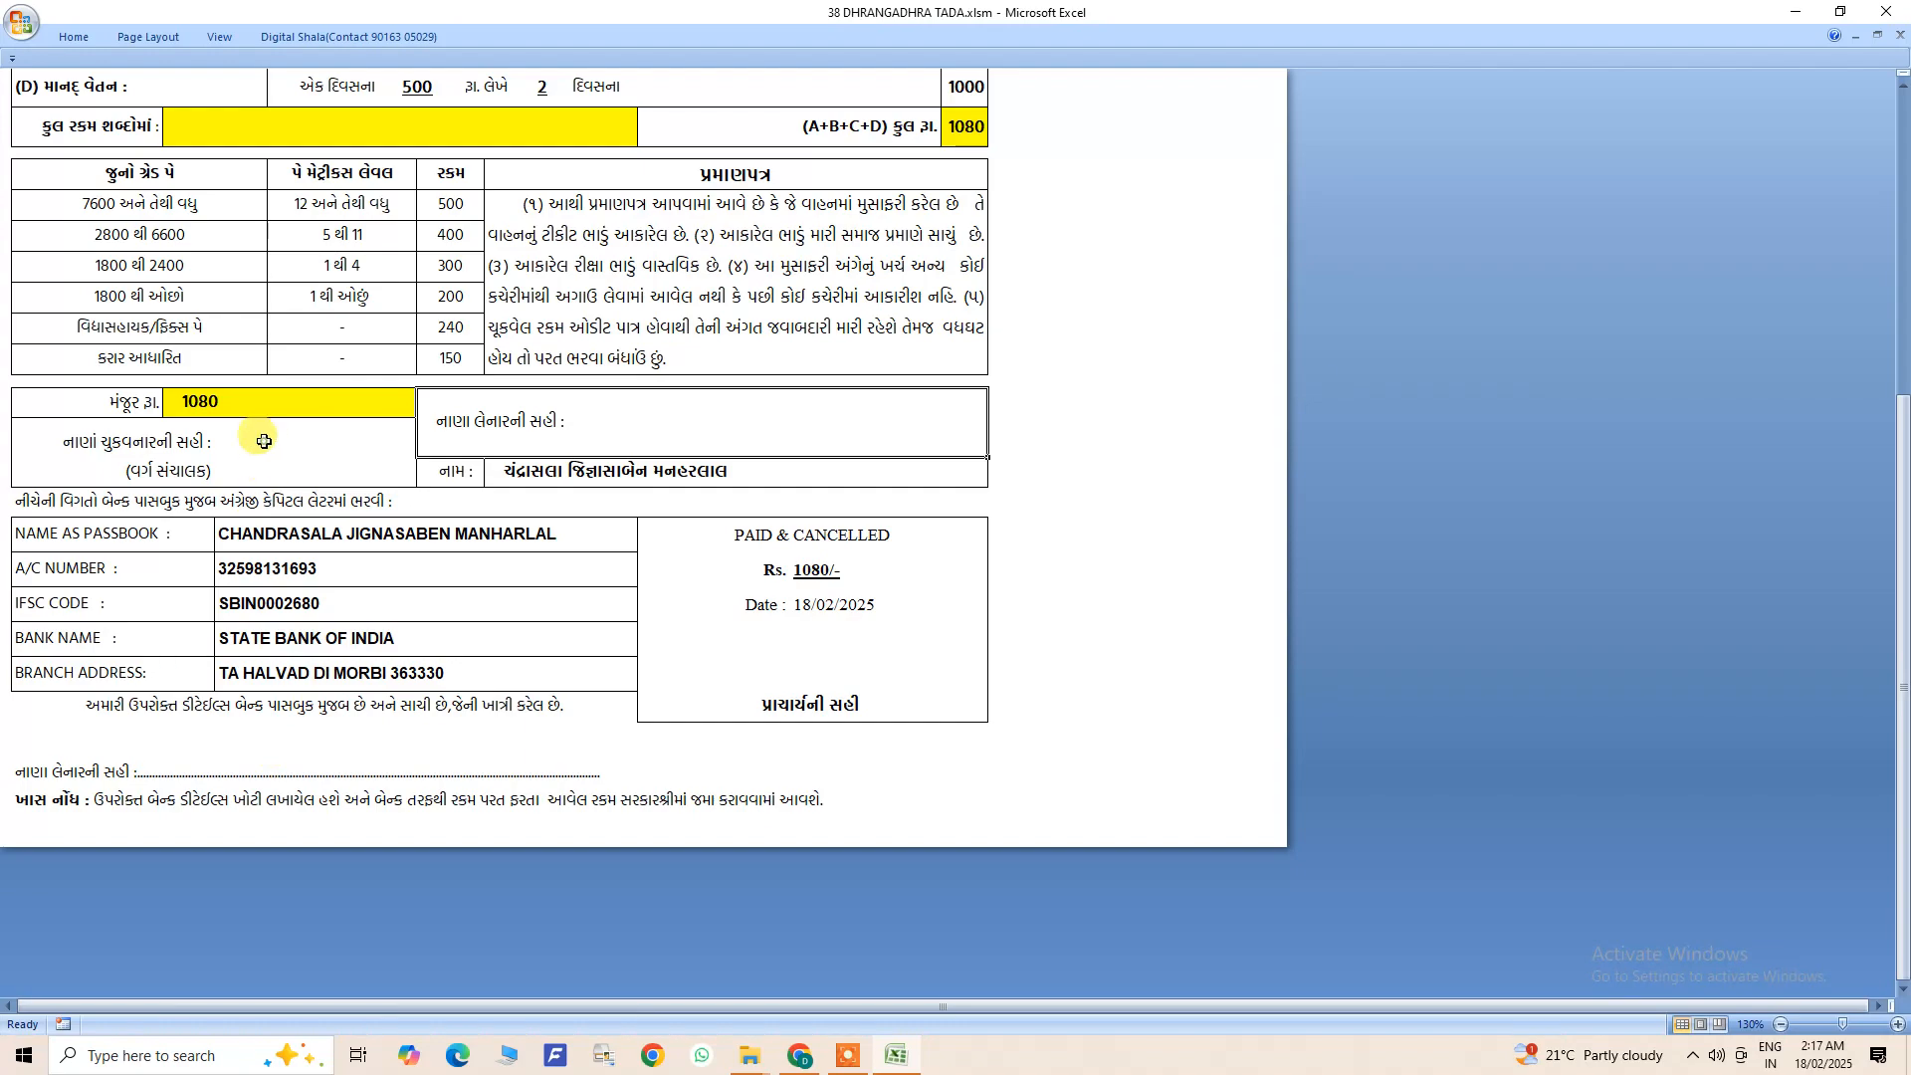
- Review the first trainee's TADA form again, including the payee signature cell and the signature line below the bank details
scroll(798, 663, "up", 1)
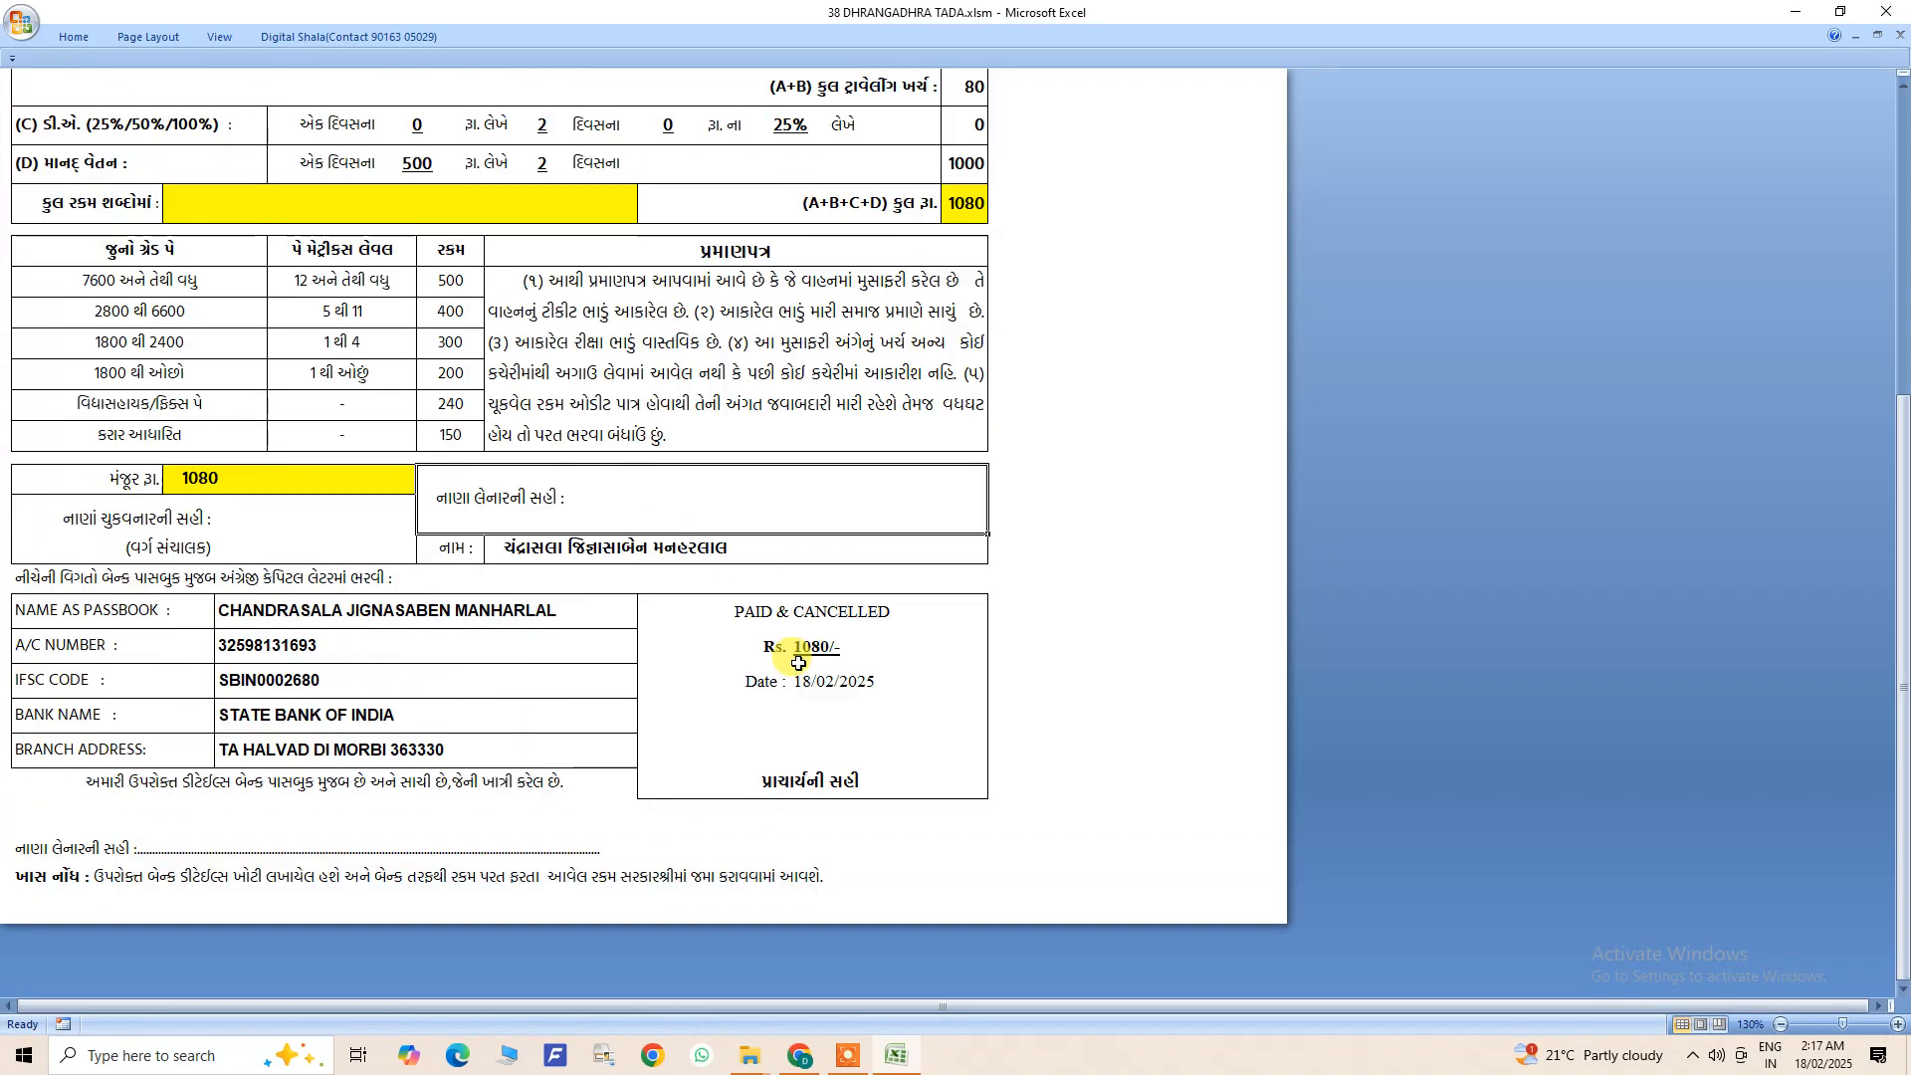
scroll(1030, 597, "up", 4)
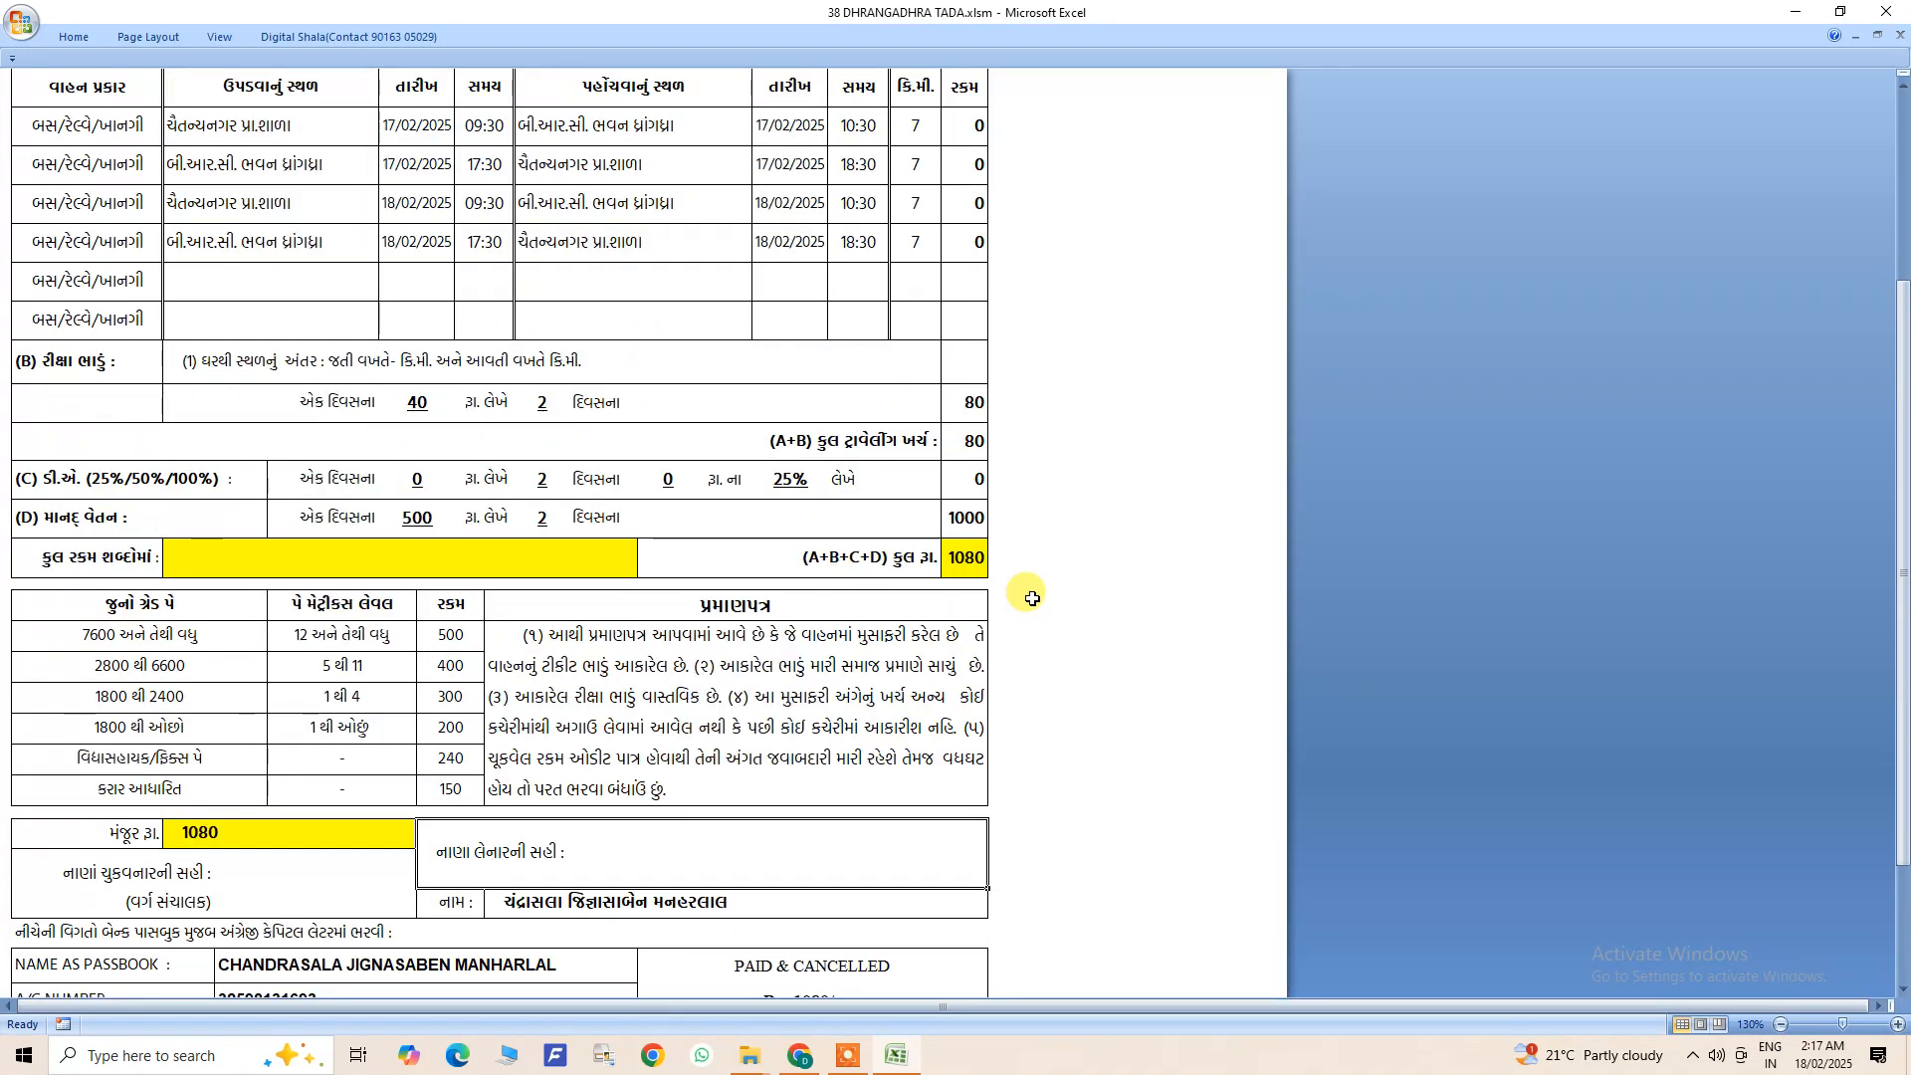
scroll(856, 693, "down", 3)
double_click(625, 626)
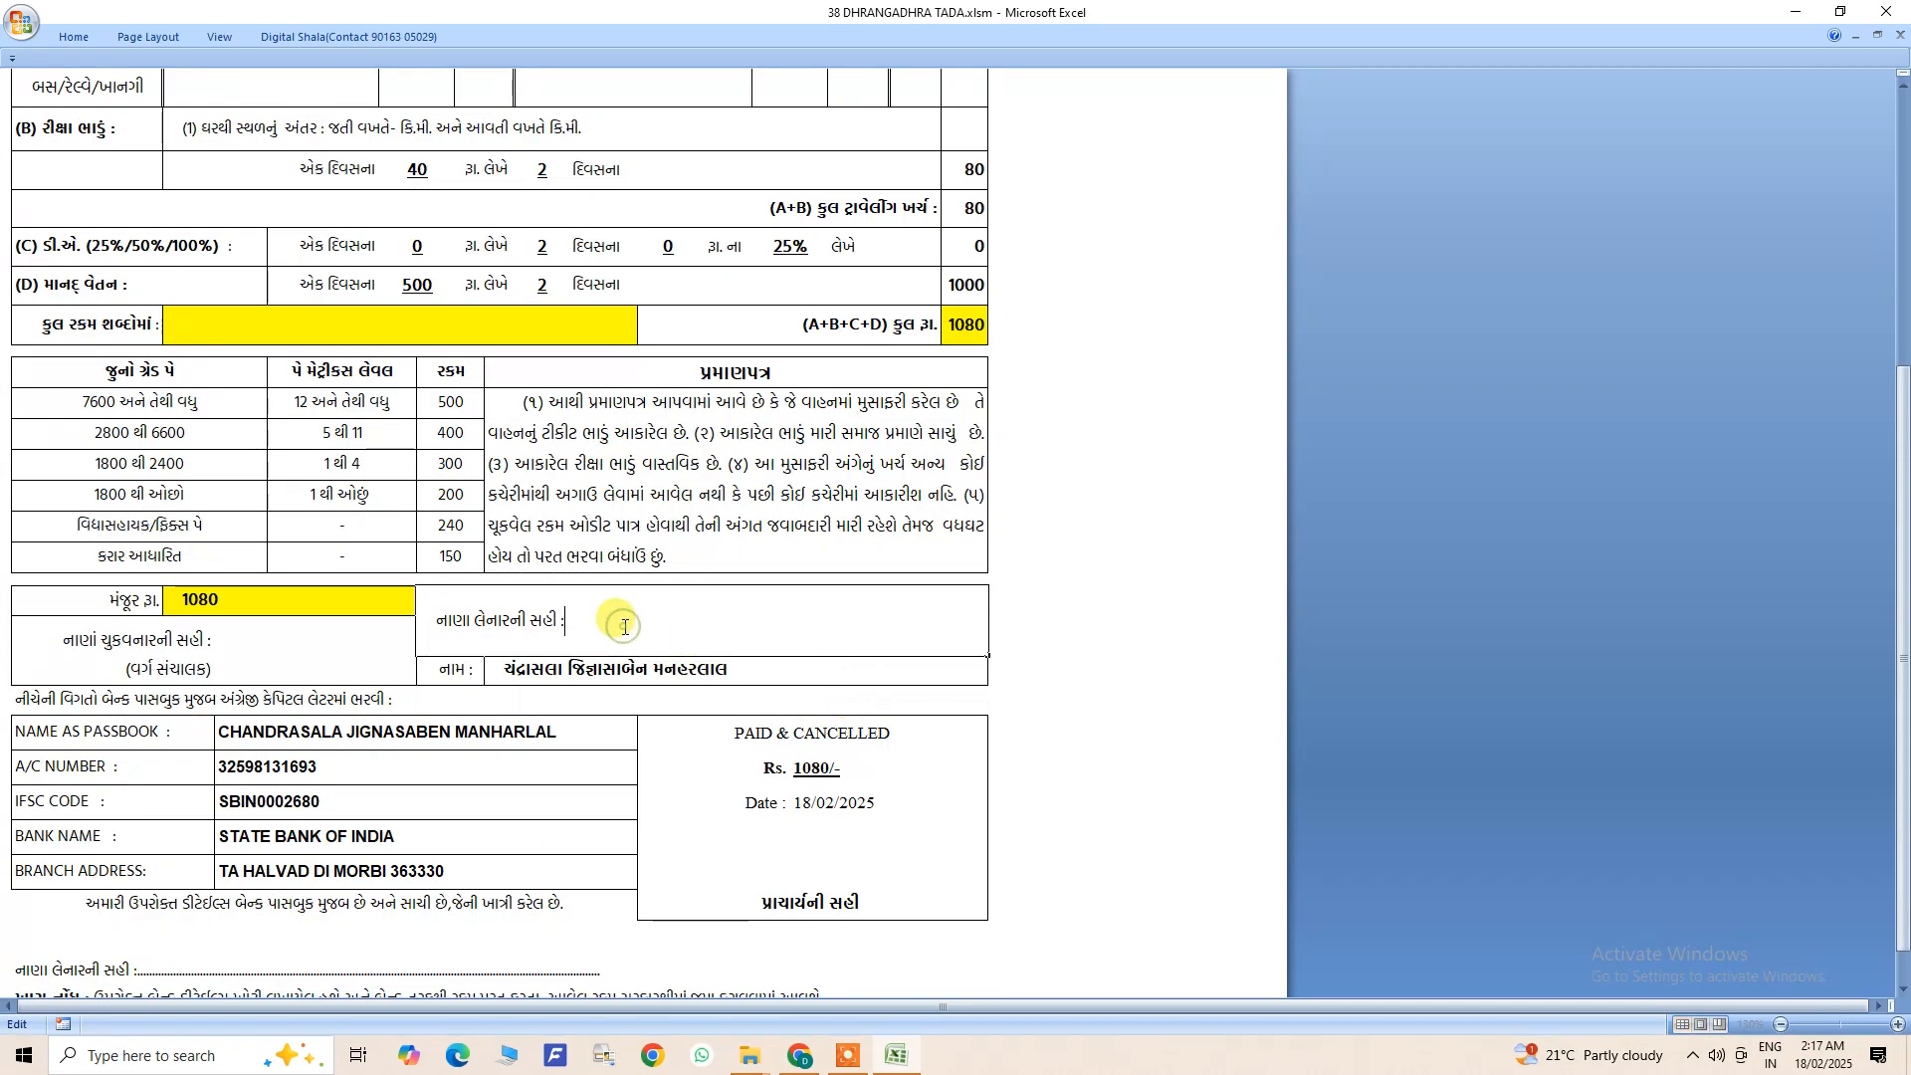
key("Escape")
scroll(626, 647, "down", 4)
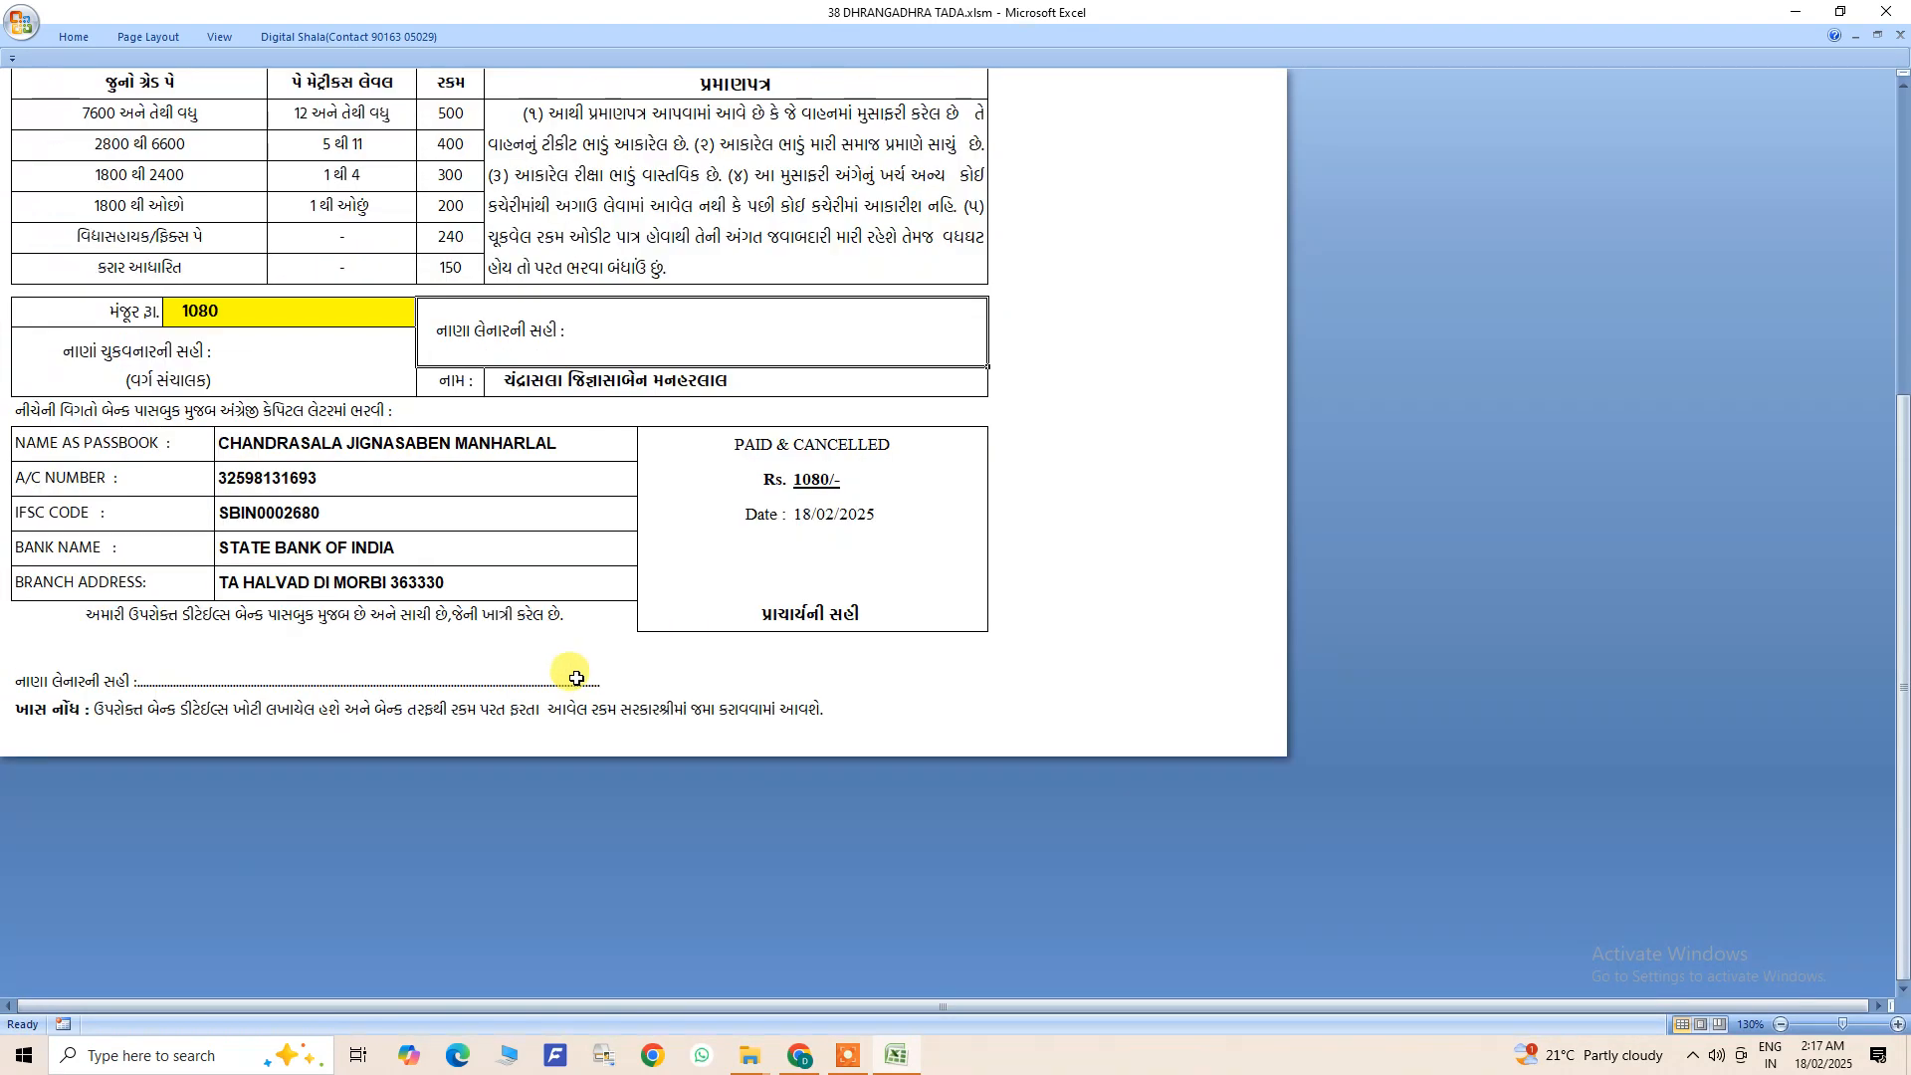
scroll(535, 685, "up", 9)
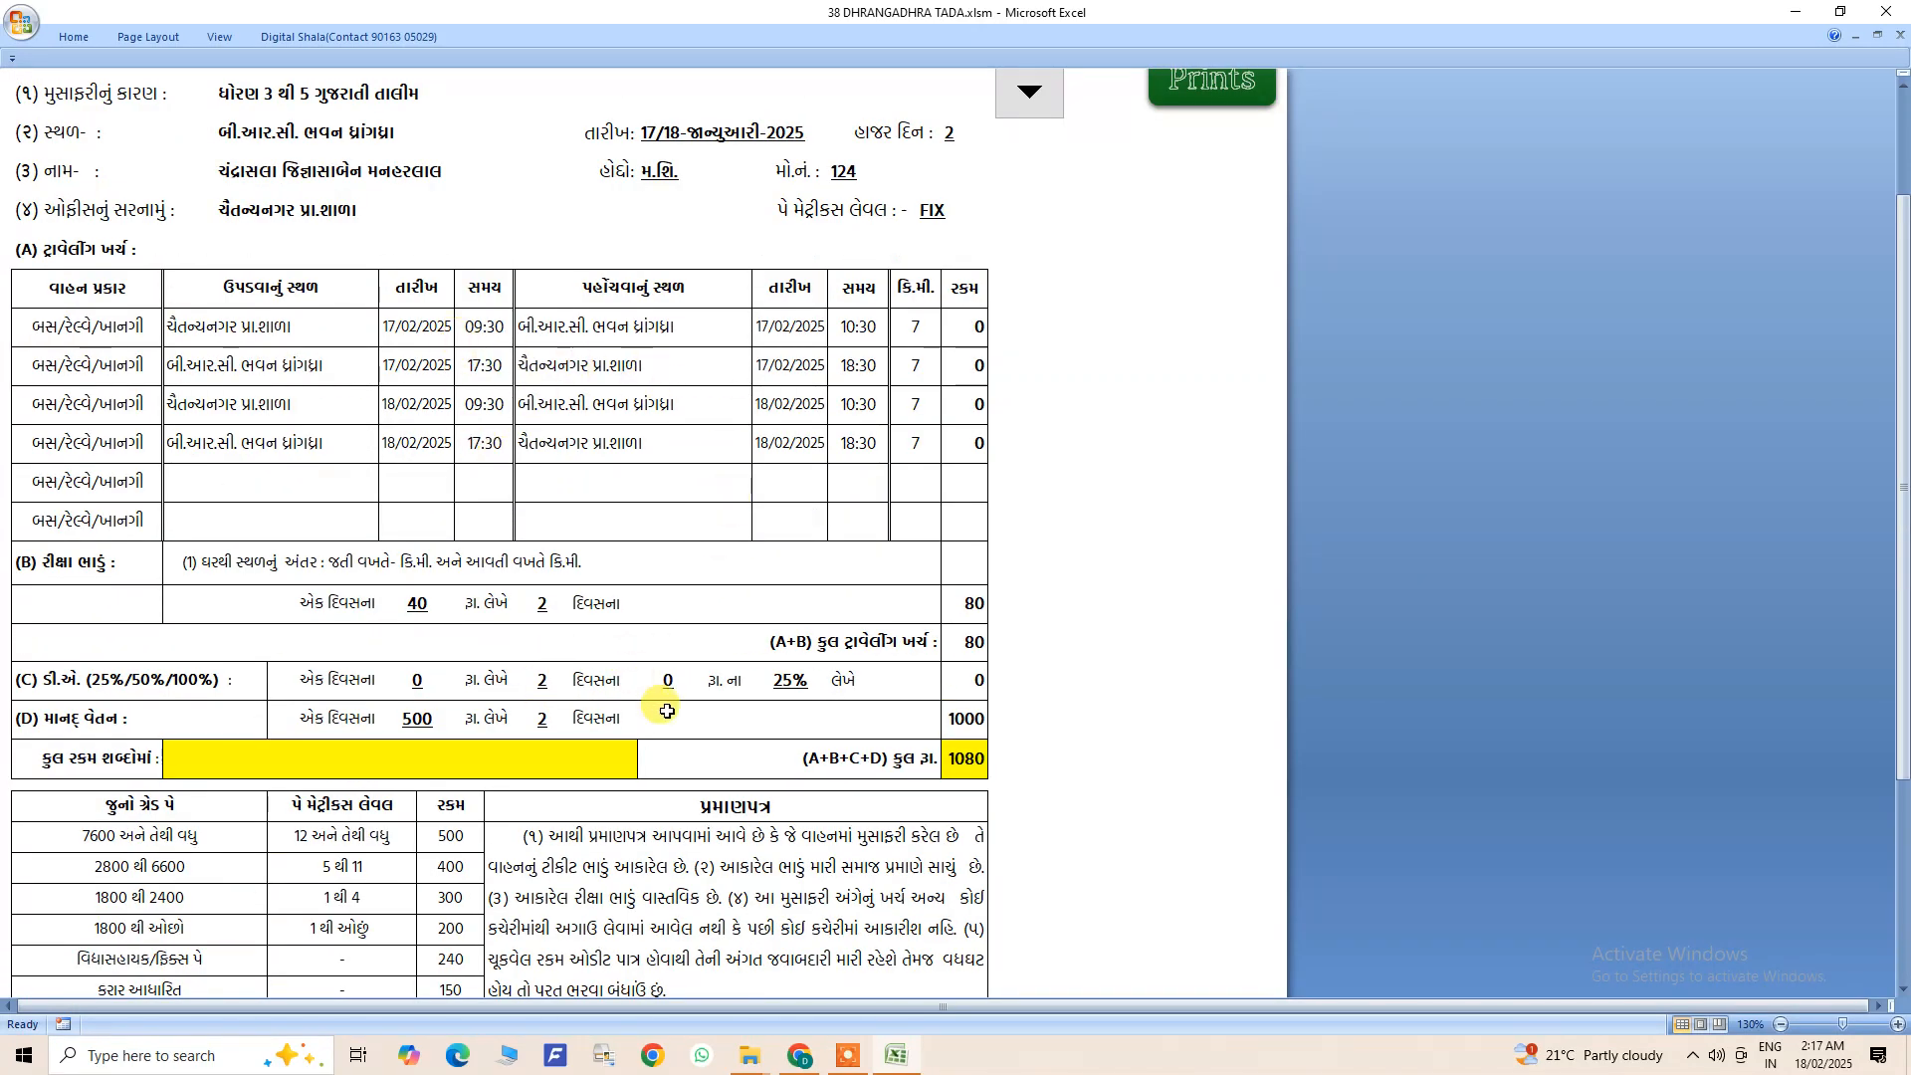
scroll(674, 723, "up", 1)
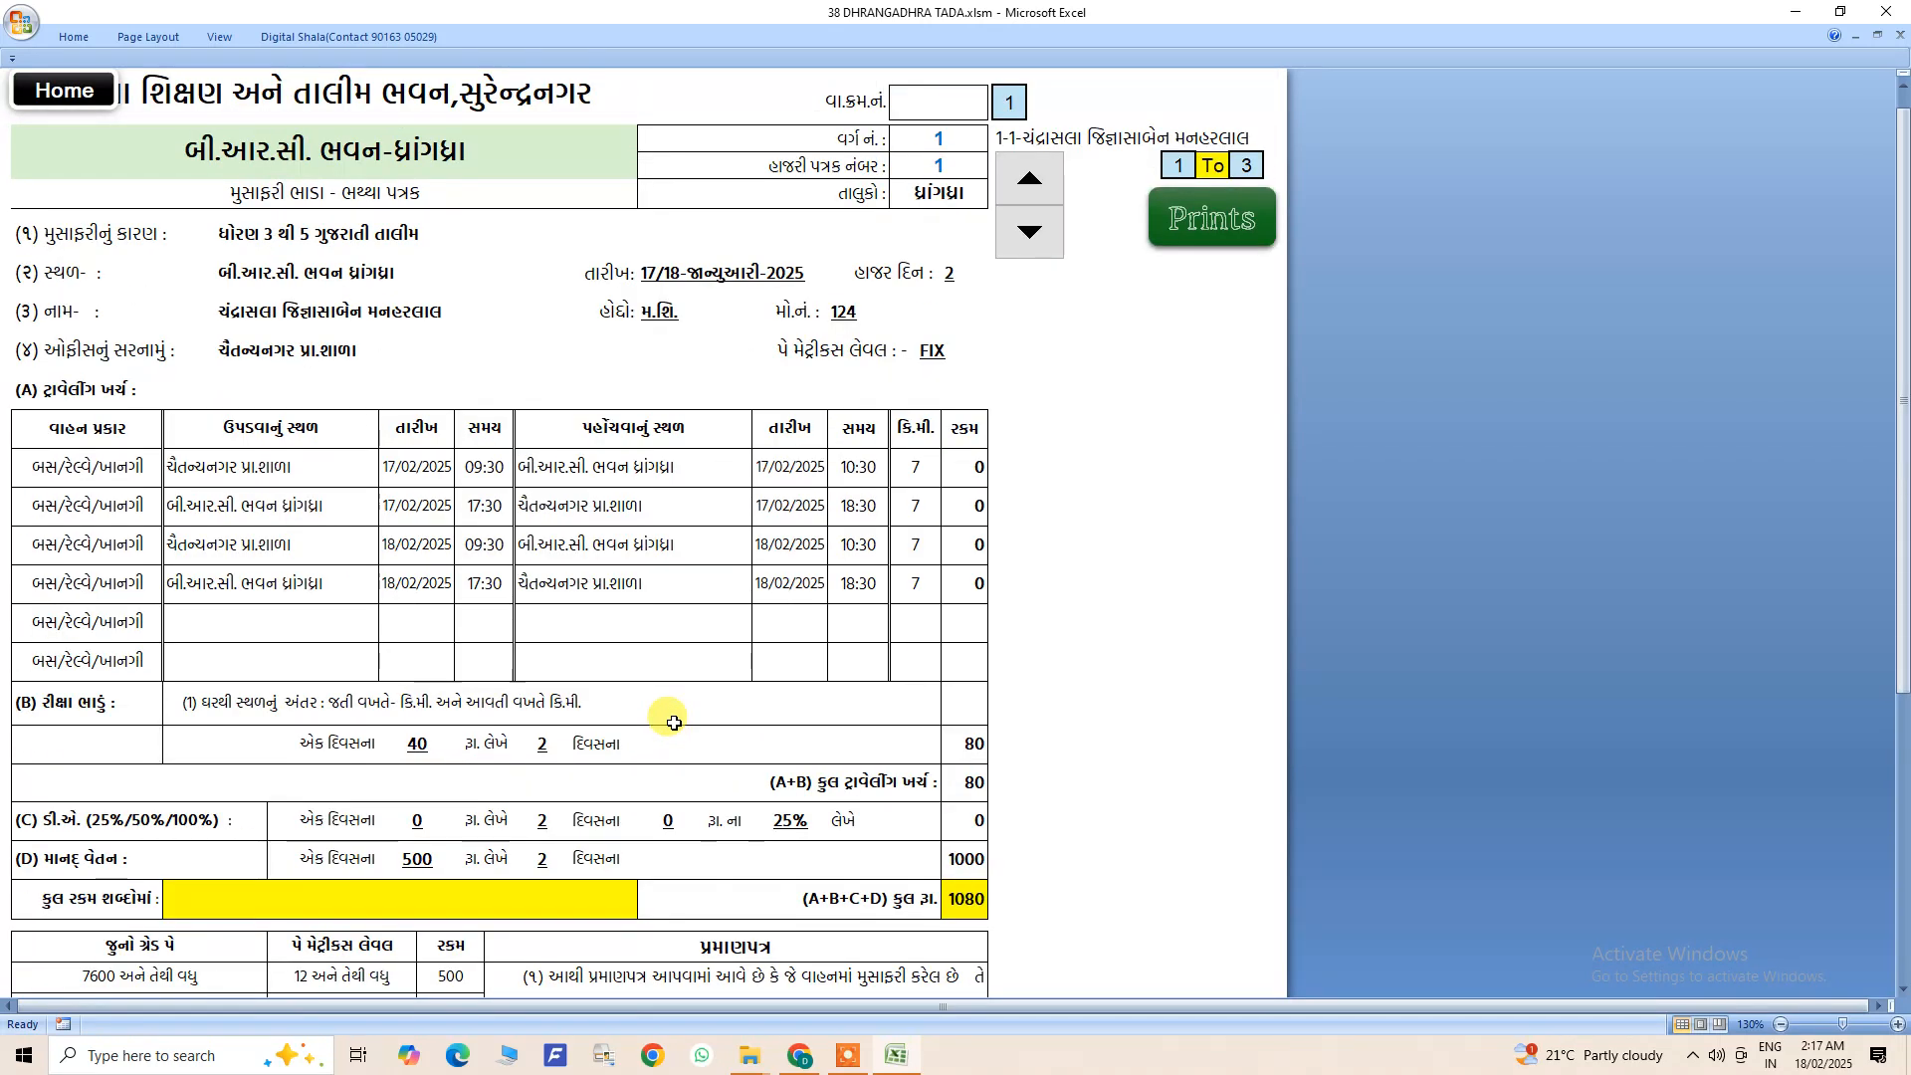
scroll(779, 552, "up", 1)
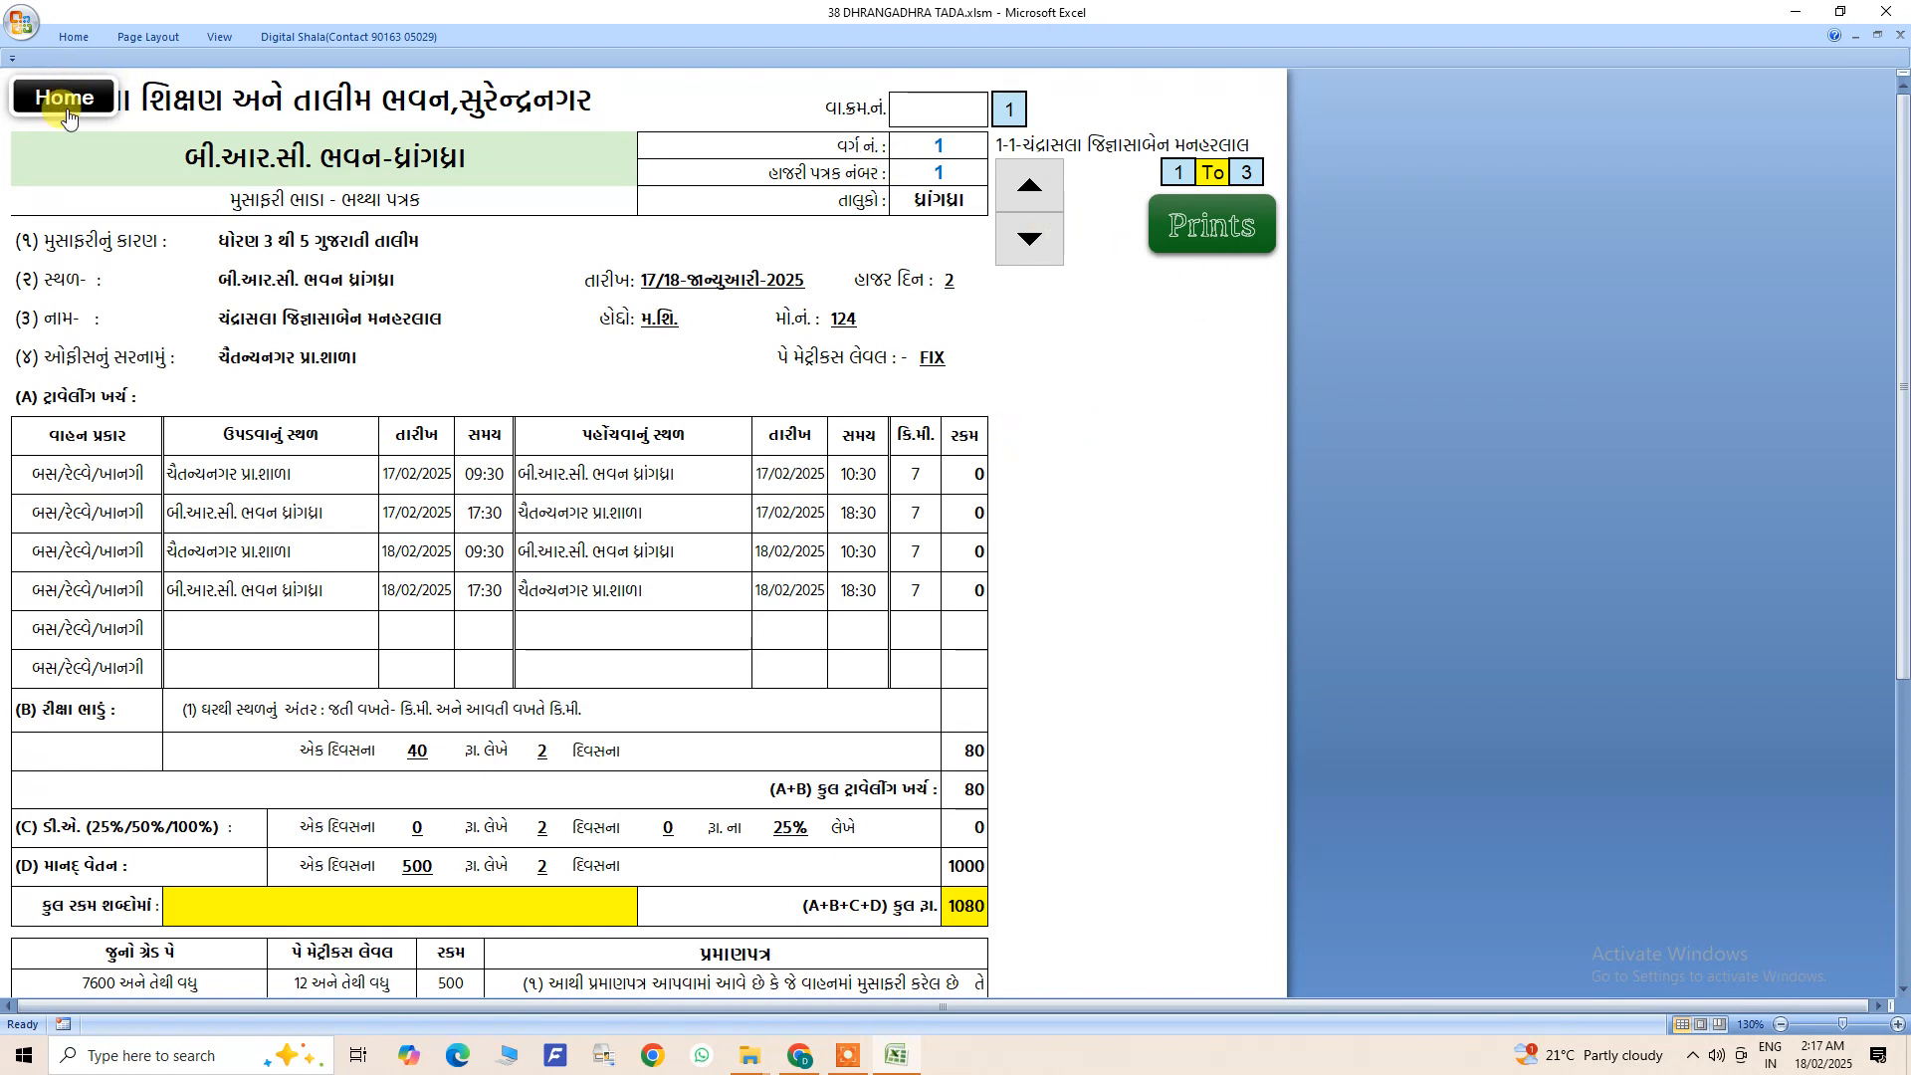
- Return to the home sheet, view the TADA statement and go back to the home sheet
left_click(288, 38)
left_click(182, 204)
left_click(67, 105)
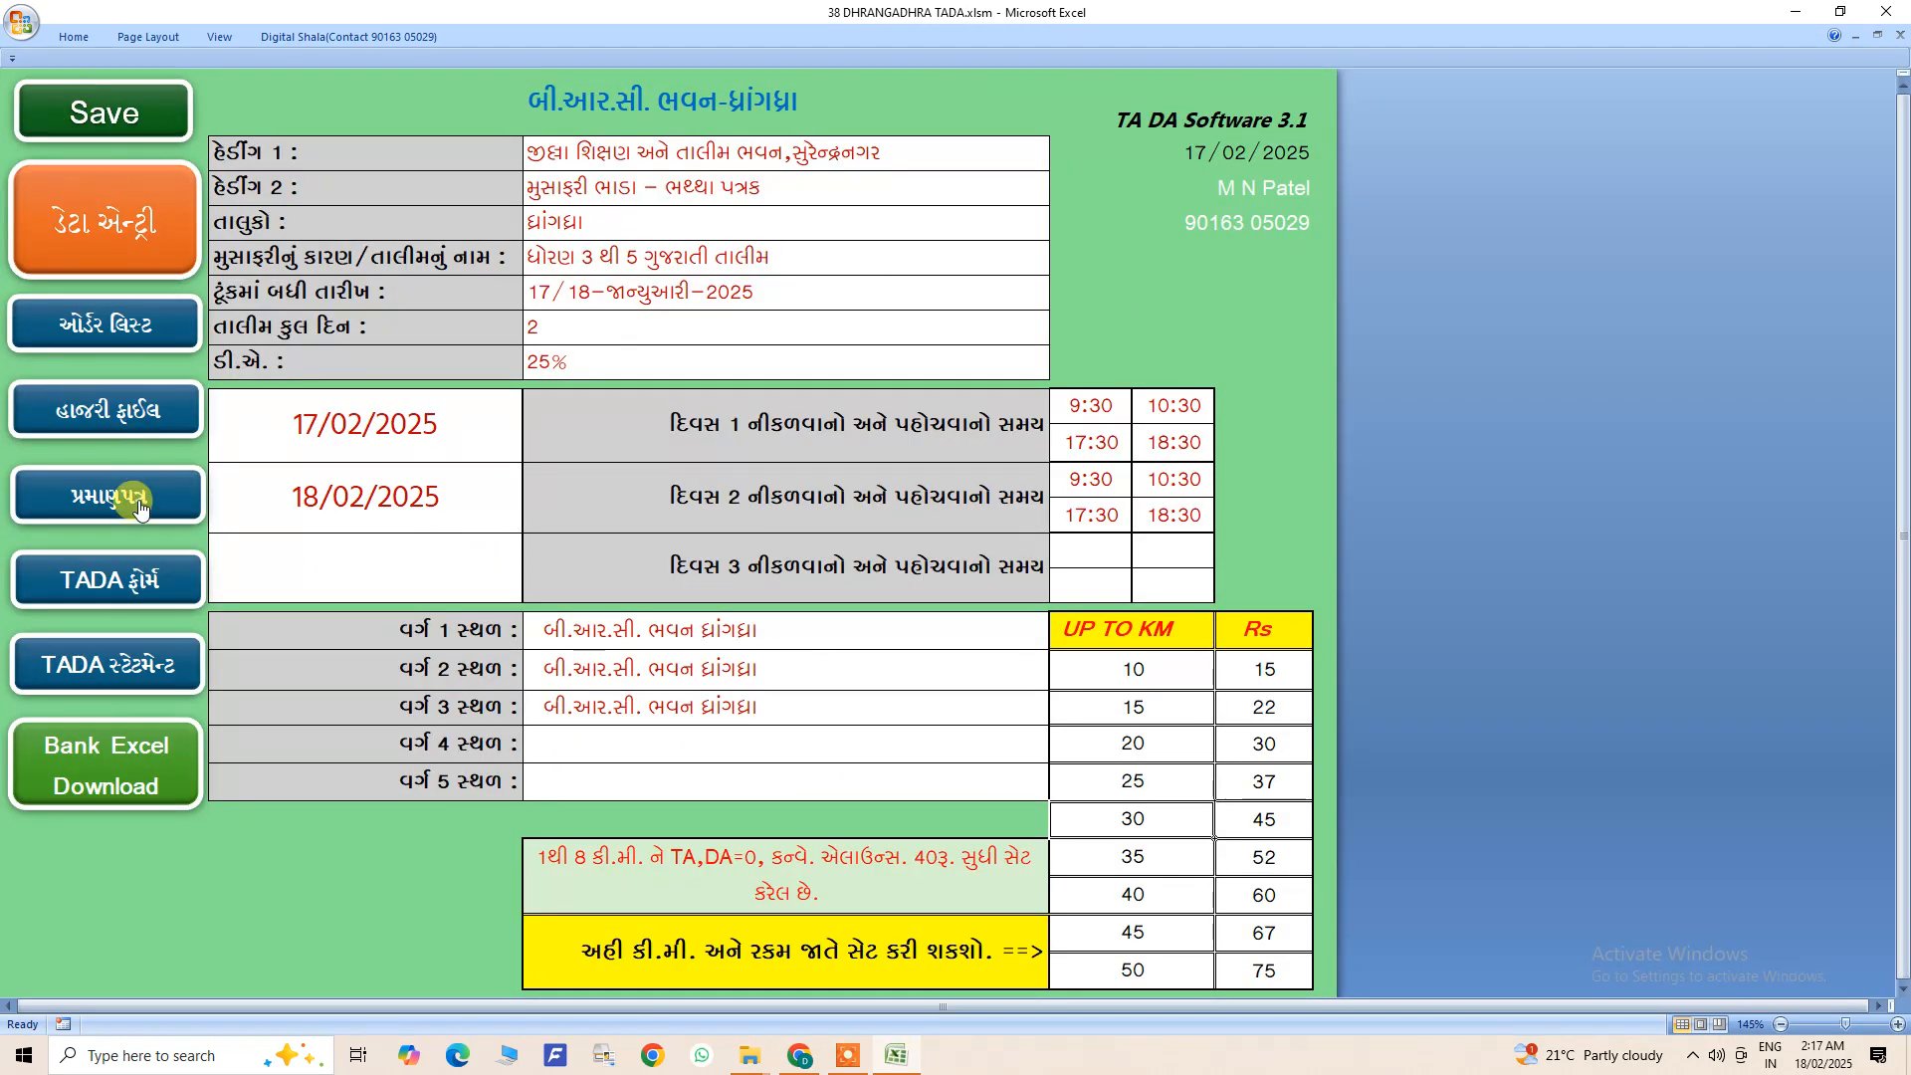
left_click(90, 667)
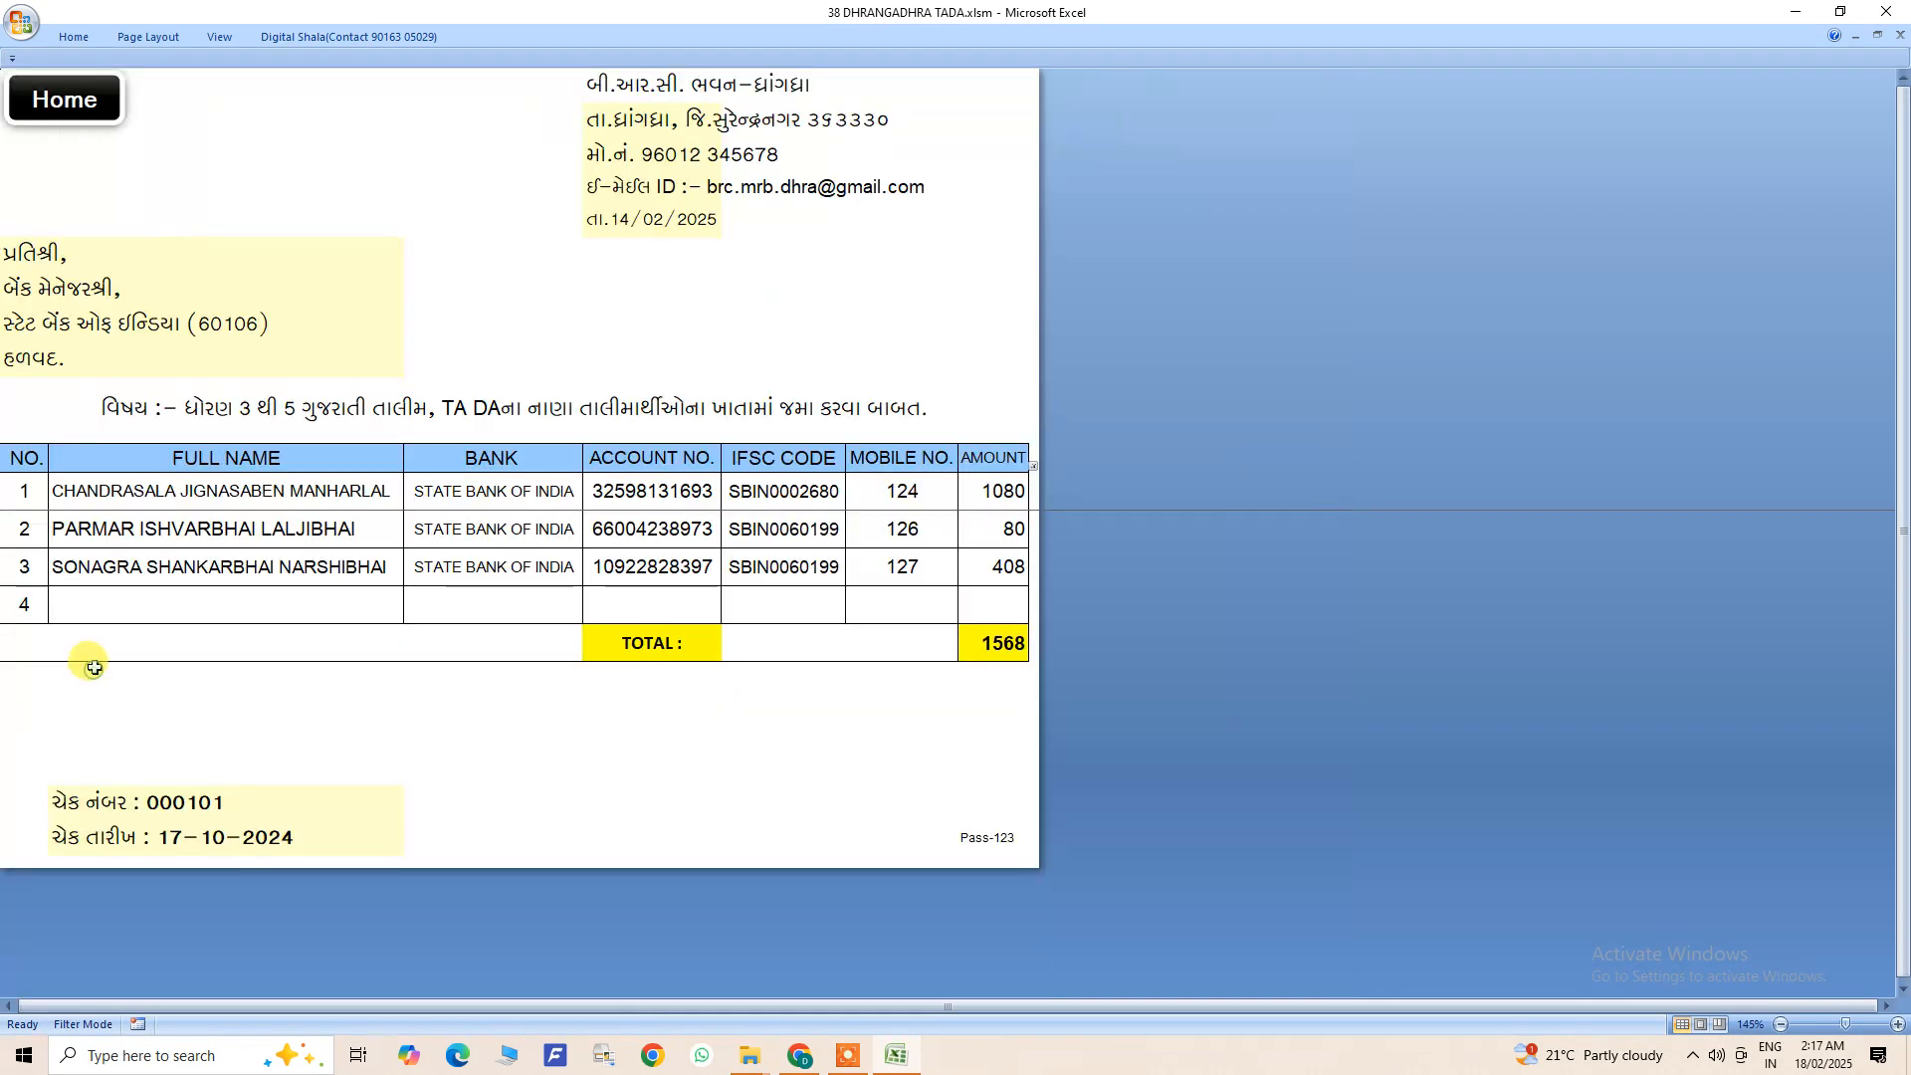
left_click(75, 104)
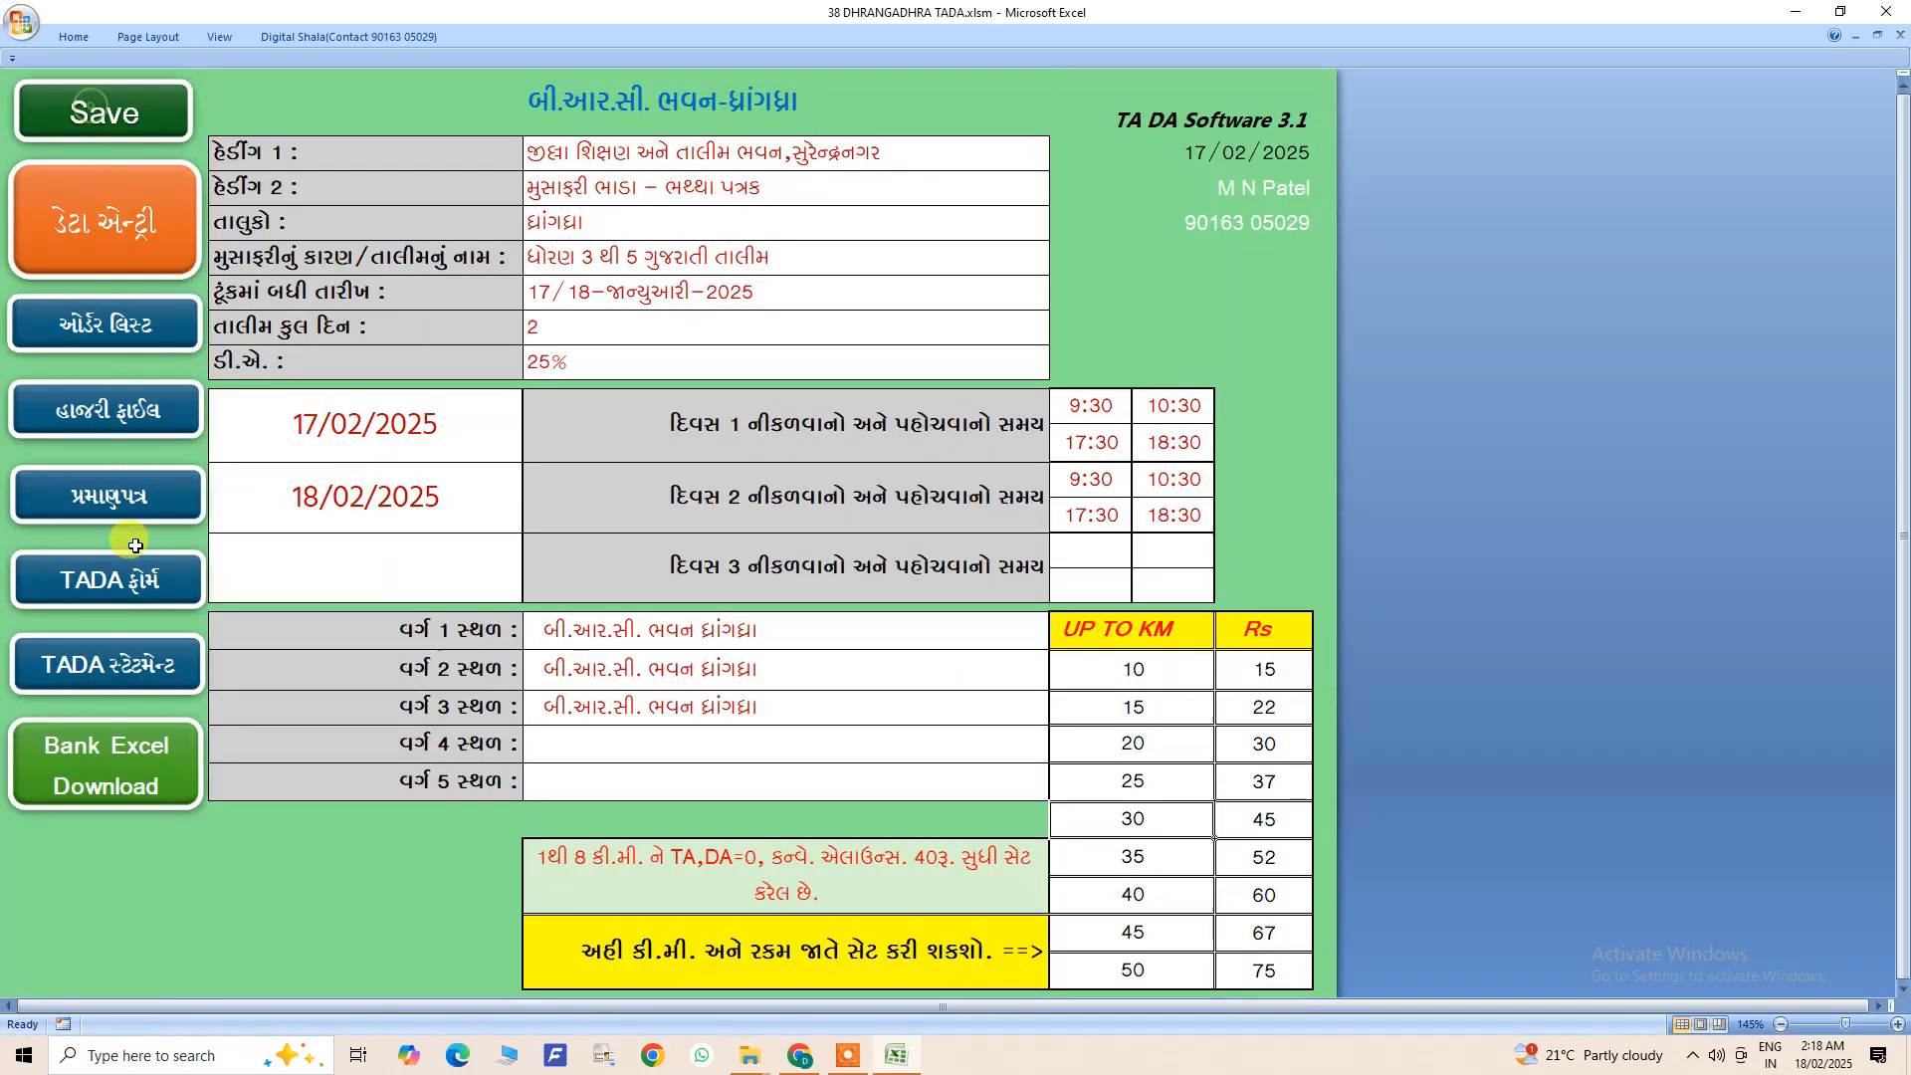
- Reopen the TADA statement and check the bank manager address cells and the letter date cell
left_click(120, 650)
double_click(267, 315)
double_click(180, 290)
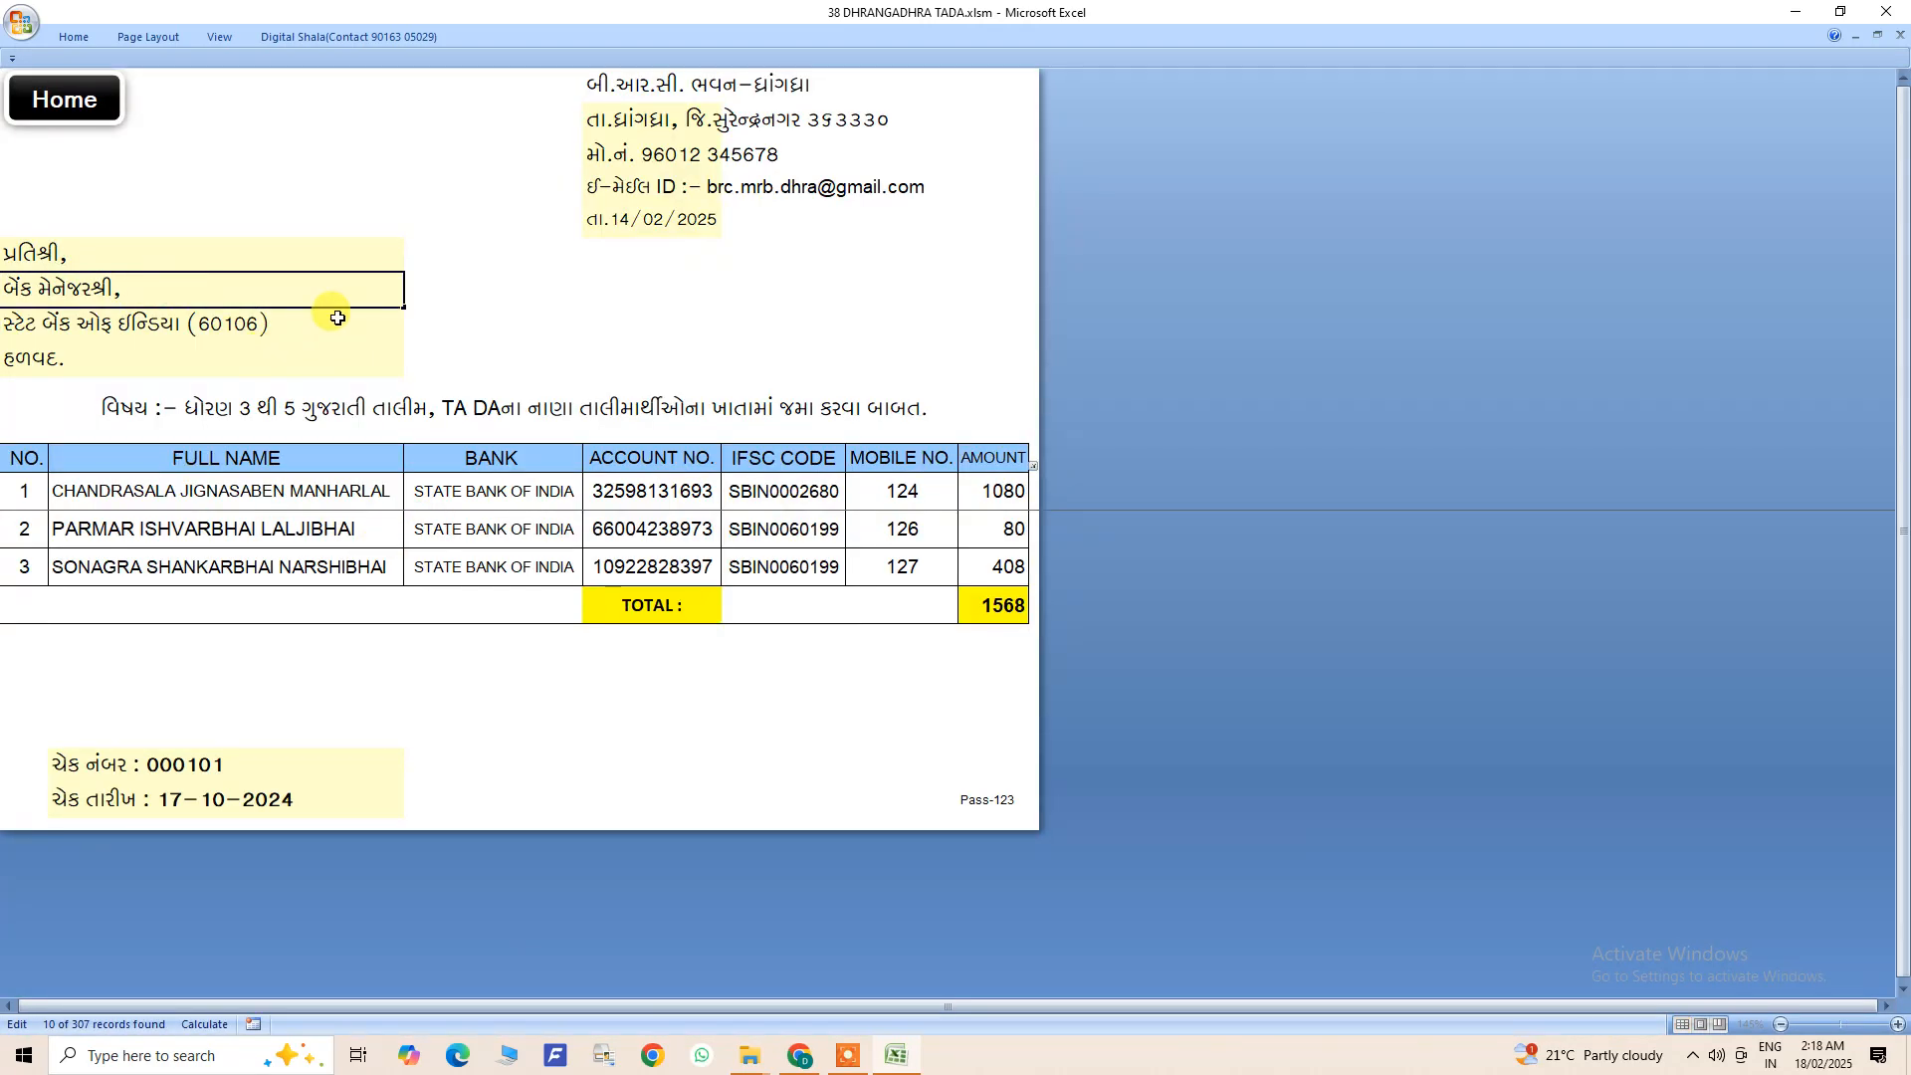
left_click(680, 213)
left_click(832, 638)
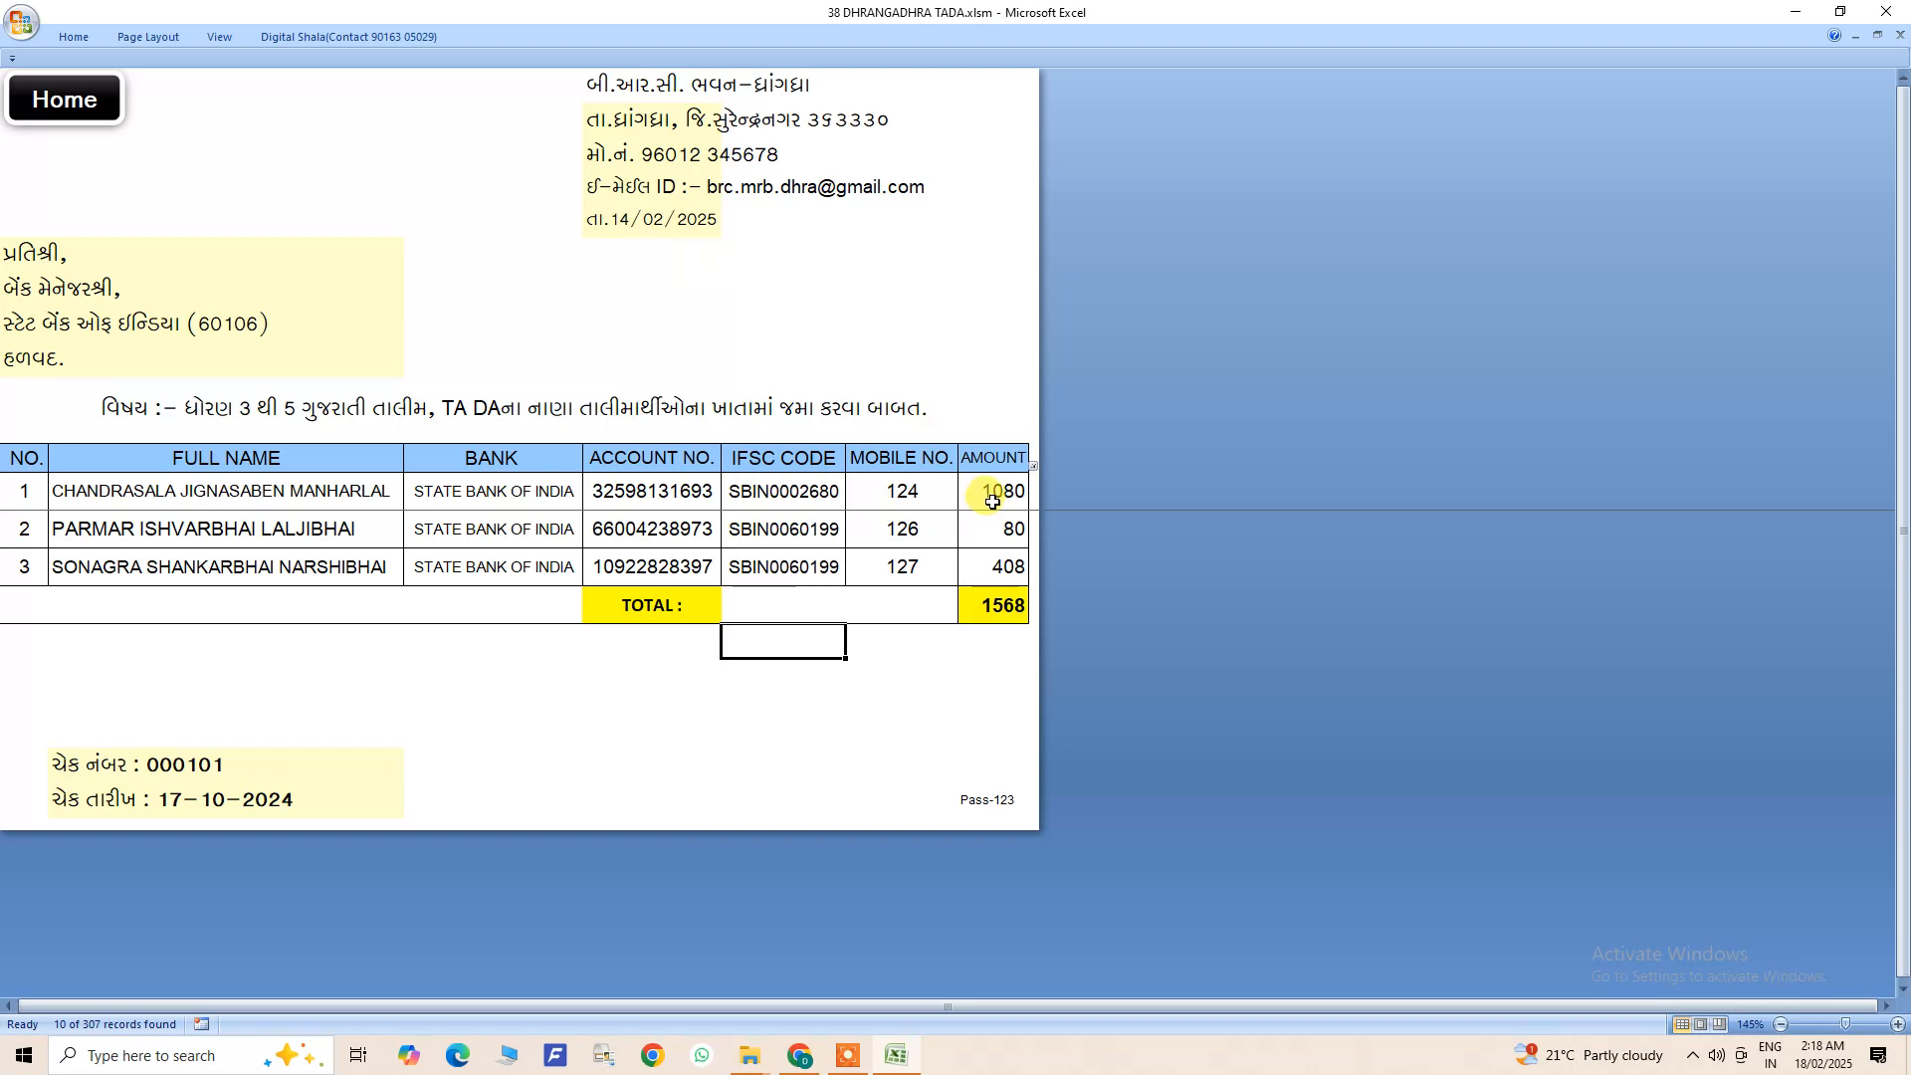
- Open the TADA forms from the home sheet and check the total amount on each of the three trainees' forms
left_click(69, 100)
left_click(136, 559)
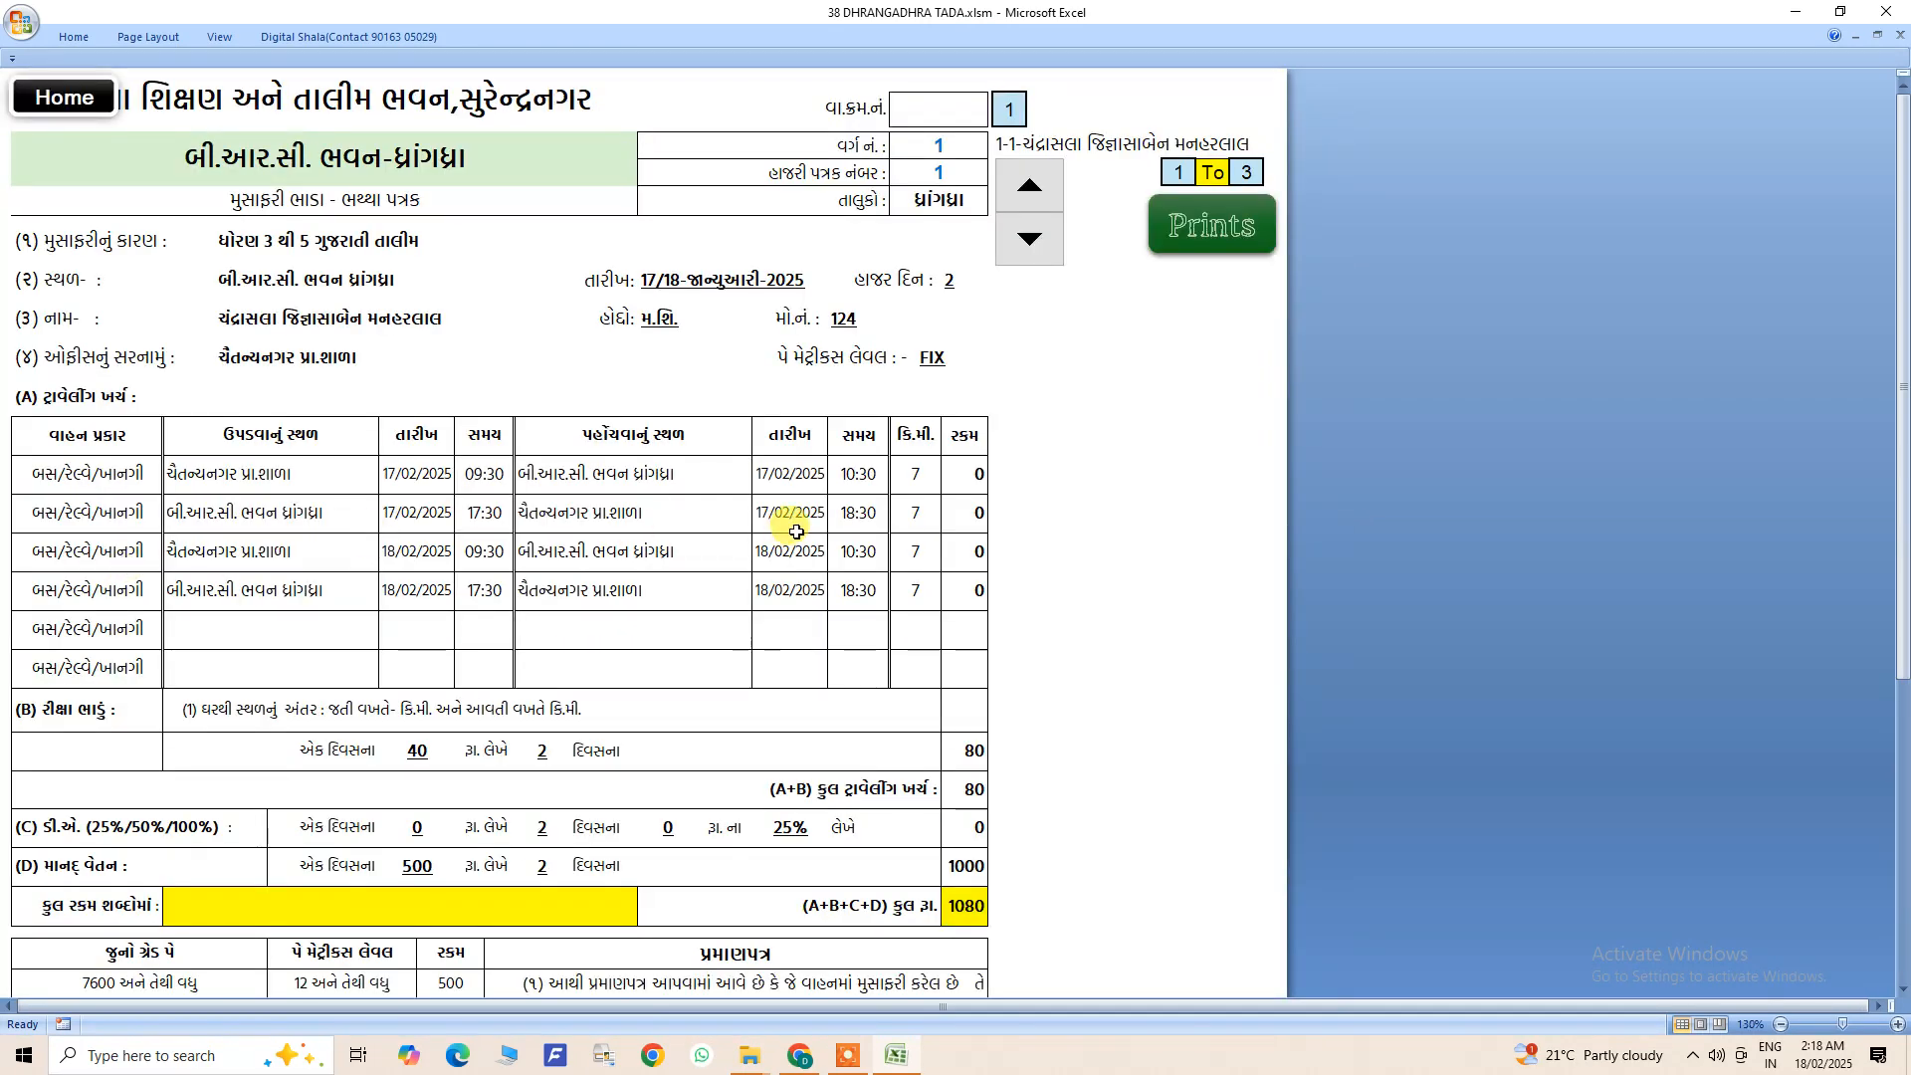
scroll(1005, 686, "down", 1)
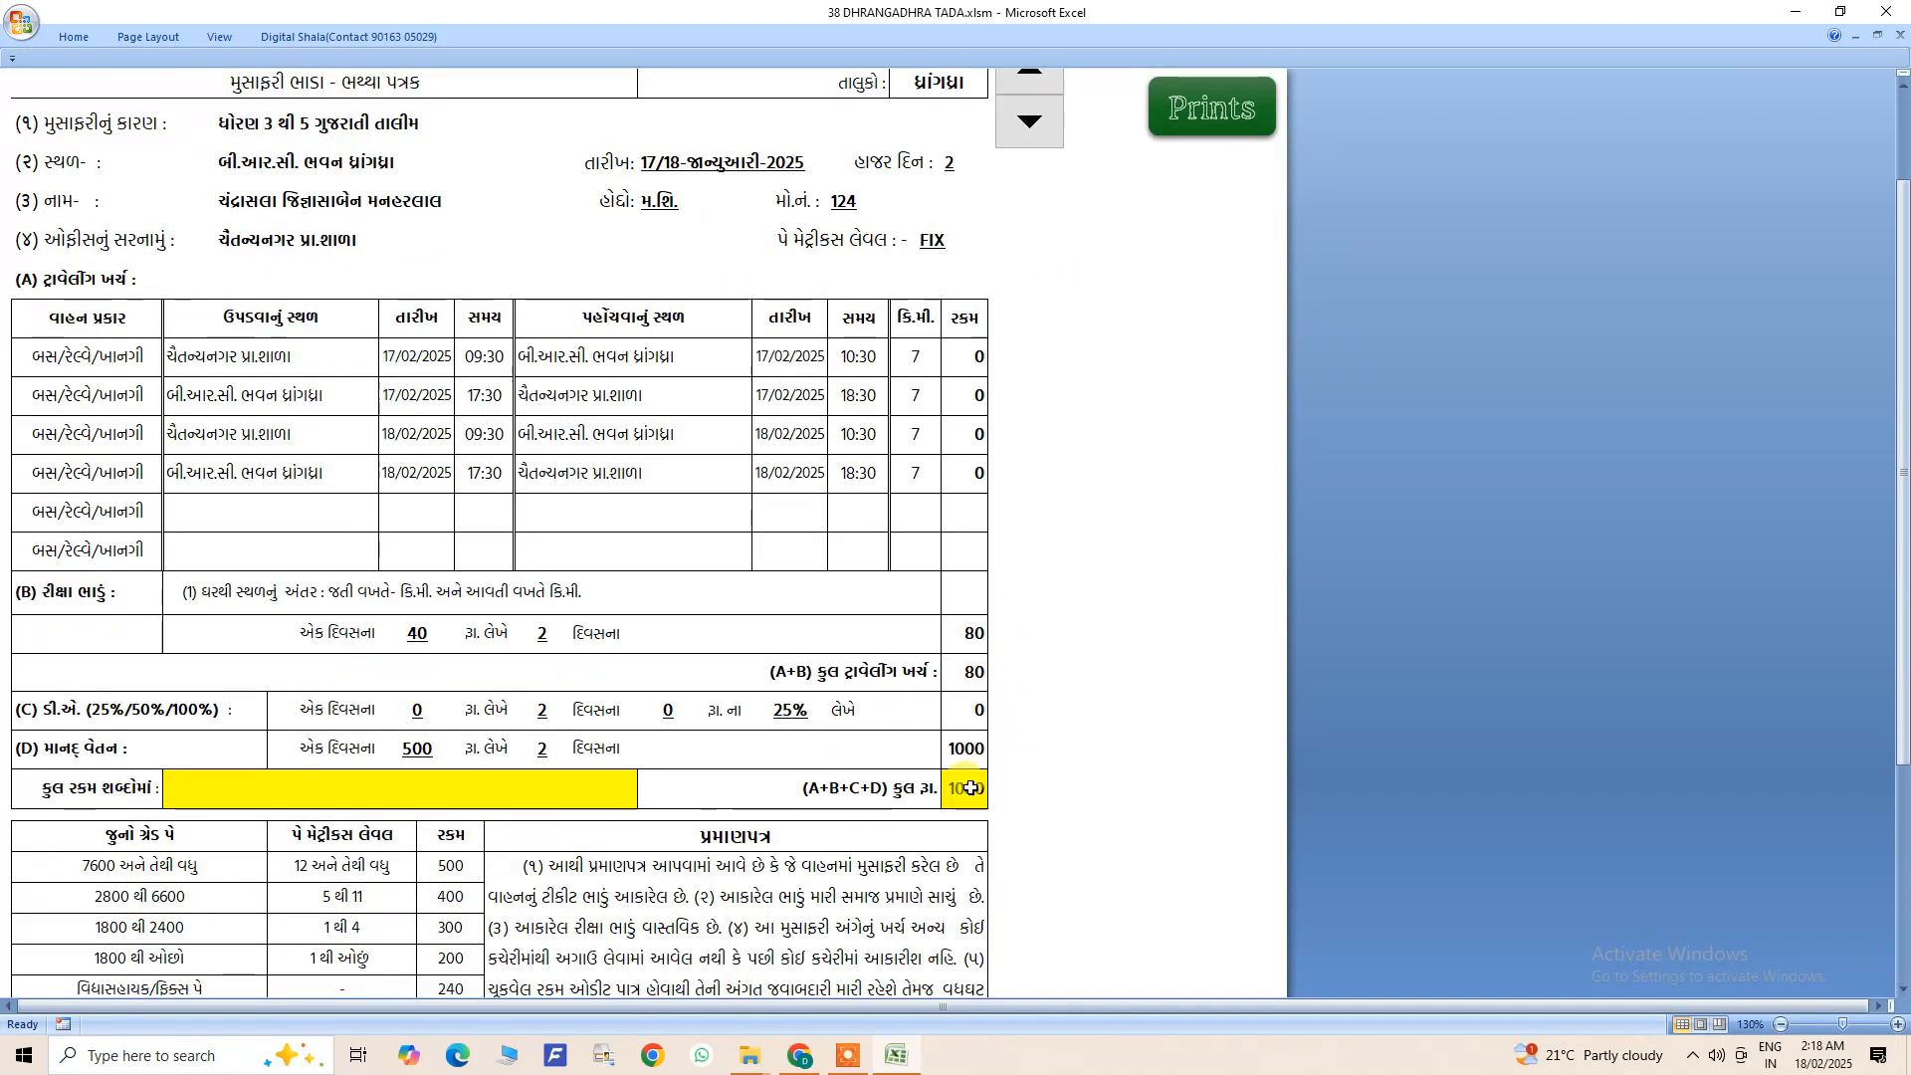
scroll(970, 787, "down", 5)
scroll(841, 688, "up", 5)
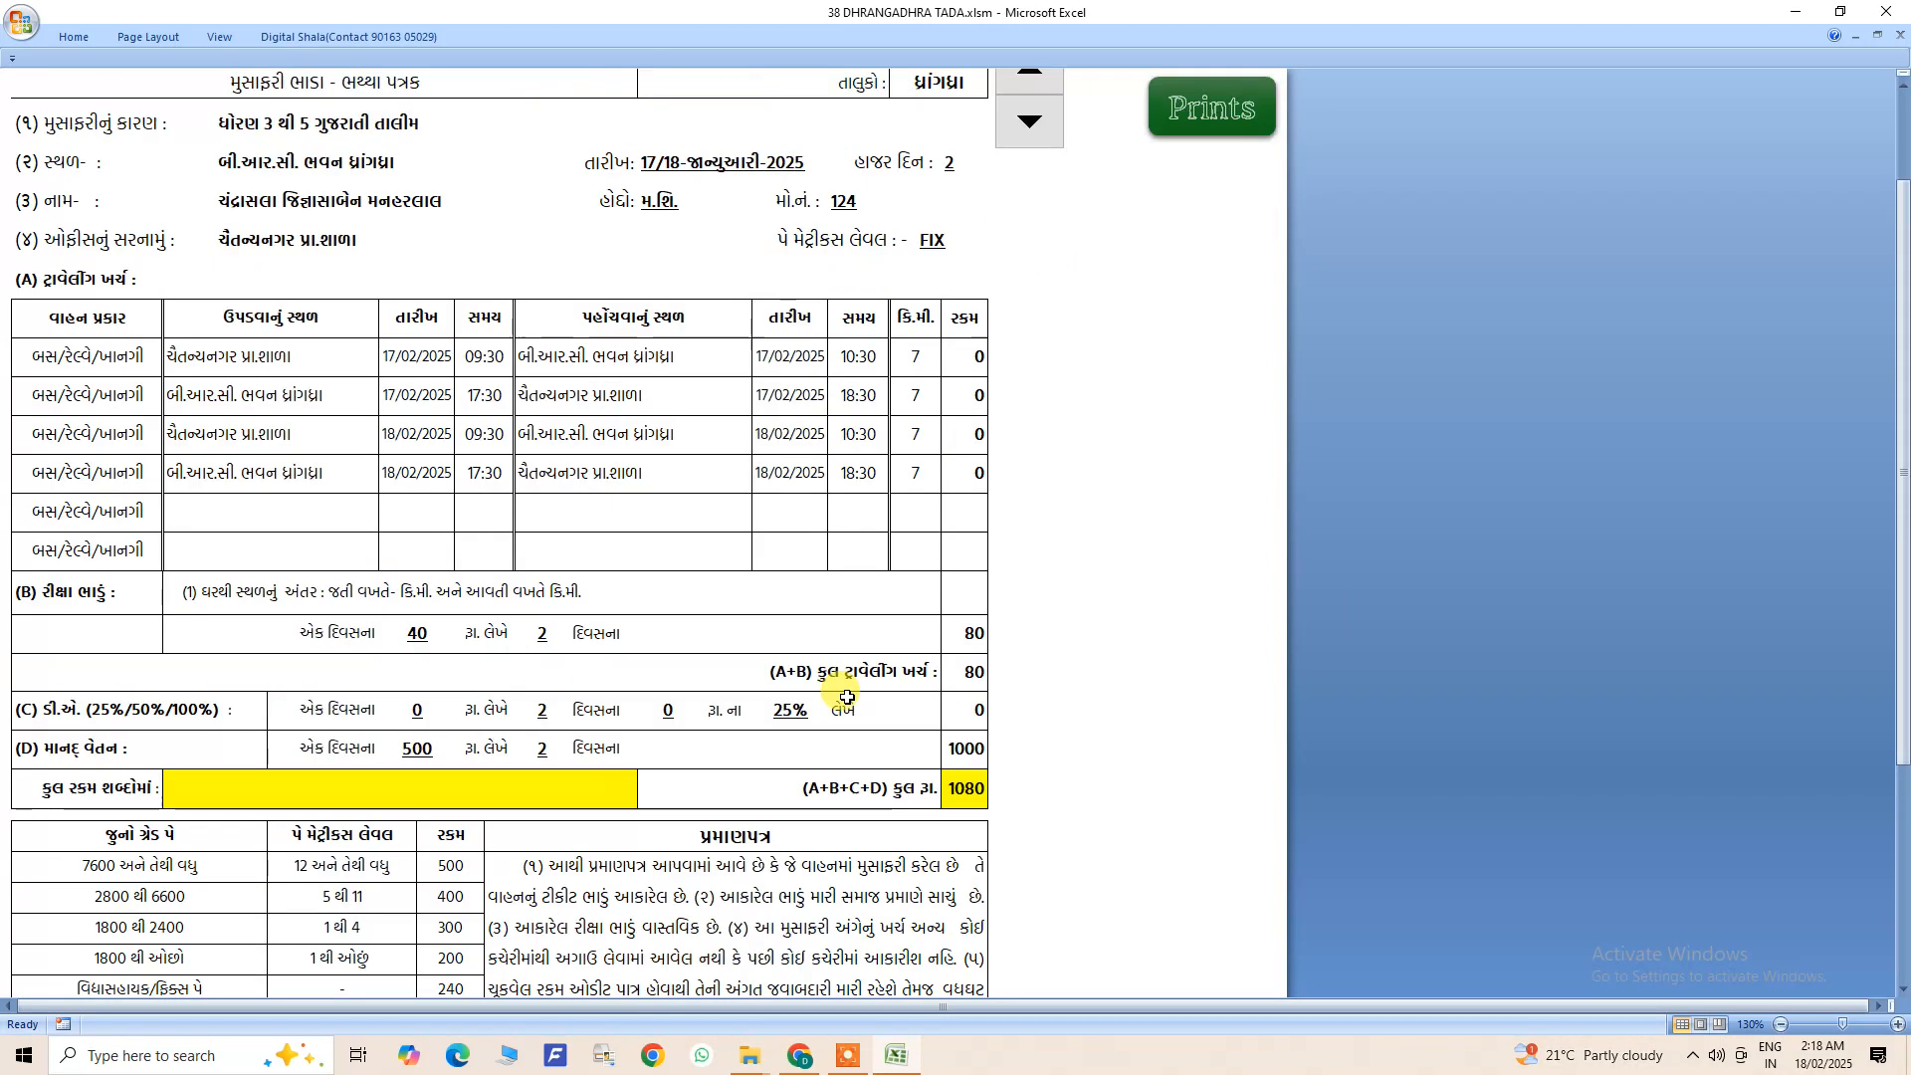
scroll(847, 698, "up", 3)
left_click(1024, 196)
scroll(979, 728, "down", 5)
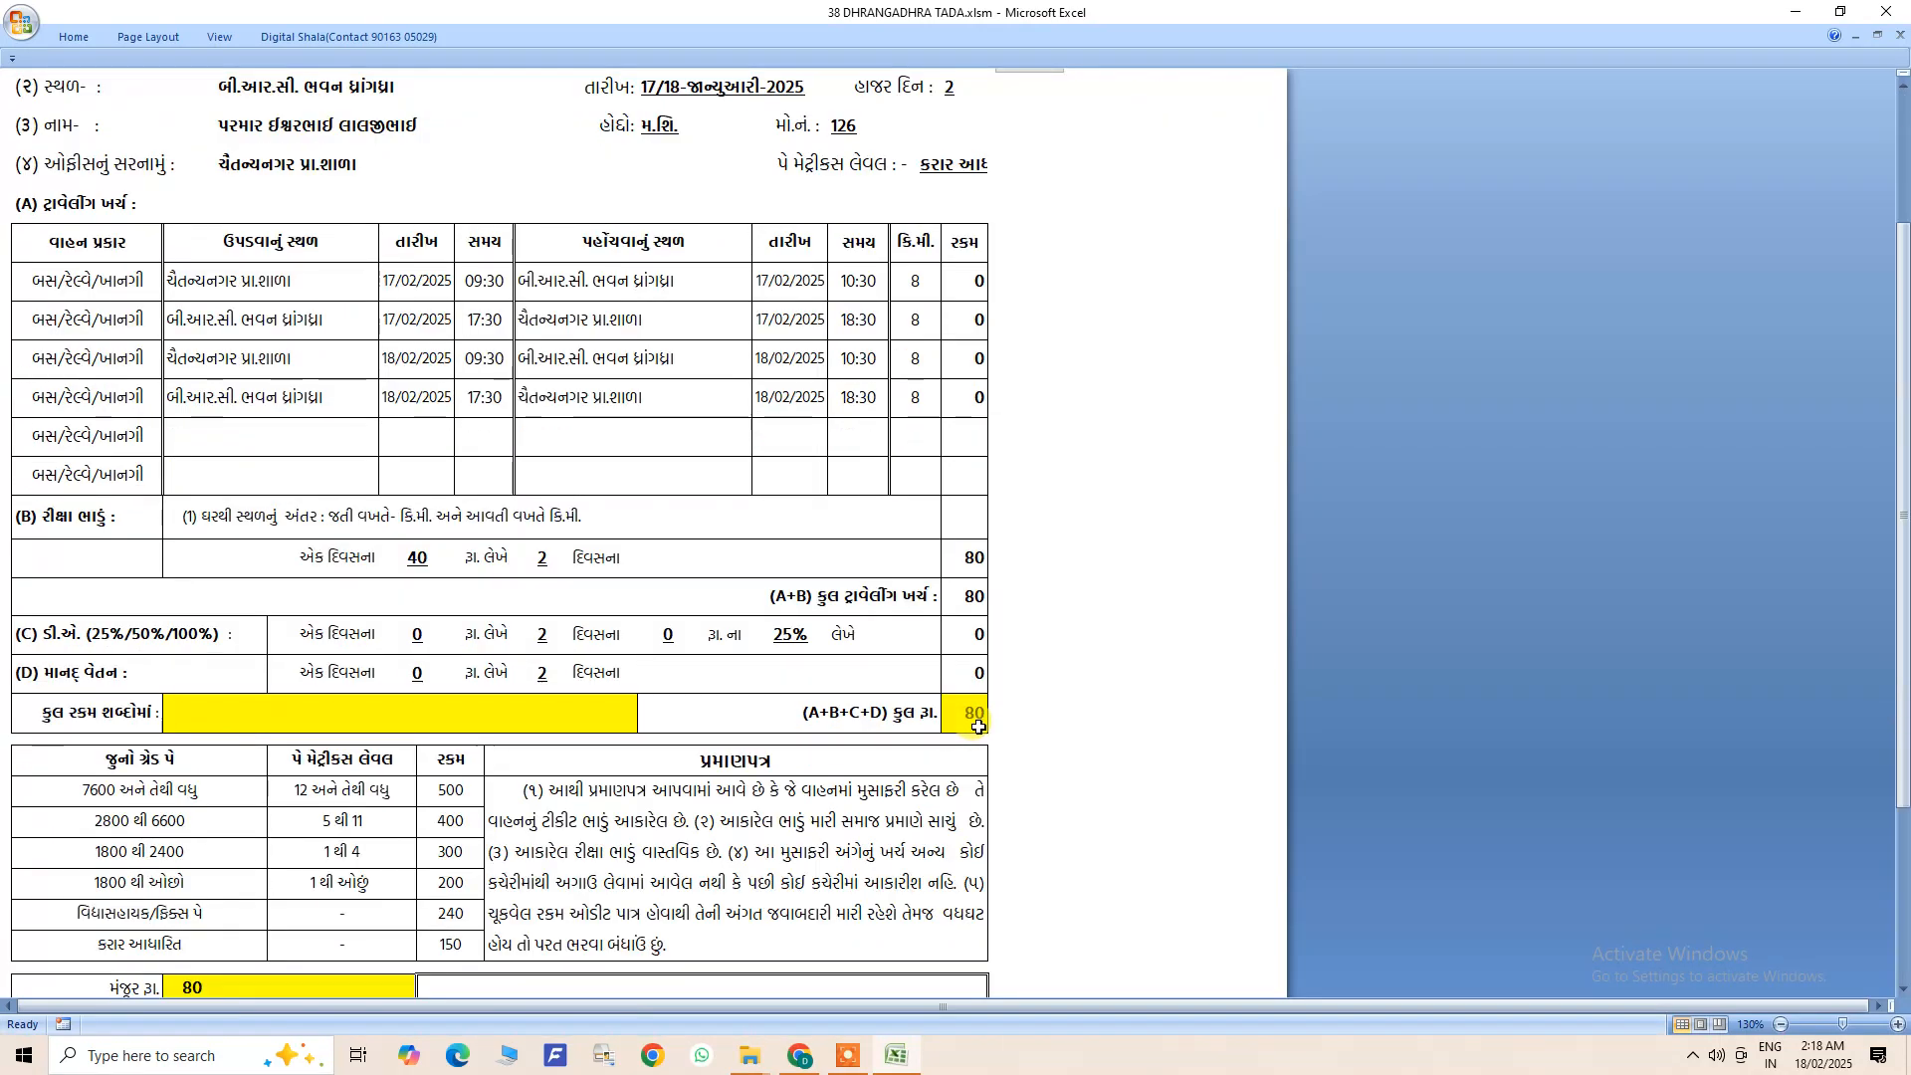
scroll(979, 727, "up", 5)
left_click(1024, 204)
scroll(979, 756, "down", 3)
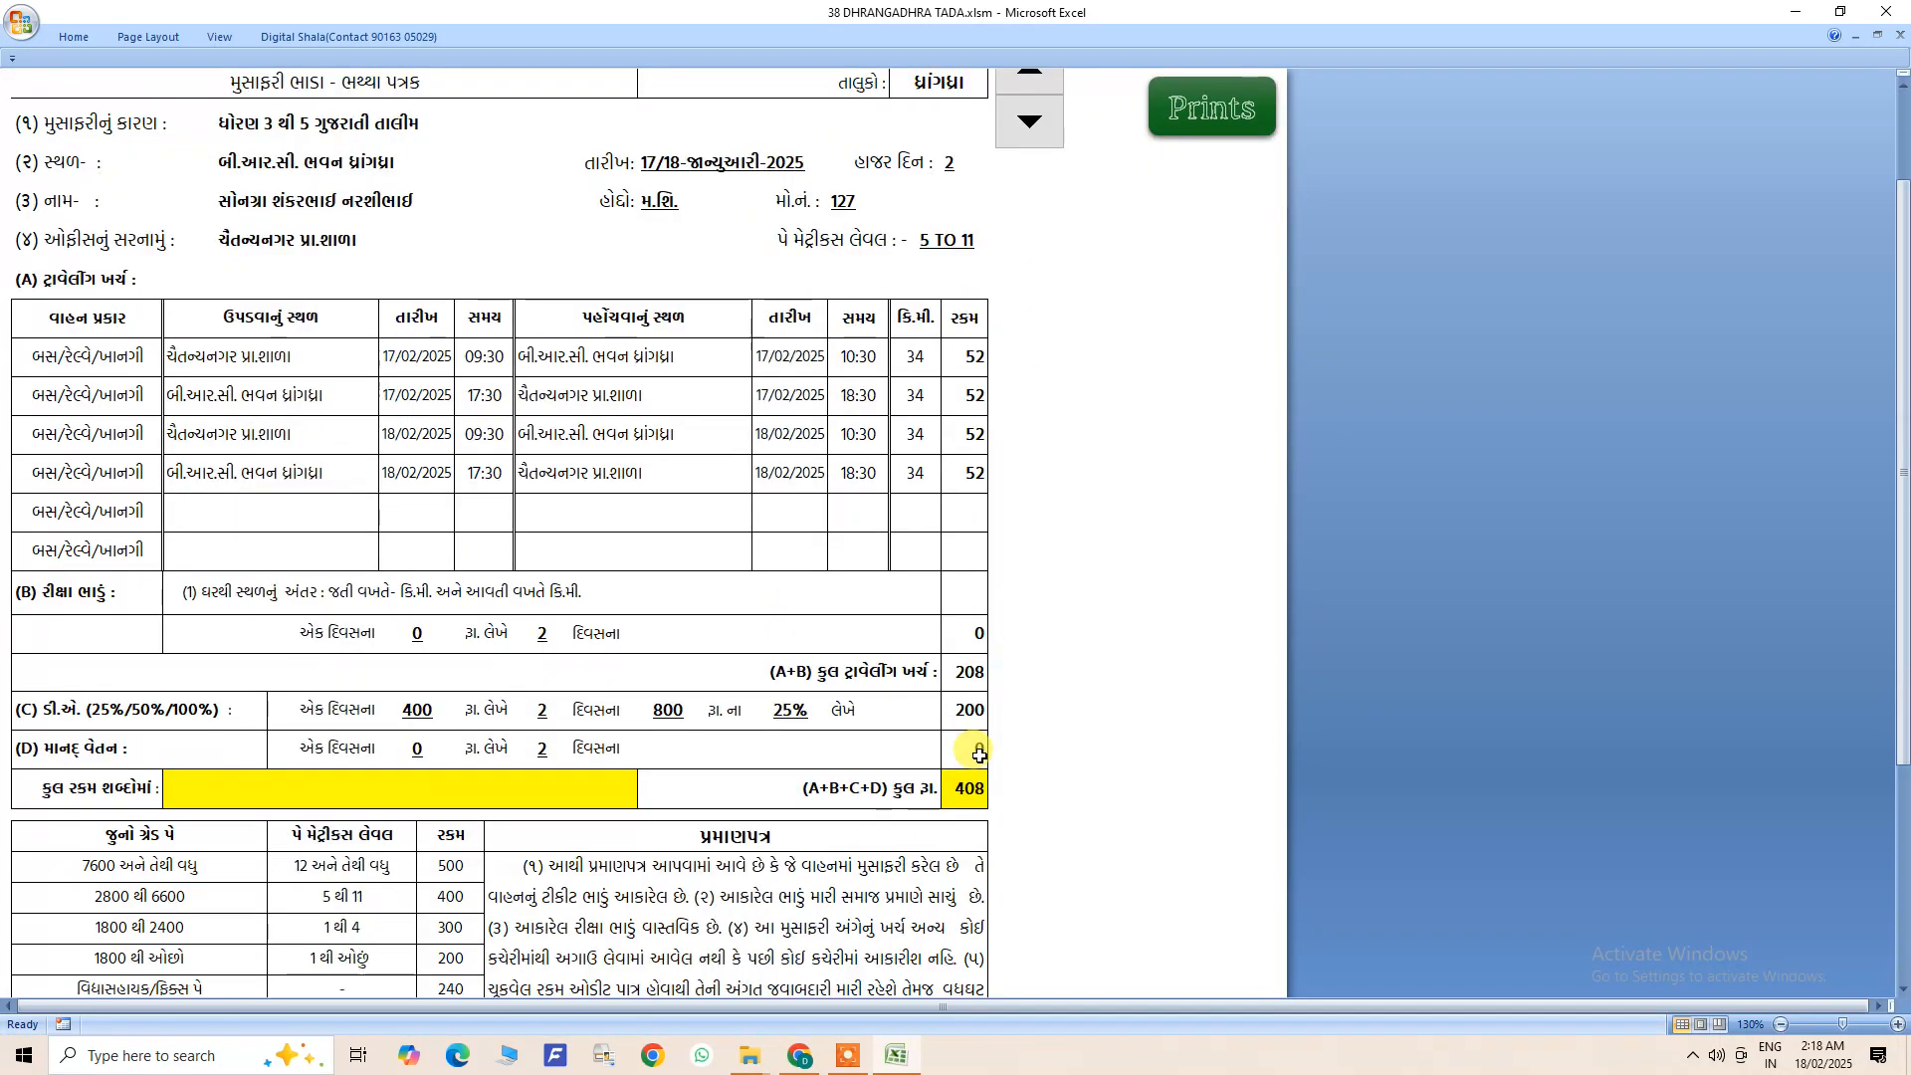
scroll(109, 114, "up", 3)
- Open the TADA statement from the home sheet and check its amounts and the cheque number and cheque date cells
left_click(69, 97)
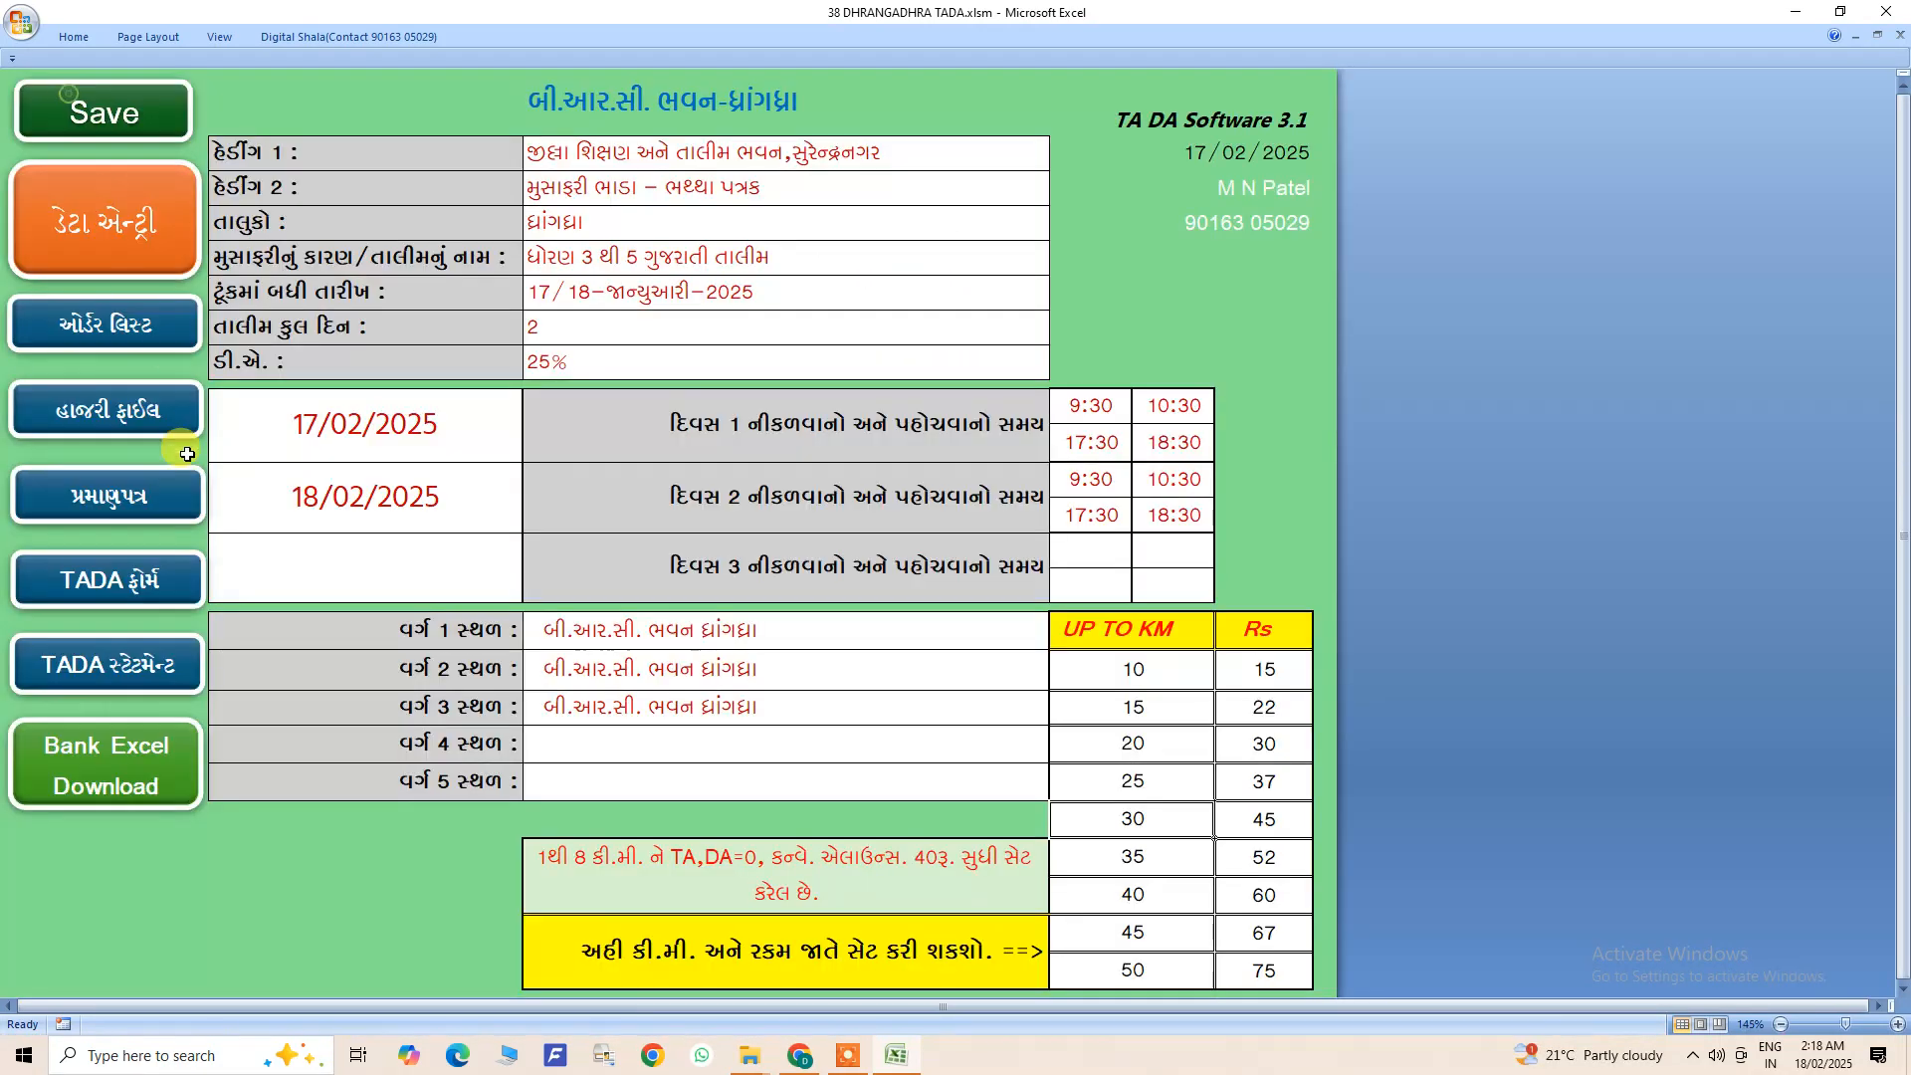
left_click(139, 674)
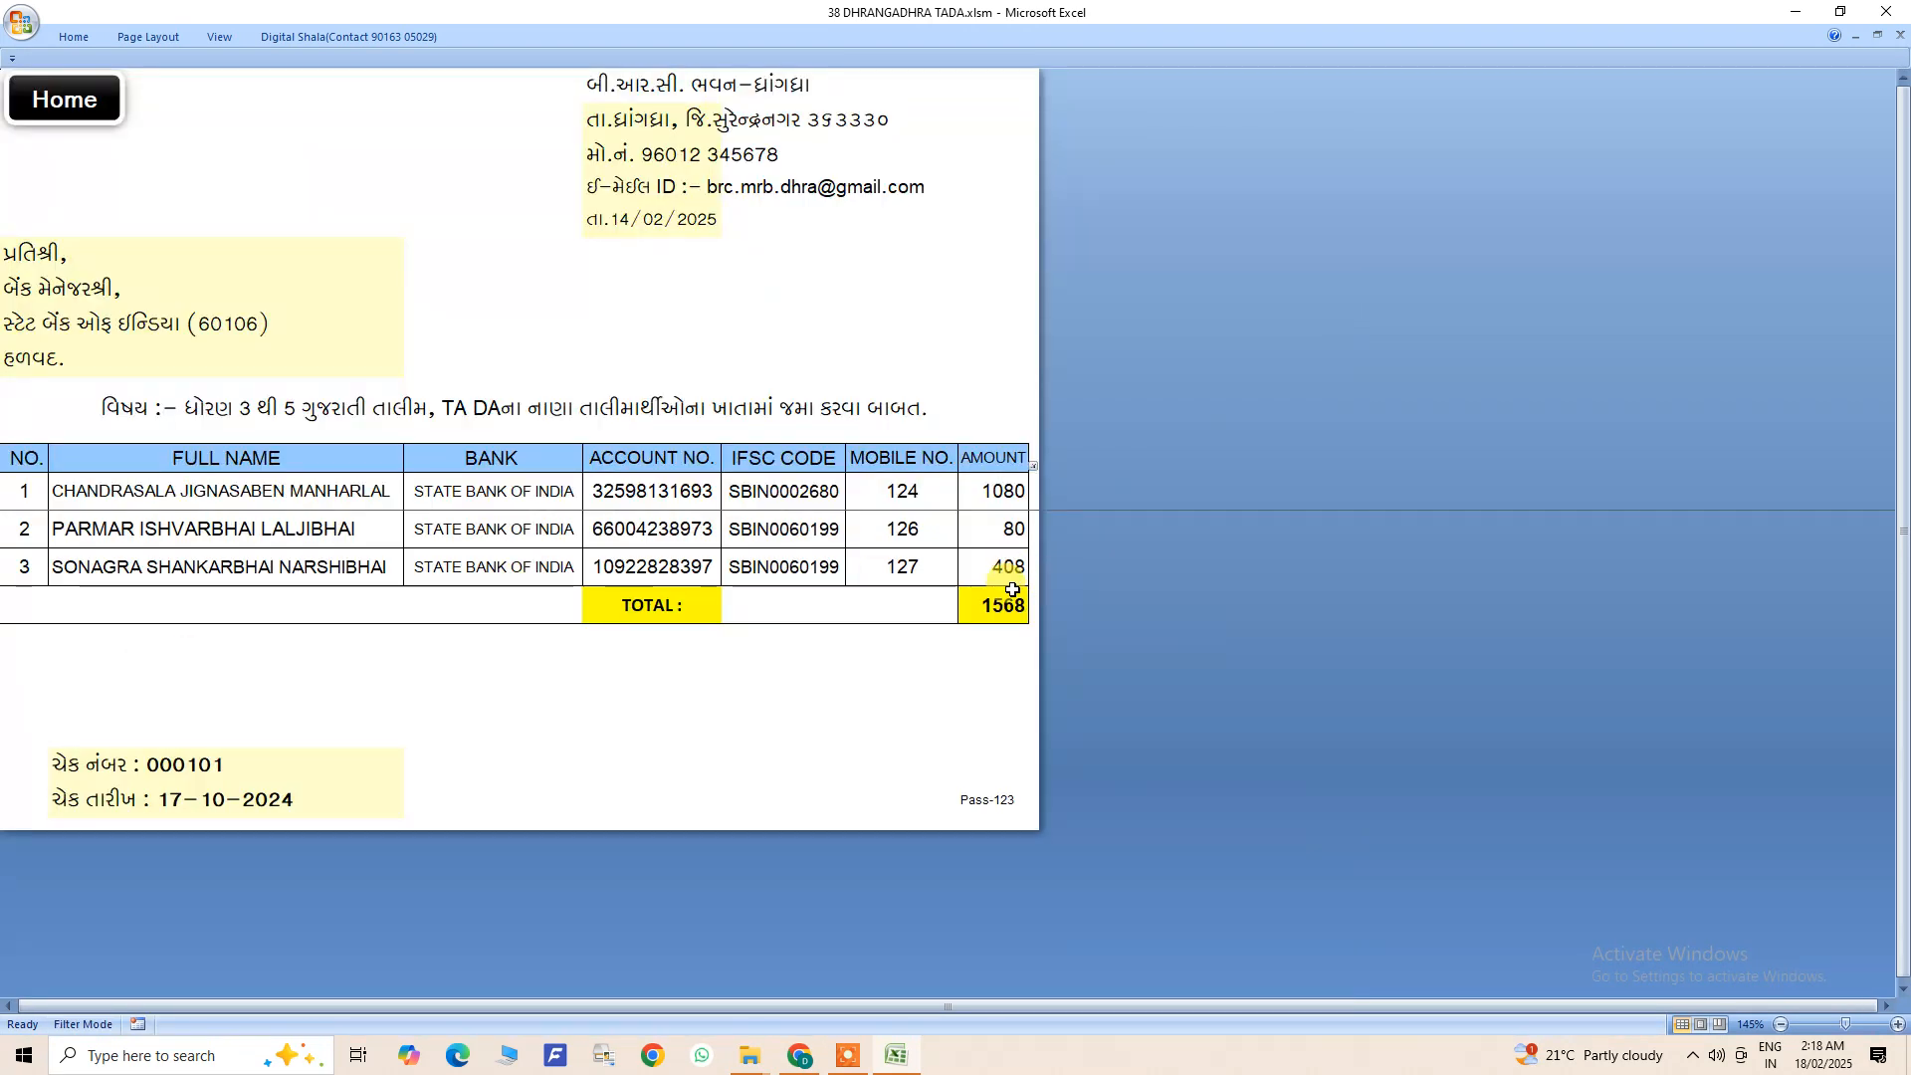
left_click(250, 766)
double_click(265, 802)
left_click(303, 766)
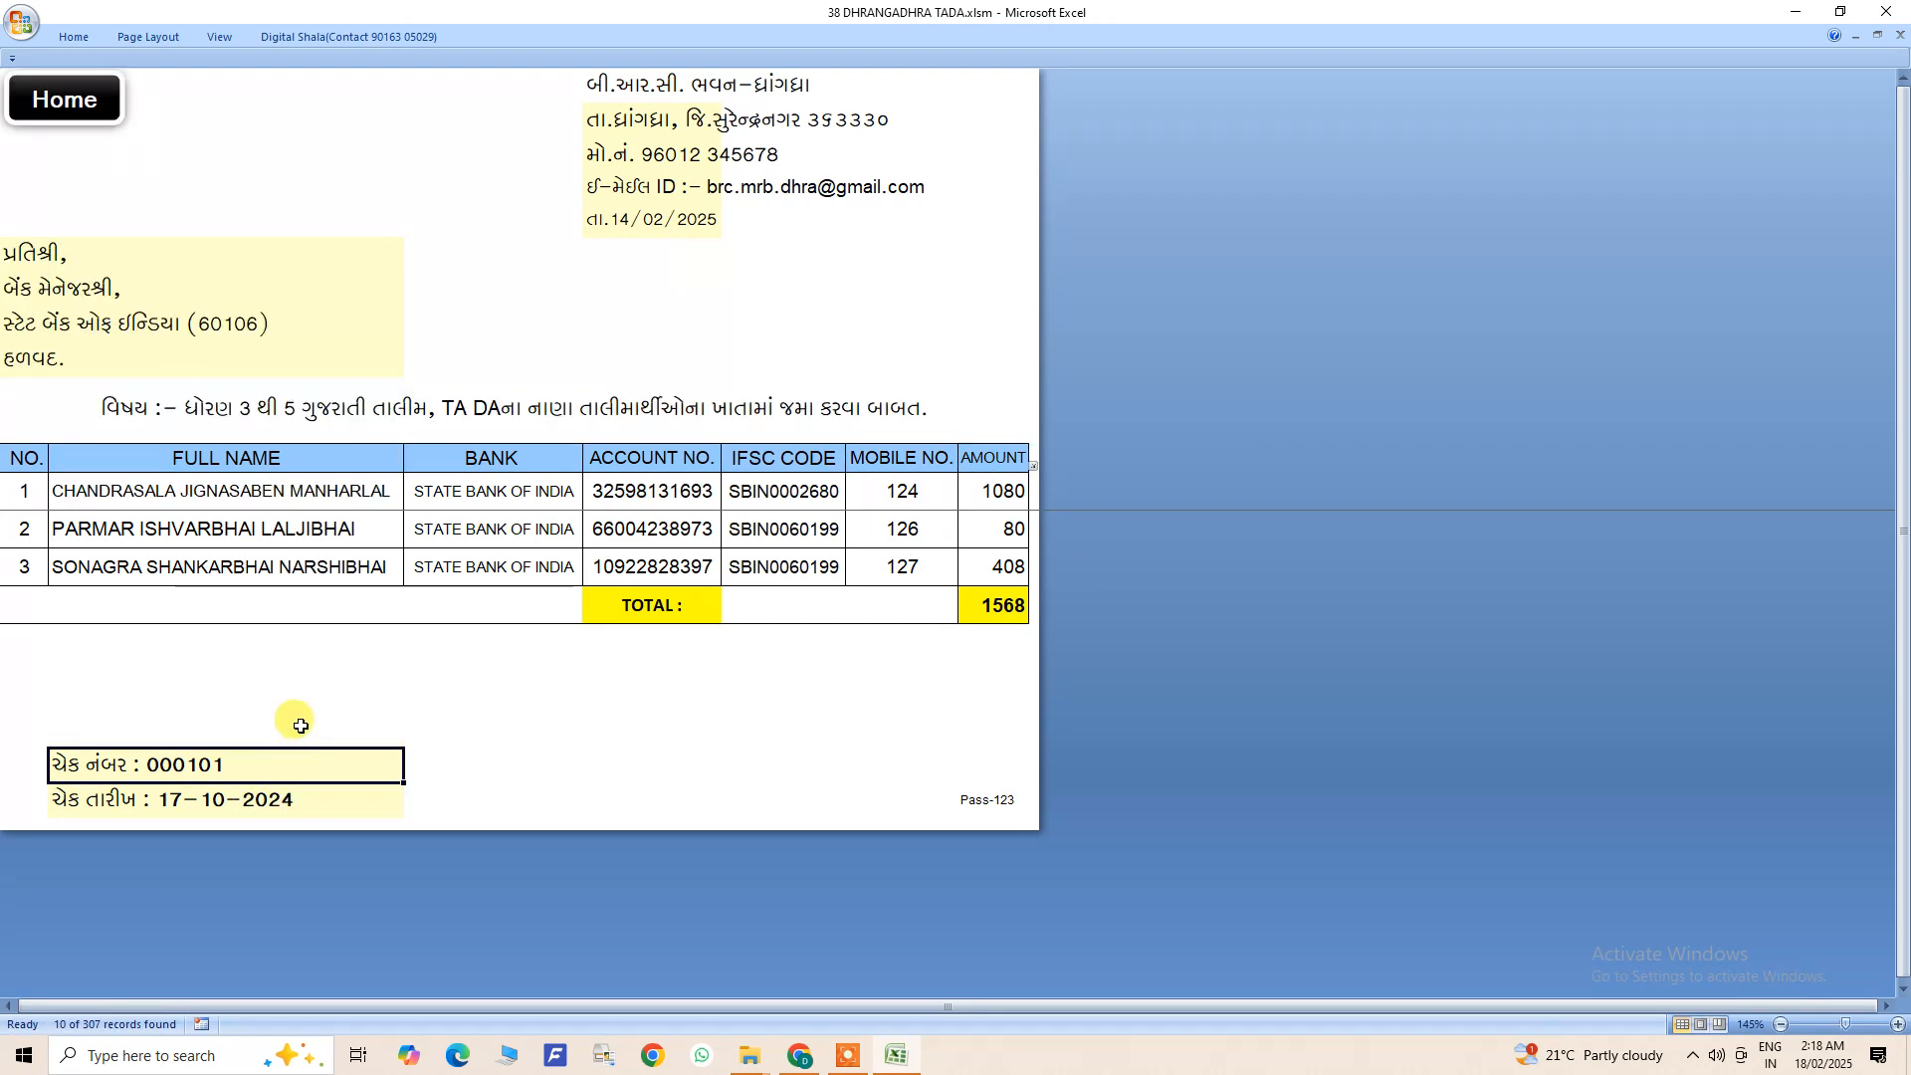
- Return to the home sheet, switch to the New folder window in File Explorer and check which files it holds
left_click(92, 110)
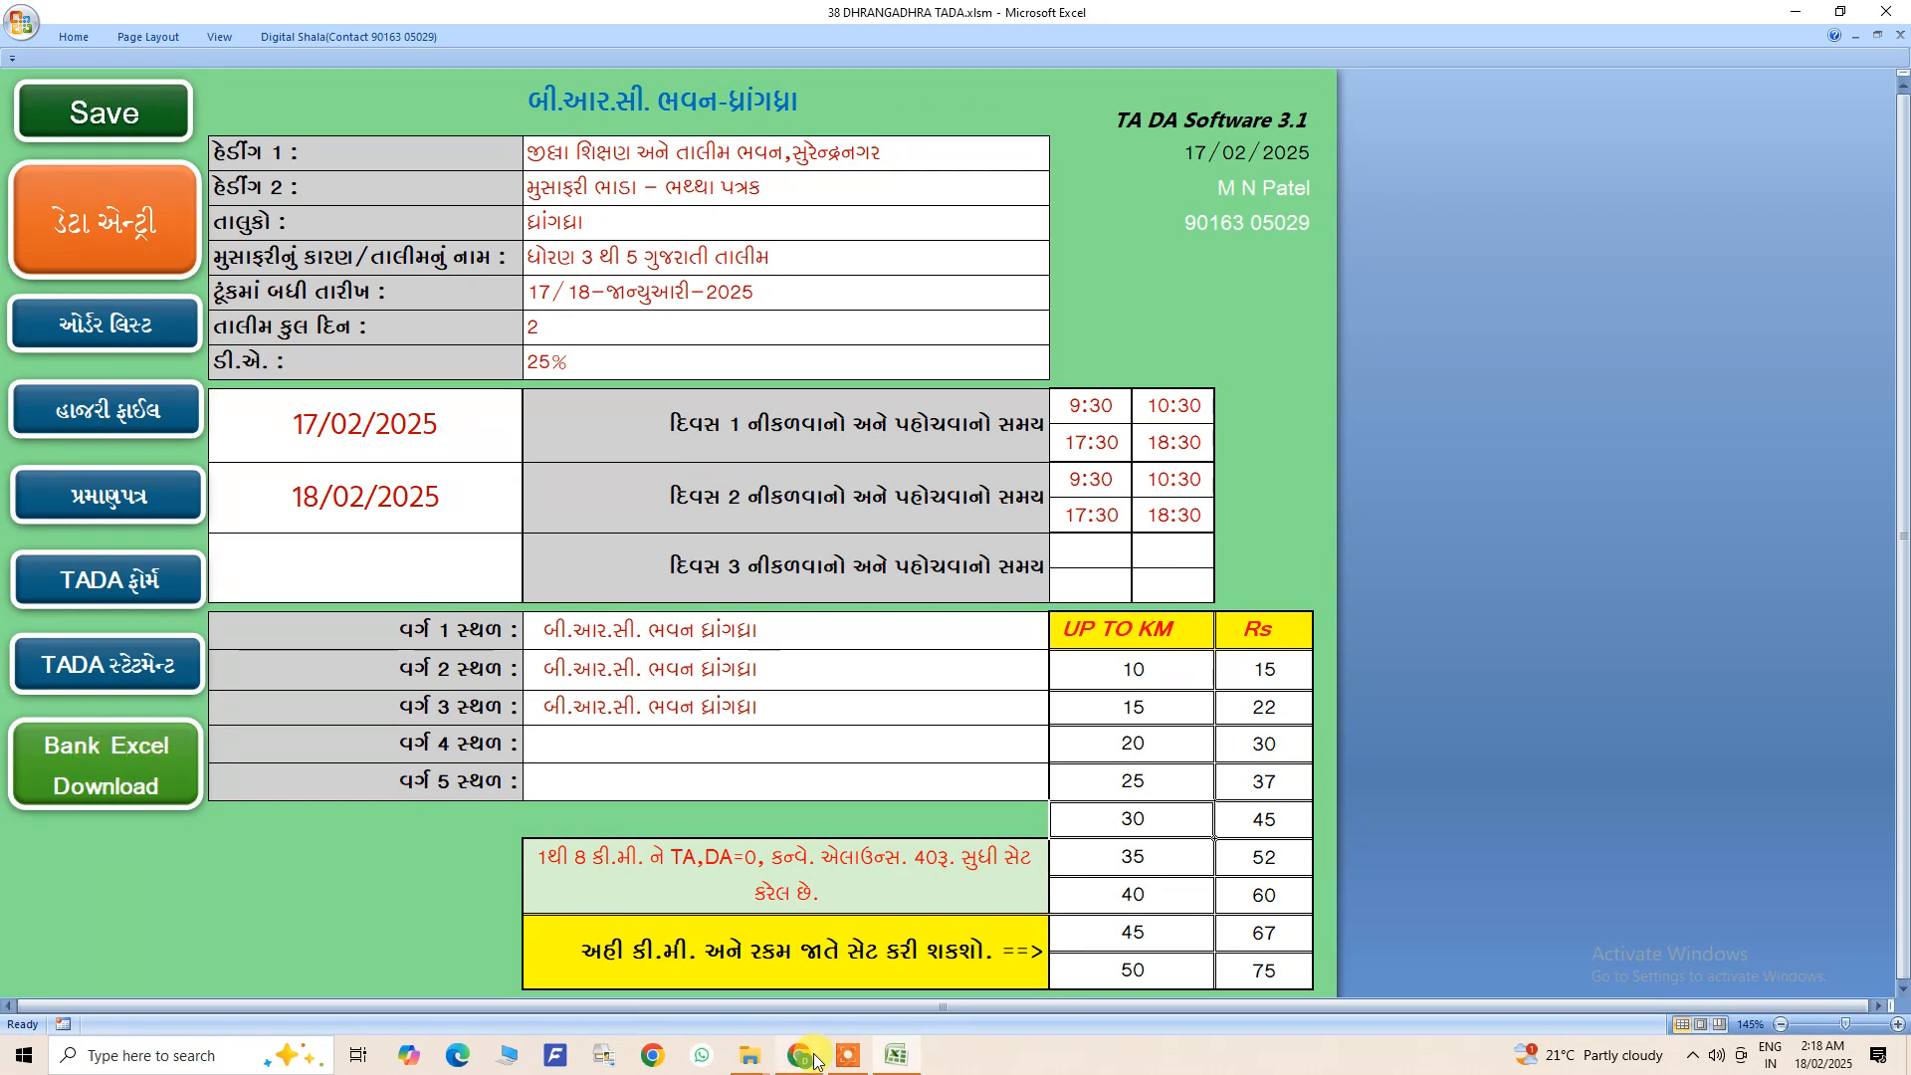
mouse_move(742, 1067)
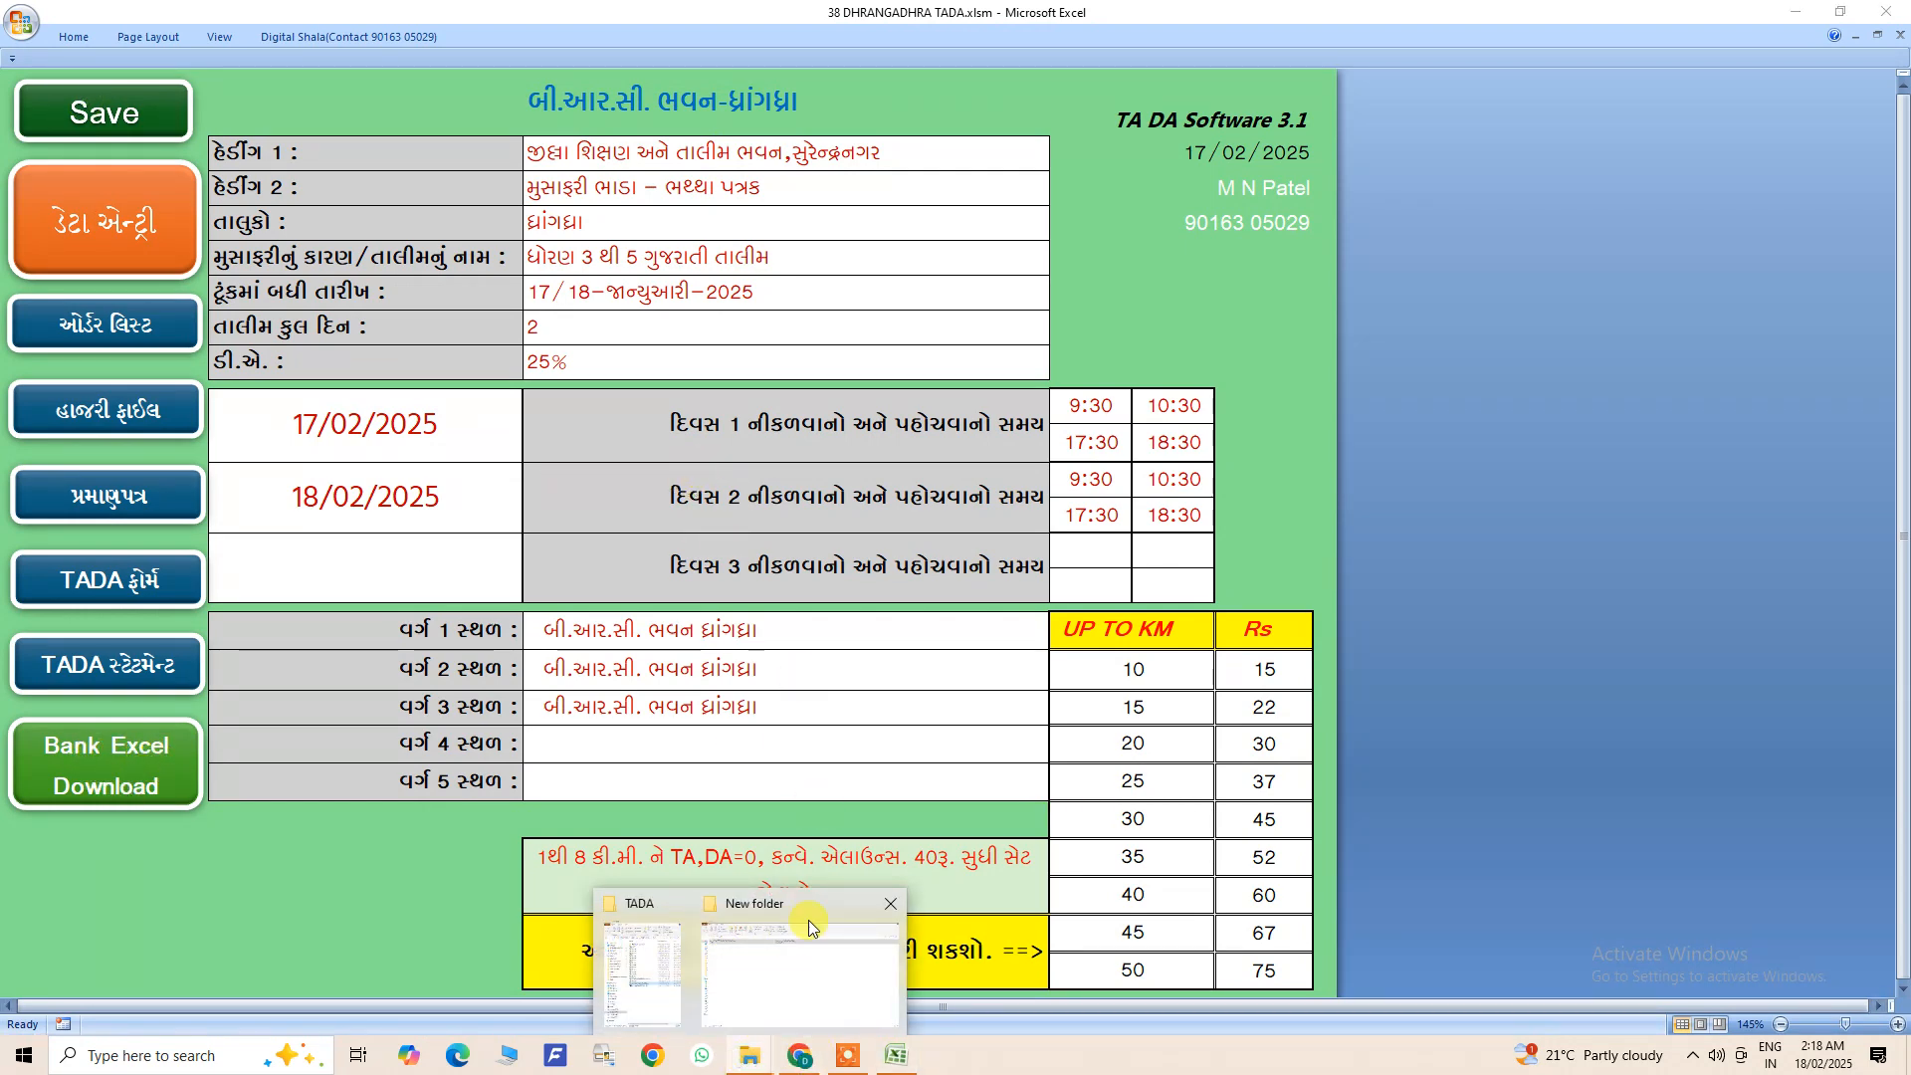
left_click(759, 963)
left_click(220, 288)
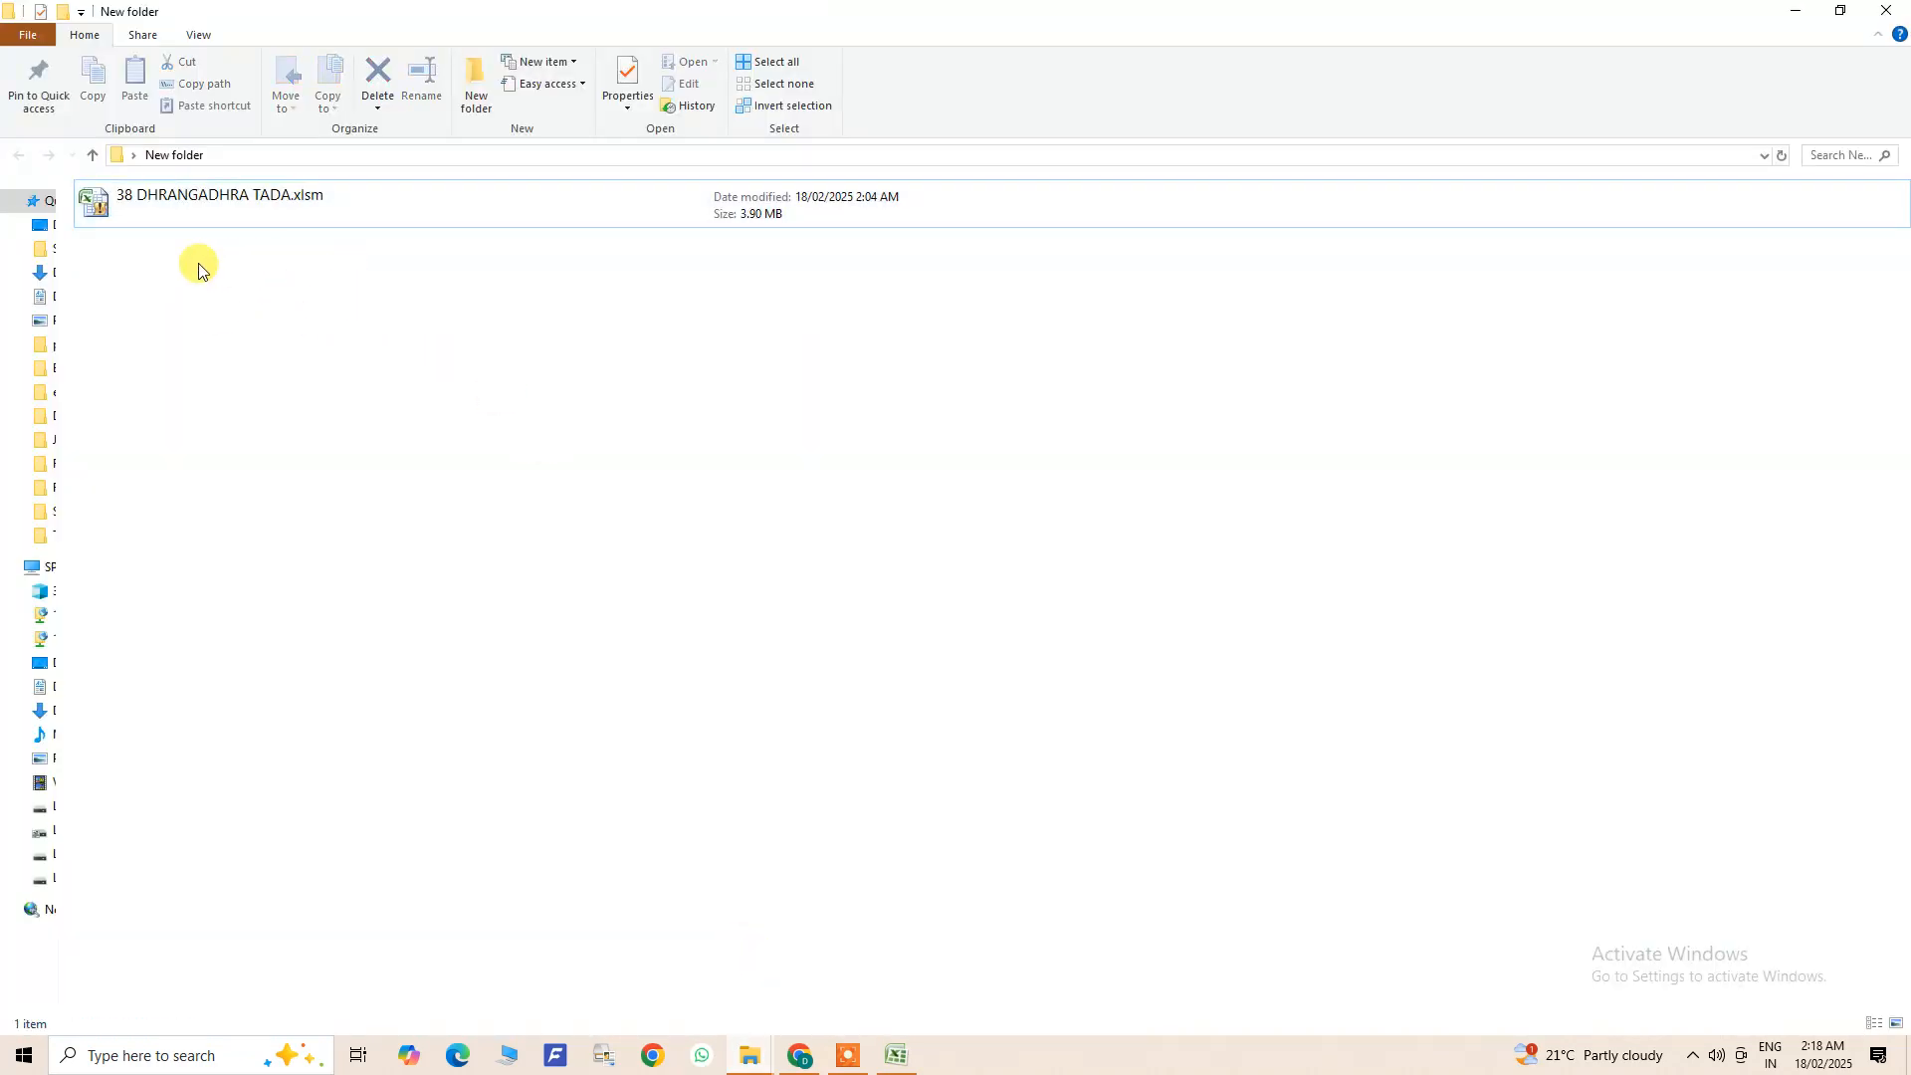
left_click(236, 200)
left_click(212, 258)
- Switch back to the 38 DHRANGADHRA TADA workbook and download the bank Excel file from its home sheet
left_click(896, 1053)
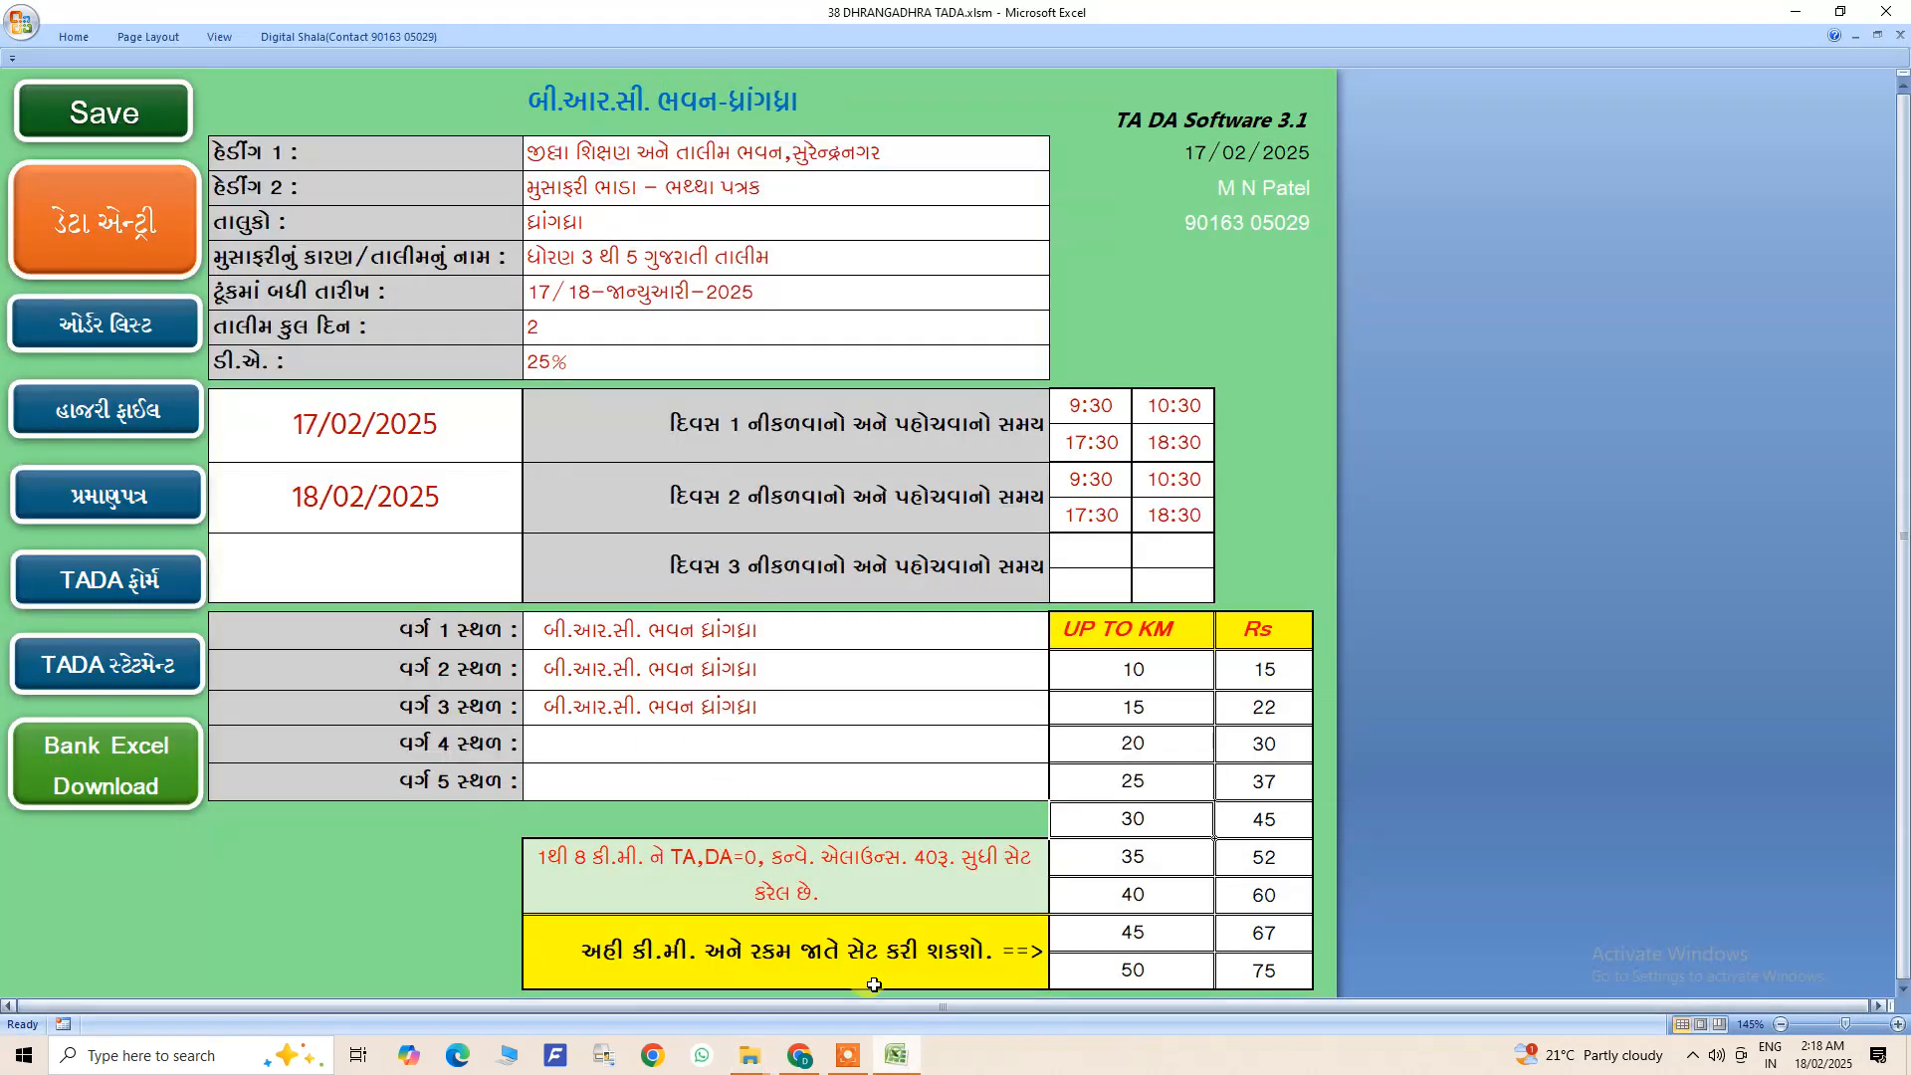
left_click(165, 769)
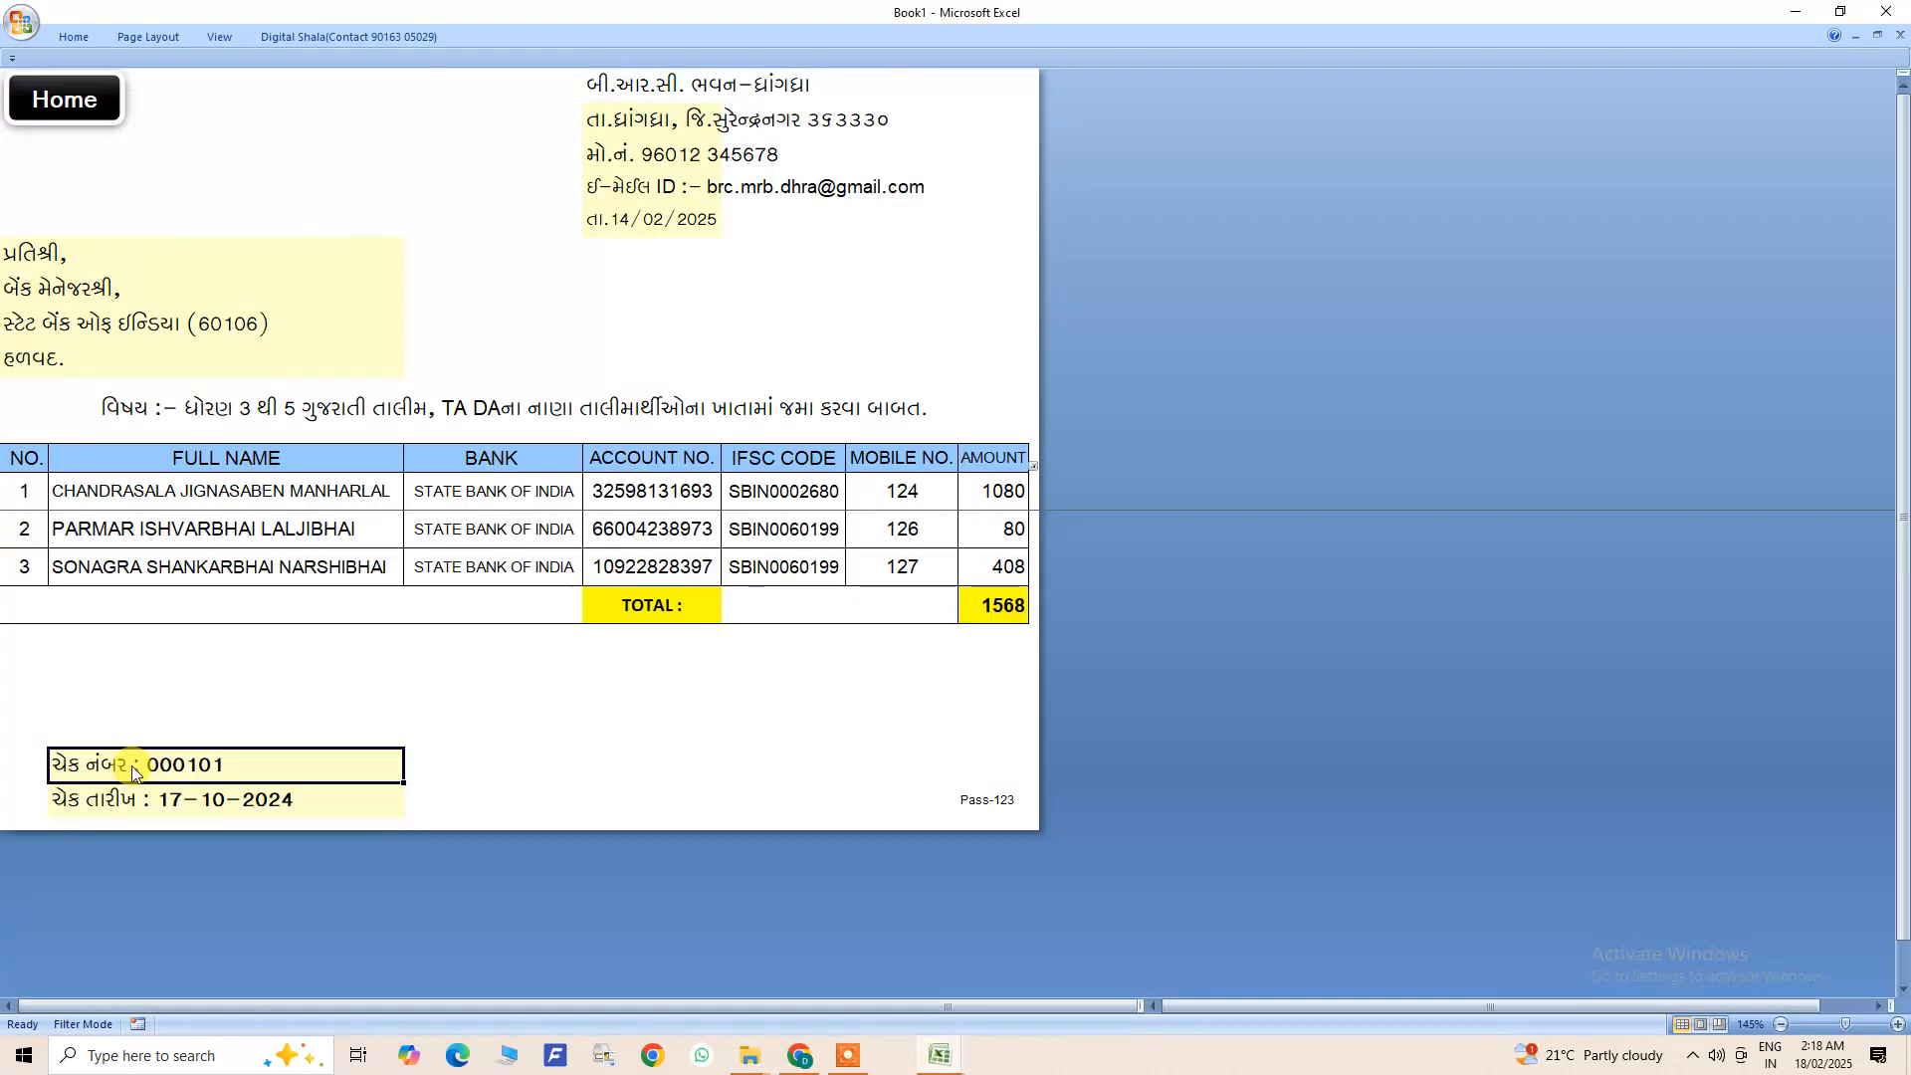
left_click(889, 611)
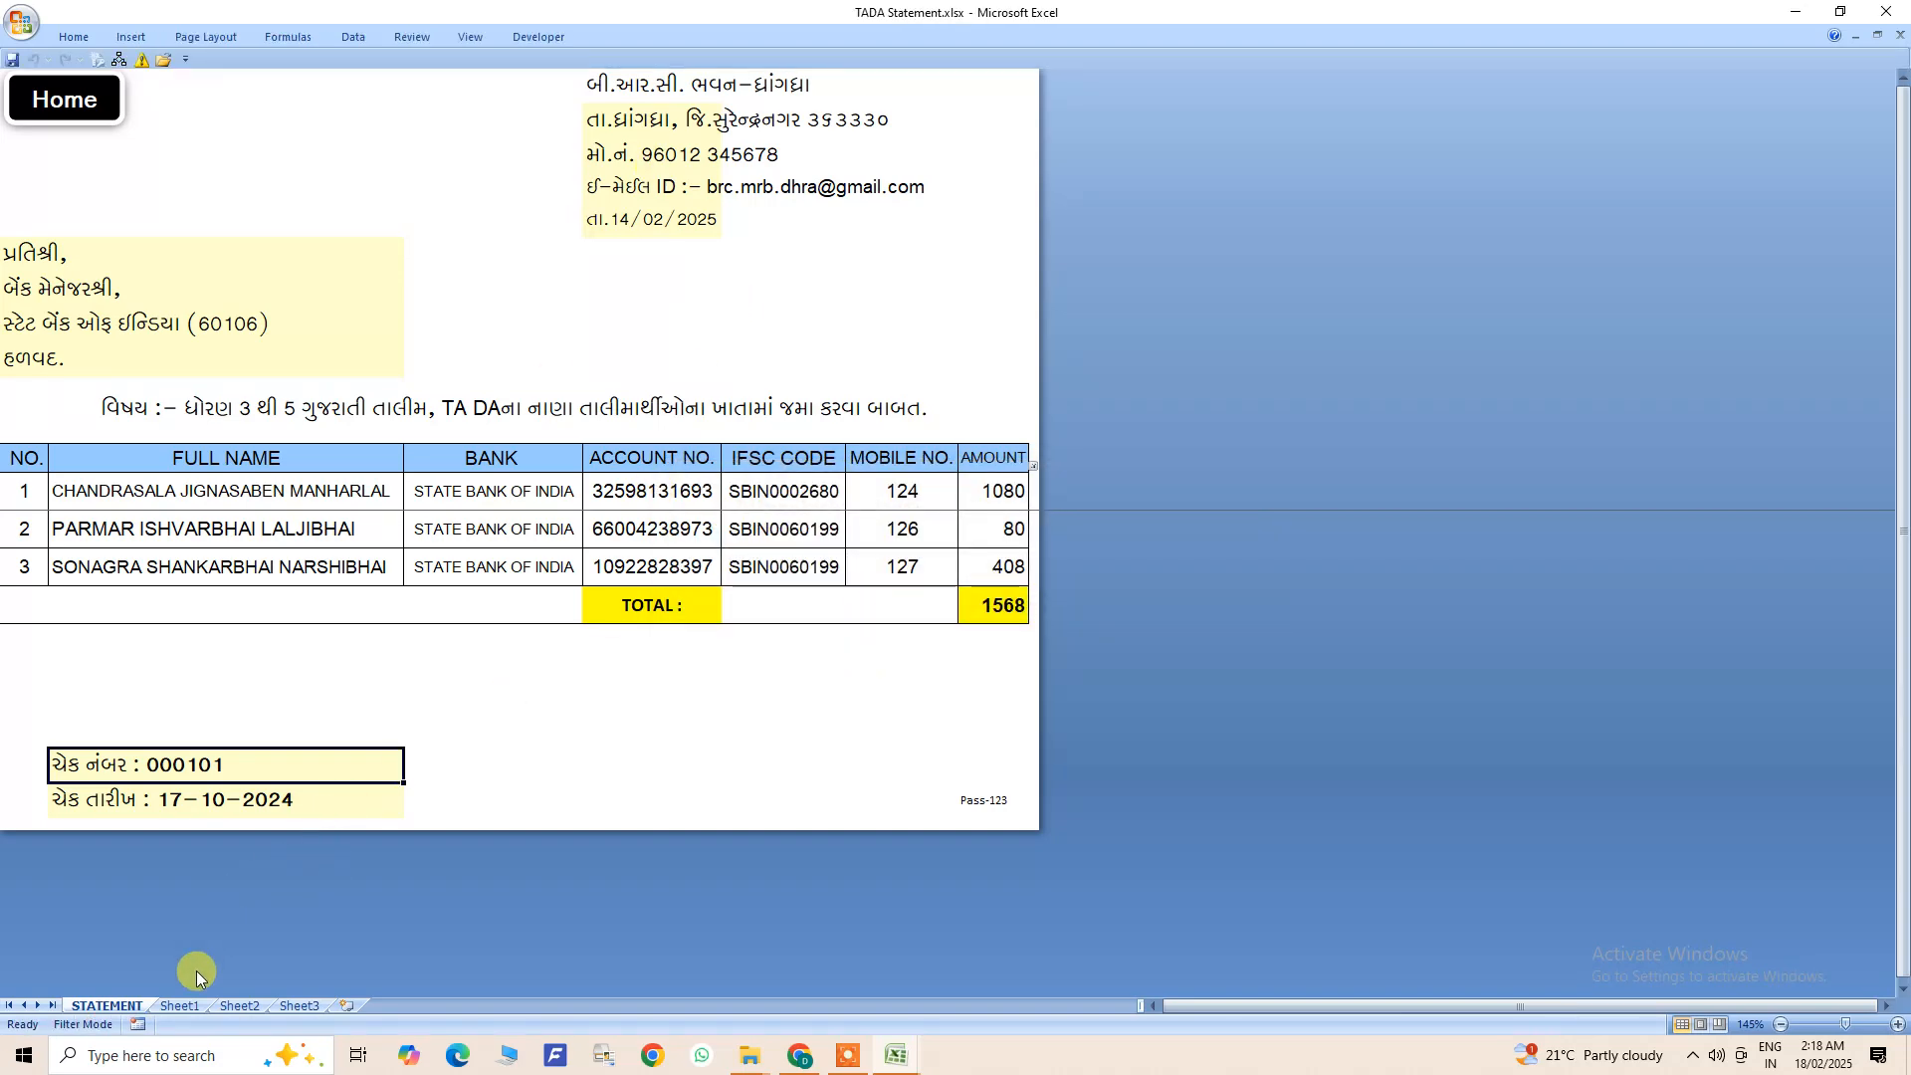
- Check the STATEMENT and Sheet1 sheets in the exported TADA Statement.xlsx and close that file
left_click(182, 1006)
left_click(118, 1006)
scroll(538, 619, "down", 3)
scroll(538, 619, "up", 2)
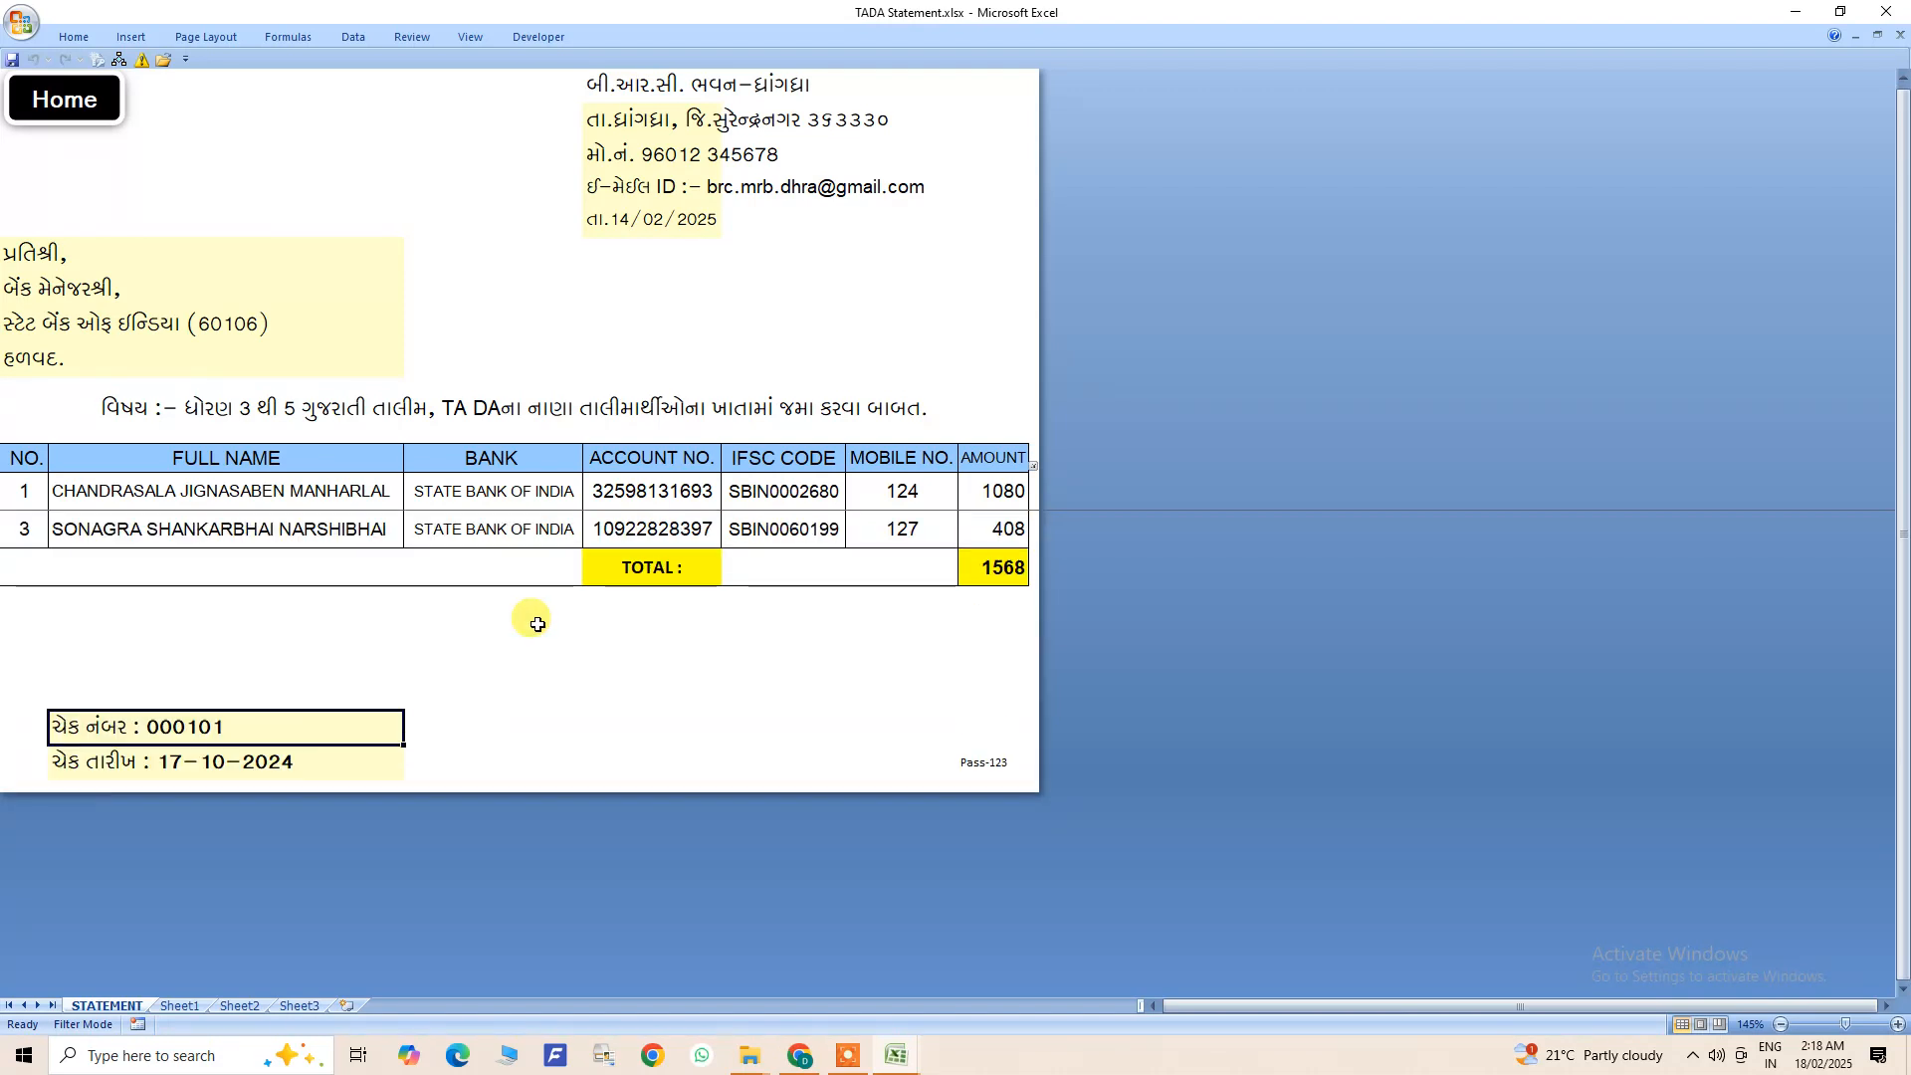
left_click(1886, 11)
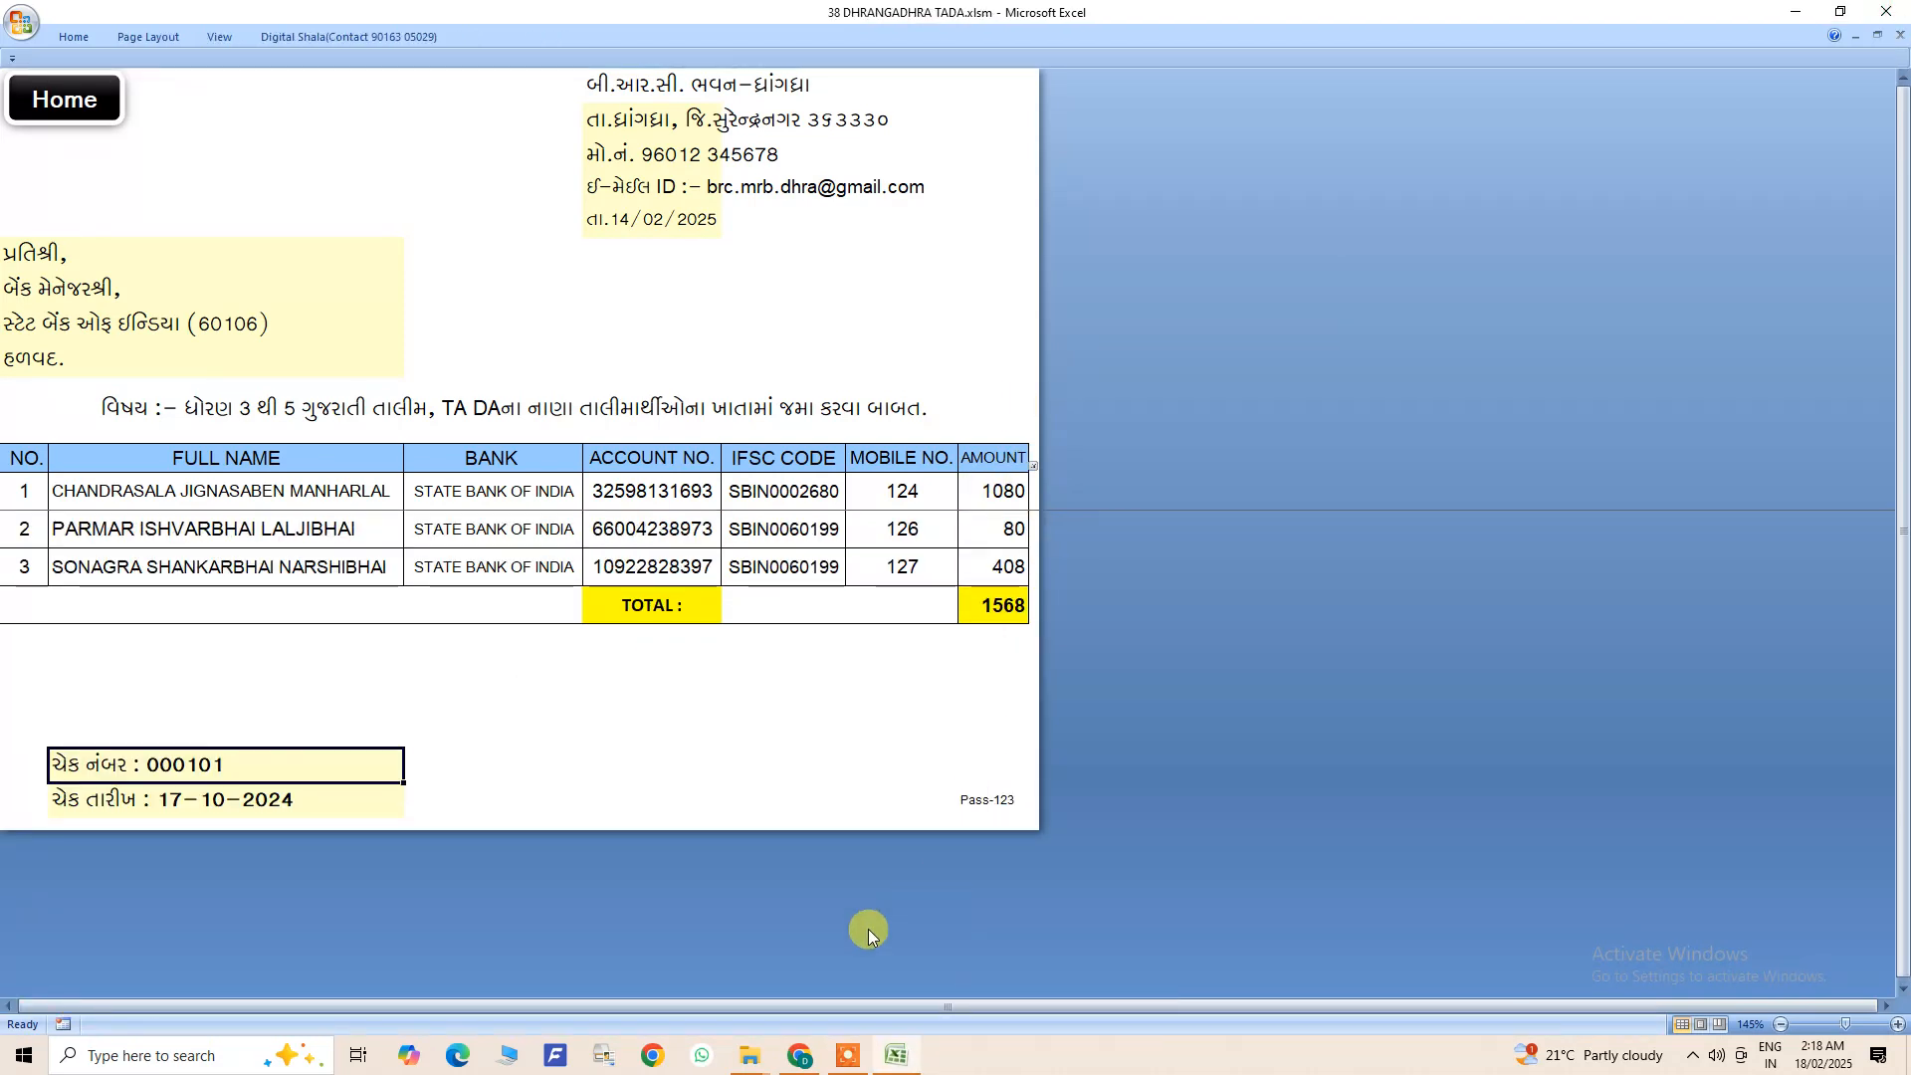
- Open the TADA Bank Statement folder inside New folder in File Explorer and check the exported file it holds
left_click(896, 1054)
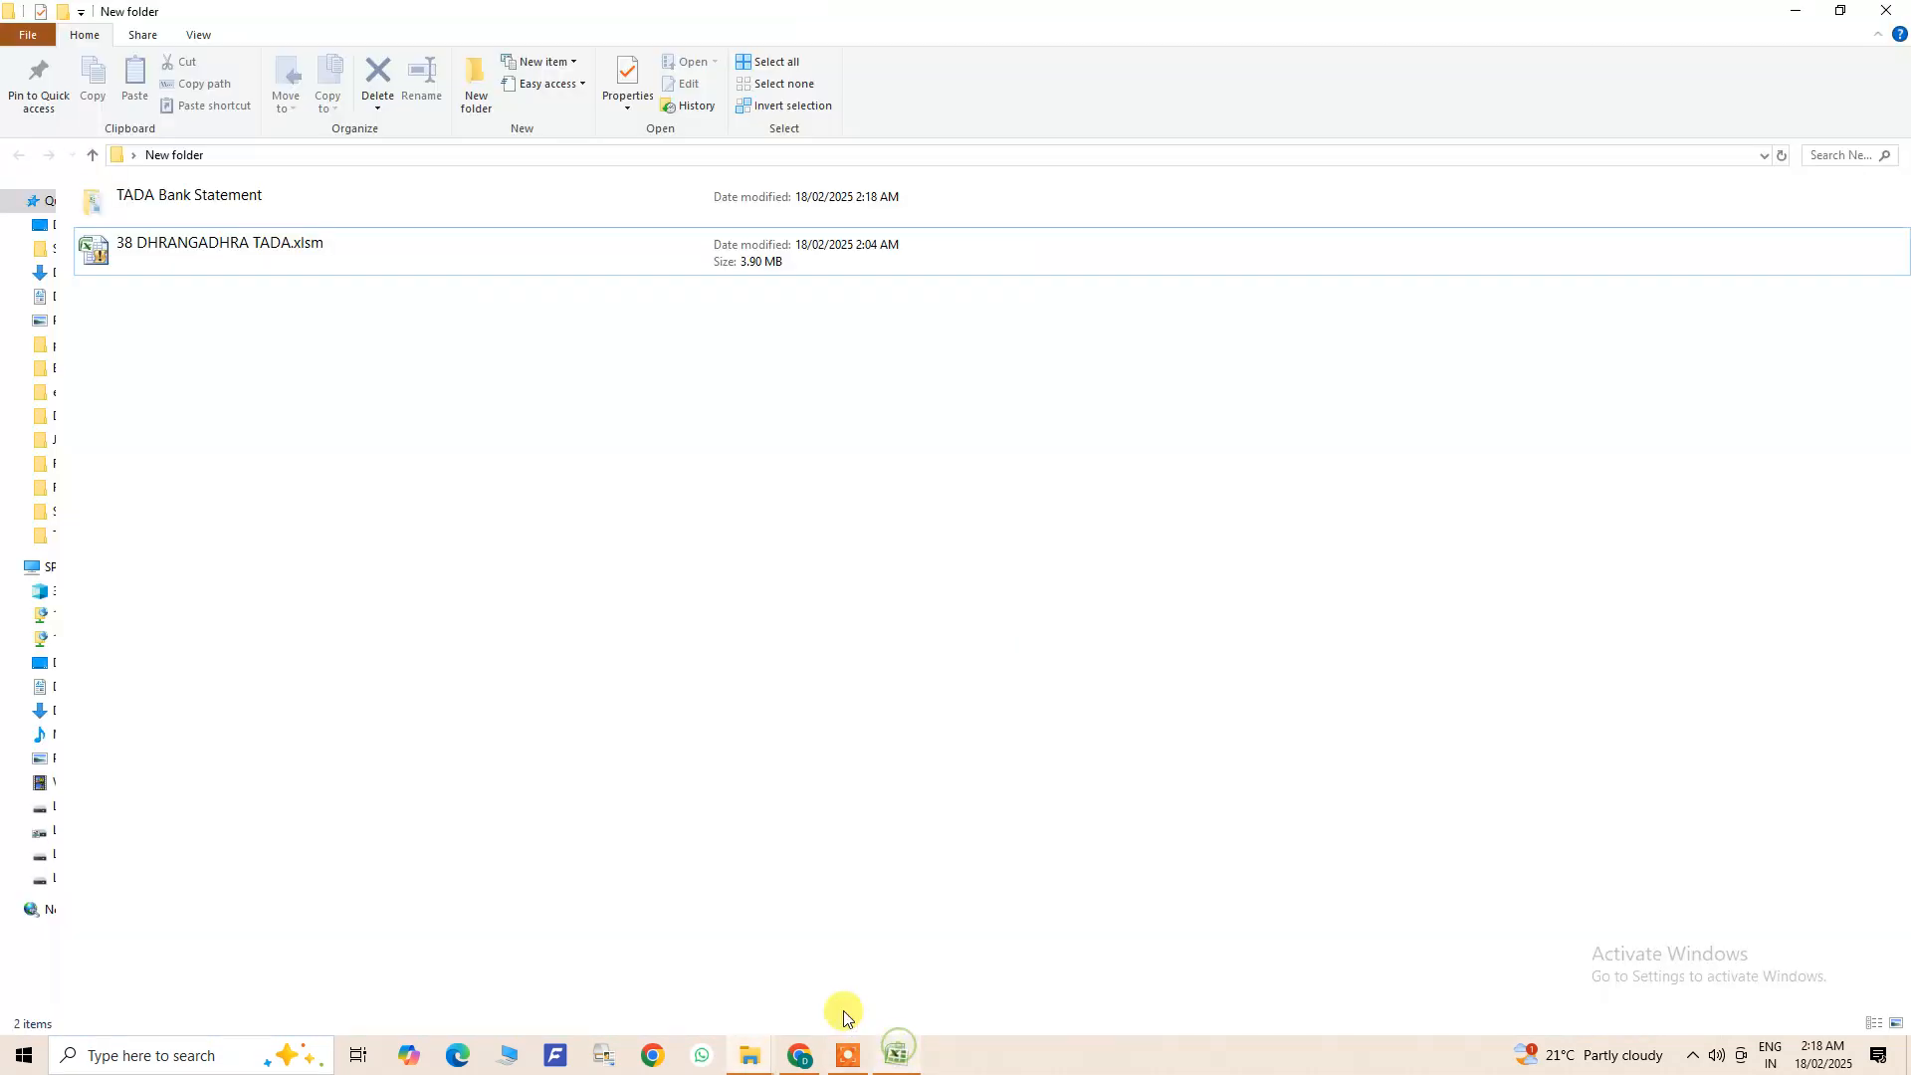
left_click(171, 249)
left_click(196, 212)
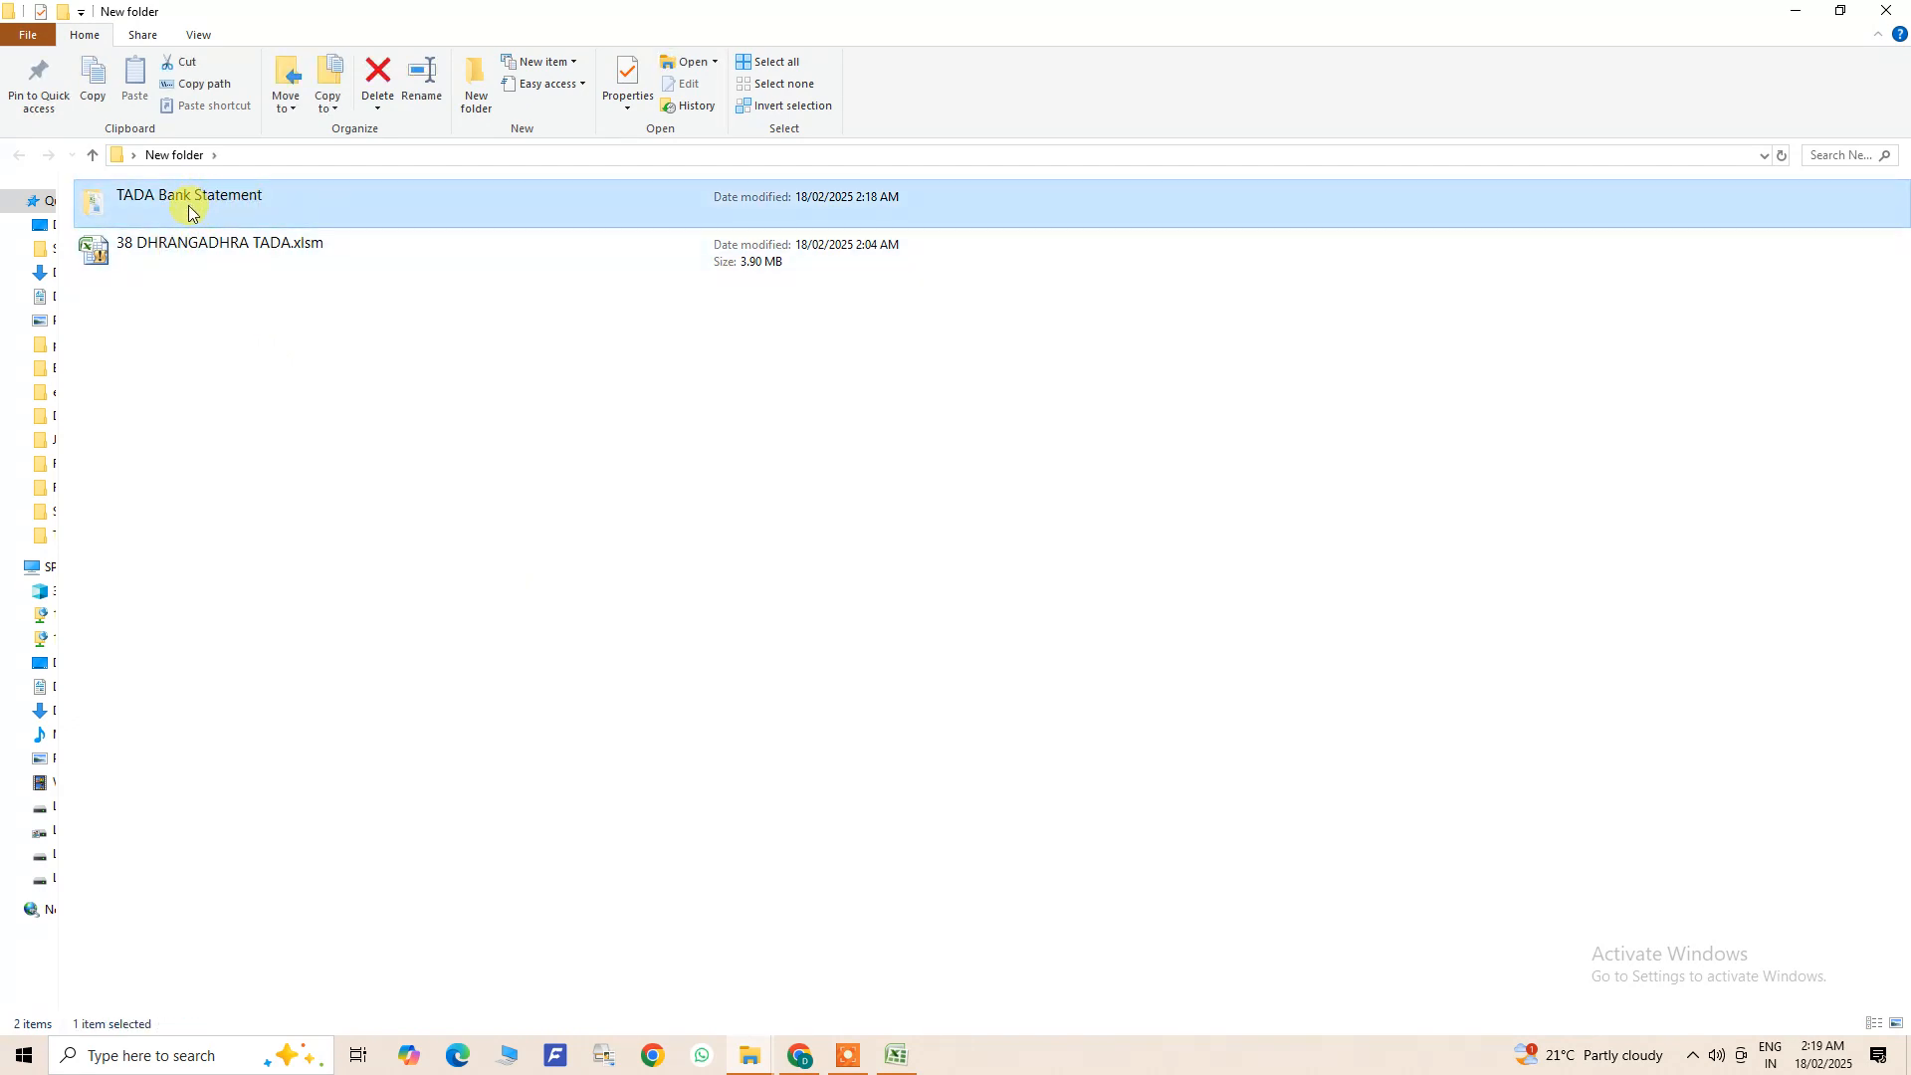
double_click(192, 212)
left_click(154, 212)
left_click(186, 159)
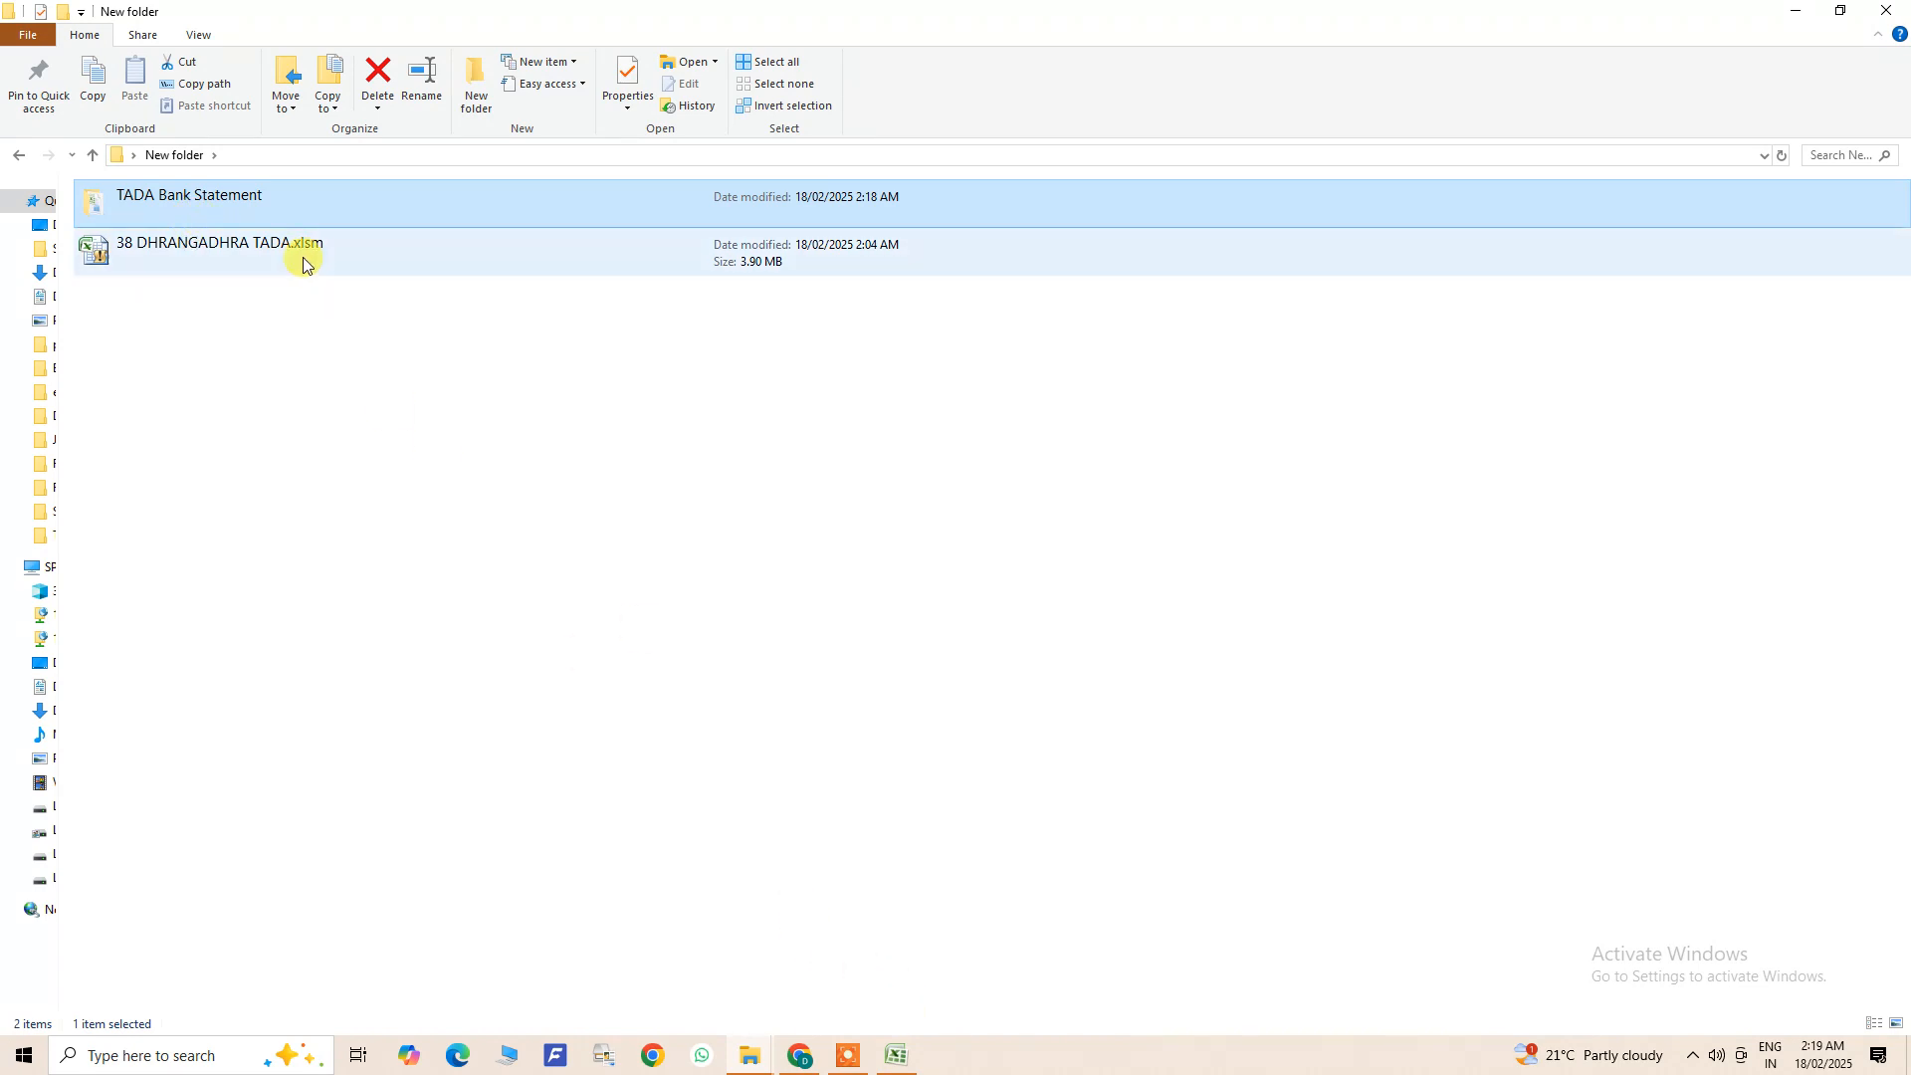
double_click(194, 210)
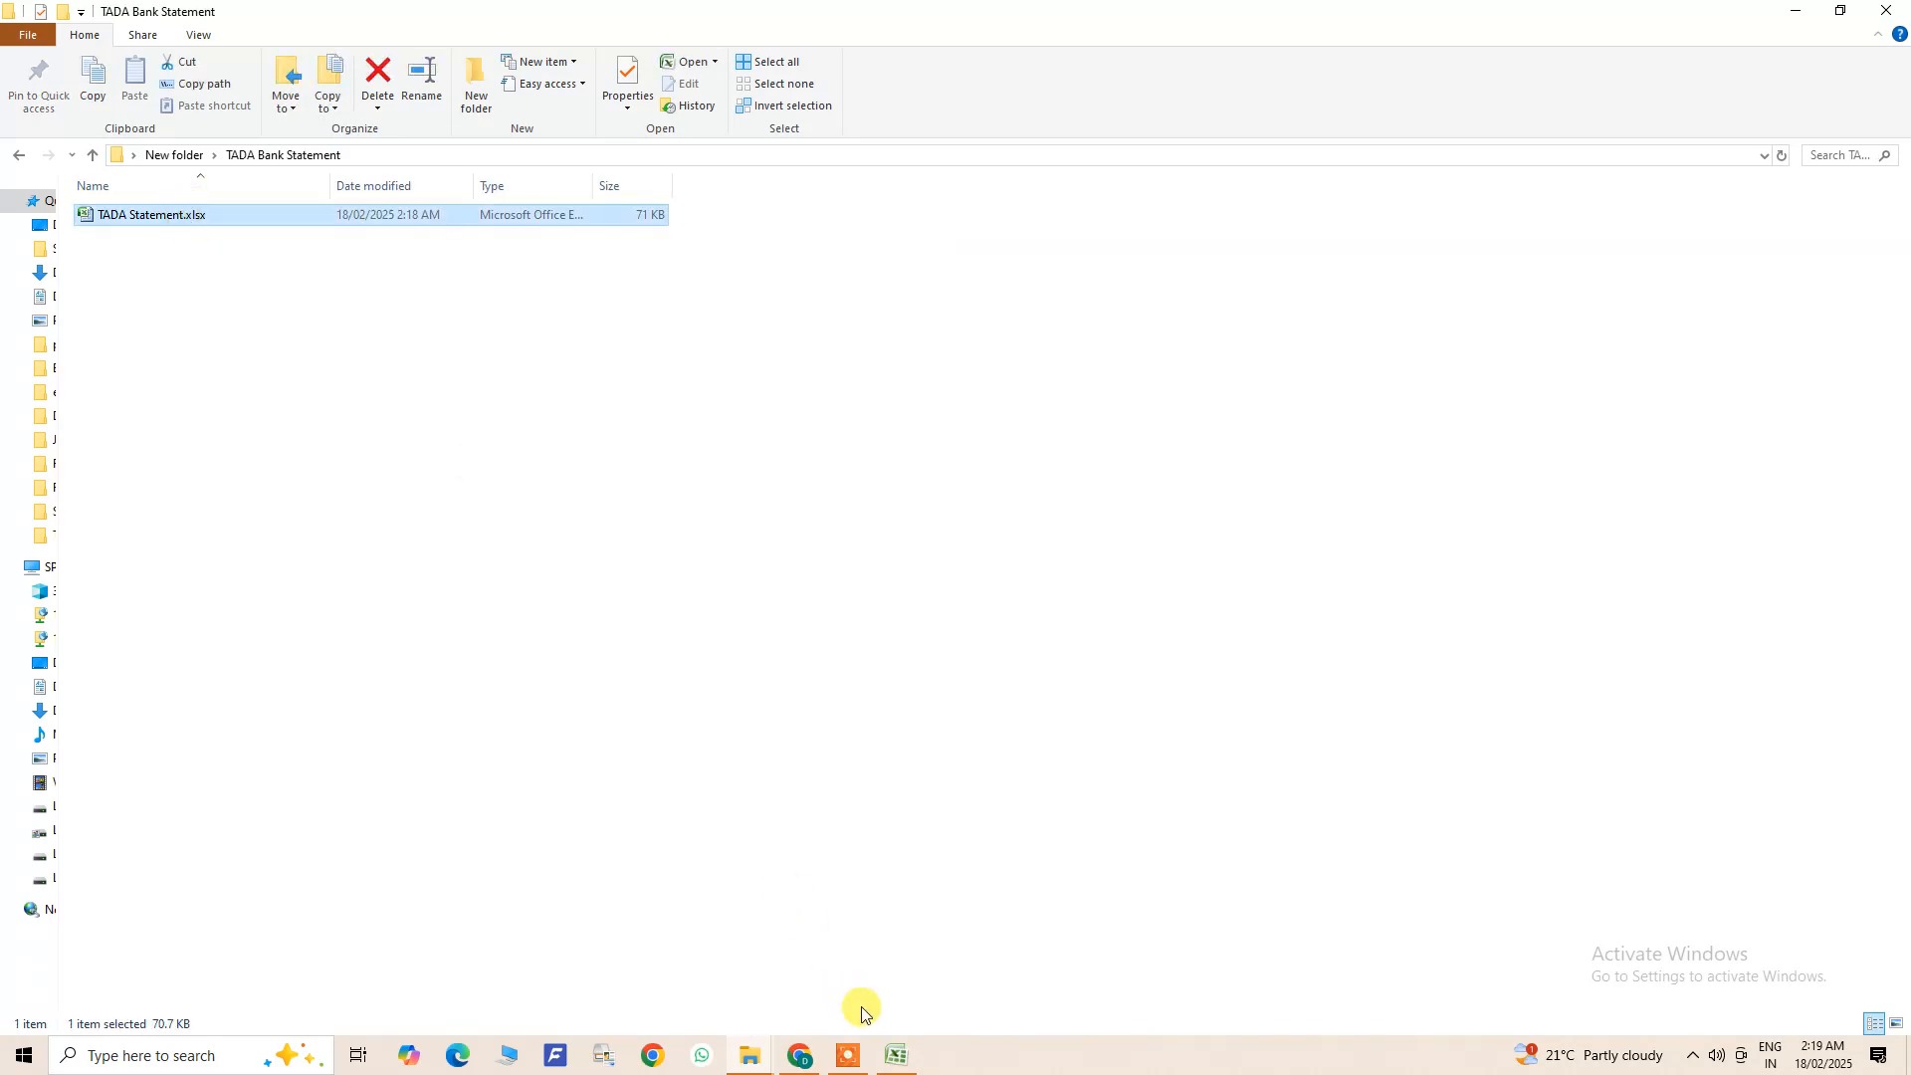
- Return to the TADA workbook, open the data entry sheet from the home sheet and review its trainee columns through the bank details
left_click(896, 1057)
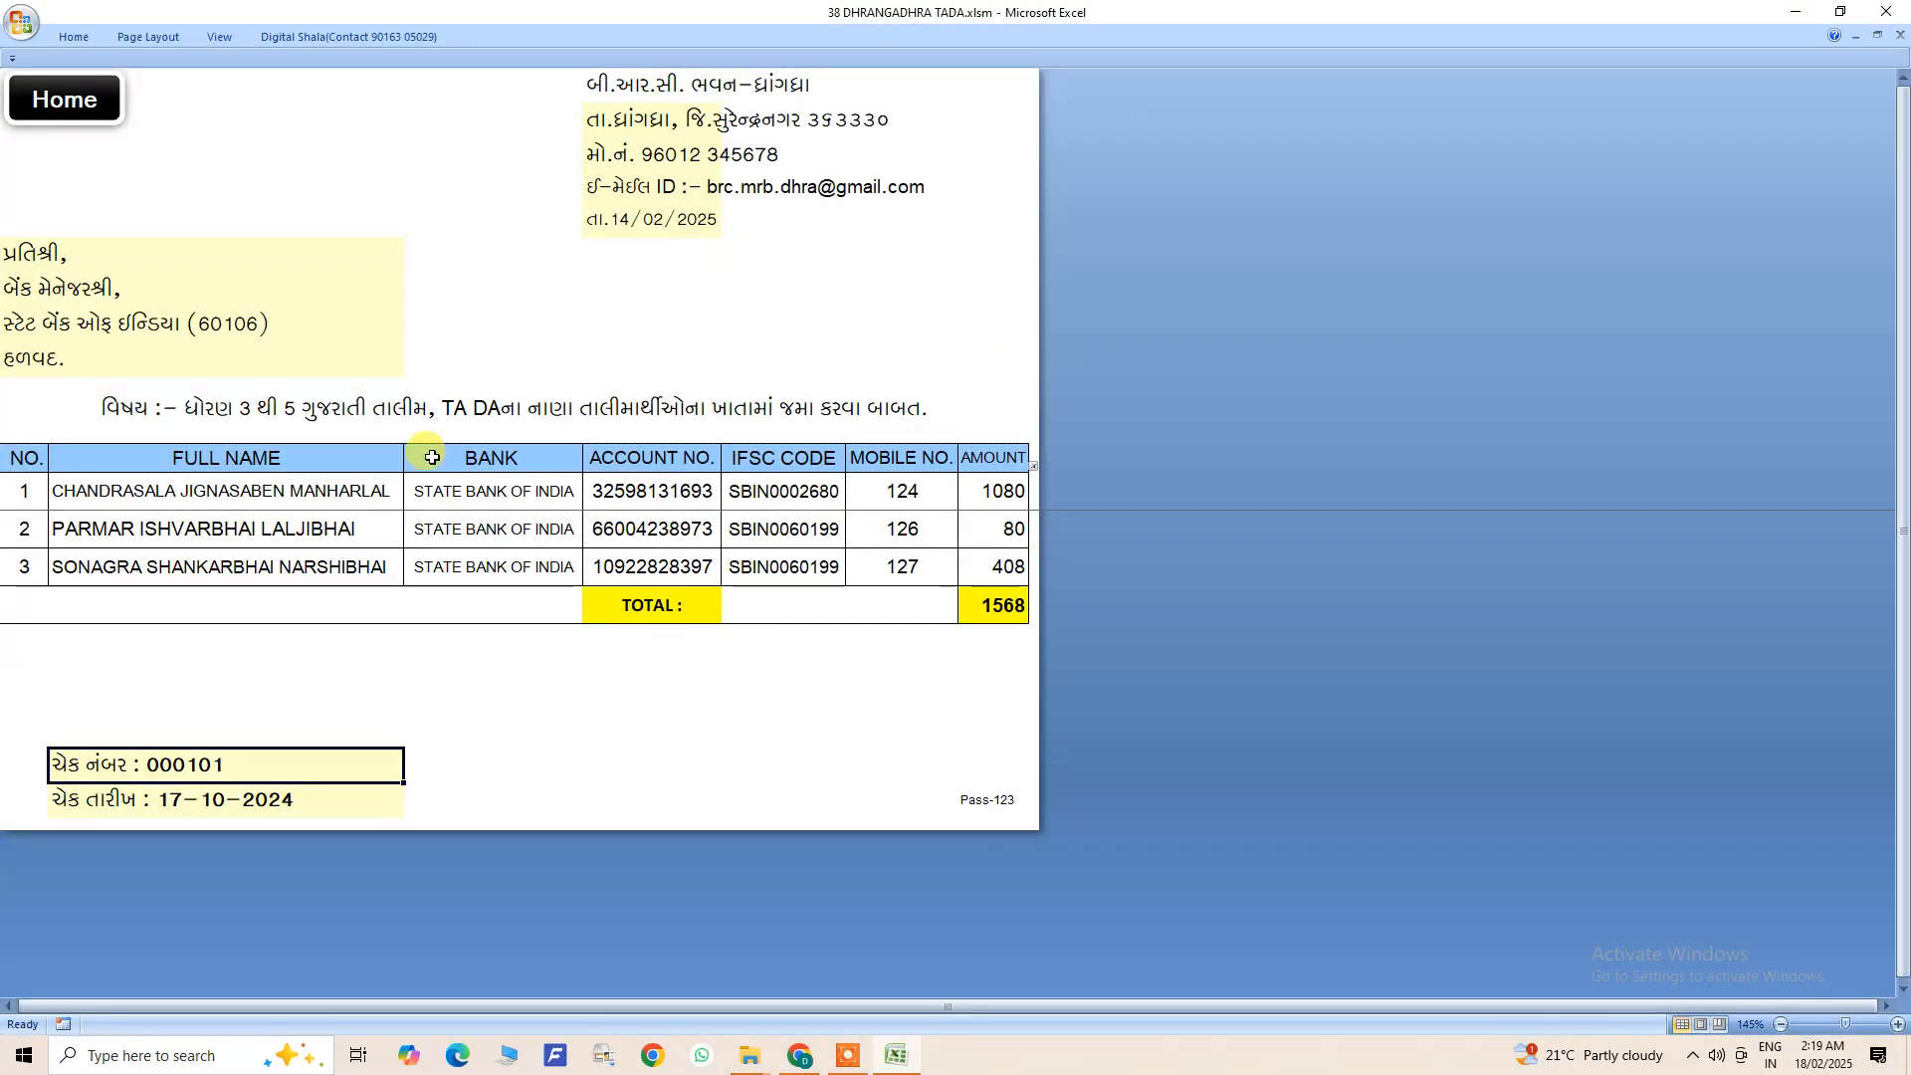
left_click(88, 102)
scroll(633, 769, "down", 3)
scroll(633, 770, "up", 3)
left_click(122, 226)
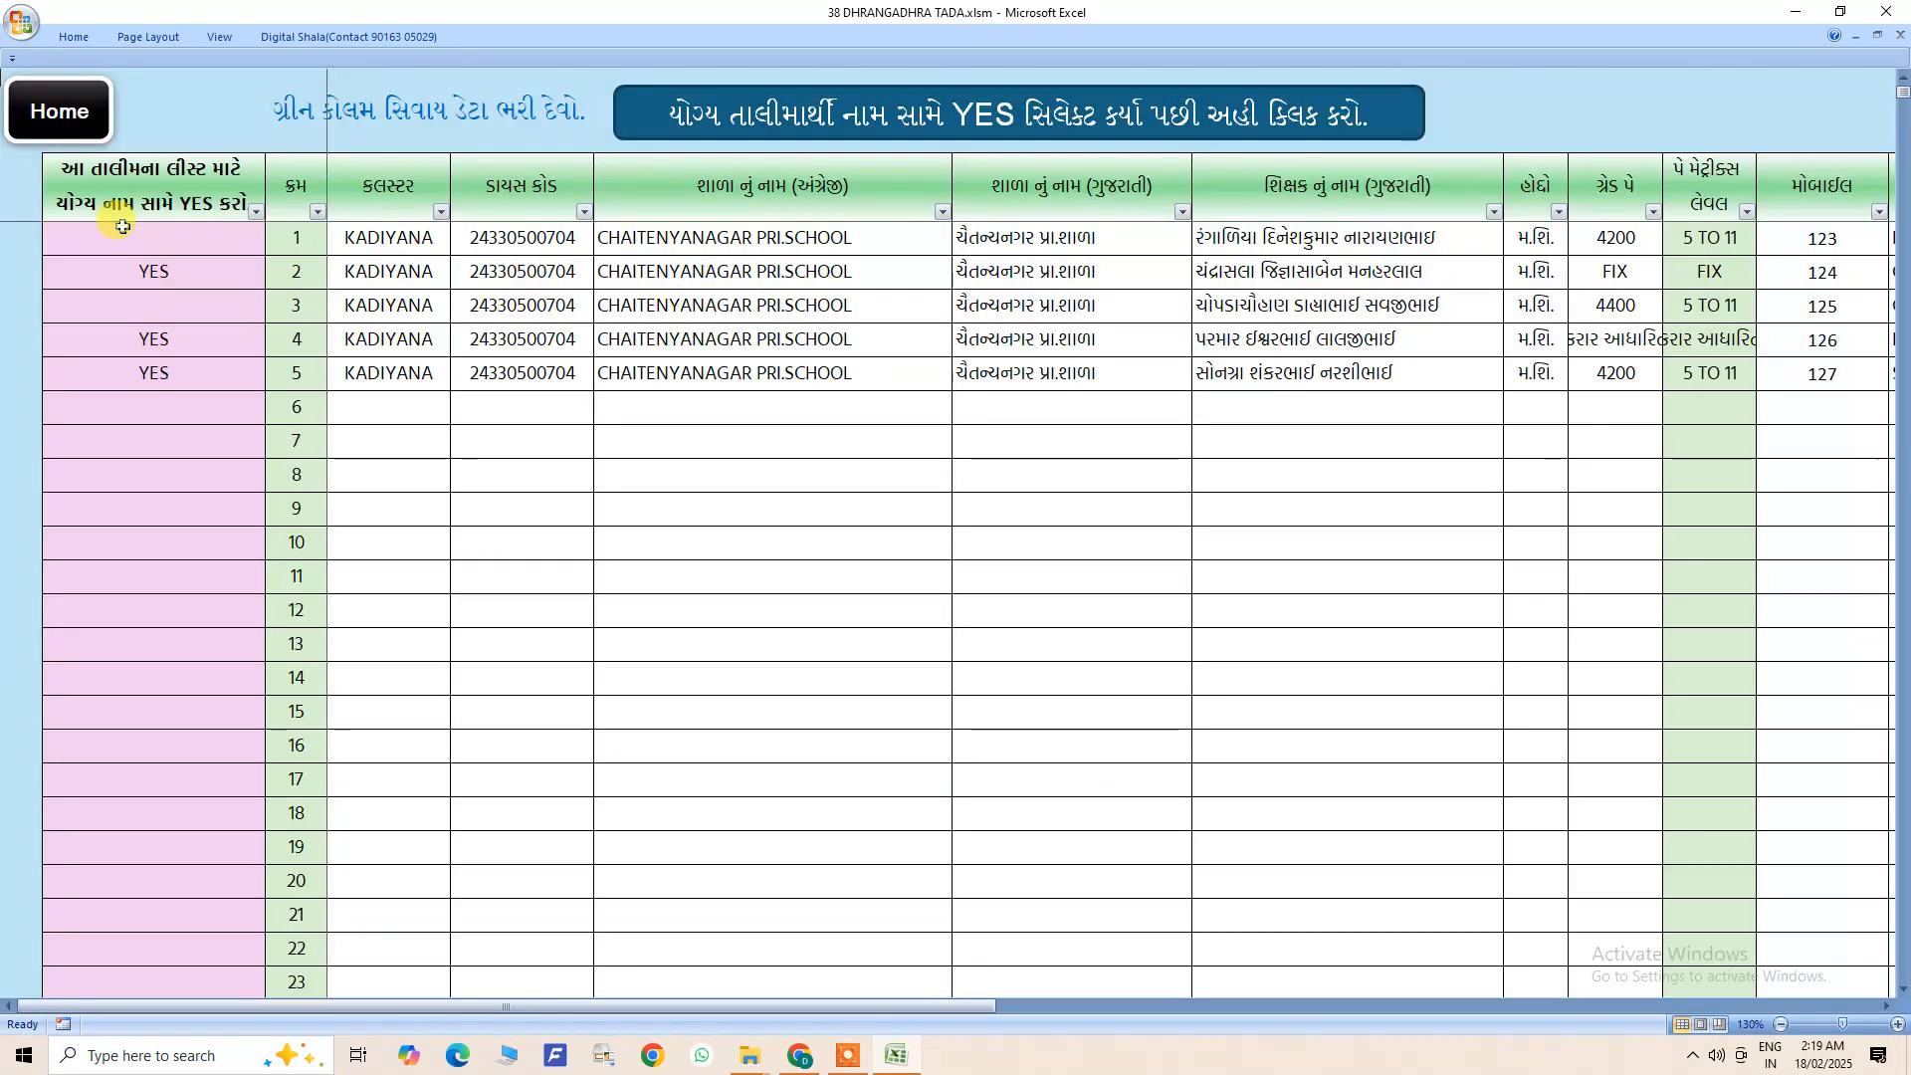
left_click_drag(388, 237, 1595, 938)
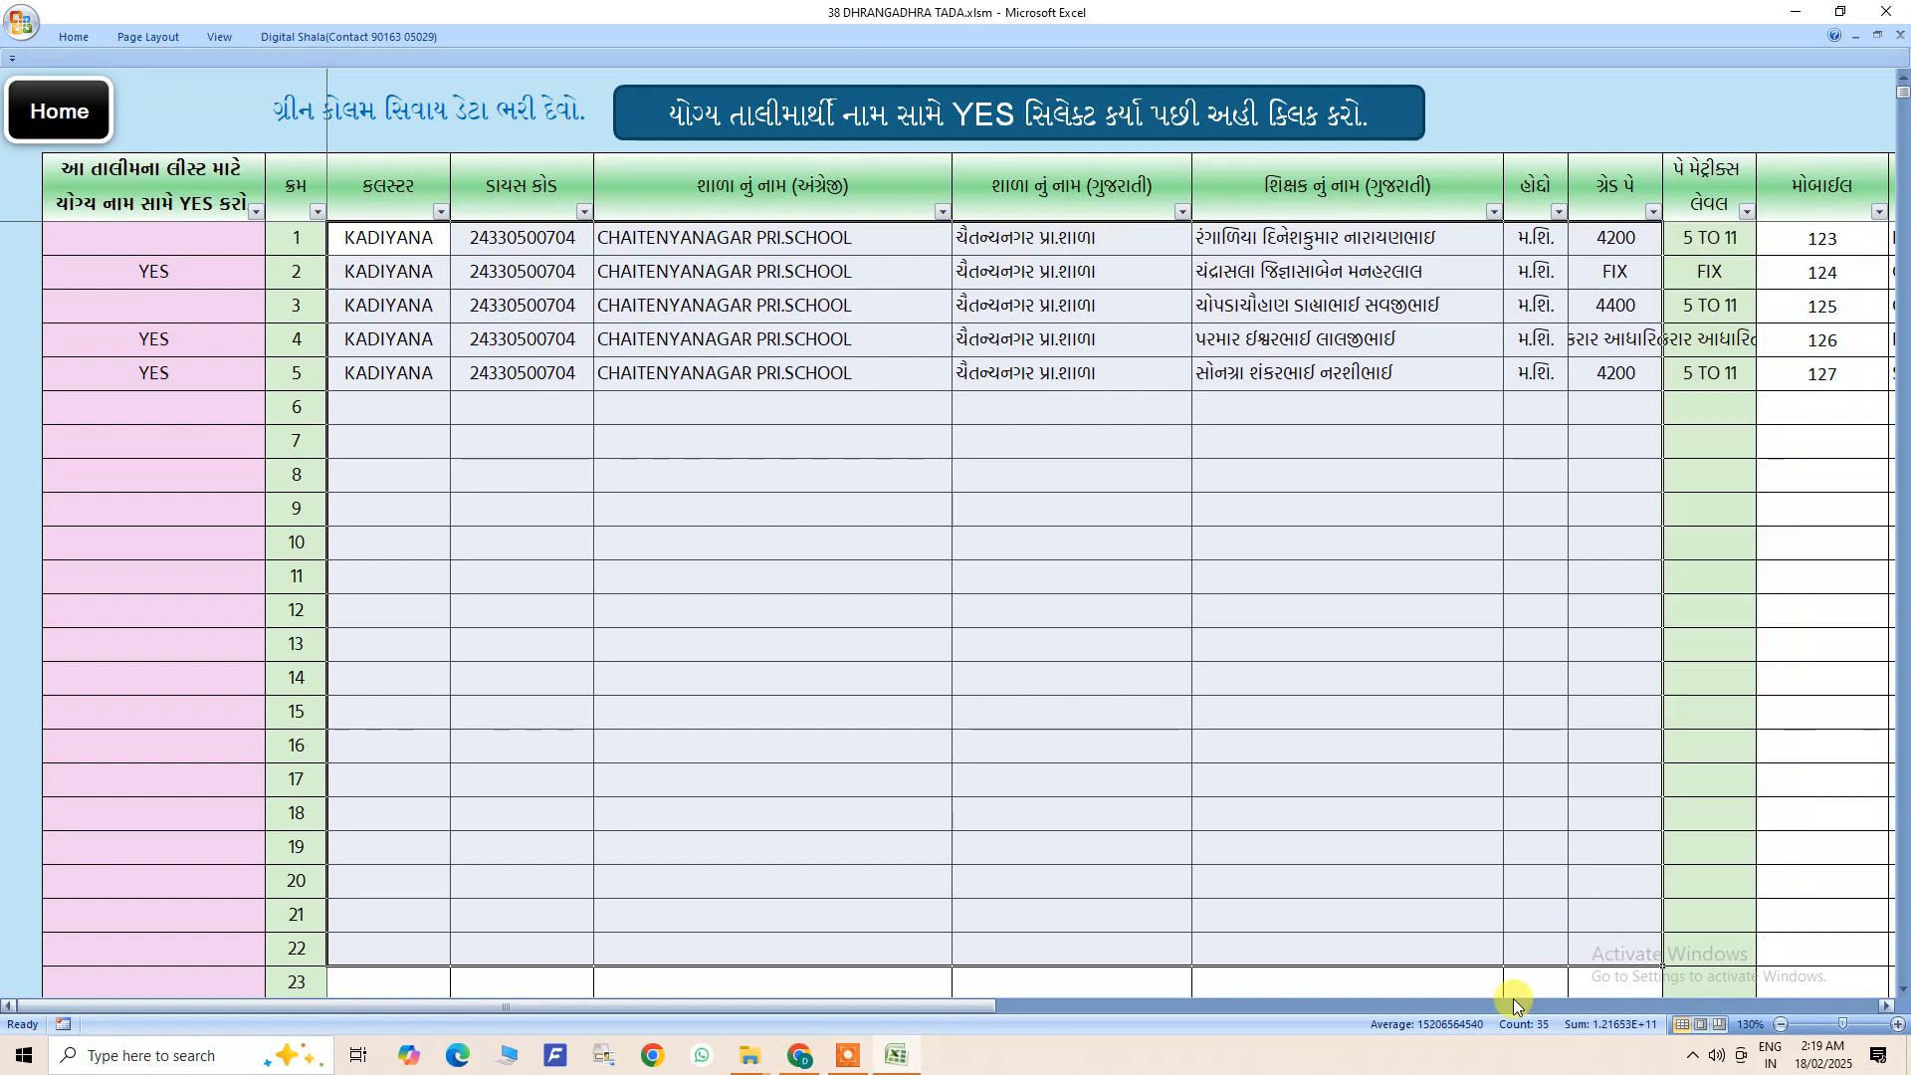
left_click_drag(971, 1009, 1344, 1015)
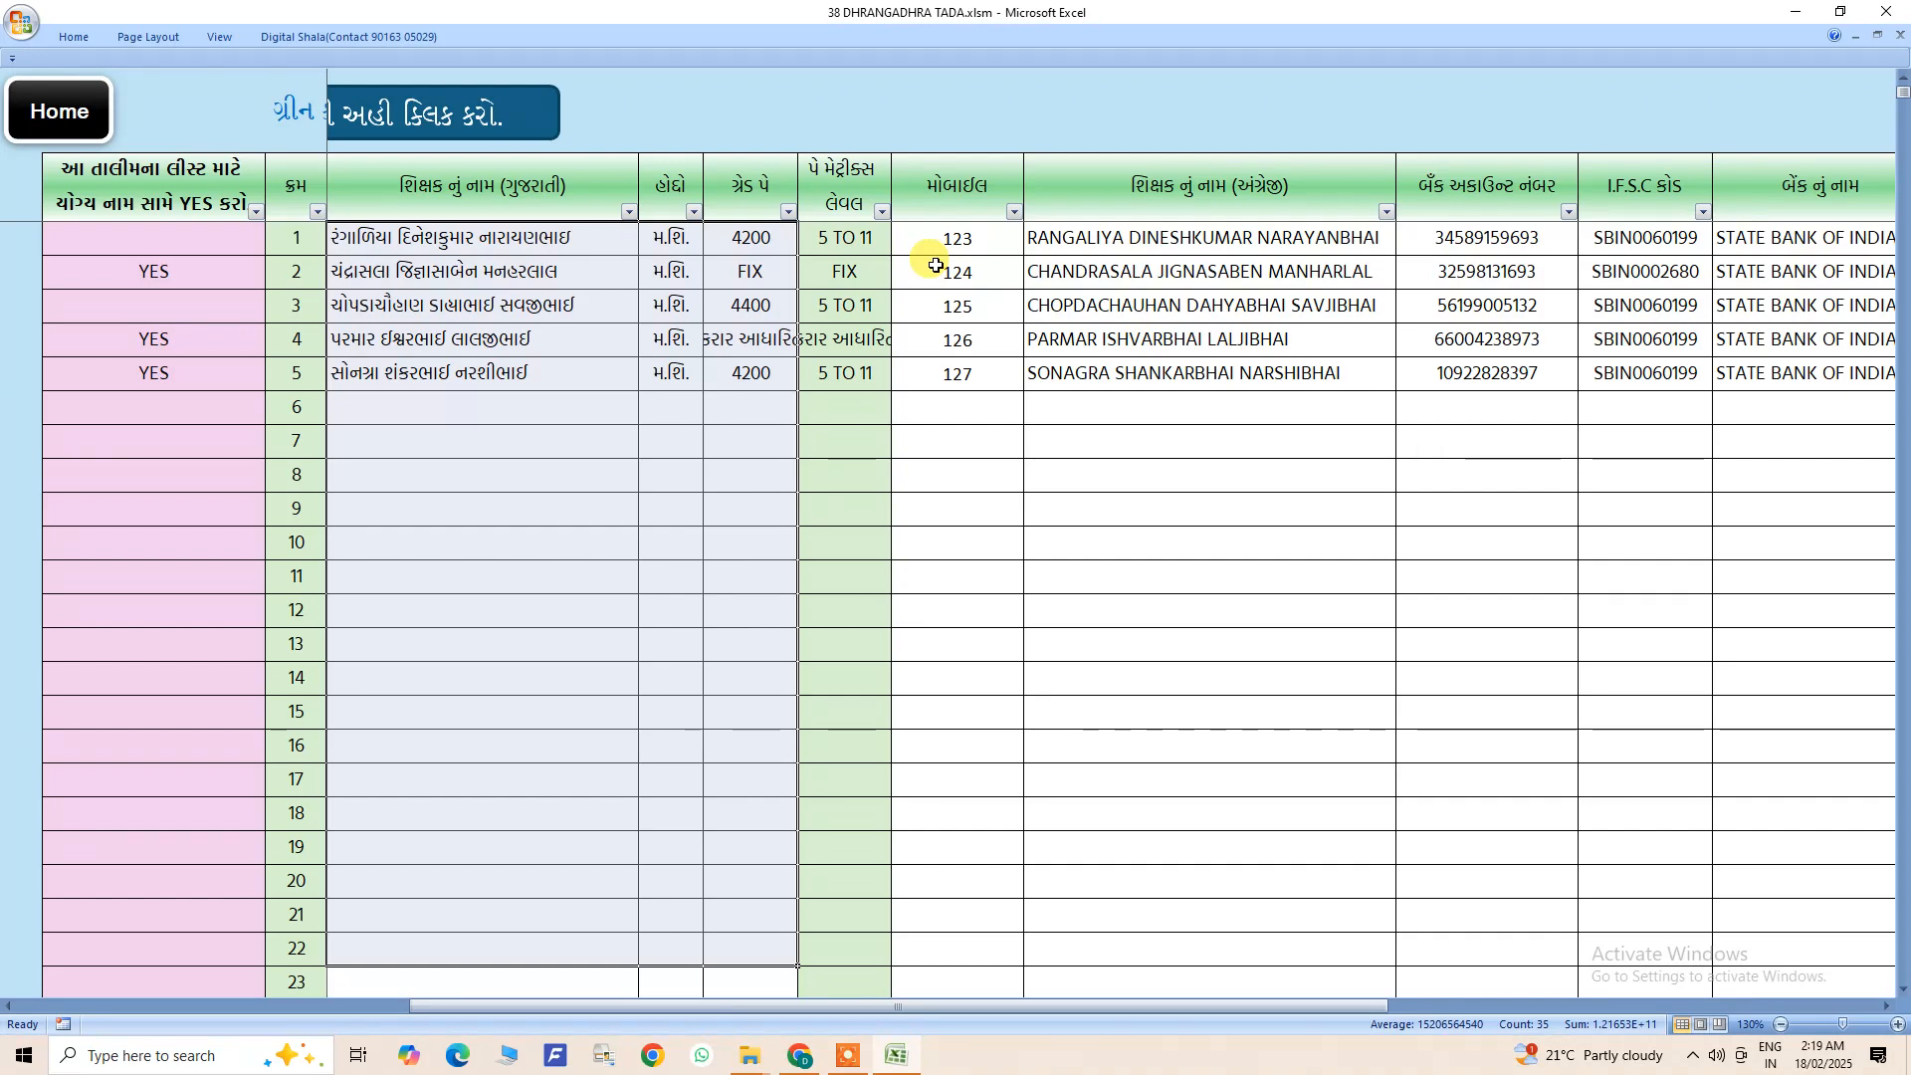
left_click_drag(1065, 1009, 362, 956)
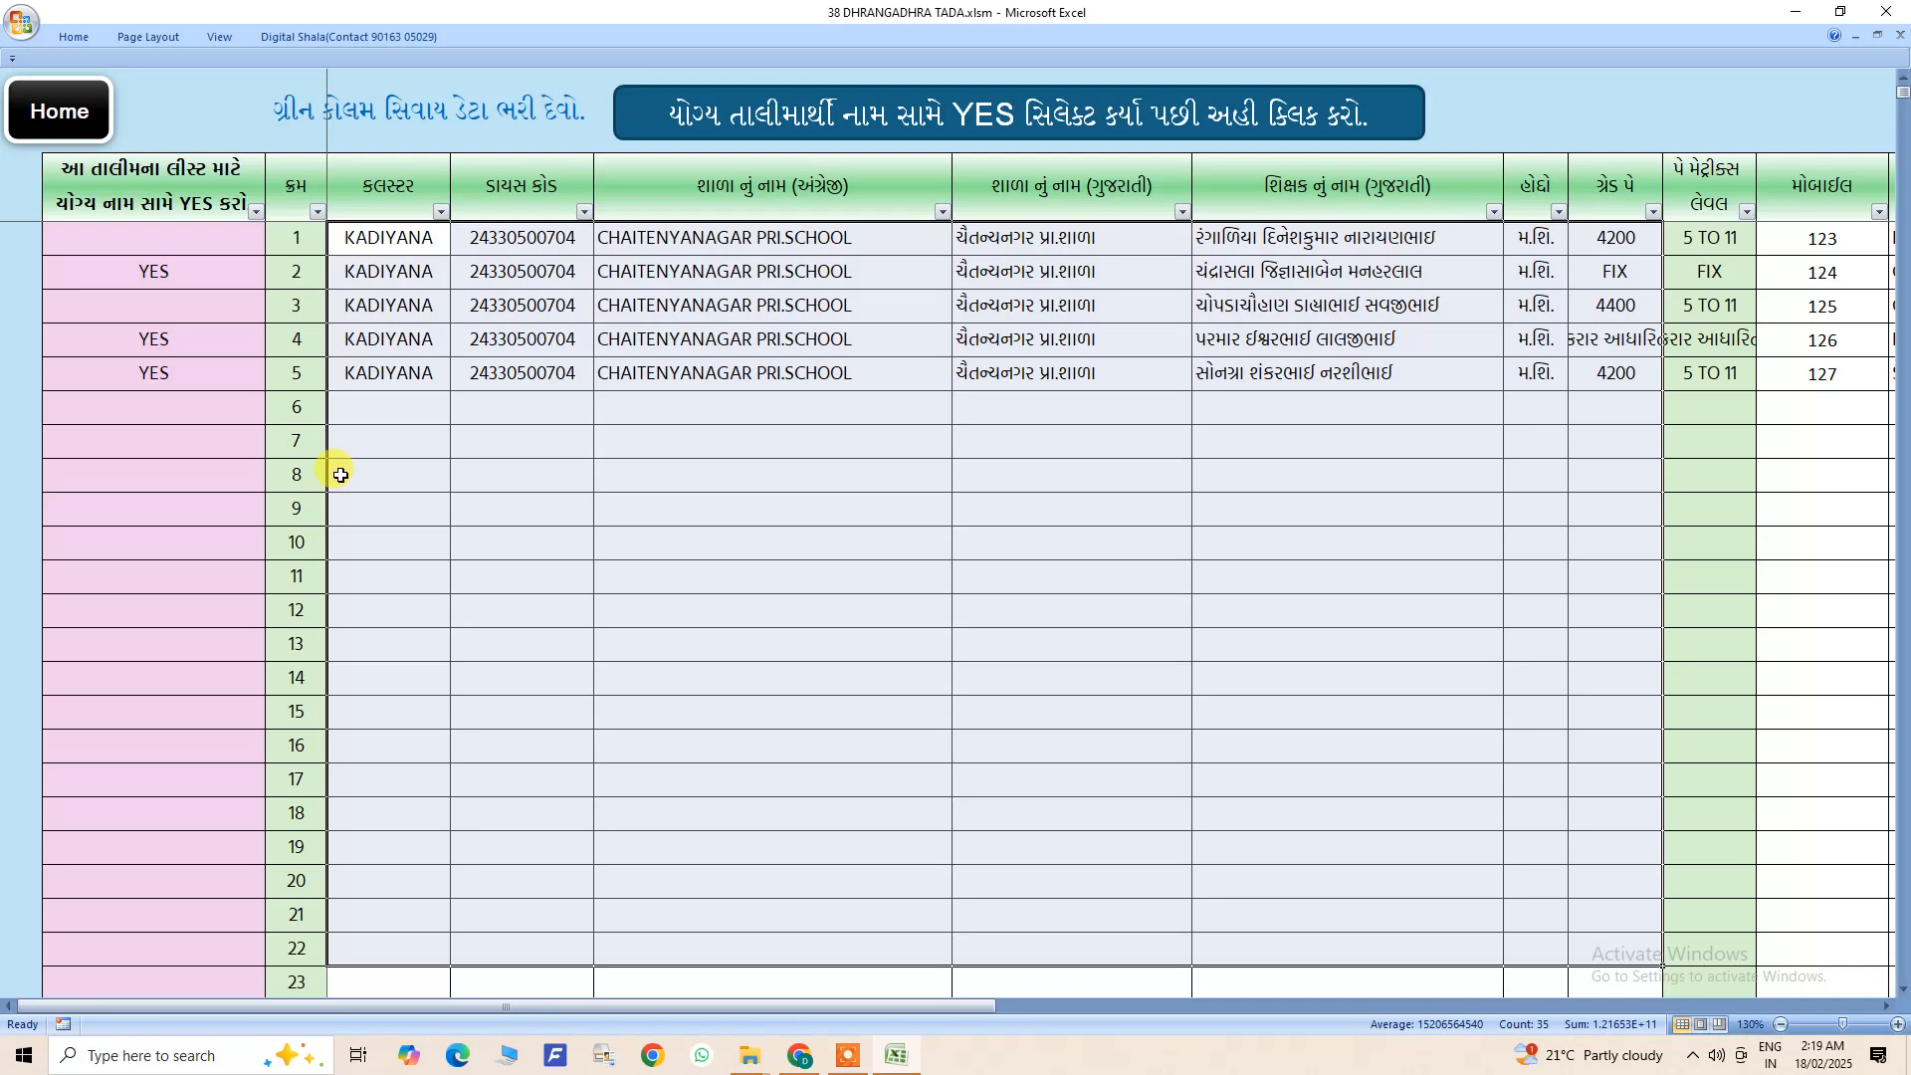
- Check the YES selection cells of the first six trainee rows
left_click(221, 237)
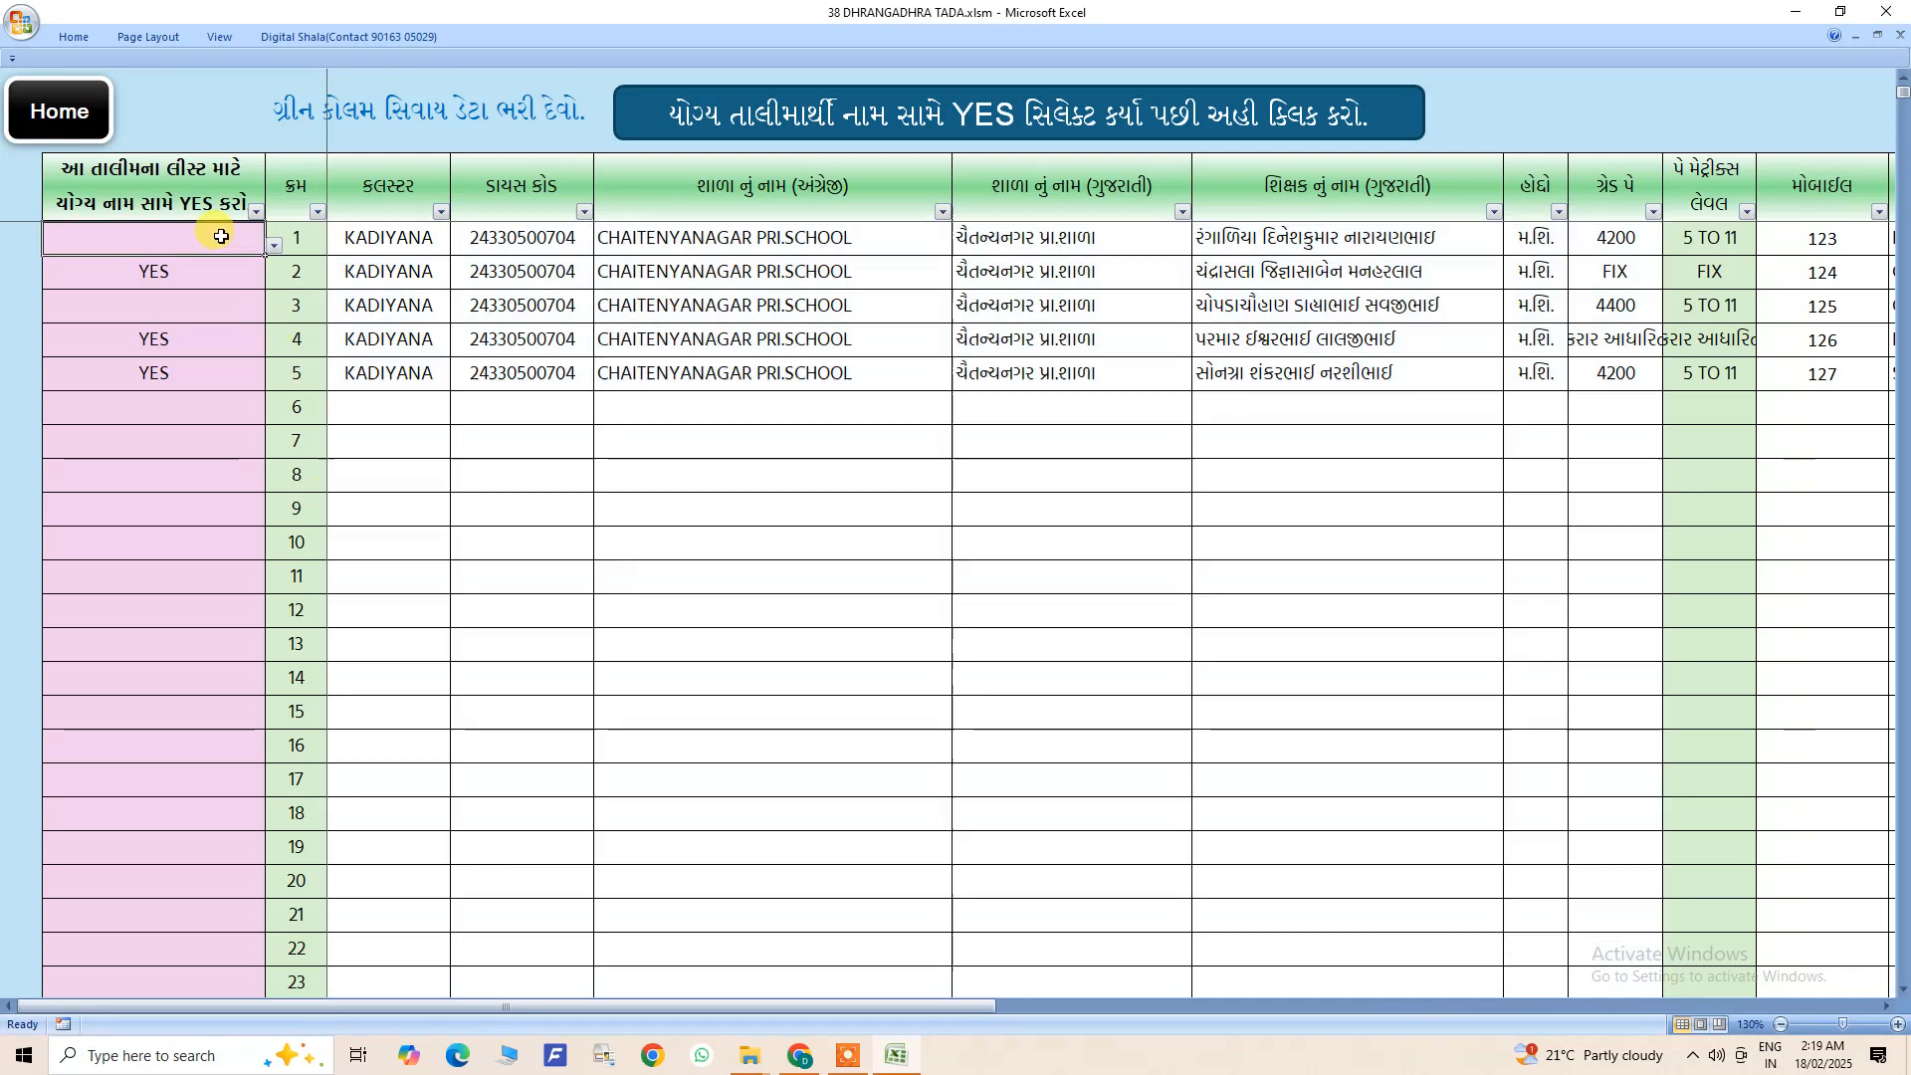
left_click(231, 281)
left_click(217, 341)
left_click(214, 376)
left_click(214, 409)
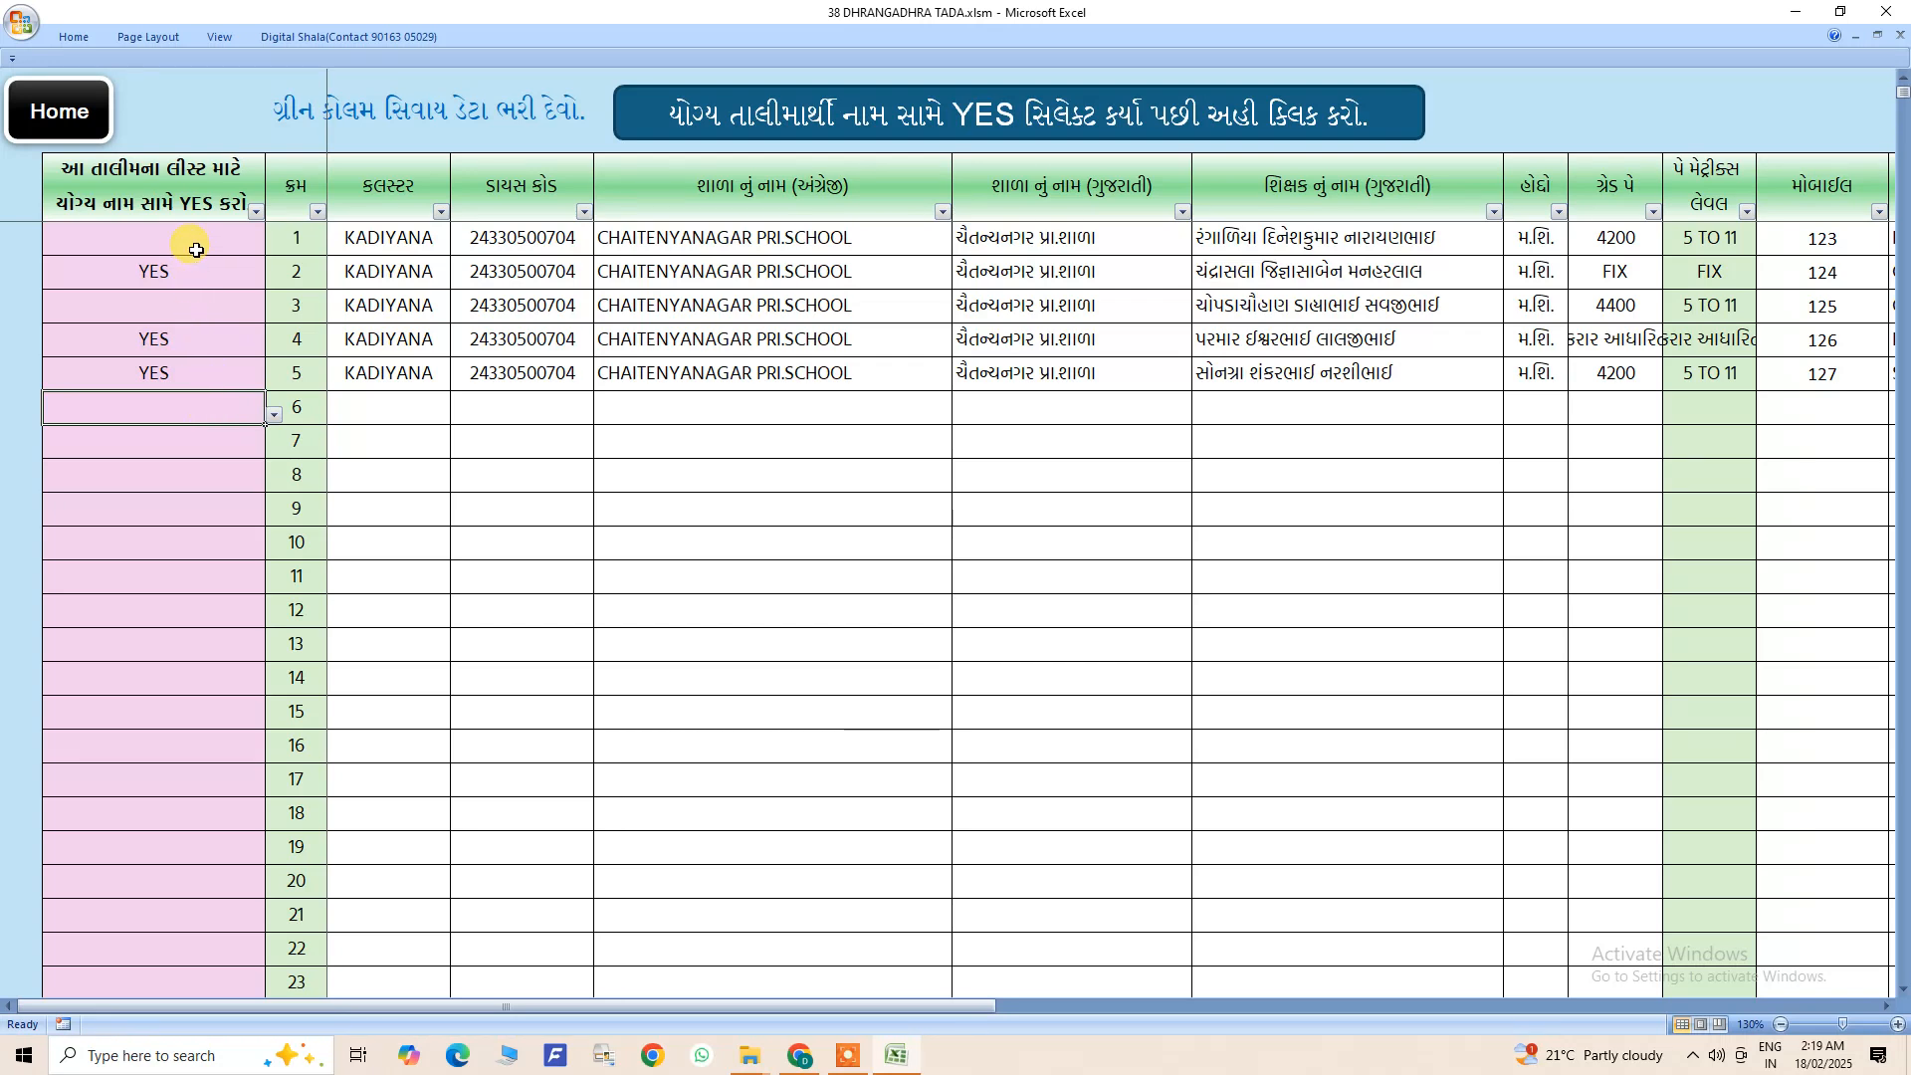
- Copy the trainee table from the YES column through the Gujarati teacher names, down to row 14
left_click_drag(187, 179, 1284, 645)
right_click(1246, 478)
left_click(1293, 522)
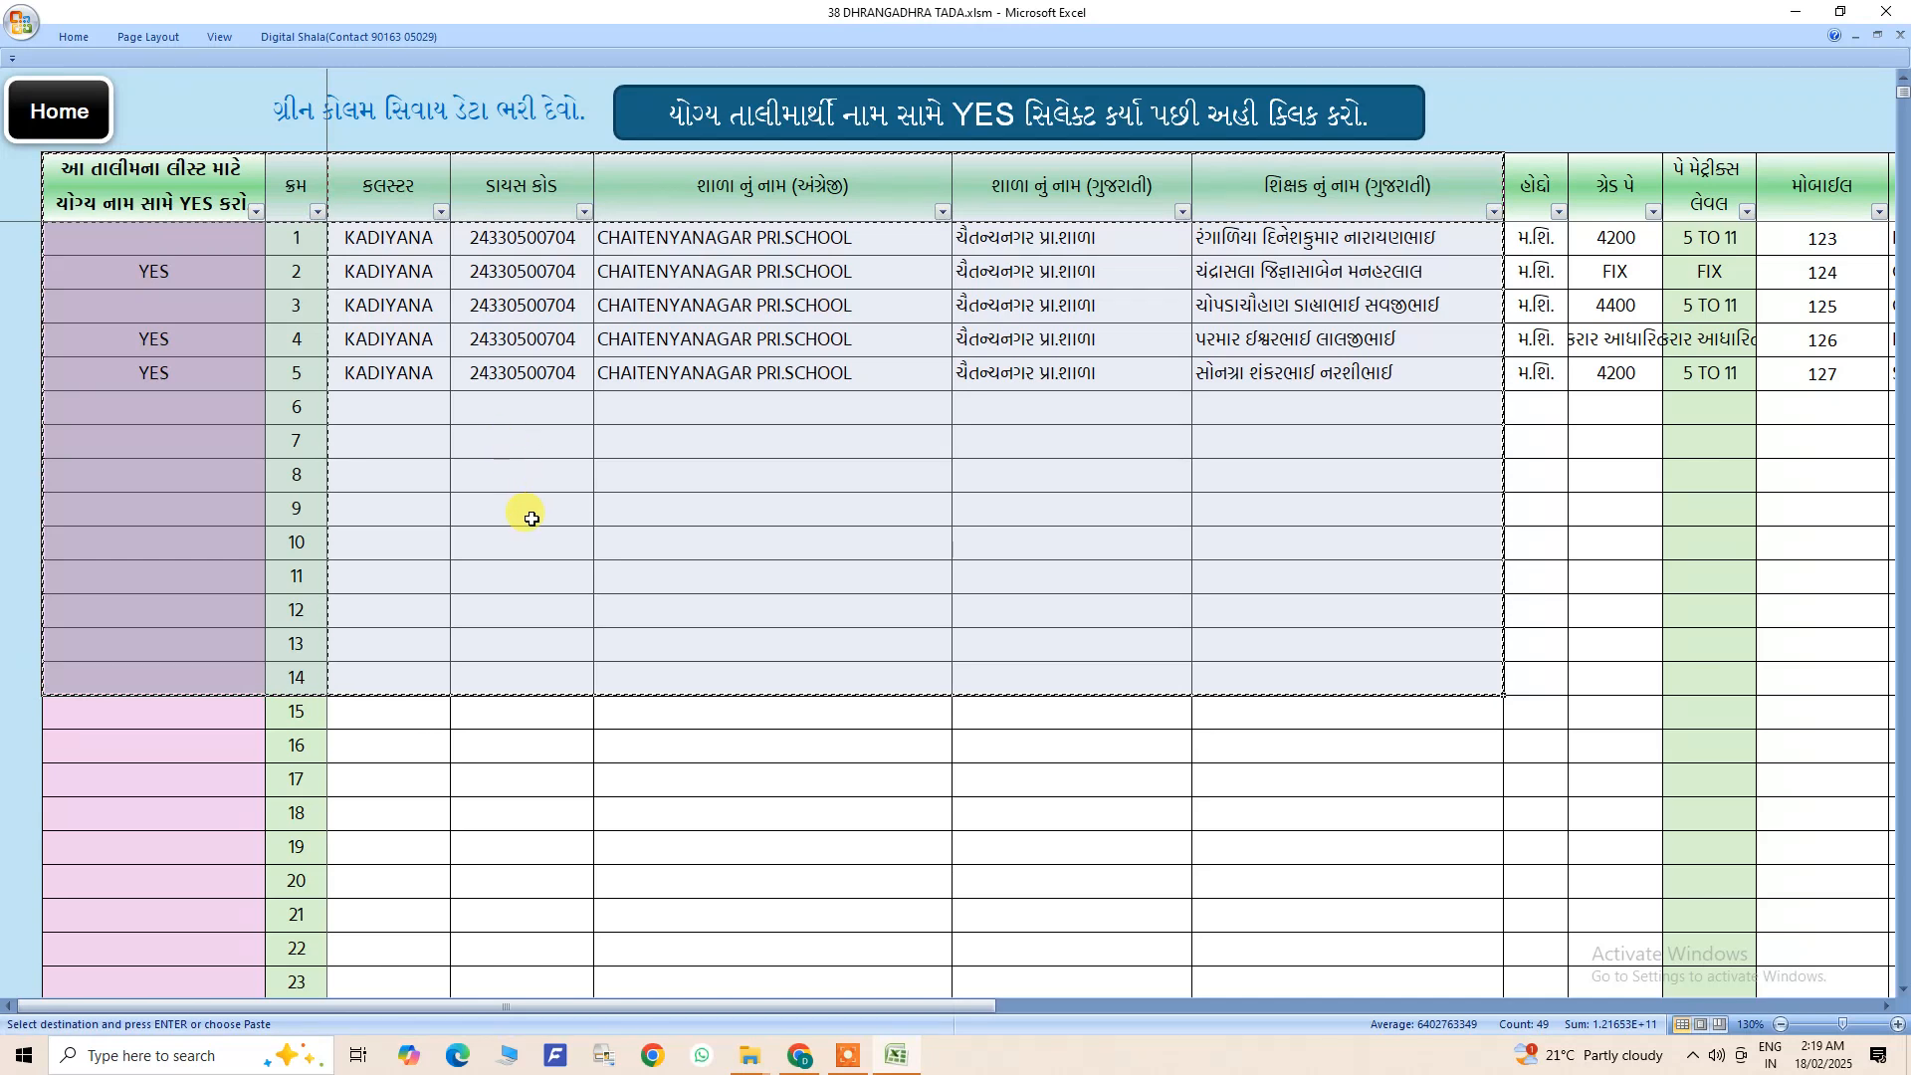
- Leave the copied block and examine the YES selection column down to row 21
left_click(205, 312)
left_click(212, 269)
left_click(199, 306)
left_click(195, 370)
left_click(194, 407)
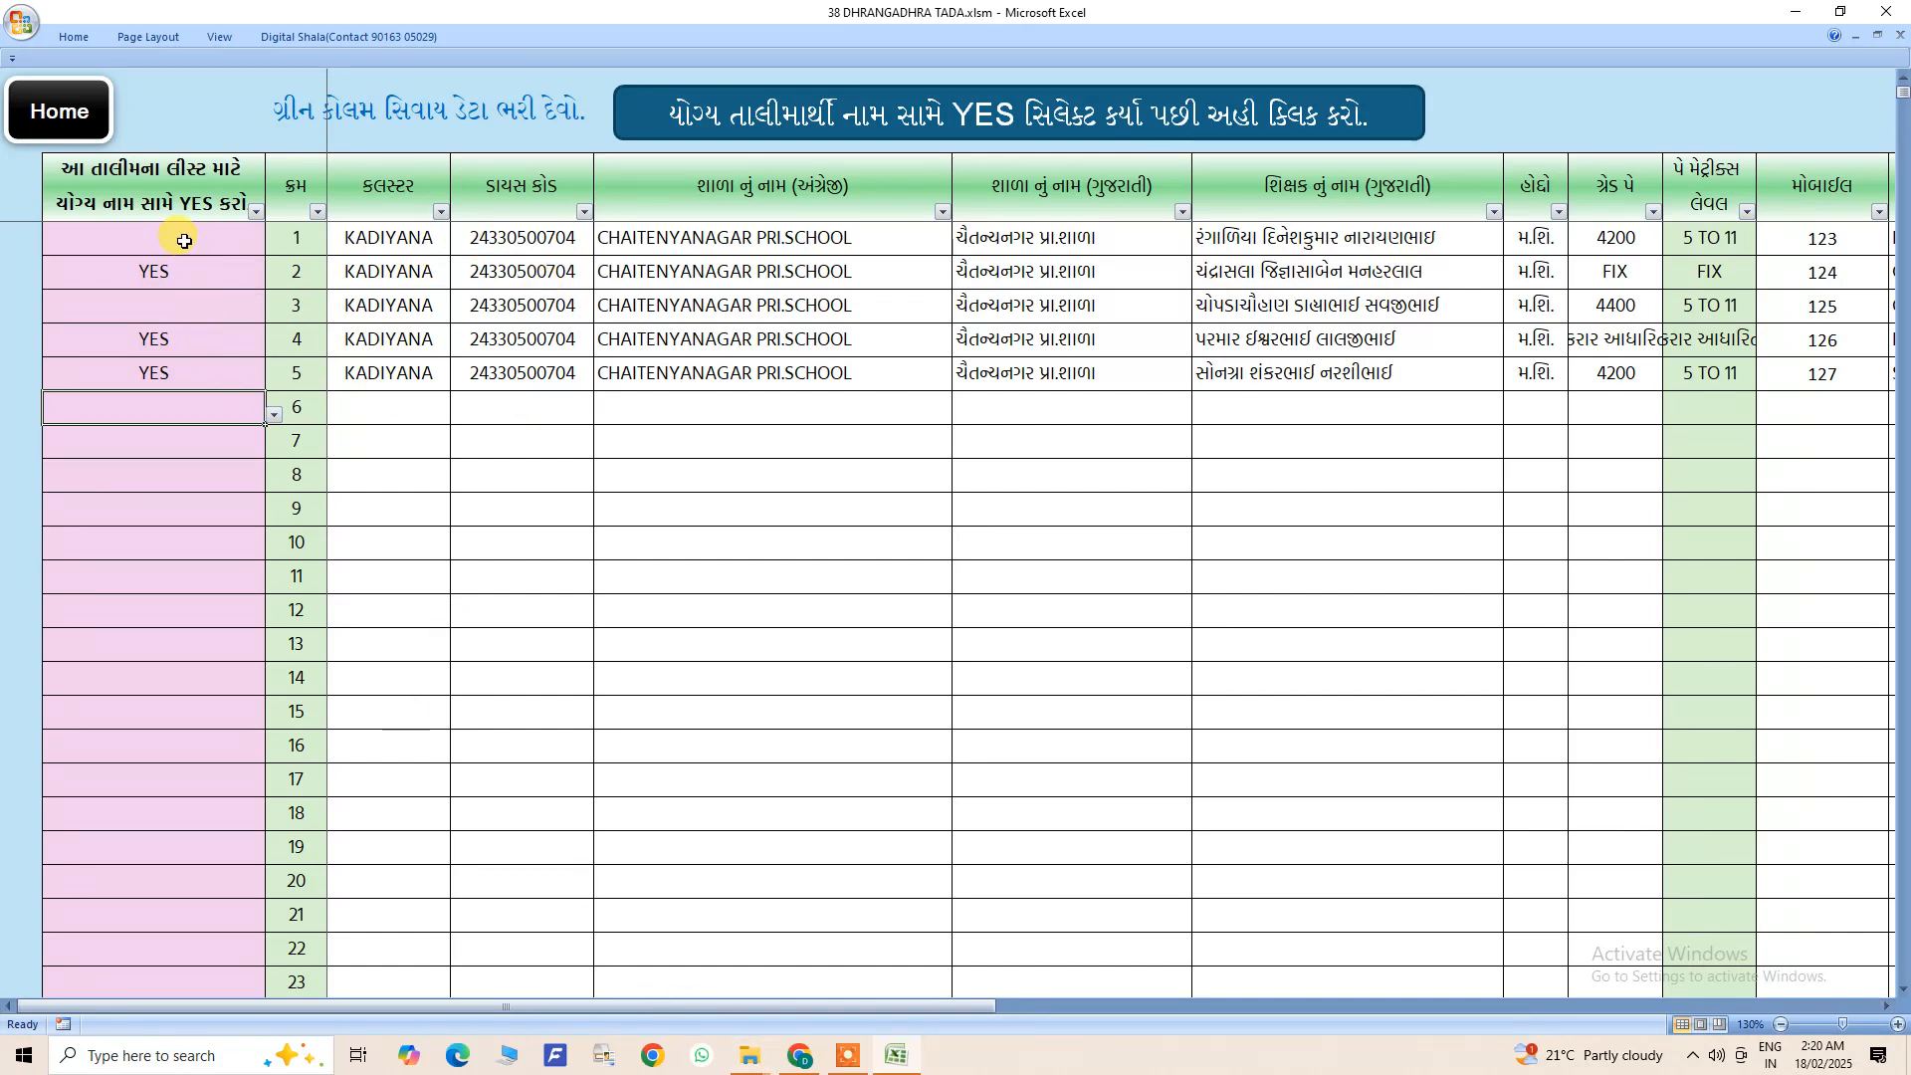
left_click_drag(182, 236, 181, 914)
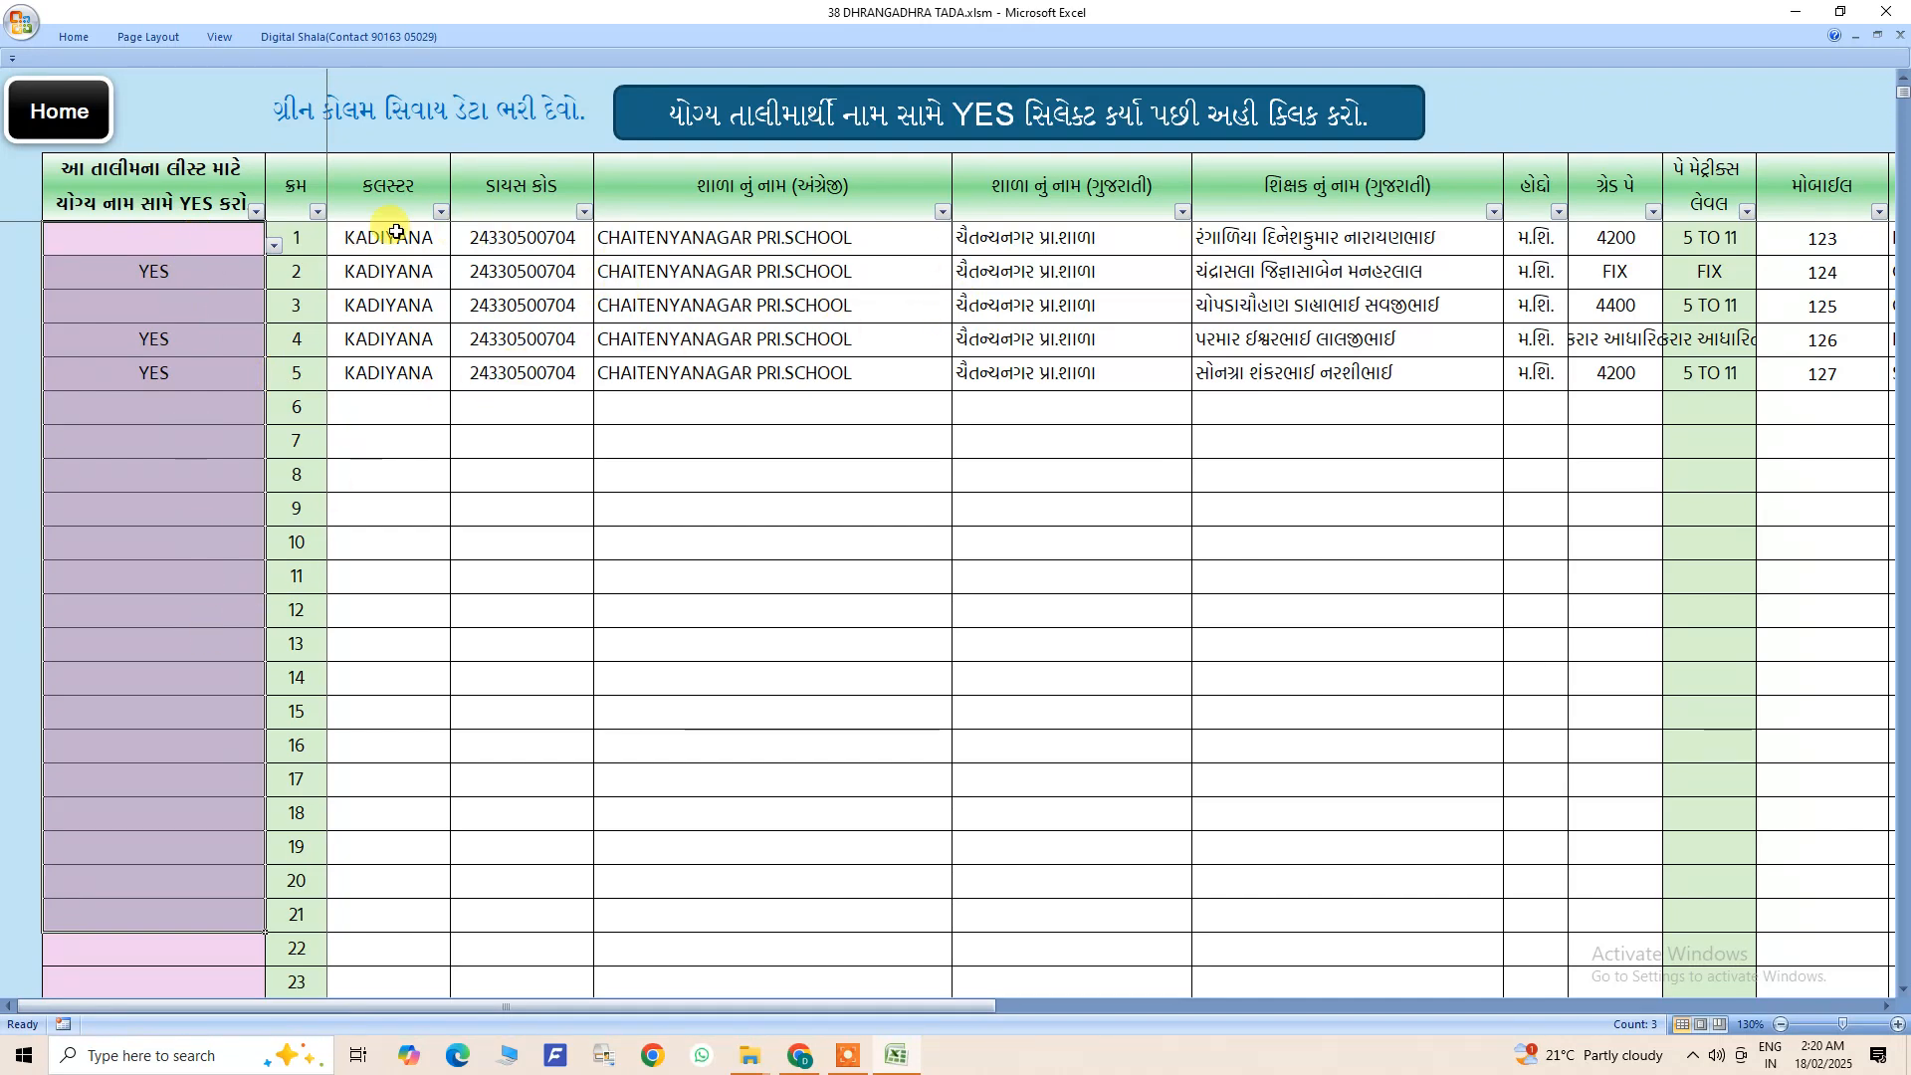
- Mark trainee 1 as YES for the training list and review the trainee table and YES column
left_click(162, 234)
key("Return")
left_click_drag(192, 189, 1377, 751)
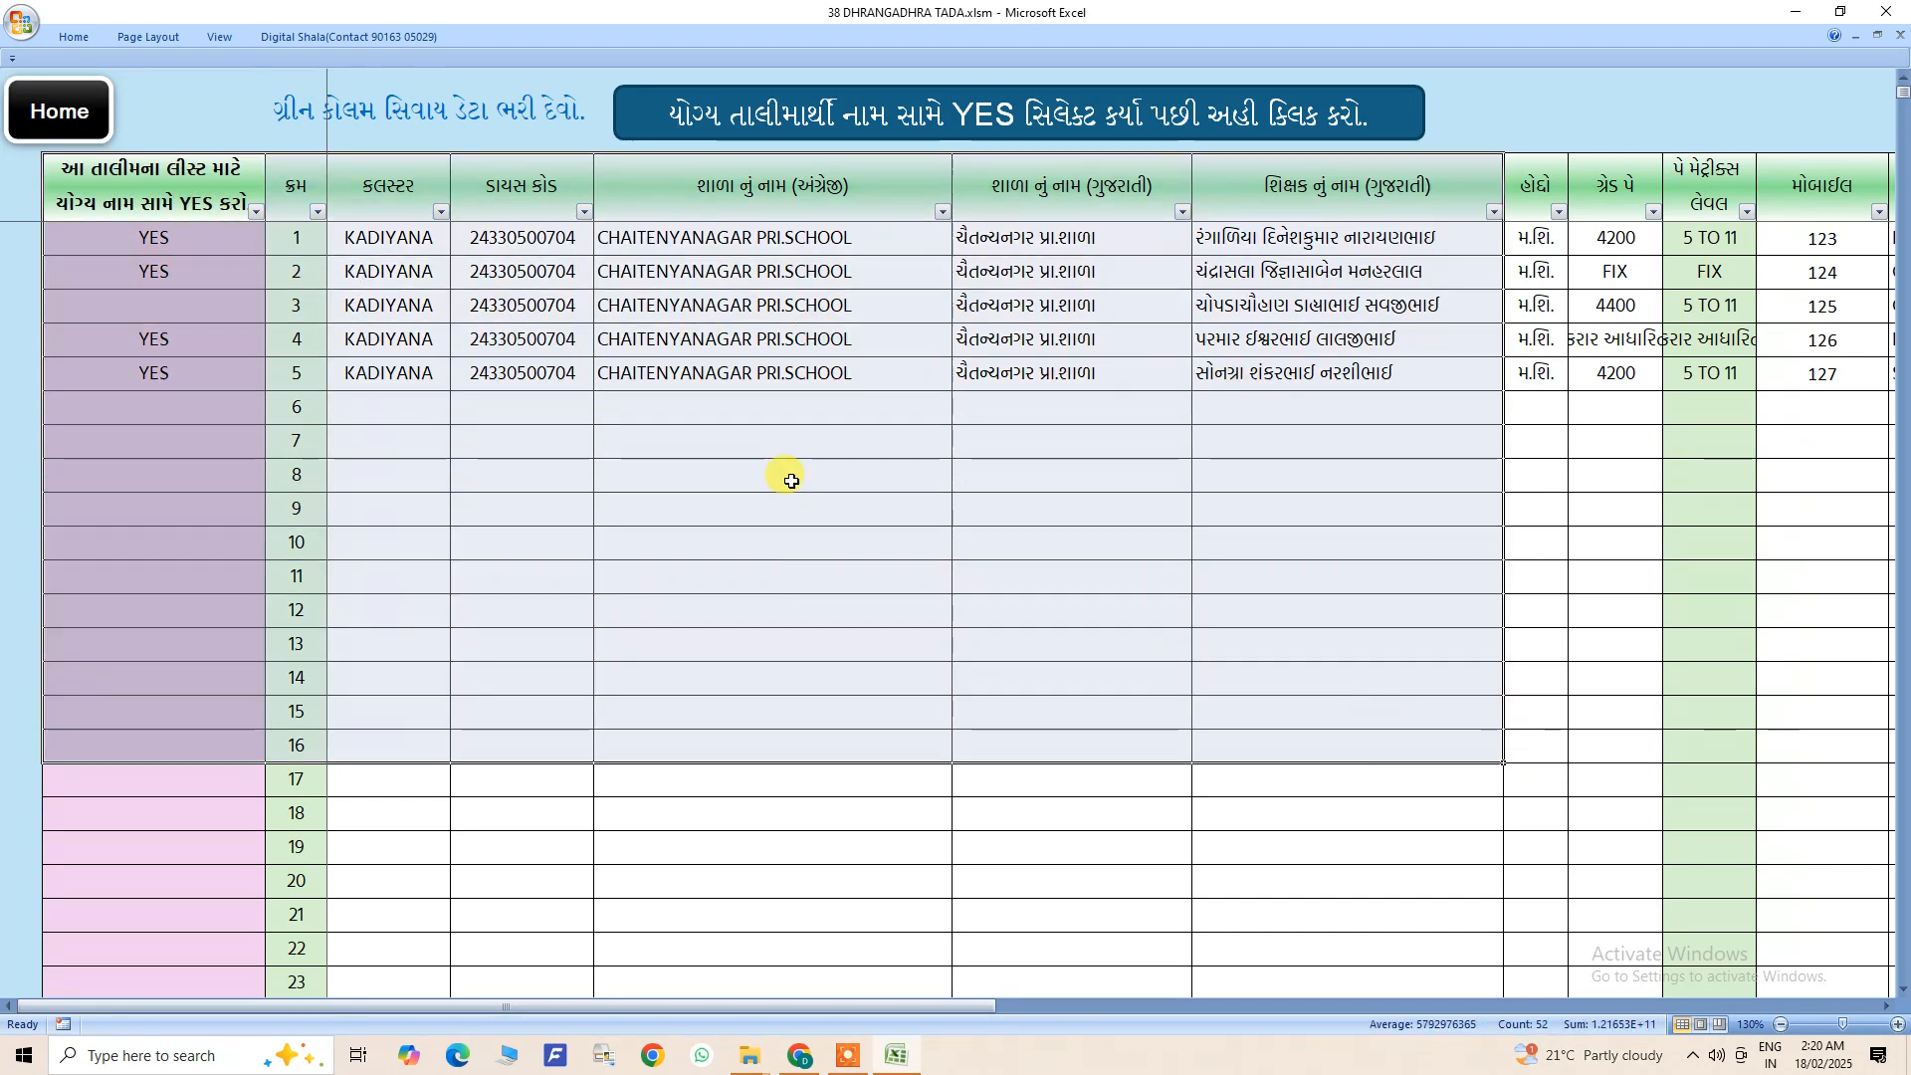
left_click(652, 502)
left_click(180, 241)
left_click_drag(180, 241, 213, 677)
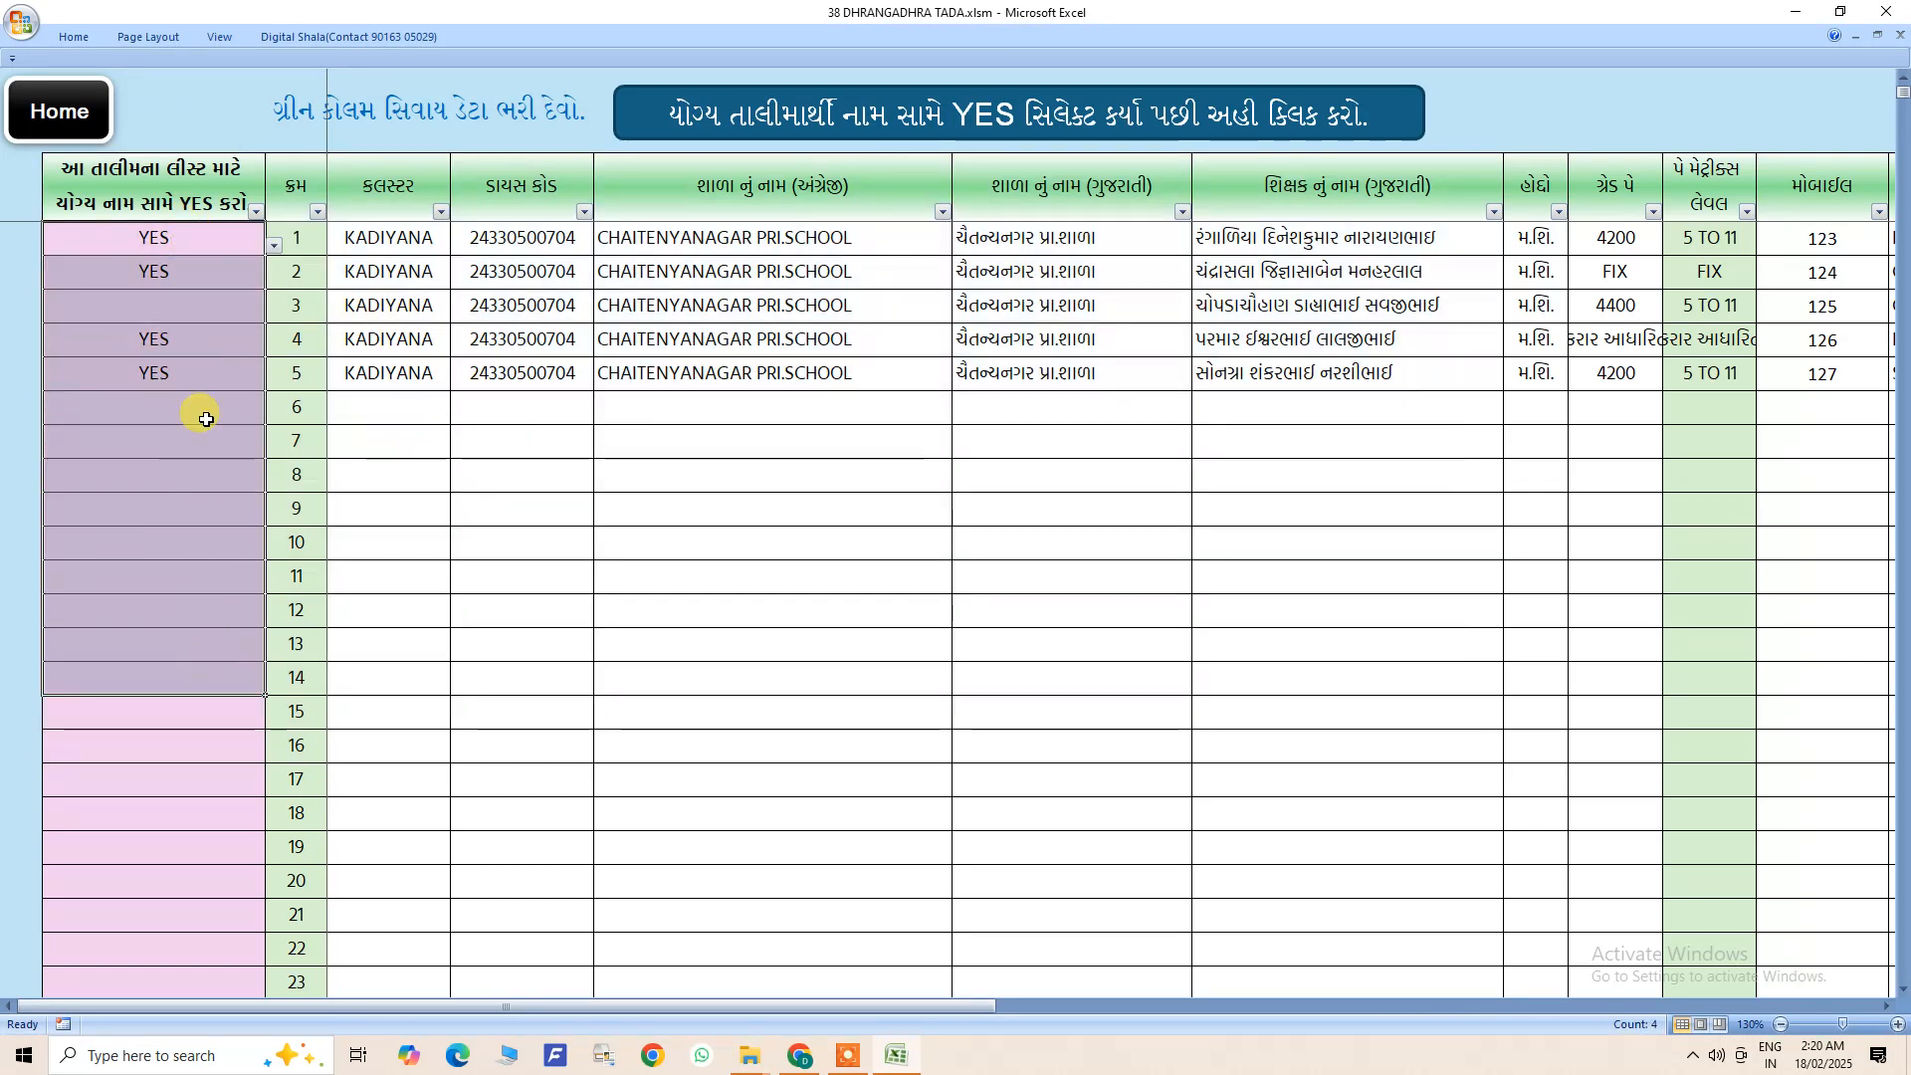
- Mark trainee 3 as YES for the training list
key("alt+Down")
left_click(165, 307)
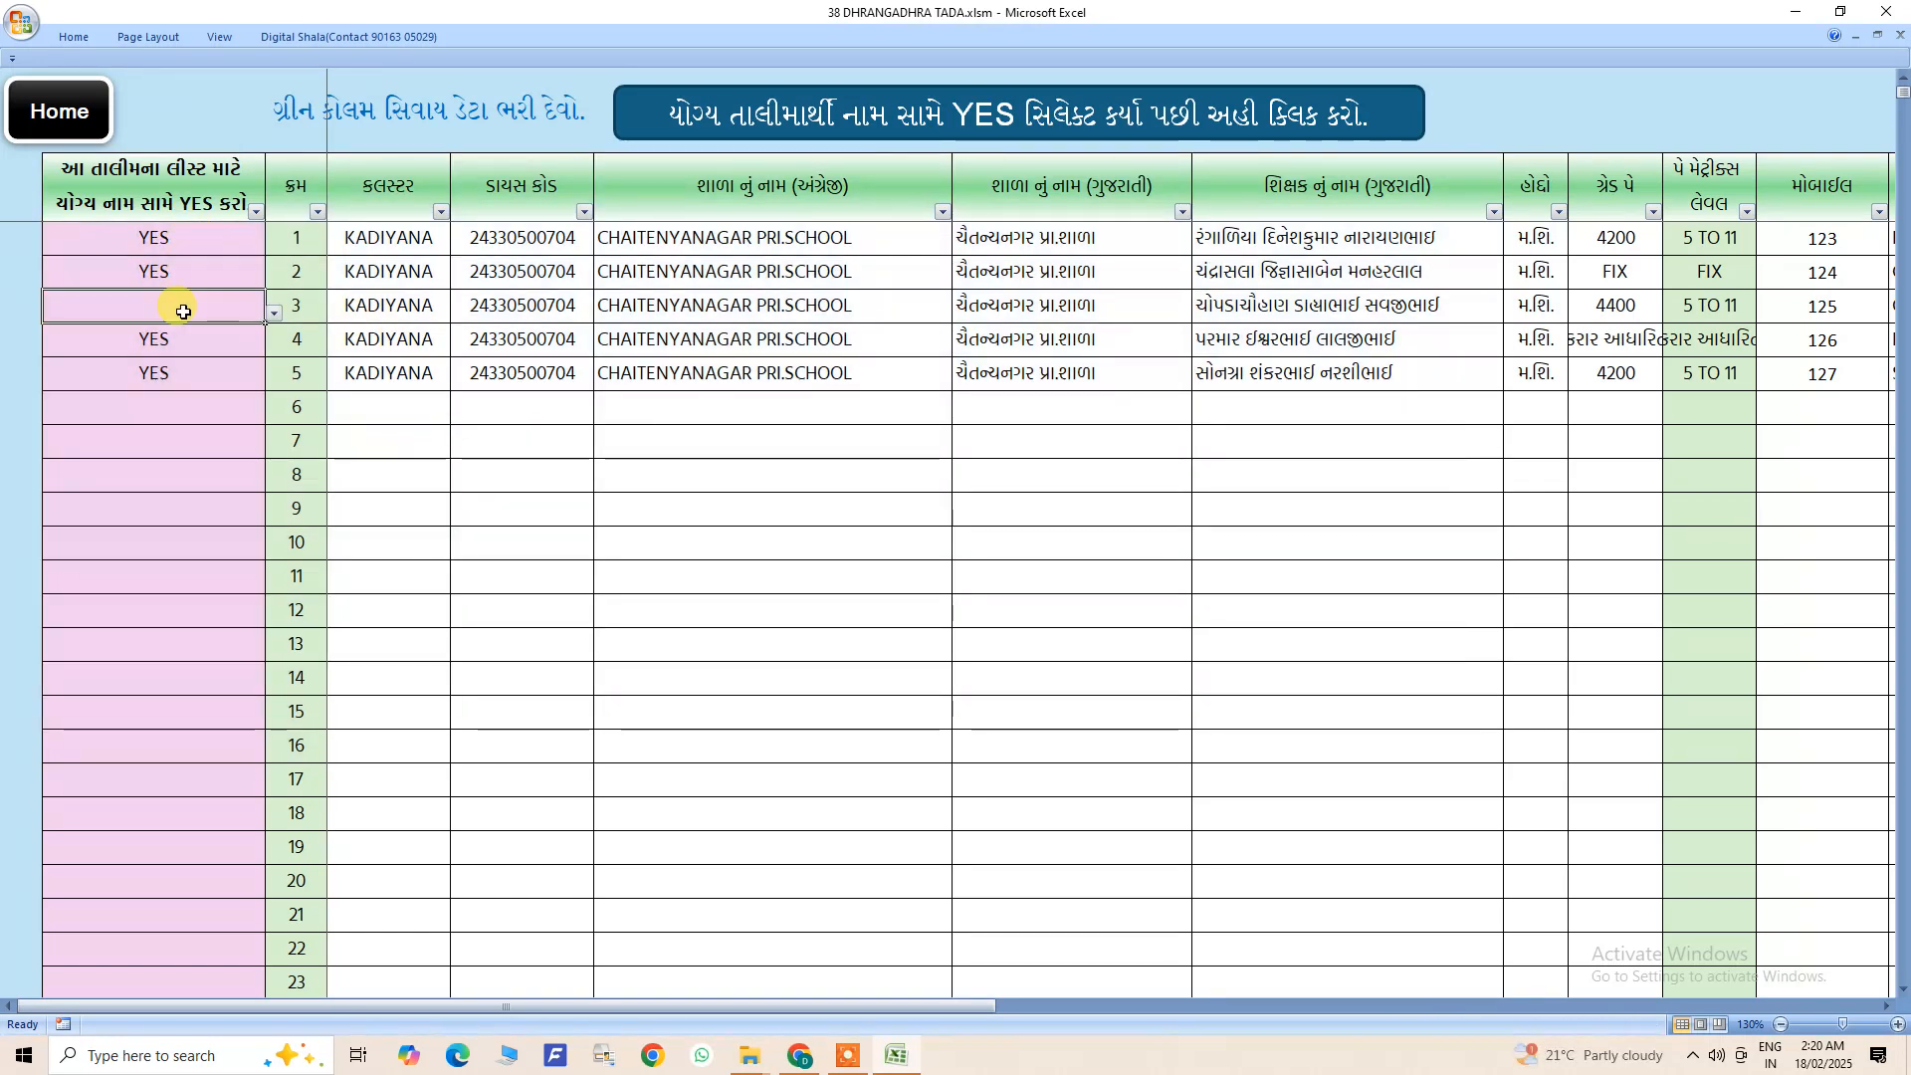
left_click(274, 313)
left_click(174, 335)
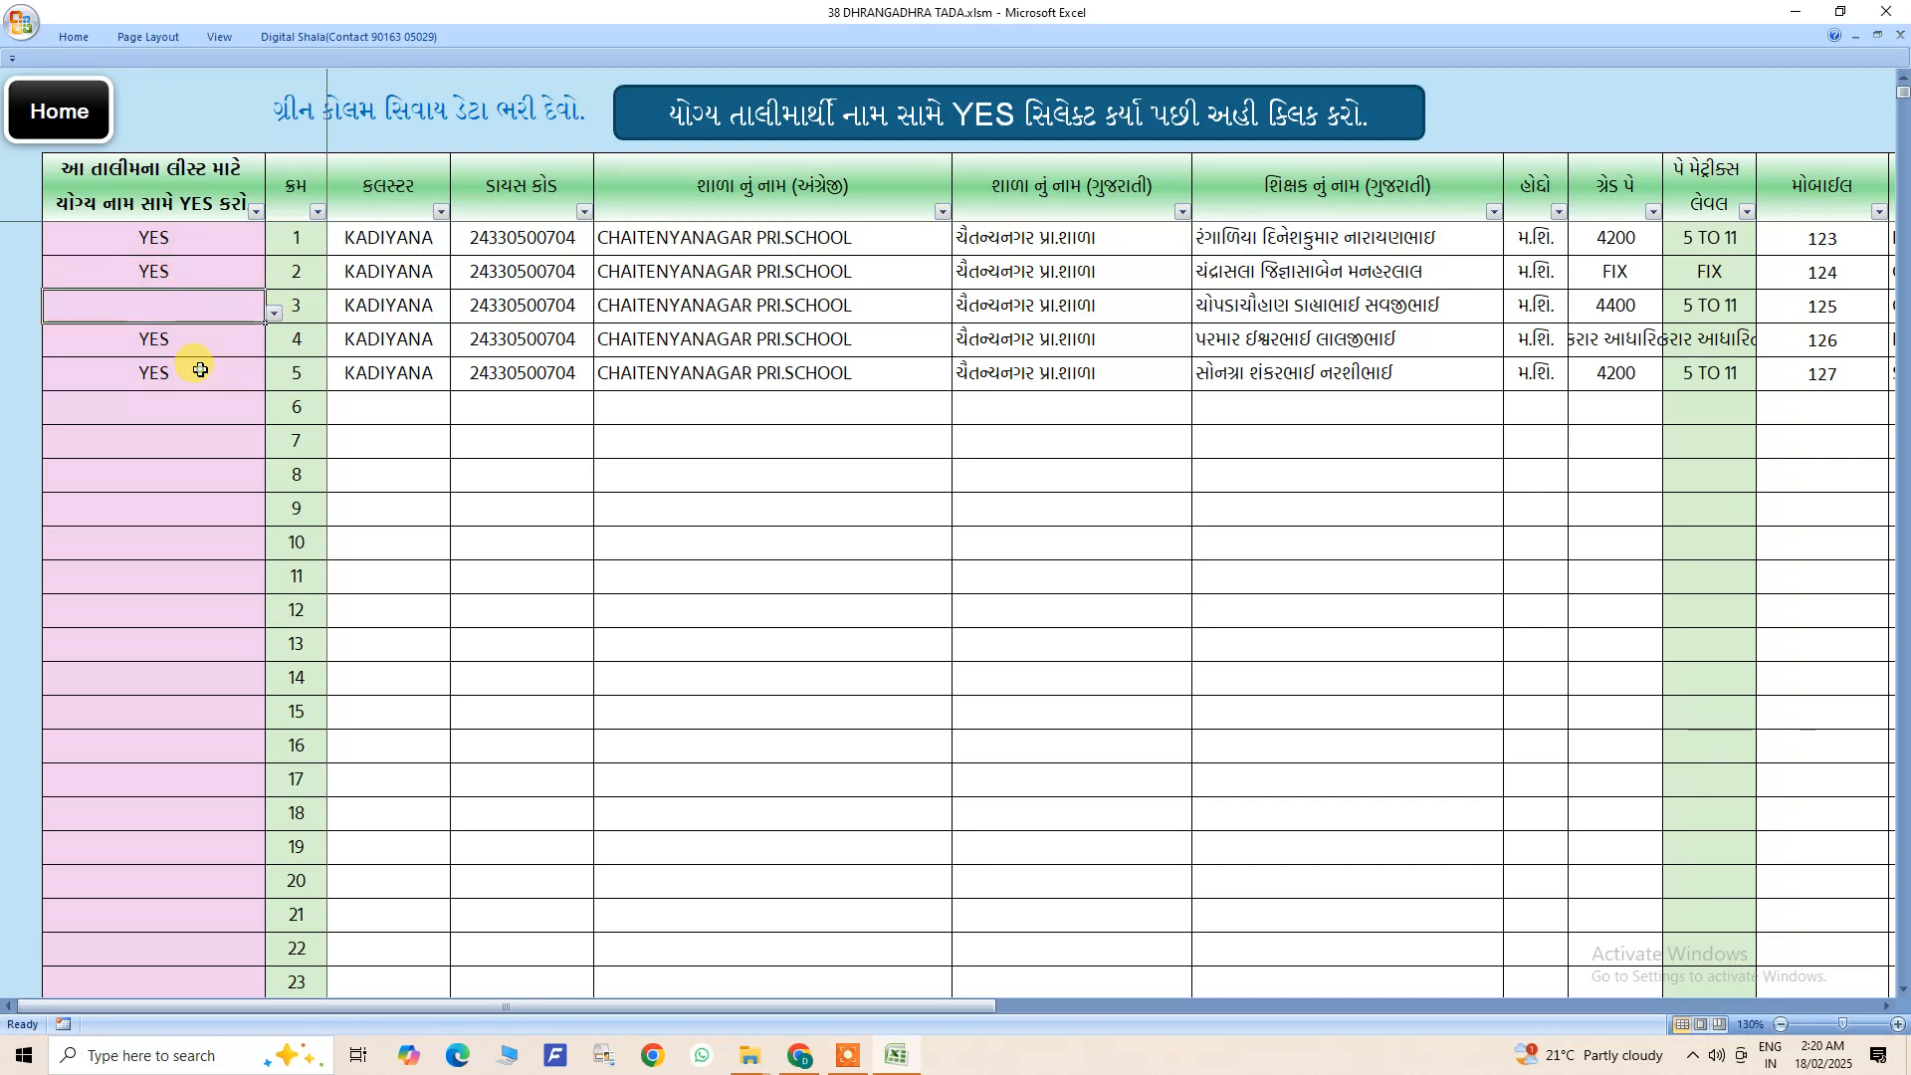
left_click(275, 317)
left_click(177, 331)
left_click(179, 373)
- Clear the YES selection cells of trainees 3 and 1
left_click(160, 305)
key("Delete")
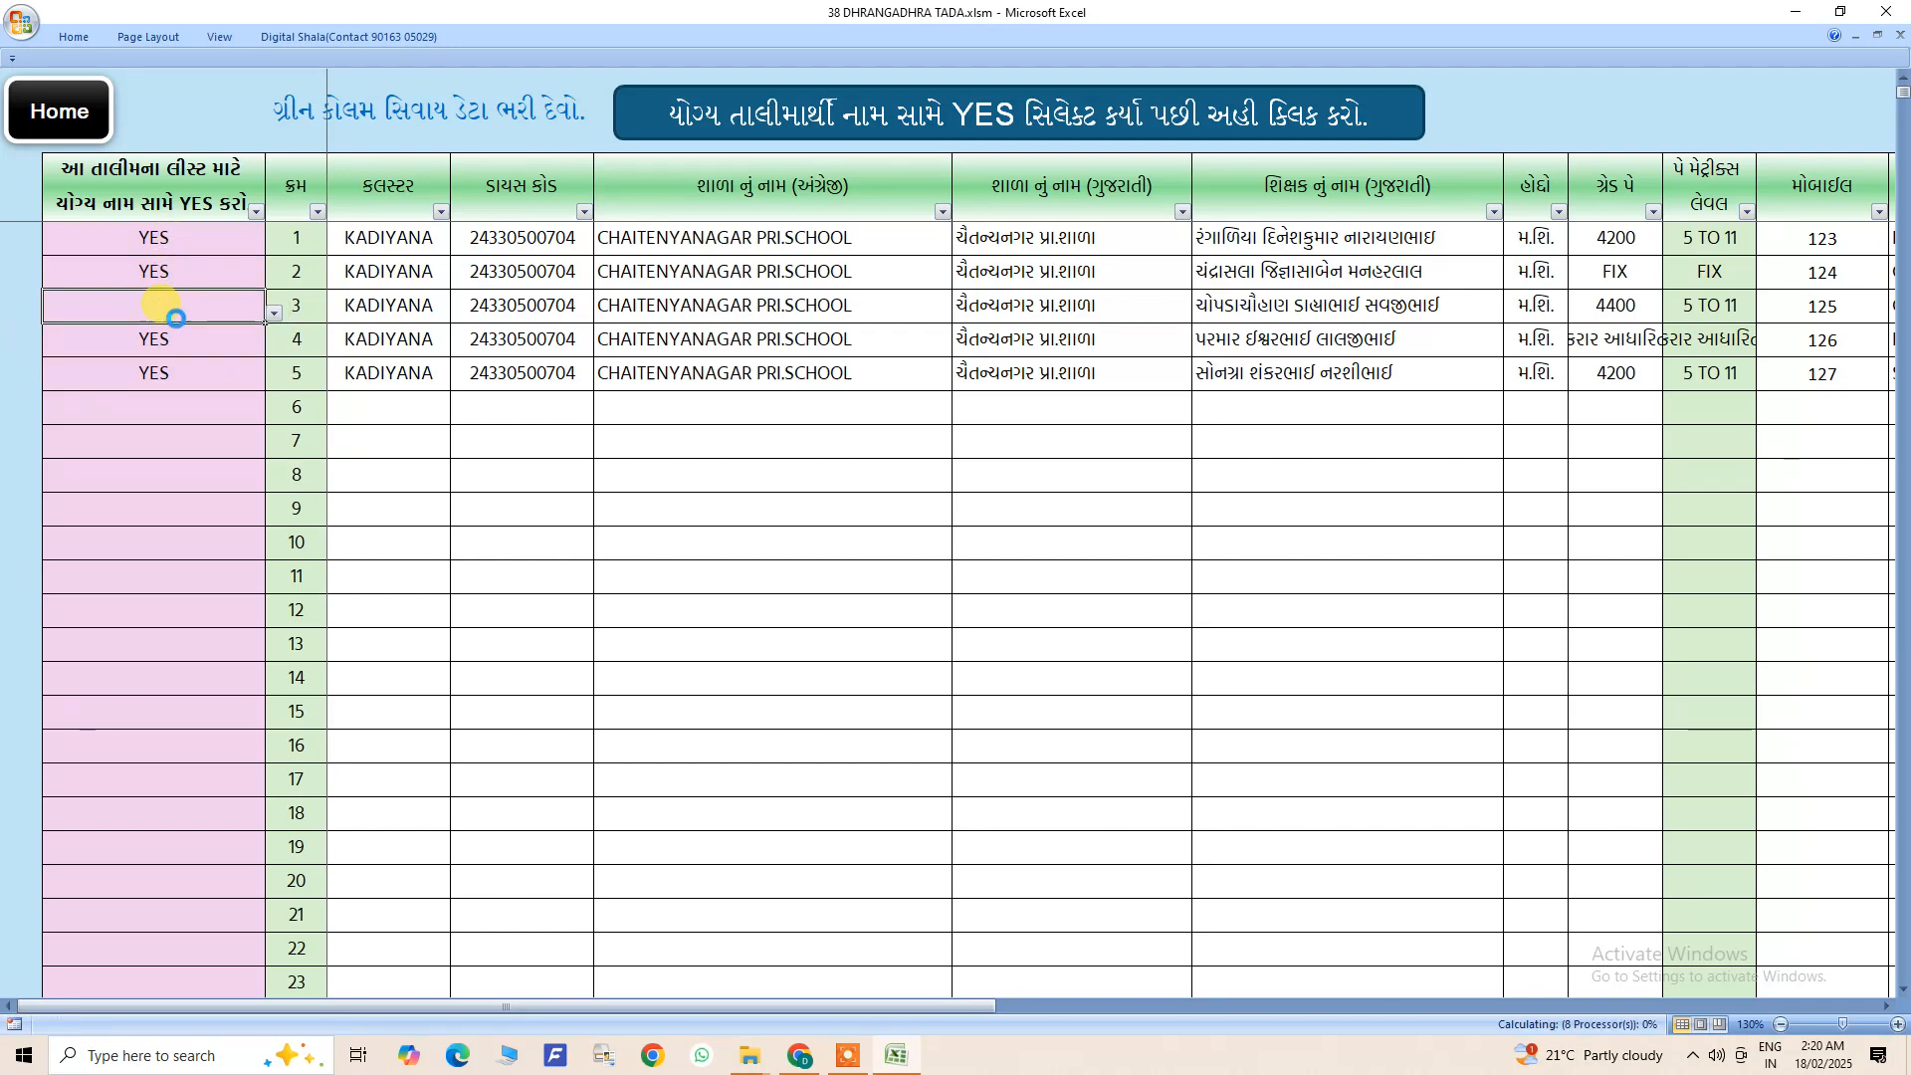
left_click(164, 240)
key("Delete")
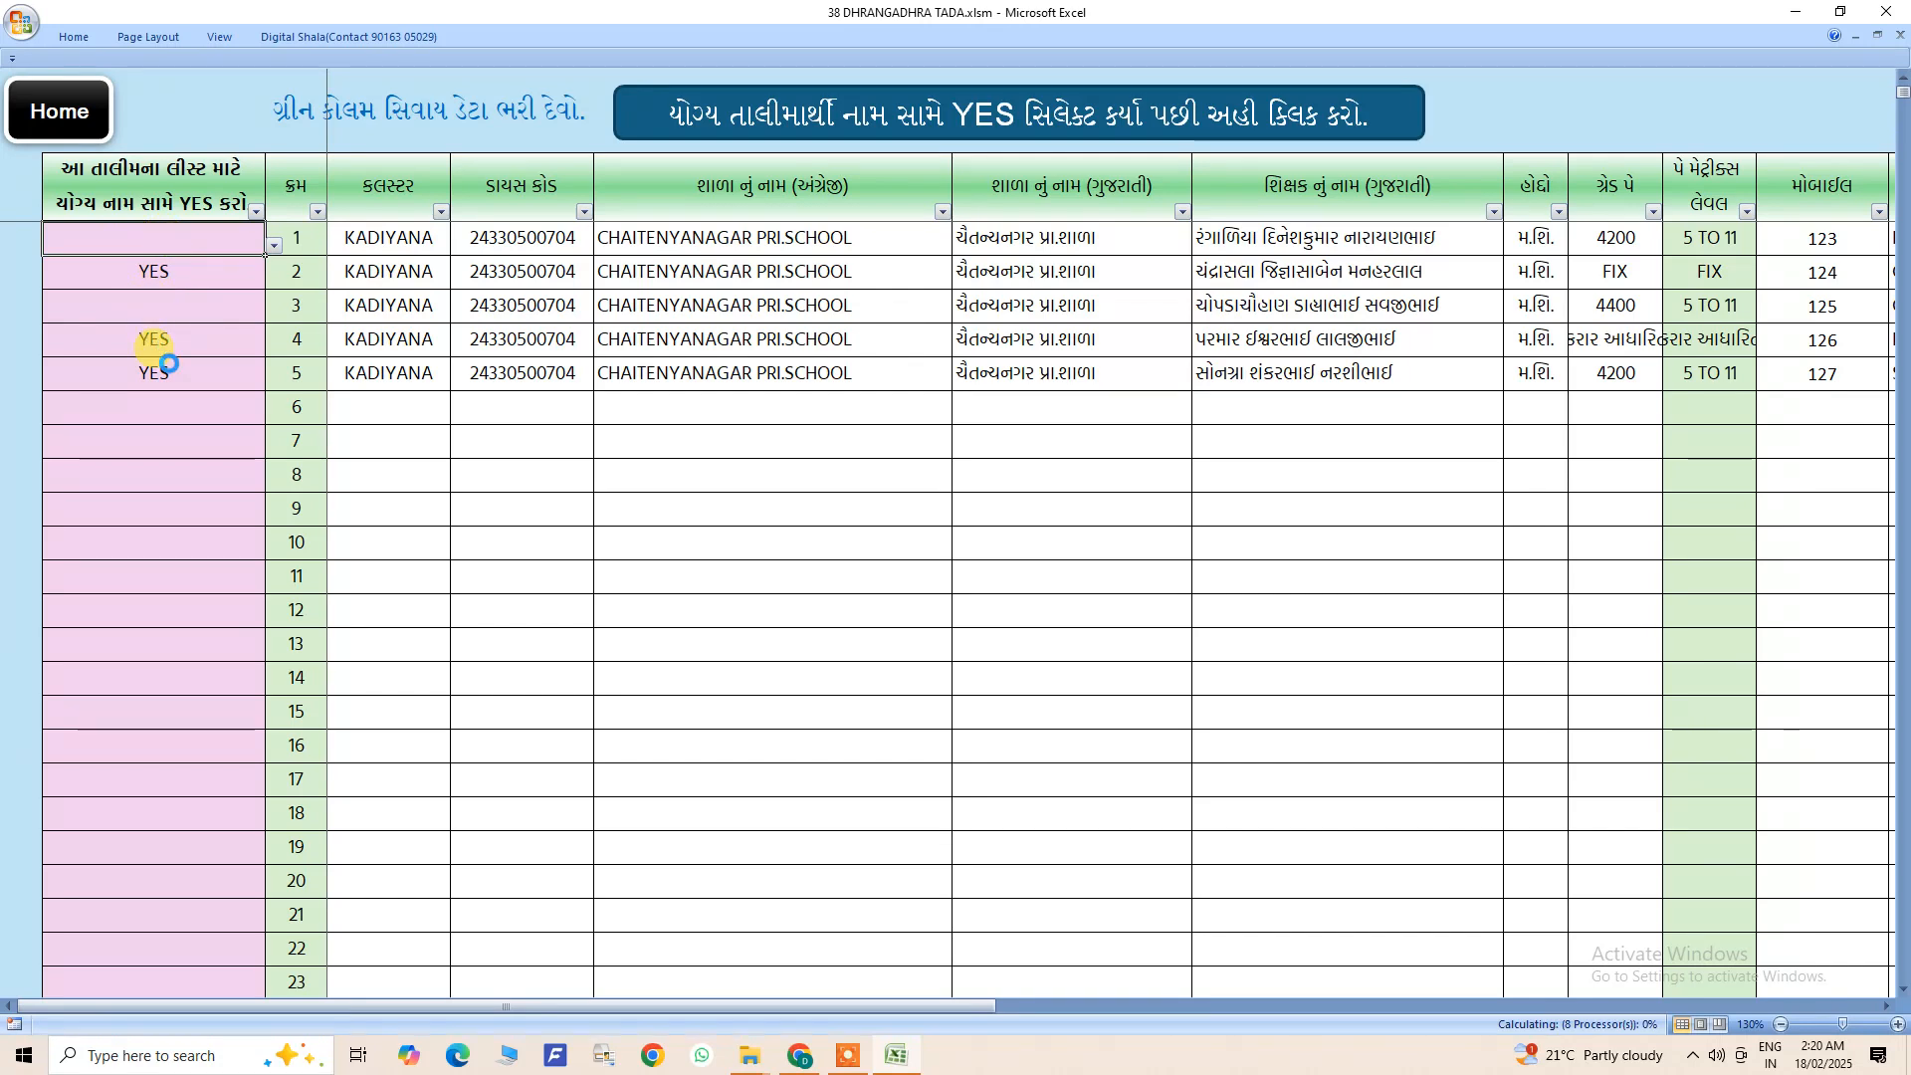
right_click(174, 243)
left_click(141, 299)
left_click(149, 271)
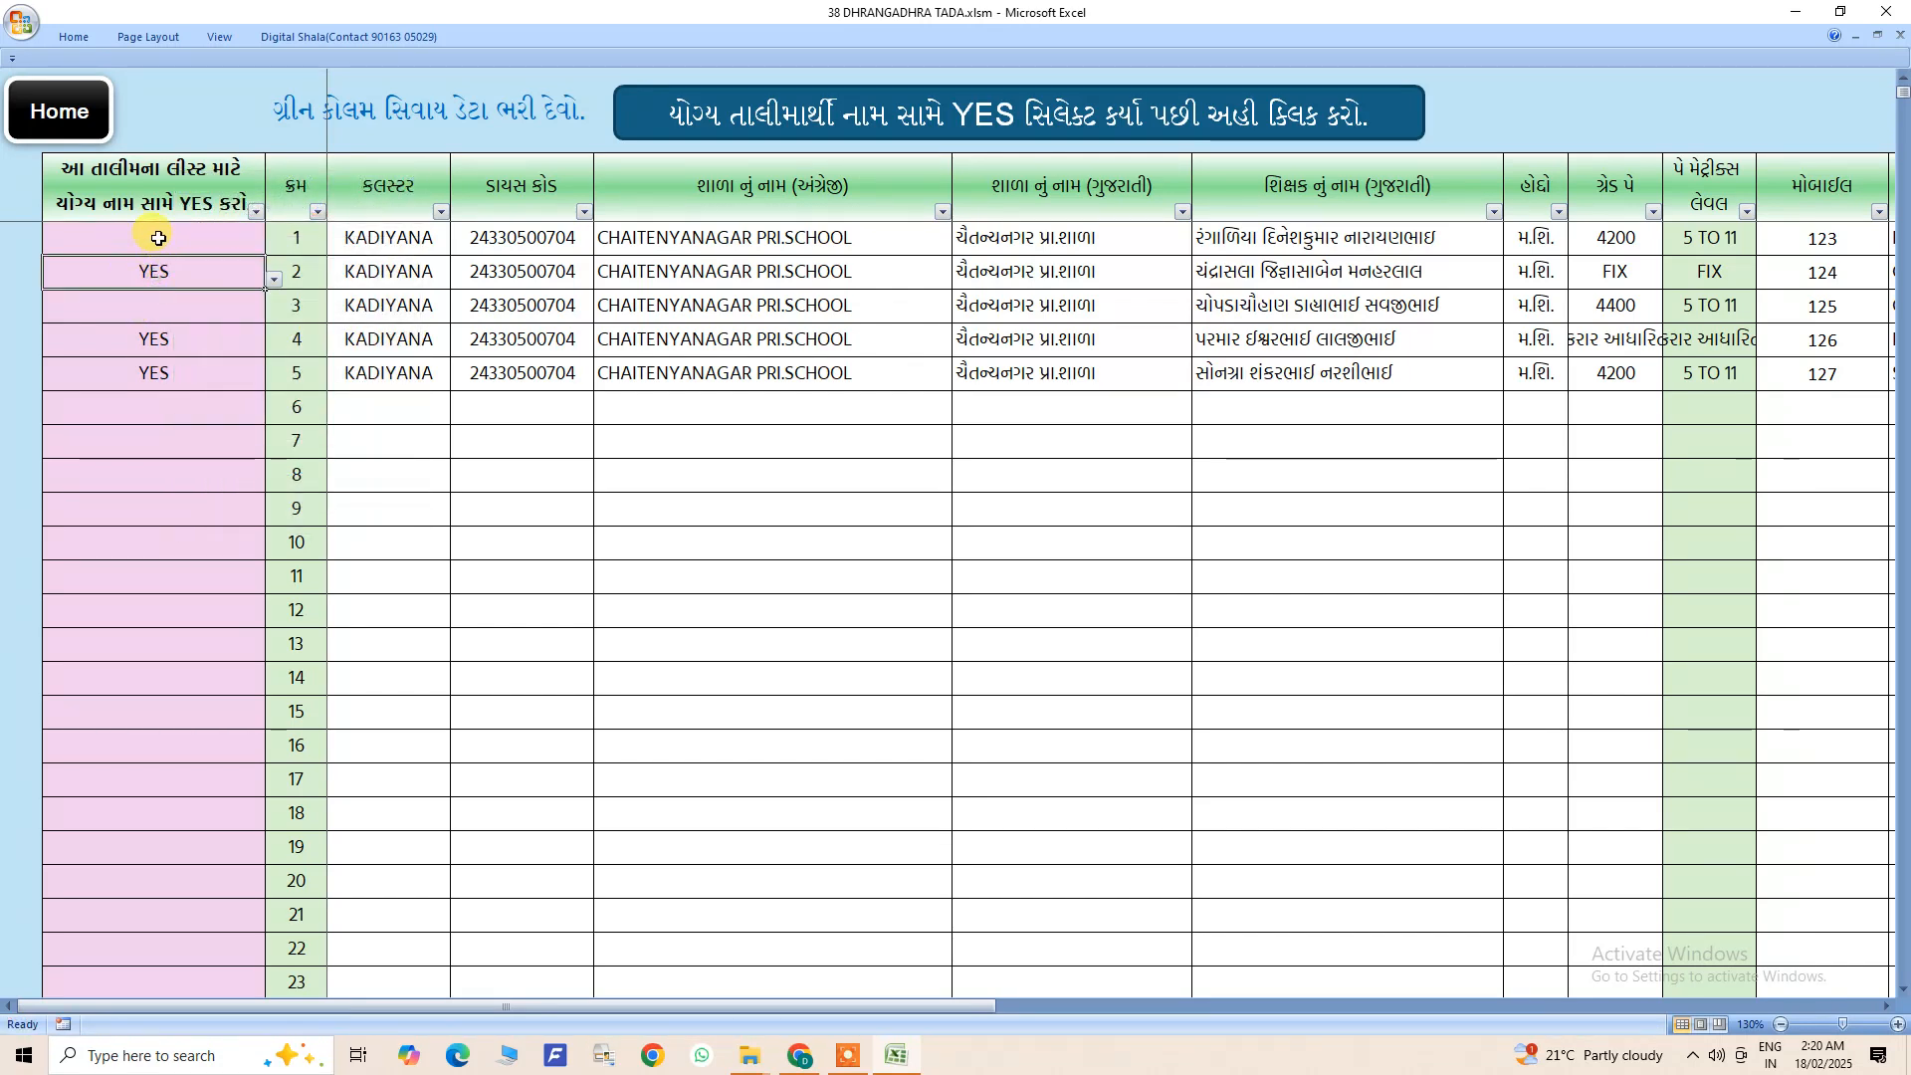
right_click(158, 239)
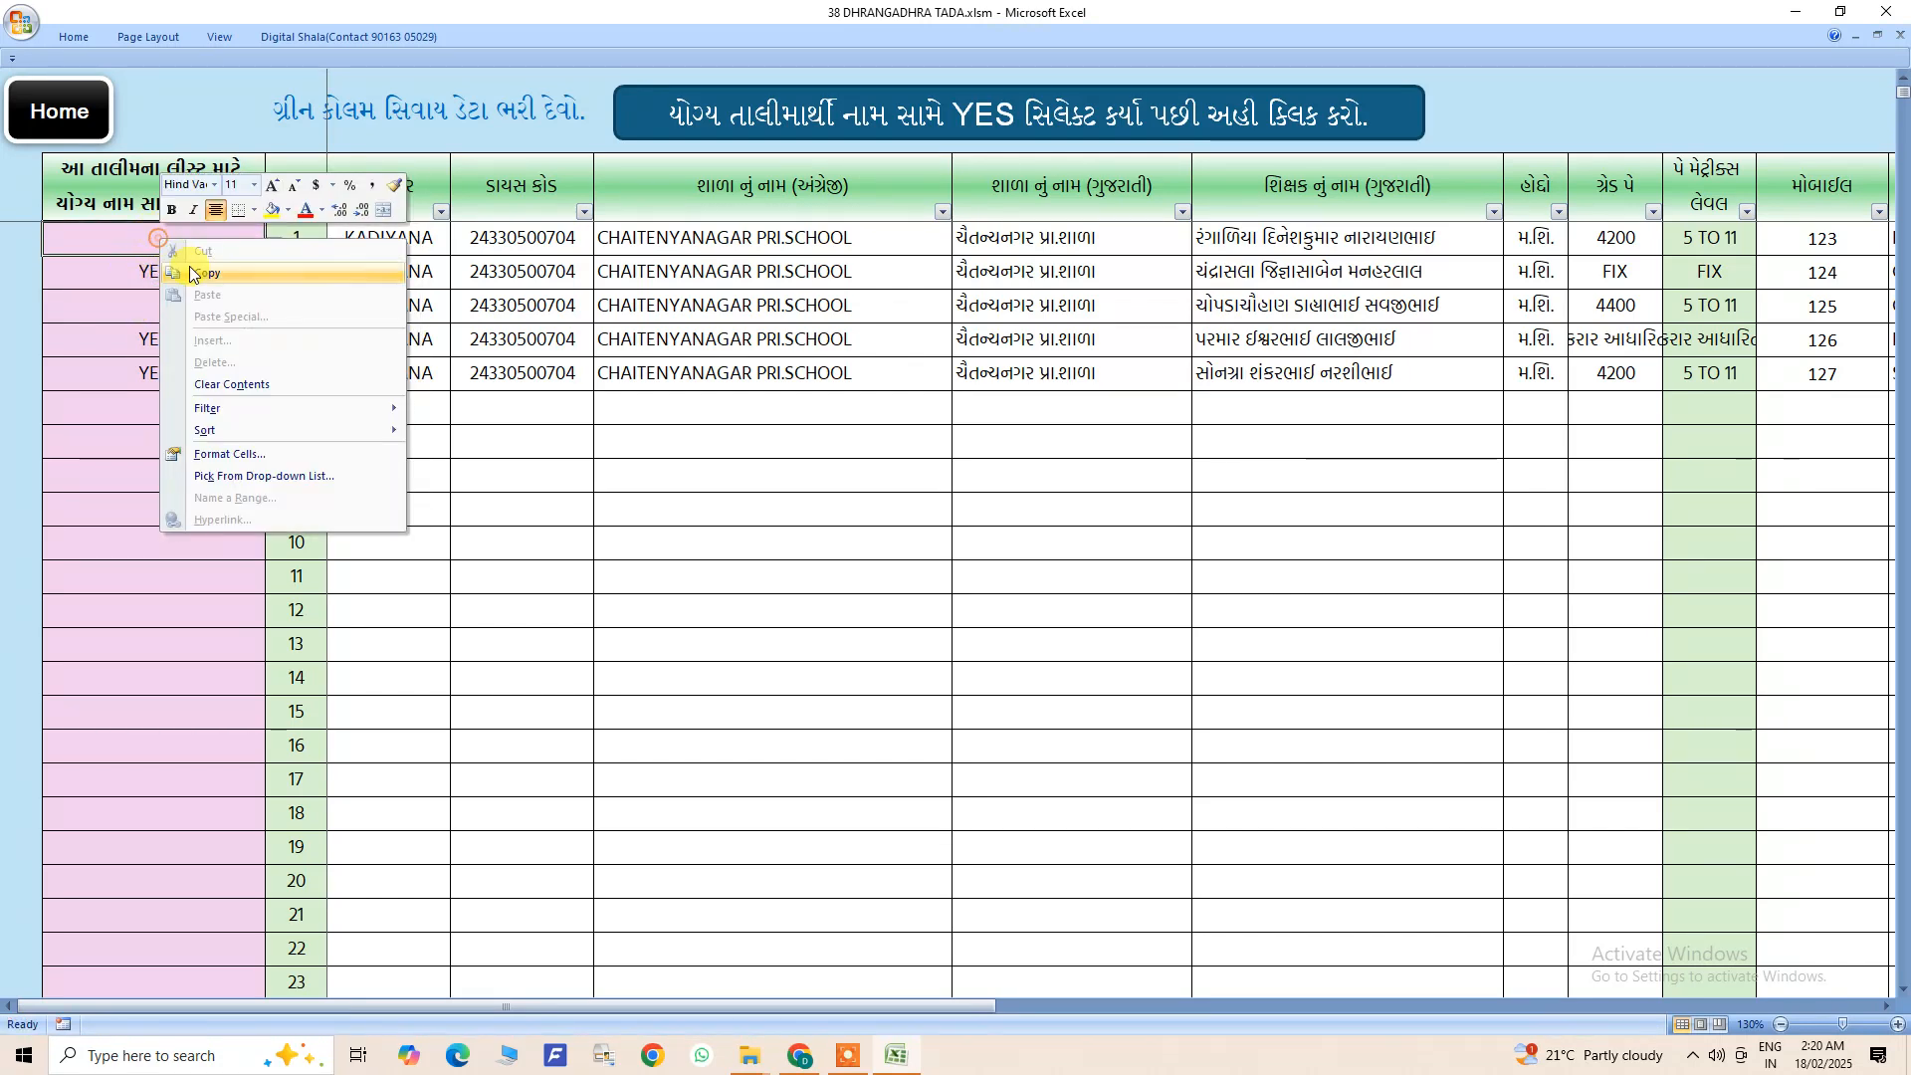
left_click(126, 242)
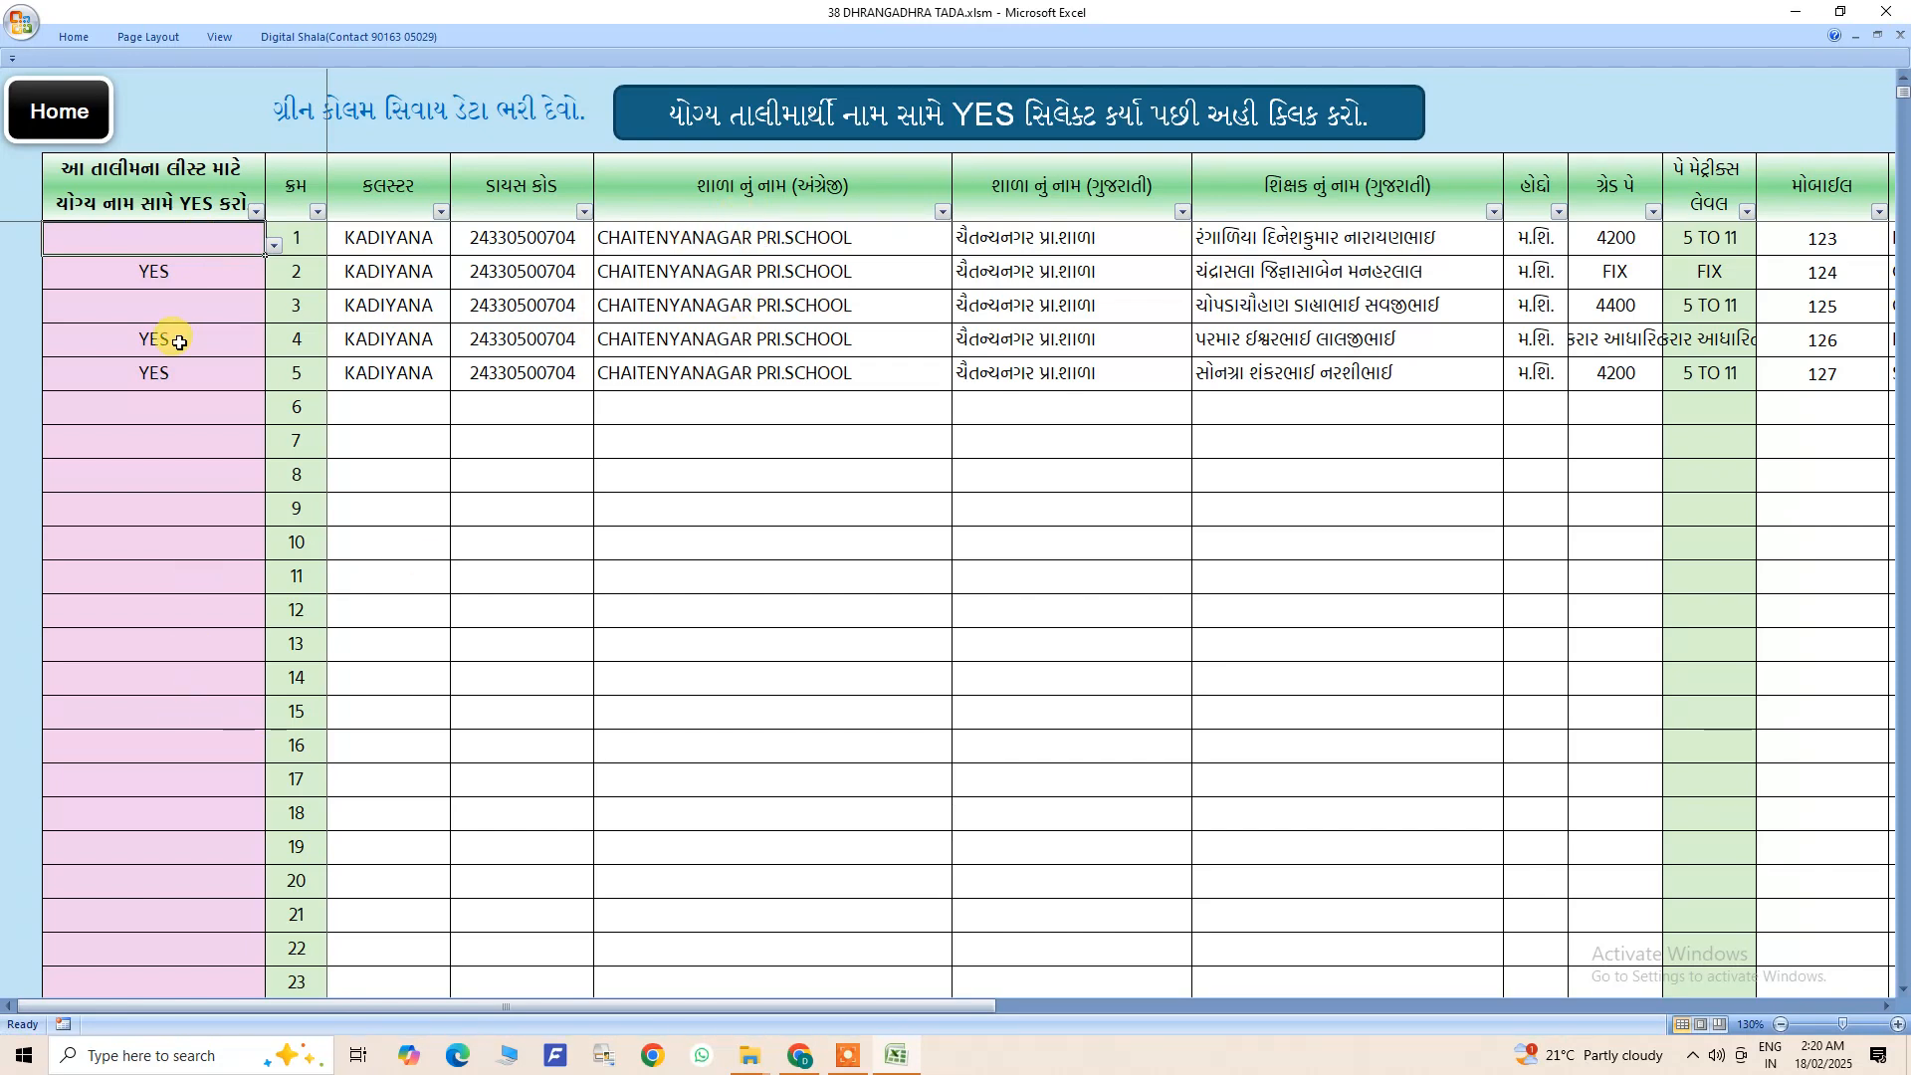
- Open the selected trainees' list, go back through the home sheet to data entry and review the trainee and YES columns
left_click(780, 124)
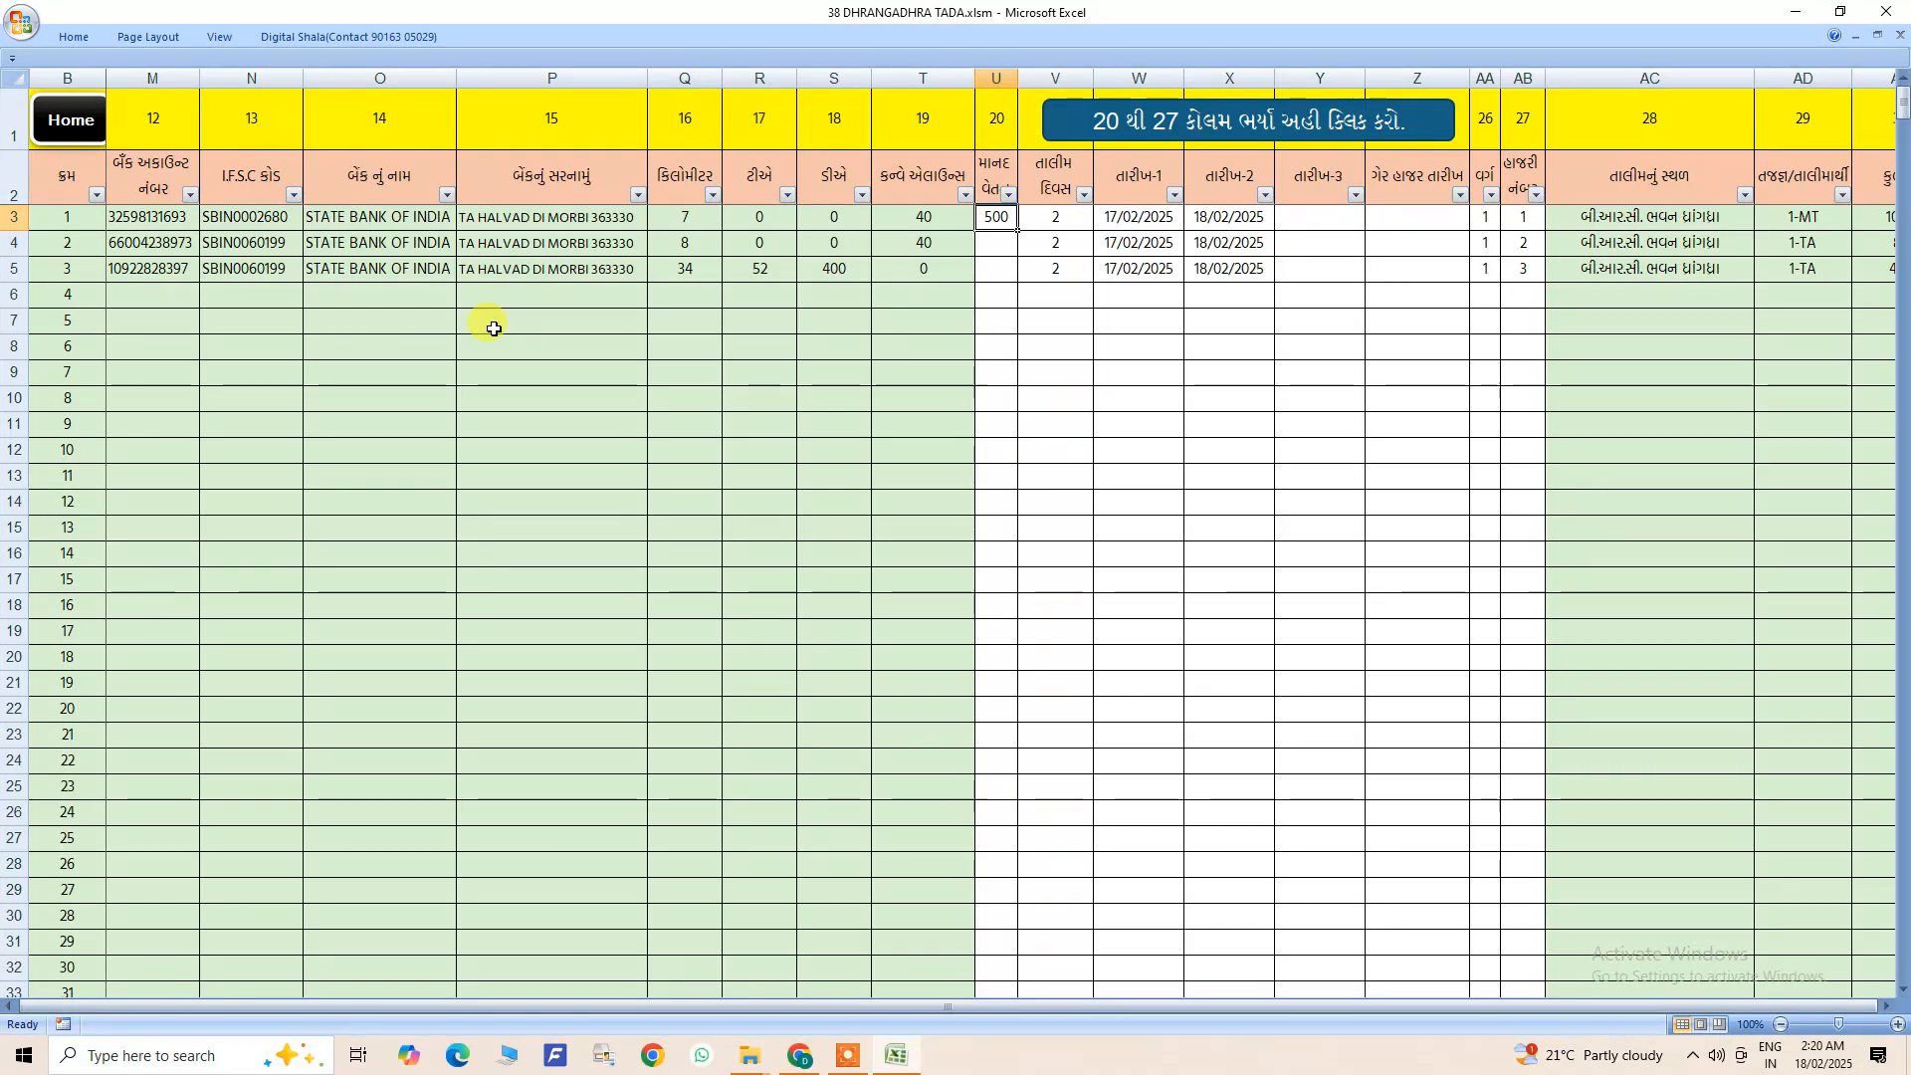
left_click(86, 121)
left_click(132, 225)
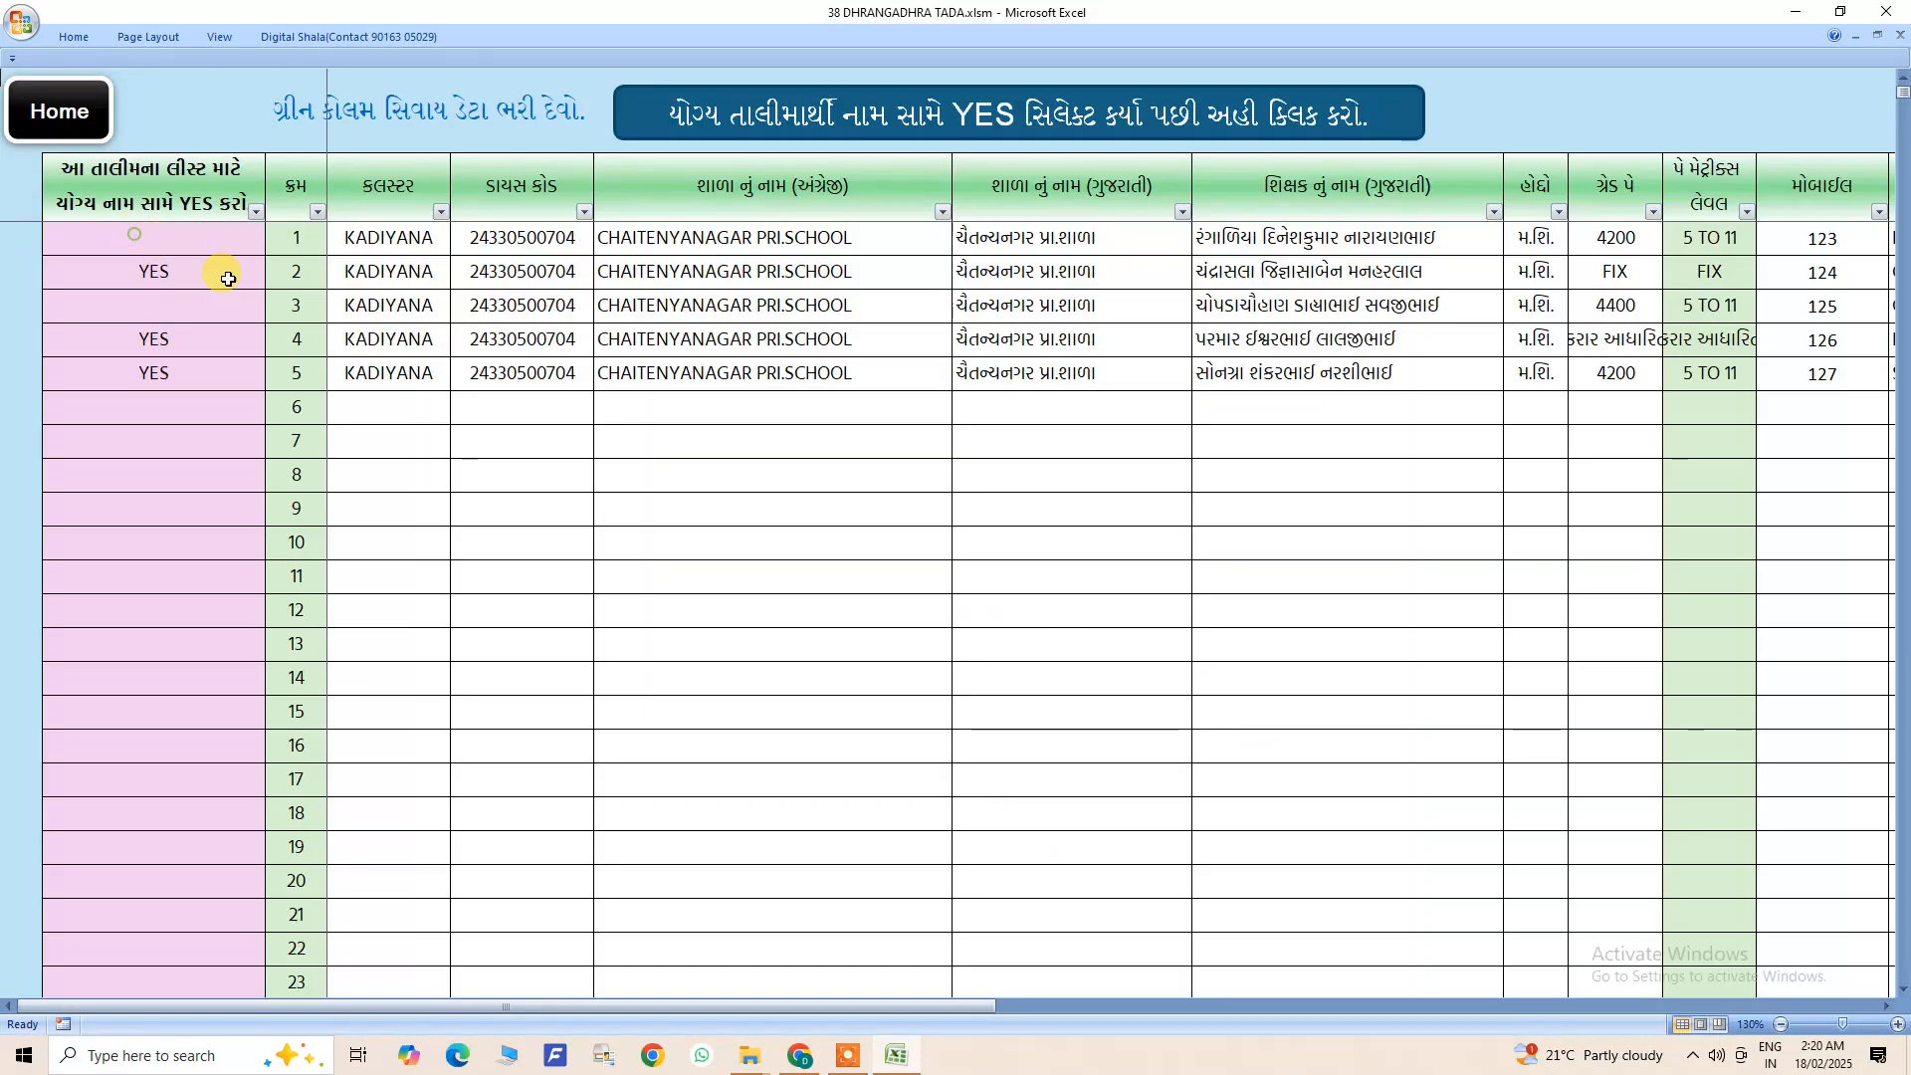
left_click_drag(393, 238, 1468, 889)
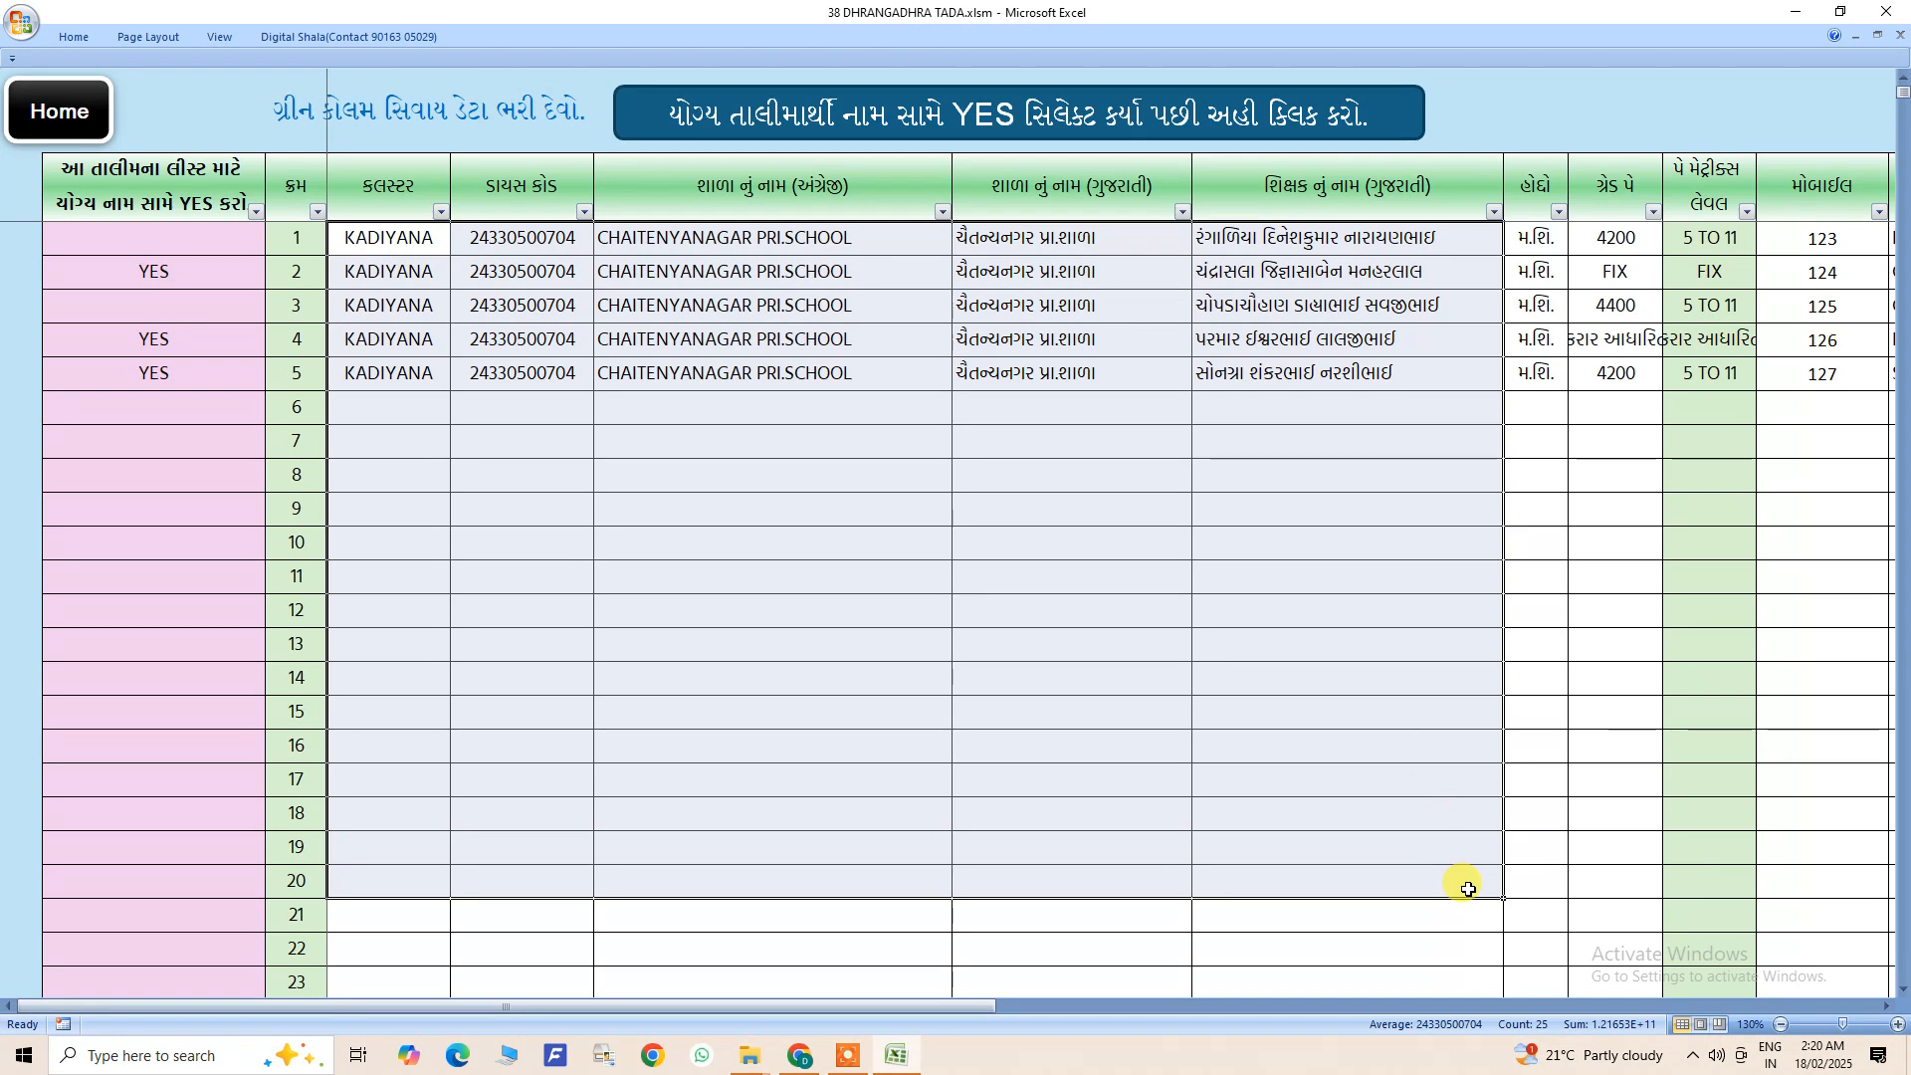
left_click_drag(179, 239, 182, 885)
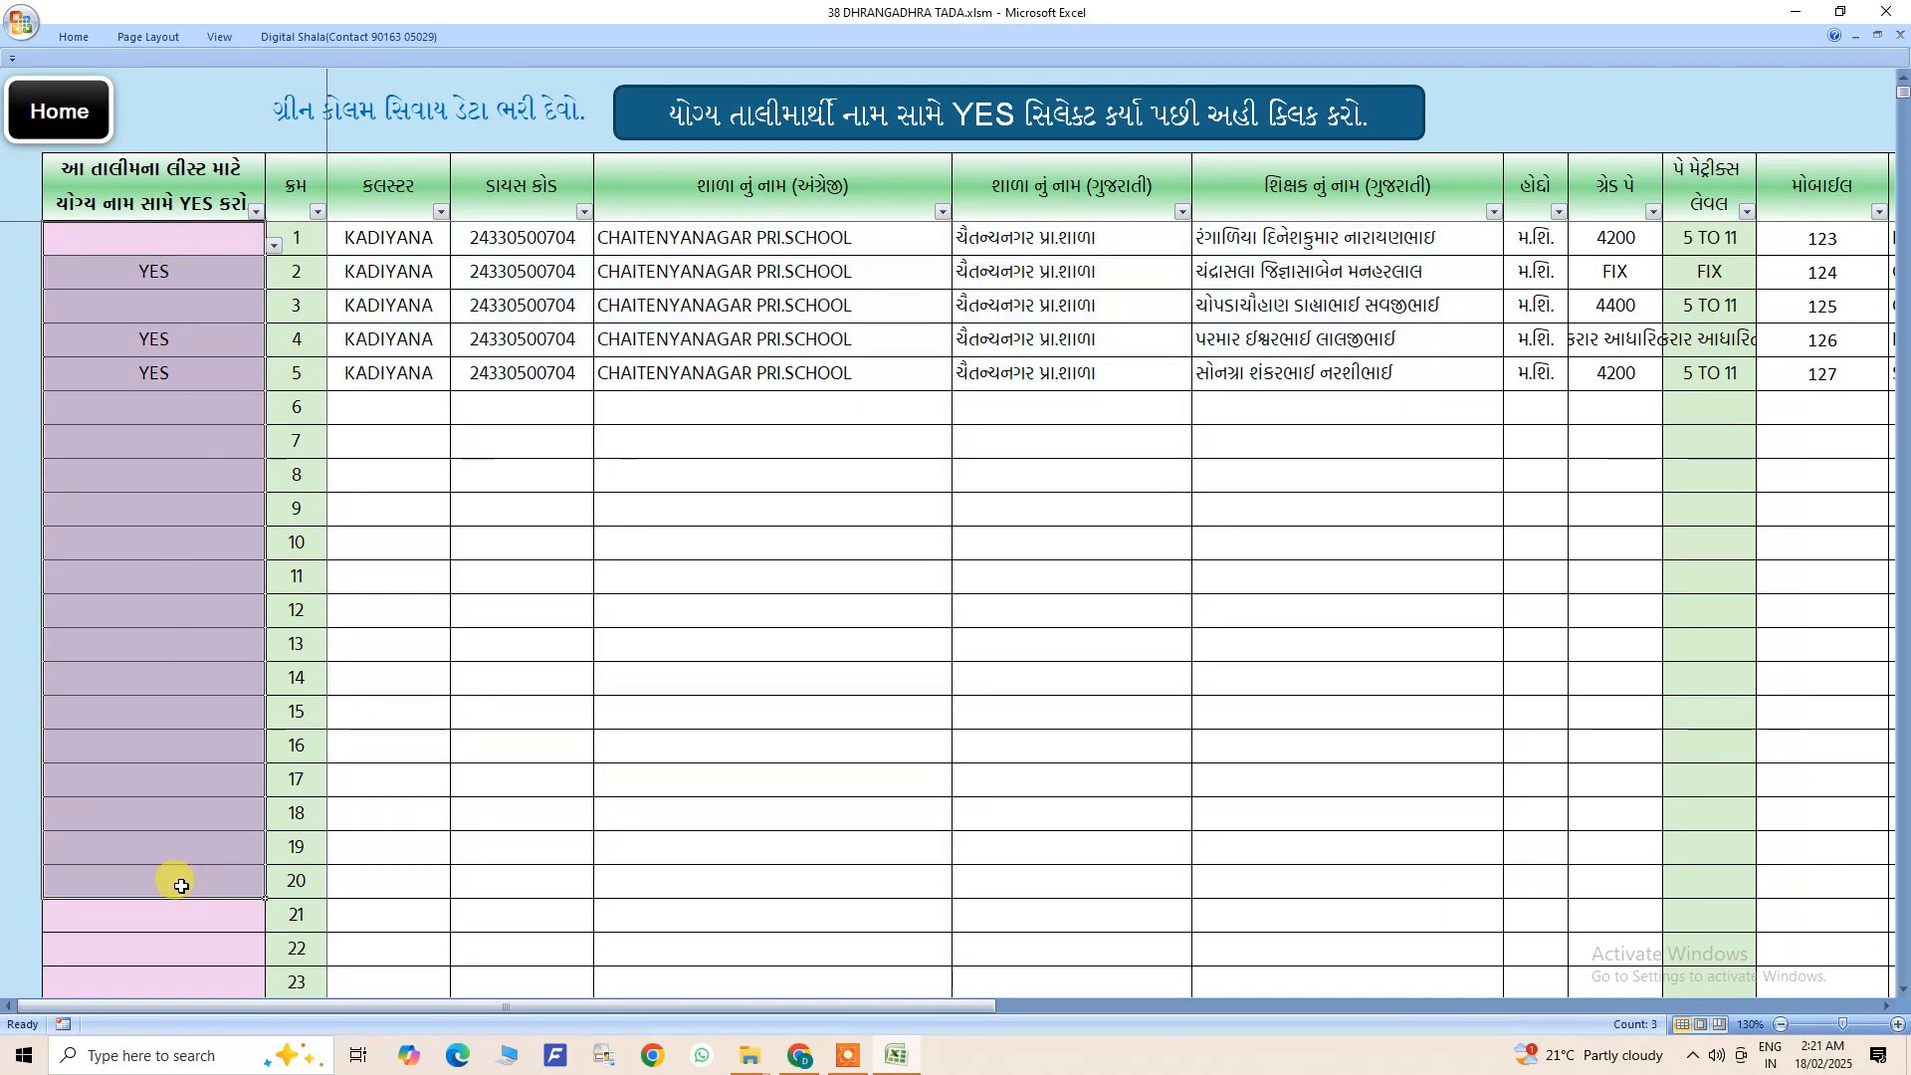
- Reopen the selected trainees' list and examine columns 20 to 27, including the first and second training dates
left_click(830, 115)
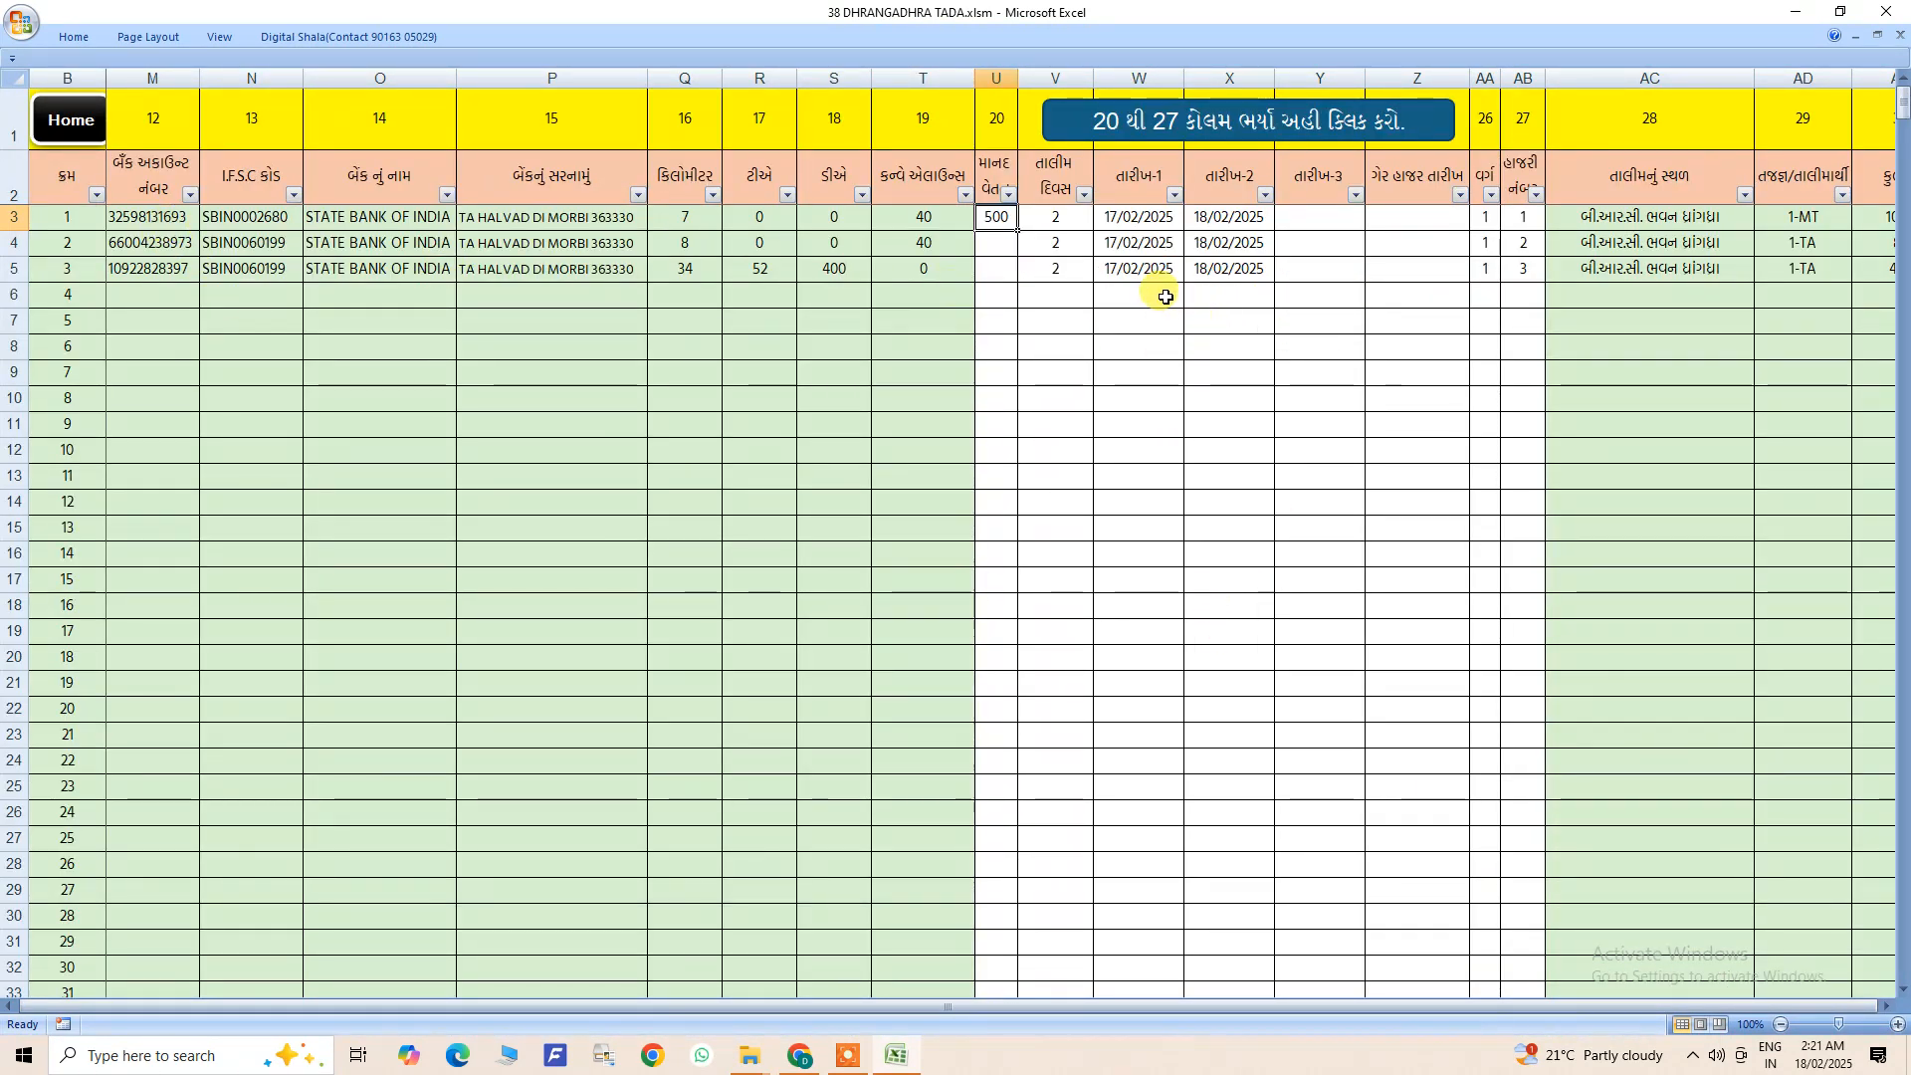
left_click_drag(990, 221, 1506, 601)
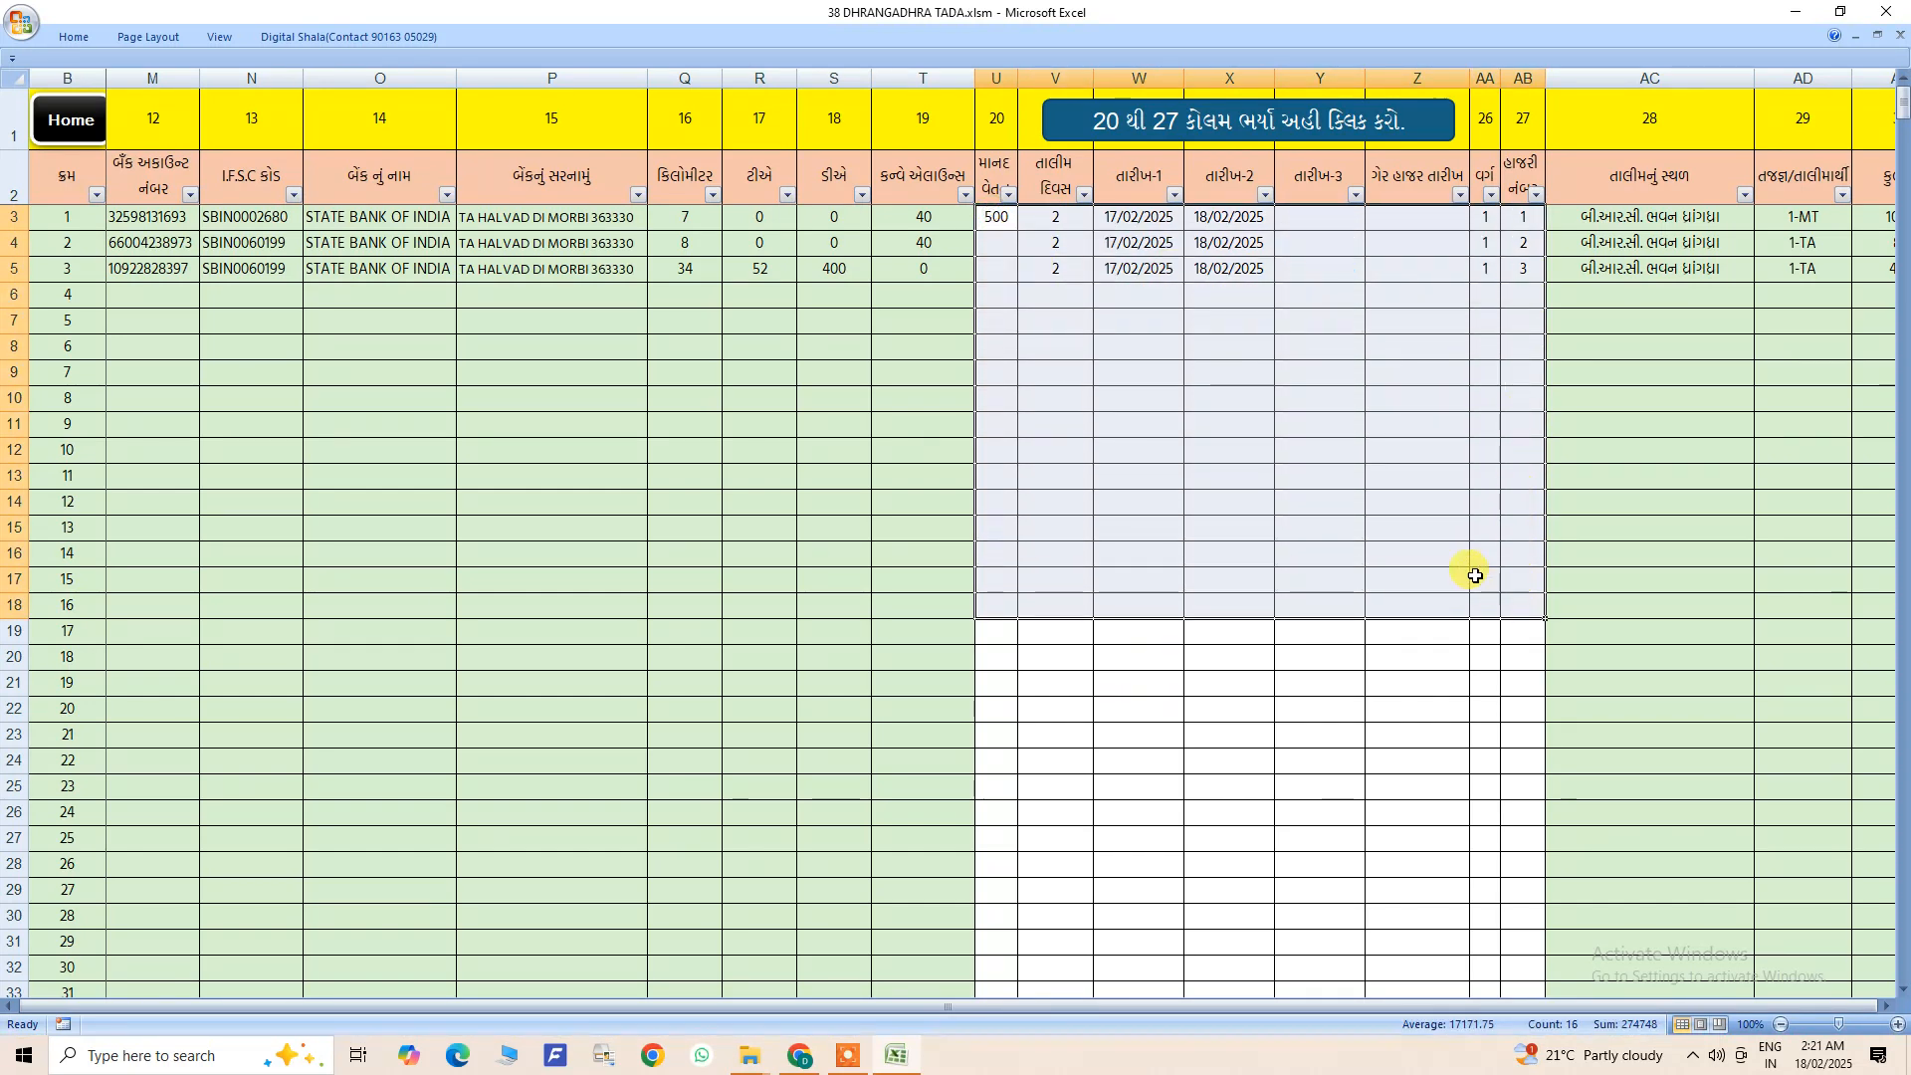
left_click(1474, 577)
left_click_drag(996, 219, 1512, 353)
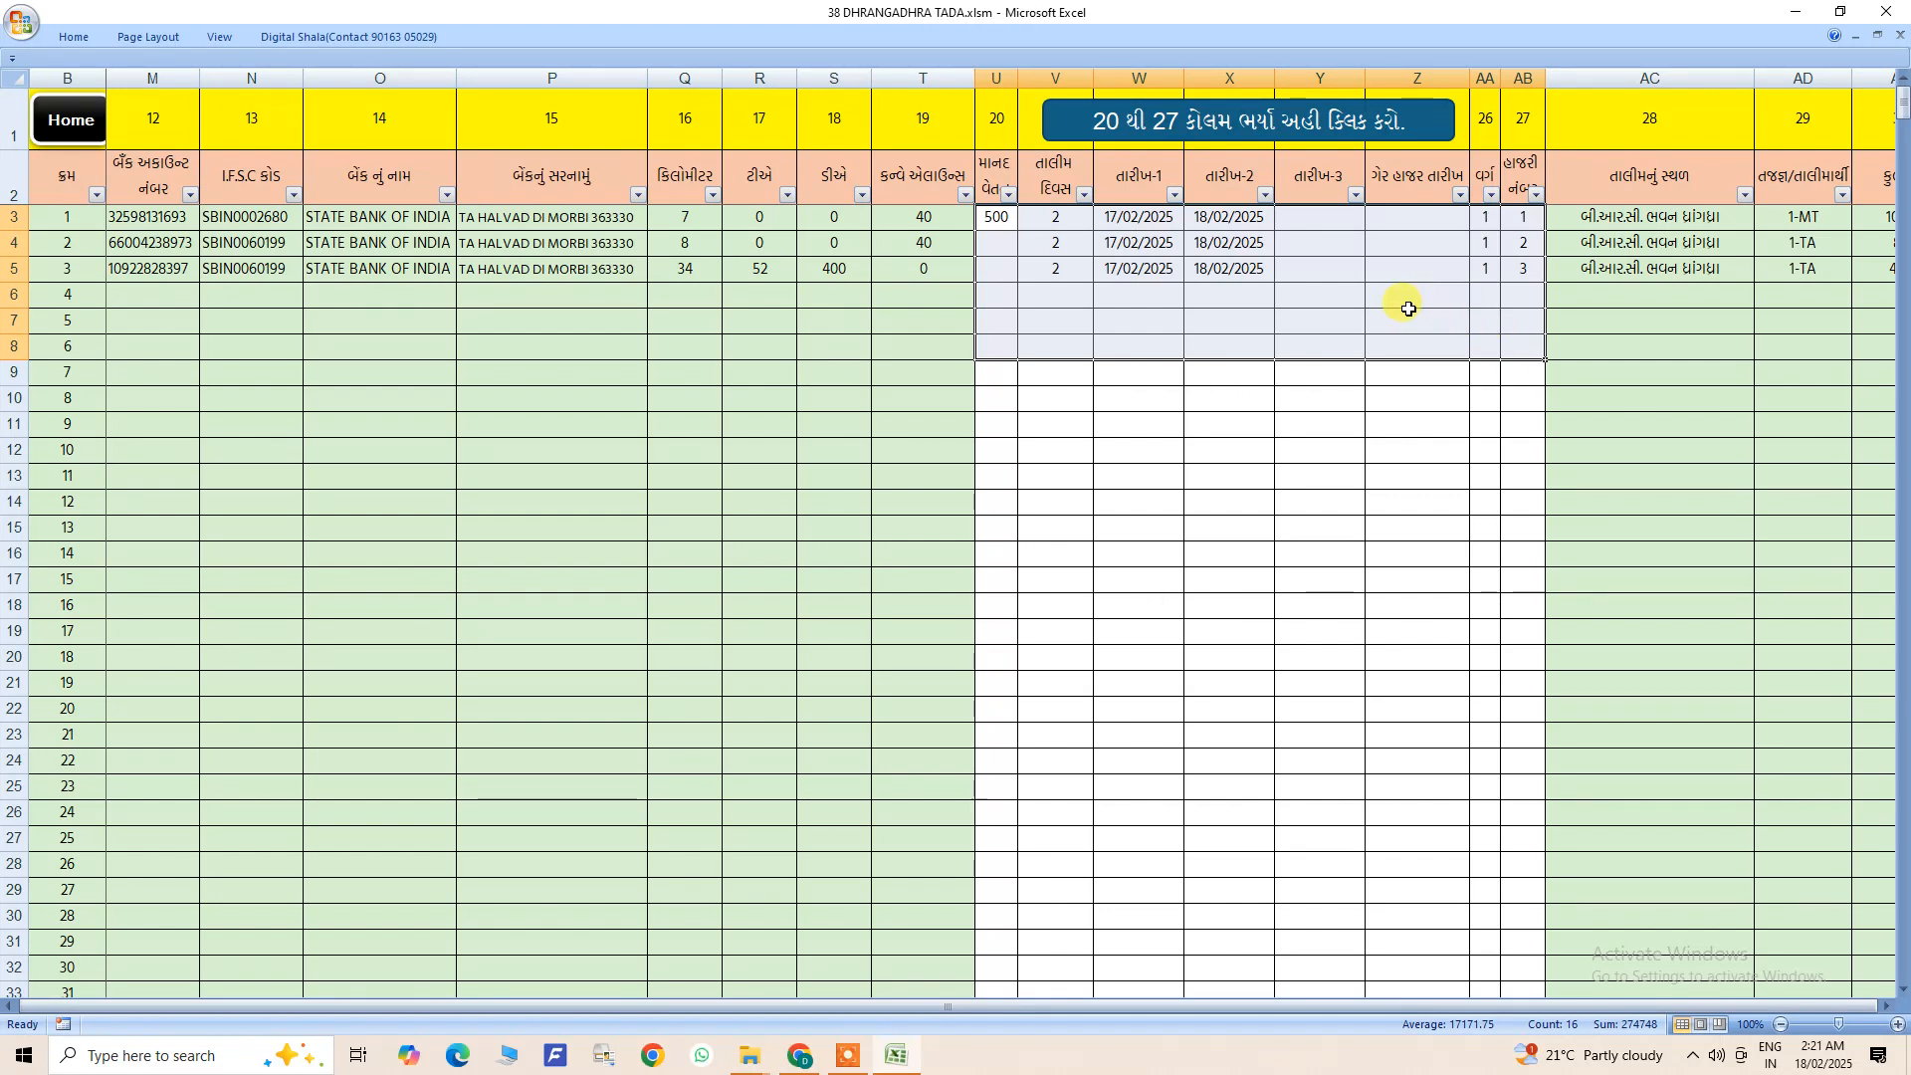
left_click(1144, 243)
left_click(1231, 250)
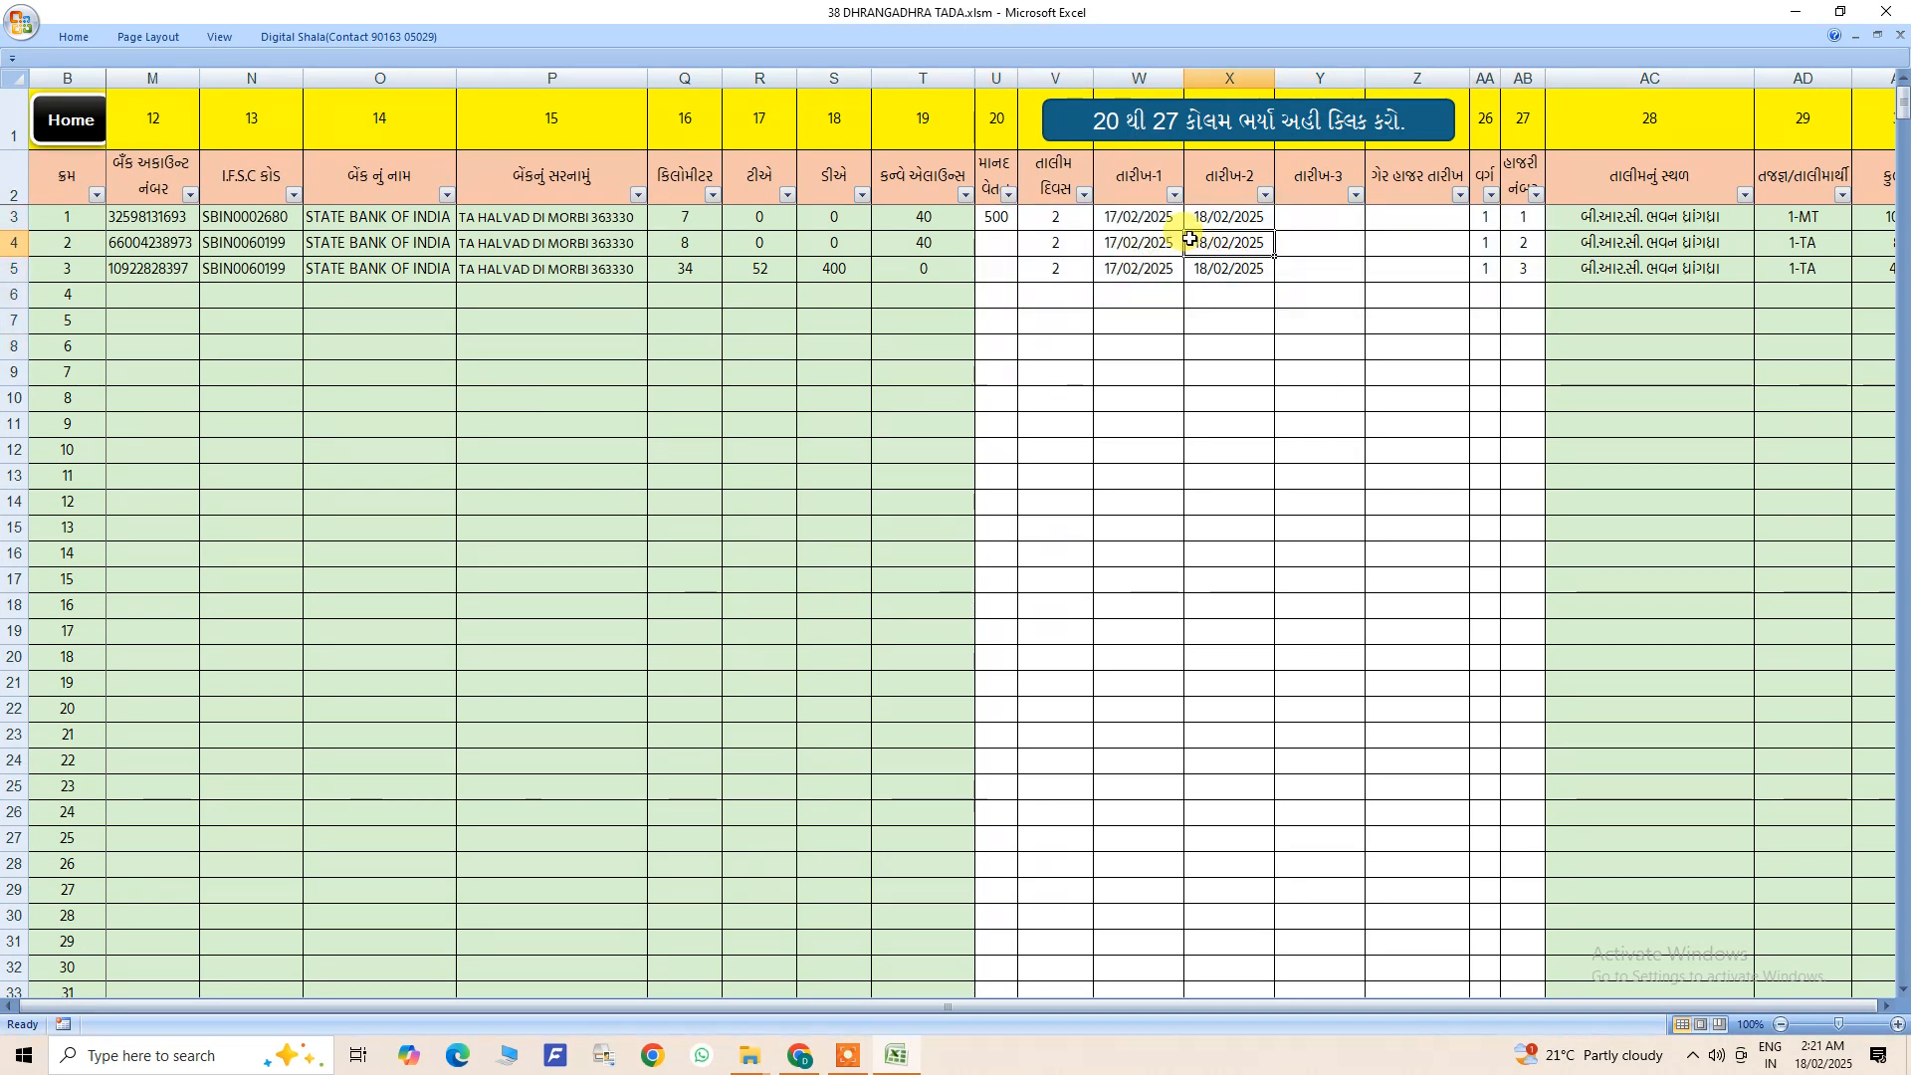
- Replace trainee 2's first training date with 18/02/2025 copied from the second date, and clear the second date
left_click(1143, 244)
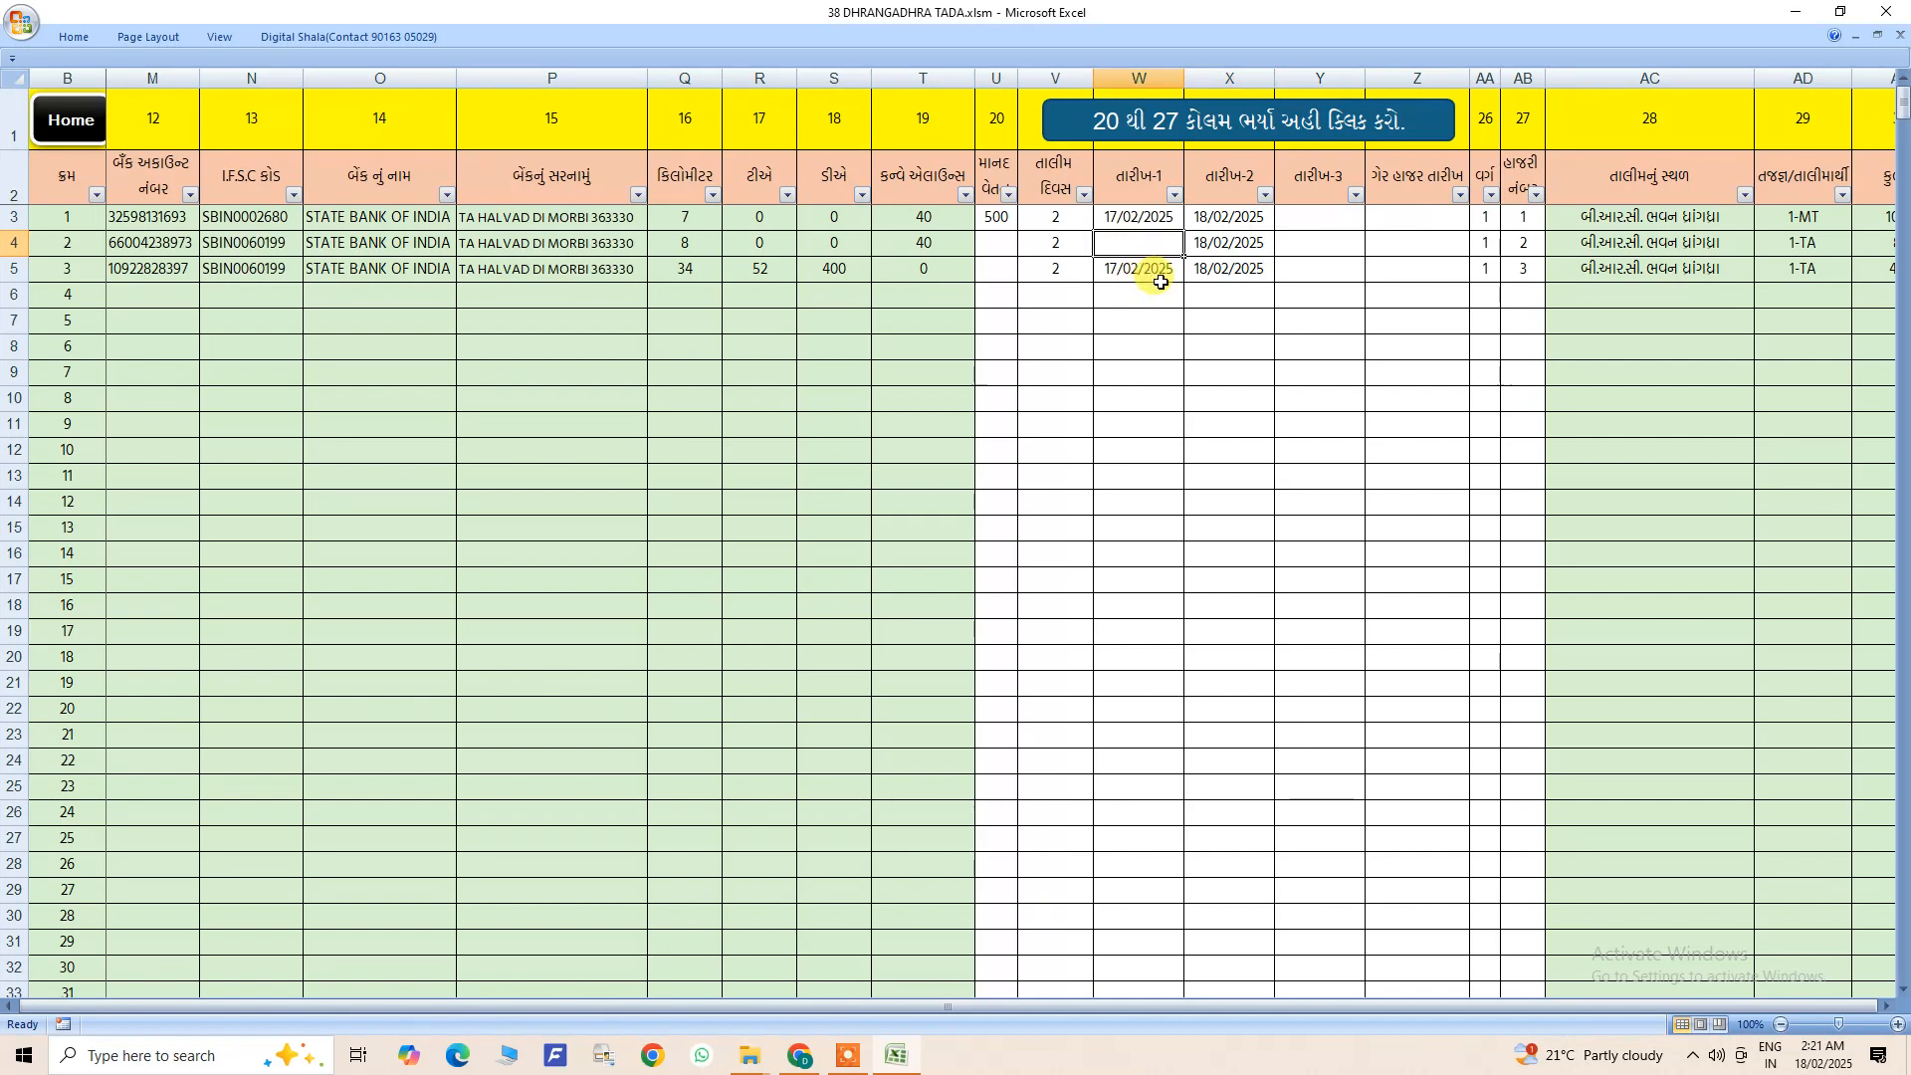
key("Delete")
left_click(1209, 245)
key("ctrl+c")
left_click(1170, 243)
key("ctrl+v")
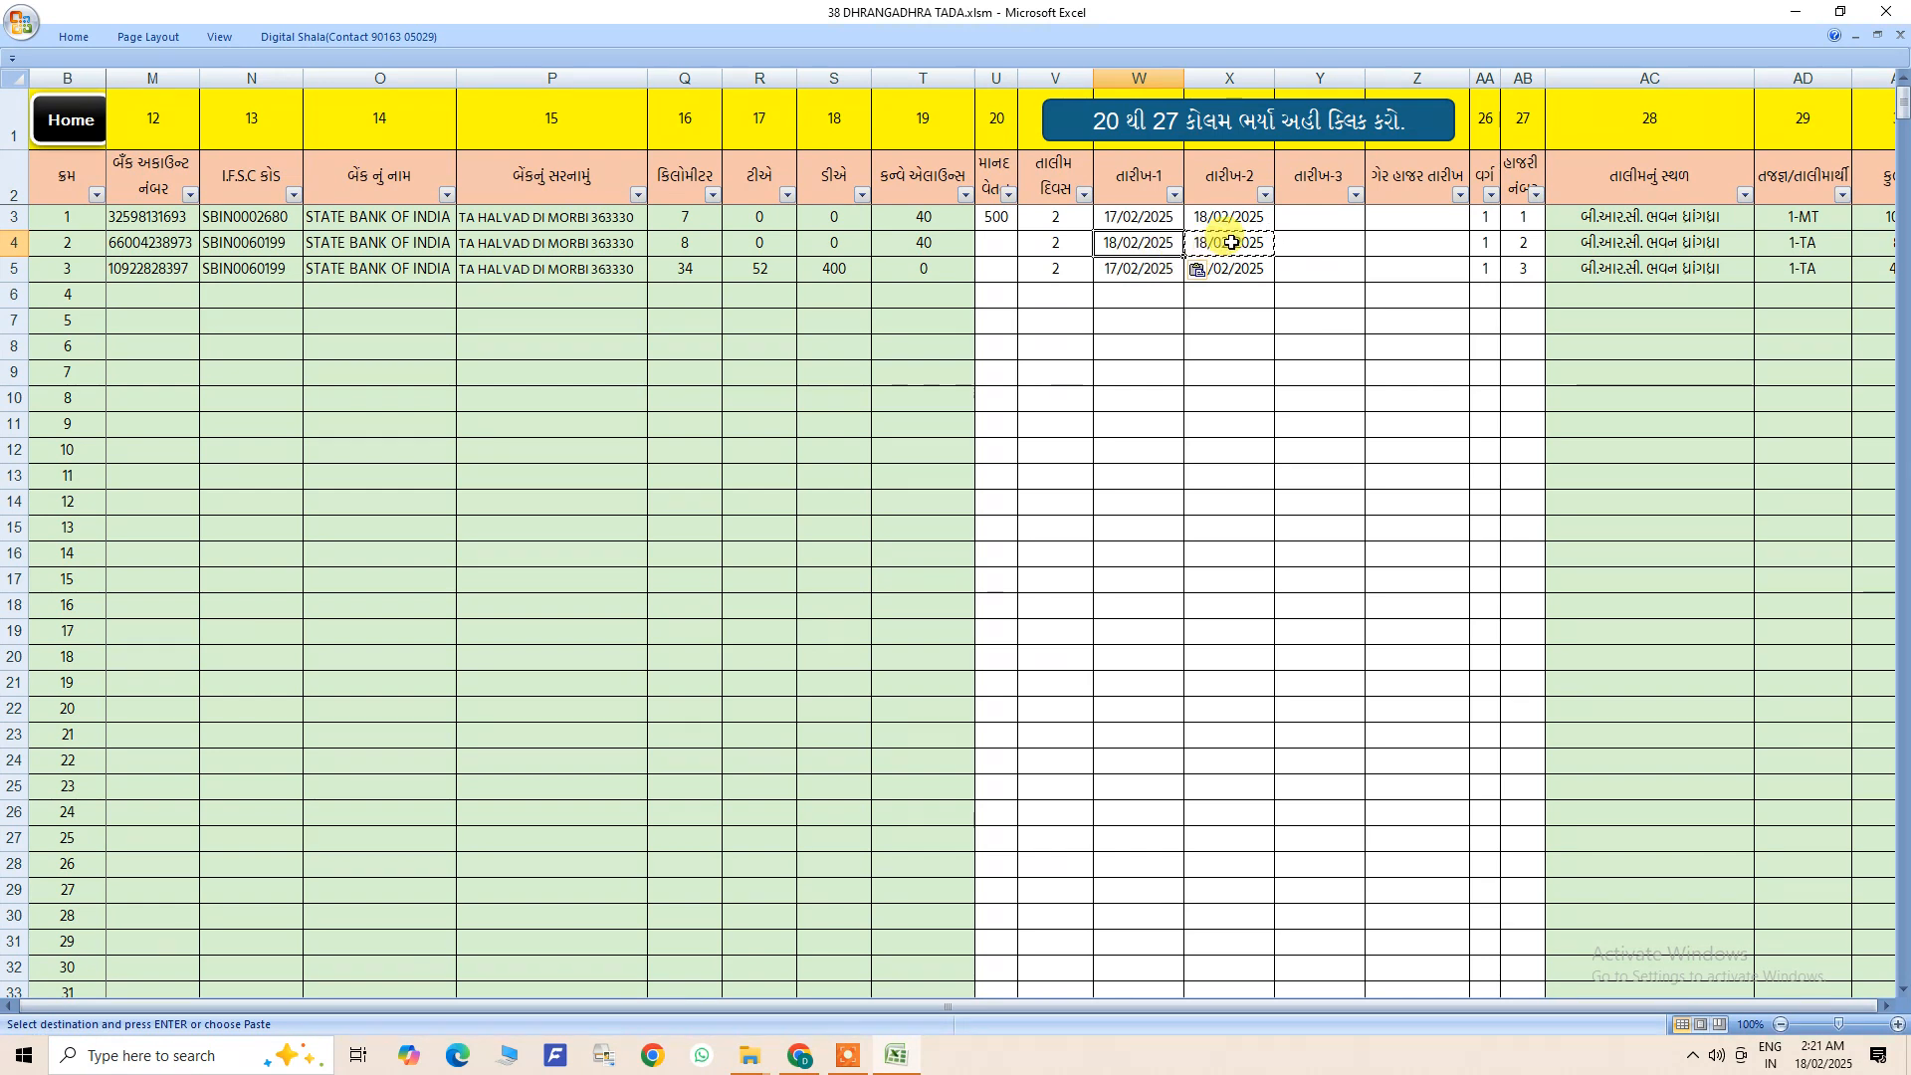
left_click(1230, 244)
key("Delete")
- Review the first and second training date columns across the trainee rows
left_click(1162, 247)
left_click(1220, 243)
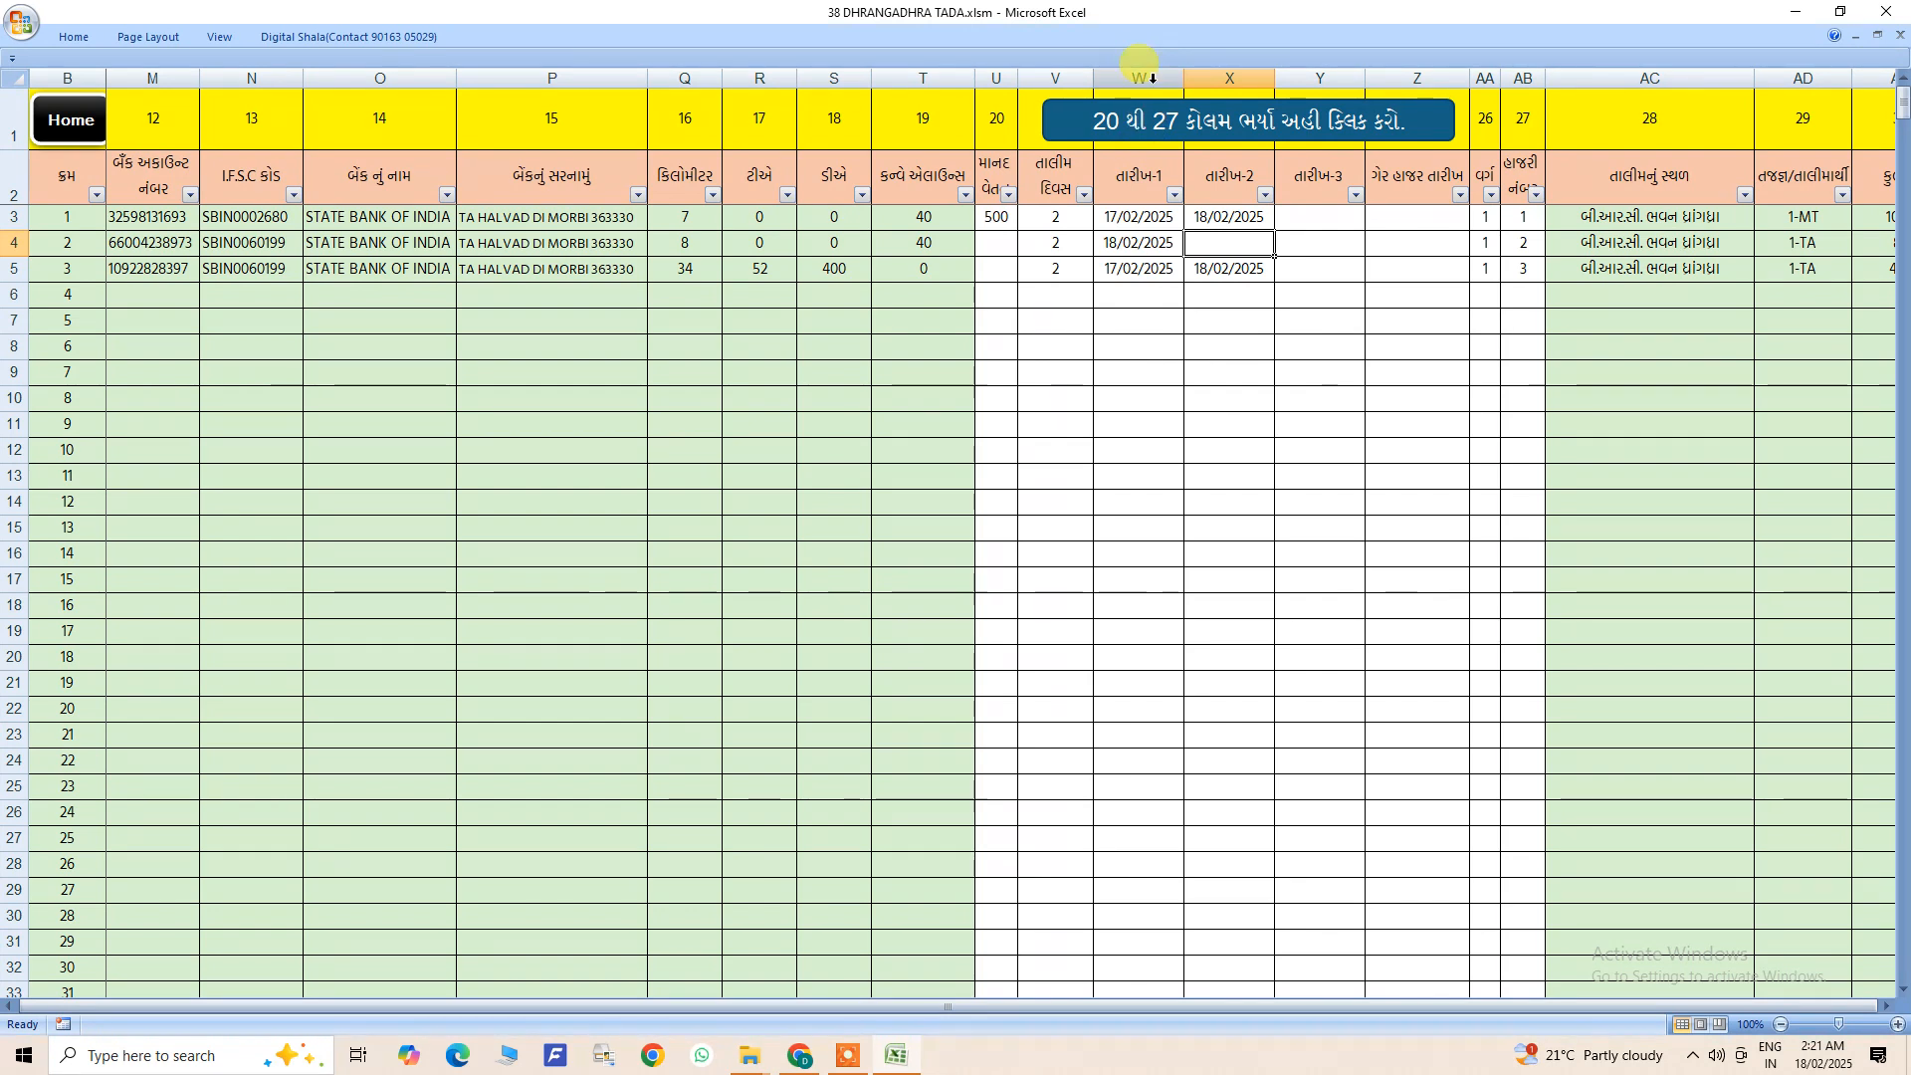
left_click(1144, 225)
left_click_drag(1145, 225, 1159, 692)
left_click(1218, 231)
left_click_drag(1218, 231, 1207, 774)
left_click(1175, 261)
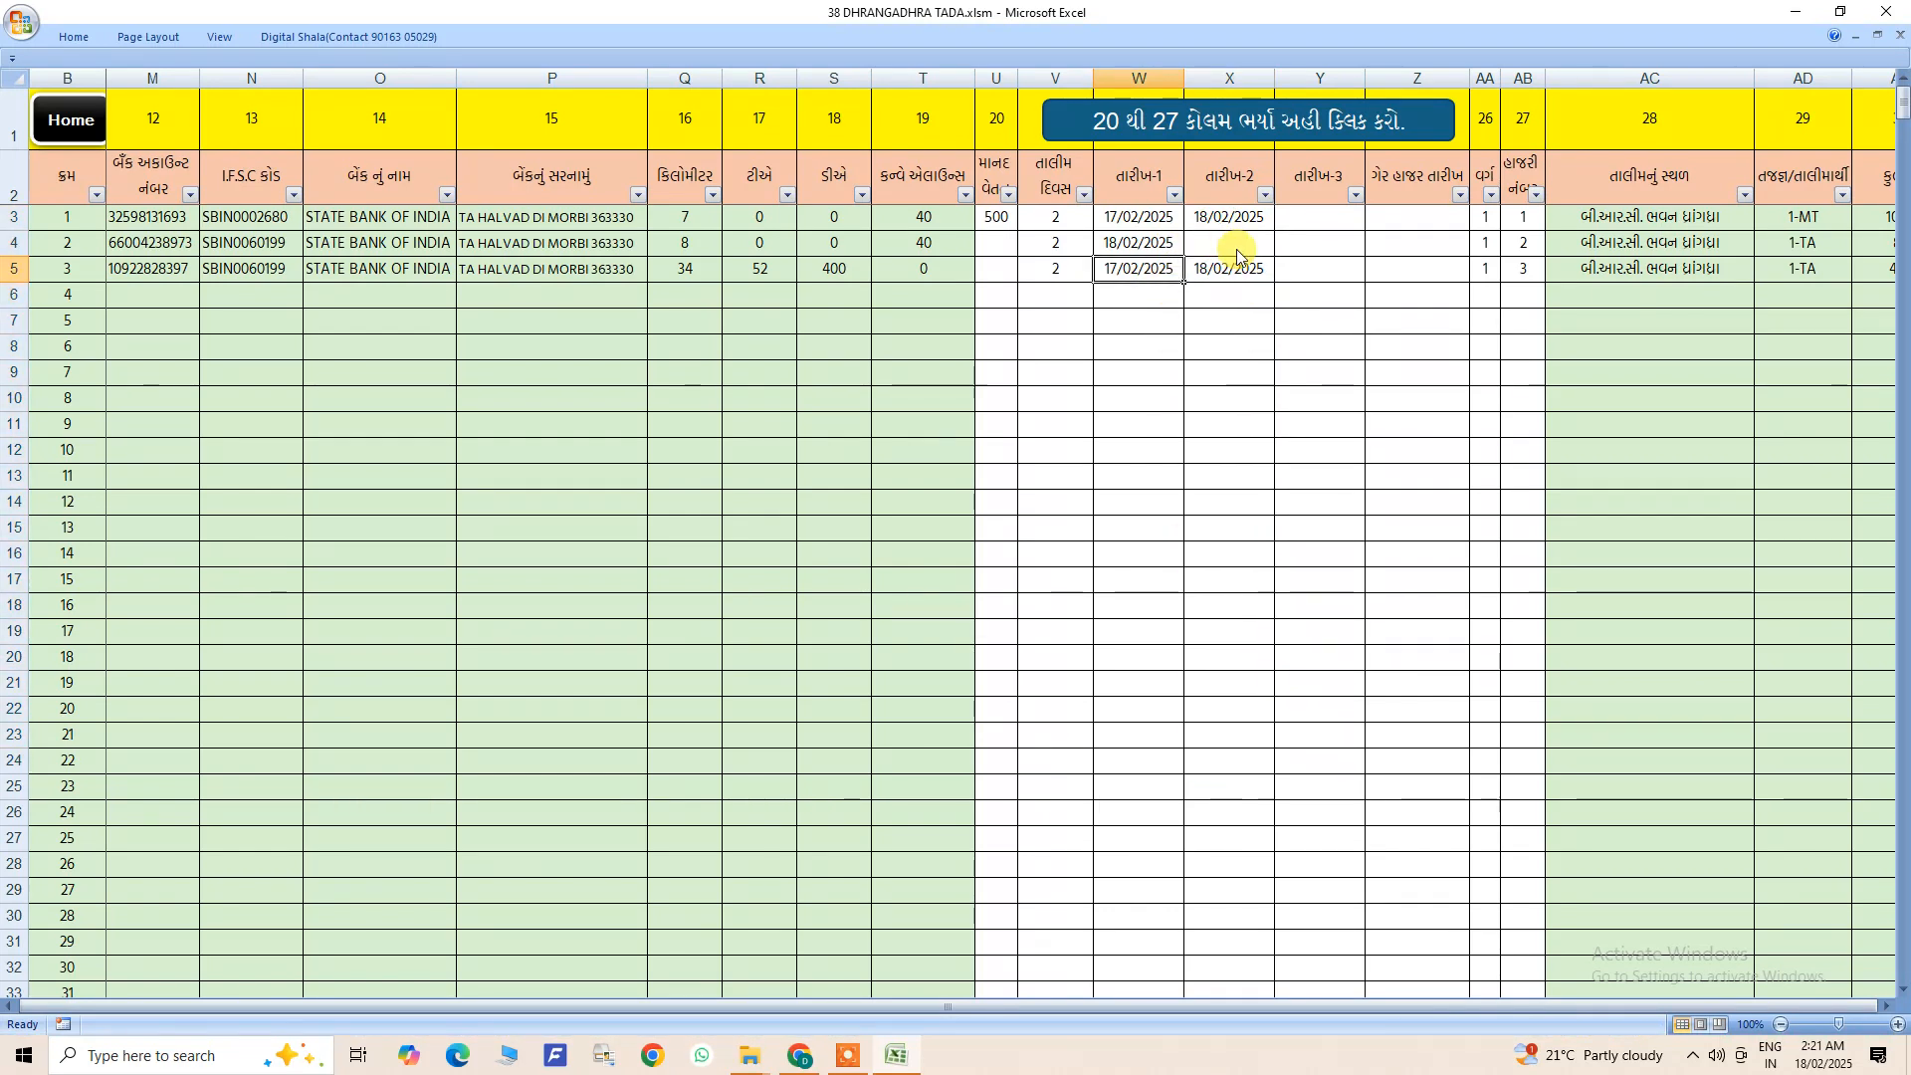
- Enter 17/02/2025 as trainee 2's absence date
left_click(1378, 245)
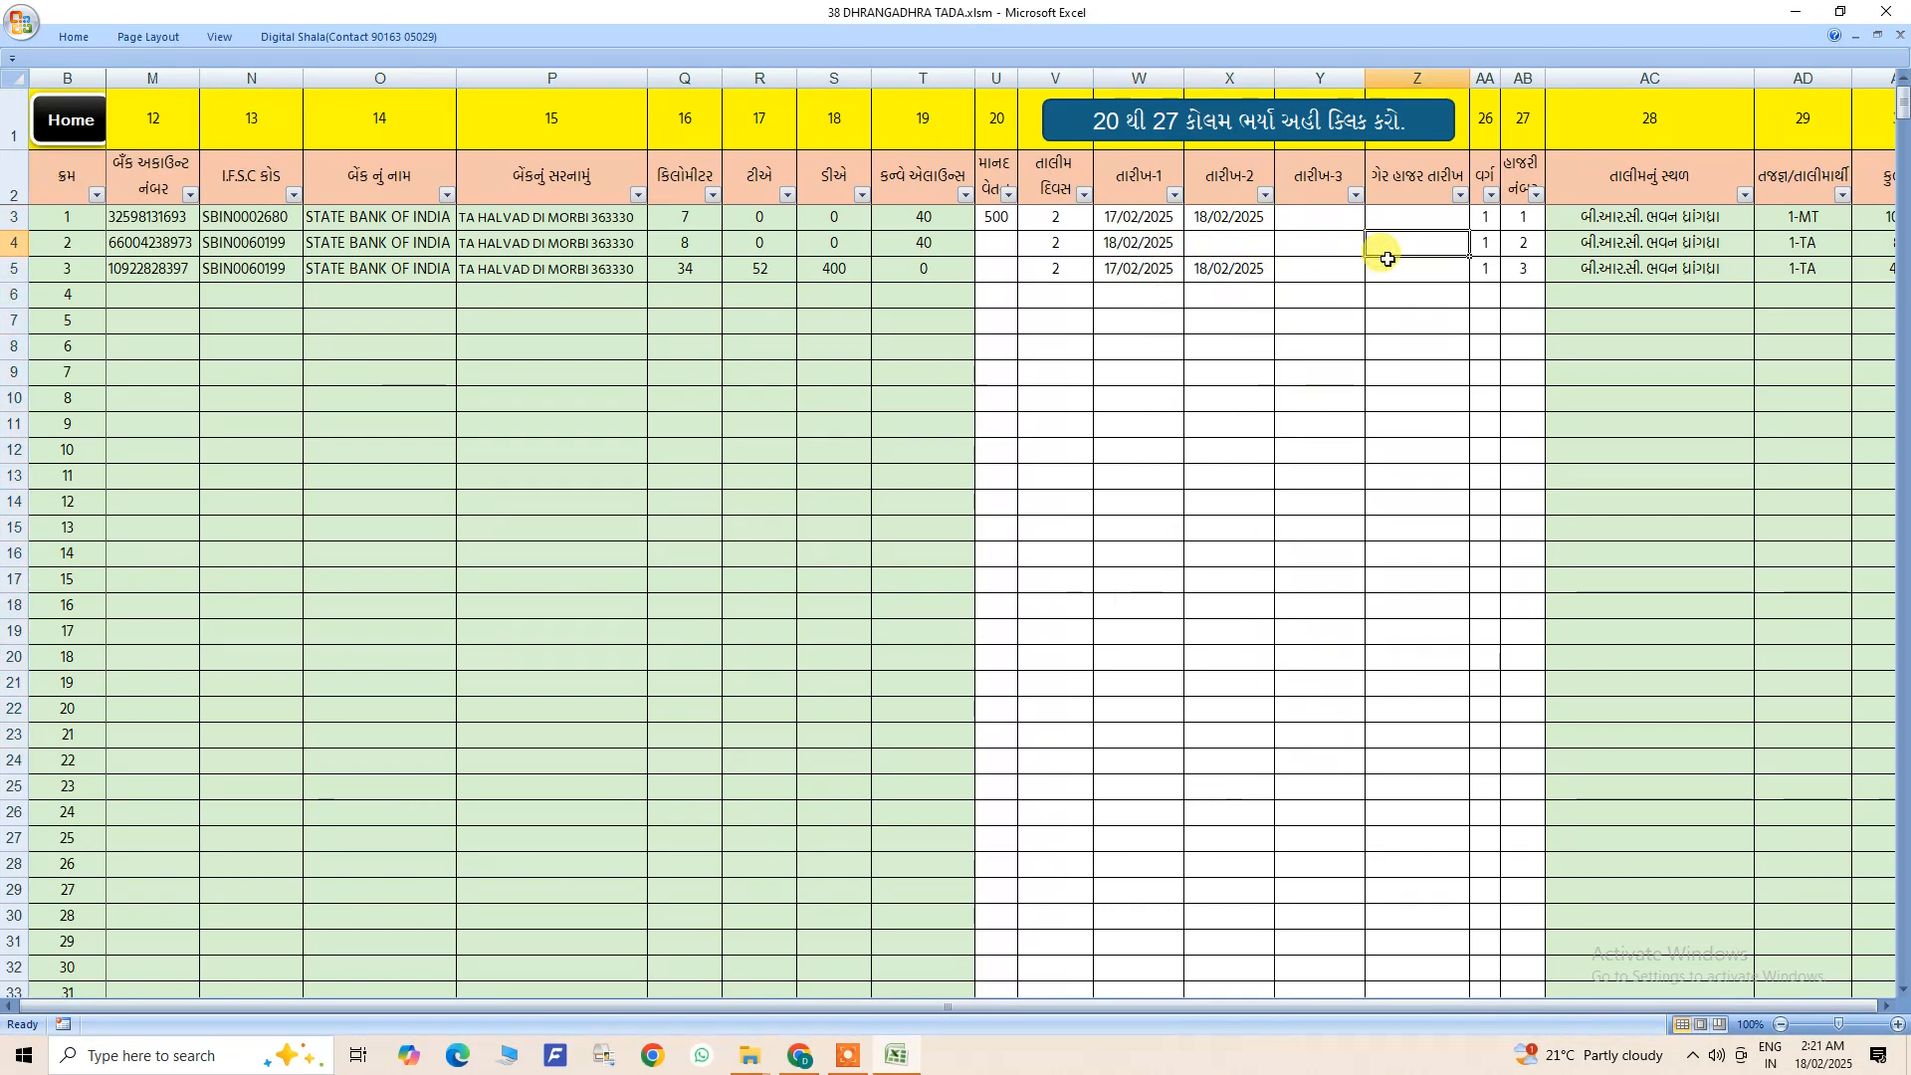
type("17/02/2025")
left_click(1406, 298)
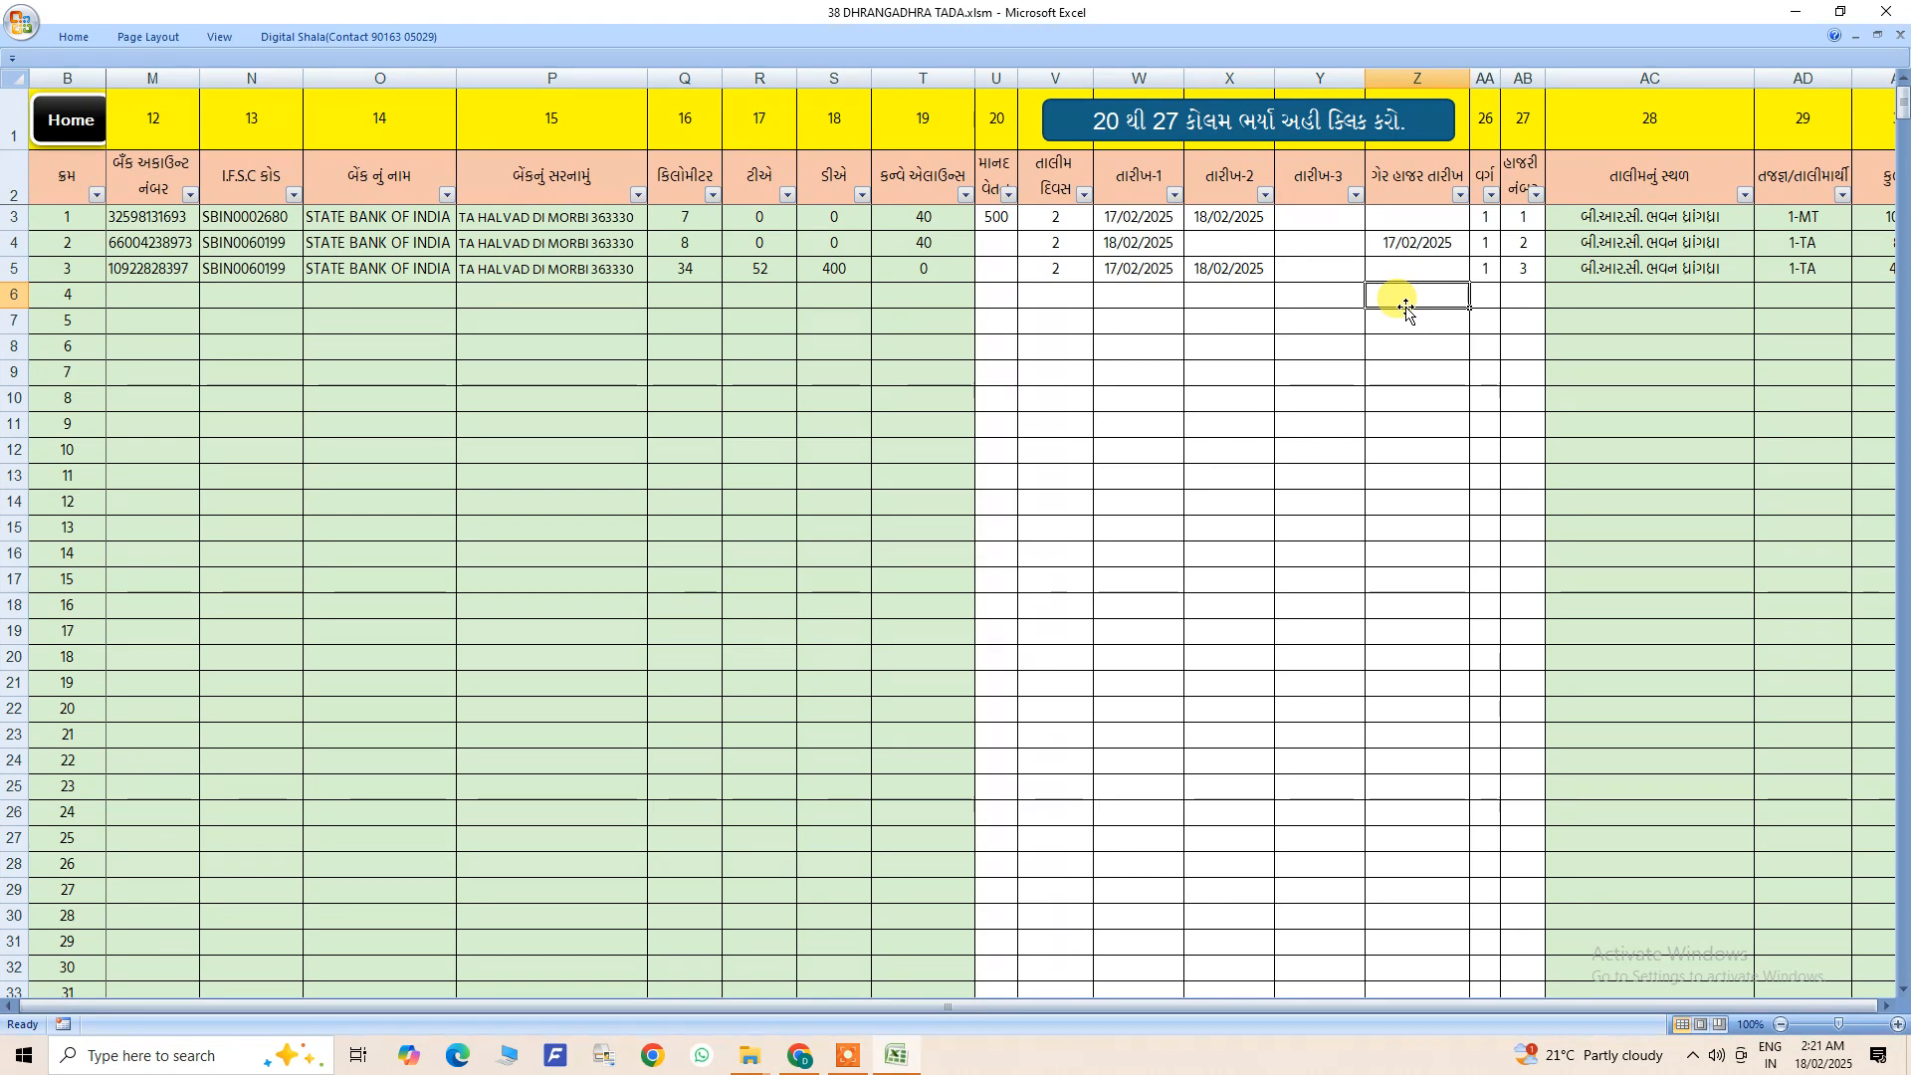
left_click(1155, 245)
left_click(1208, 338)
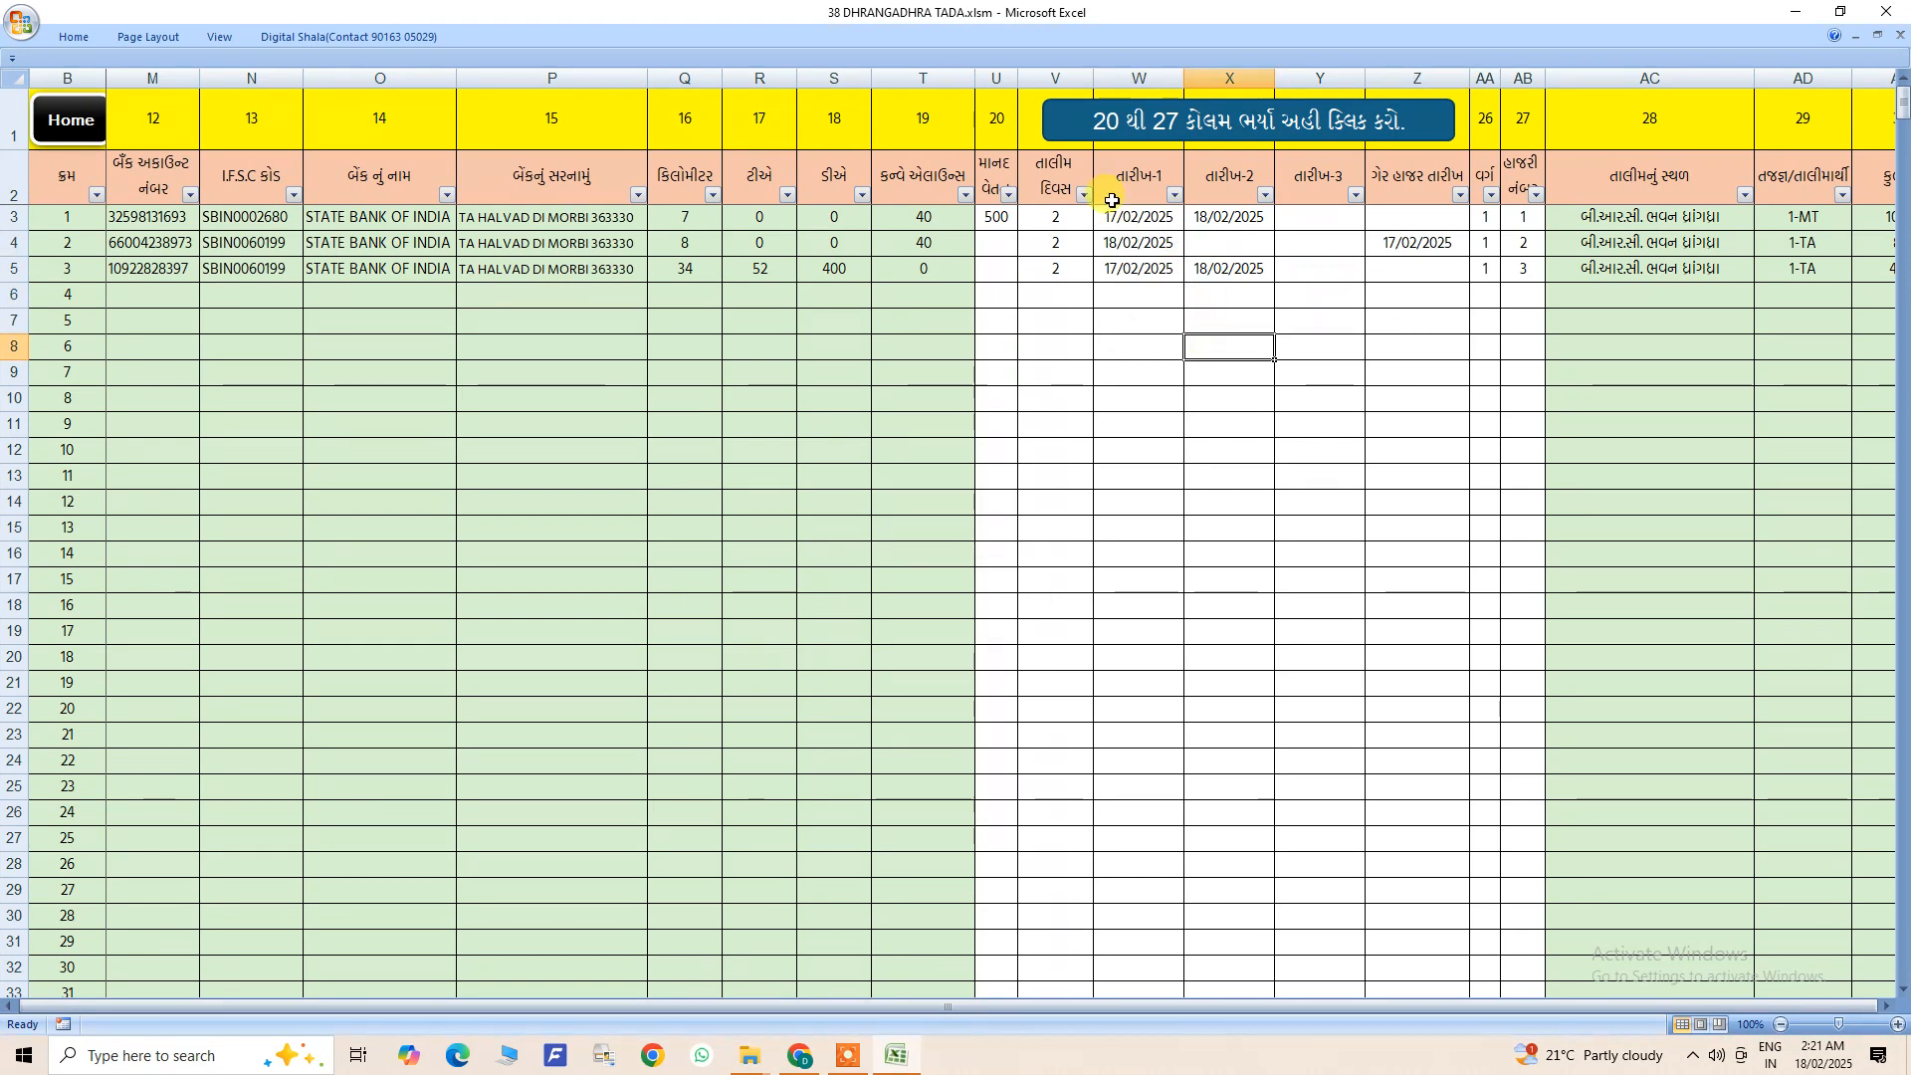
- Submit the filled columns 20 to 27 and check the cluster filter options on the sorting sheet without applying a filter
left_click(1134, 128)
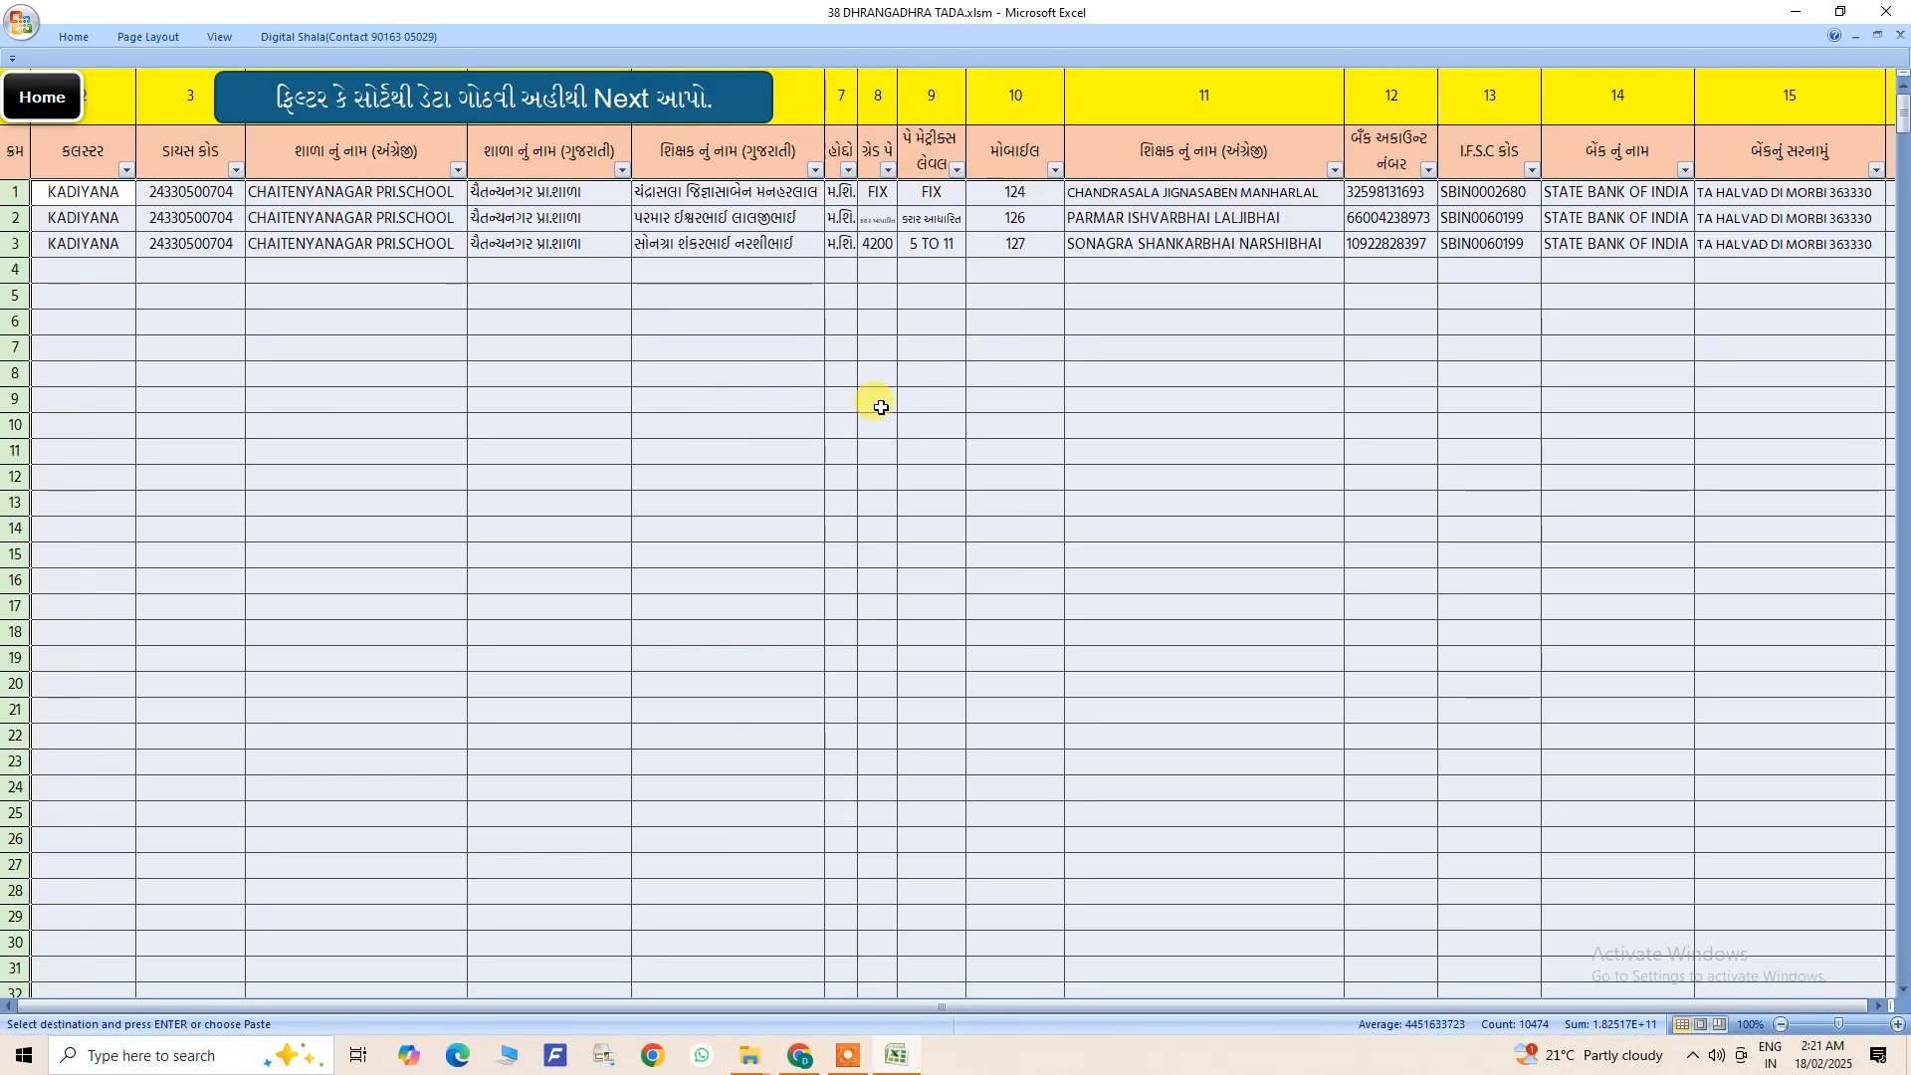
left_click(126, 170)
left_click(303, 510)
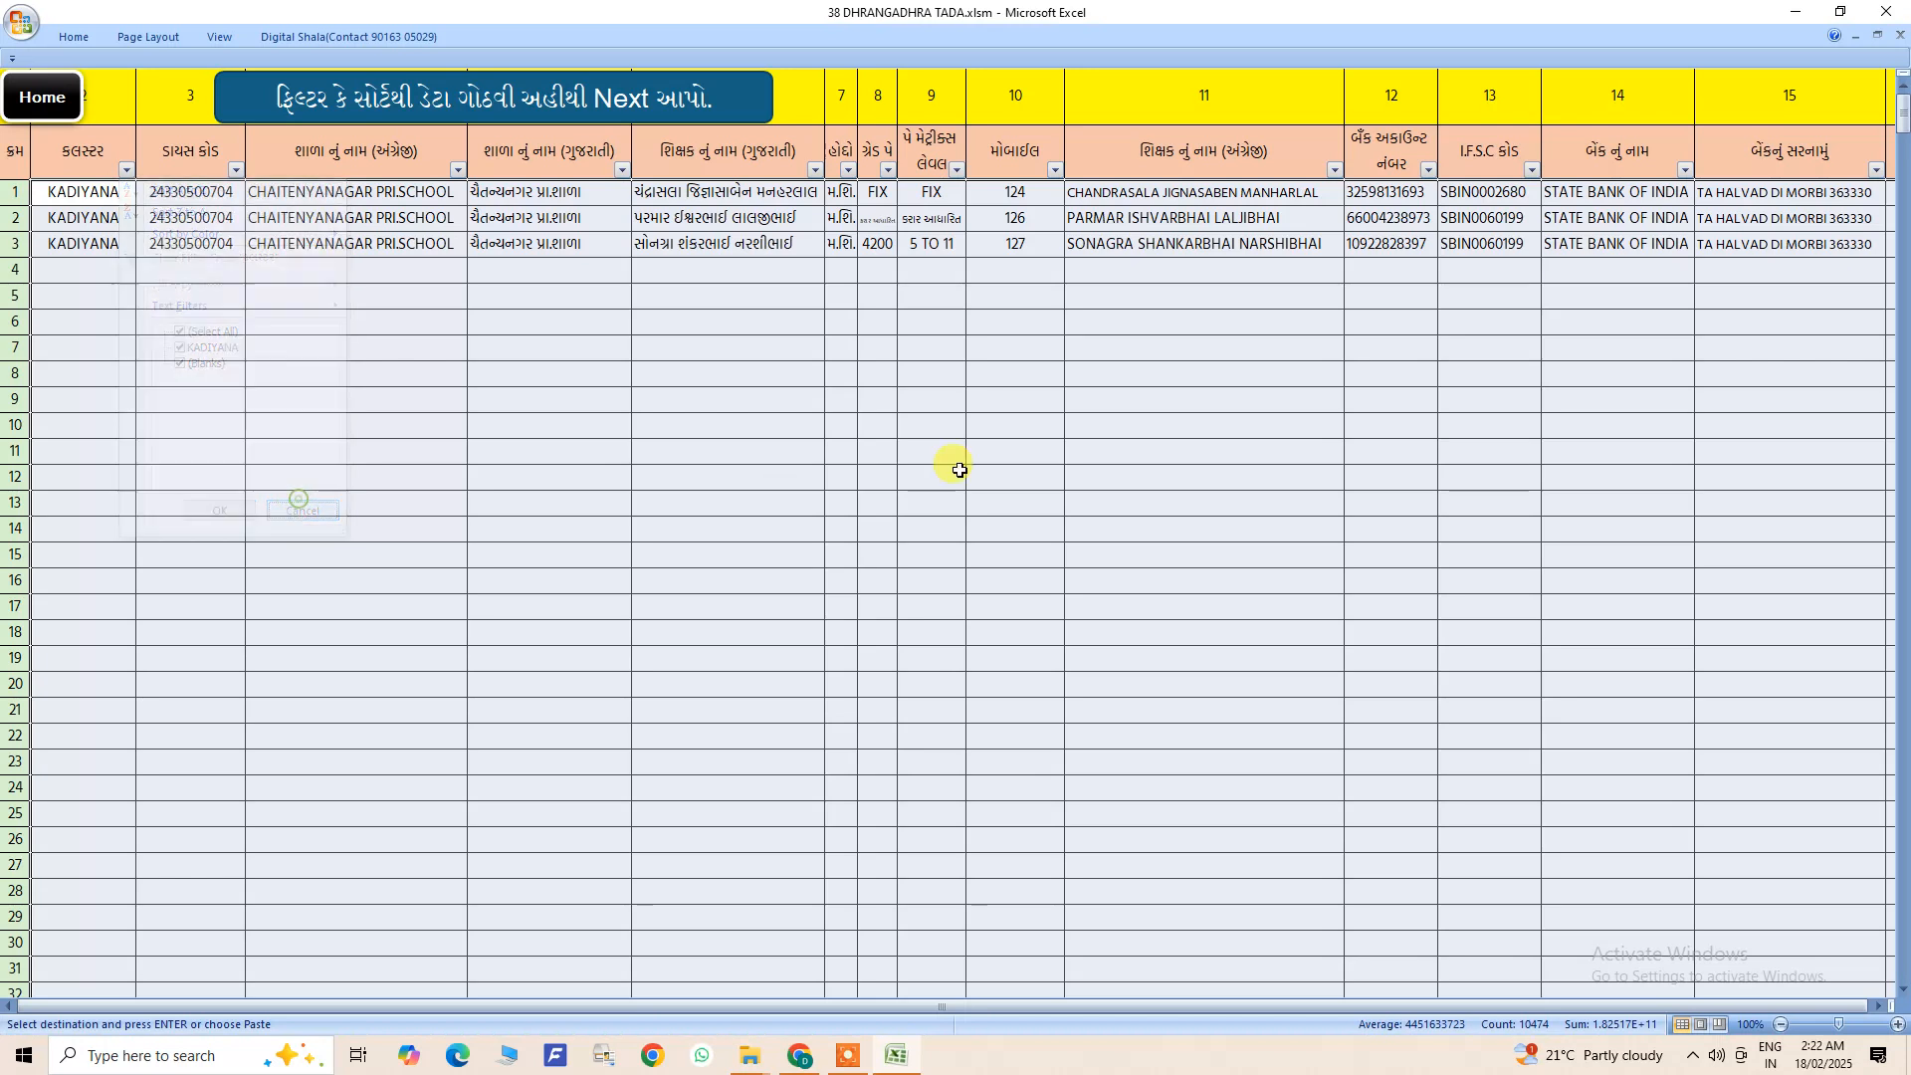
left_click(1105, 419)
- Review columns 20 to 27 on the sorting sheet and proceed to set the arranged data for the documents
left_click_drag(1079, 1006, 1331, 1006)
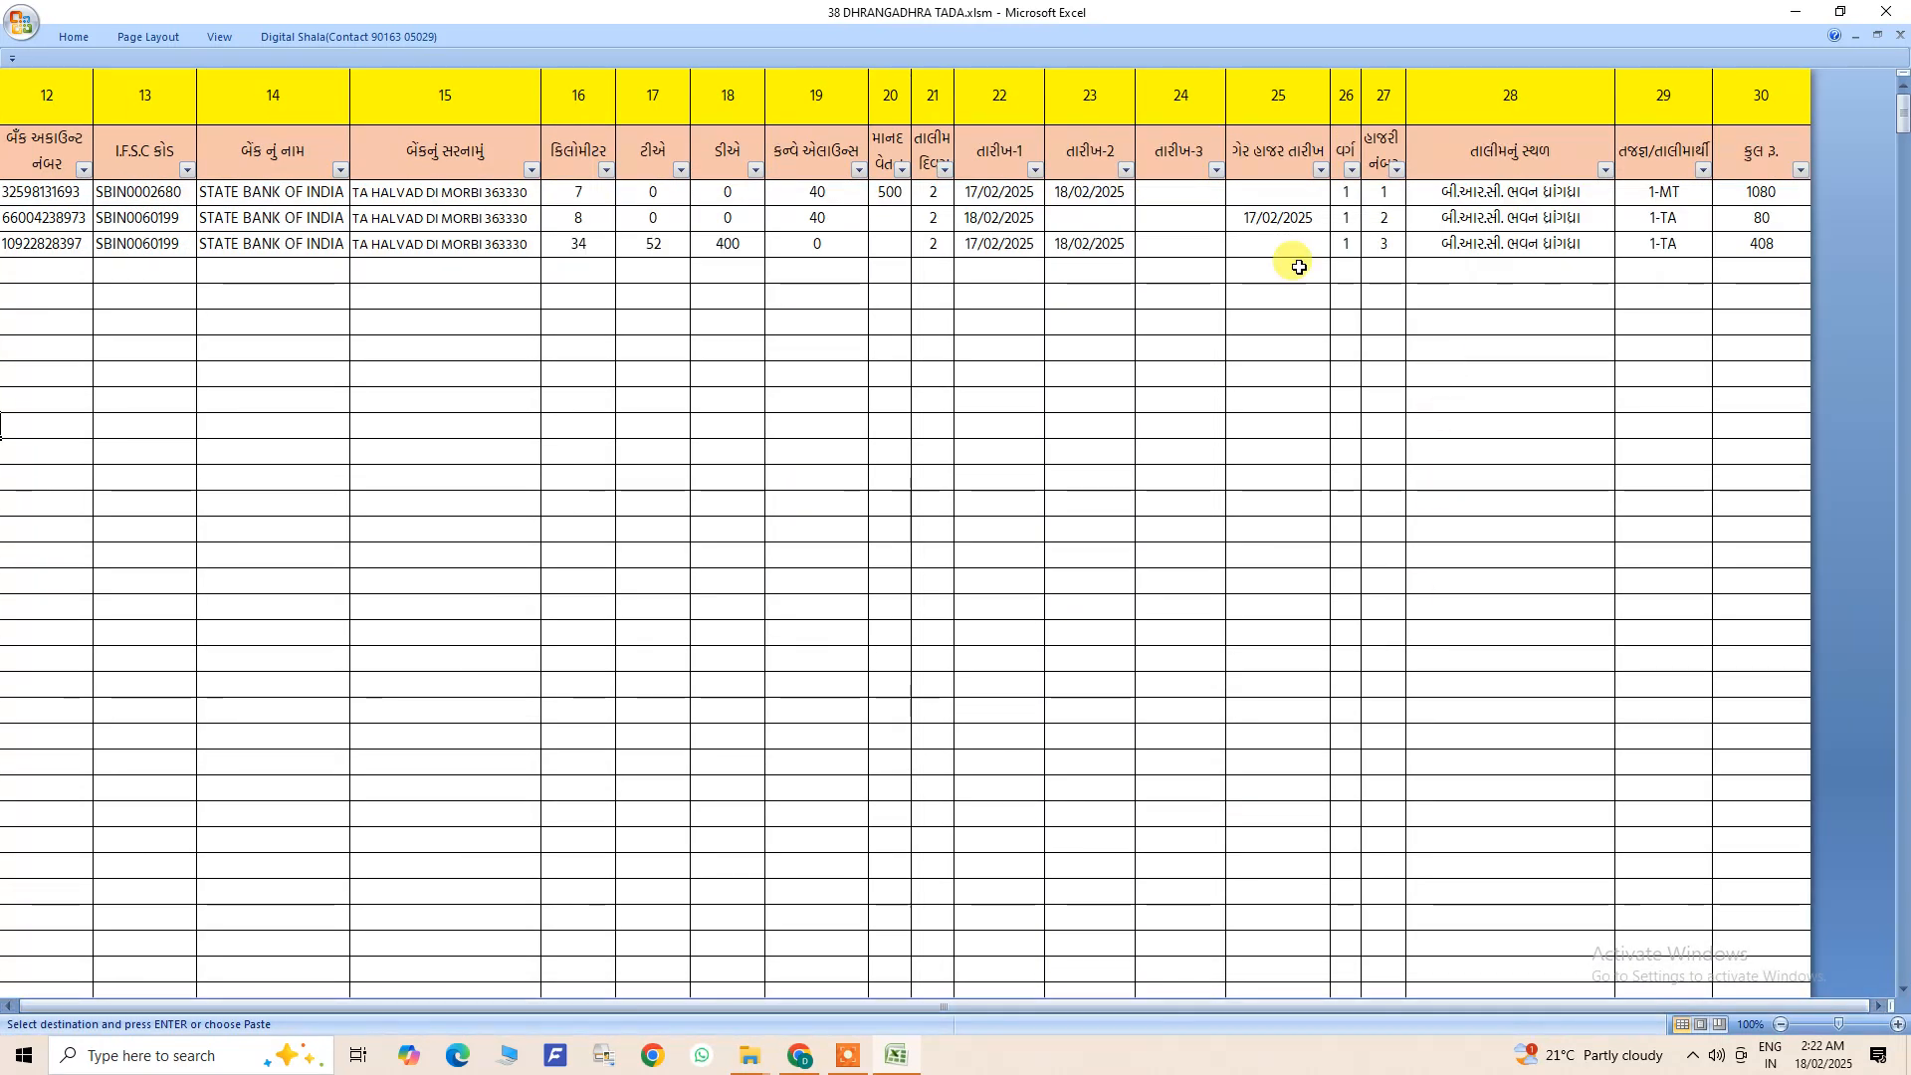
left_click_drag(892, 194, 1398, 806)
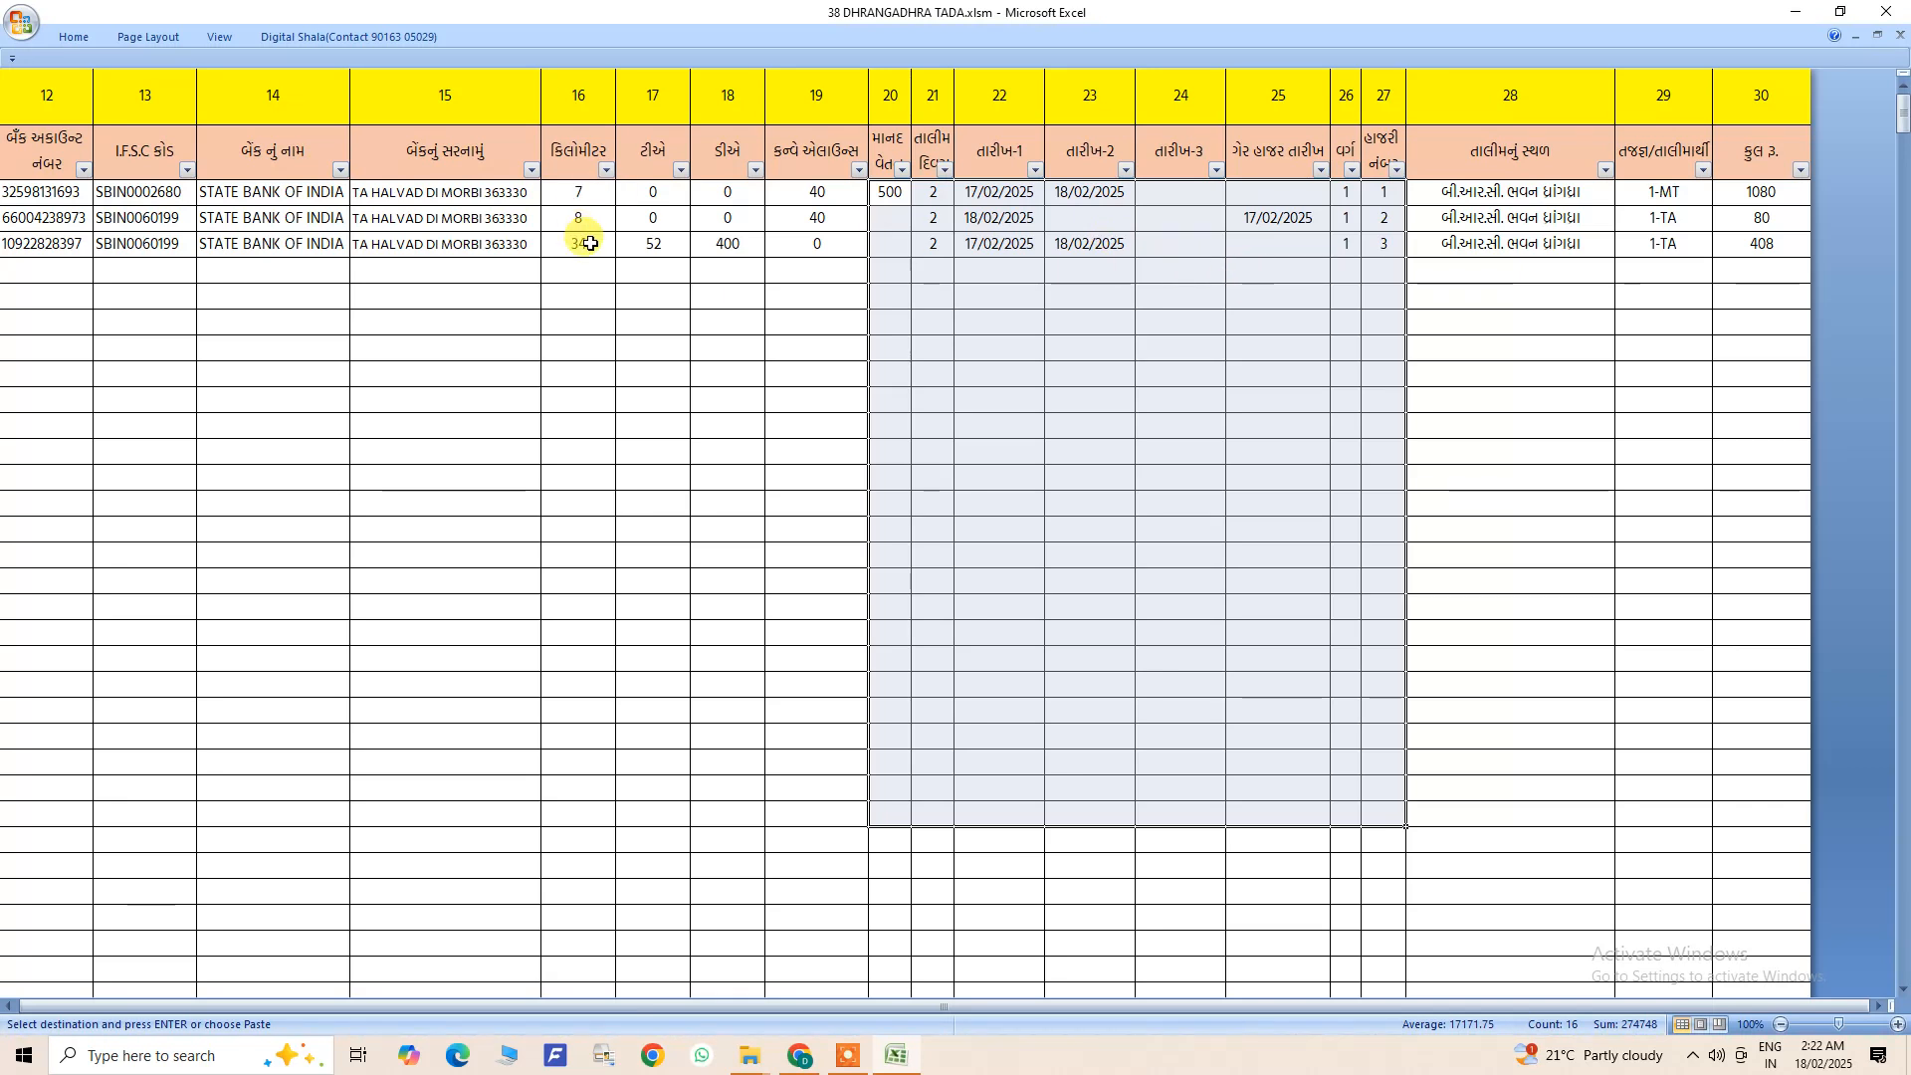
left_click_drag(866, 1007, 590, 985)
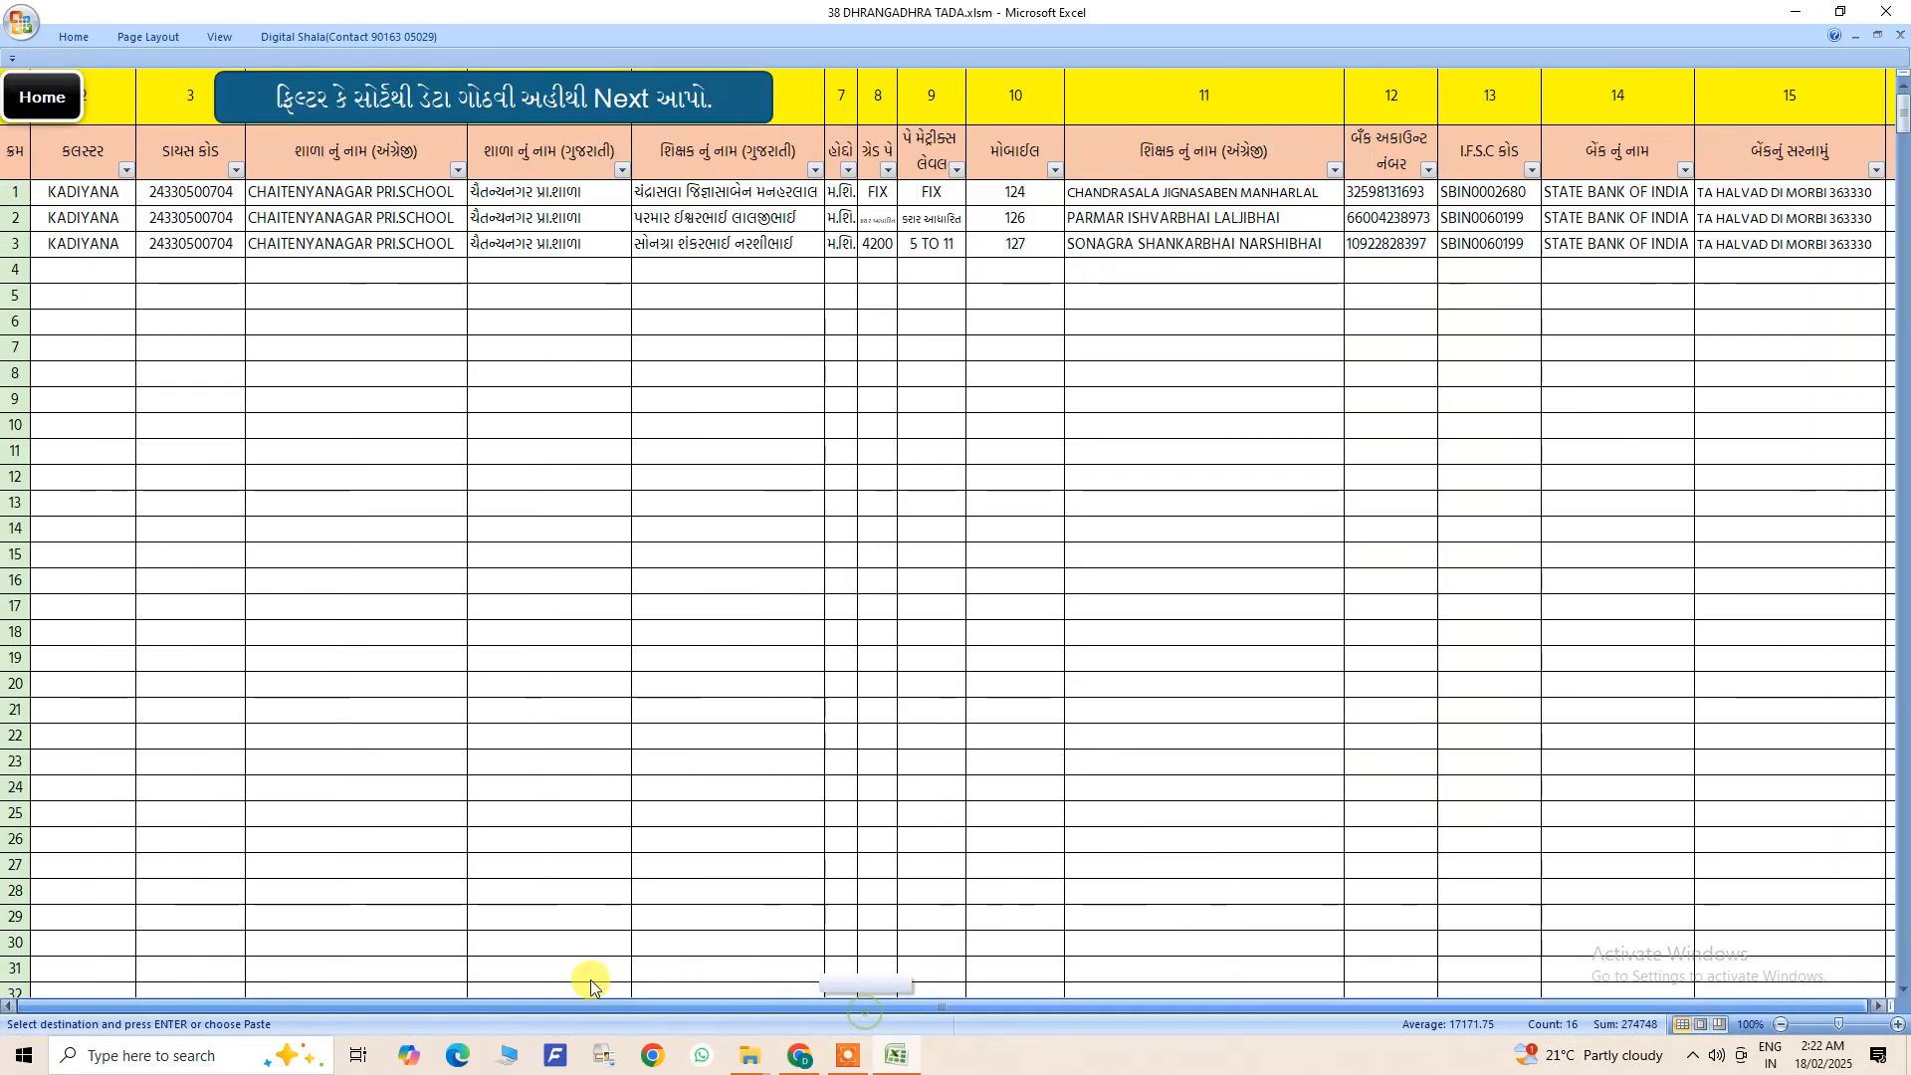
left_click(419, 95)
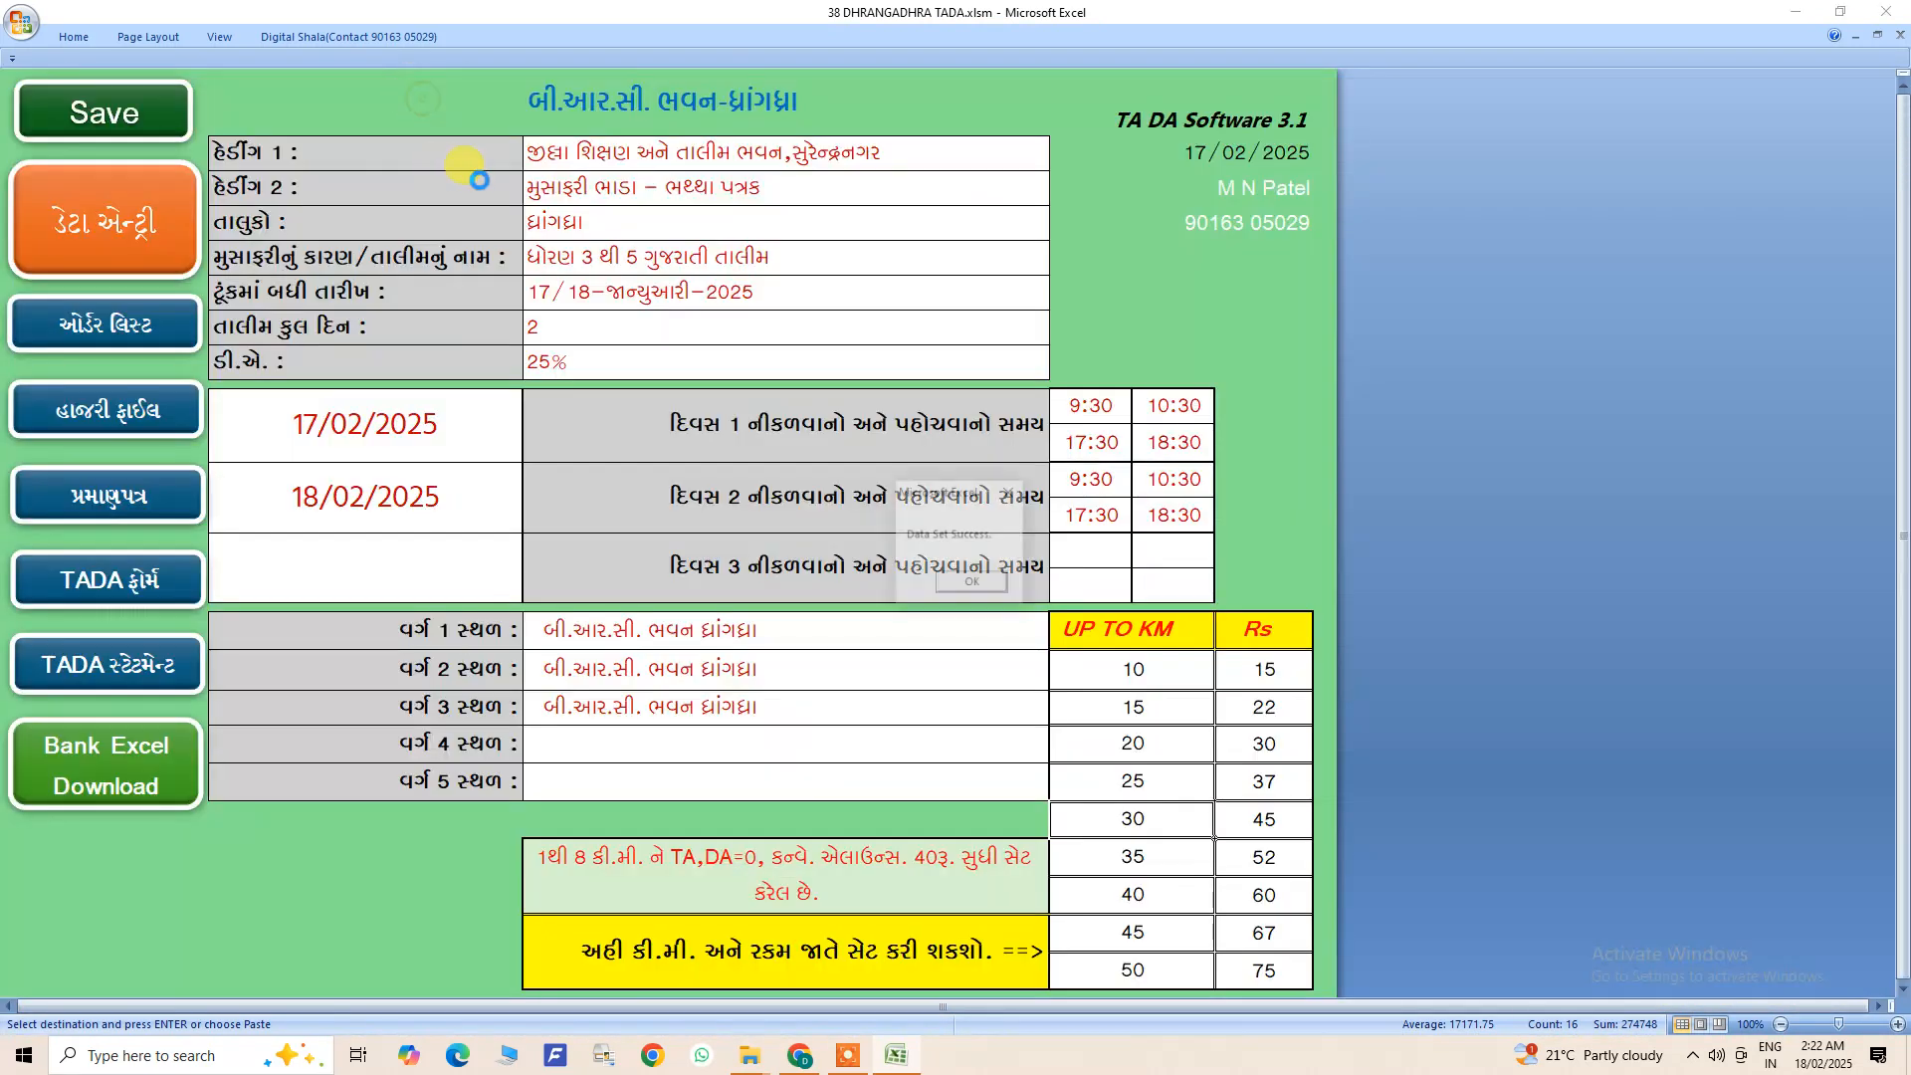
left_click(972, 584)
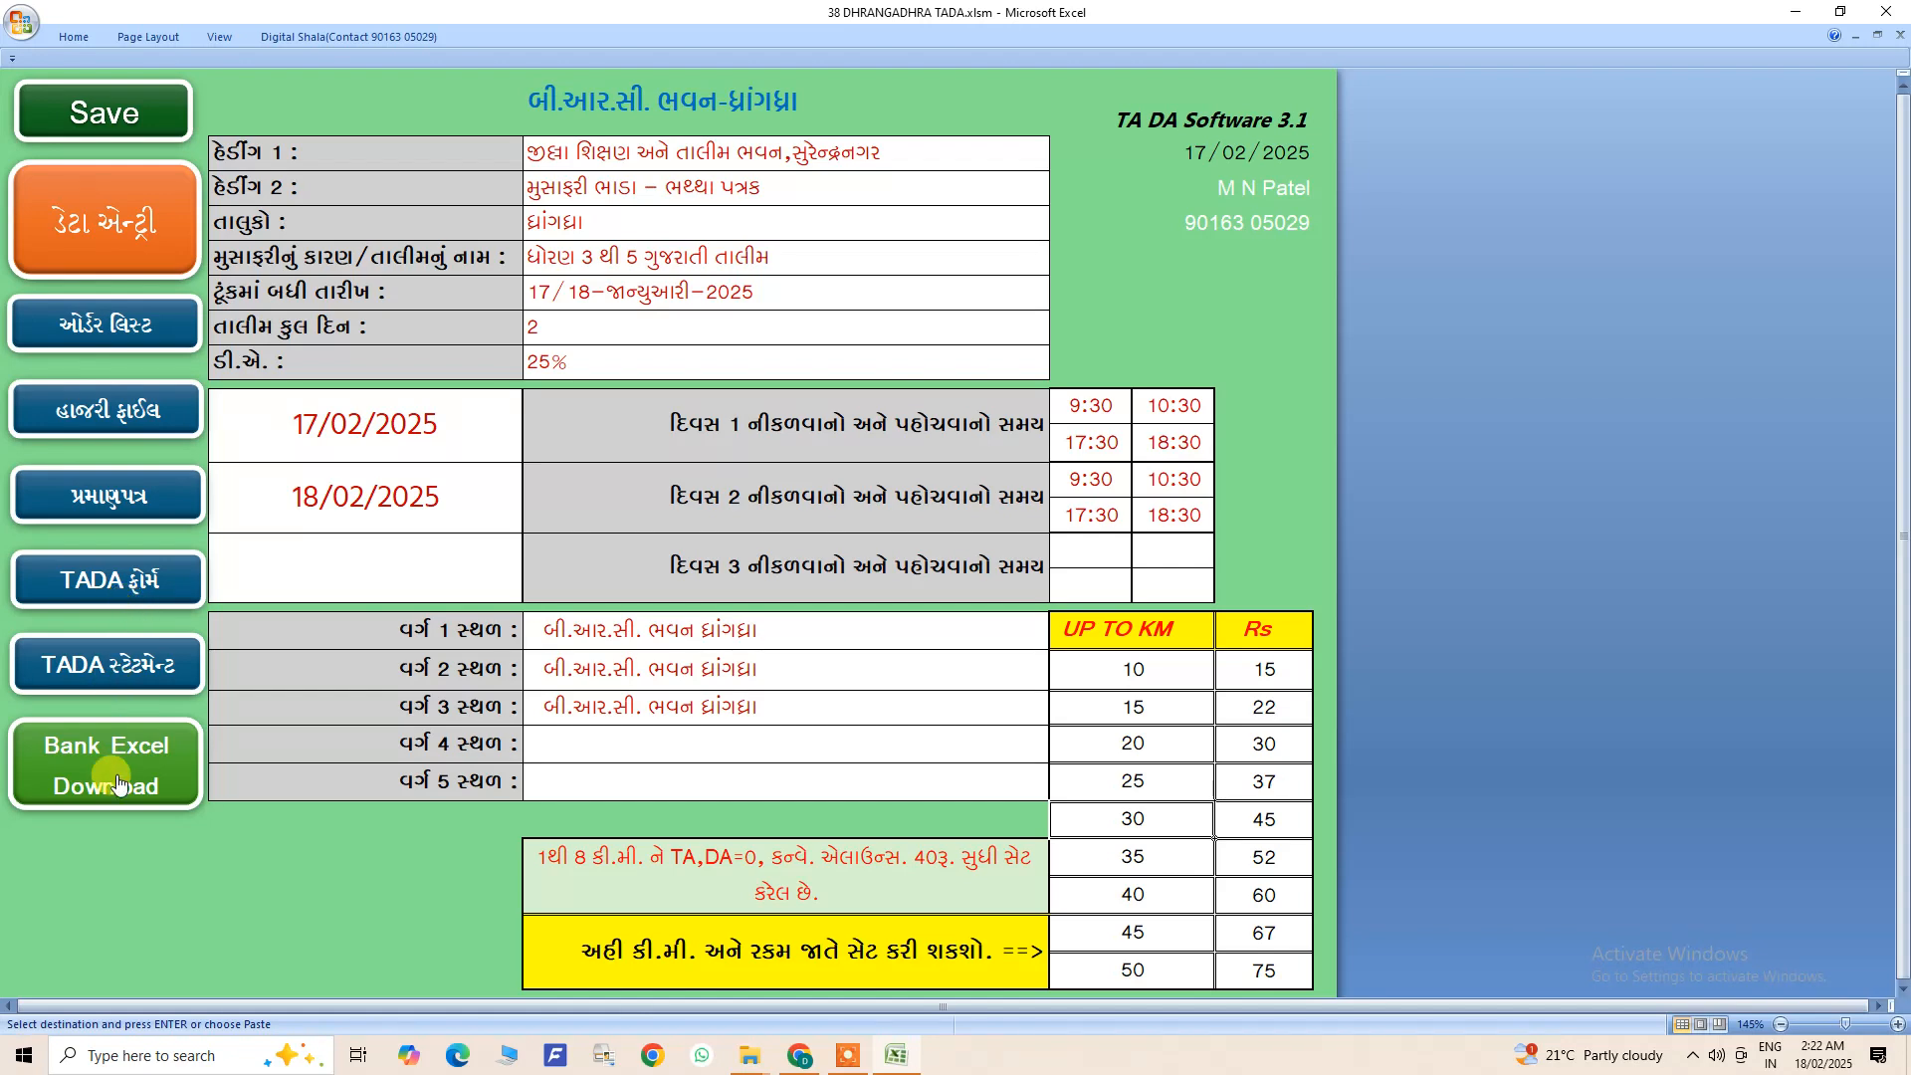
- Open the TADA form, examine trainee 3's travel expenses, allowance and bank details, and return to the home sheet
left_click(102, 585)
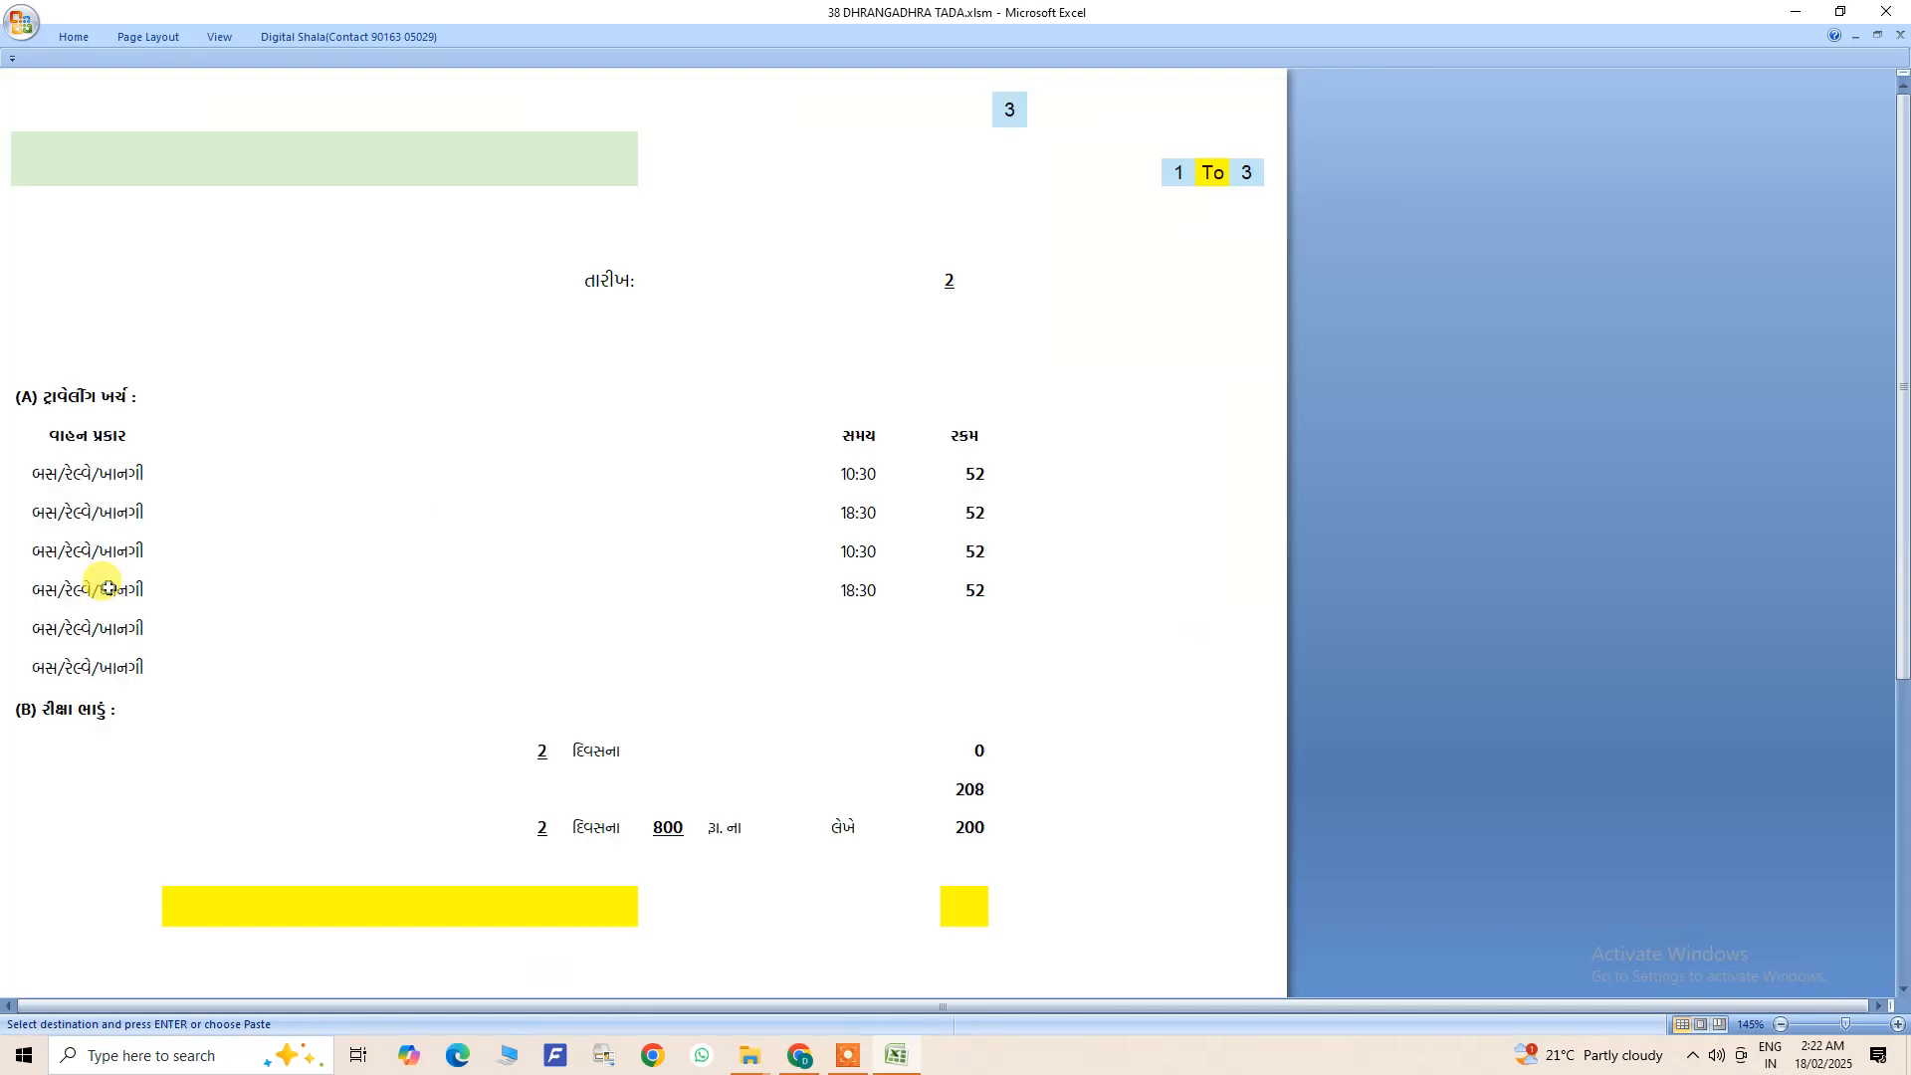
scroll(483, 587, "down", 6)
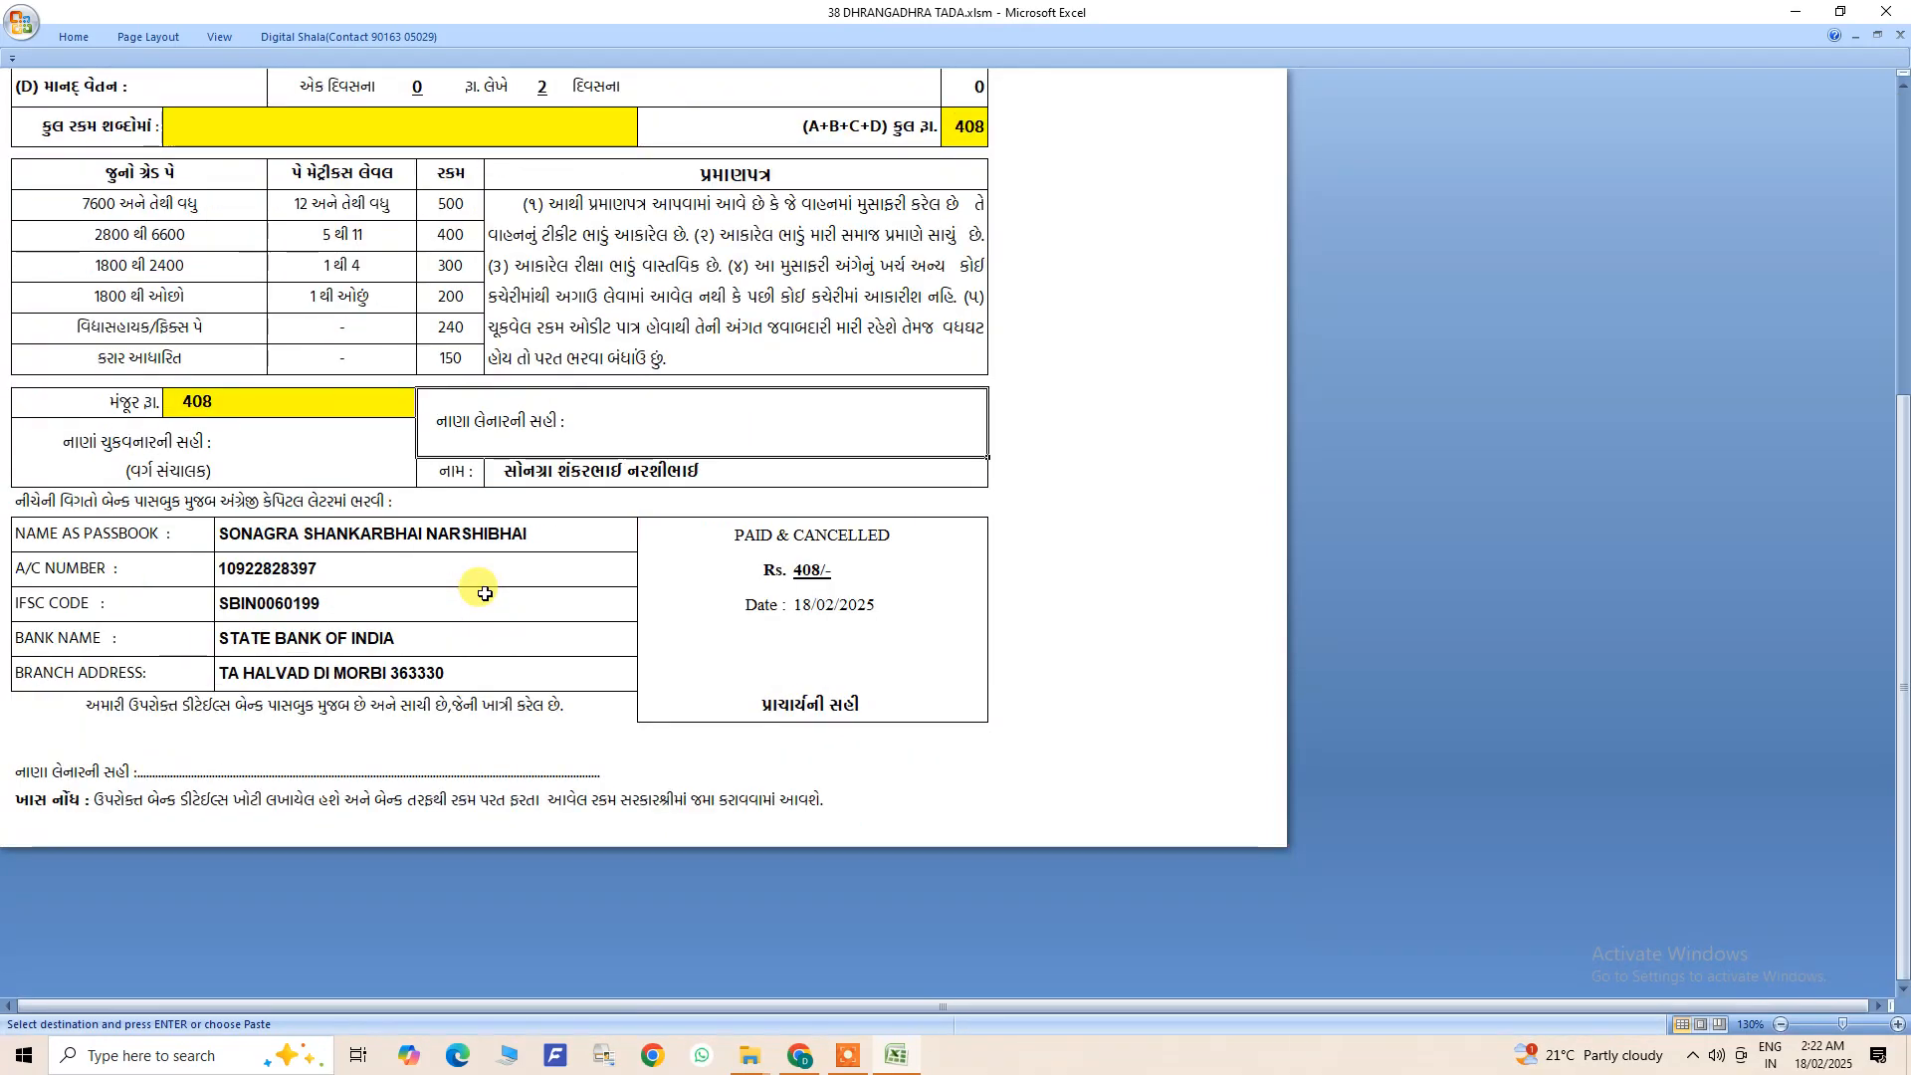
scroll(485, 594, "up", 6)
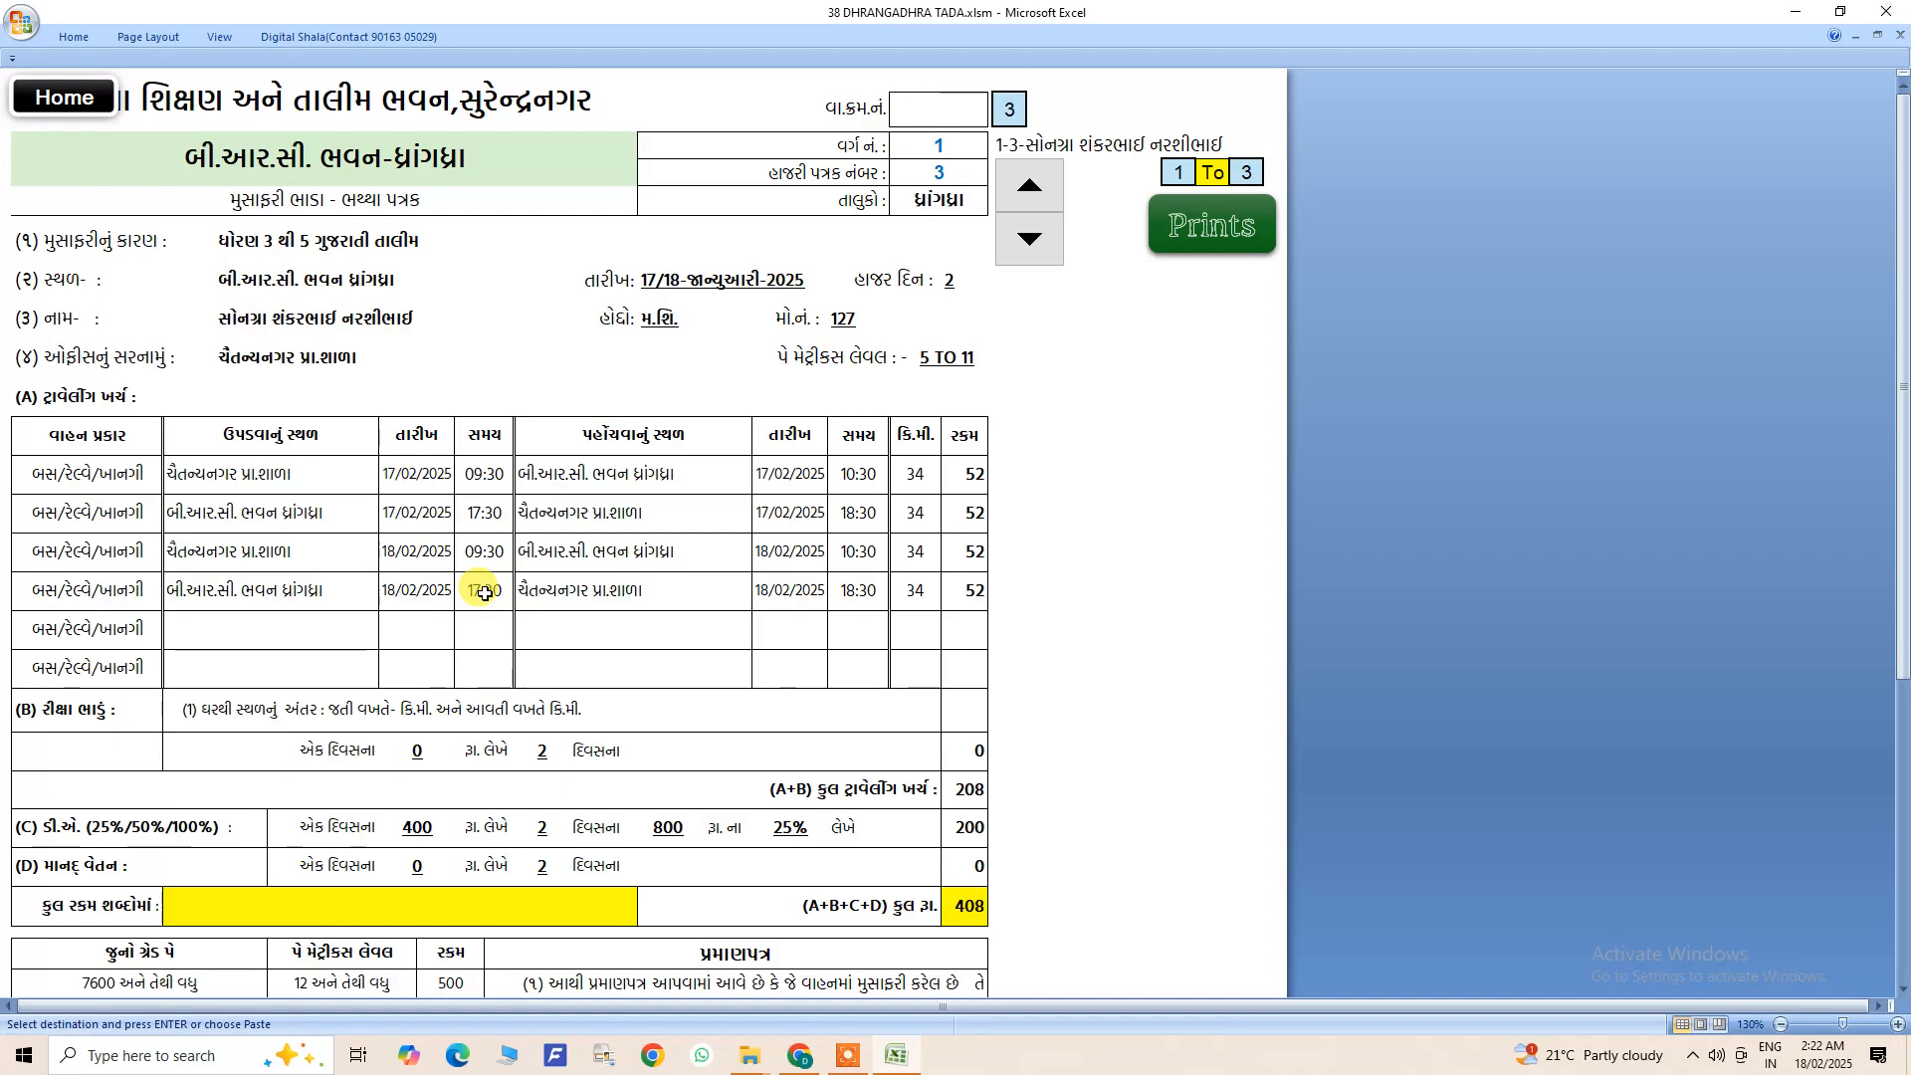
scroll(485, 593, "down", 7)
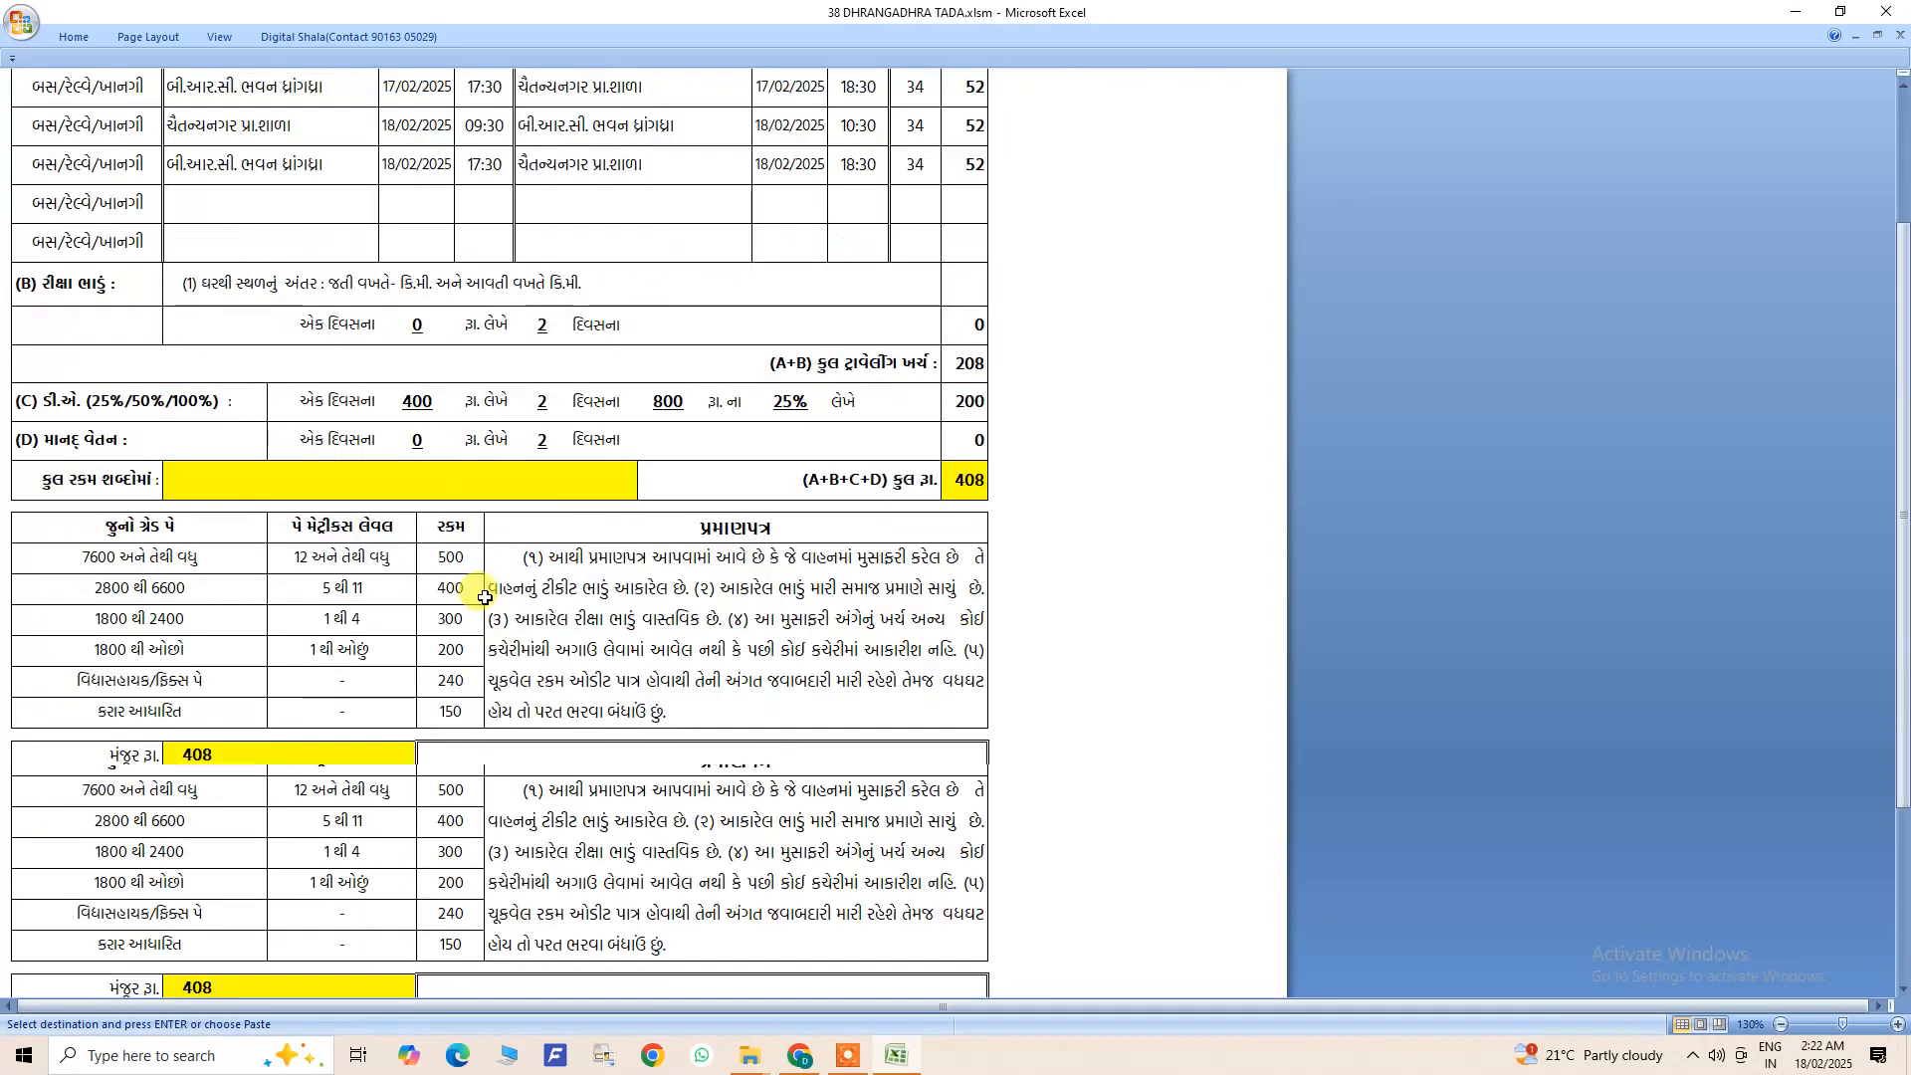
scroll(484, 597, "up", 4)
scroll(485, 597, "up", 3)
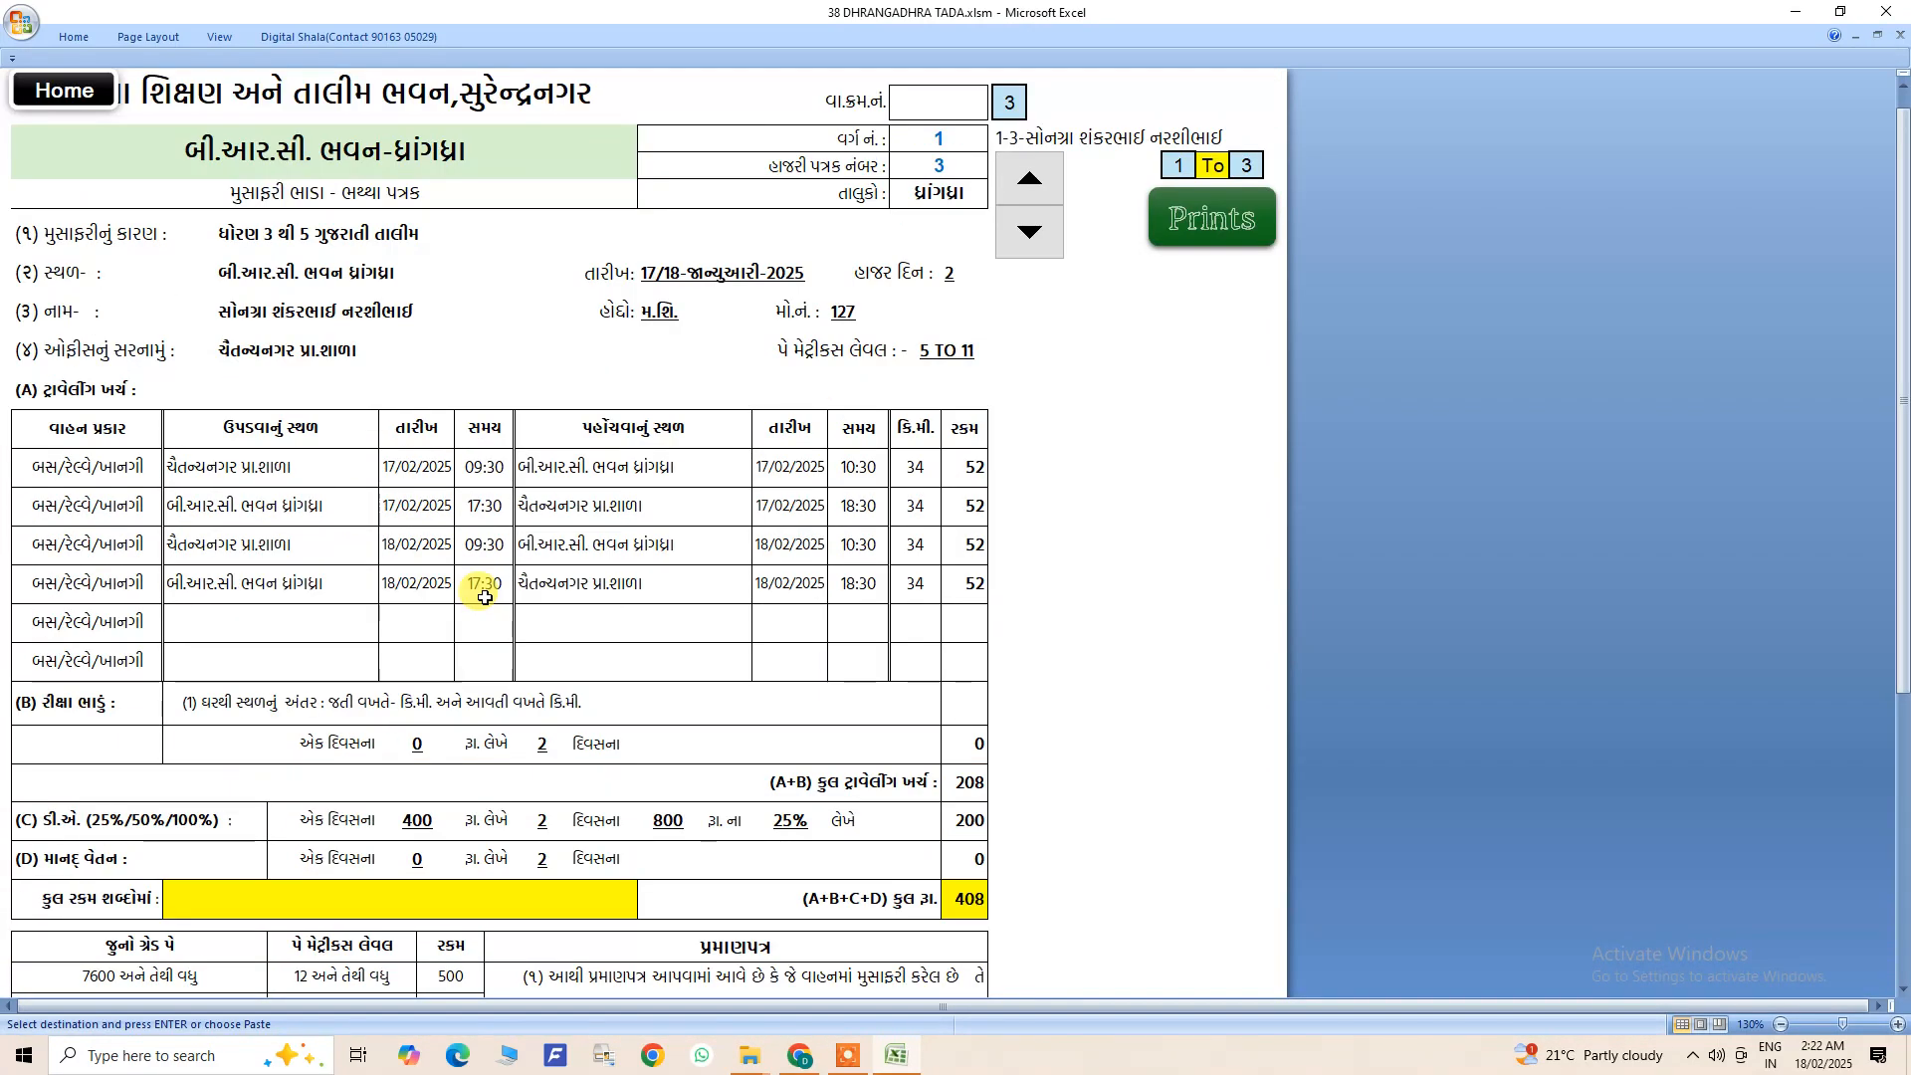
left_click(94, 104)
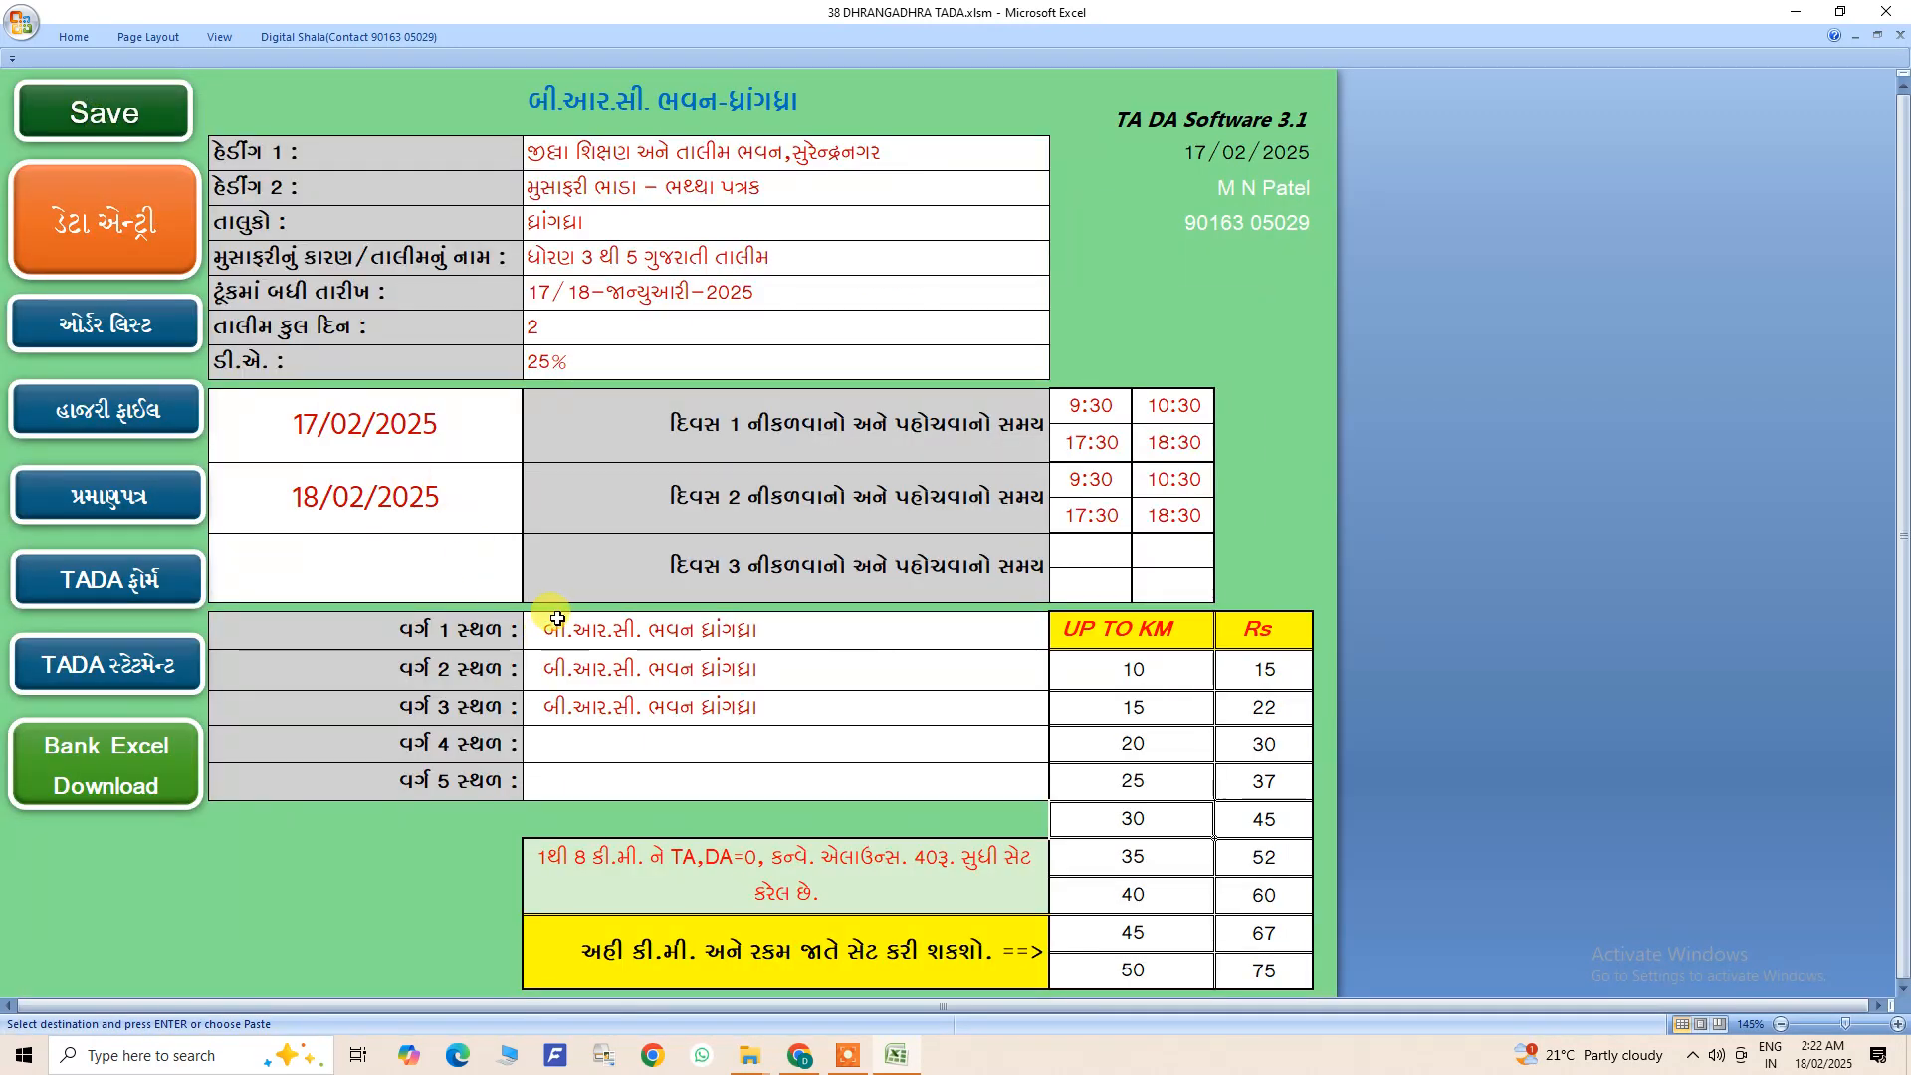
scroll(554, 610, "down", 2)
scroll(554, 611, "up", 2)
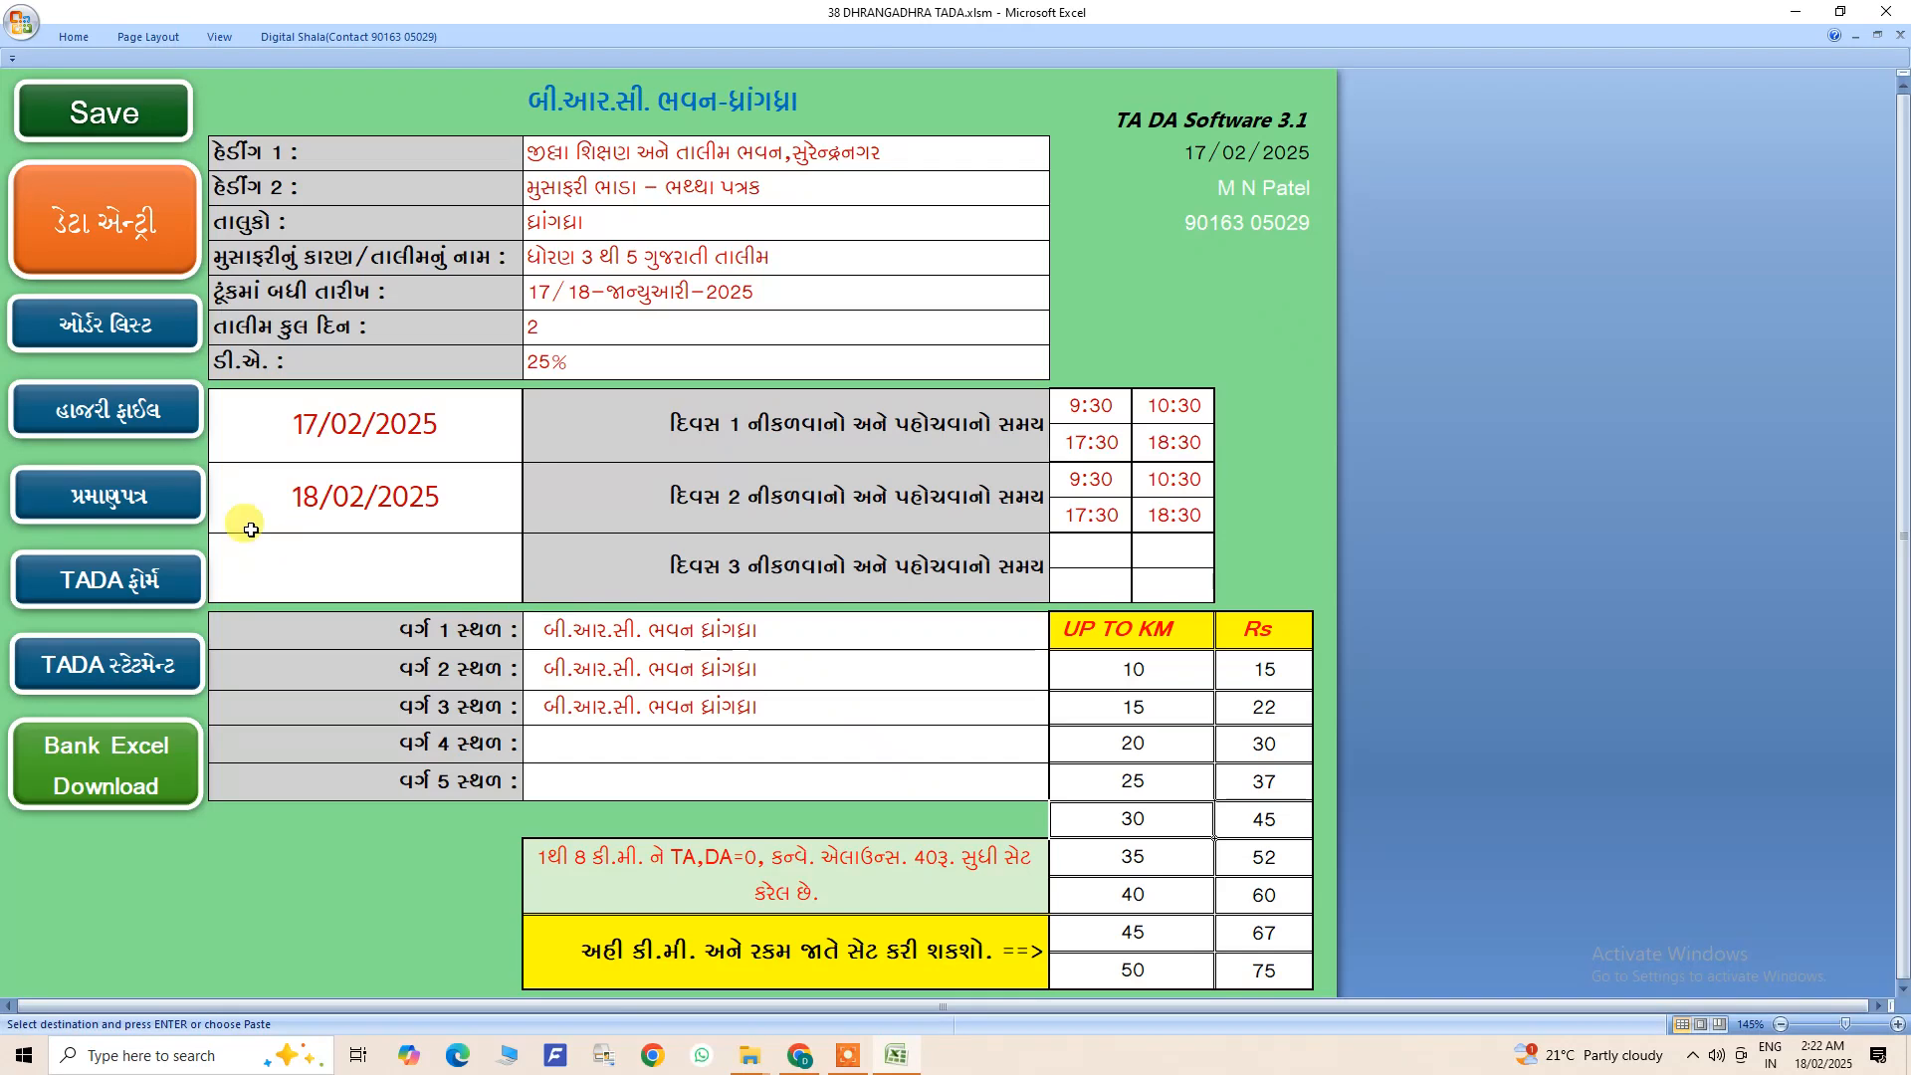